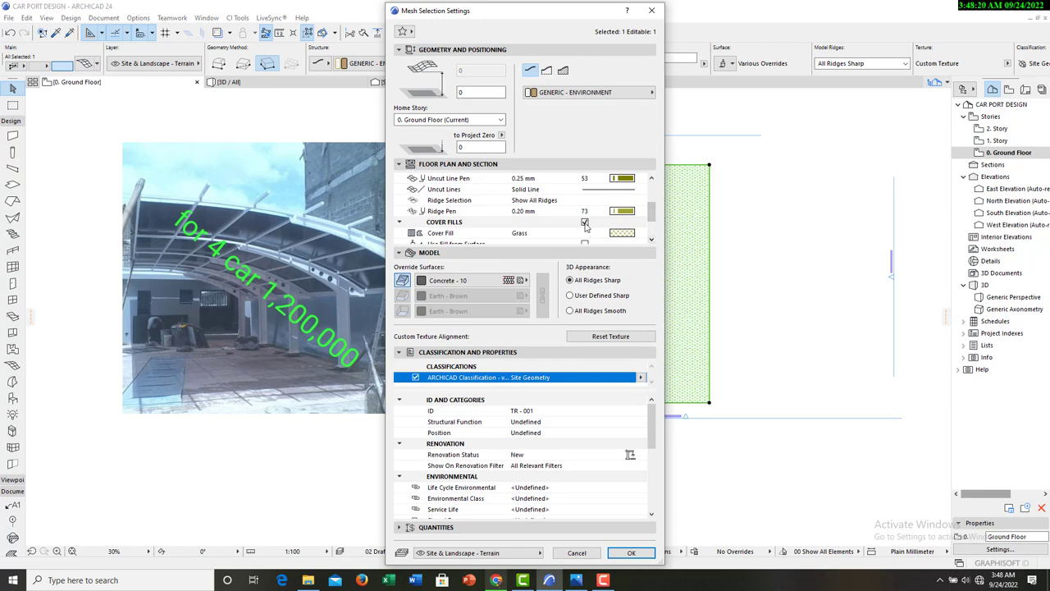
Turn off the cover fill of the site terrain mesh and deselect the mesh.
click(586, 227)
click(625, 552)
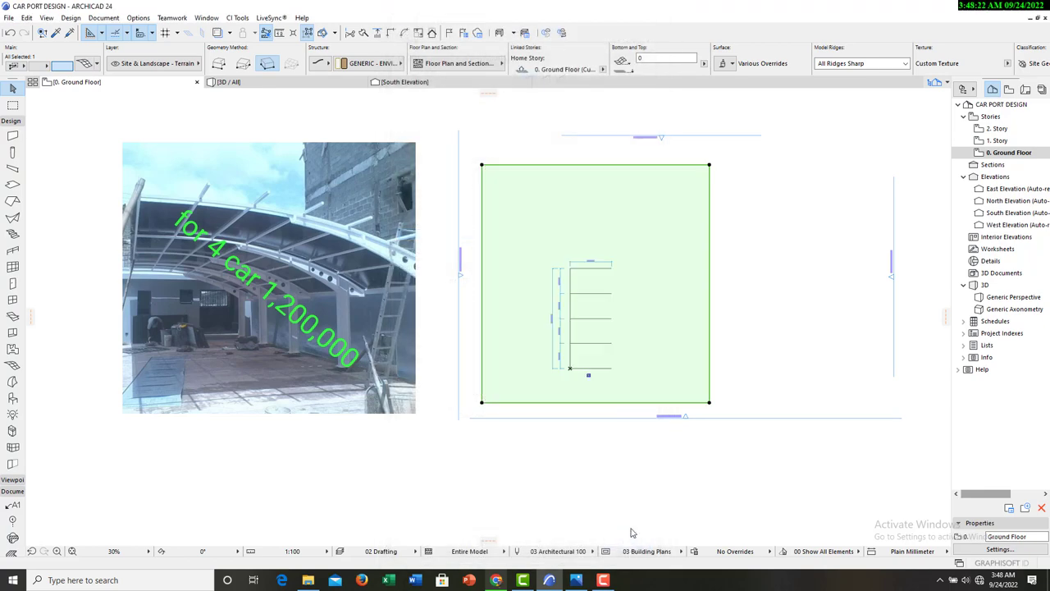
click(745, 292)
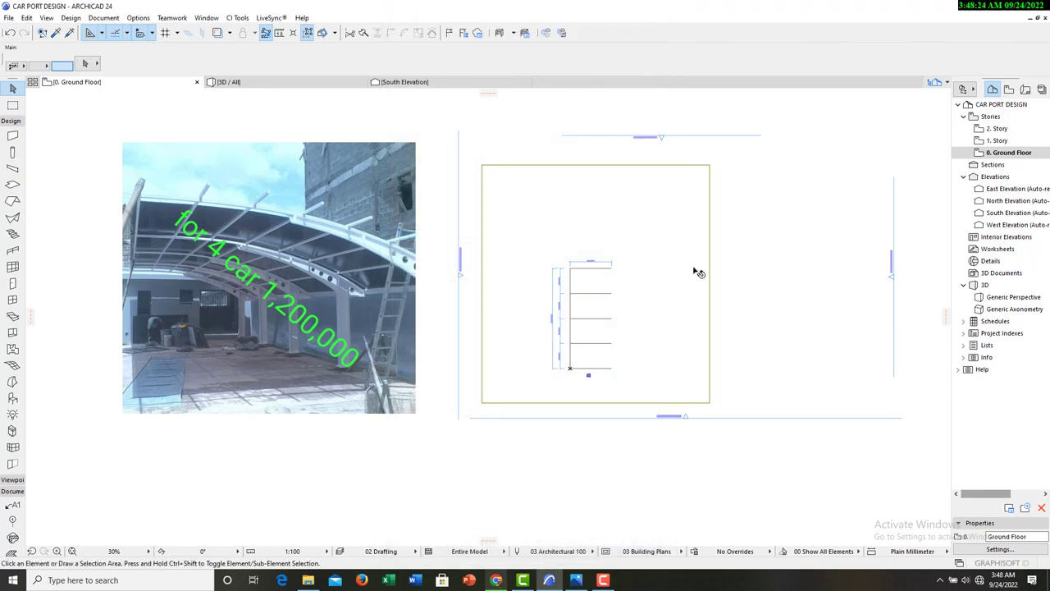
Inspect the terrain mesh in the 3D view and return to the ground floor plan.
click(261, 82)
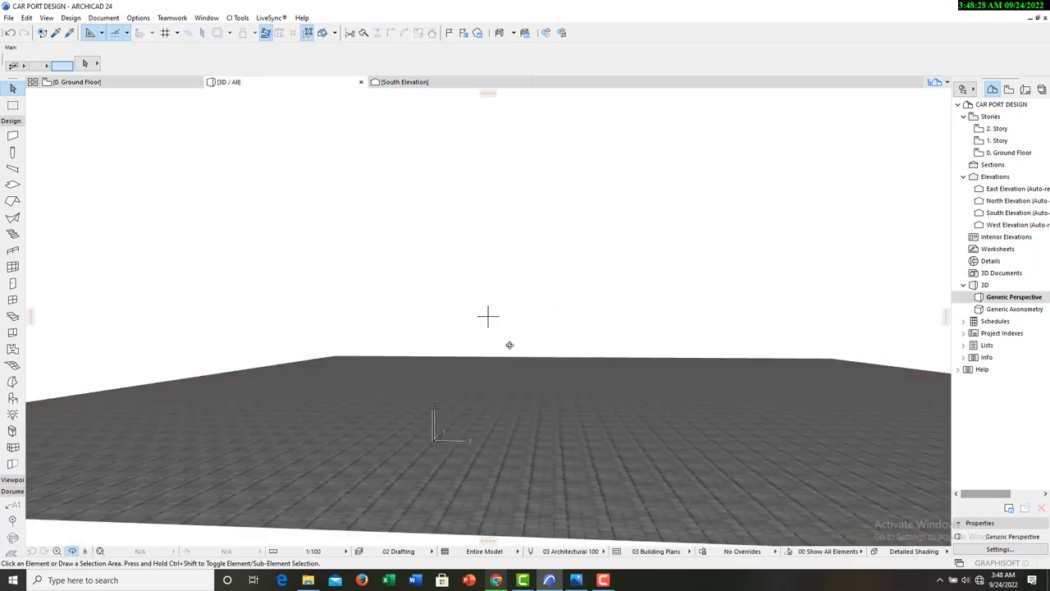
shift+middle_drag(534, 381, 510, 399)
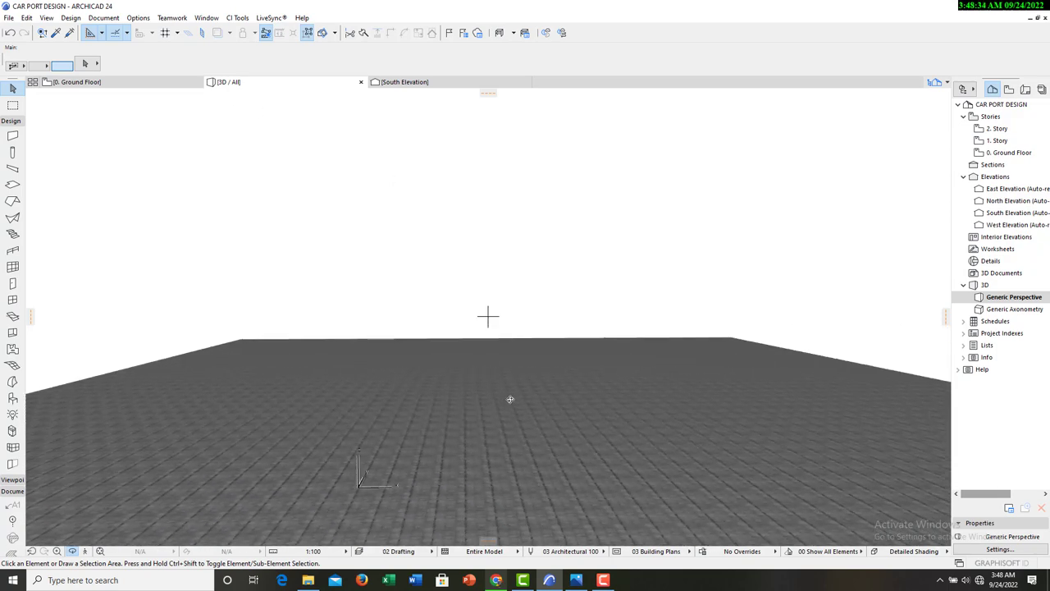
click(82, 81)
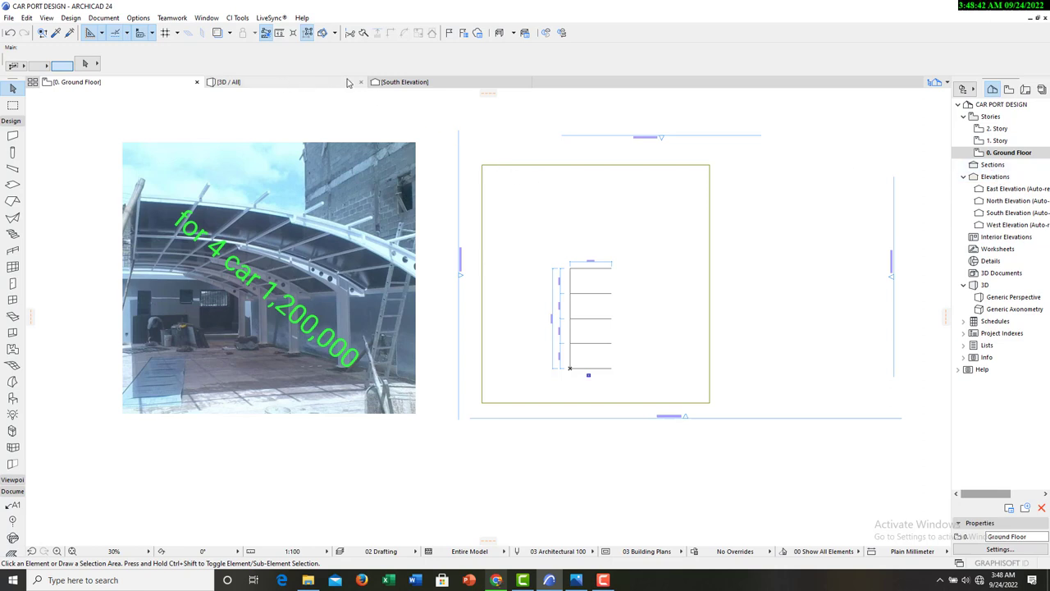
Examine the column footing's height, width and plan dimensions in the South Elevation drawing.
click(392, 84)
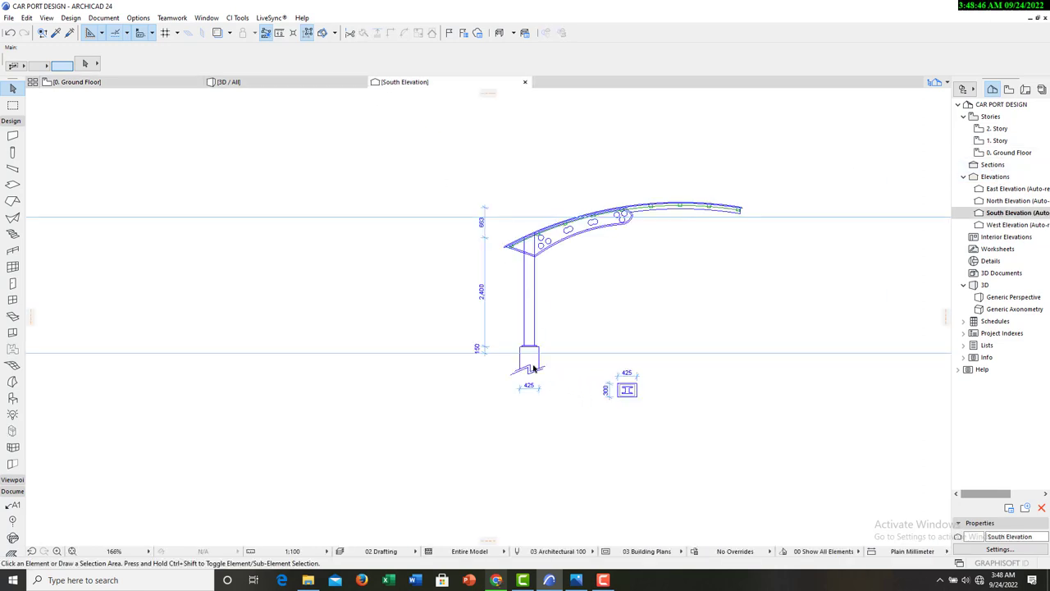
scroll(530, 365, up, 5)
scroll(492, 312, up, 3)
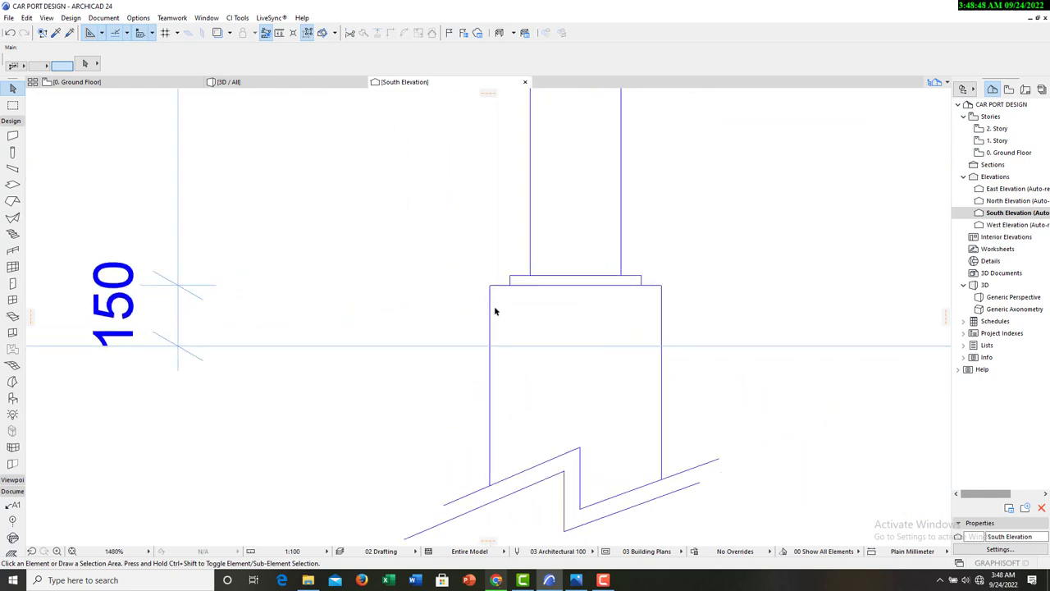
scroll(505, 316, down, 1)
scroll(518, 334, up, 4)
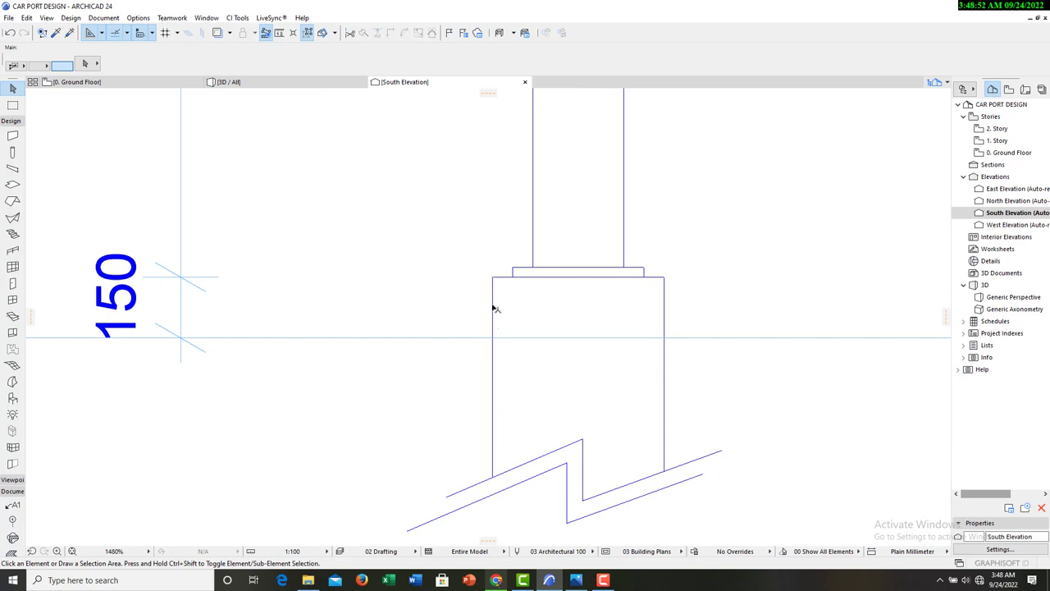
scroll(496, 363, down, 8)
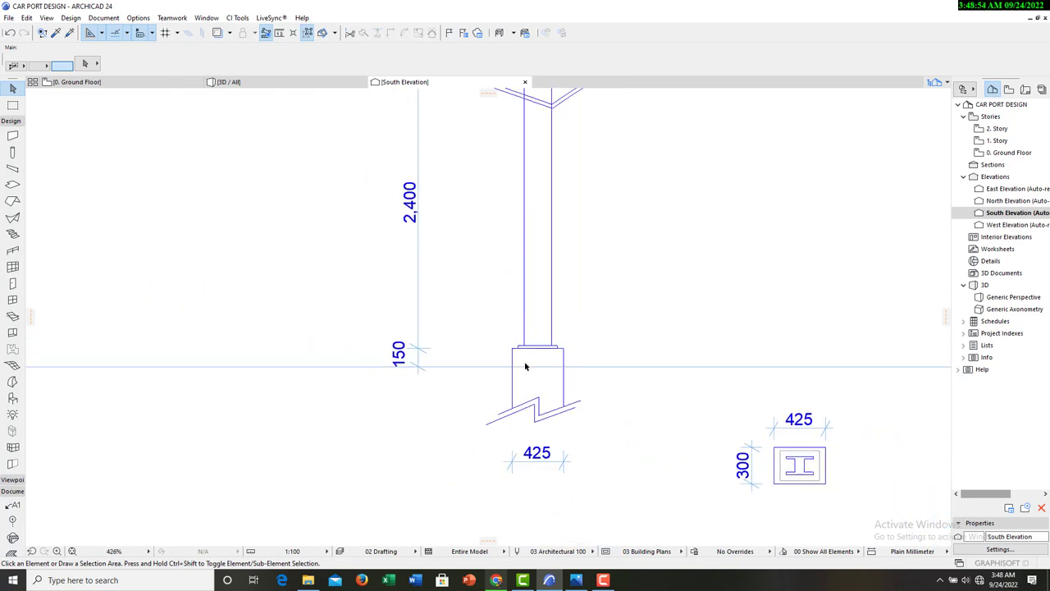
scroll(528, 367, up, 2)
scroll(527, 479, up, 3)
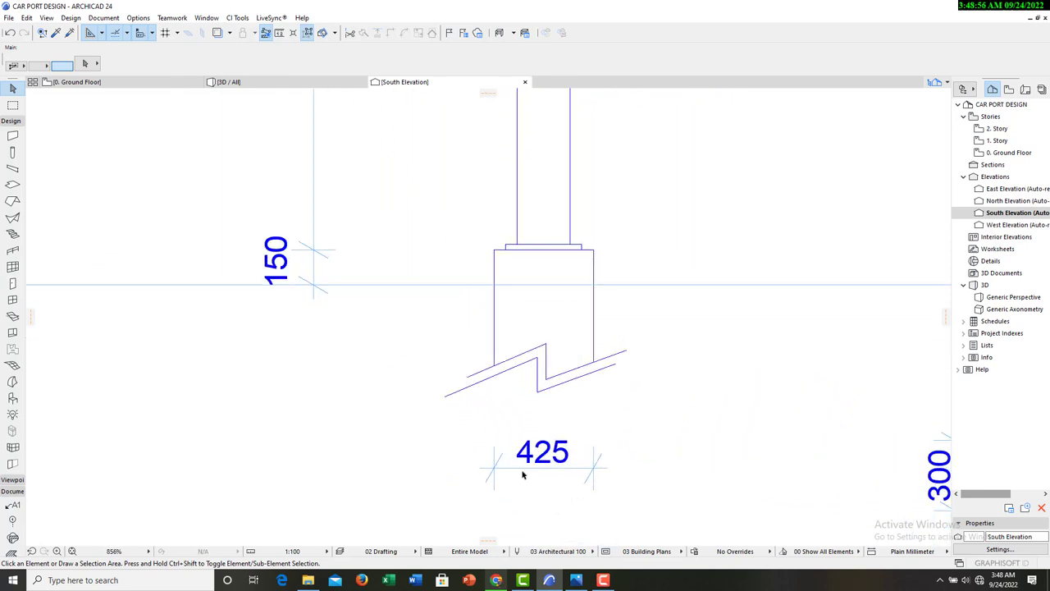
scroll(529, 463, down, 5)
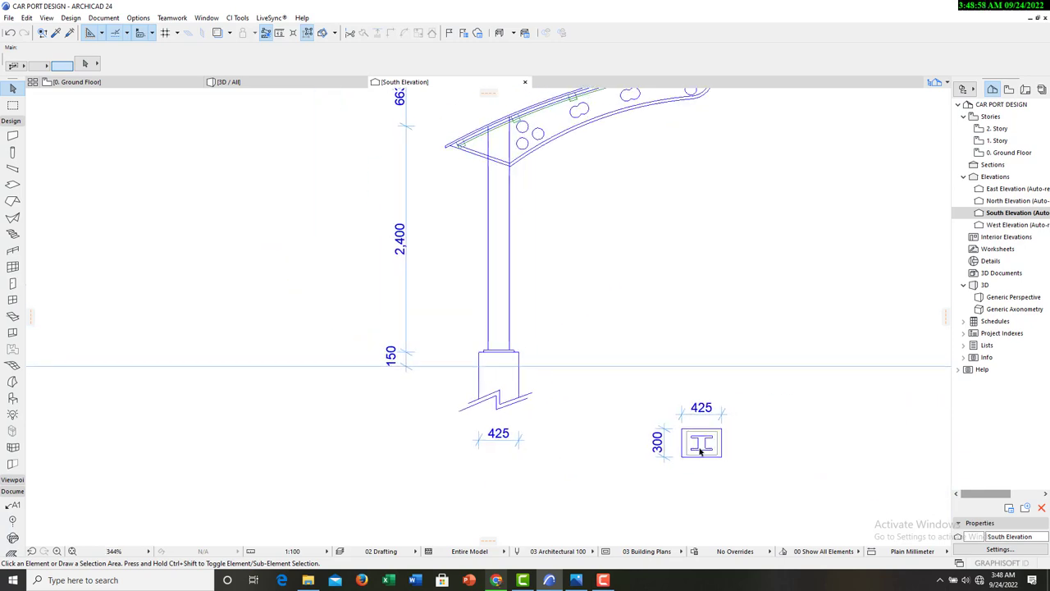
scroll(696, 435, up, 2)
scroll(704, 458, up, 2)
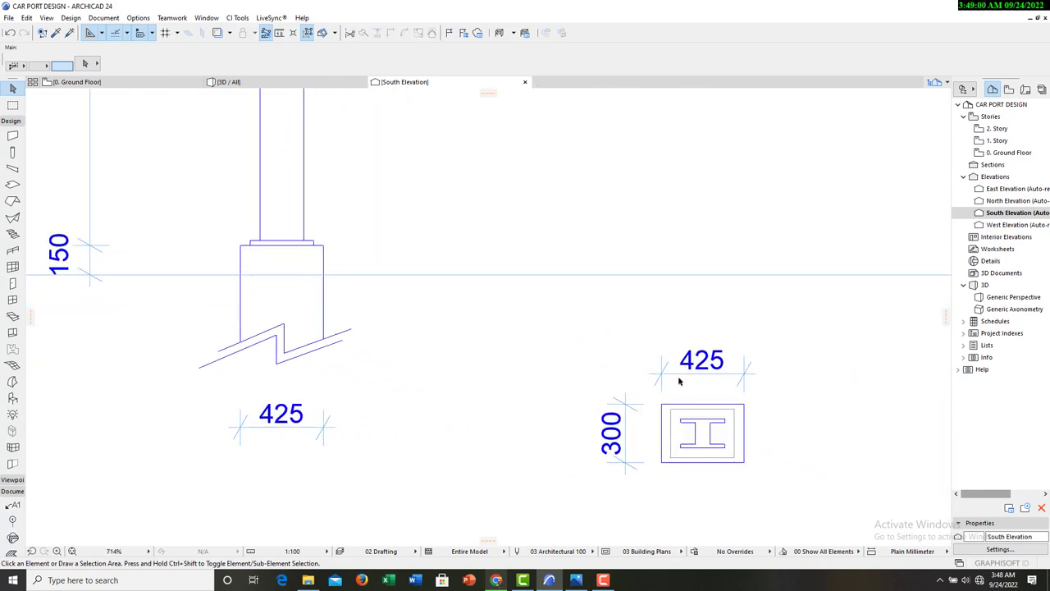
scroll(710, 423, down, 4)
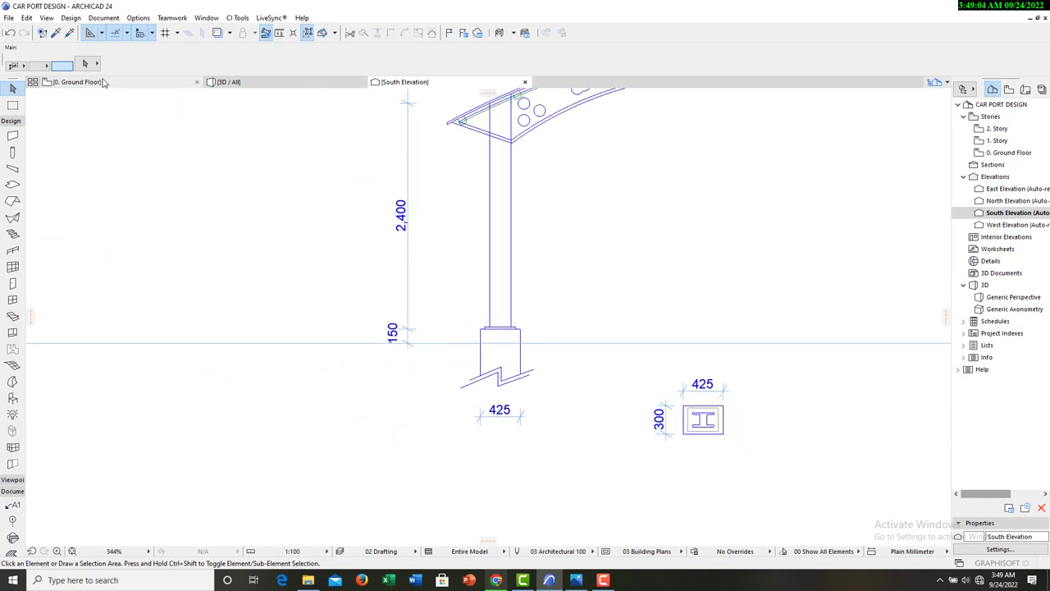
On the ground floor plan, configure the slab defaults with 150 mm thickness, 150 mm home story offset, top reference plane and Concrete - 02 surfaces.
click(82, 82)
click(12, 183)
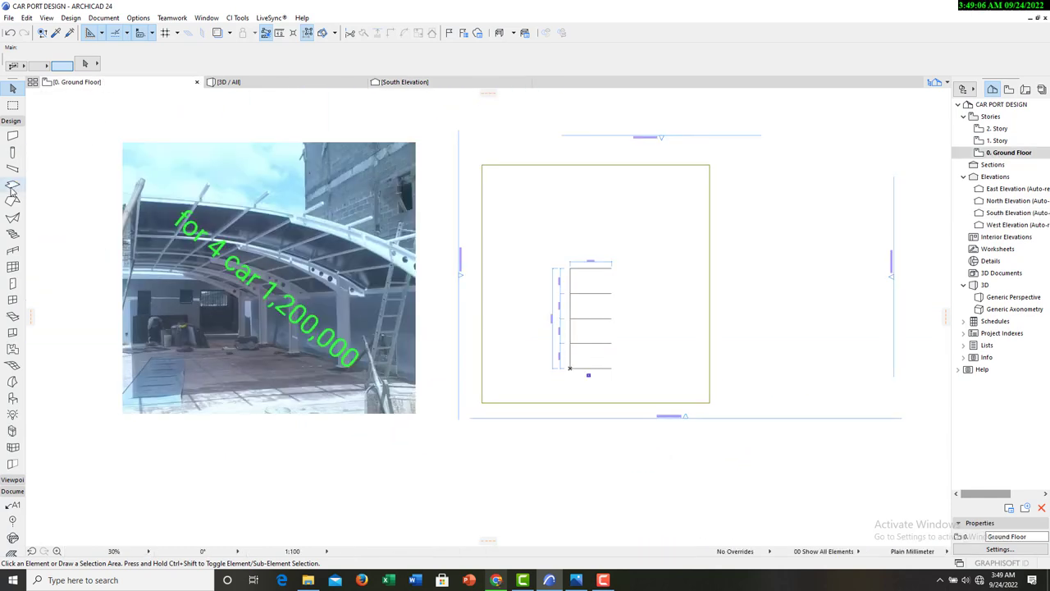
click(83, 64)
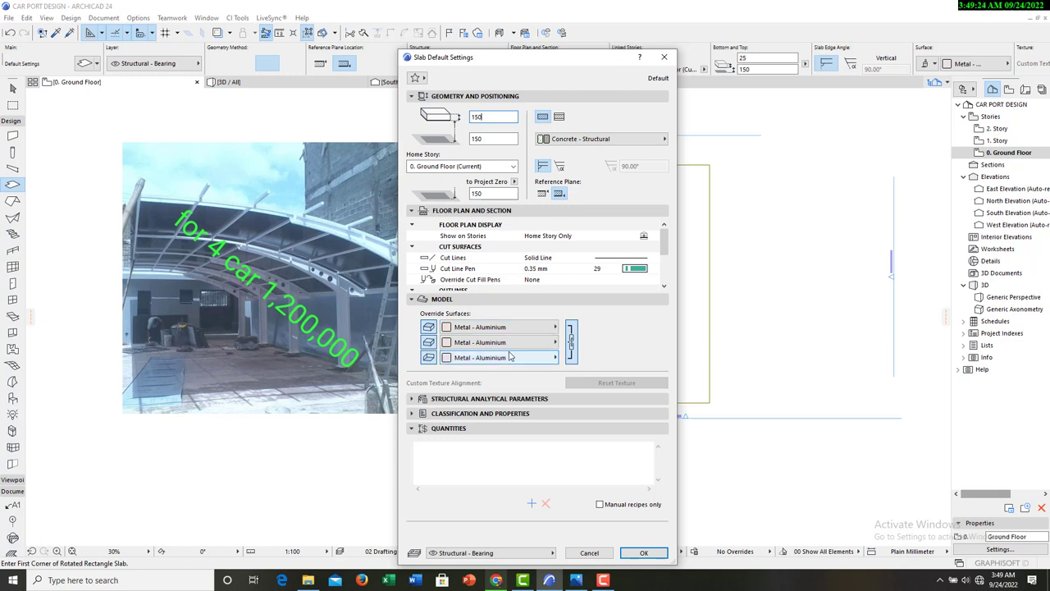
click(541, 193)
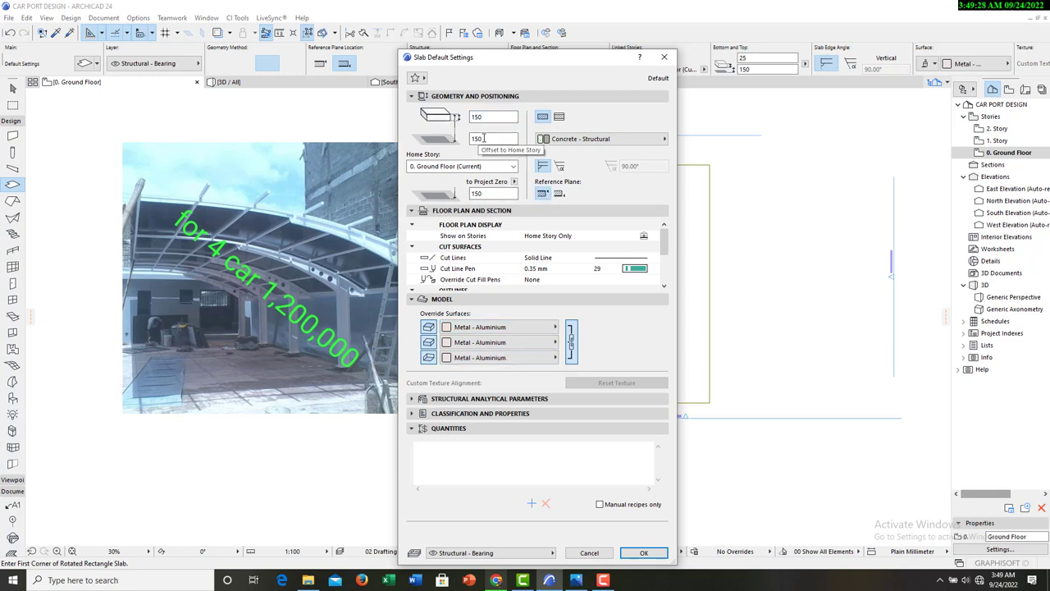
click(553, 327)
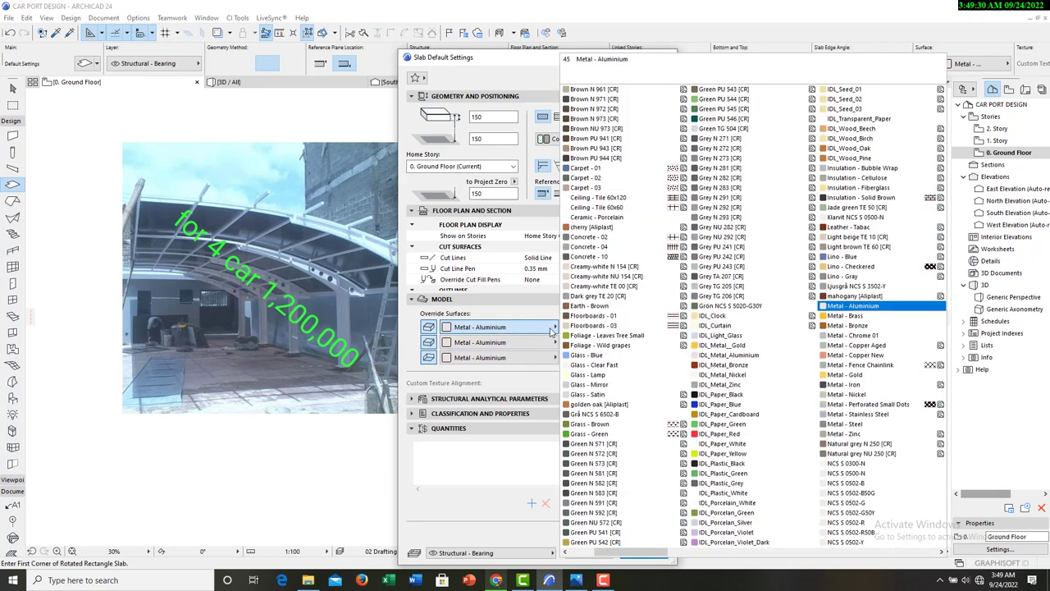
click(616, 238)
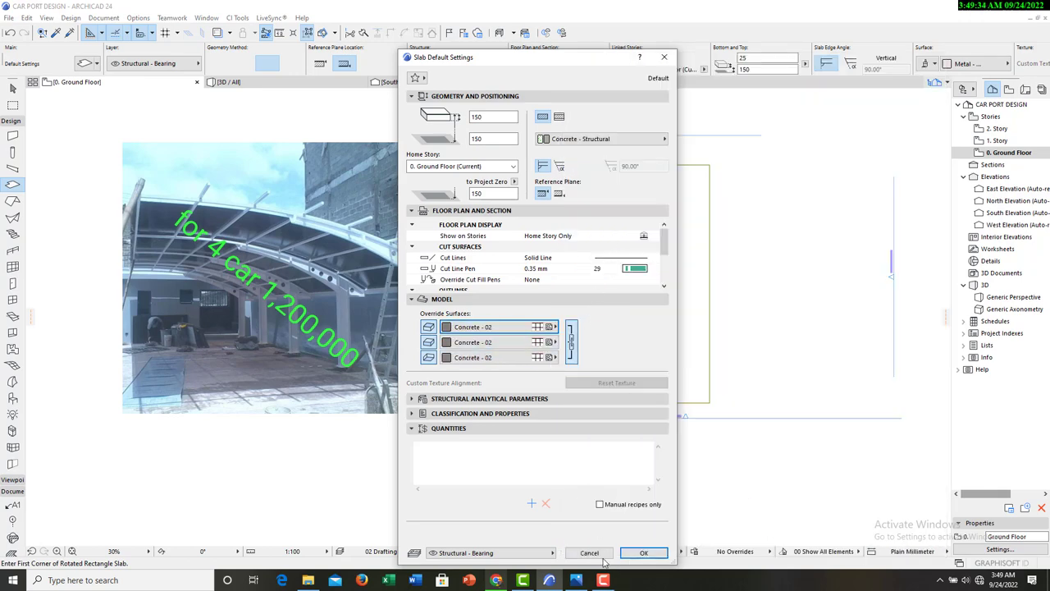
click(644, 554)
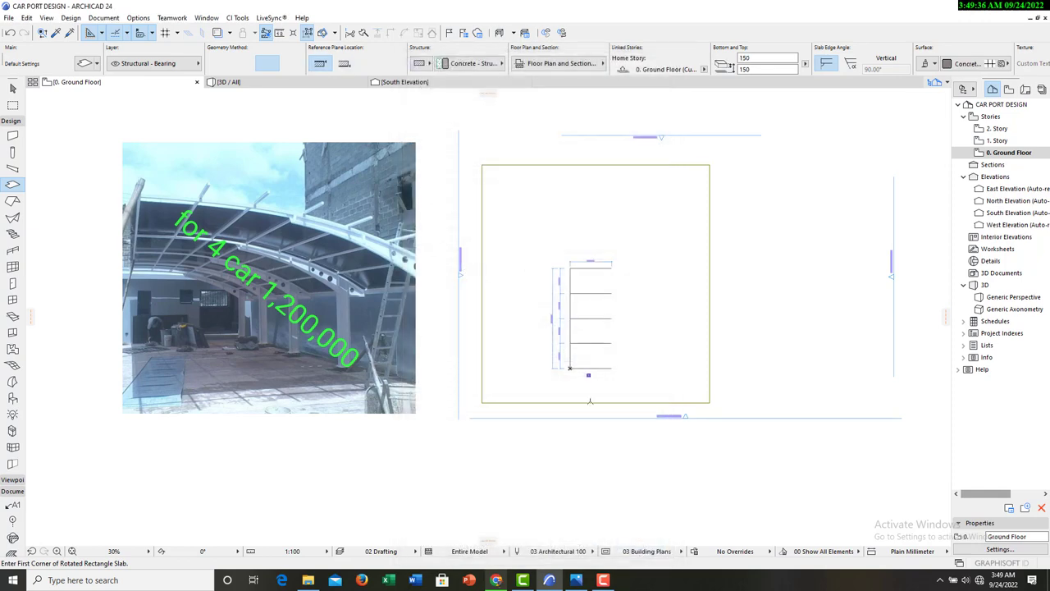
Draw a rectangular slab 425 mm wide and 300 mm deep beside the I-column base detail on the plan.
scroll(582, 394, up, 15)
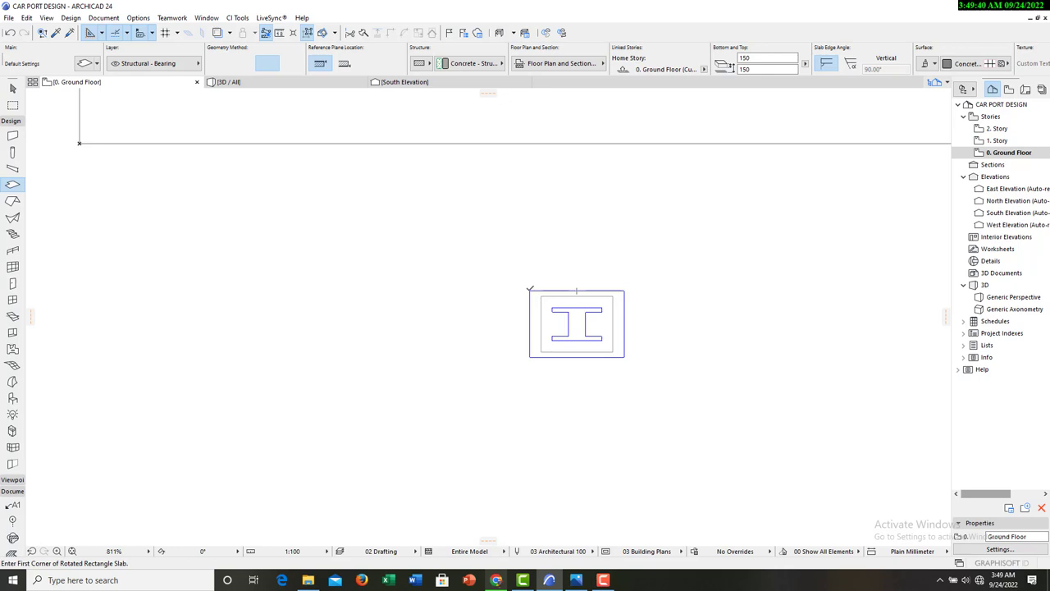
click(529, 291)
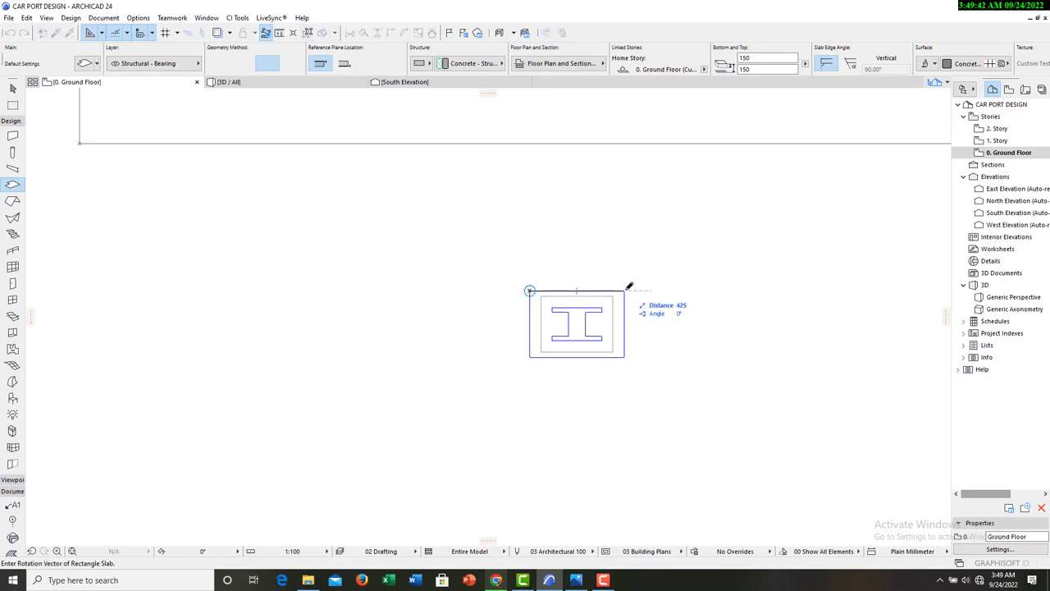
click(340, 284)
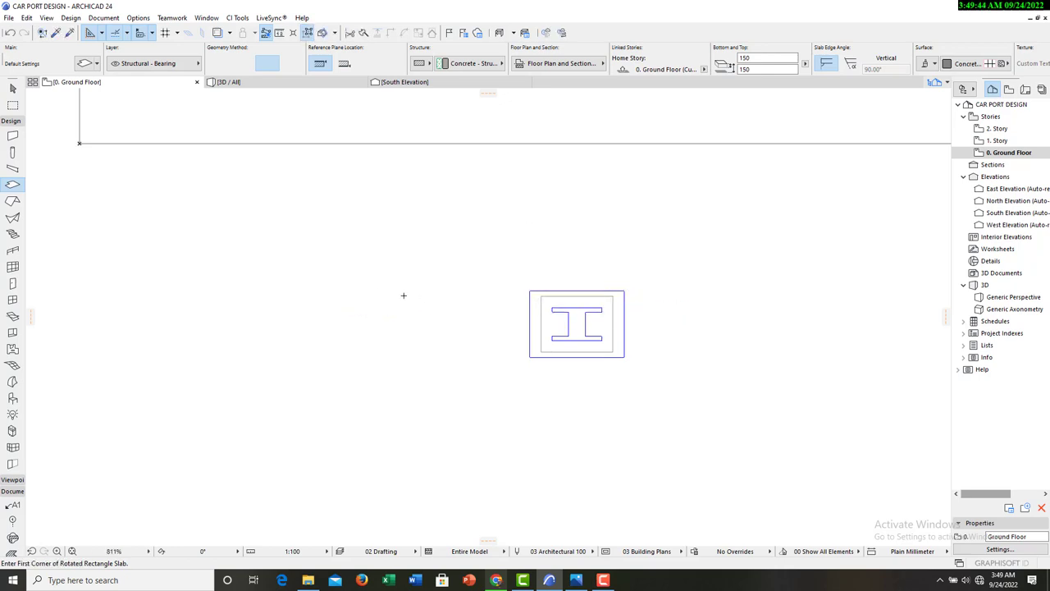
click(338, 285)
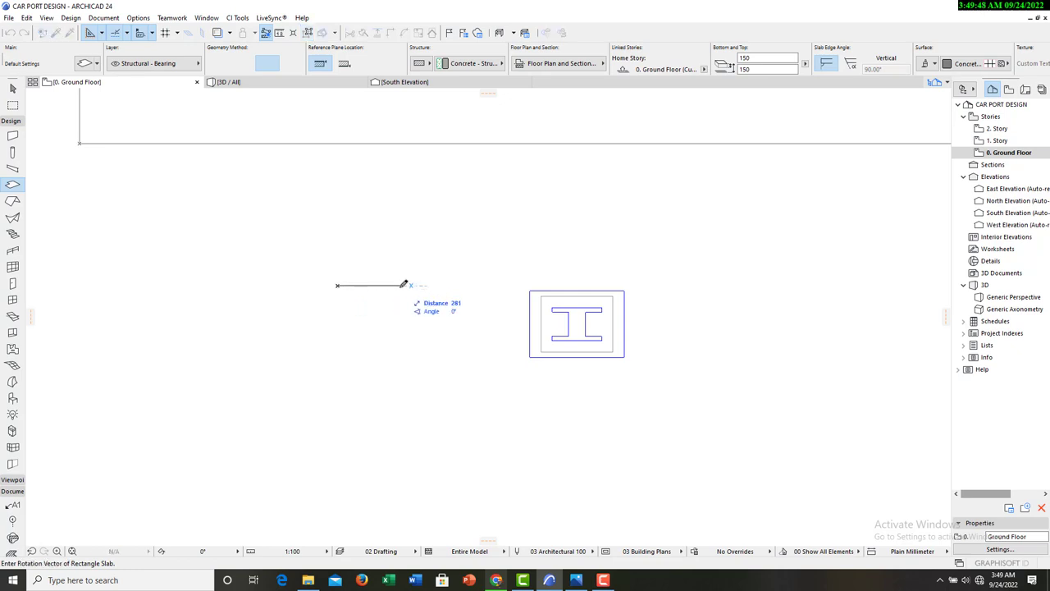
text(4)
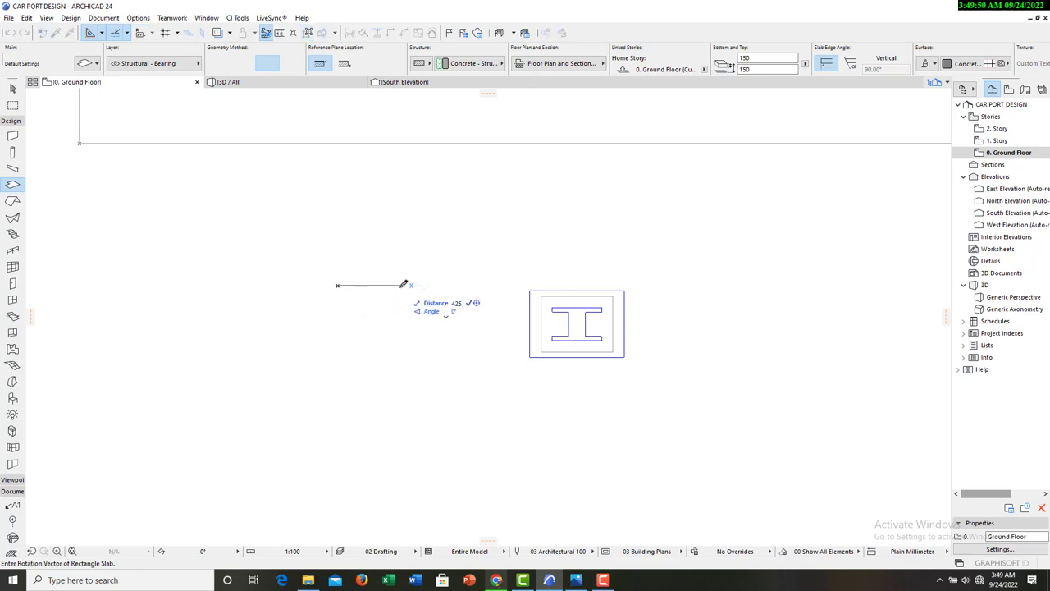
text(25)
key(Return)
text(30)
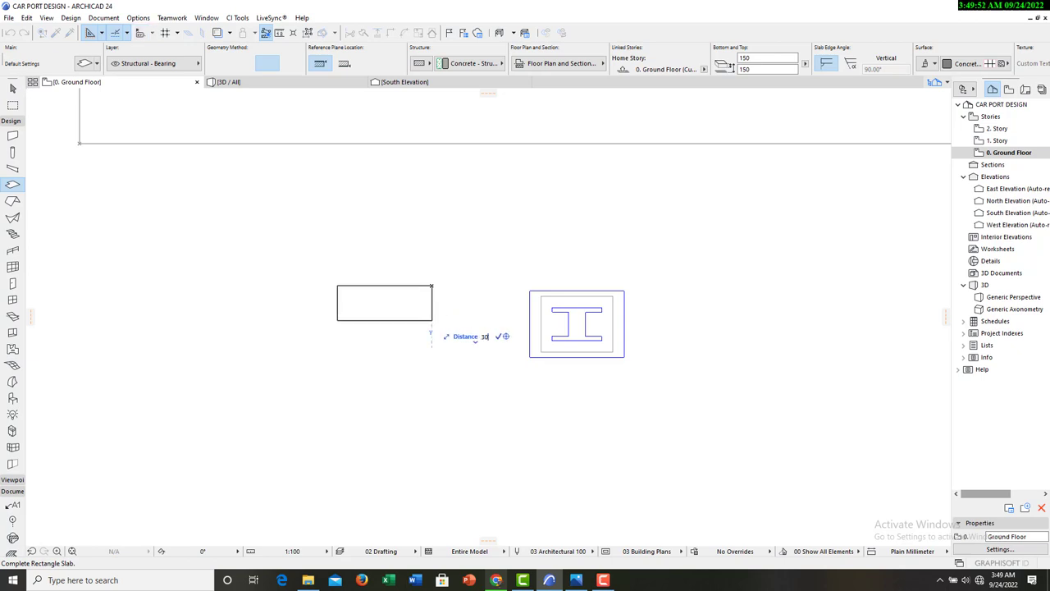
text(0)
key(Return)
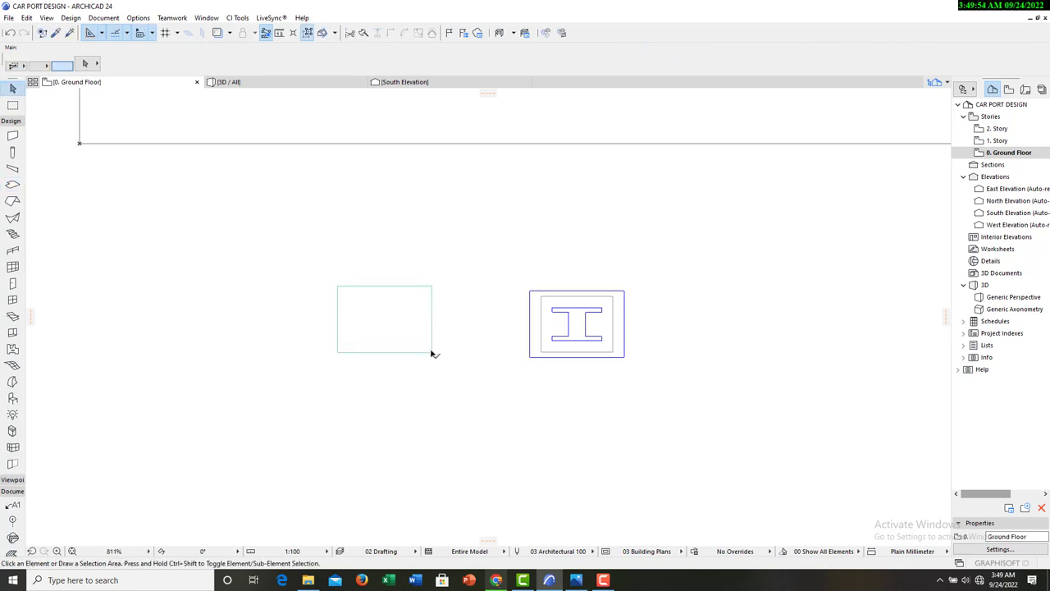
Move the footing slab so its right edge midpoint sits on the lower-left corner of the carport layout lines.
shift+click(431, 352)
scroll(464, 405, down, 3)
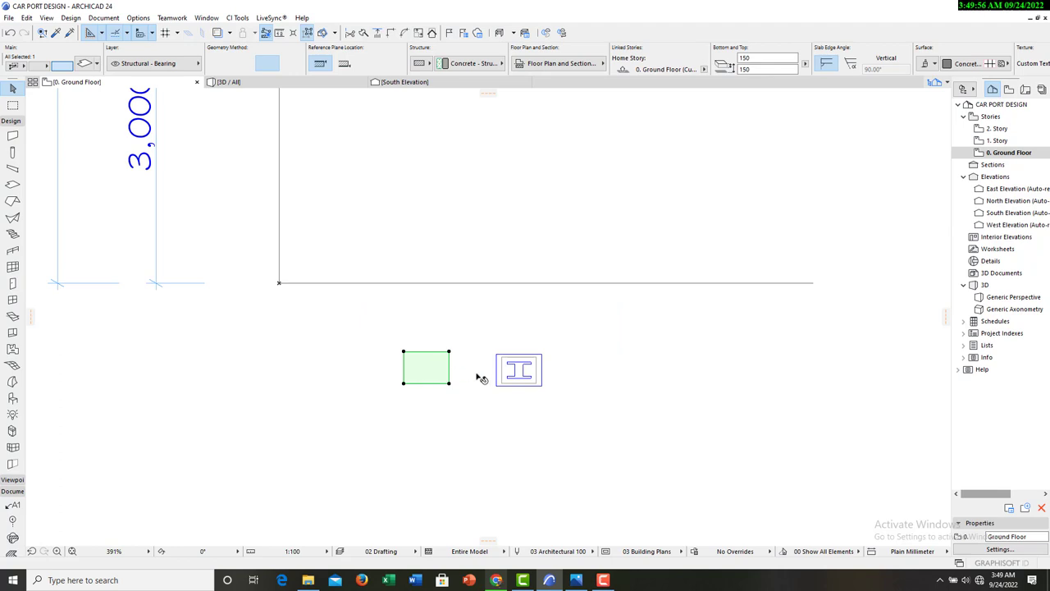
scroll(453, 411, down, 5)
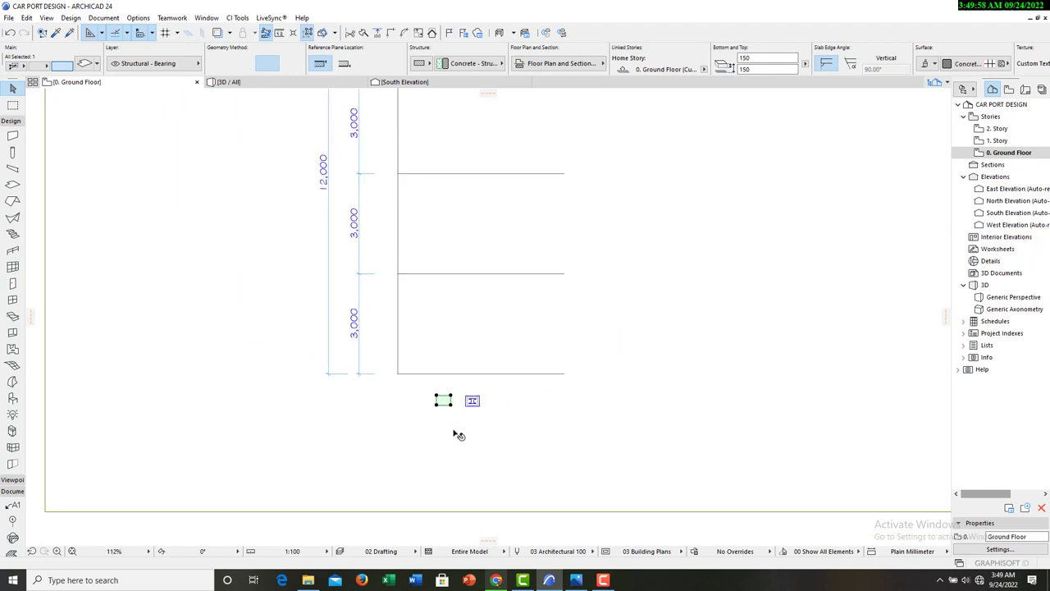
scroll(450, 428, down, 2)
scroll(449, 422, up, 6)
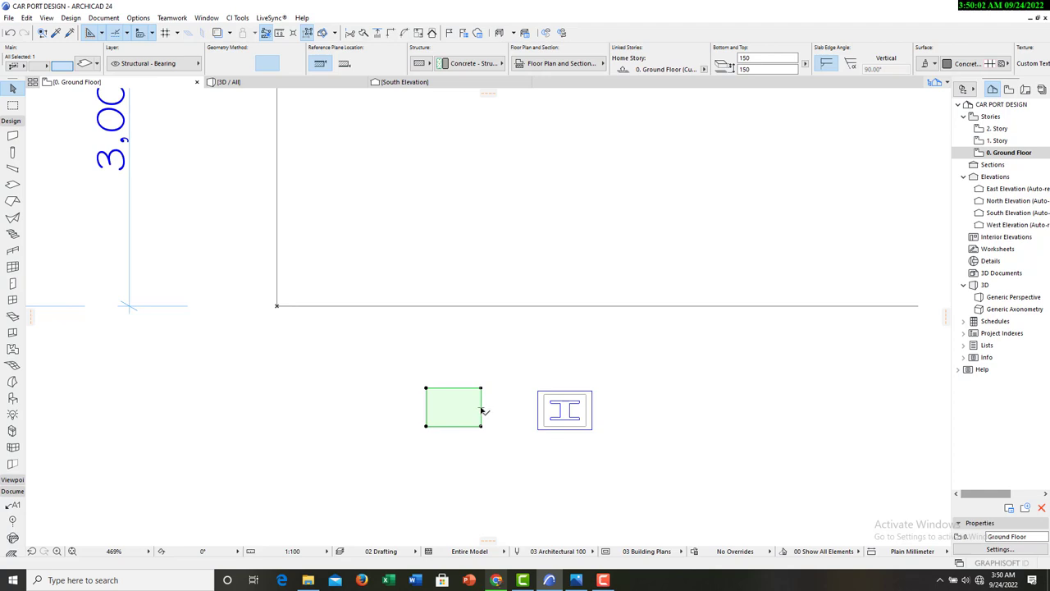
click(483, 410)
click(778, 333)
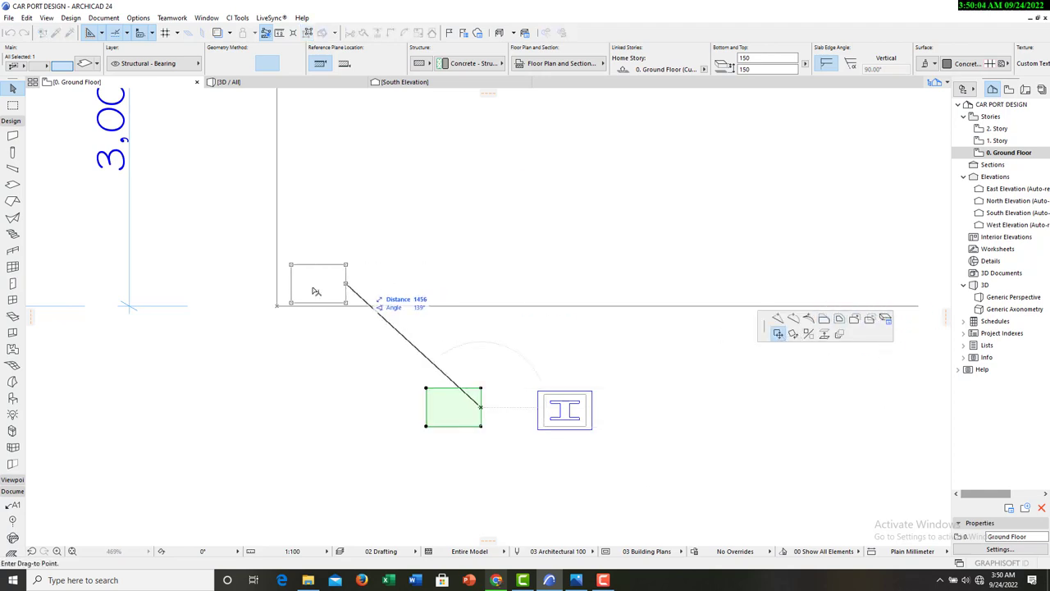
click(277, 305)
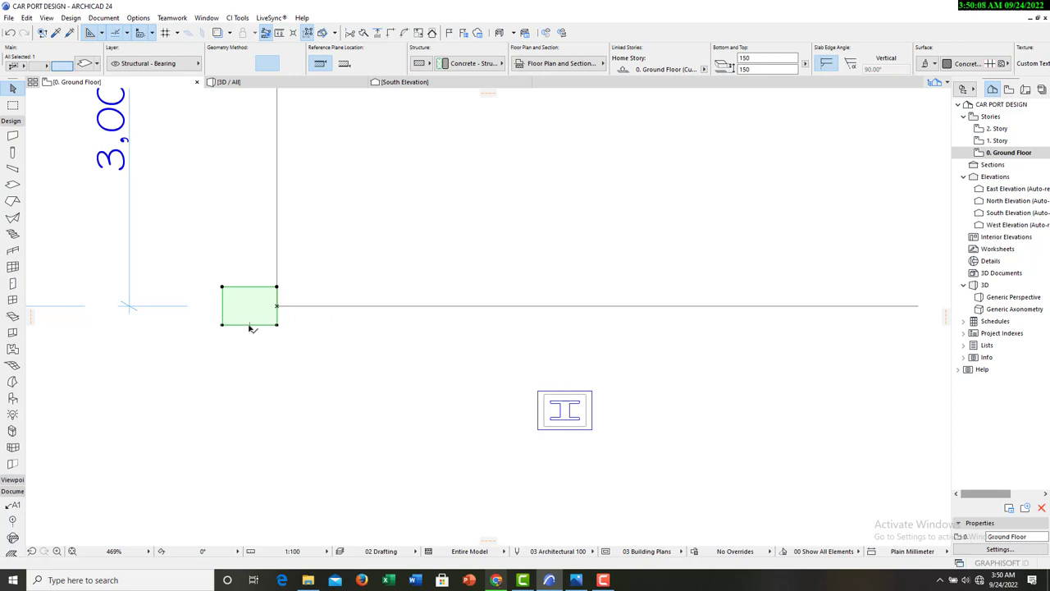
Shift the footing slab right by half its width to centre it on the layout corner, and deselect it.
click(250, 324)
click(279, 325)
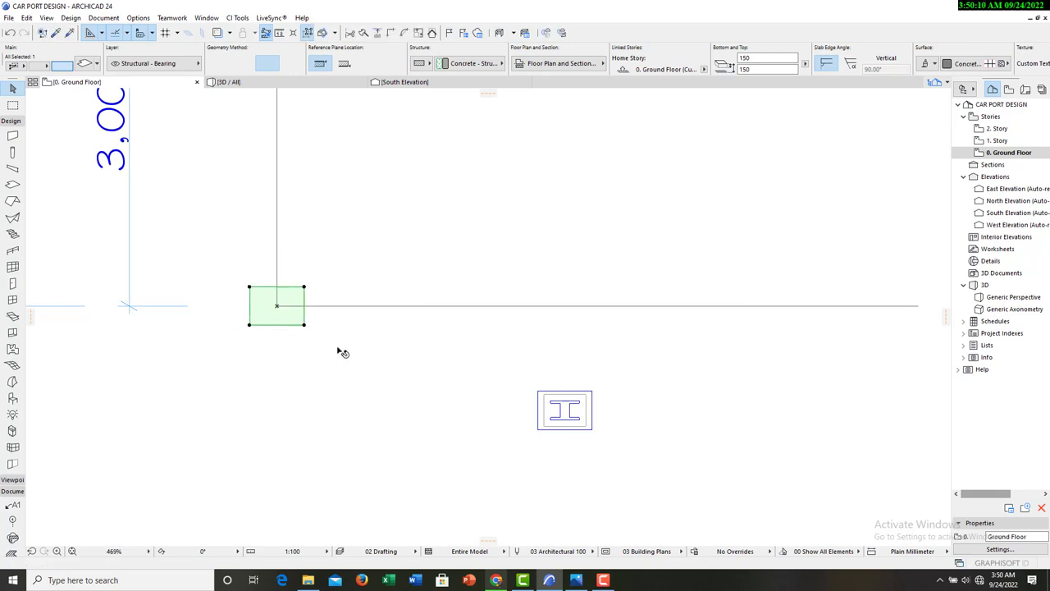
scroll(306, 337, up, 1)
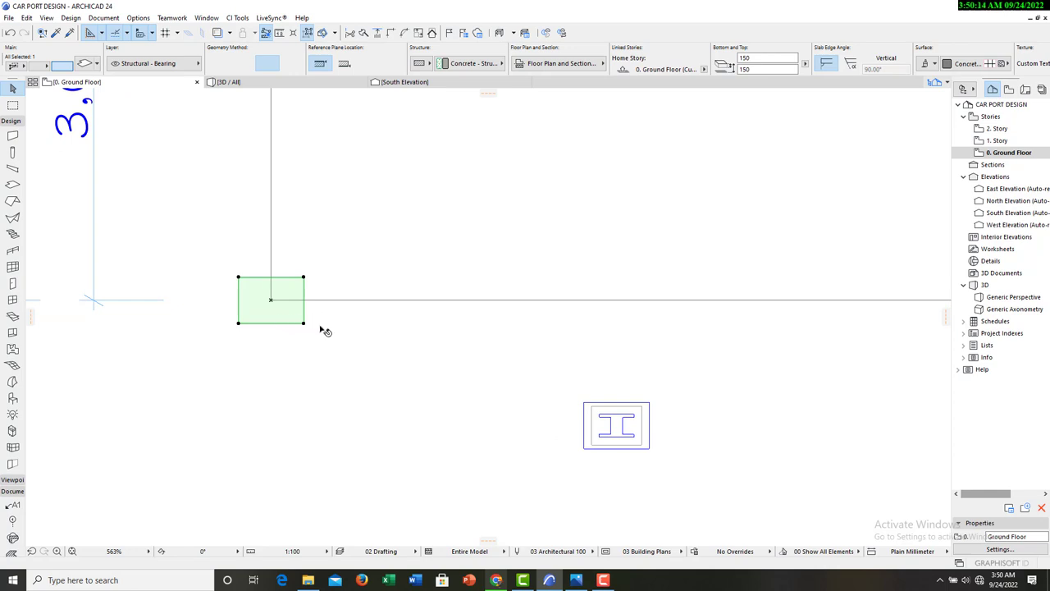
click(369, 354)
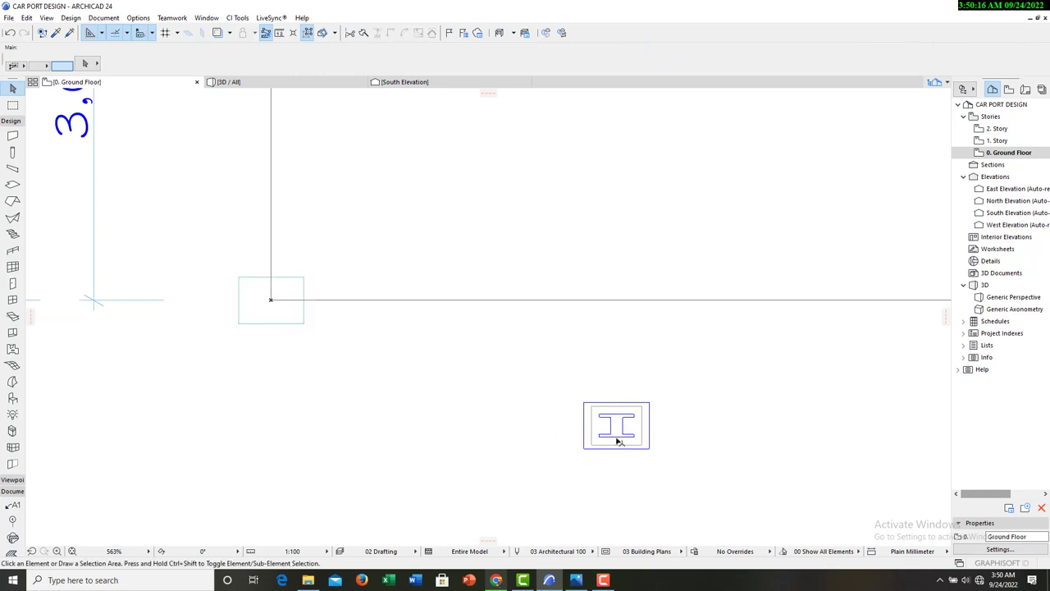
scroll(619, 442, up, 3)
scroll(519, 369, down, 2)
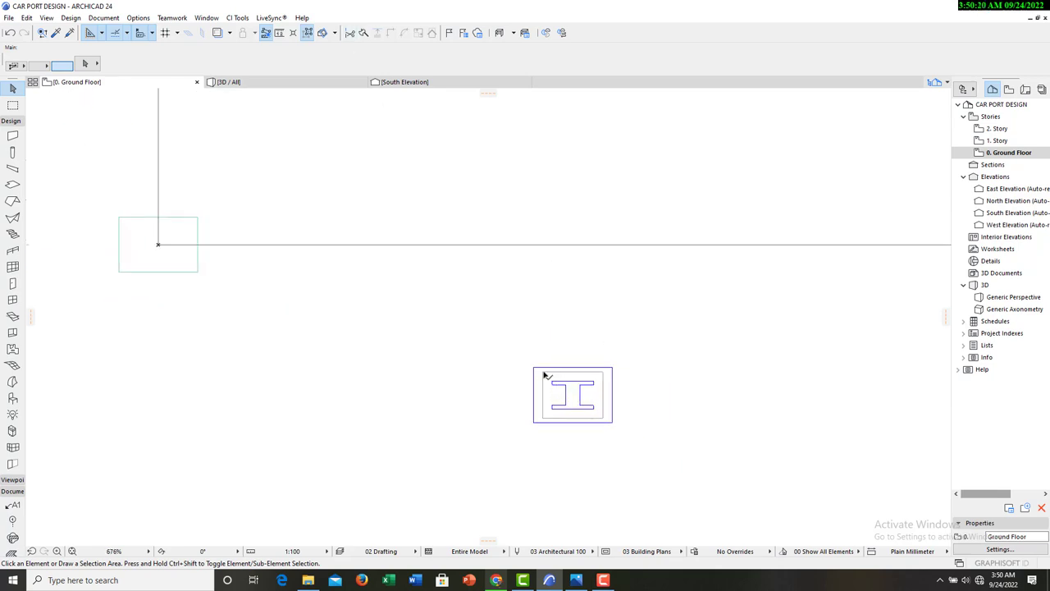
Check the column base on the south elevation and set the default slab thickness to 25 mm on the ground floor plan.
click(398, 82)
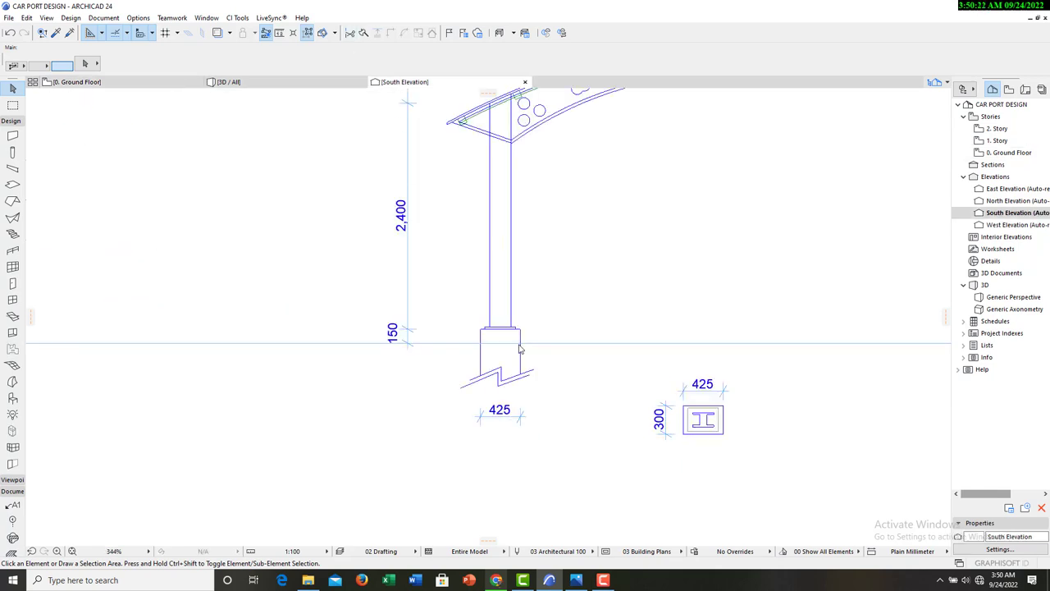
scroll(506, 334, up, 5)
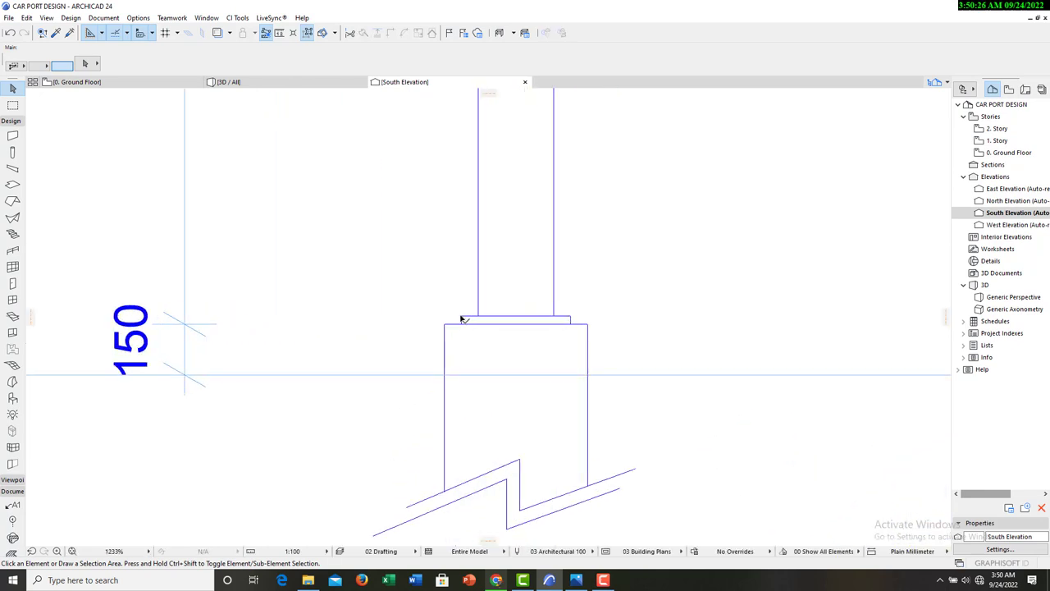
scroll(506, 322, down, 2)
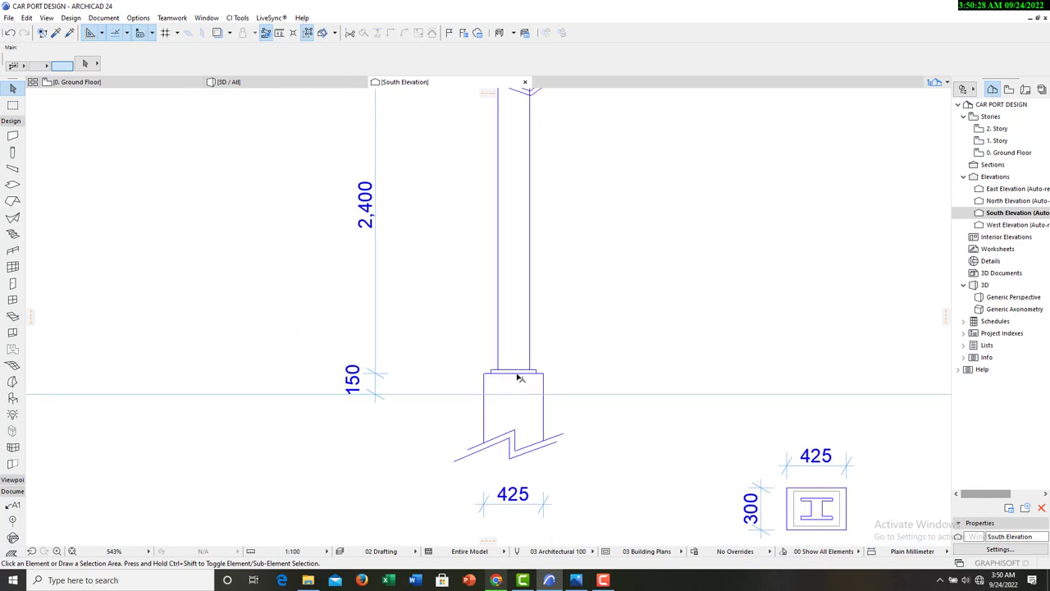
scroll(517, 382, down, 3)
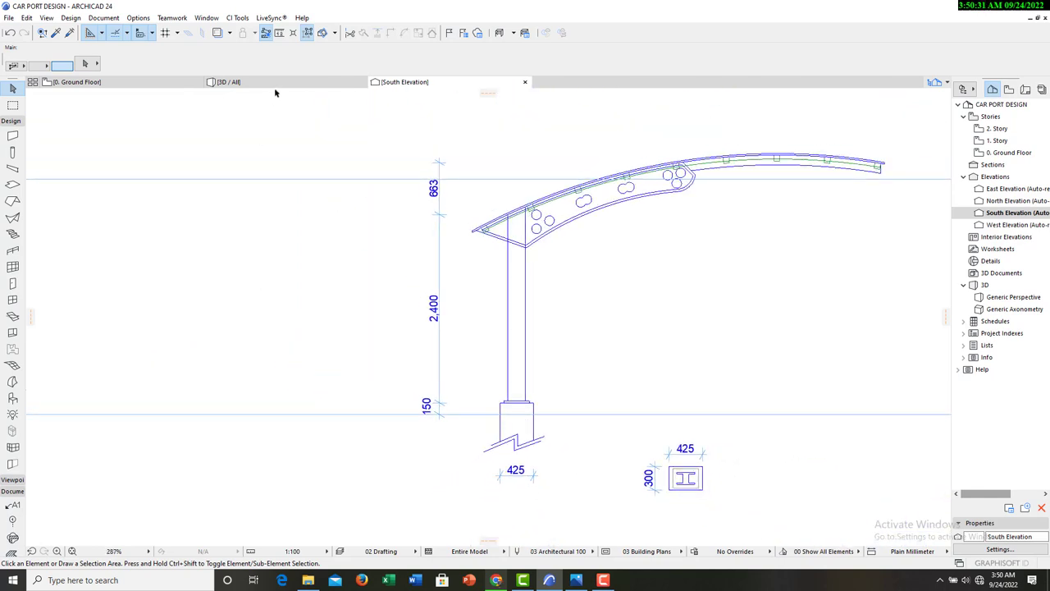
click(93, 82)
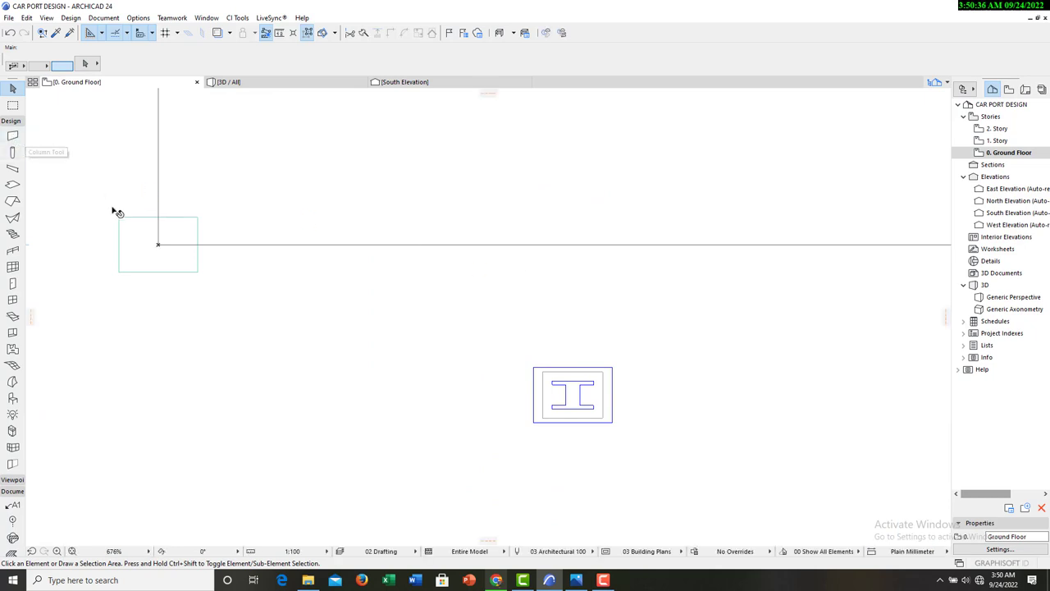
click(13, 184)
key(ctrl+t)
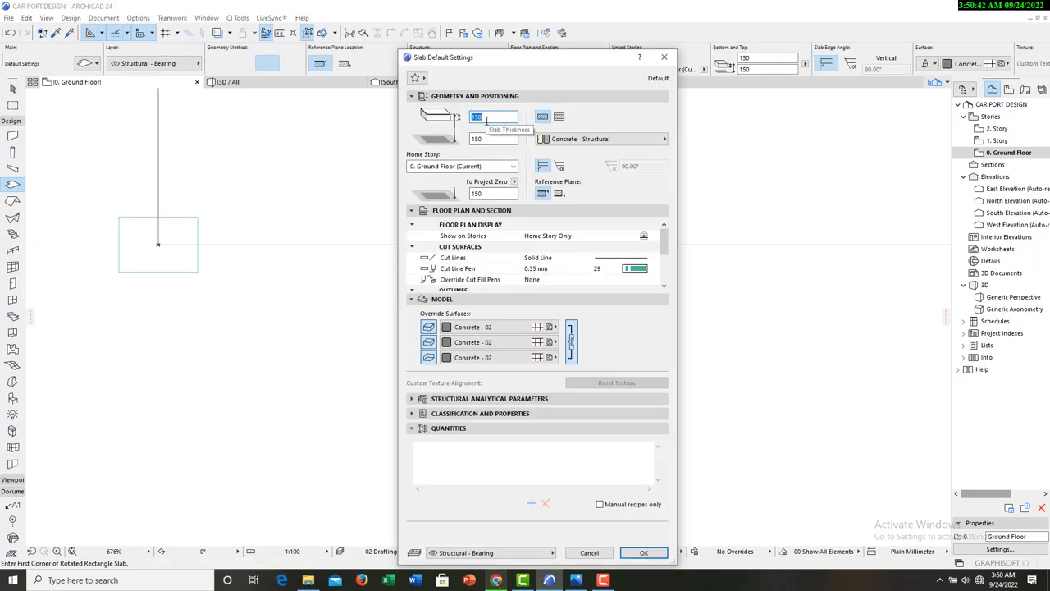
text(25)
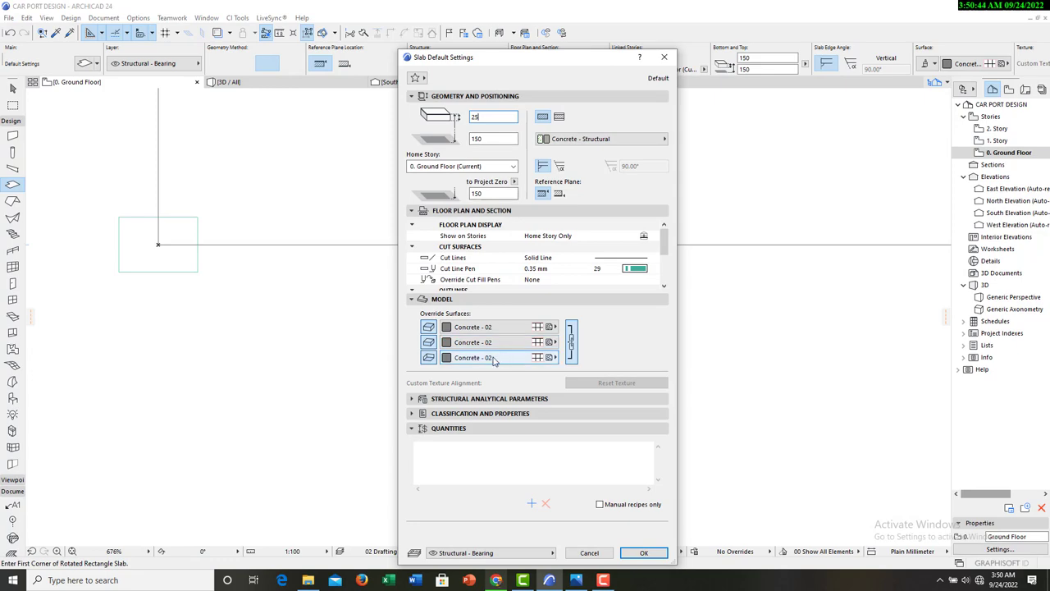
click(486, 358)
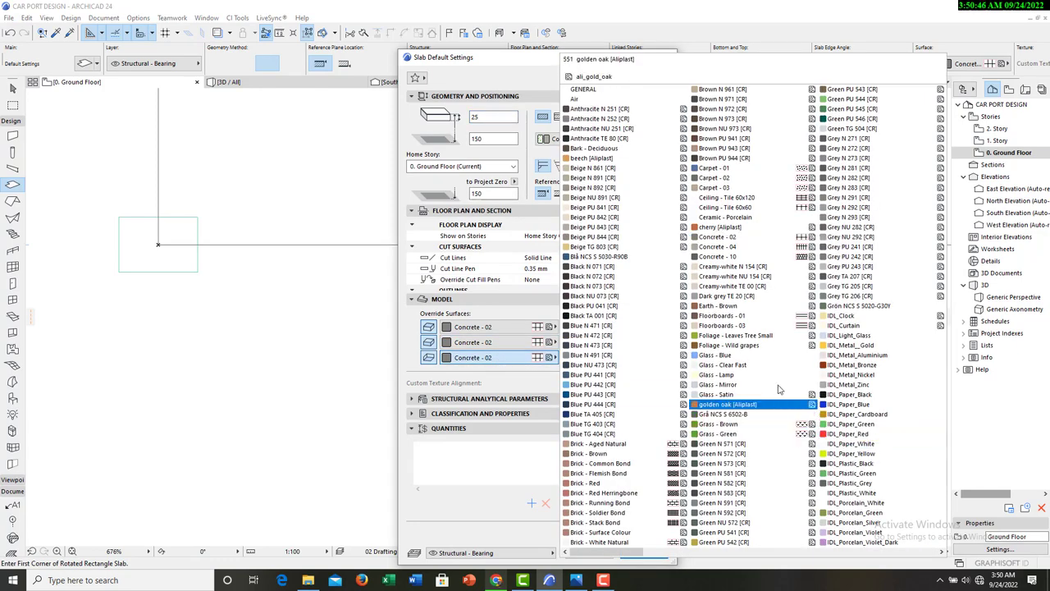
scroll(768, 374, down, 3)
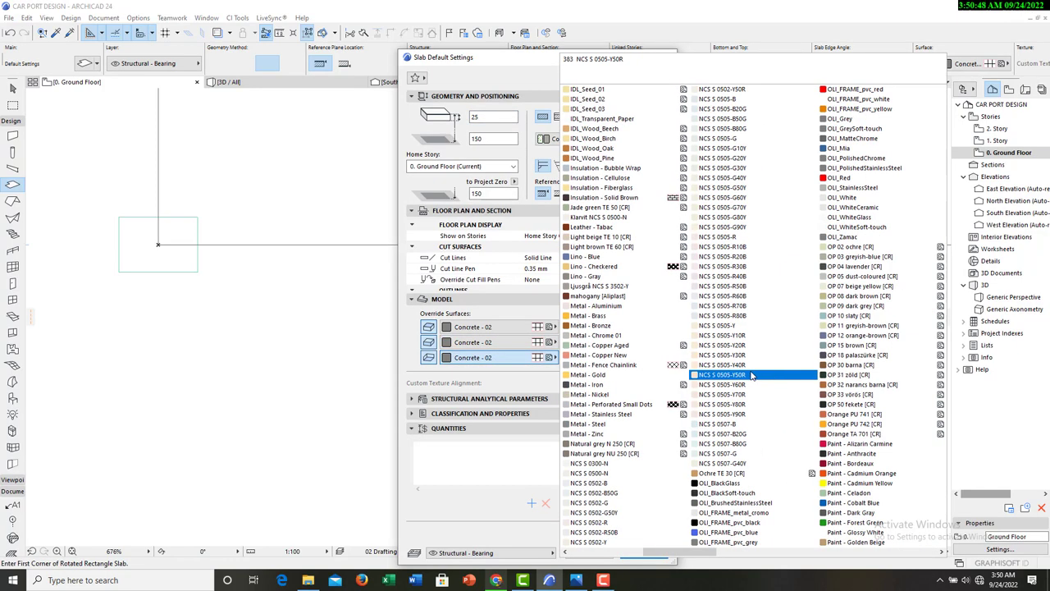
click(609, 307)
click(571, 340)
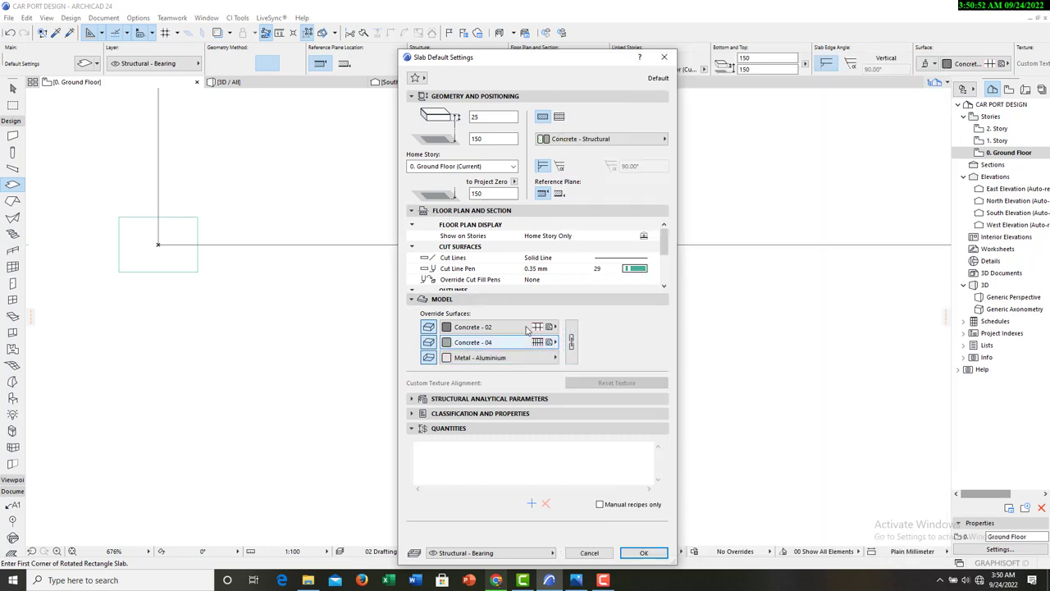
click(574, 342)
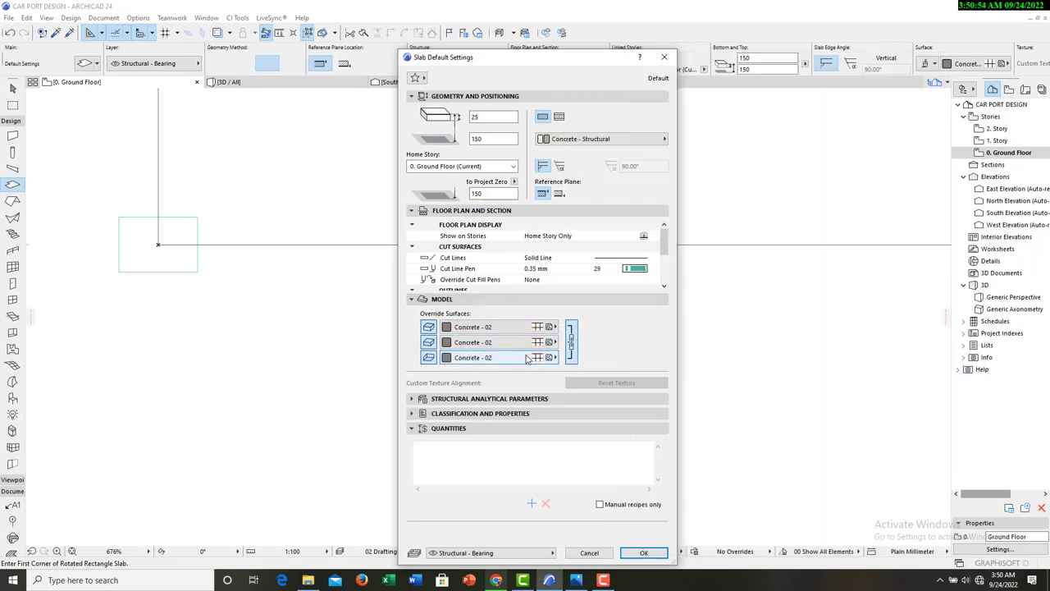
Set all linked slab surfaces to Metal - Aluminium and the reference plane to the bottom, accepting the slab defaults.
click(516, 334)
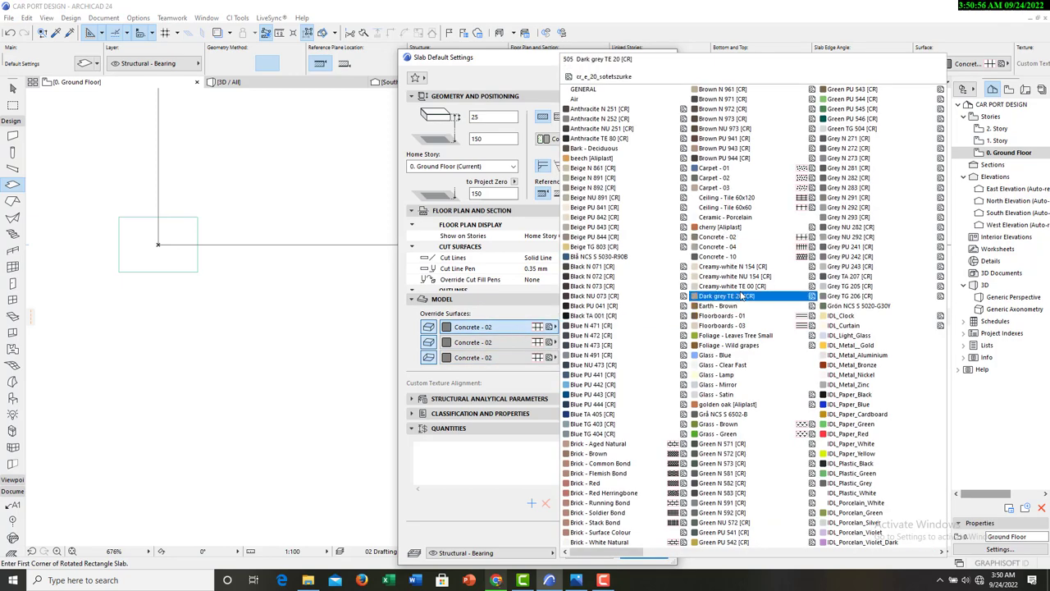
click(713, 305)
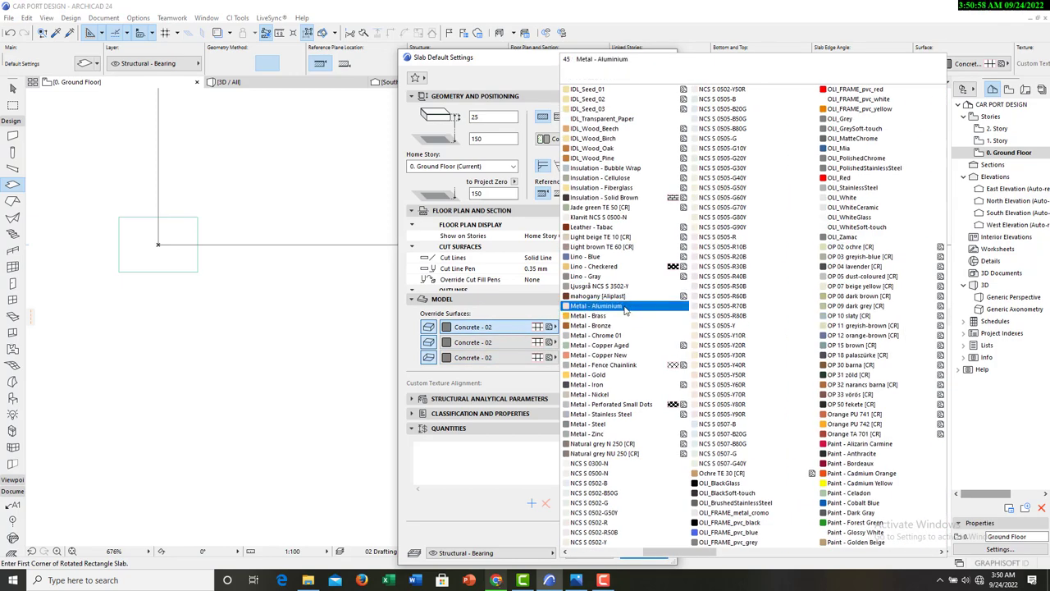
double_click(492, 140)
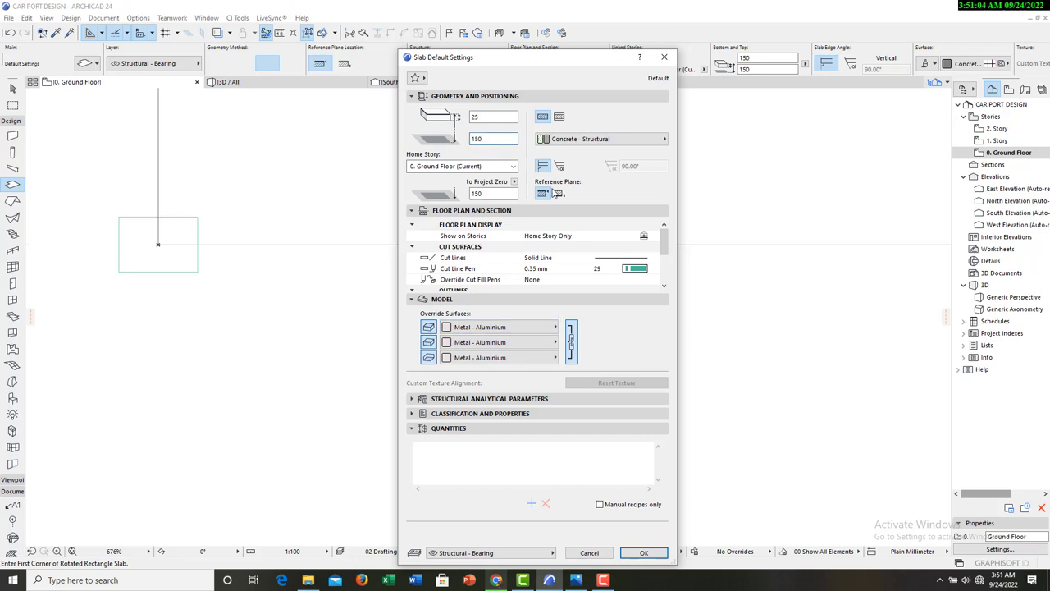
click(557, 194)
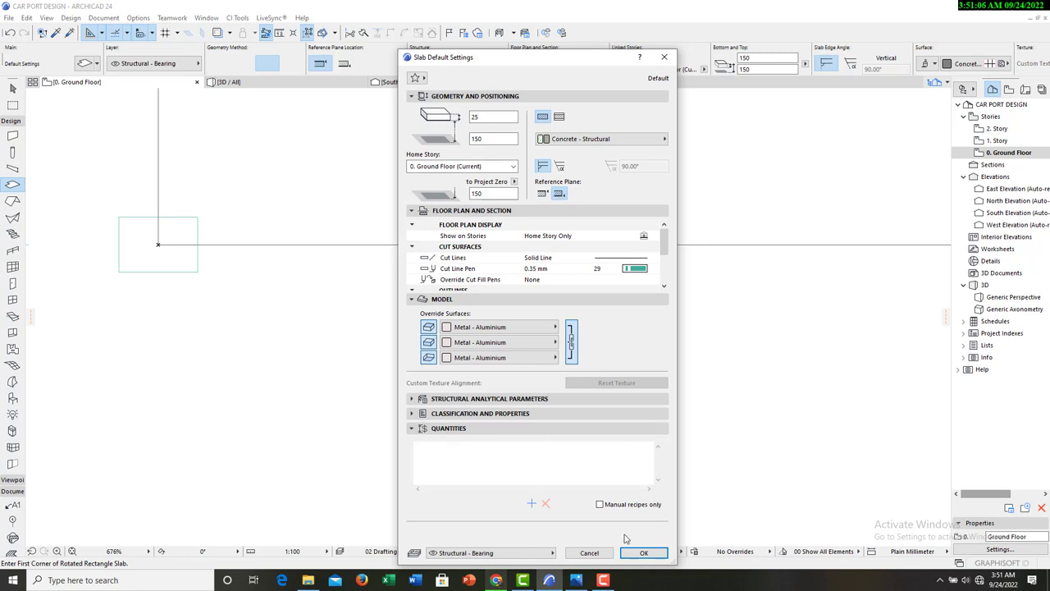
click(643, 552)
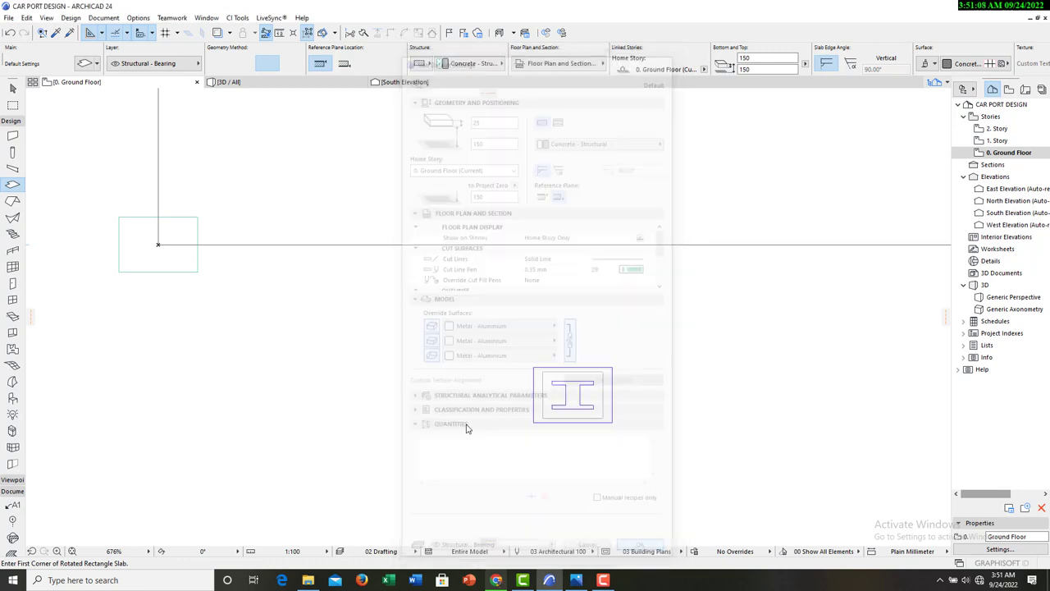
Draw a rectangular base plate slab over the inner outline around the I-section in the column base detail, and select it.
middle_drag(541, 432, 691, 449)
scroll(691, 450, up, 2)
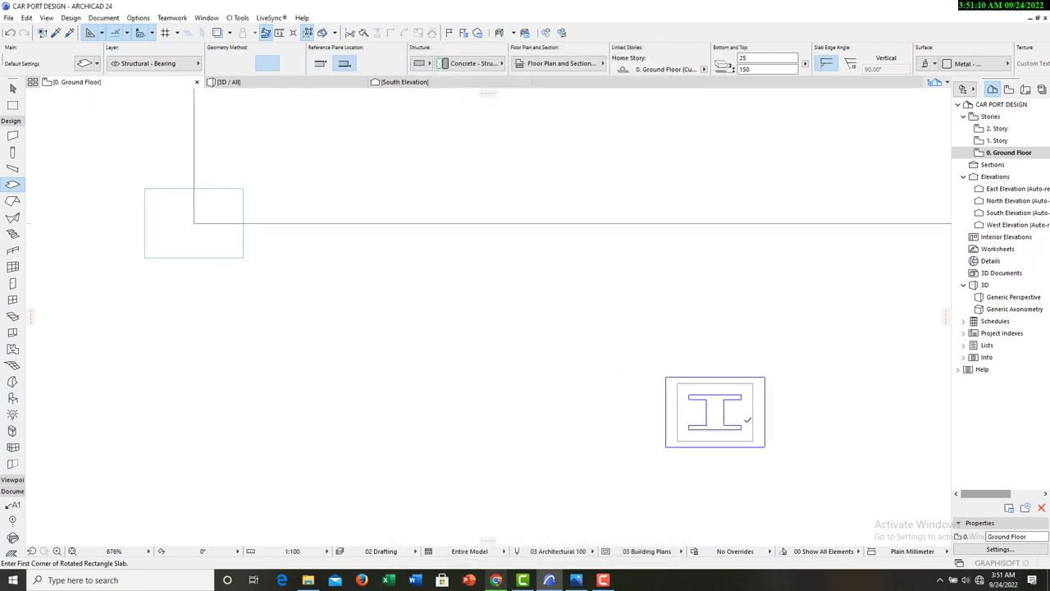
click(668, 376)
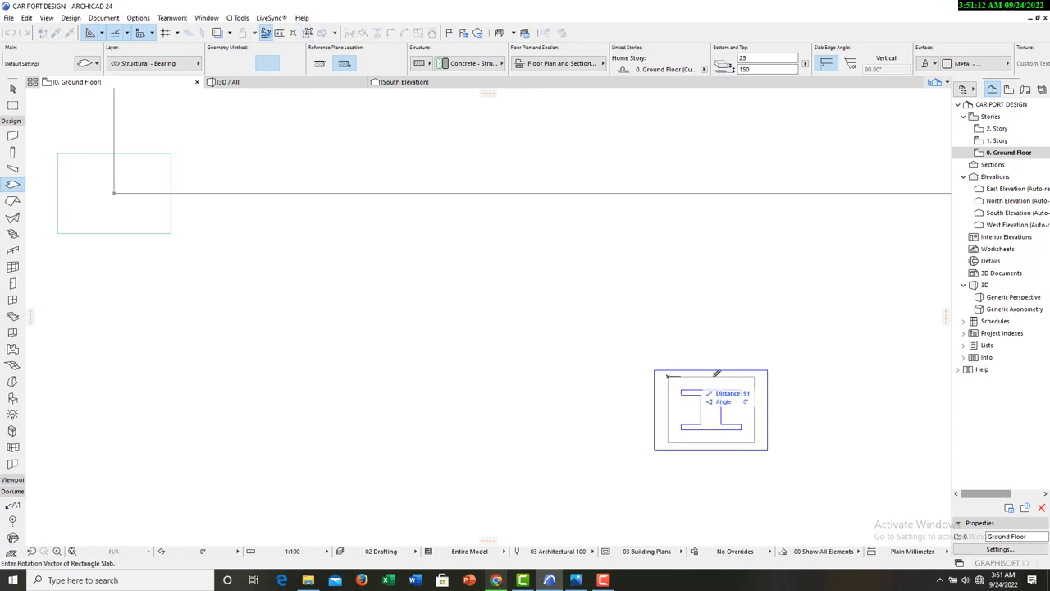
click(753, 376)
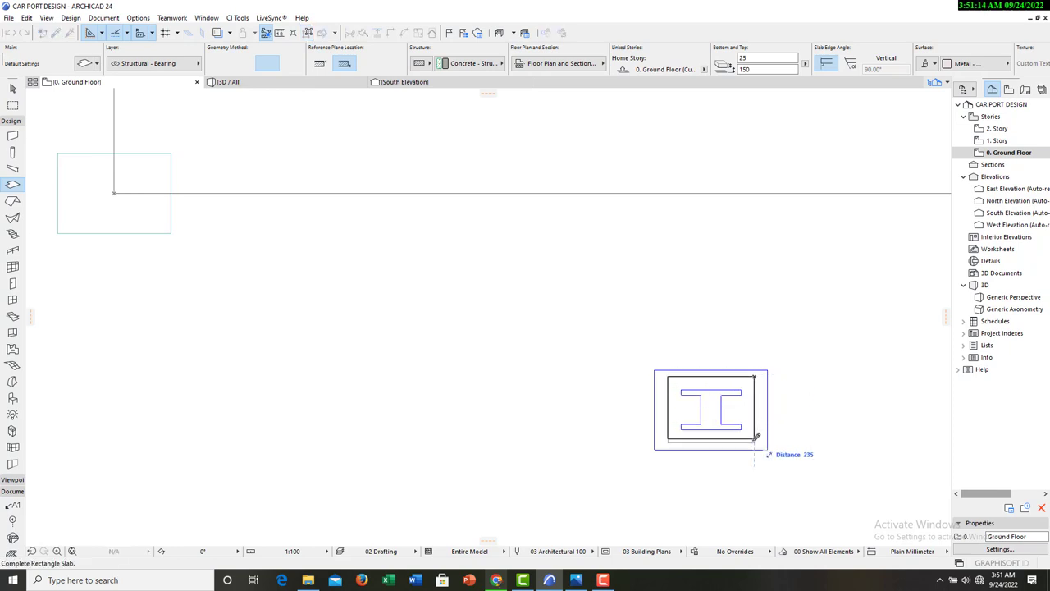
click(753, 442)
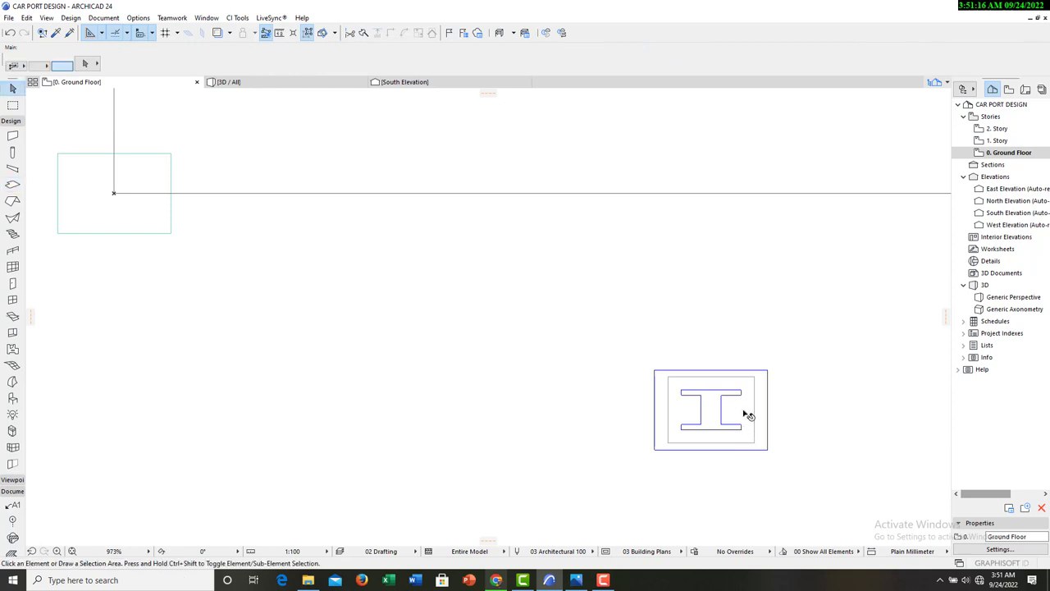
shift+click(748, 414)
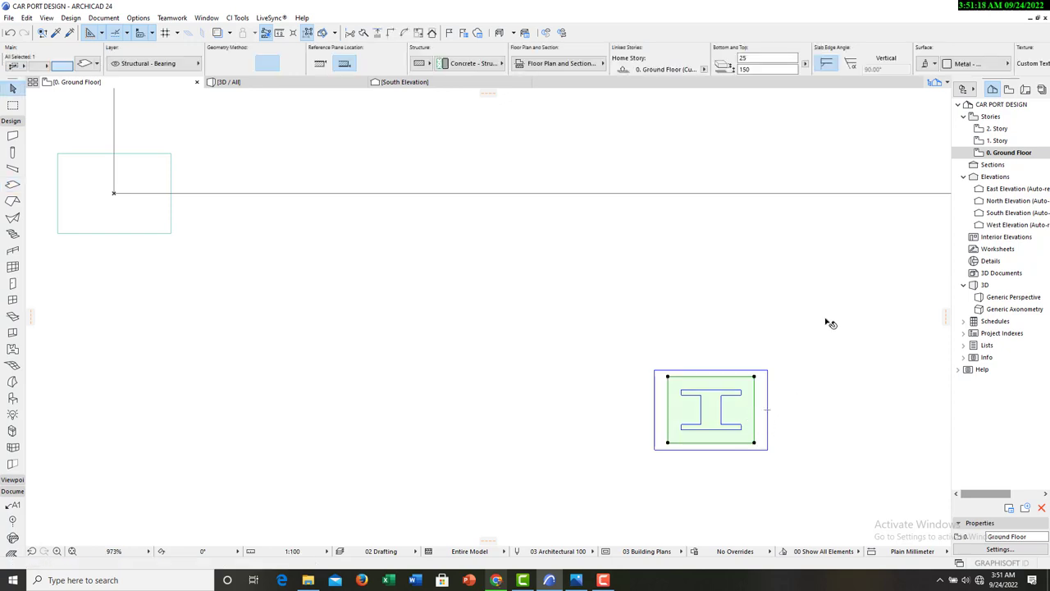
right_click(779, 293)
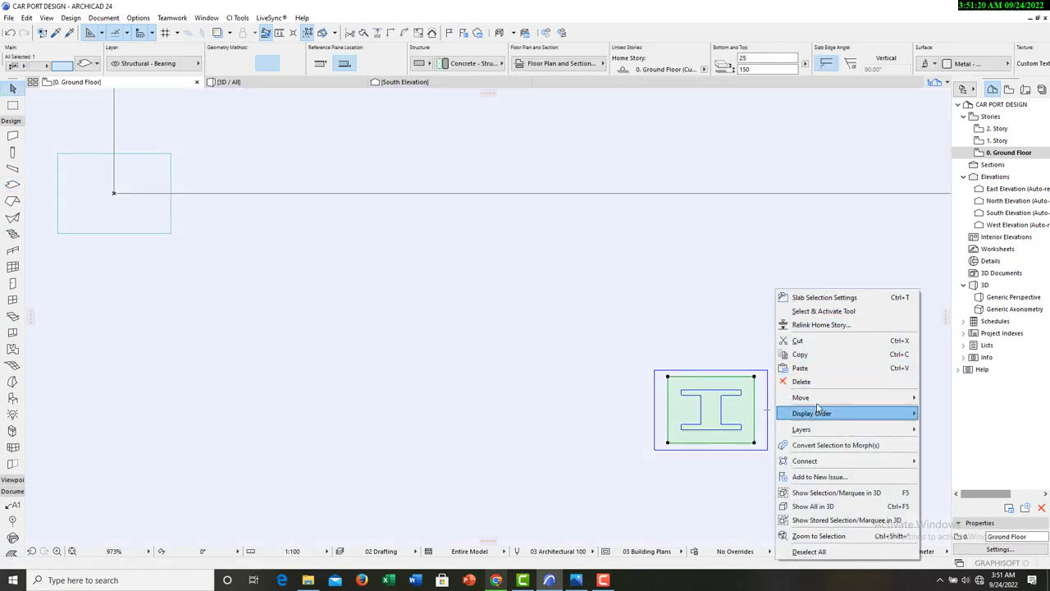
mouse_move(808, 398)
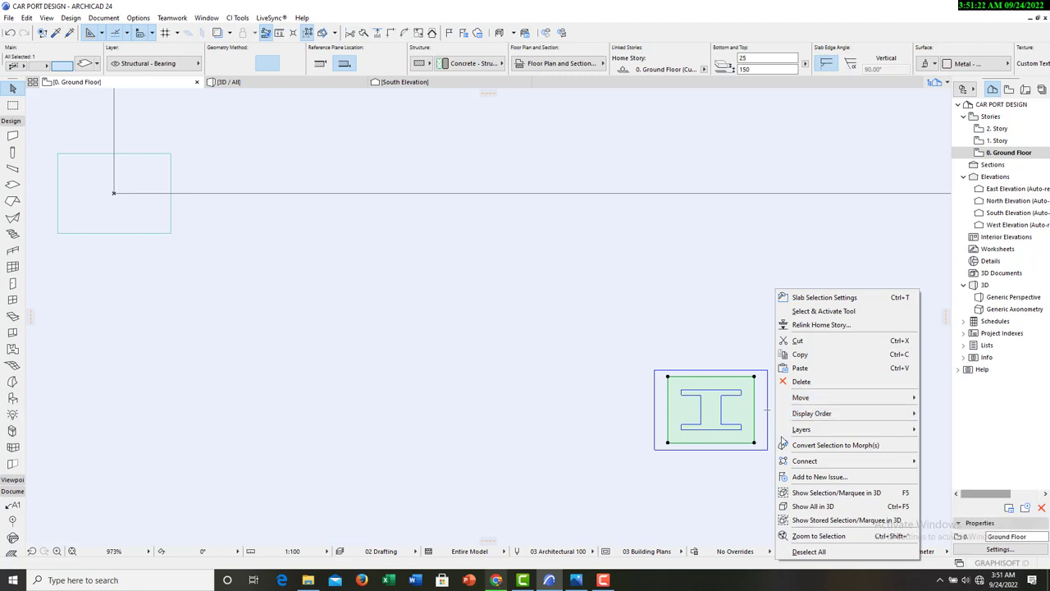
mouse_move(852, 398)
click(937, 398)
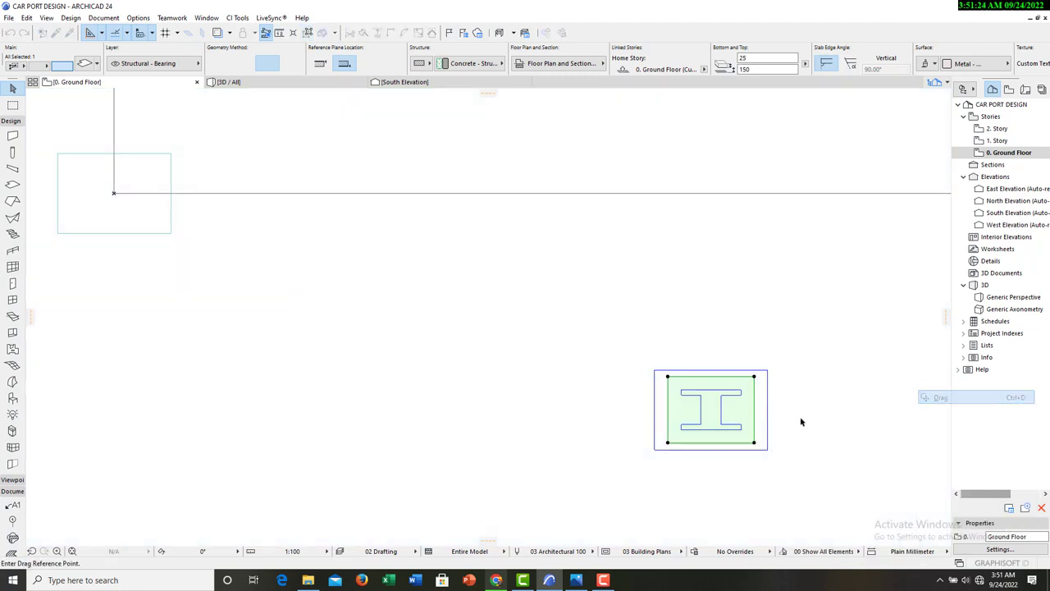
click(754, 444)
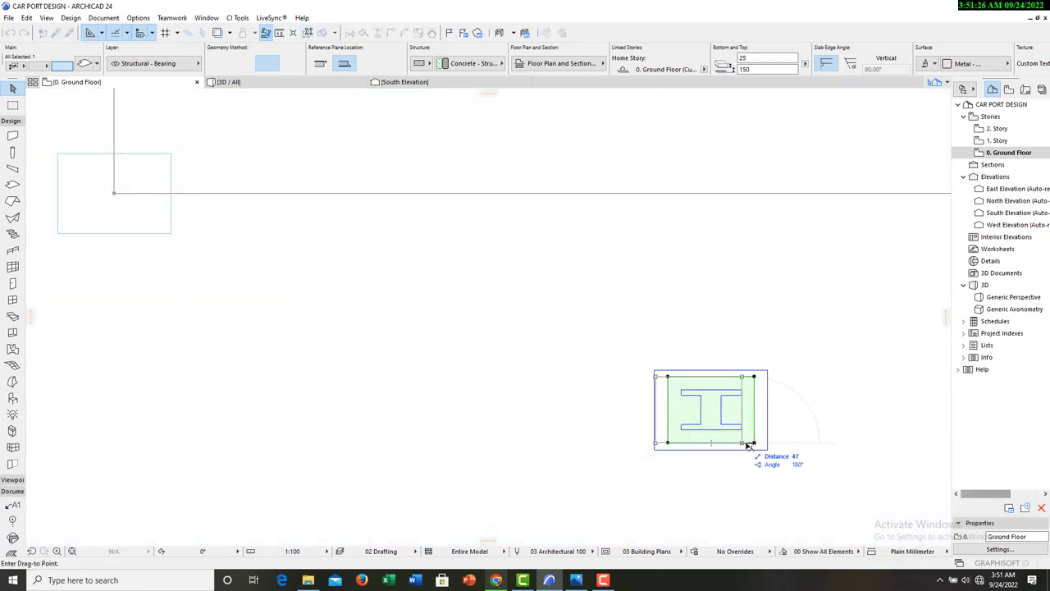
click(753, 444)
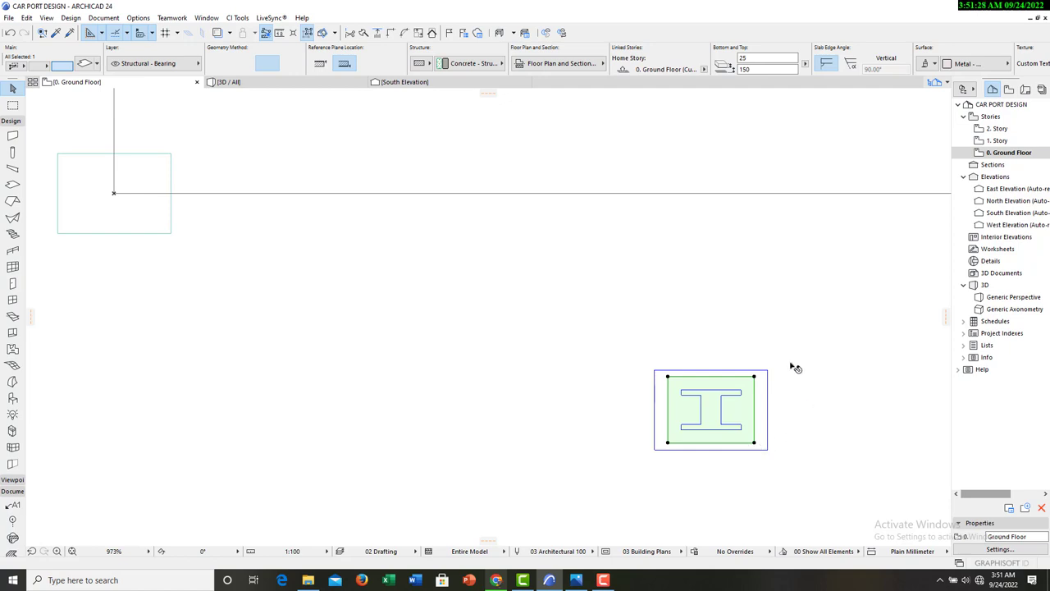
Move the base plate slab from the detail outline's lower-right outer corner to the footing's lower-right corner, and deselect it.
right_click(766, 333)
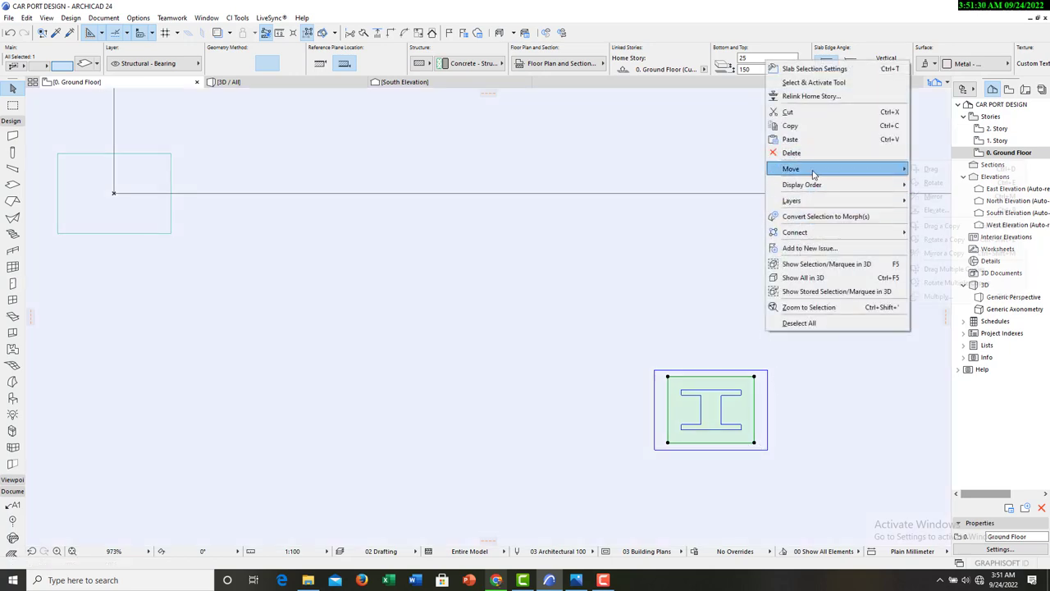
mouse_move(823, 170)
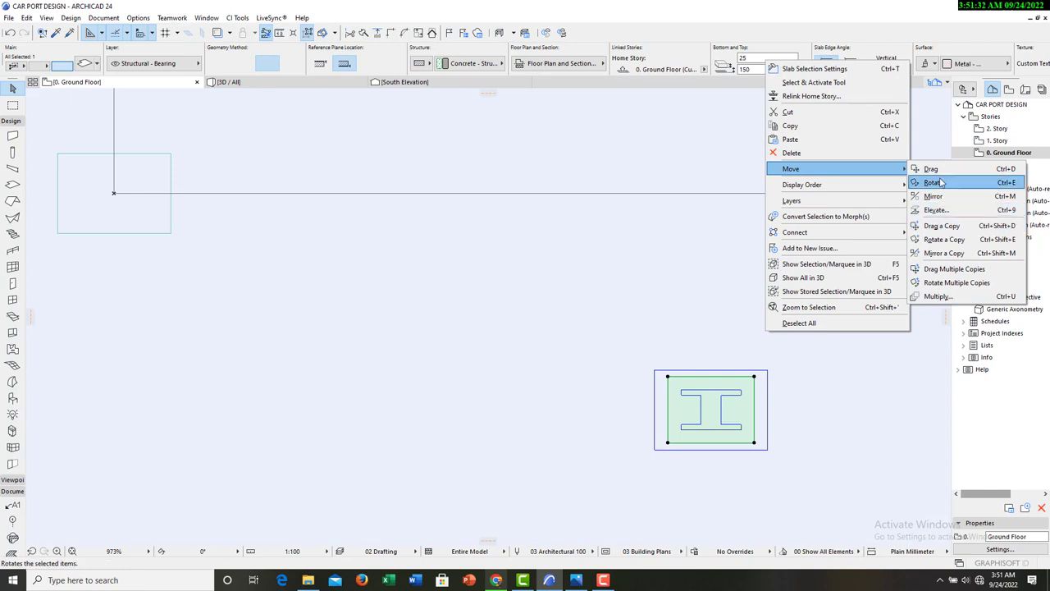
click(931, 169)
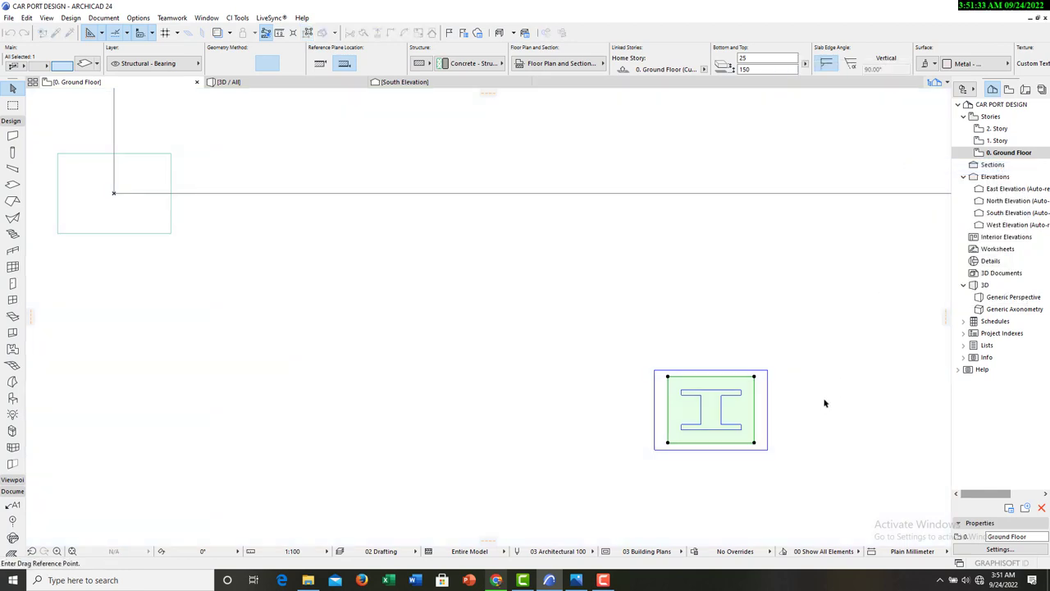
click(767, 448)
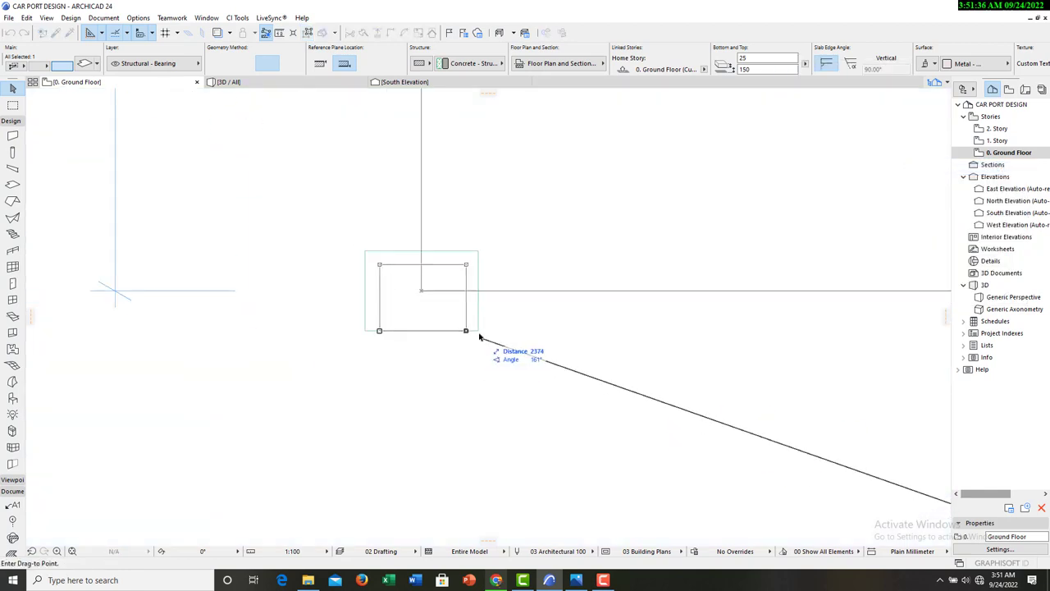
click(487, 333)
key(Escape)
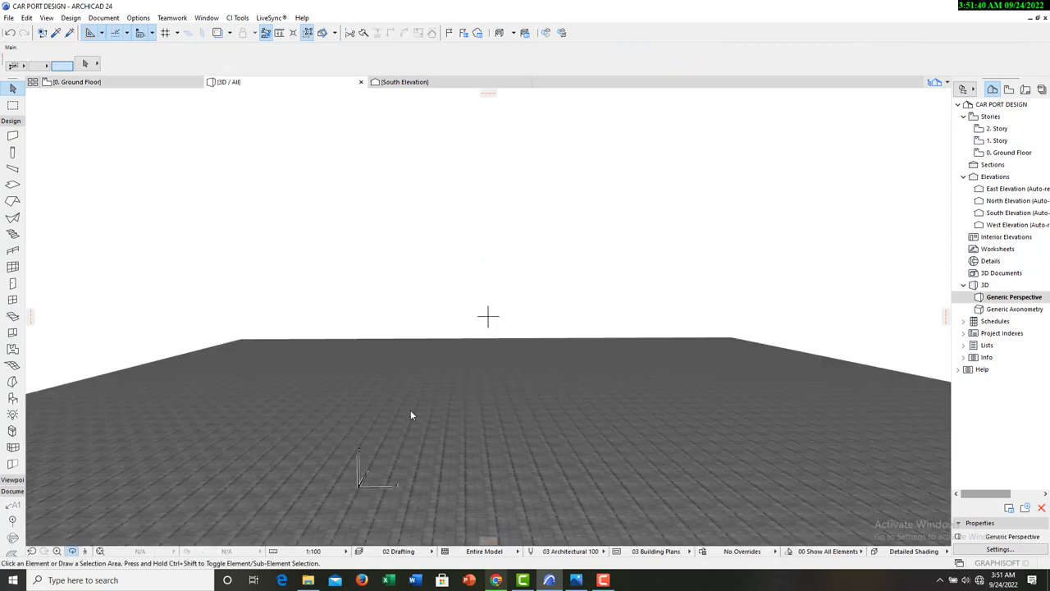
Examine the base plate on top of the footing in the 3D perspective and return to the ground floor plan.
scroll(373, 474, up, 5)
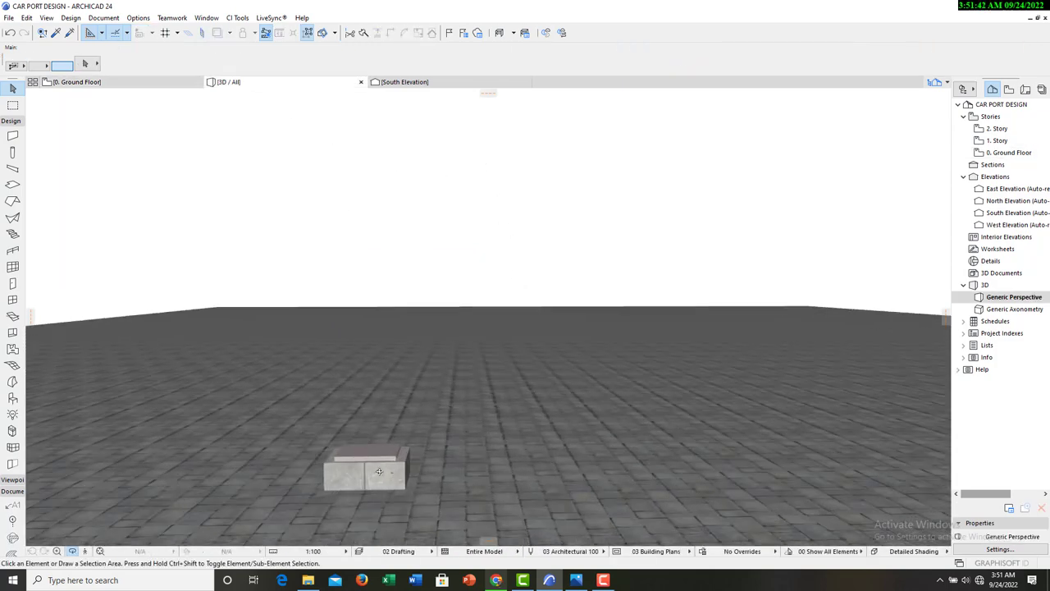
middle_drag(379, 471, 339, 461)
scroll(341, 463, up, 3)
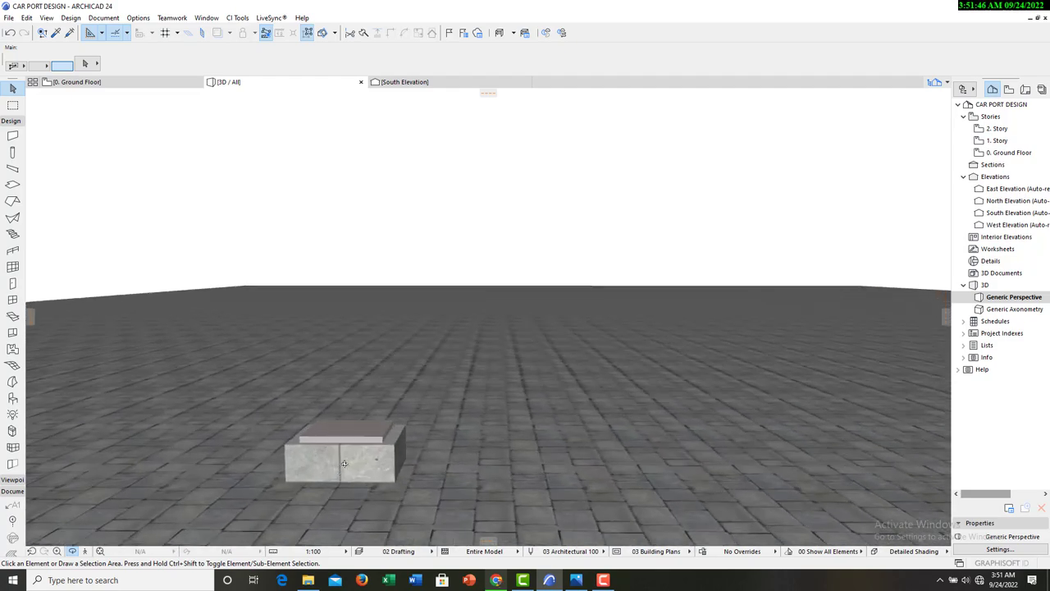
click(80, 82)
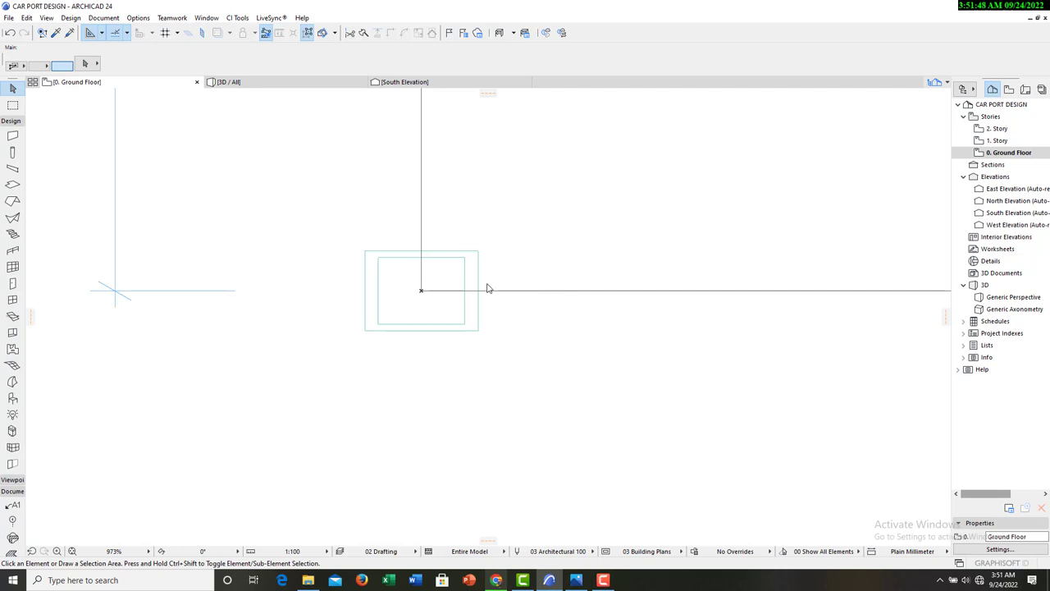
scroll(304, 359, down, 6)
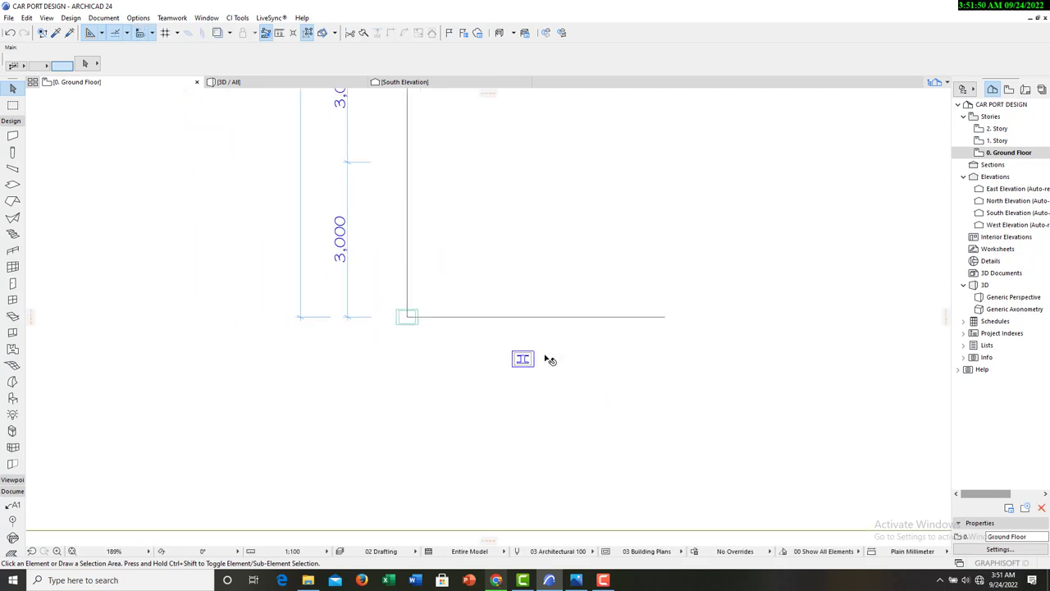
Set the Morph defaults to an elevation of 175 mm above the ground floor, keeping the aluminium surface override.
scroll(548, 359, up, 6)
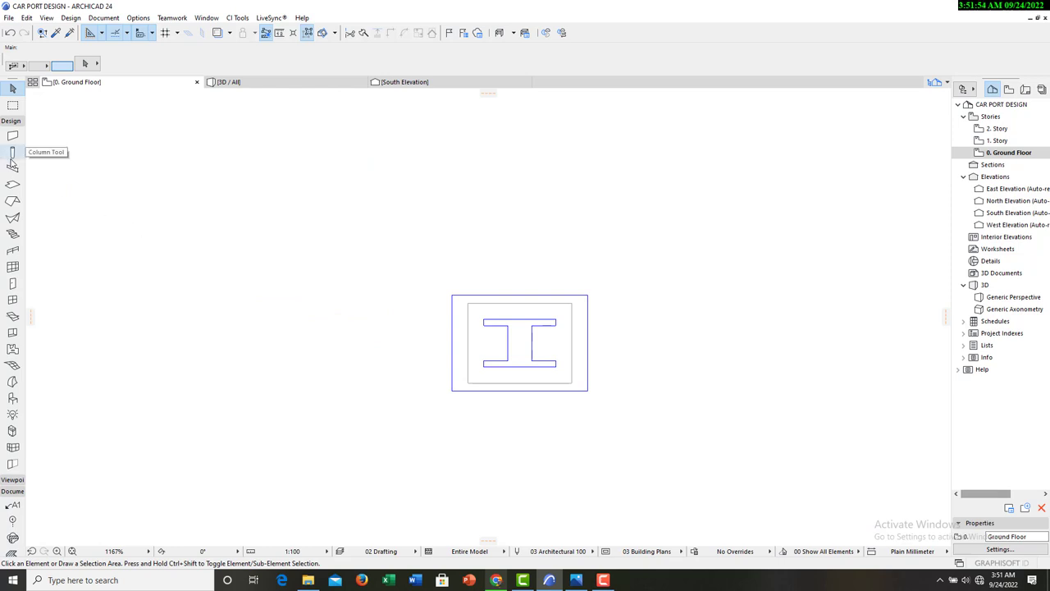
click(12, 384)
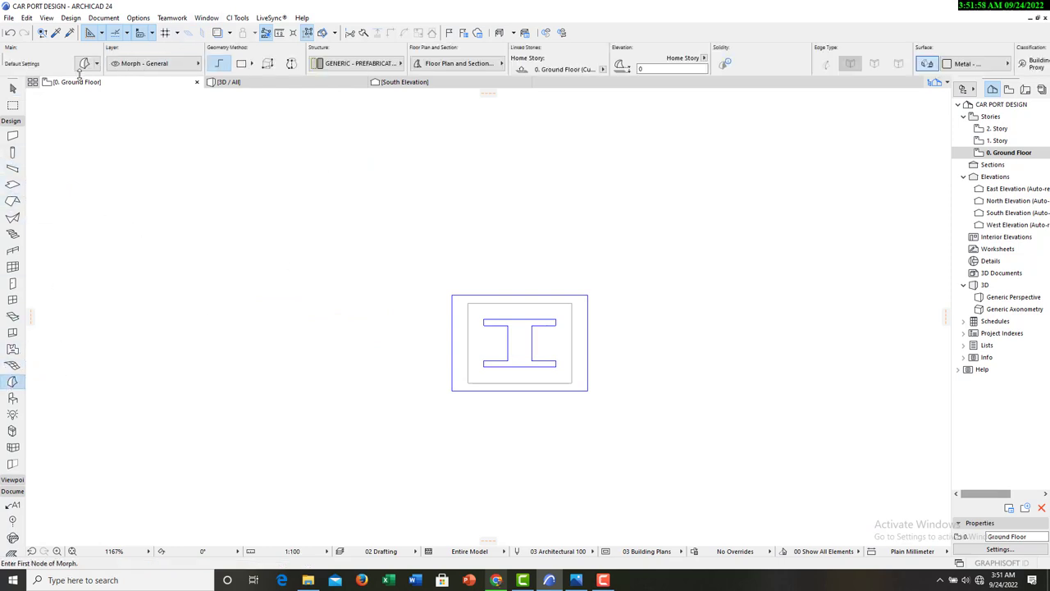
click(86, 64)
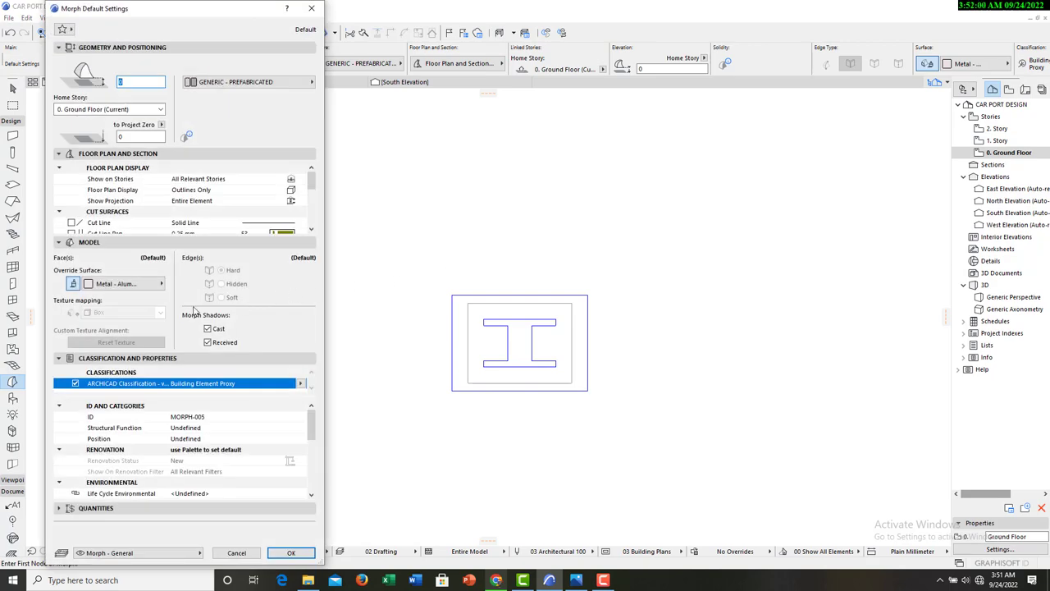
click(133, 285)
click(133, 286)
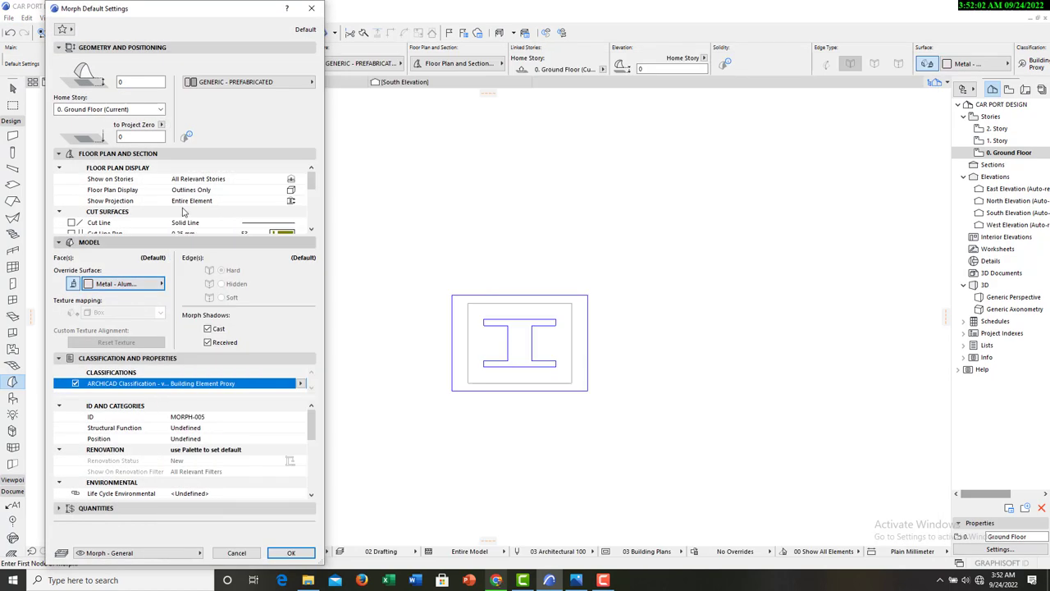
click(133, 82)
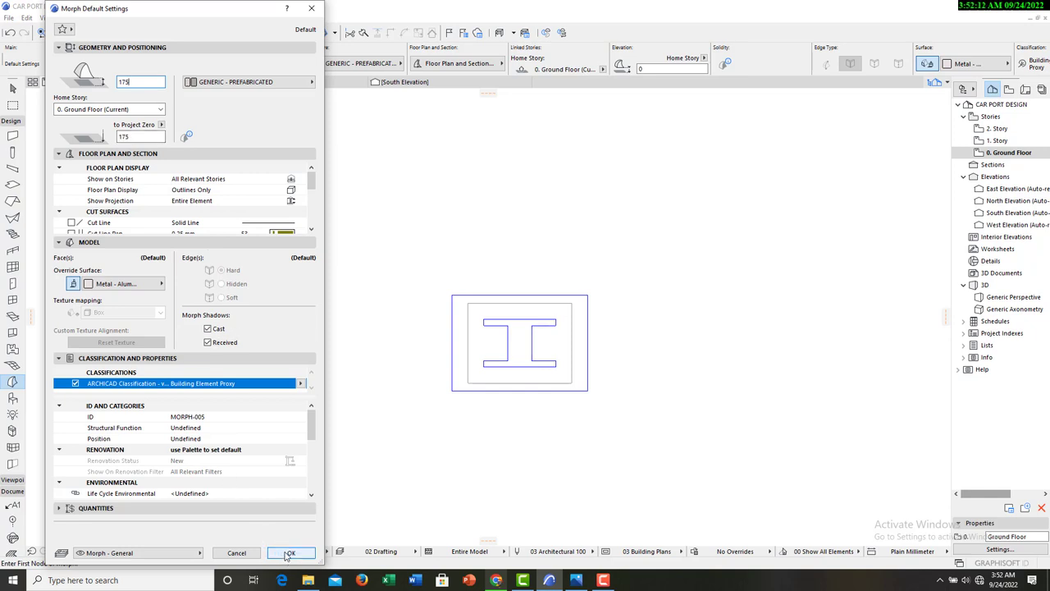
click(289, 553)
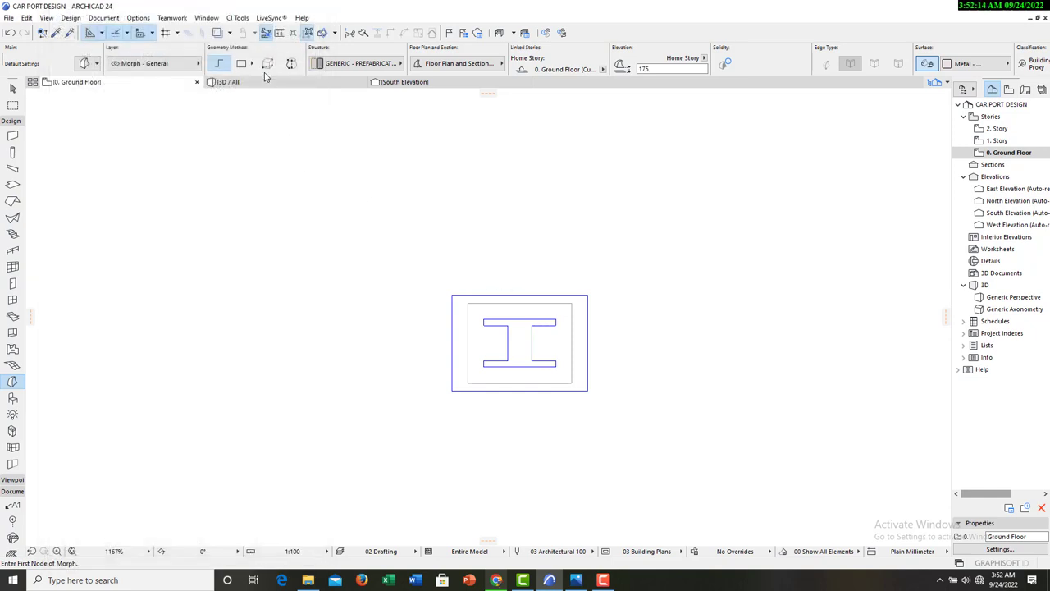
Create a flat morph filling the I-section outline in the column base detail, and select it.
scroll(537, 358, up, 2)
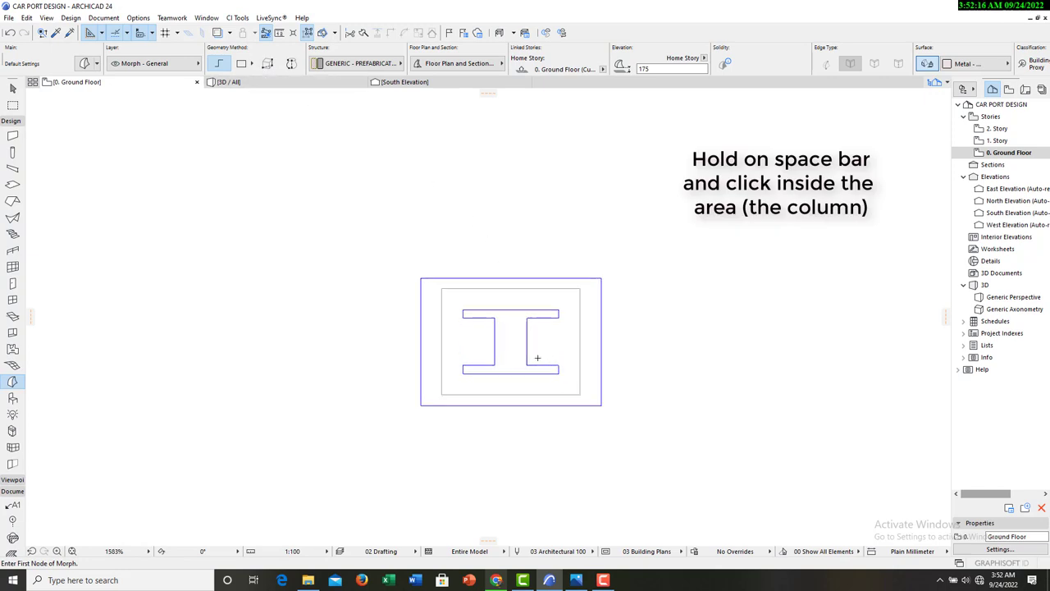
scroll(525, 351, up, 4)
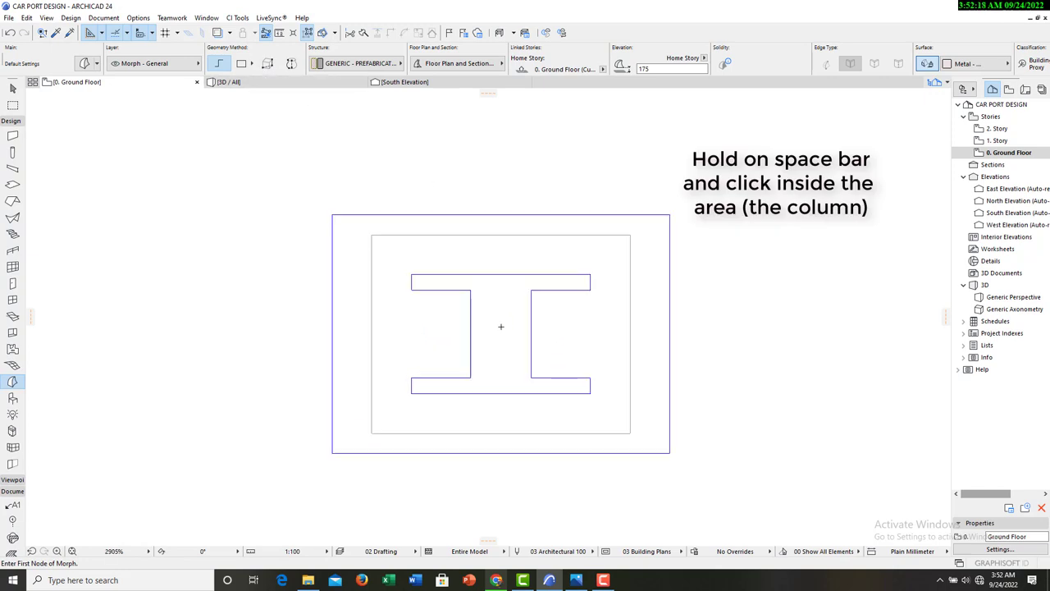
key(space)
click(505, 338)
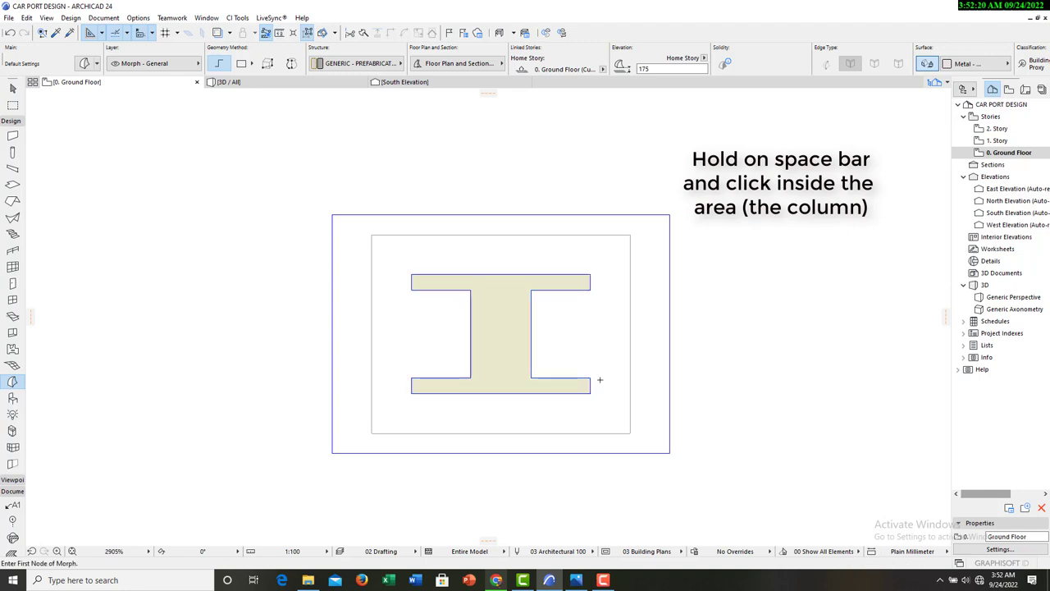
key(Escape)
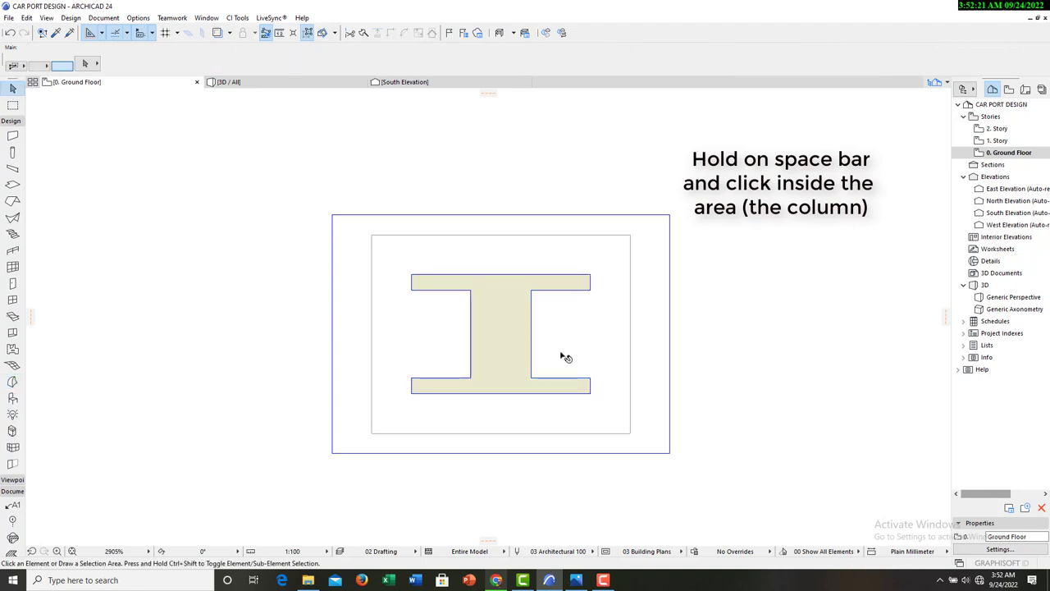
click(496, 320)
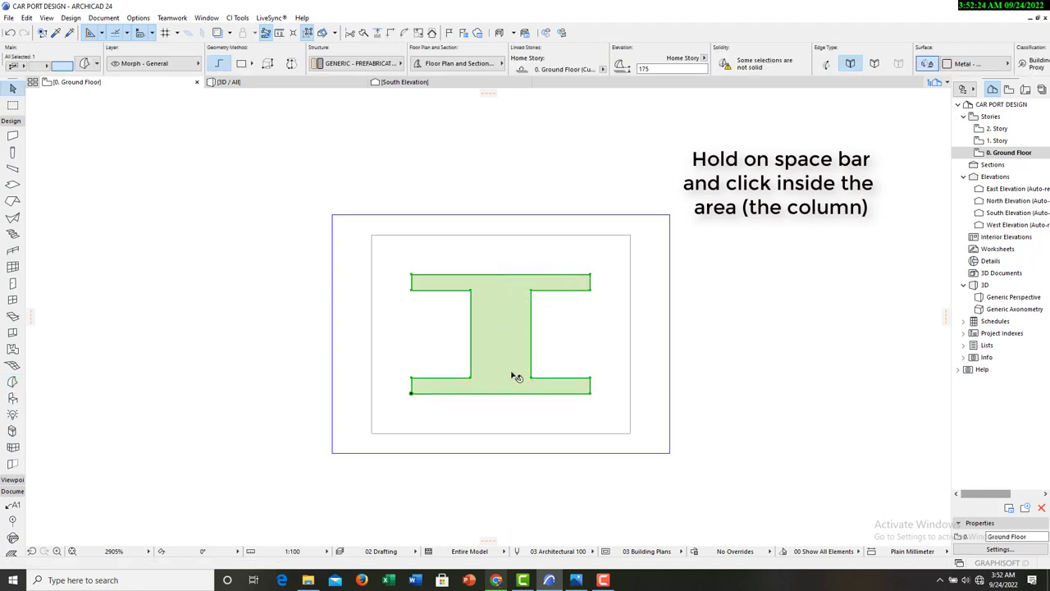
right_click(556, 177)
mouse_move(640, 282)
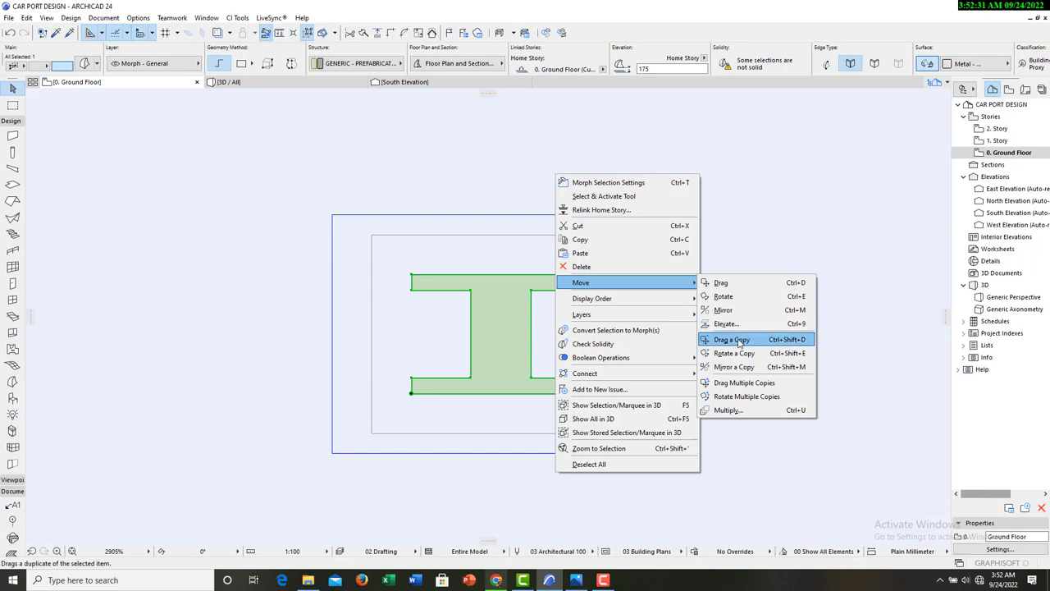
click(721, 282)
click(590, 393)
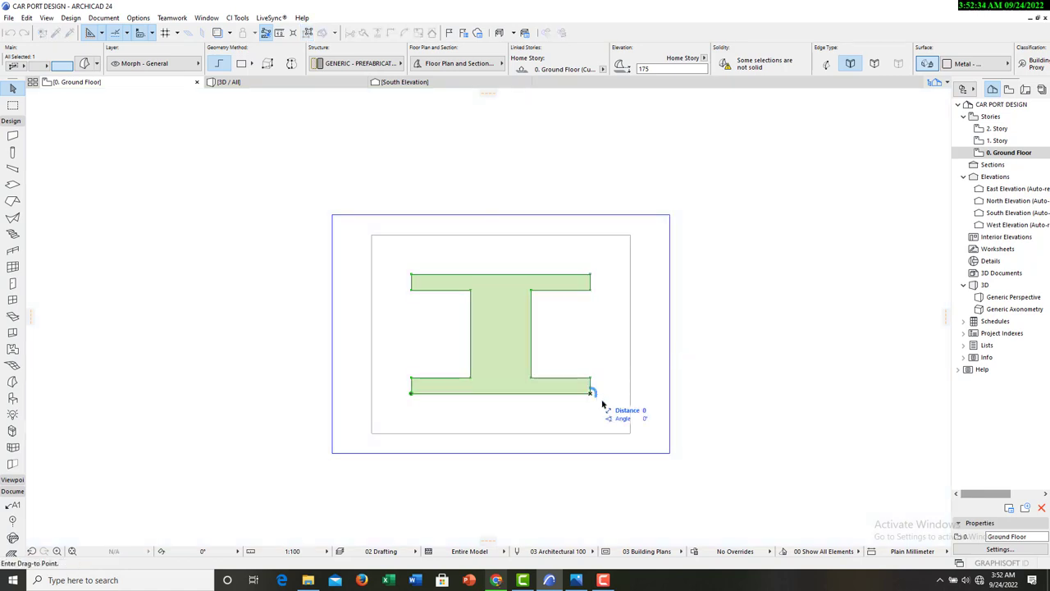
scroll(645, 418, down, 3)
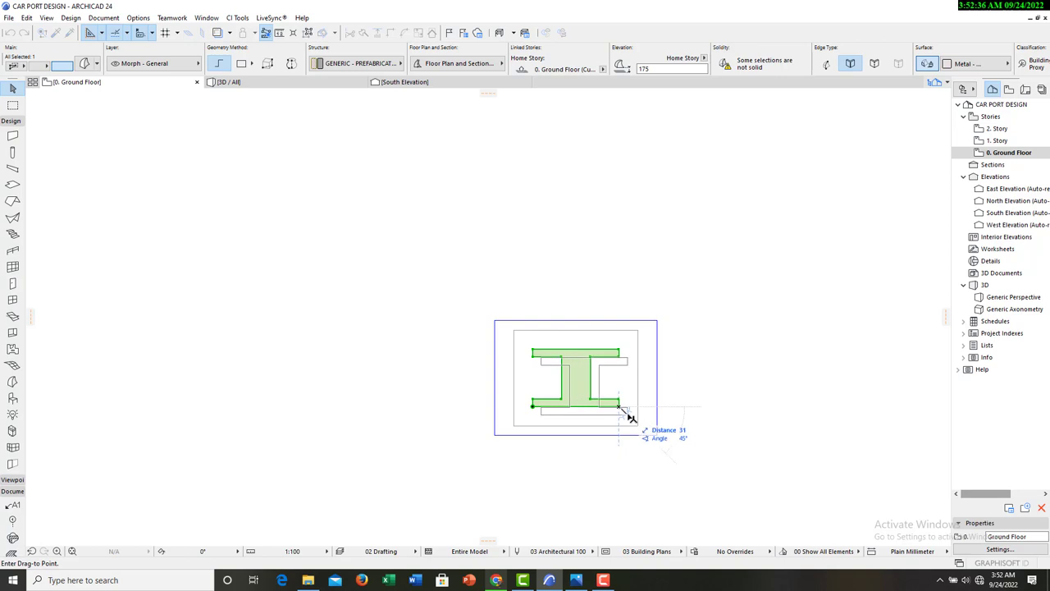
key(Escape)
Move the I-section morph from the detail outline's lower-right outer corner to the footing's lower-right corner, and deselect it.
right_click(695, 338)
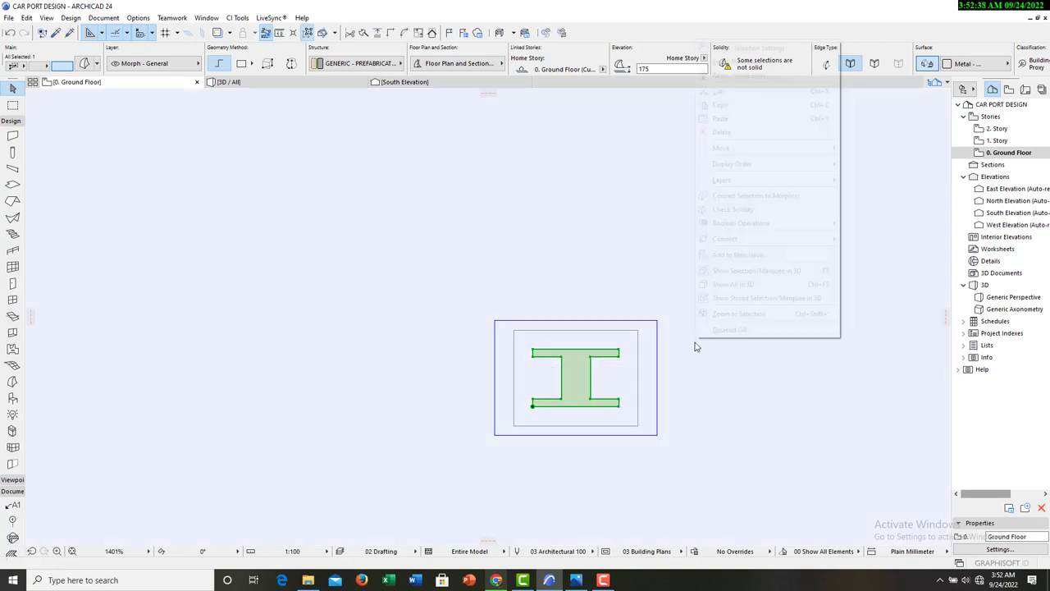
mouse_move(768, 150)
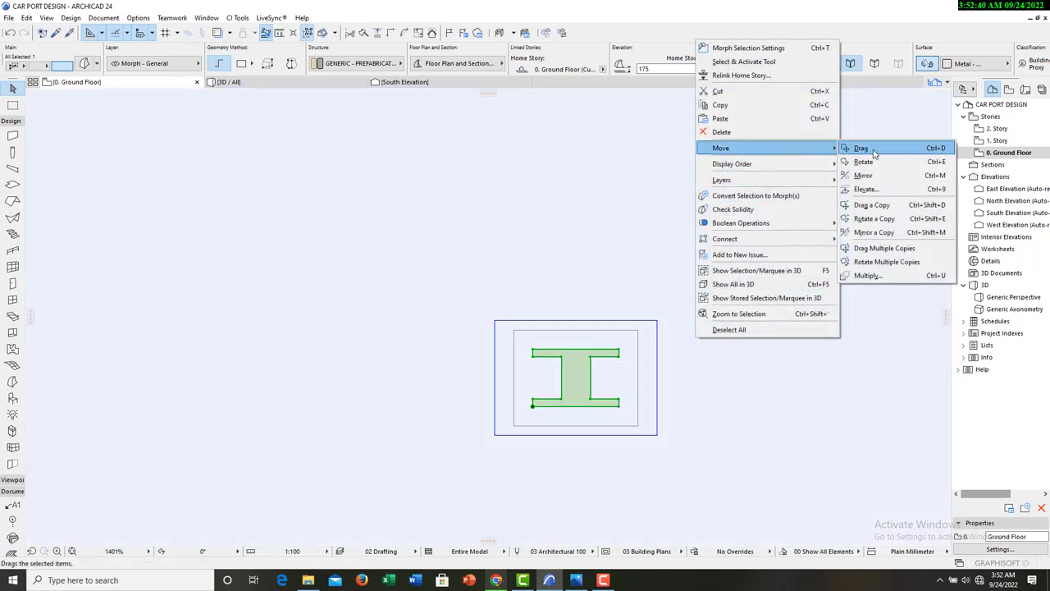
click(869, 149)
click(657, 436)
scroll(657, 439, down, 3)
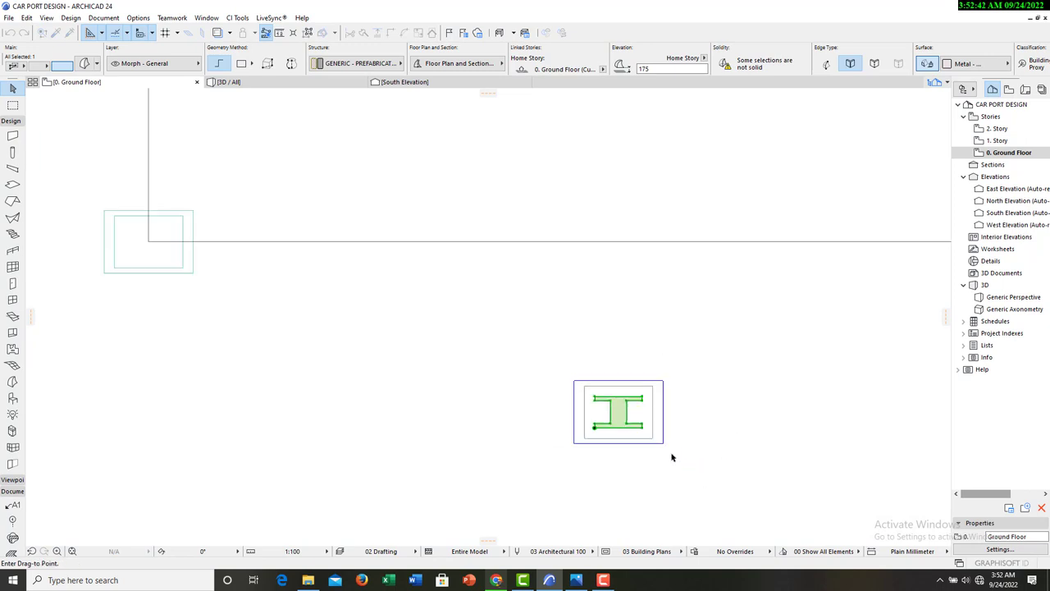
scroll(428, 343, up, 5)
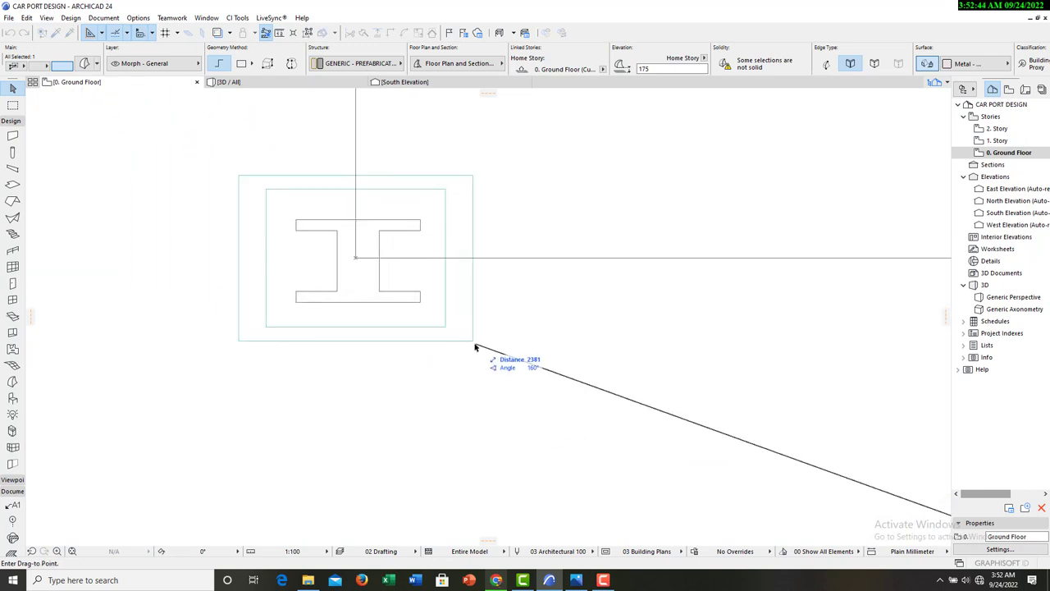
click(475, 411)
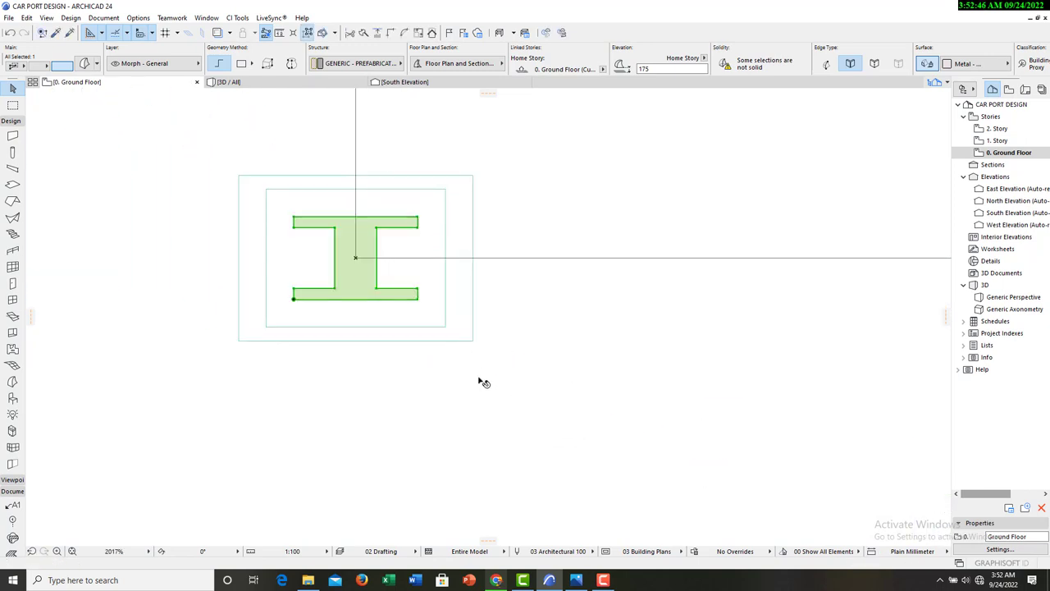
click(479, 379)
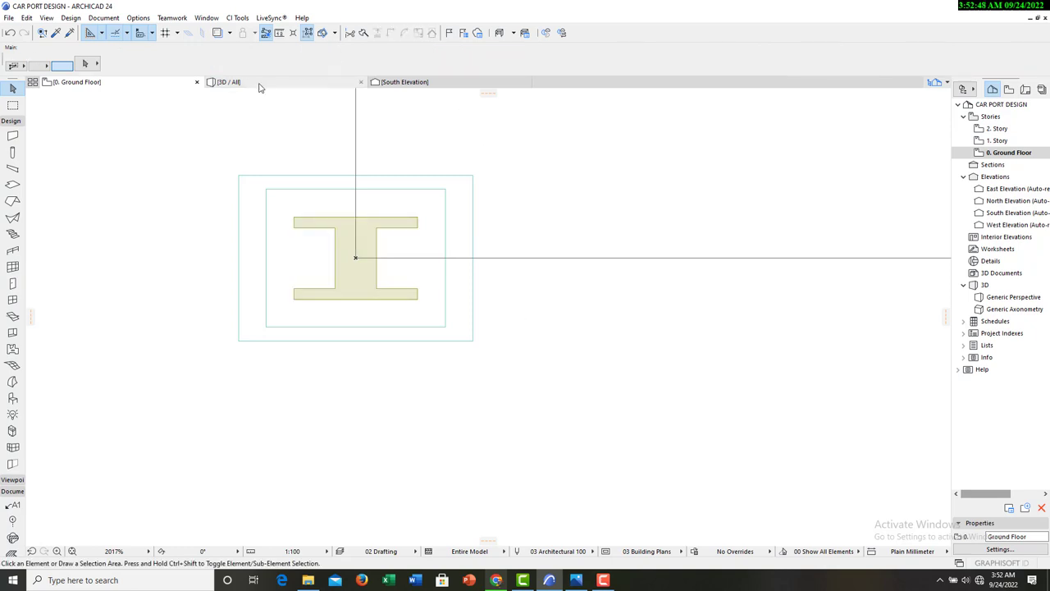
Select the I-section morph on the base plate in the 3D perspective and extrude its face 2400 mm upwards as the column.
click(230, 82)
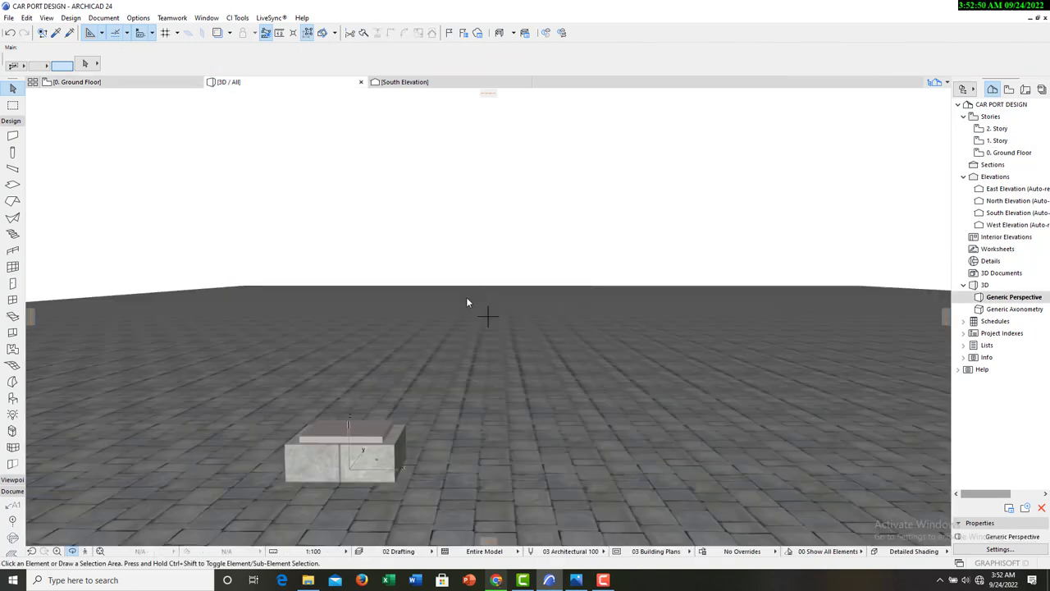
click(421, 402)
shift+middle_drag(366, 450, 435, 380)
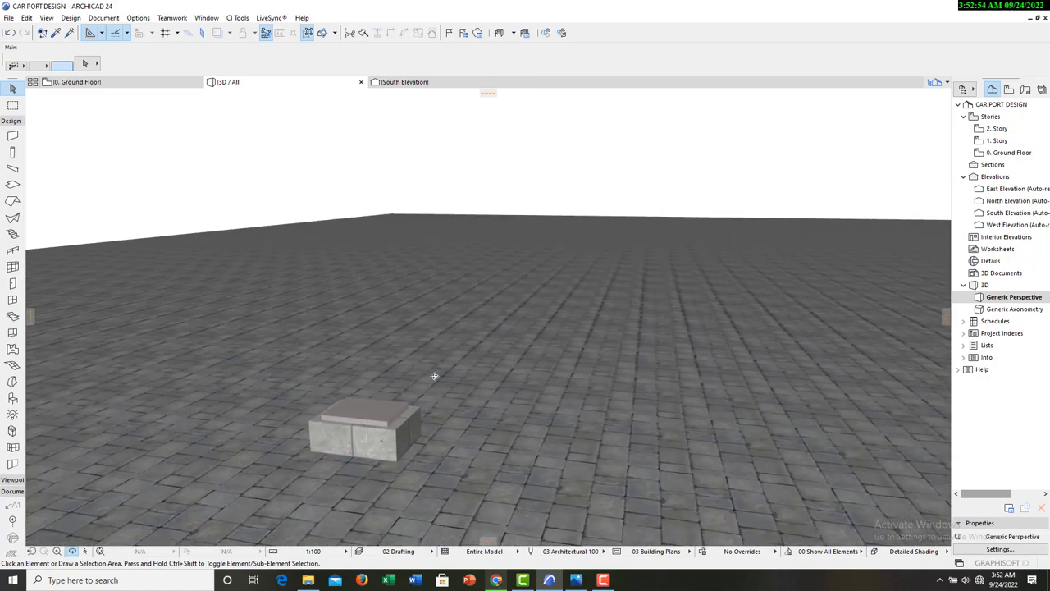
scroll(435, 380, up, 8)
scroll(376, 415, down, 6)
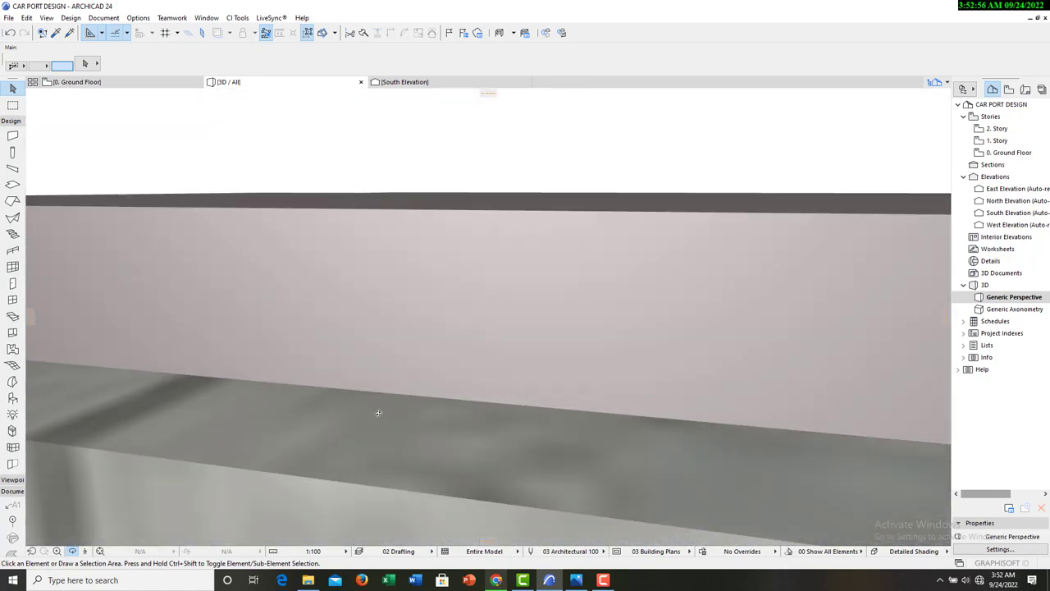
shift+middle_drag(449, 365, 407, 413)
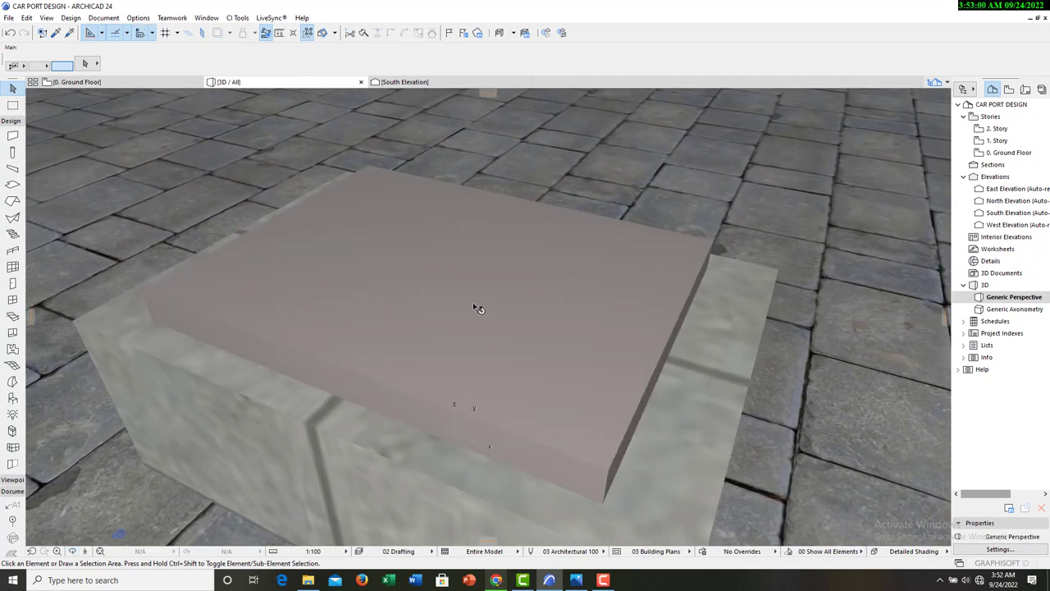
click(488, 330)
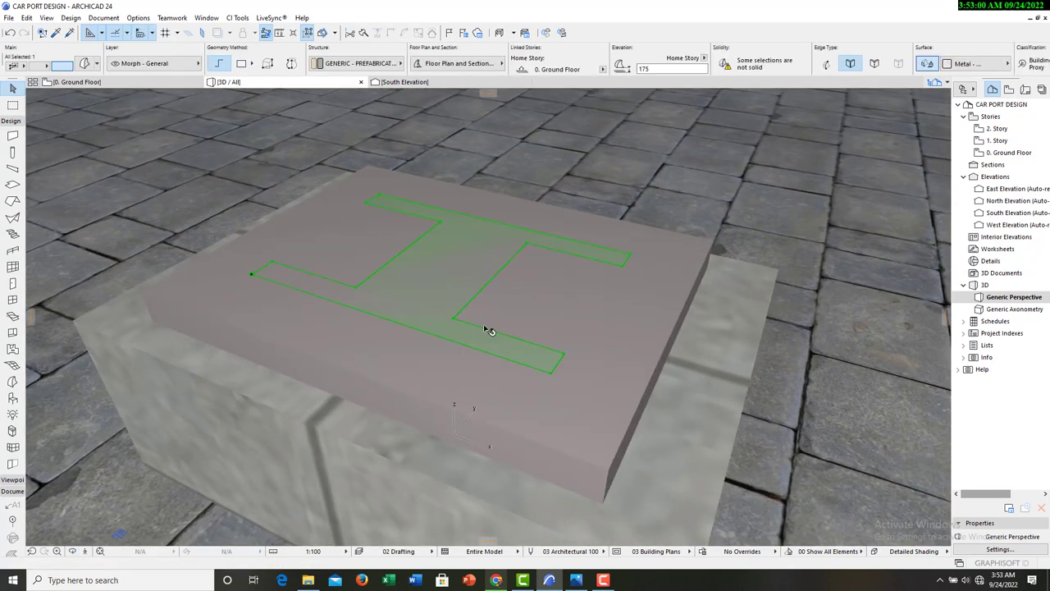
click(439, 277)
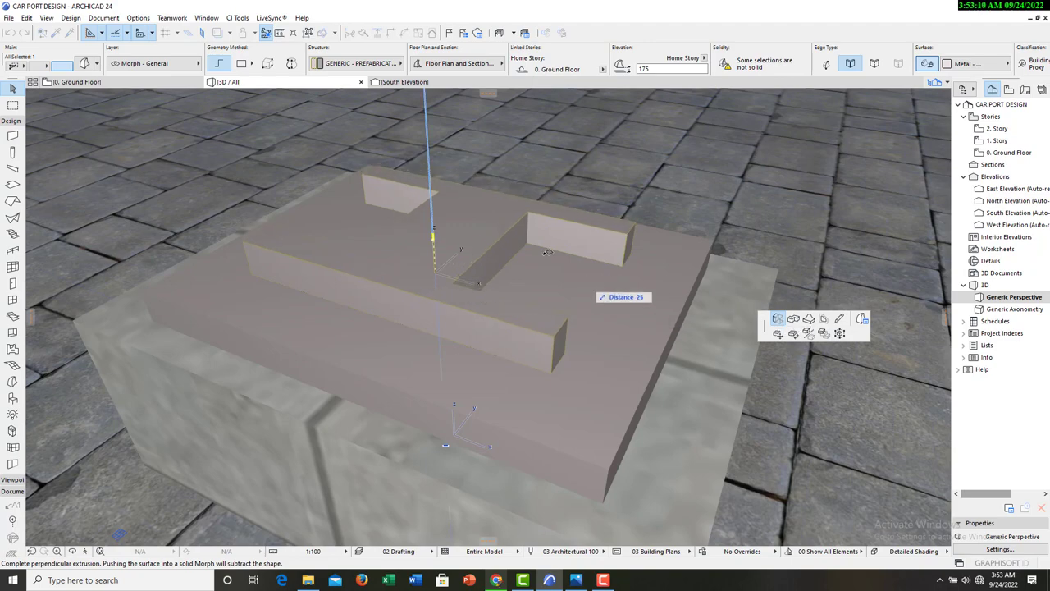
scroll(490, 150, down, 10)
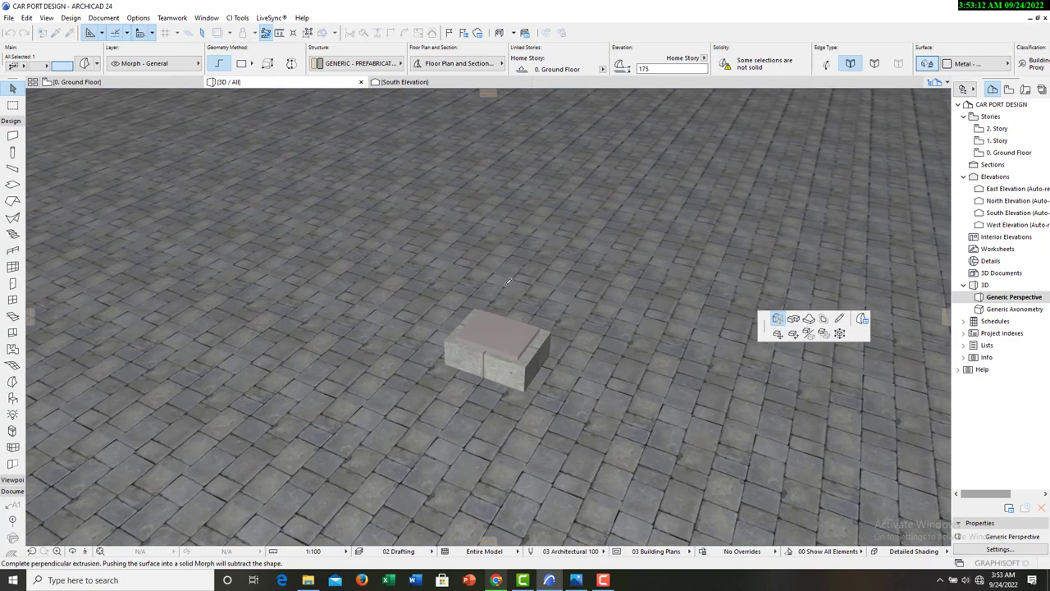
shift+middle_drag(503, 289, 477, 213)
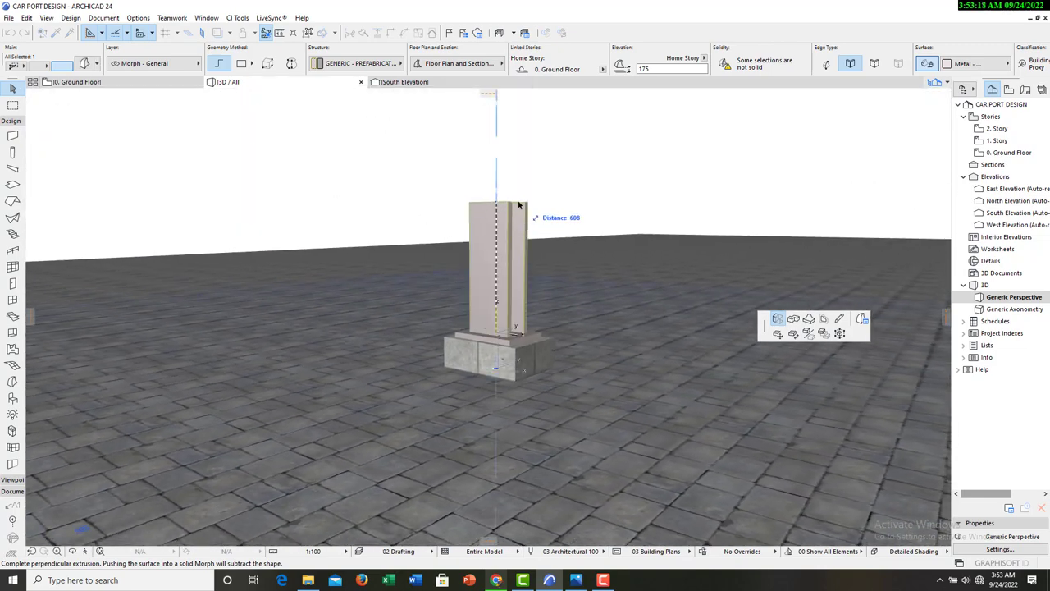
text(2400)
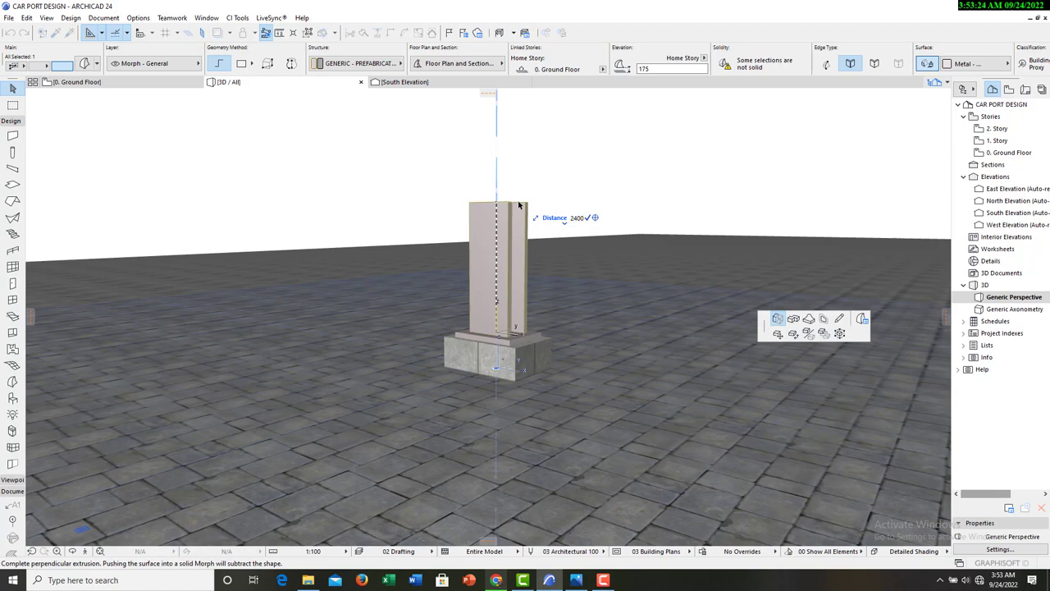
key(Return)
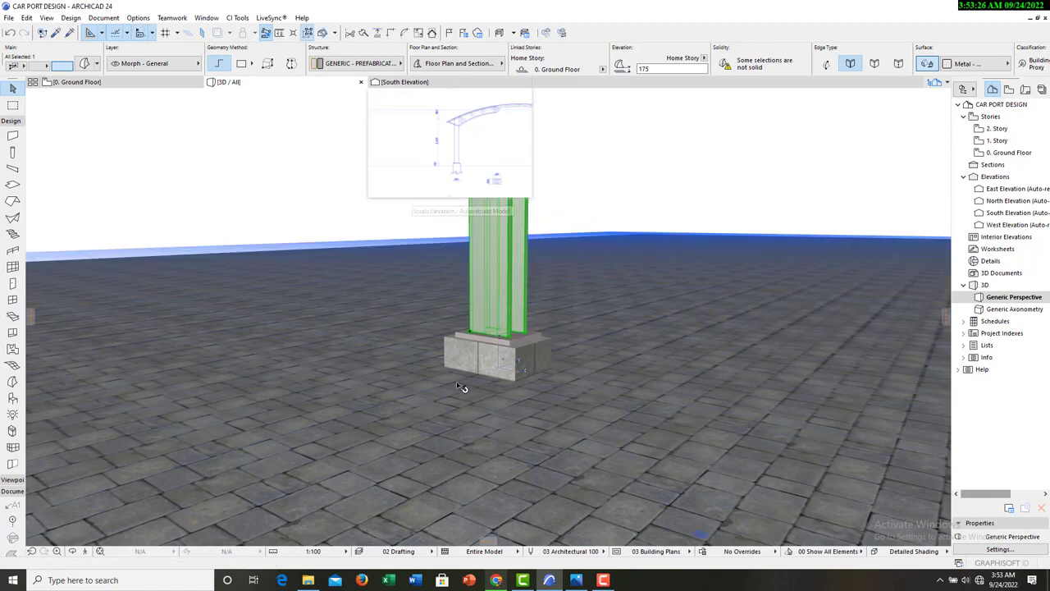
Deselect the column and examine it from several sides in the 3D perspective.
click(302, 172)
shift+middle_drag(488, 213, 112, 579)
click(72, 551)
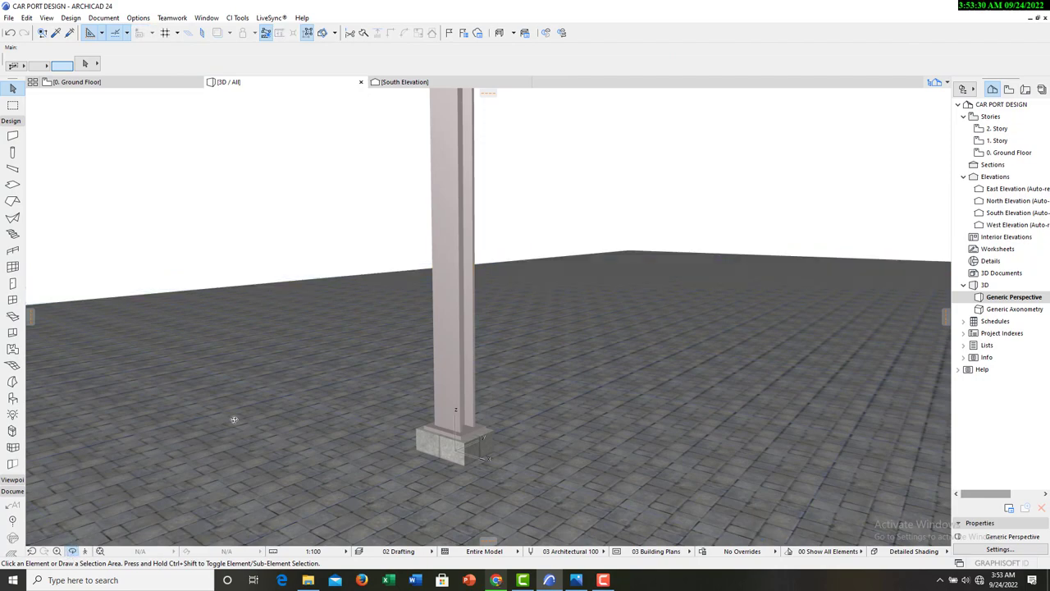
drag(230, 424, 593, 293)
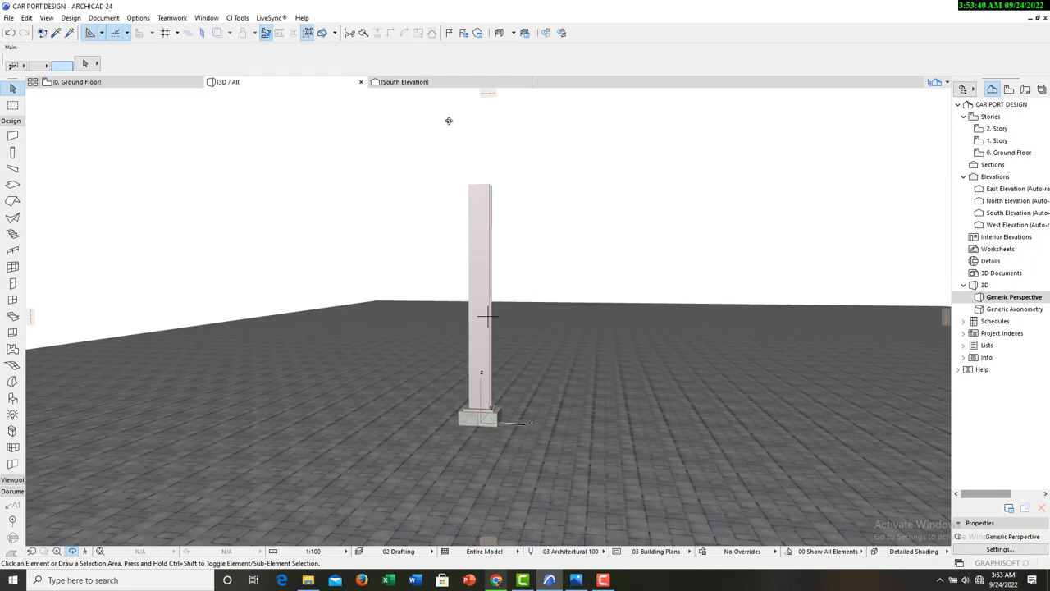
Measure the column's full height along its taller edge in the South Elevation drawing, from the base plate to the roof beam.
click(397, 83)
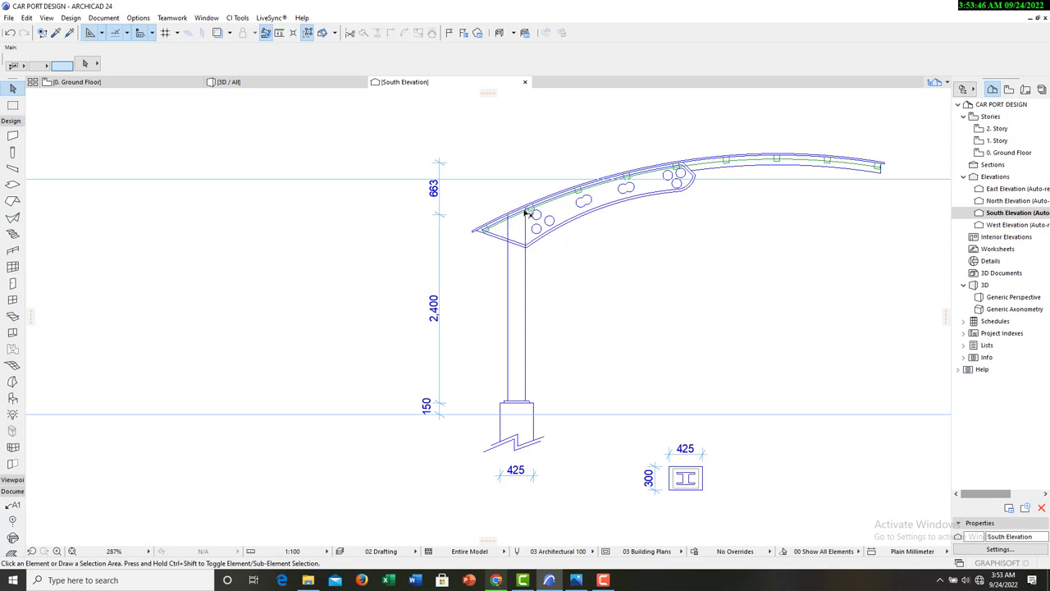
scroll(525, 212, up, 3)
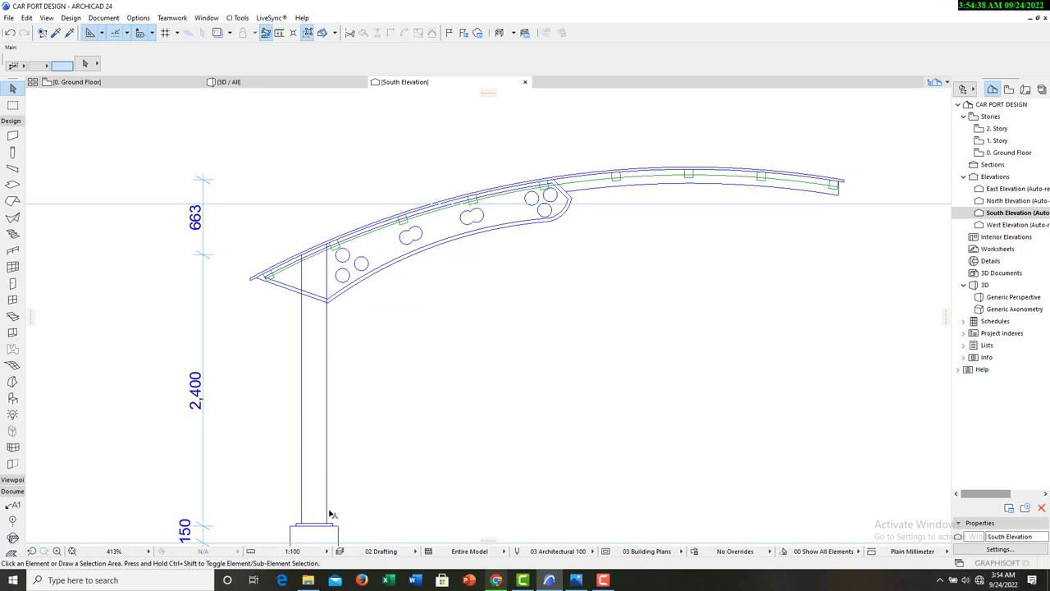
key(m)
scroll(332, 513, up, 3)
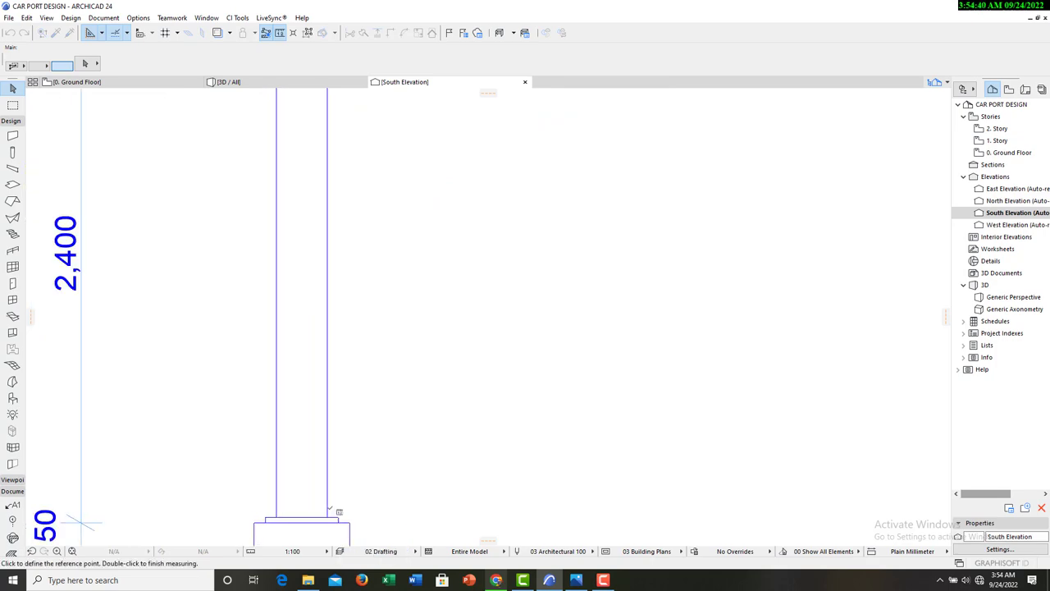
click(329, 509)
scroll(311, 237, down, 3)
scroll(302, 225, up, 5)
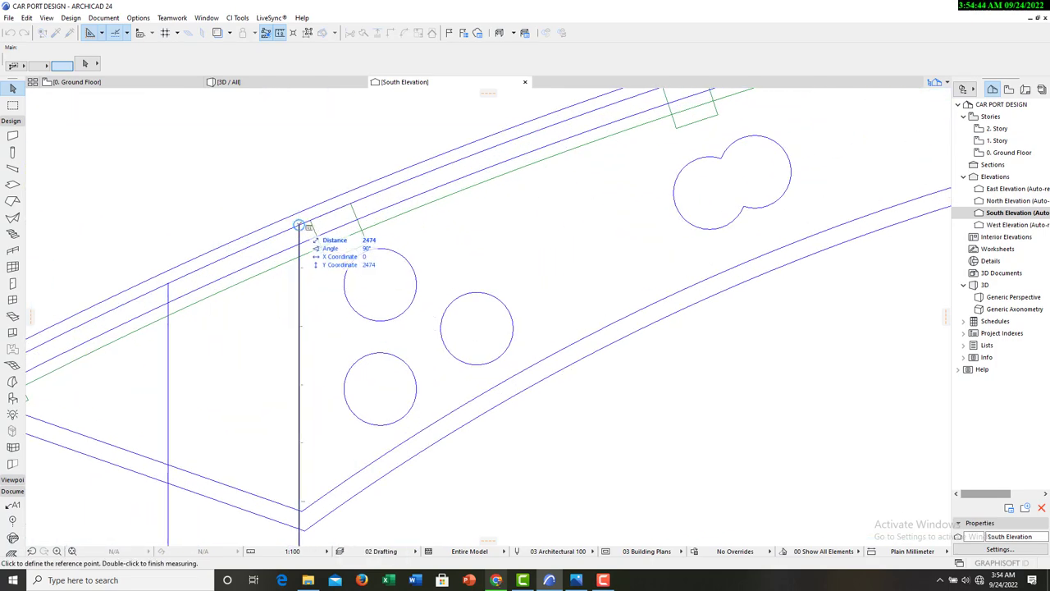
key(Escape)
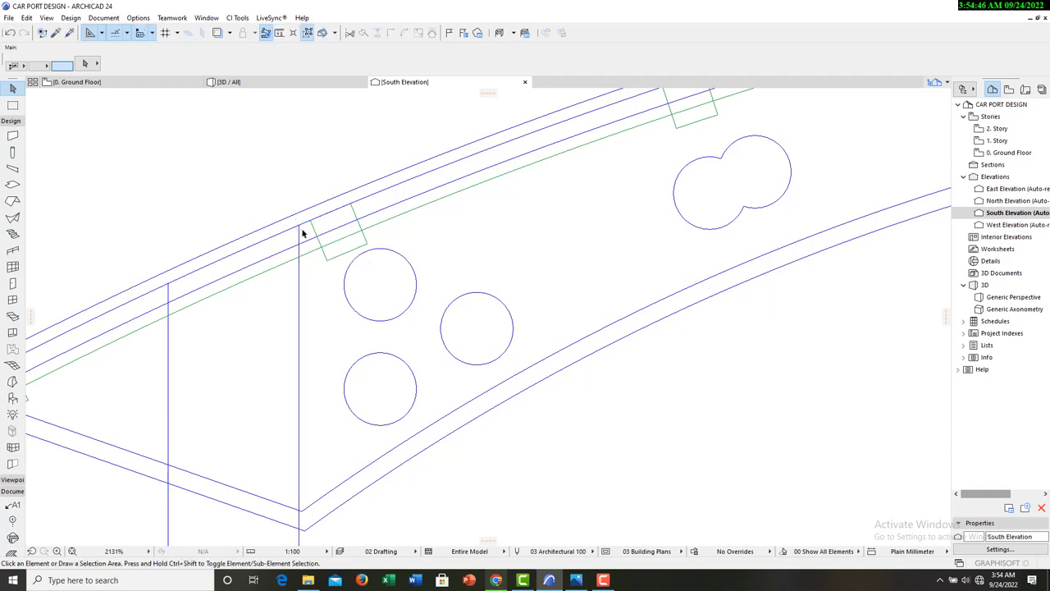
scroll(284, 136, down, 5)
Extrude the top face of the I-section column a further 74 mm upwards in the 3D perspective, and deselect it.
click(246, 82)
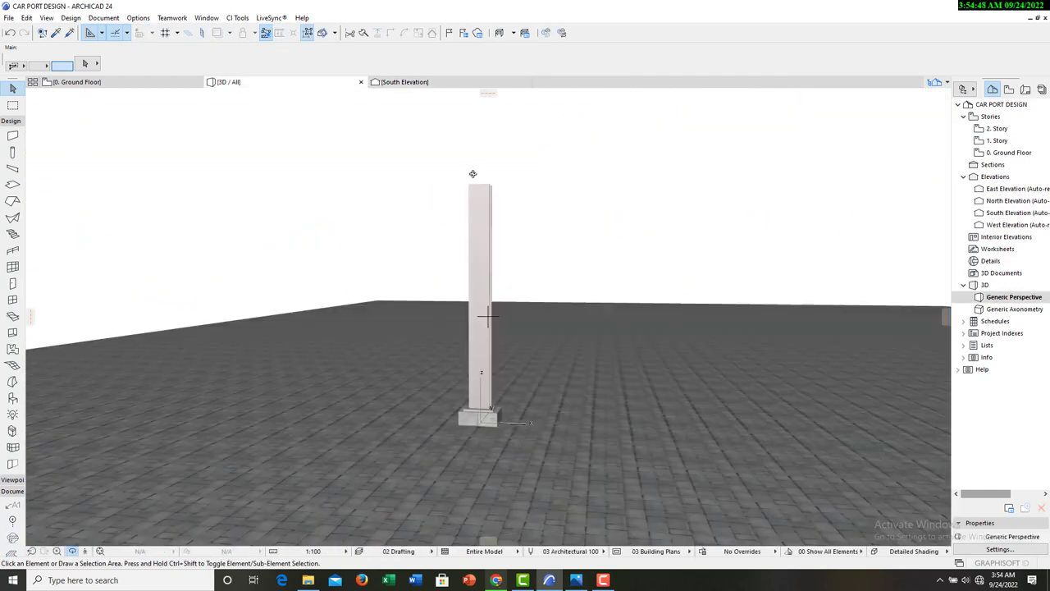
shift+middle_drag(492, 192, 472, 164)
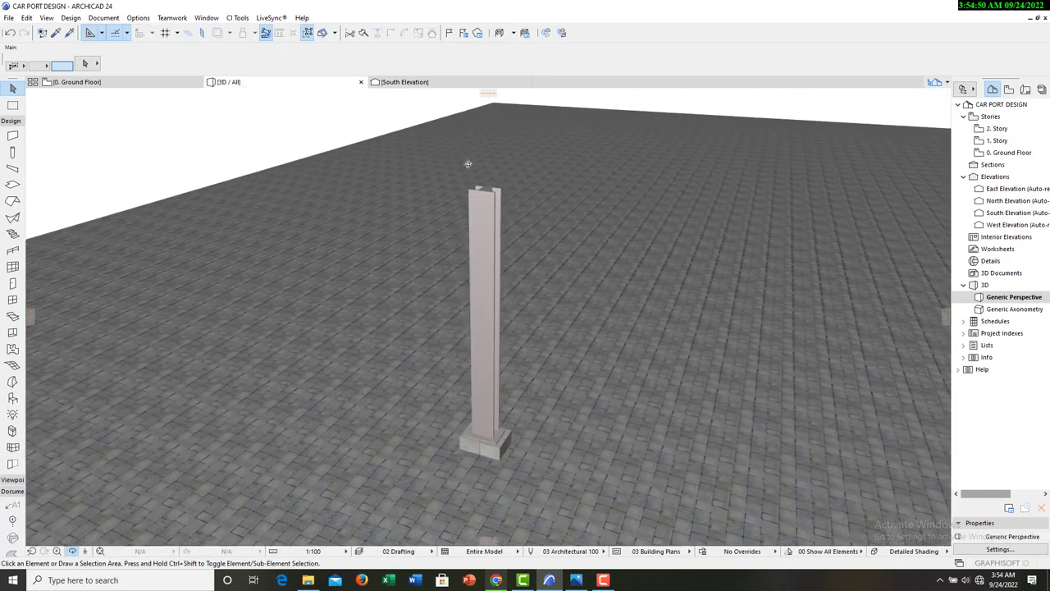
scroll(492, 197, up, 5)
shift+middle_drag(496, 239, 485, 268)
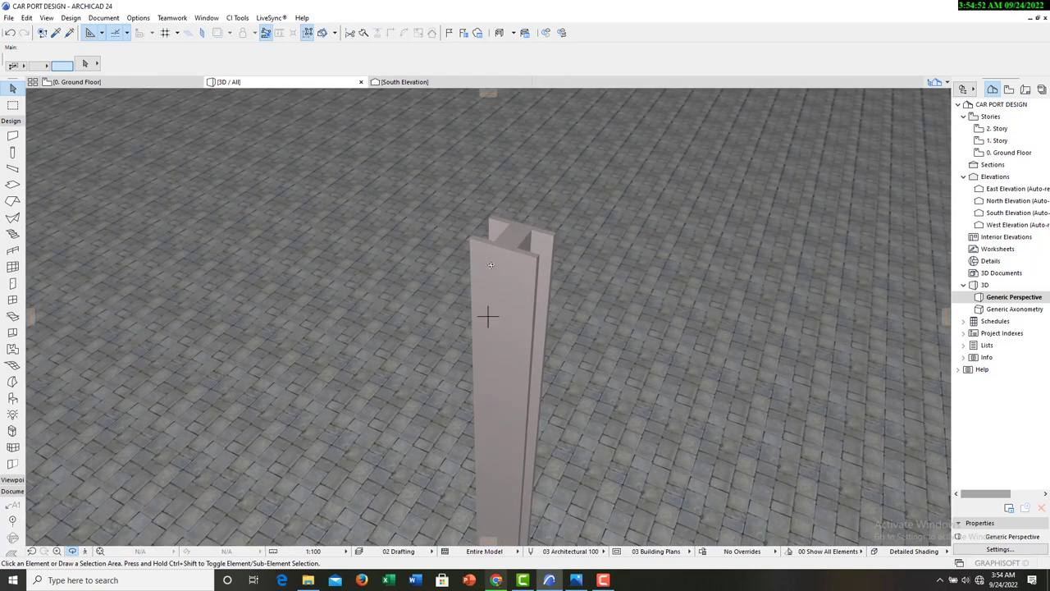
click(509, 245)
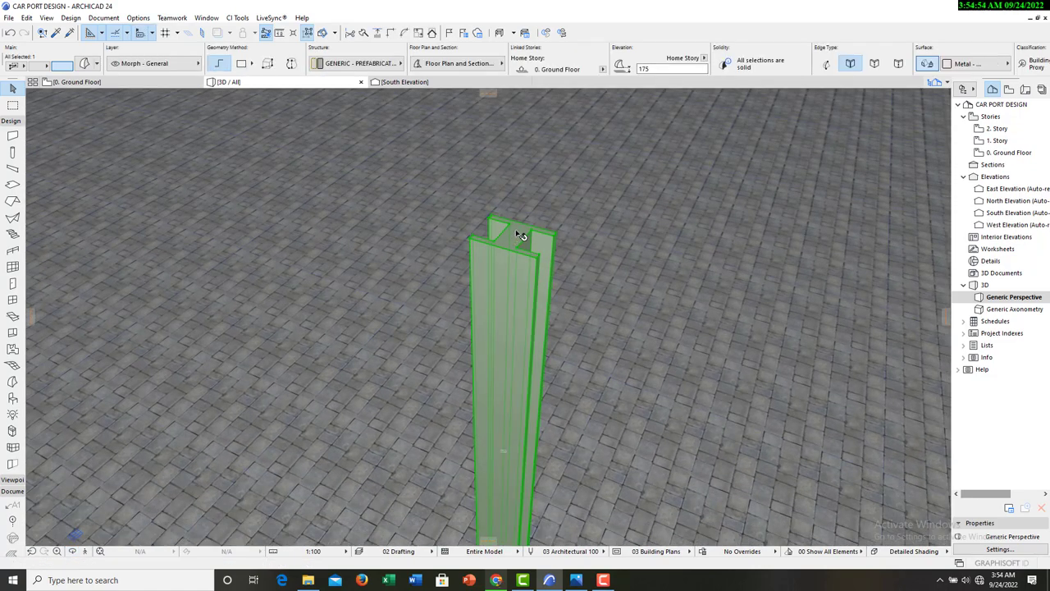
click(520, 235)
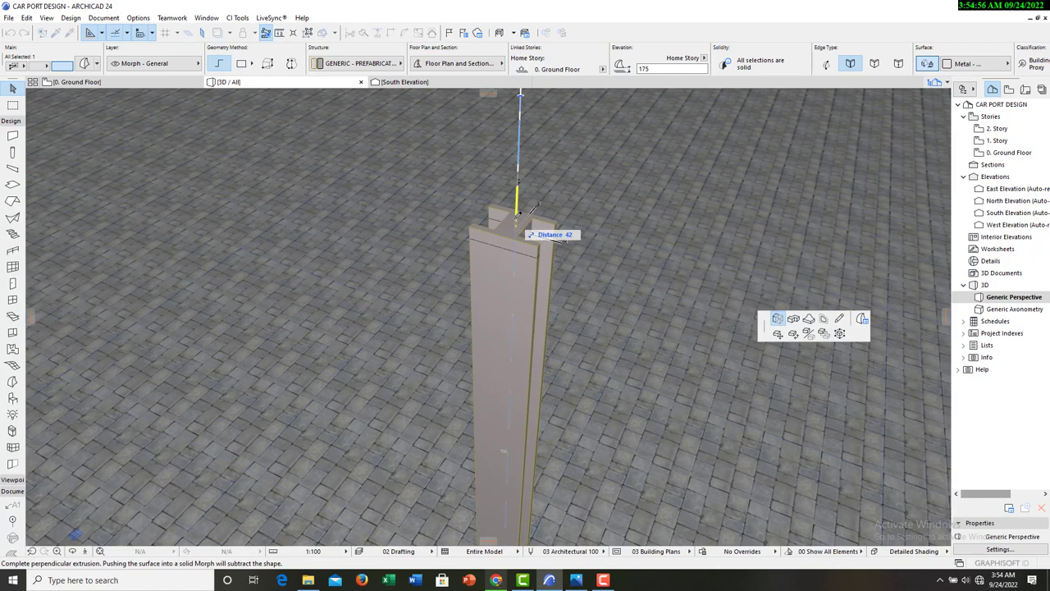
text(74)
key(Return)
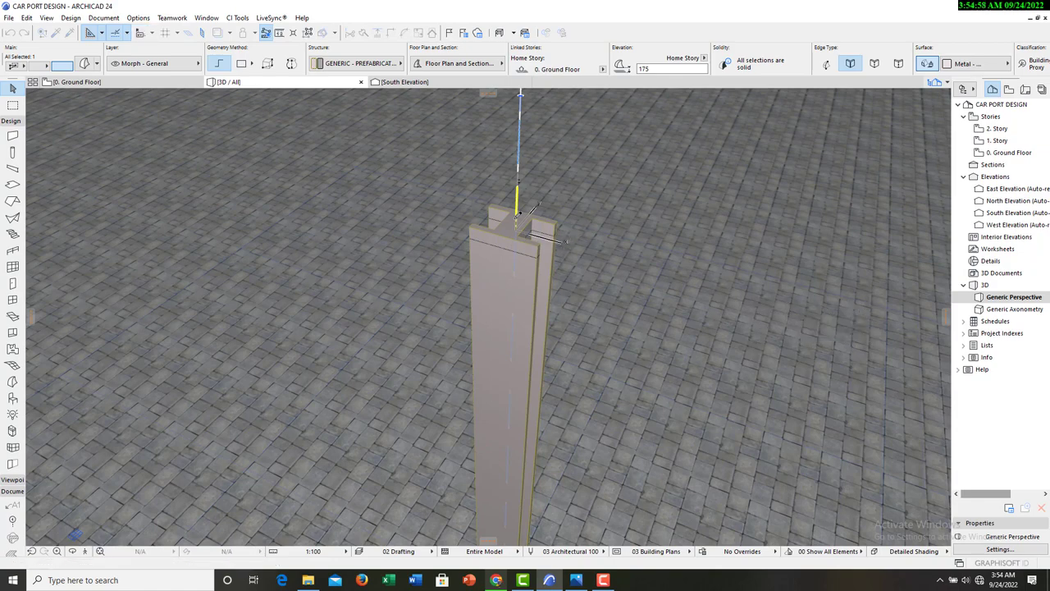
key(Escape)
shift+middle_drag(320, 400, 462, 311)
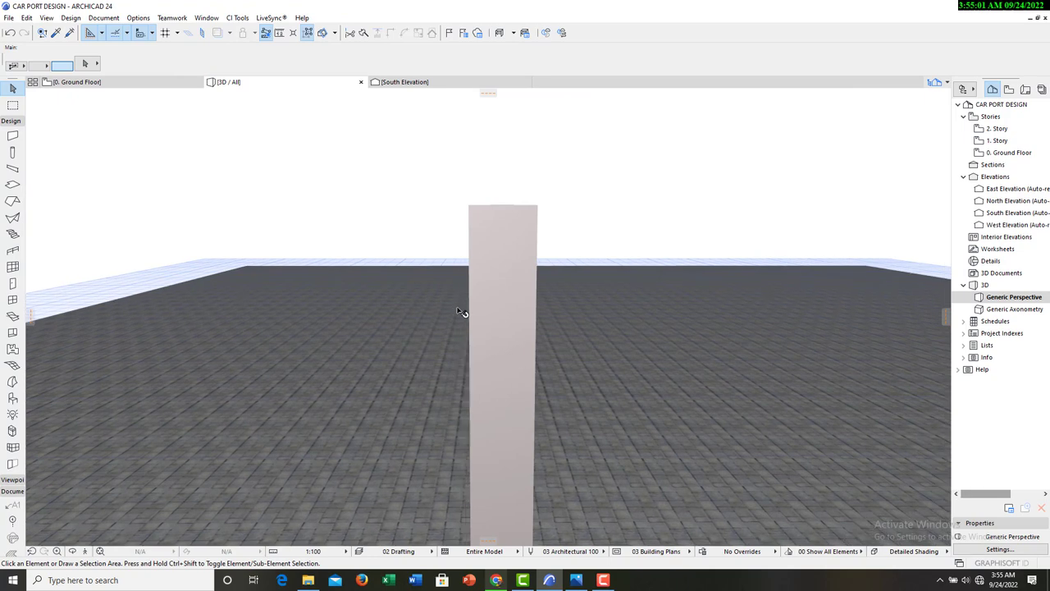
In the South Elevation, draw a closed triangle at the drafted column's sloped top, using the column line's settings.
click(405, 82)
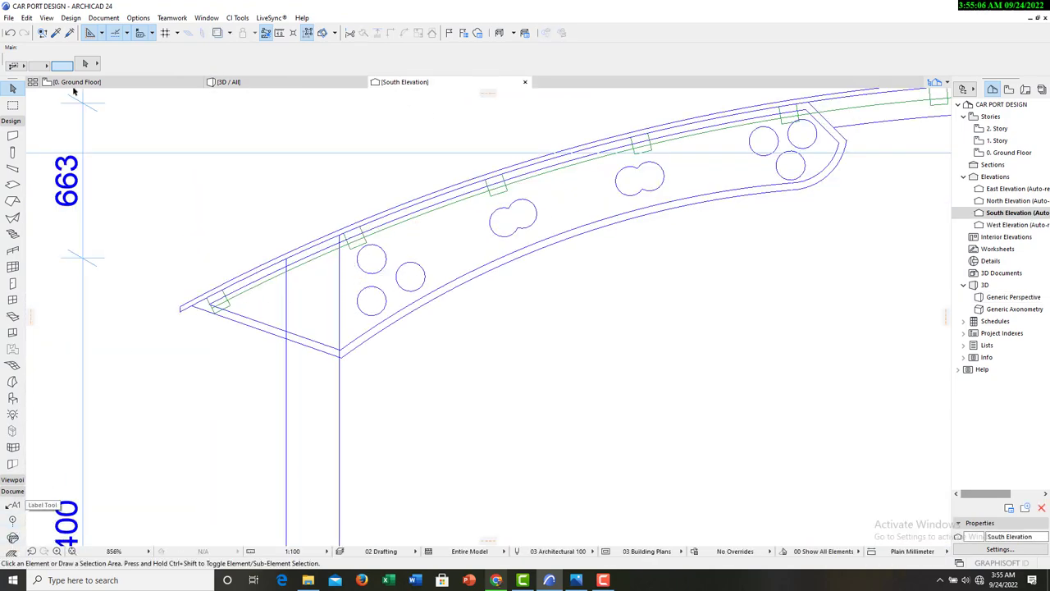
click(56, 33)
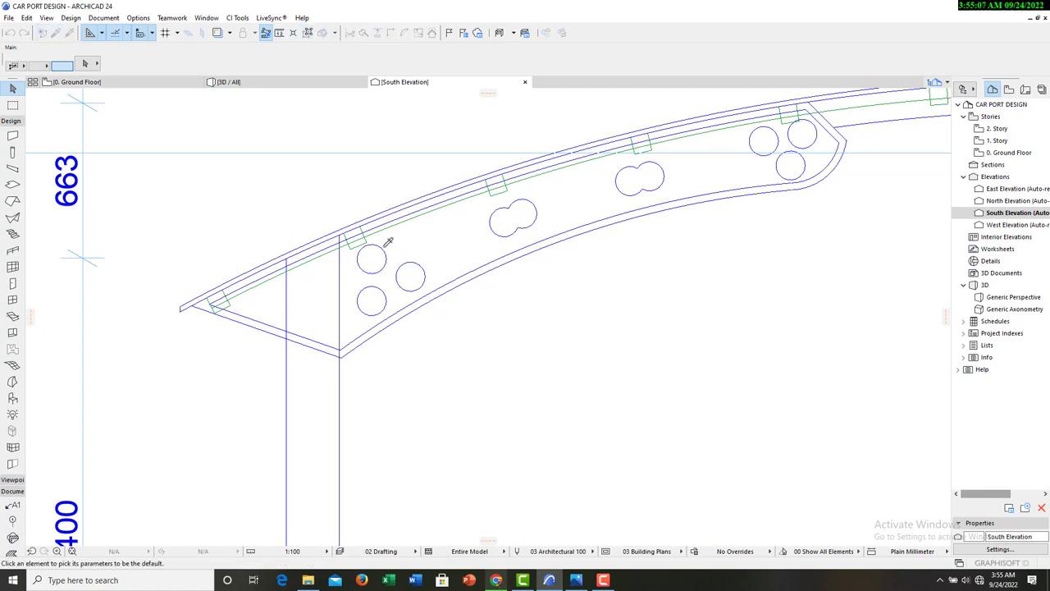
click(340, 258)
scroll(303, 260, up, 3)
scroll(283, 258, up, 1)
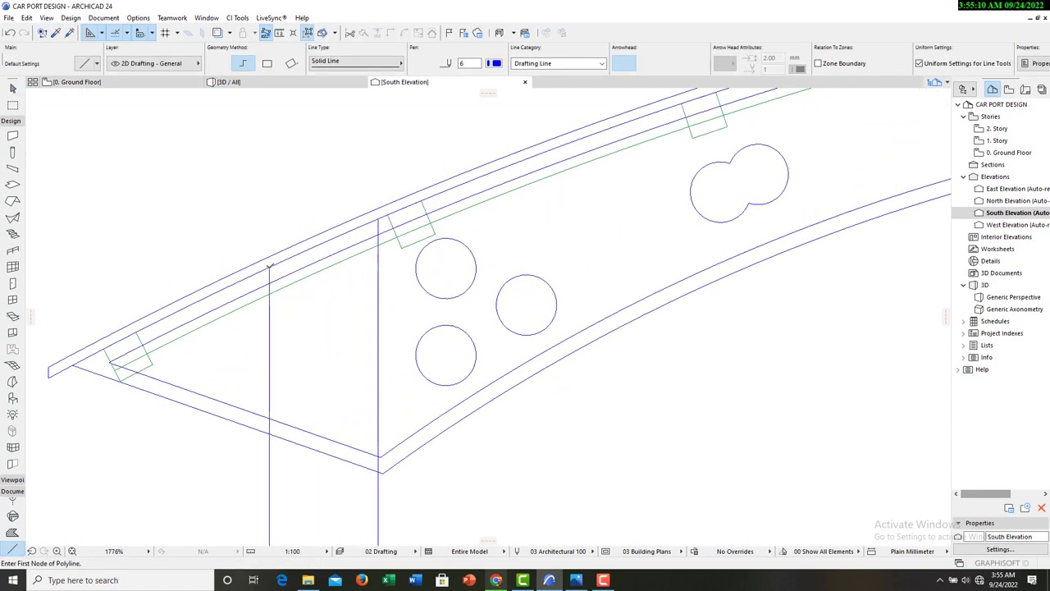
click(379, 218)
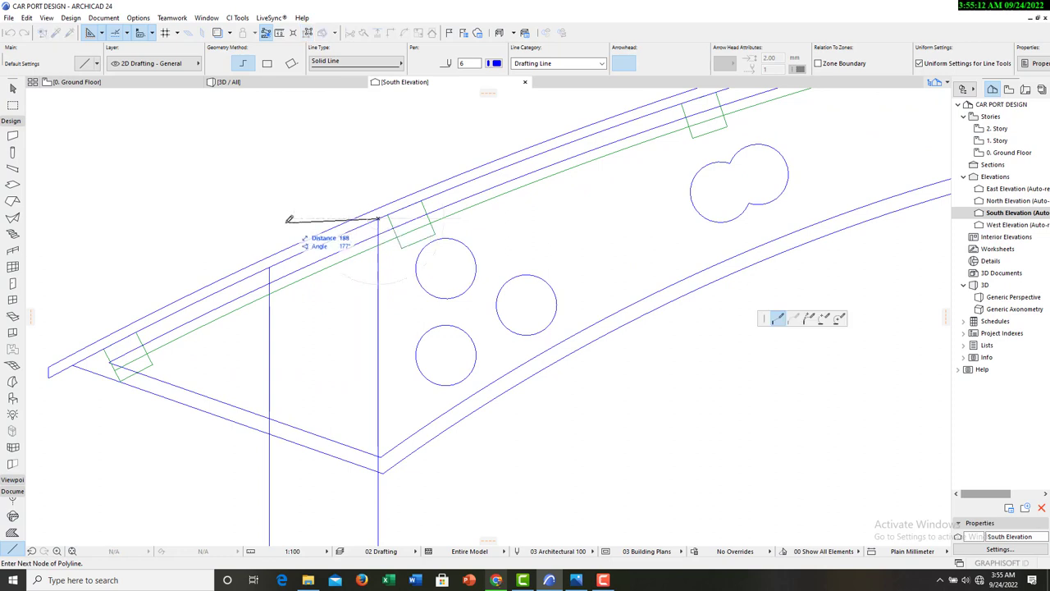
click(273, 263)
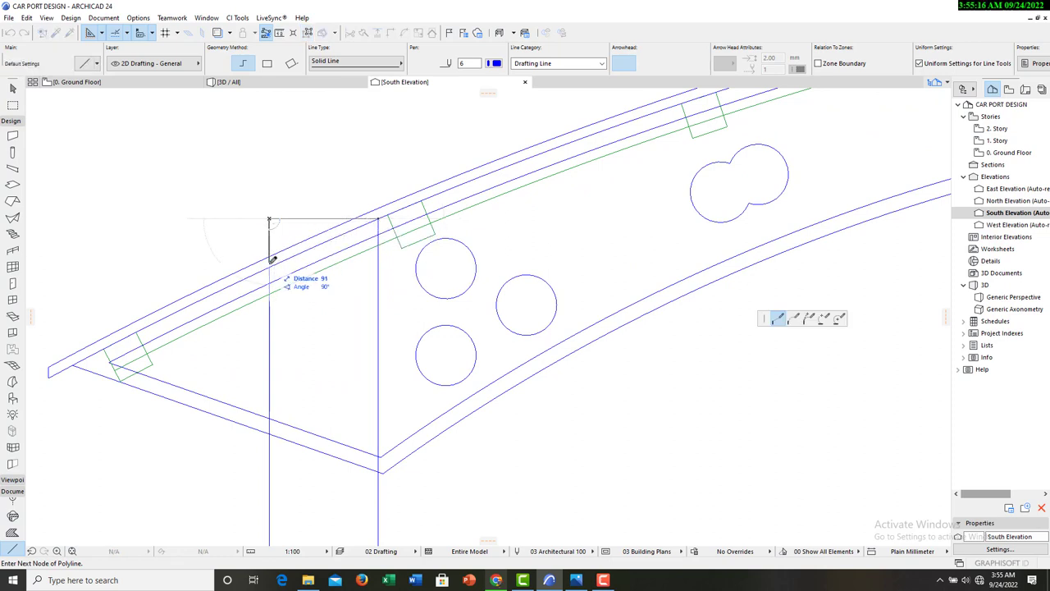
click(272, 264)
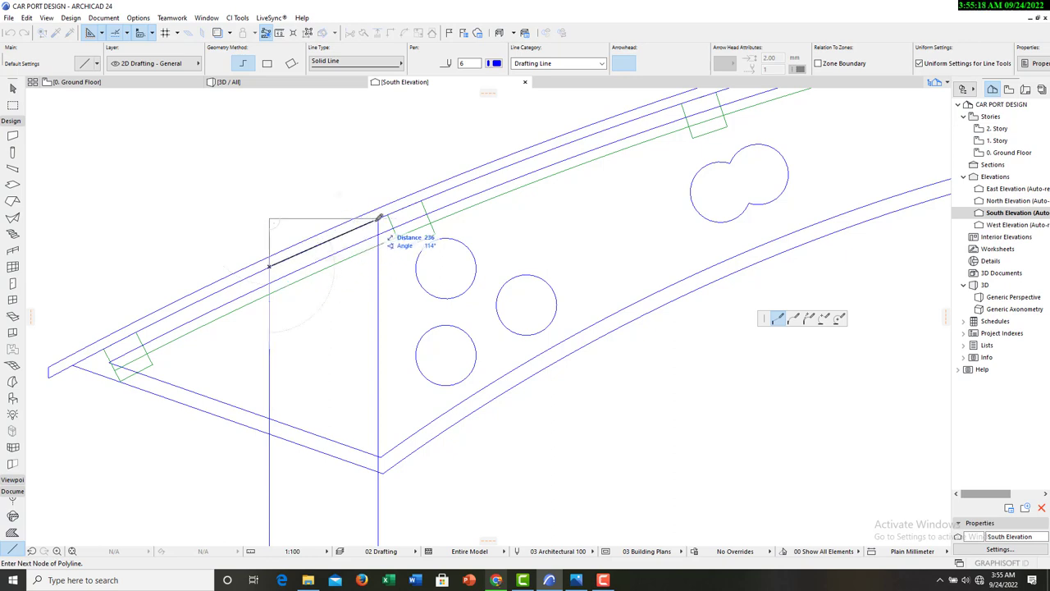
click(382, 215)
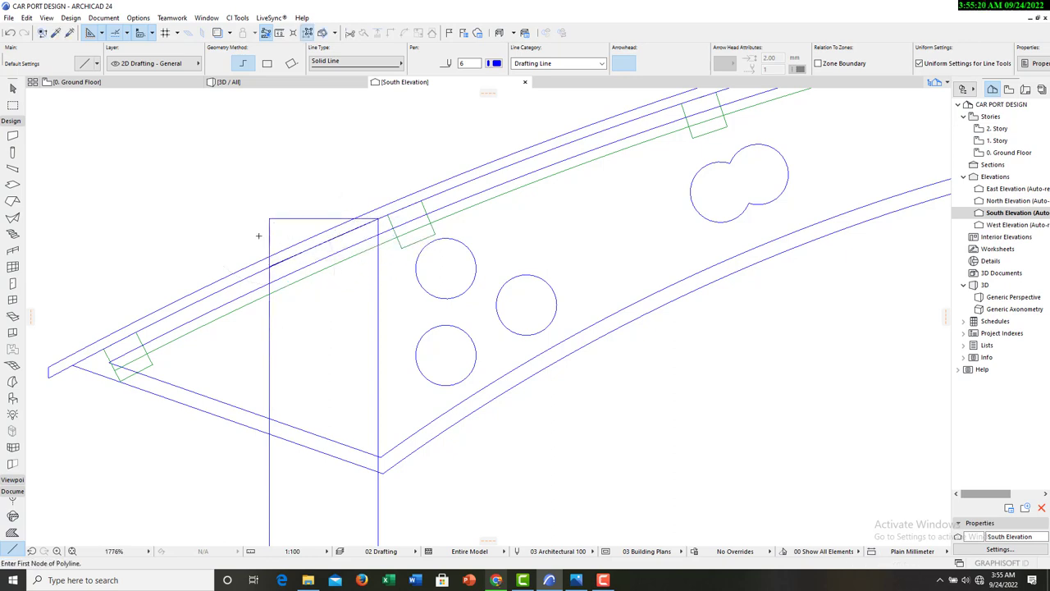
Select the three triangle lines and move them by their upper-right corner onto the modelled column's upper-right corner.
key(Escape)
click(272, 221)
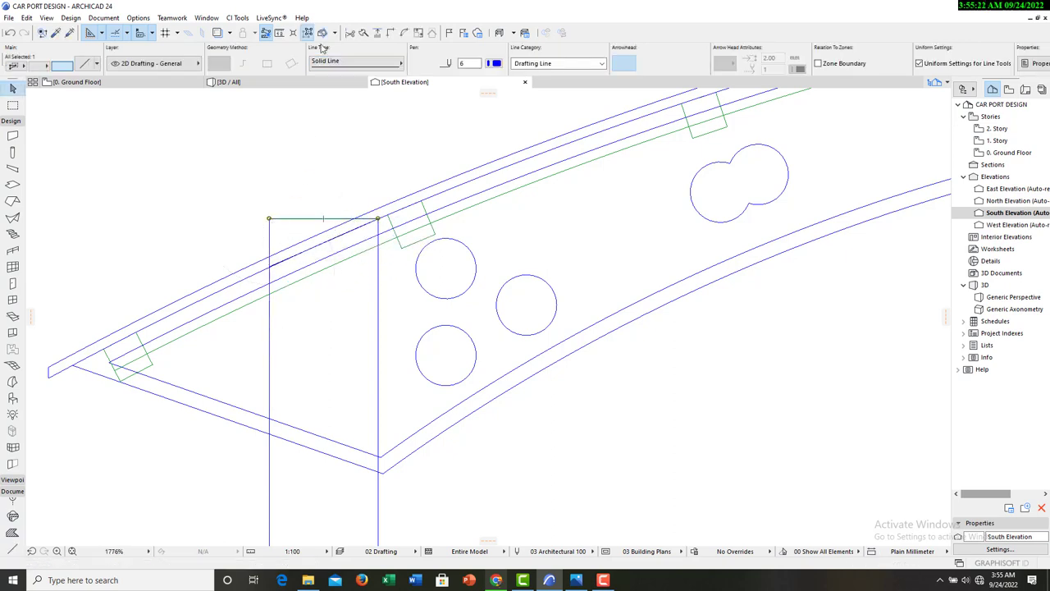
click(377, 220)
scroll(509, 238, down, 3)
scroll(576, 240, down, 5)
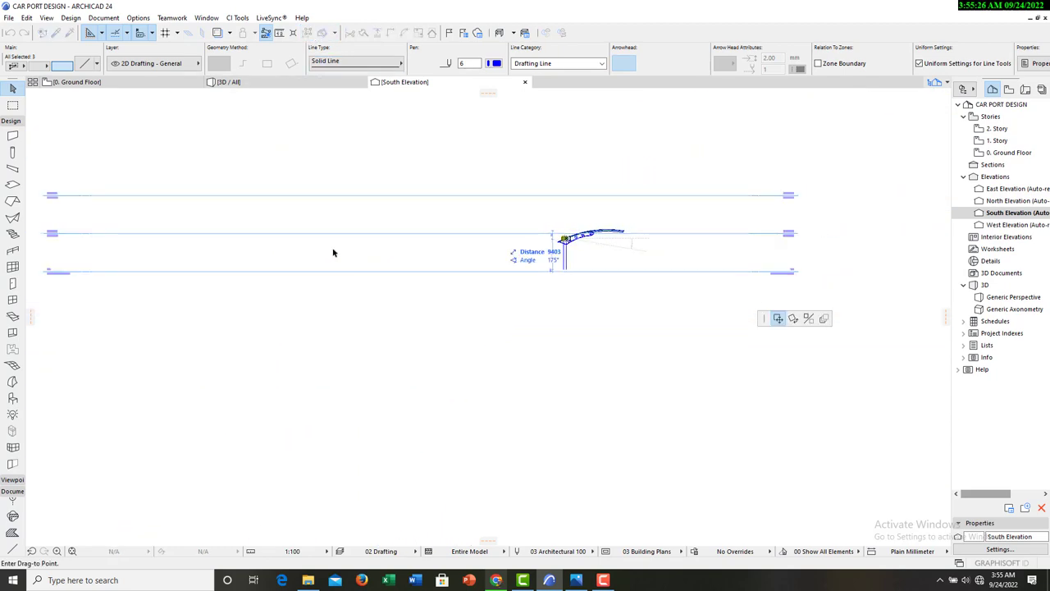
scroll(246, 232, up, 6)
scroll(246, 249, up, 3)
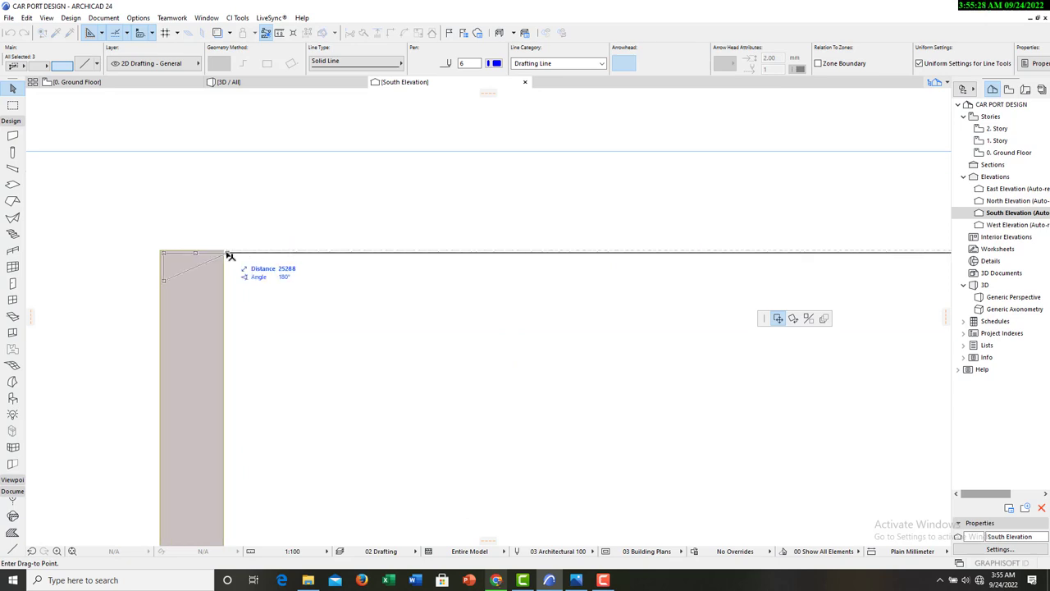
click(223, 251)
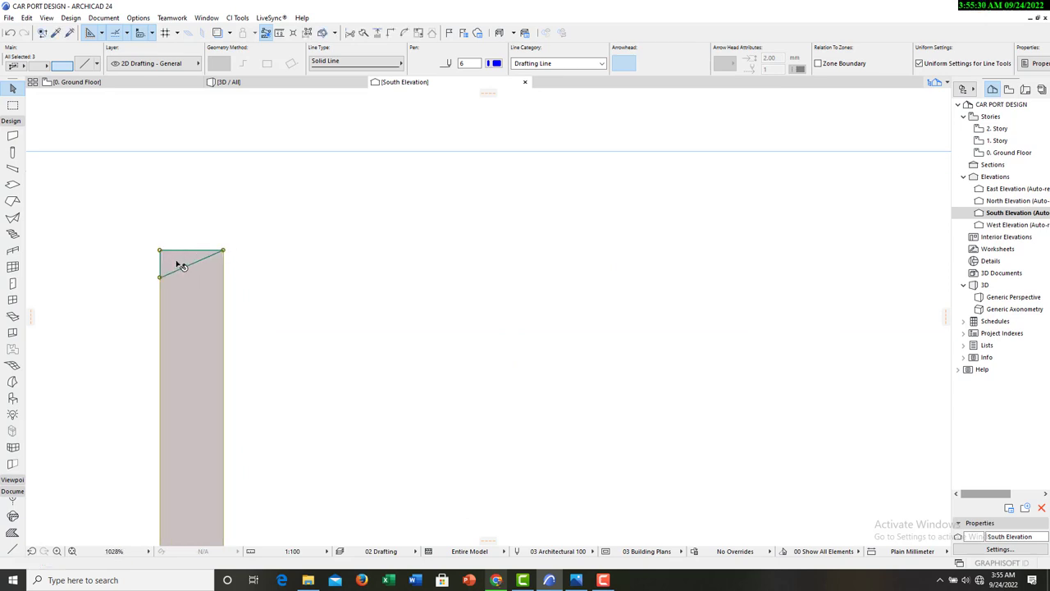
Relocate the triangle outline from the modelled column's top to the empty space beside its upper-right corner.
scroll(281, 273, down, 2)
scroll(262, 263, up, 6)
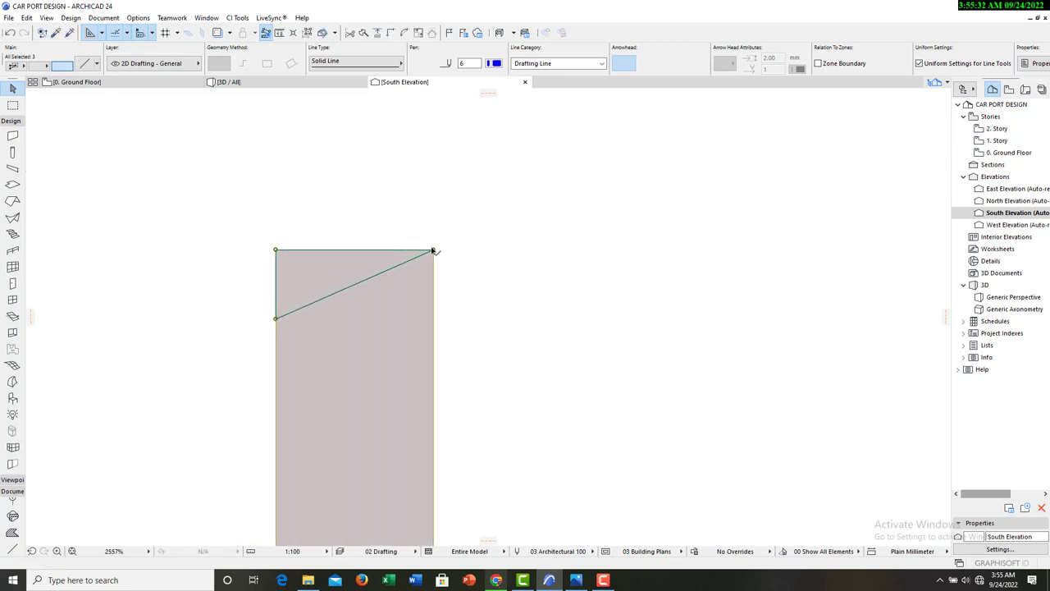
click(640, 206)
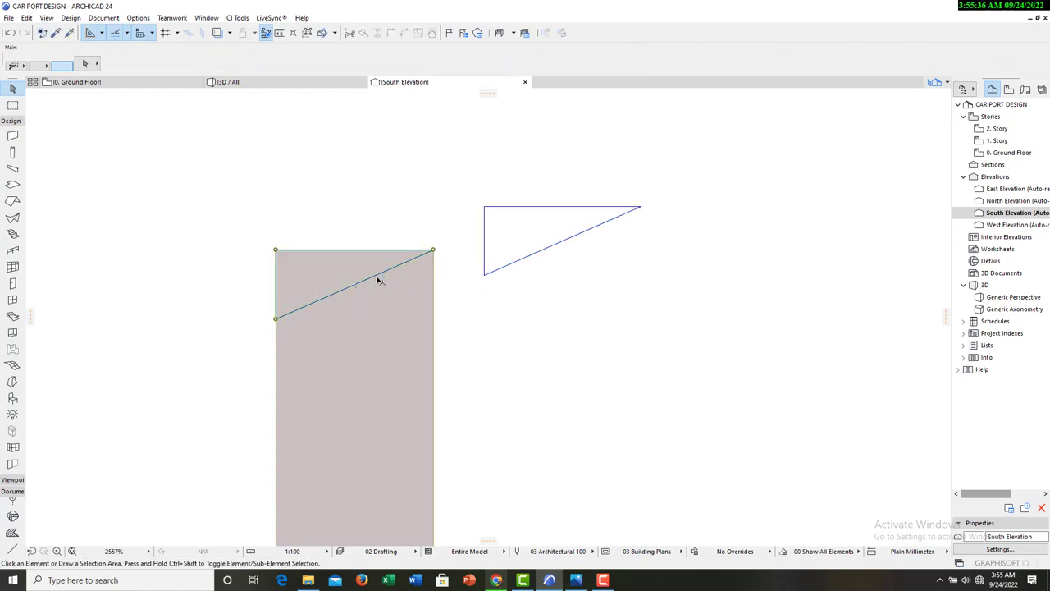
key(Delete)
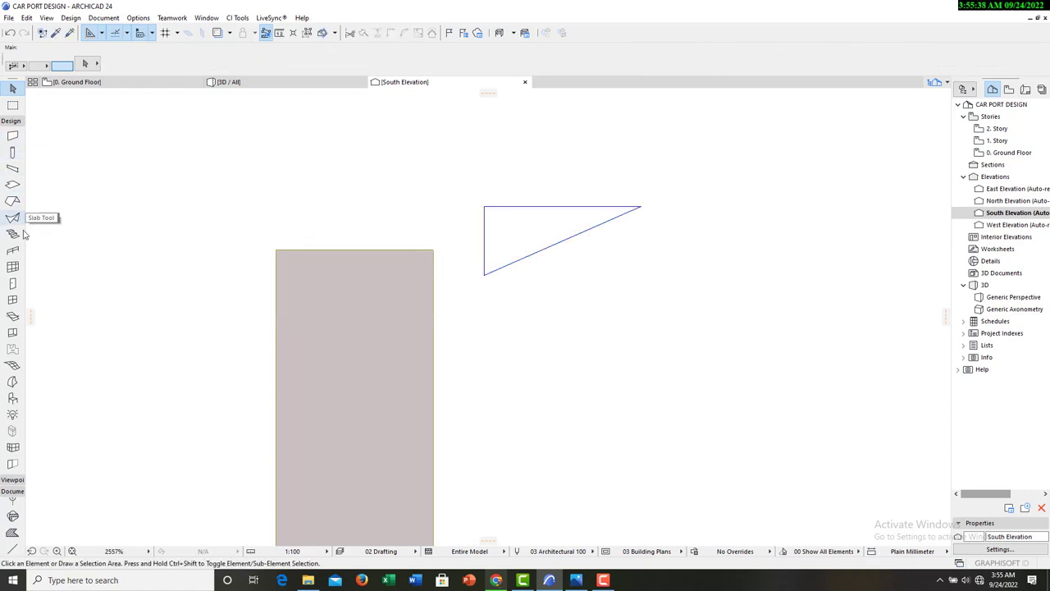
Fill the triangle outline with a flat morph and move the morph onto the modelled column's upper-right corner.
click(13, 381)
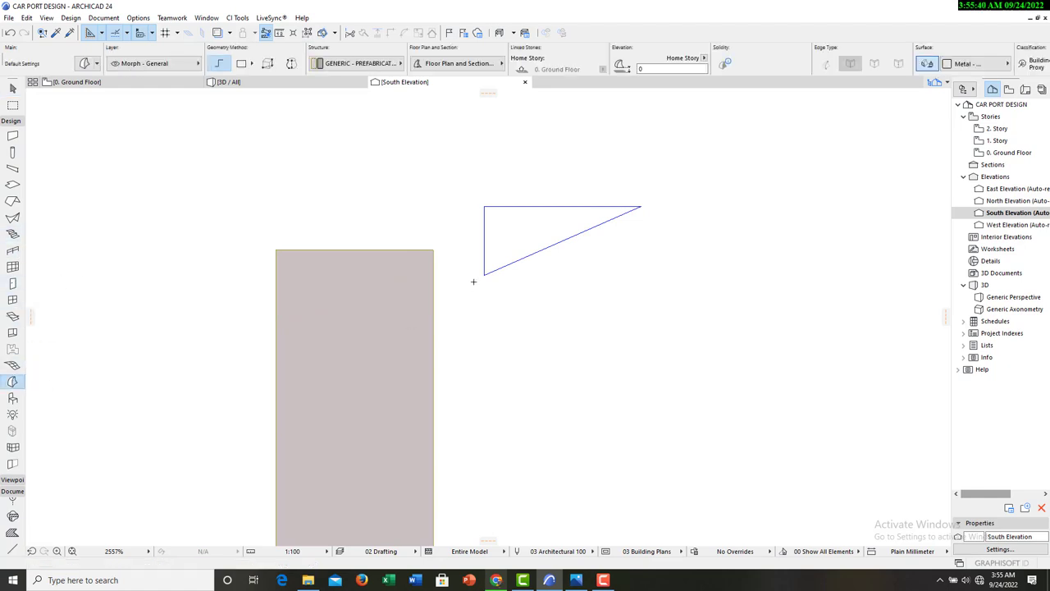
key(Escape)
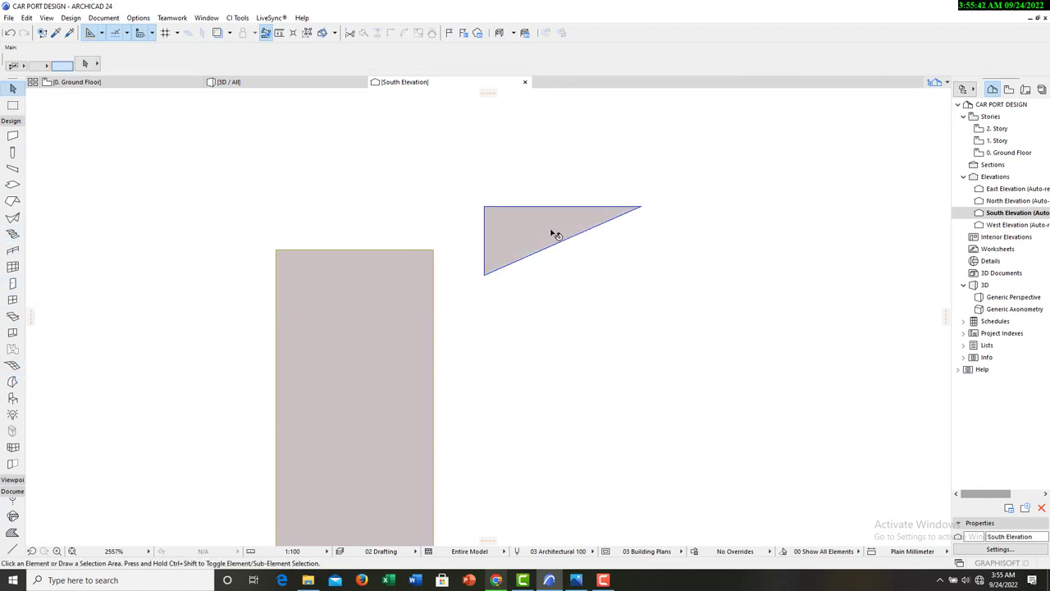
click(562, 237)
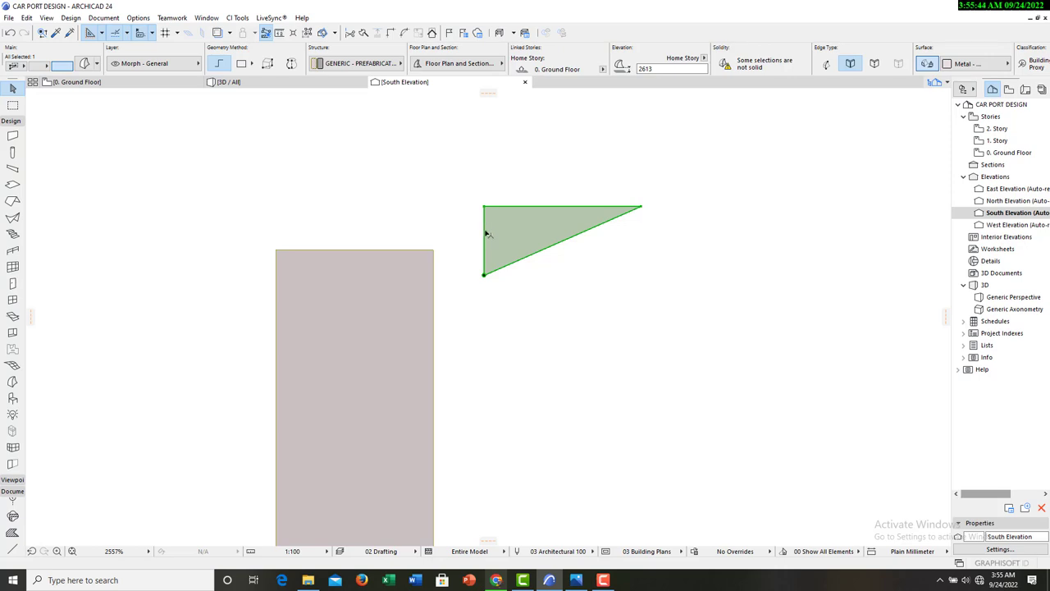
click(642, 208)
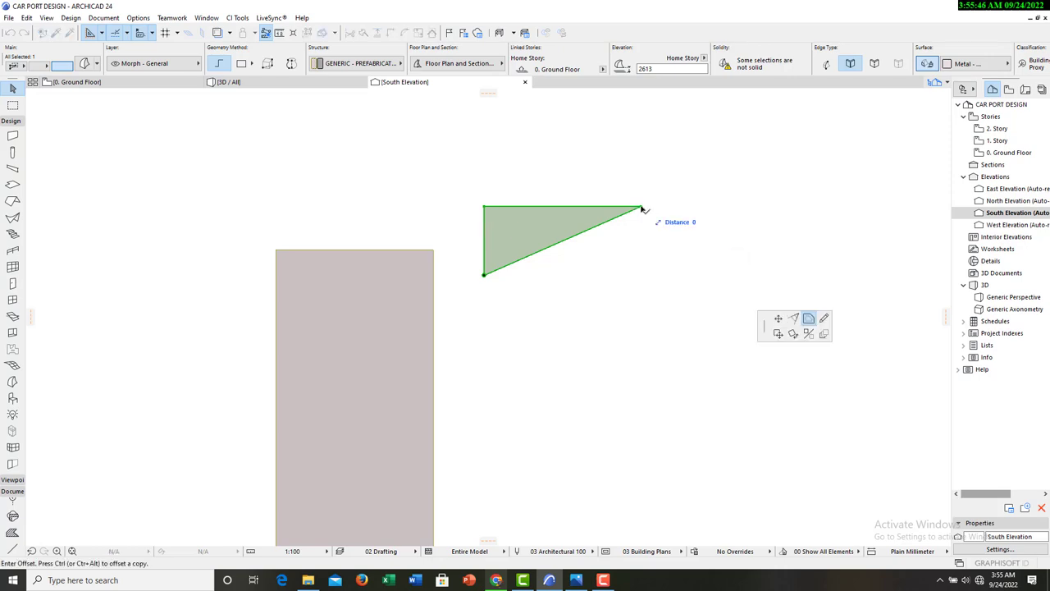
click(433, 250)
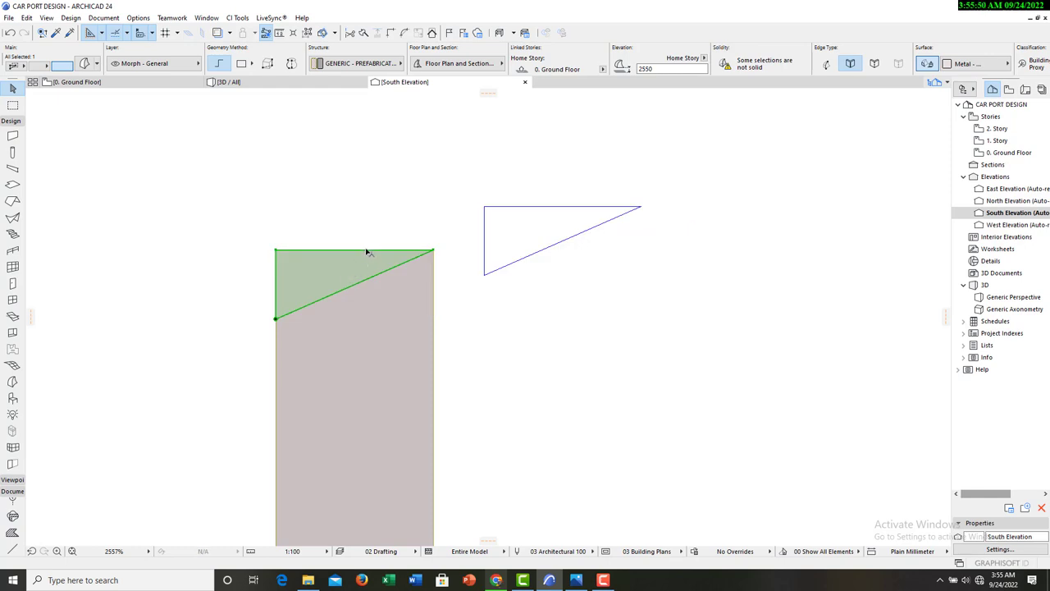
Offset the triangular morph's top edge upwards and its vertical edge outwards so it extends past the column's sides.
click(367, 251)
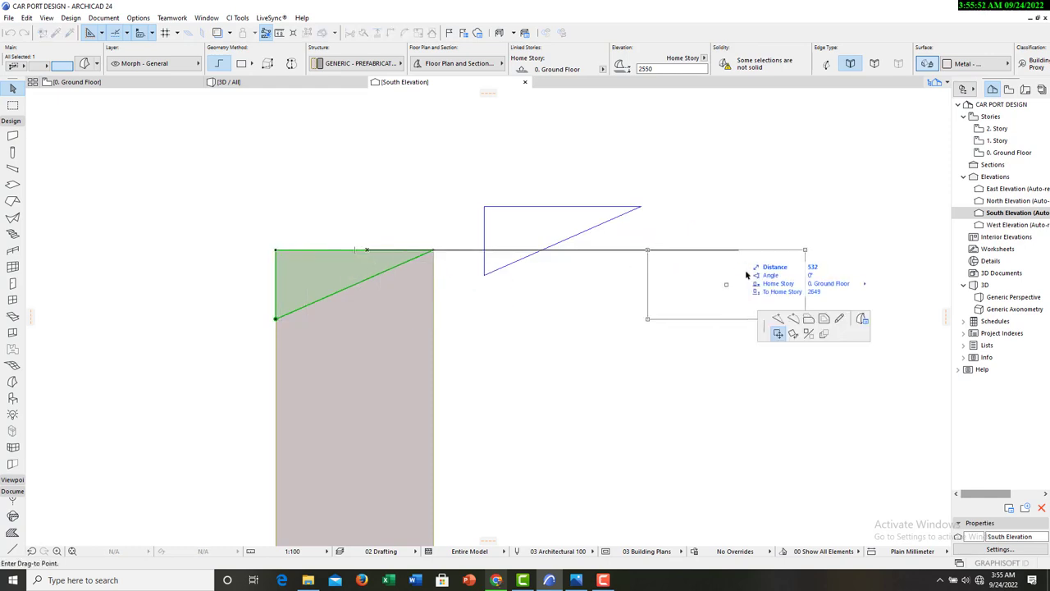
click(807, 320)
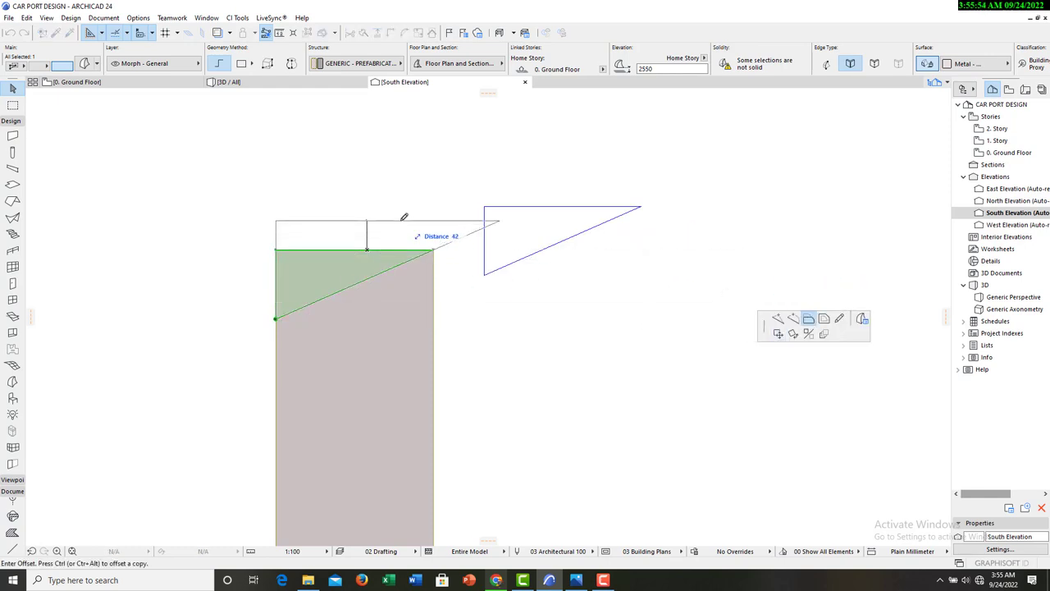
click(382, 234)
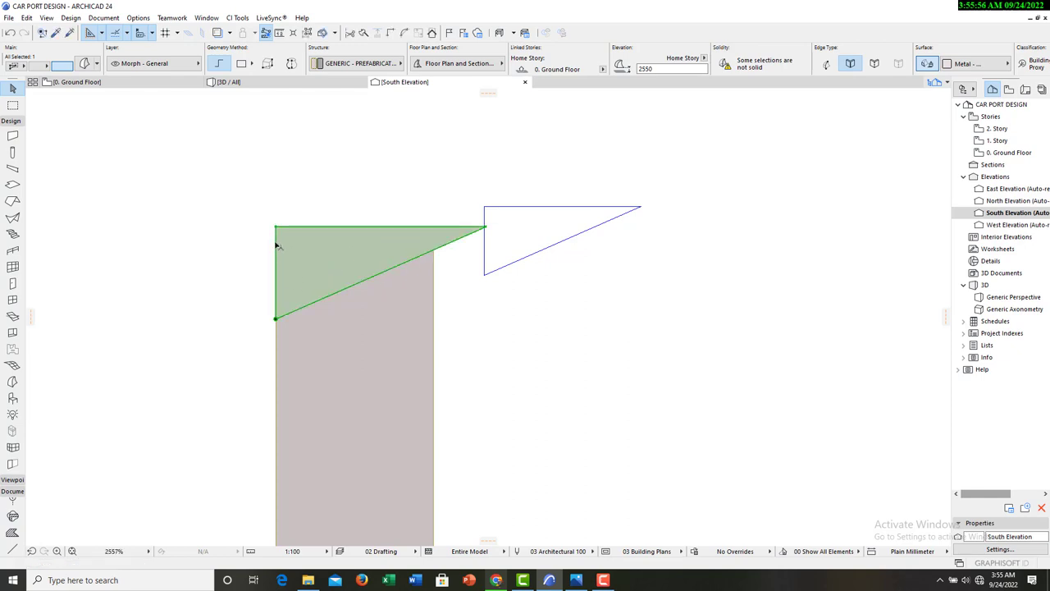
click(277, 242)
click(248, 237)
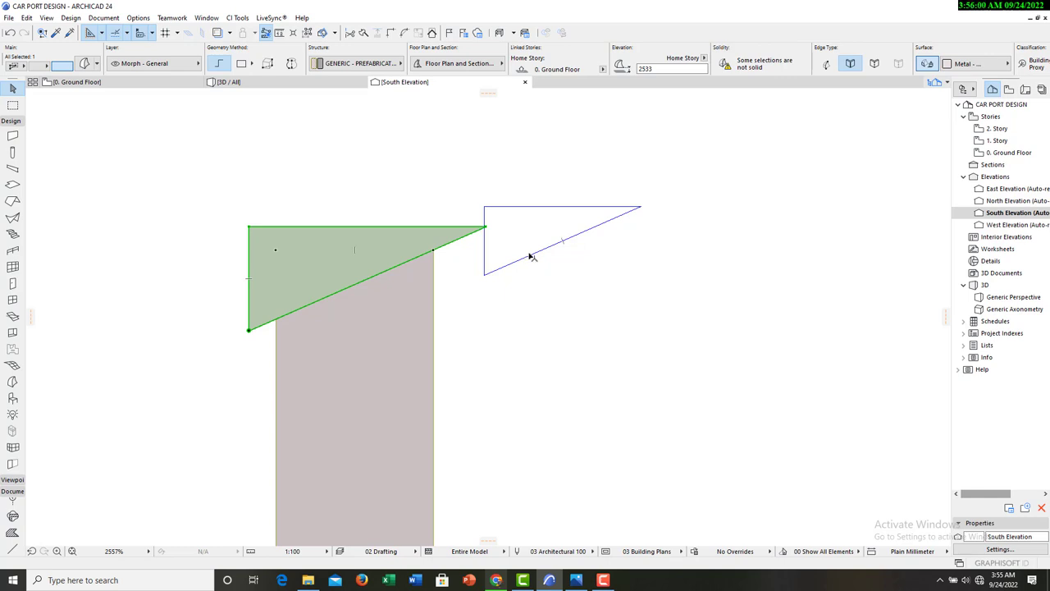
Open the ground floor plan and identify the terrain mesh surrounding the carport layout.
click(559, 296)
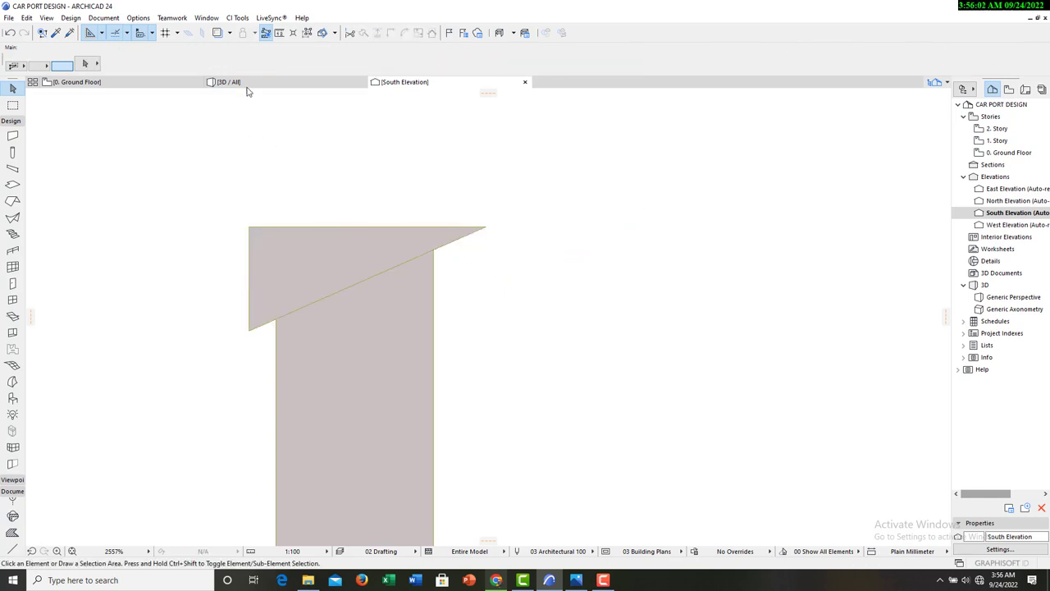
click(98, 82)
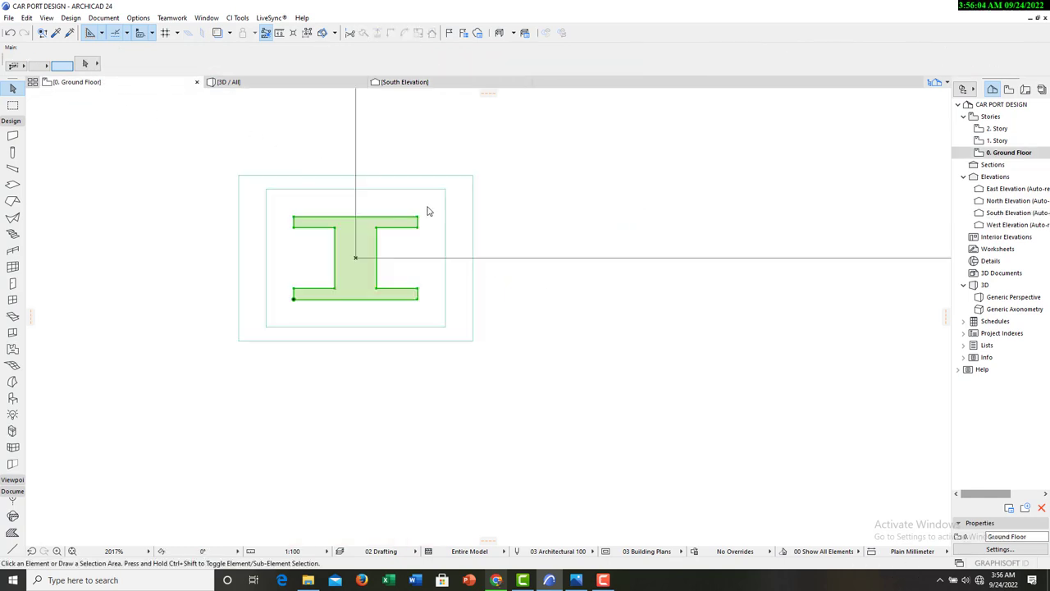
scroll(368, 276, down, 8)
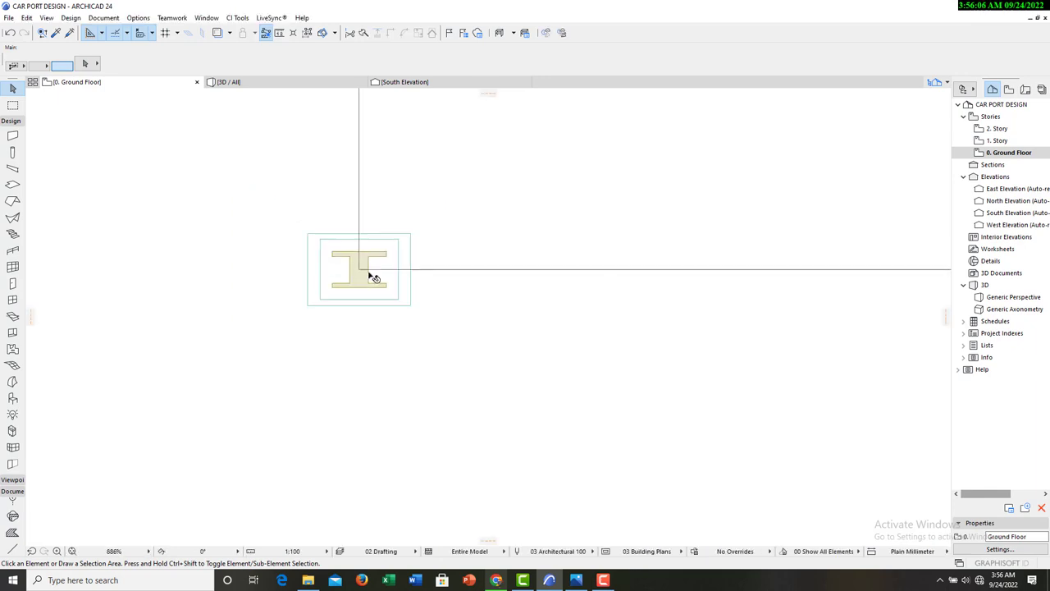
scroll(419, 314, down, 3)
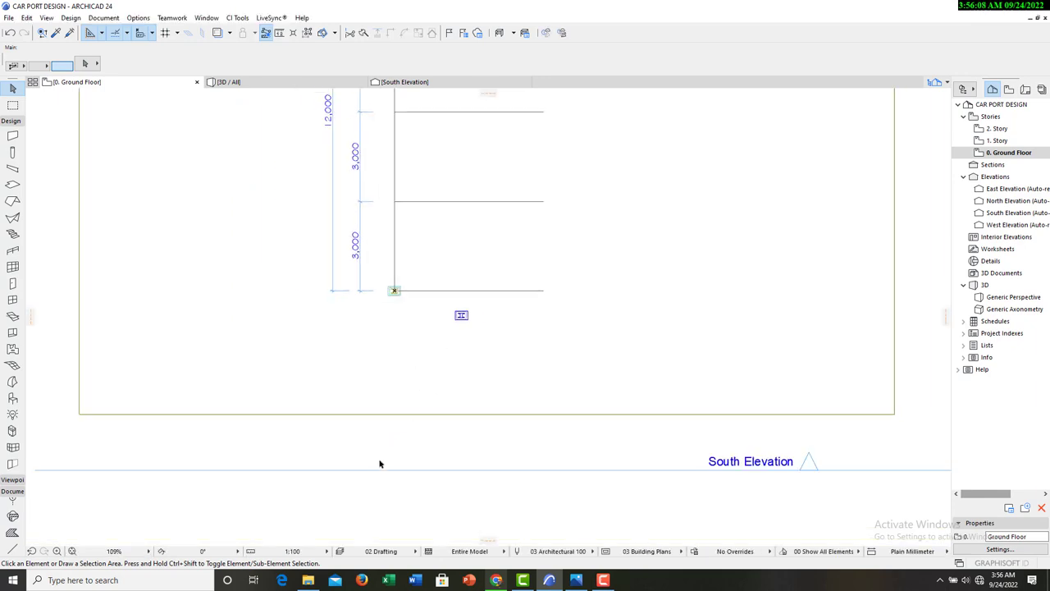
scroll(414, 419, down, 4)
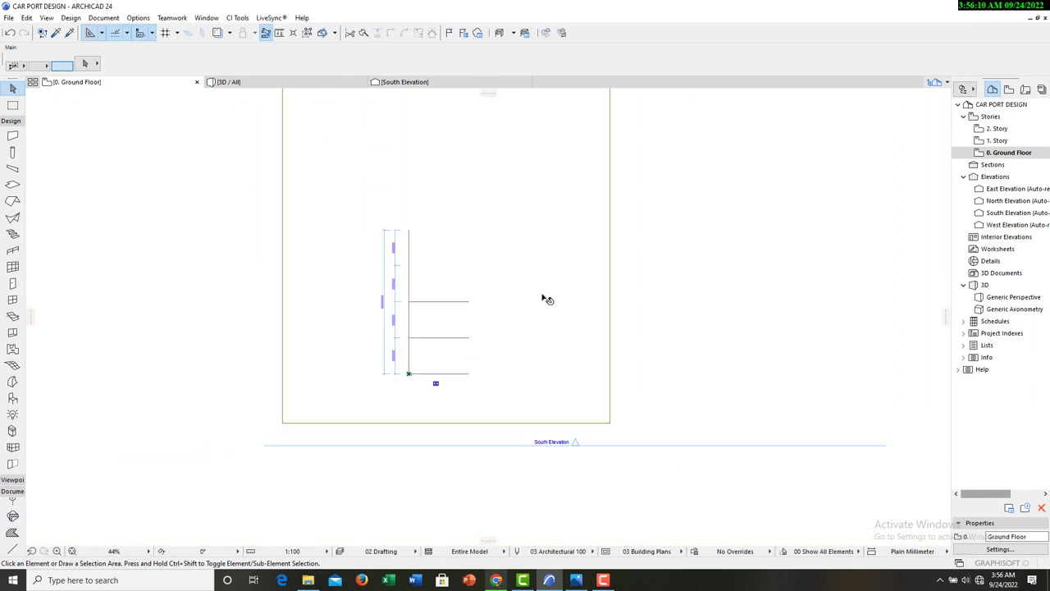
click(543, 298)
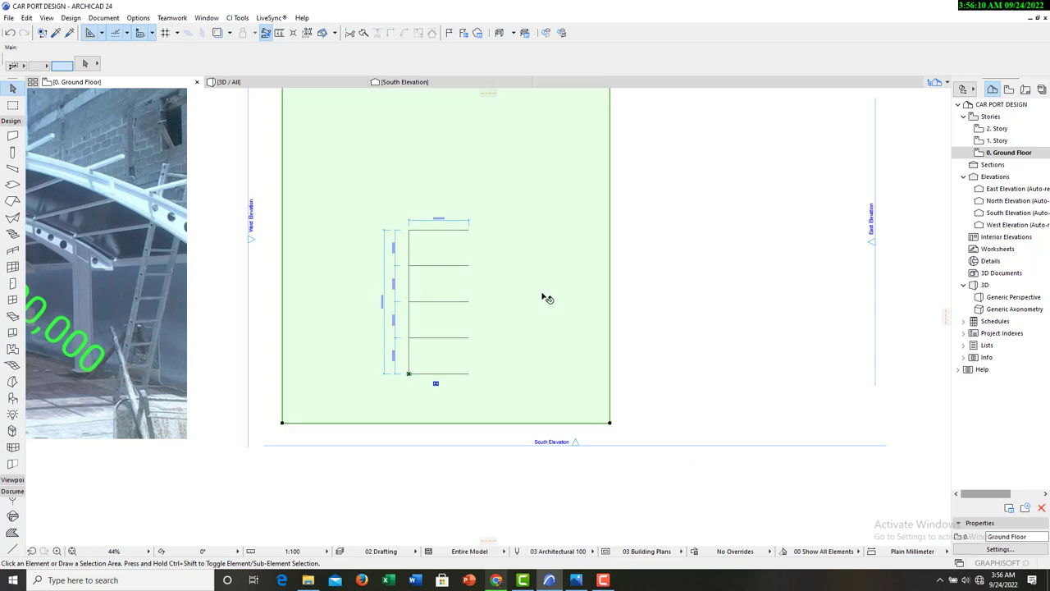
click(656, 278)
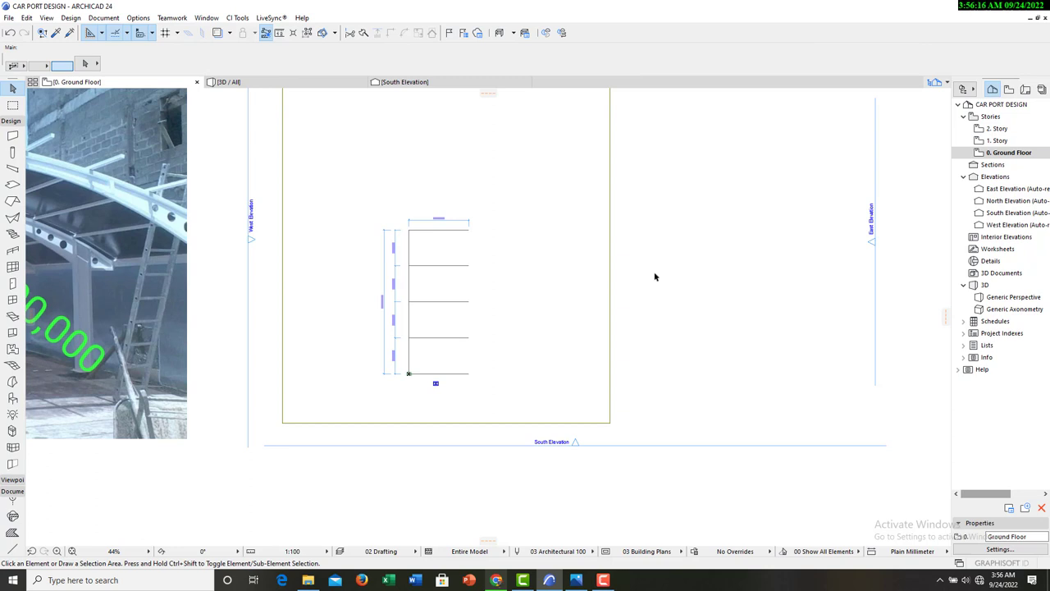
Hide the Site & Landscape - Terrain layer in the model view layer settings.
click(138, 18)
mouse_move(103, 18)
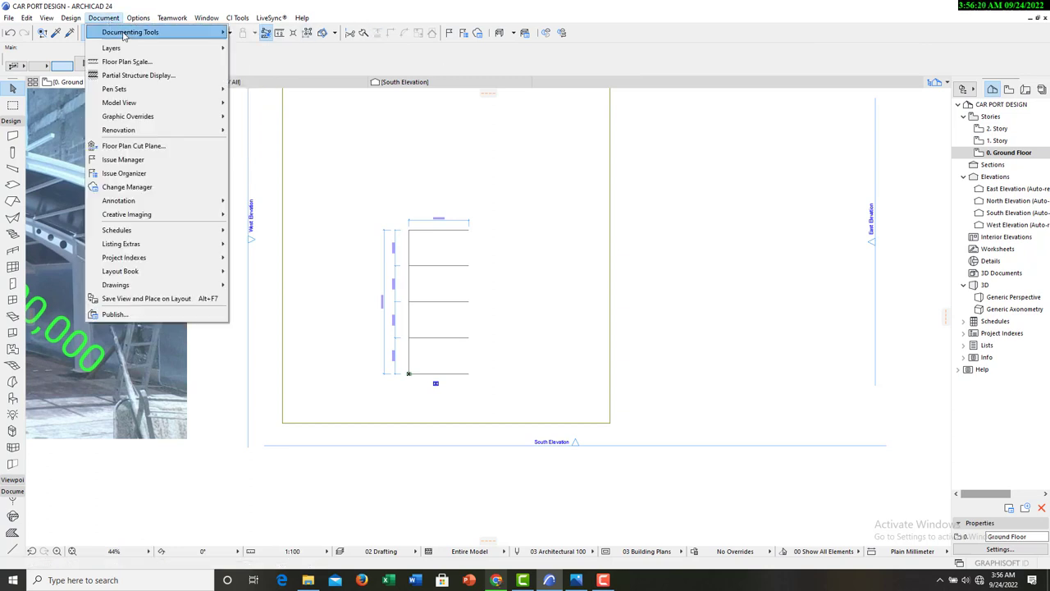
mouse_move(168, 35)
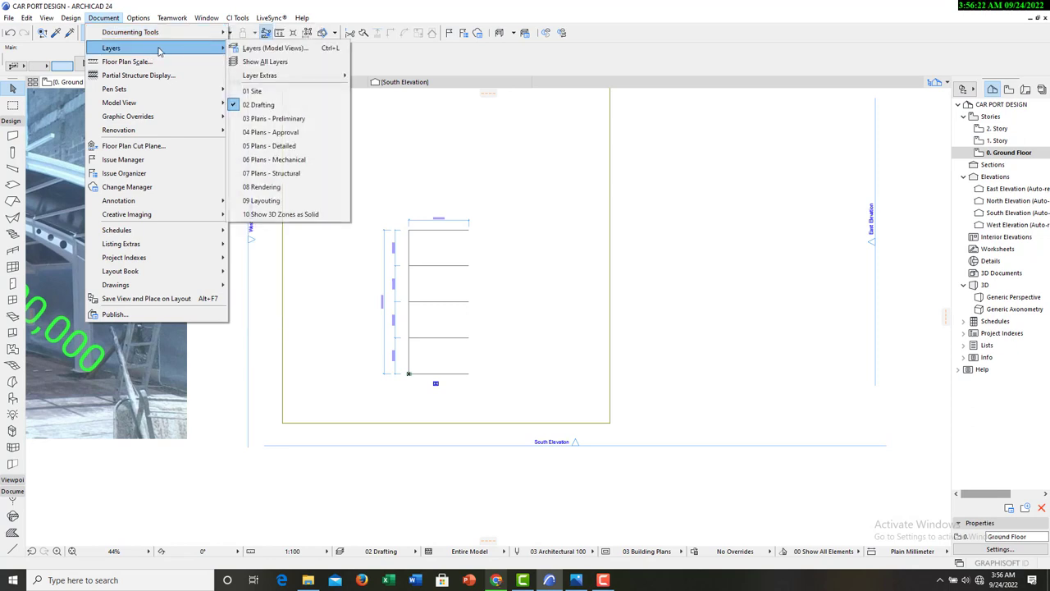
click(267, 49)
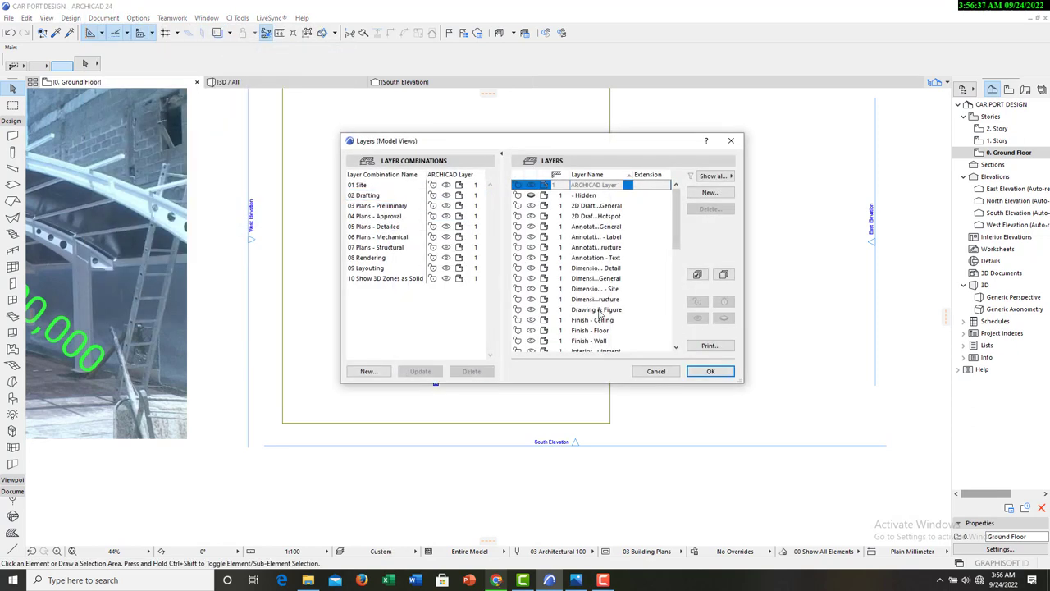
scroll(648, 257, down, 5)
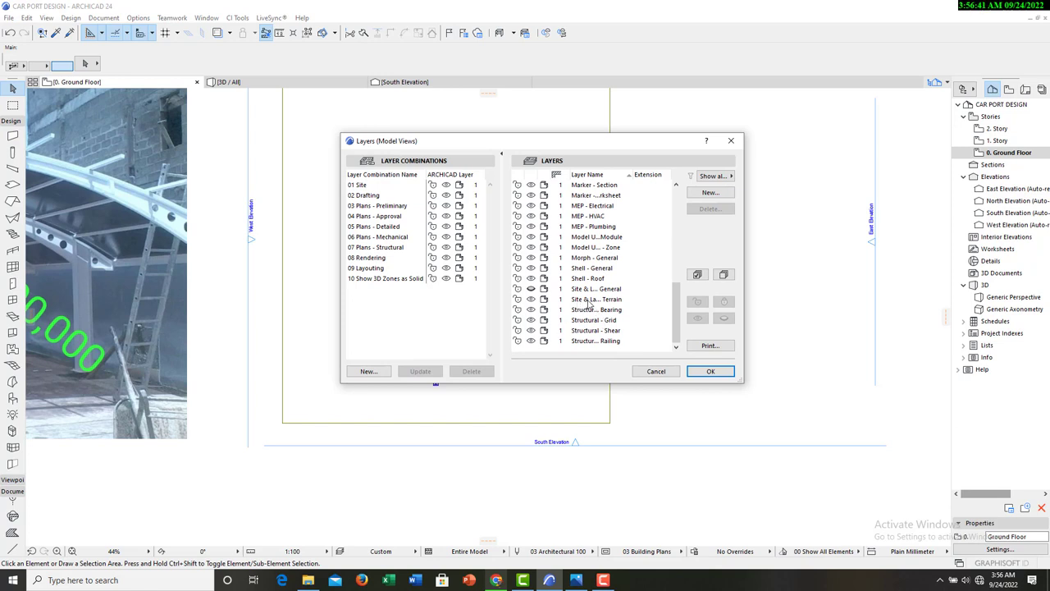
click(530, 290)
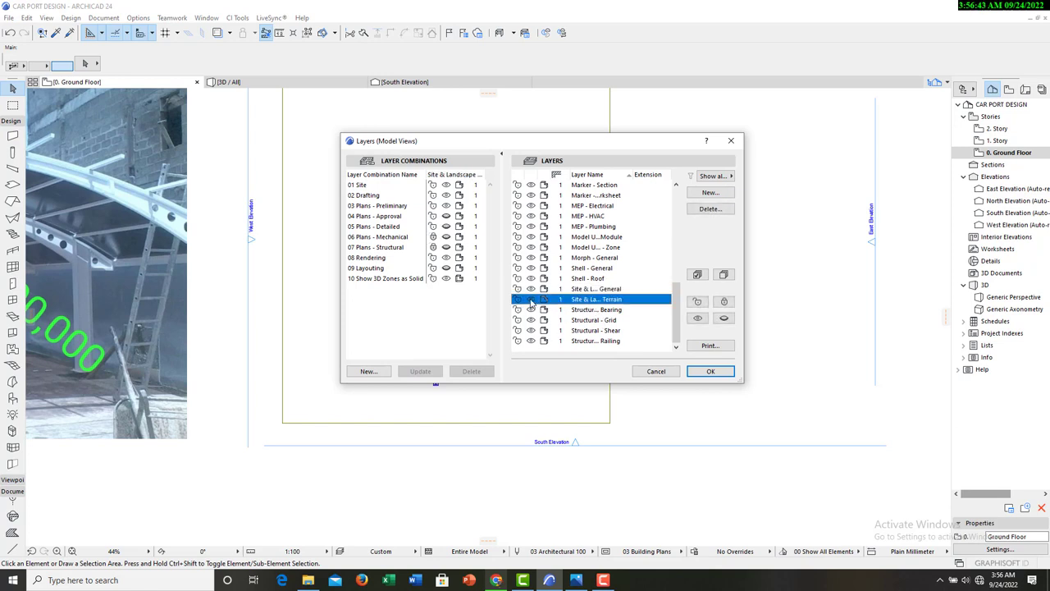
click(694, 374)
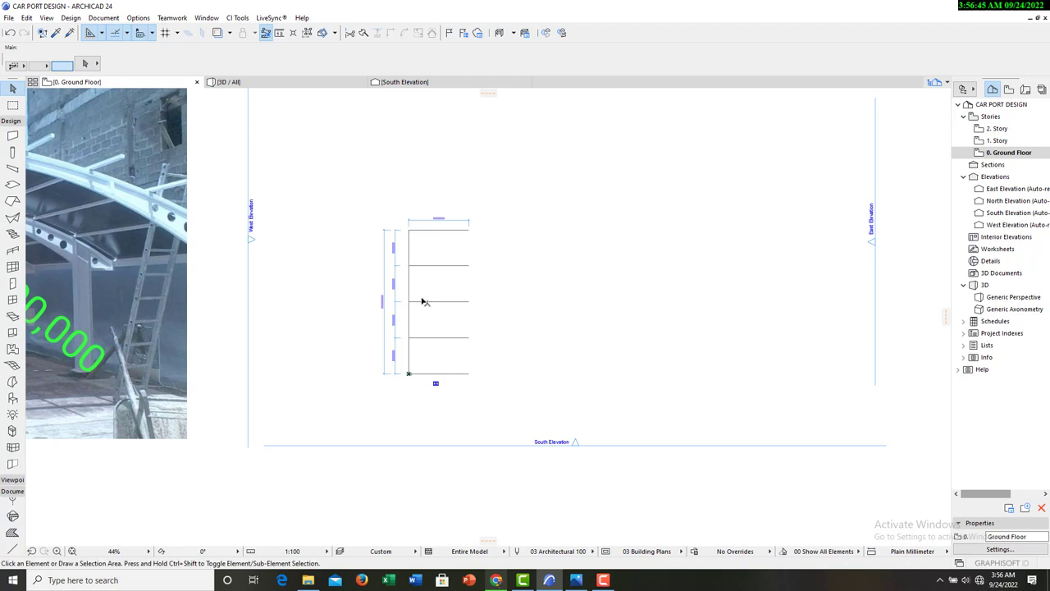
Move the triangular morph from the South Elevation line straight up to just in front of the modelled column's footing.
scroll(407, 375, up, 4)
scroll(414, 398, up, 2)
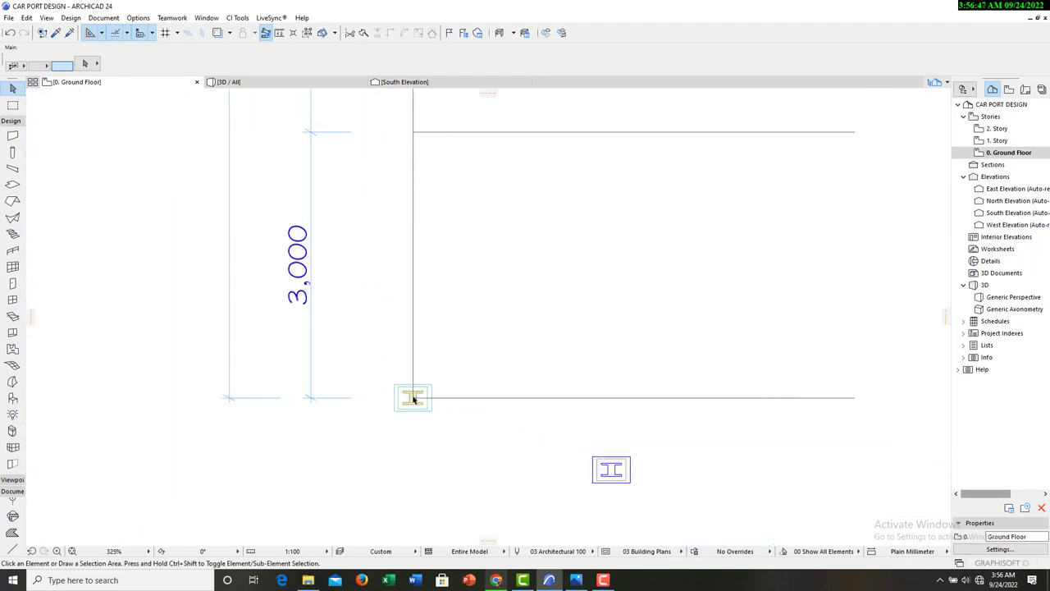
scroll(365, 225, down, 3)
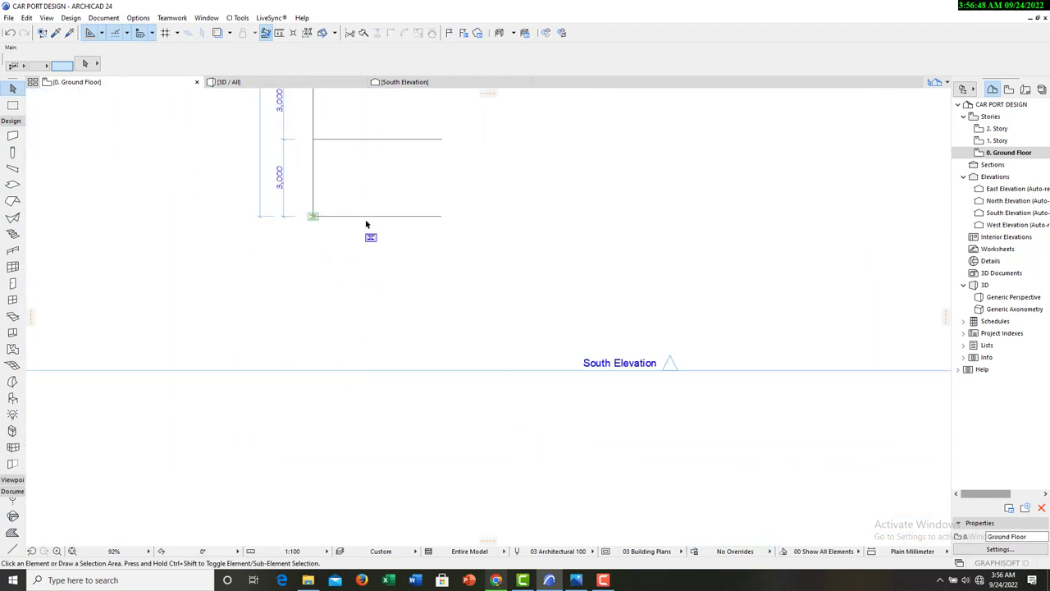
click(309, 364)
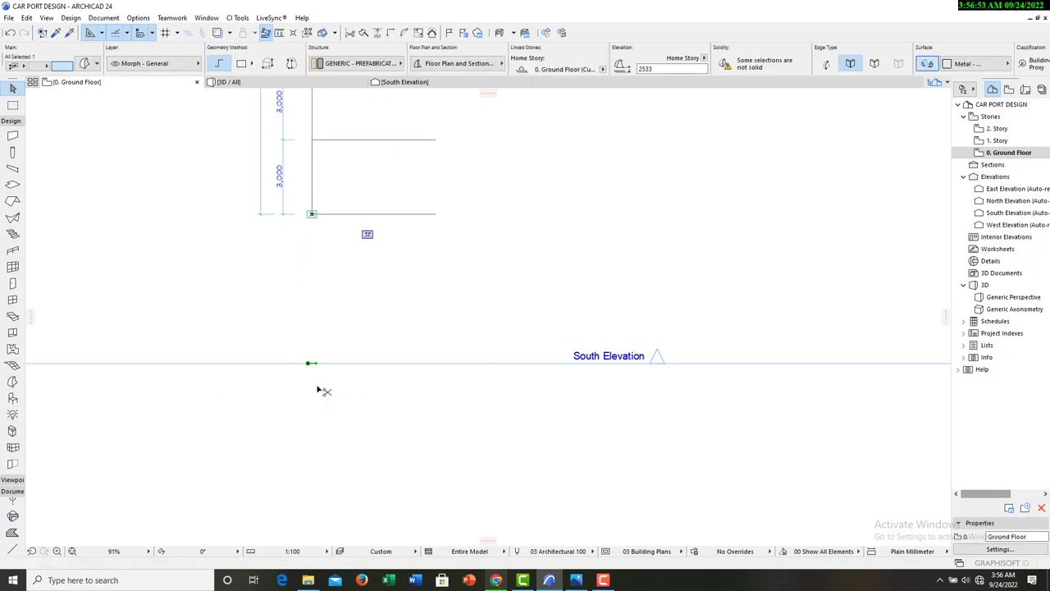
key(ctrl+d)
scroll(308, 368, up, 3)
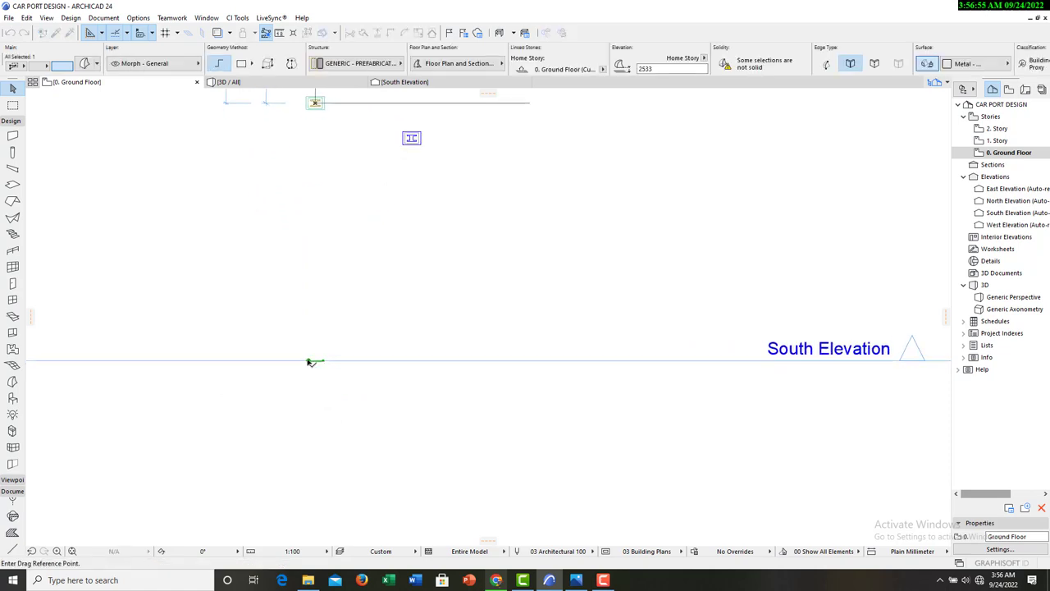
click(307, 369)
scroll(307, 279, up, 5)
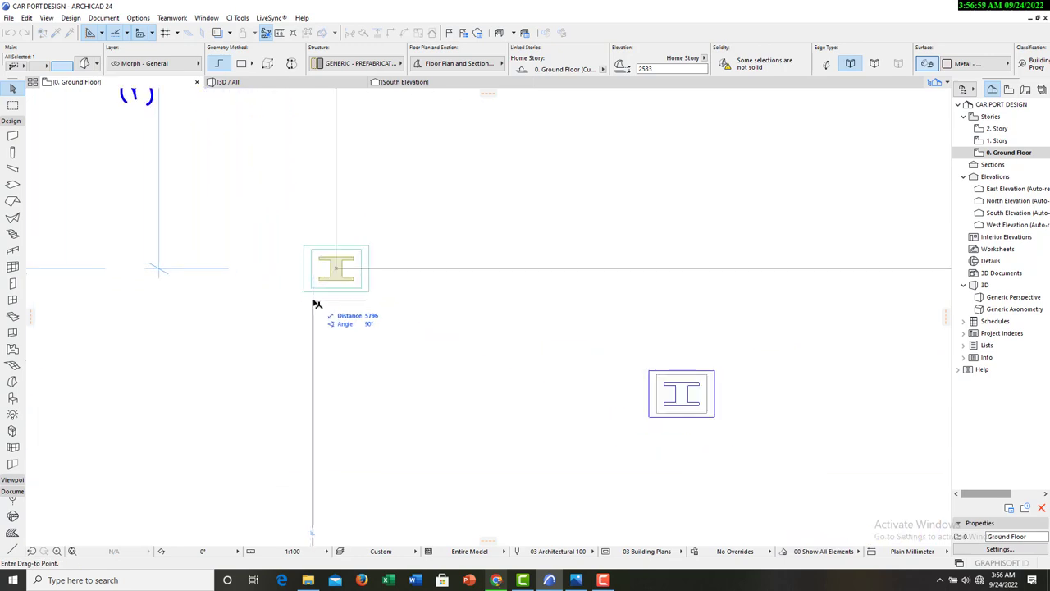
click(317, 304)
In the 3D view, extrude the triangular morph's face horizontally across the column top until it extends past the far flange.
click(305, 84)
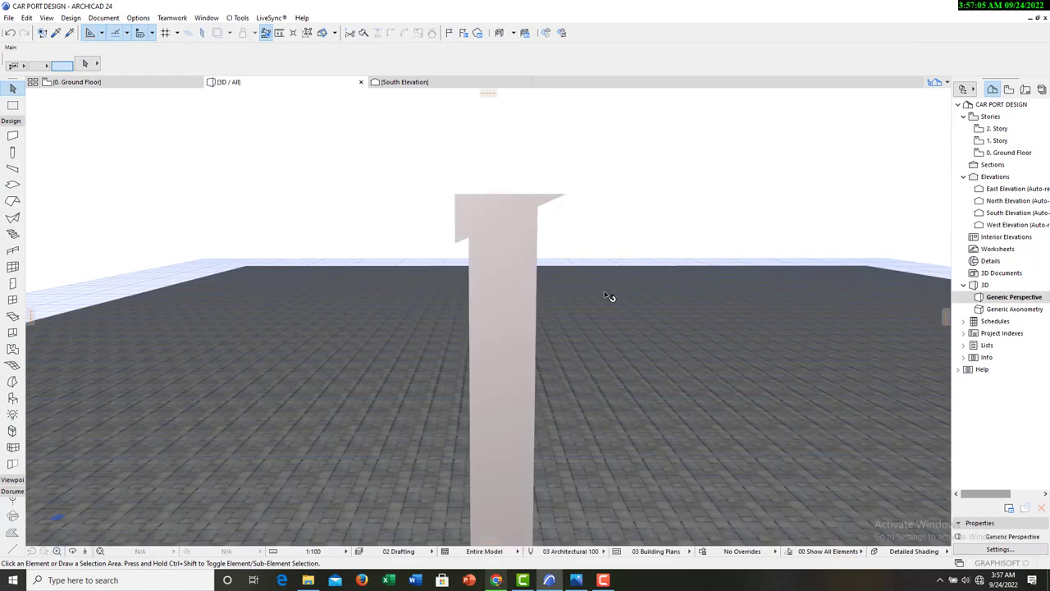
shift+middle_drag(609, 297, 460, 246)
click(452, 204)
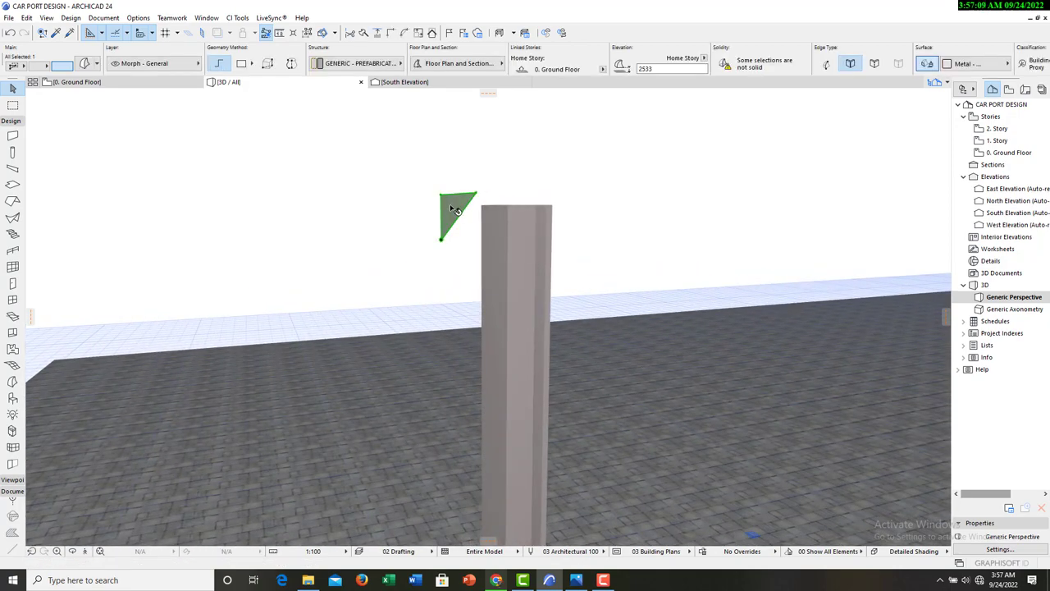
click(453, 206)
click(454, 208)
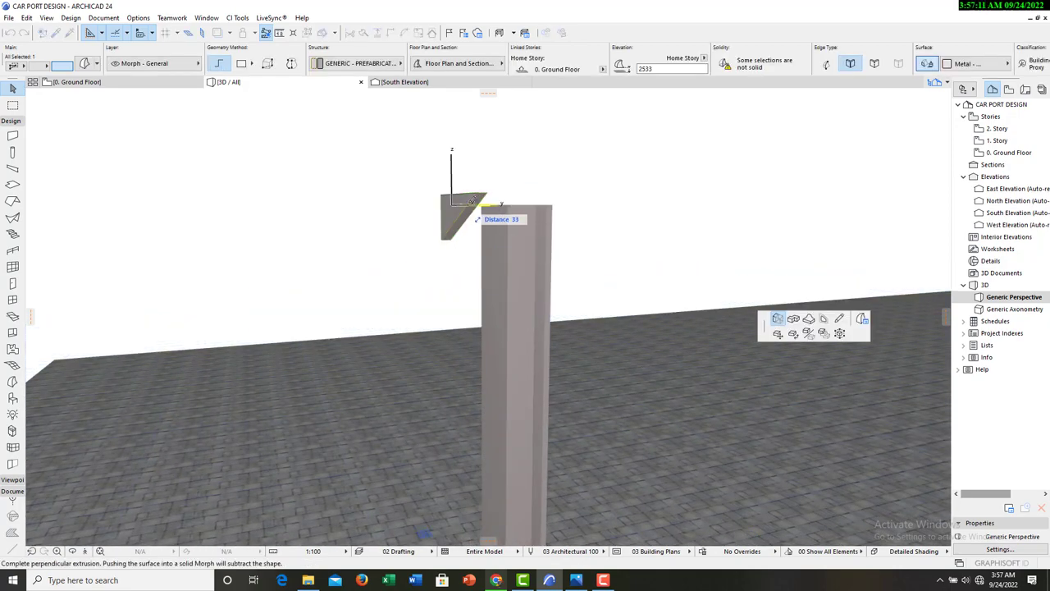
click(582, 189)
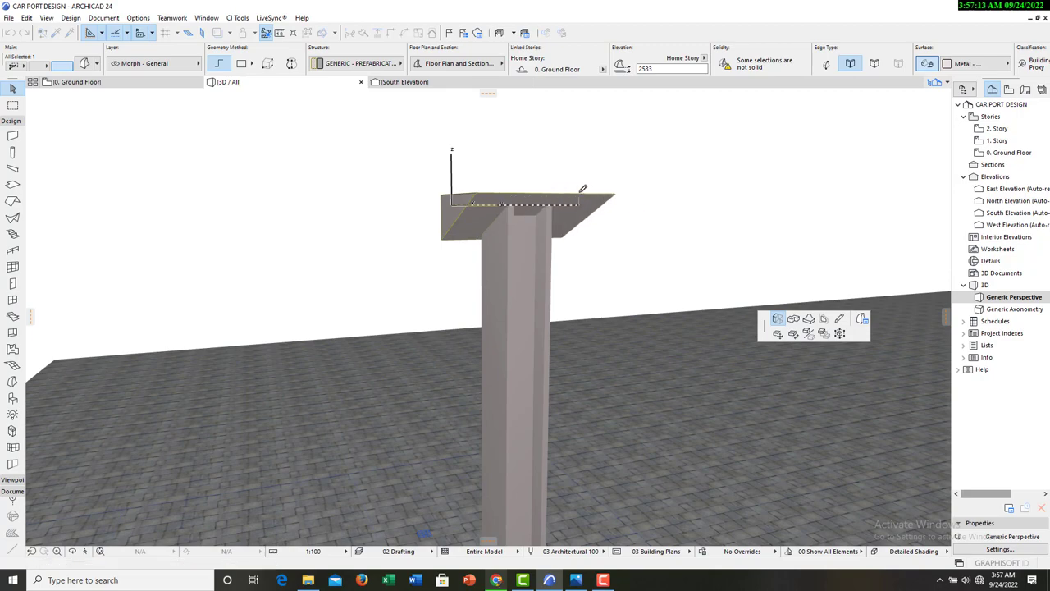
click(365, 256)
Subtract the triangular morph from the I-section column with a Boolean operation and inspect the sloped column top.
shift+middle_drag(617, 247, 497, 243)
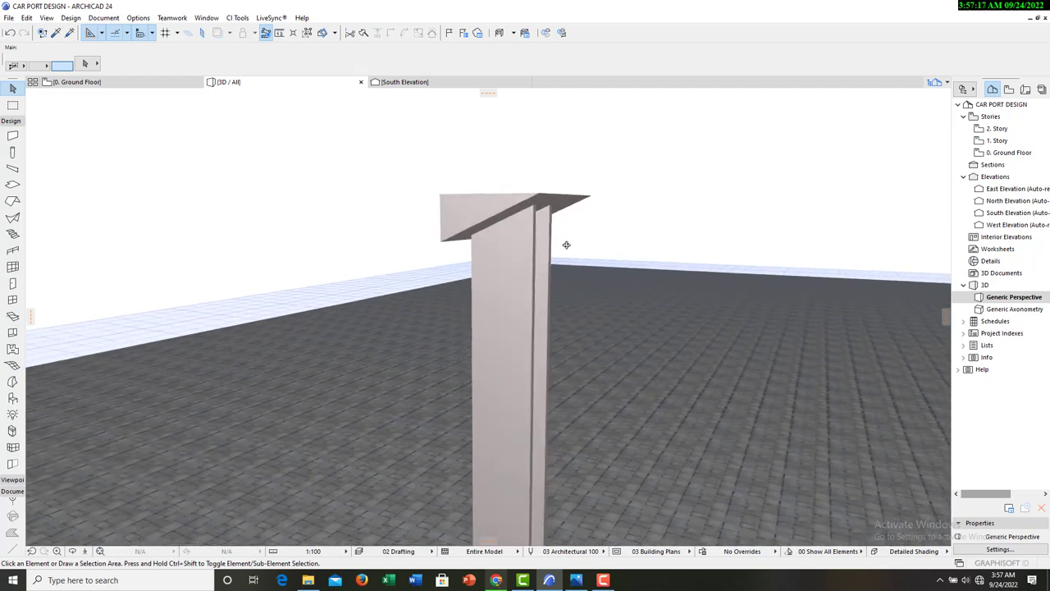
click(469, 206)
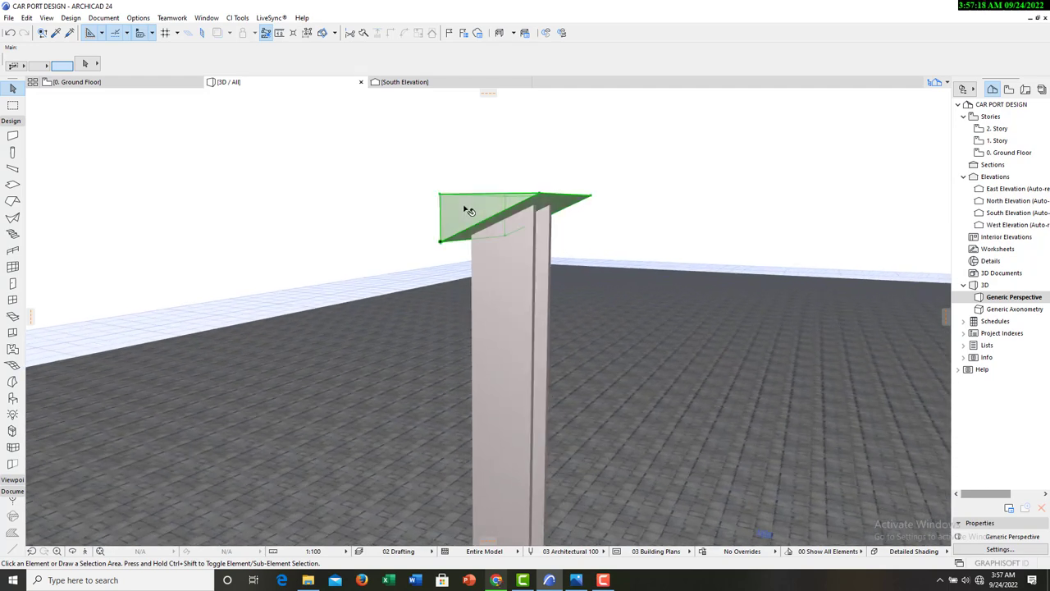
right_click(366, 200)
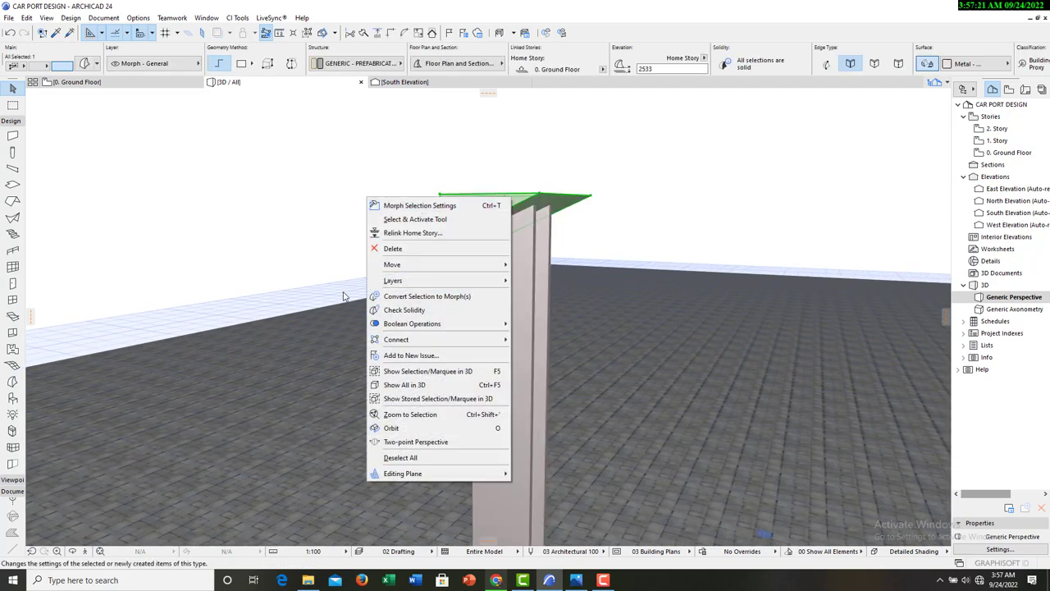
mouse_move(435, 329)
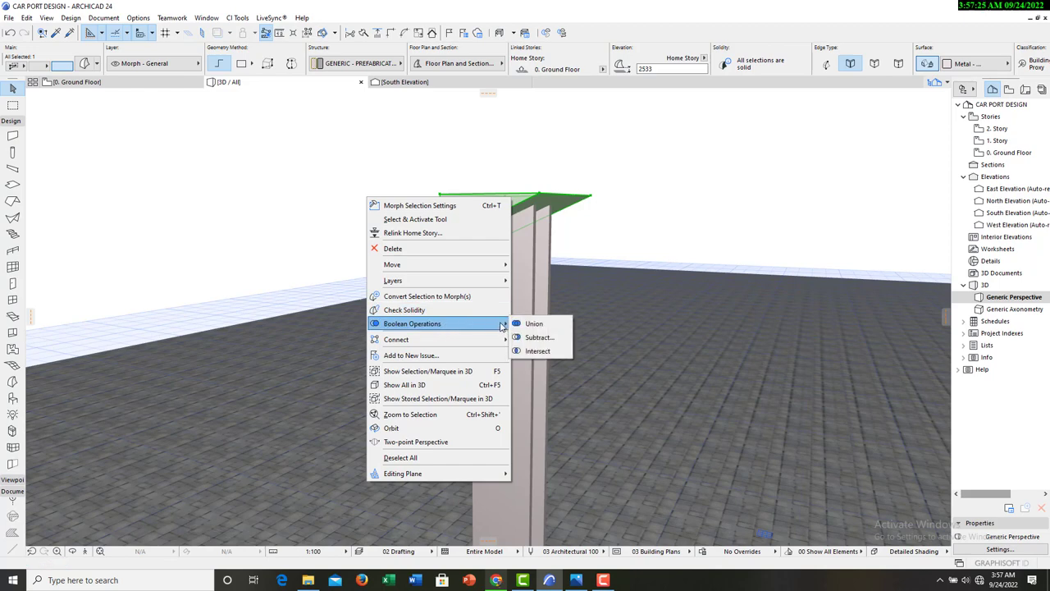
click(539, 338)
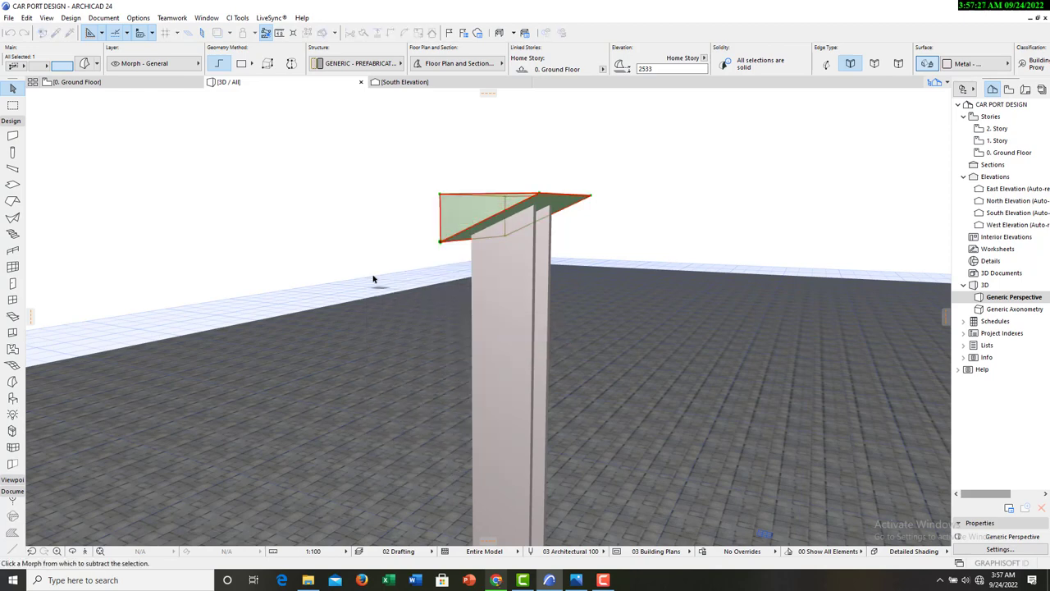
click(514, 284)
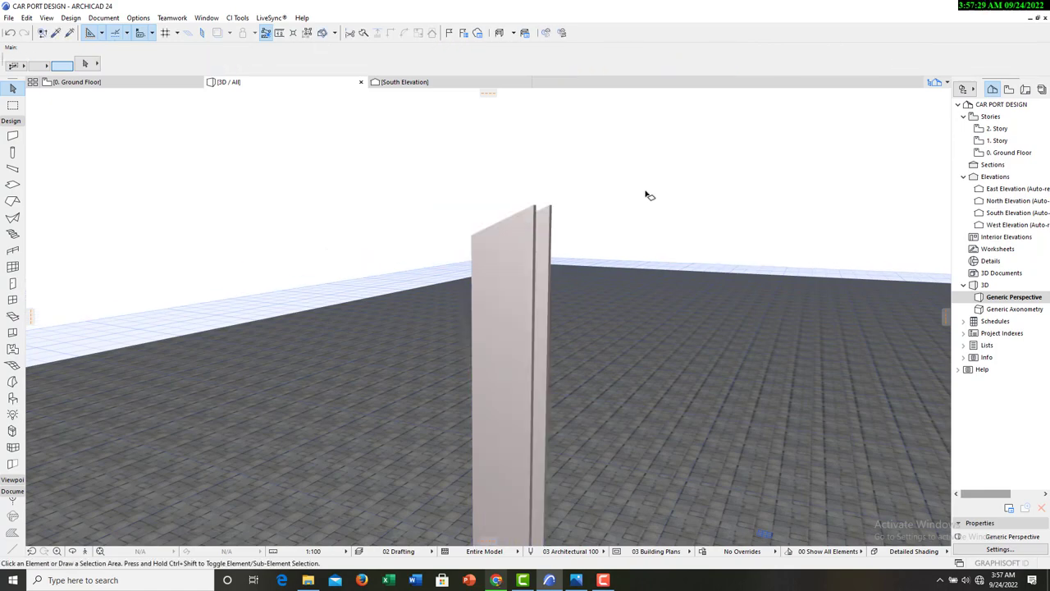
click(72, 551)
drag(90, 525, 525, 320)
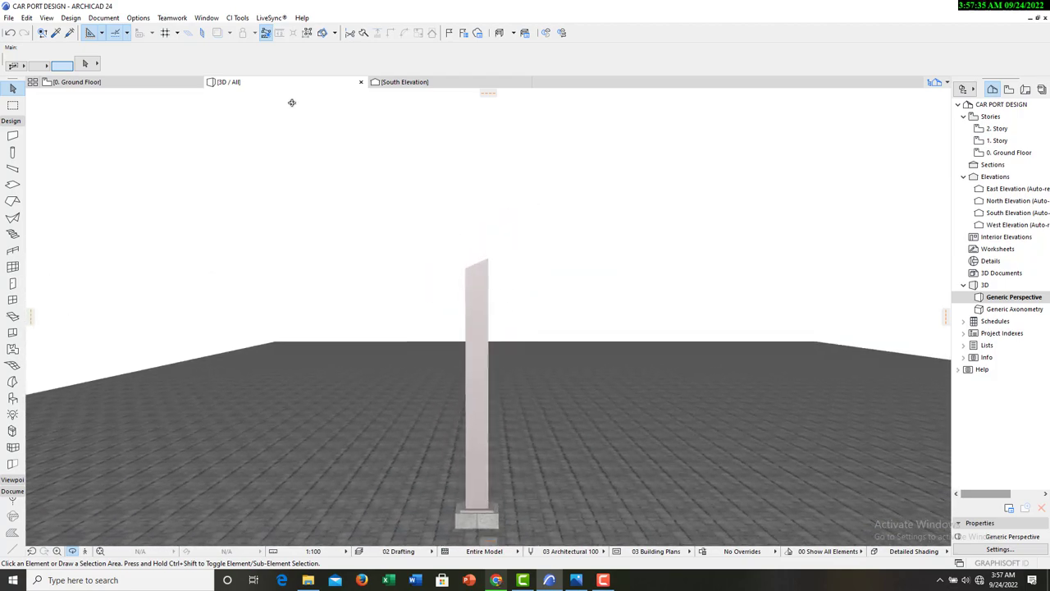
In the South Elevation, select the drafted bracket's paired sloped end lines, upper arcs and lower arcs.
click(404, 84)
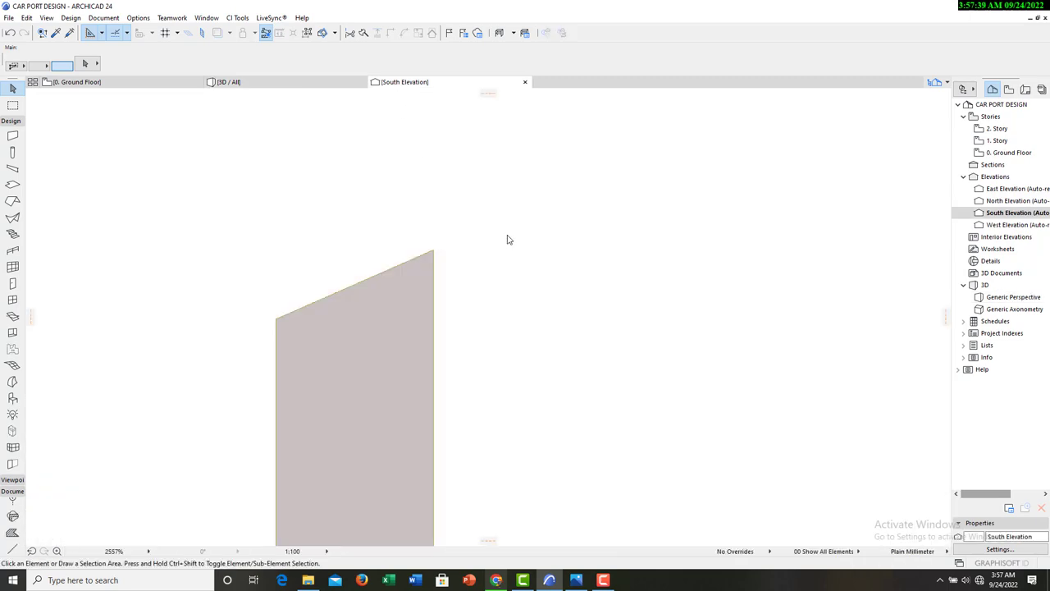
scroll(345, 217, down, 10)
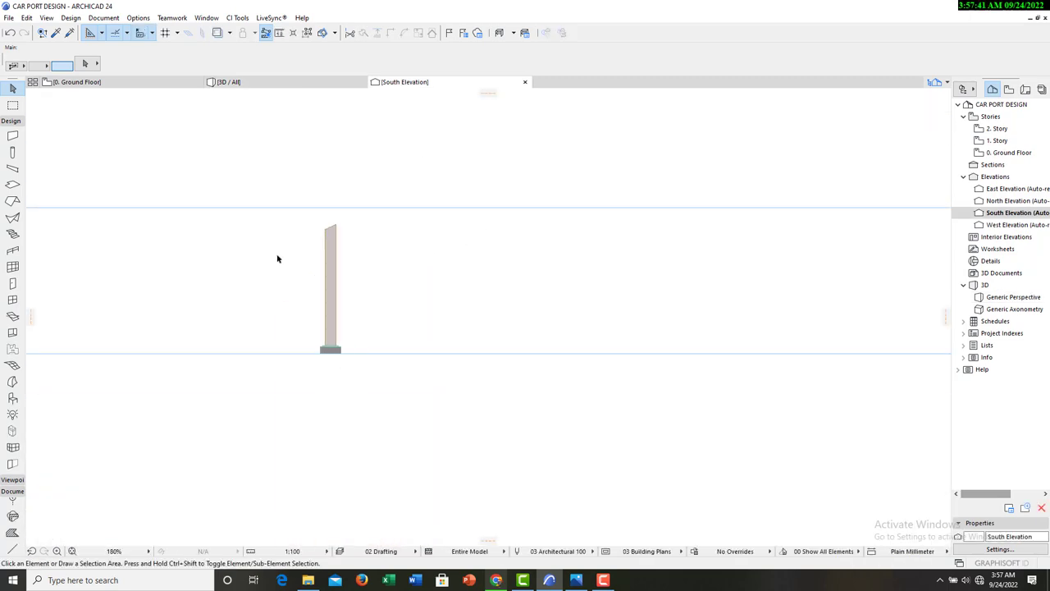
scroll(277, 259, down, 5)
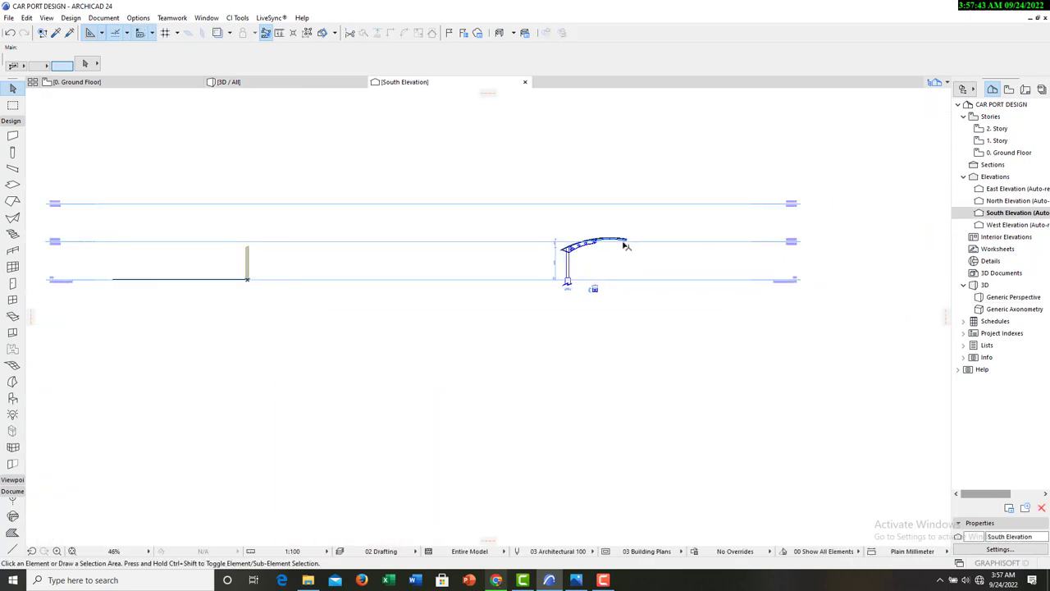
scroll(625, 245, up, 6)
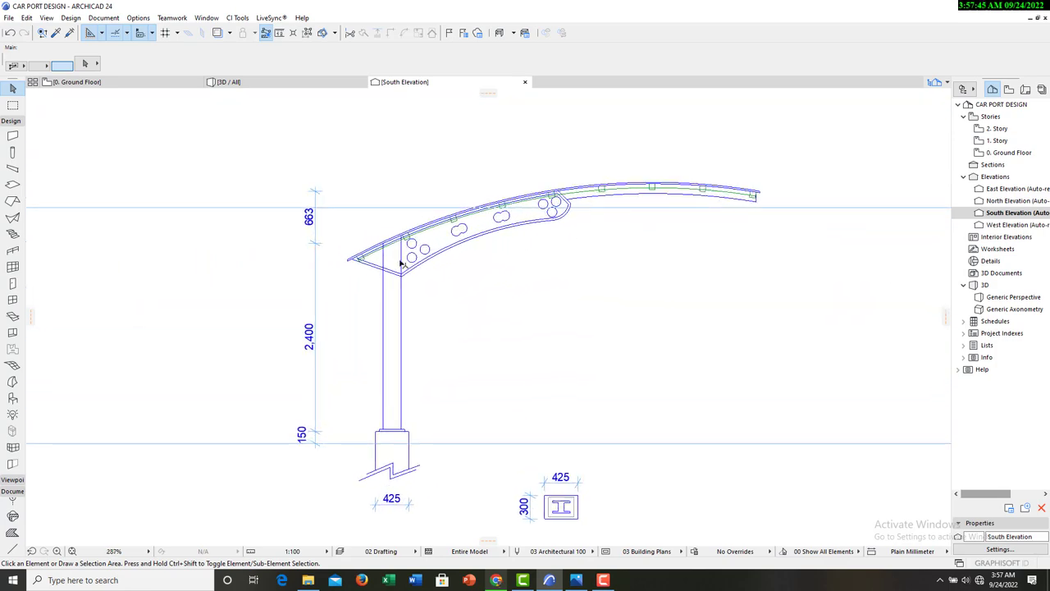
scroll(401, 264, up, 2)
click(361, 275)
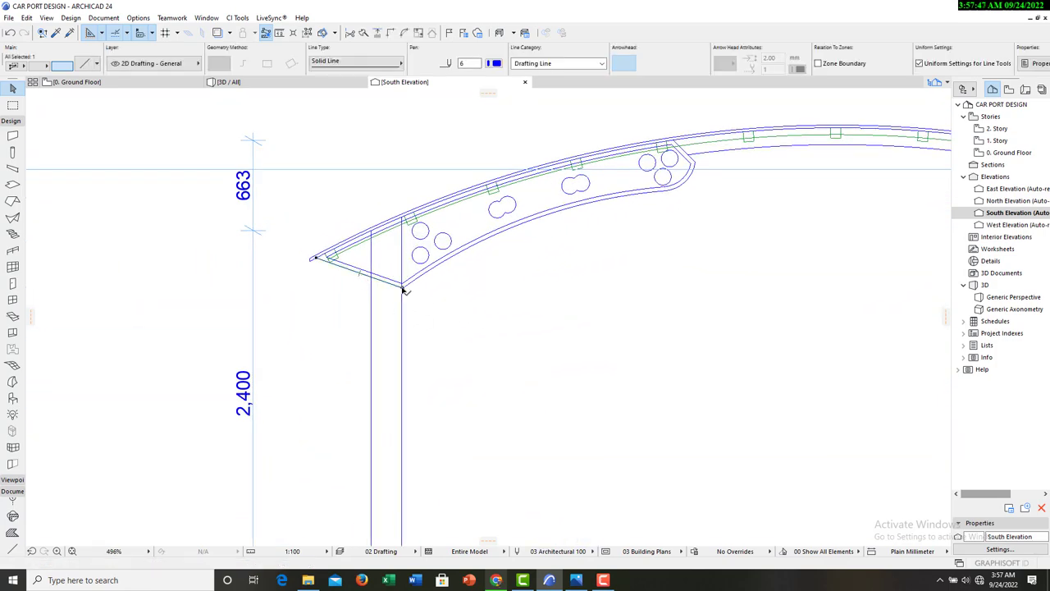
scroll(402, 289, up, 2)
shift+click(341, 256)
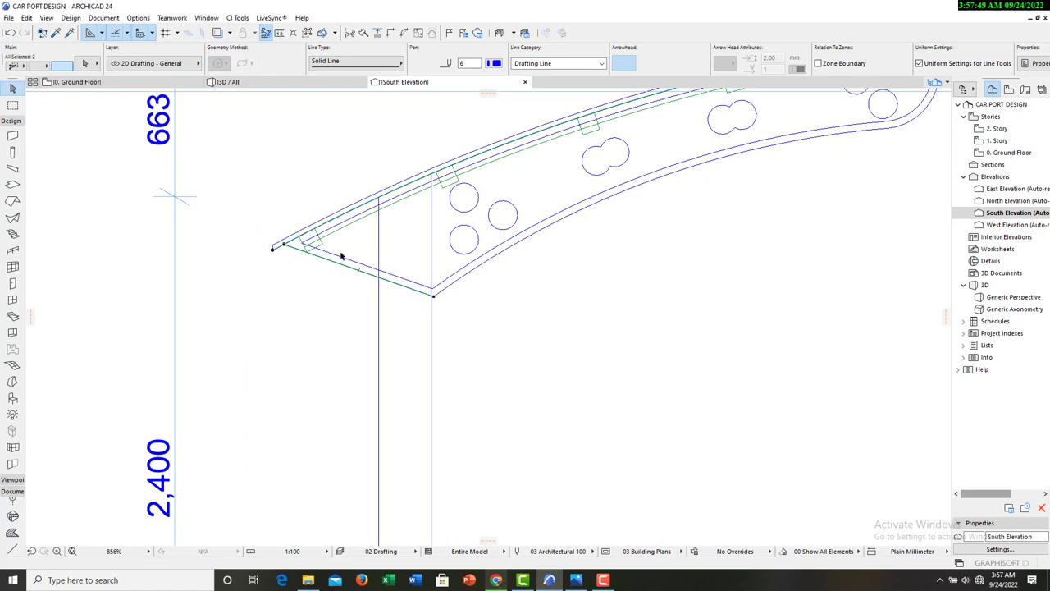
shift+click(344, 228)
shift+click(467, 271)
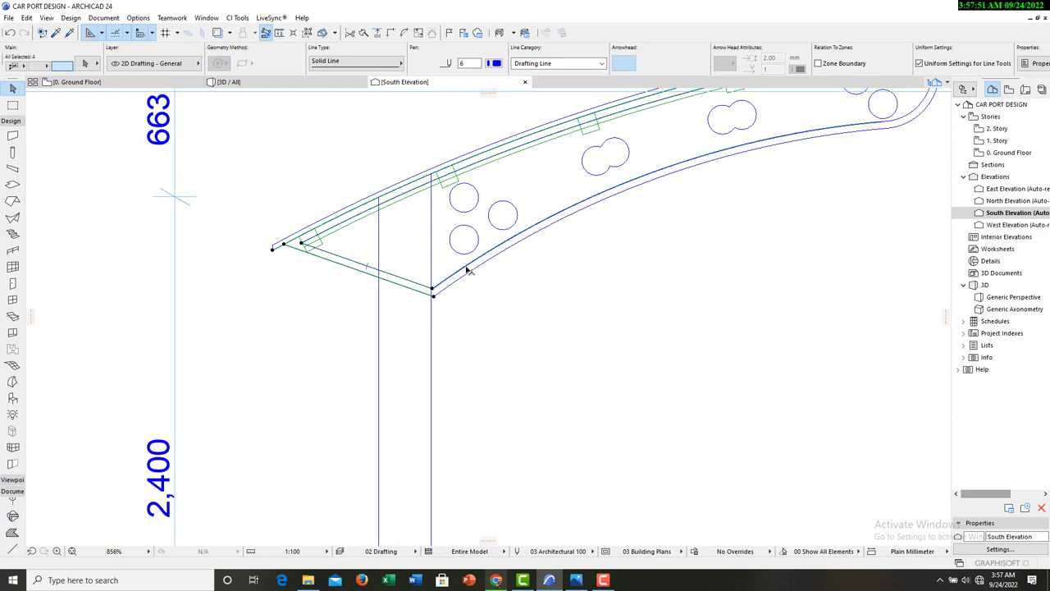
scroll(382, 218, down, 5)
scroll(516, 195, up, 5)
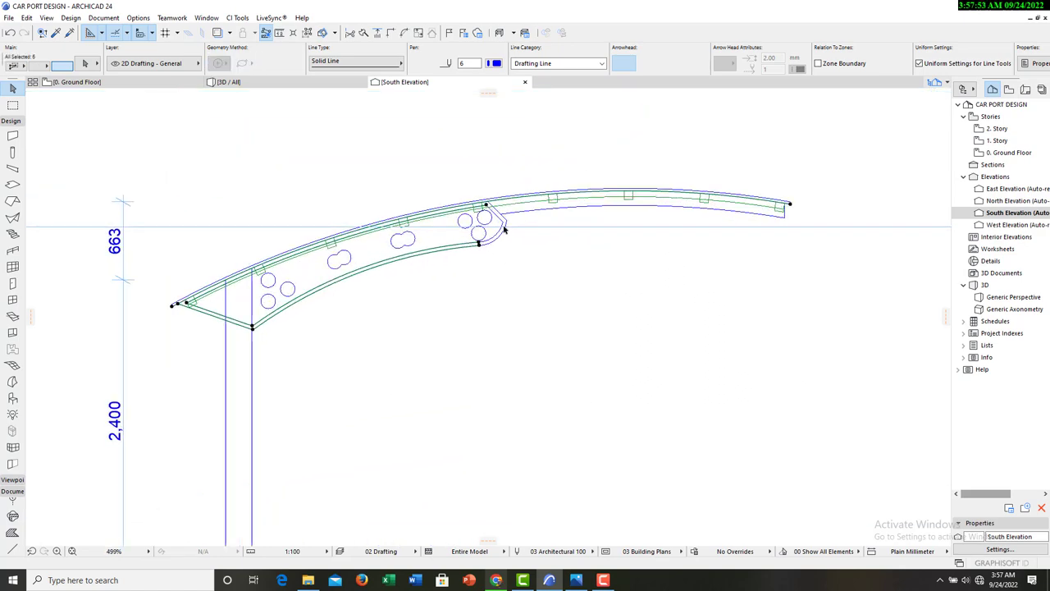
Add the bracket's paired nose arcs and angled end lines, plus the slim beam's lower arc and end line, to the selection.
shift+click(503, 253)
shift+click(504, 252)
shift+click(511, 228)
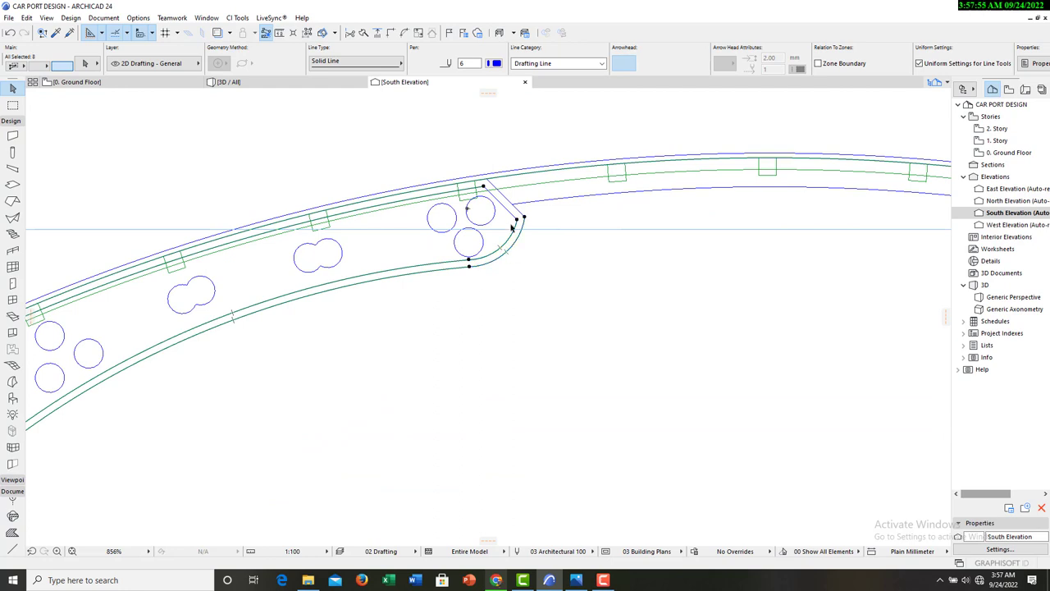
shift+click(505, 210)
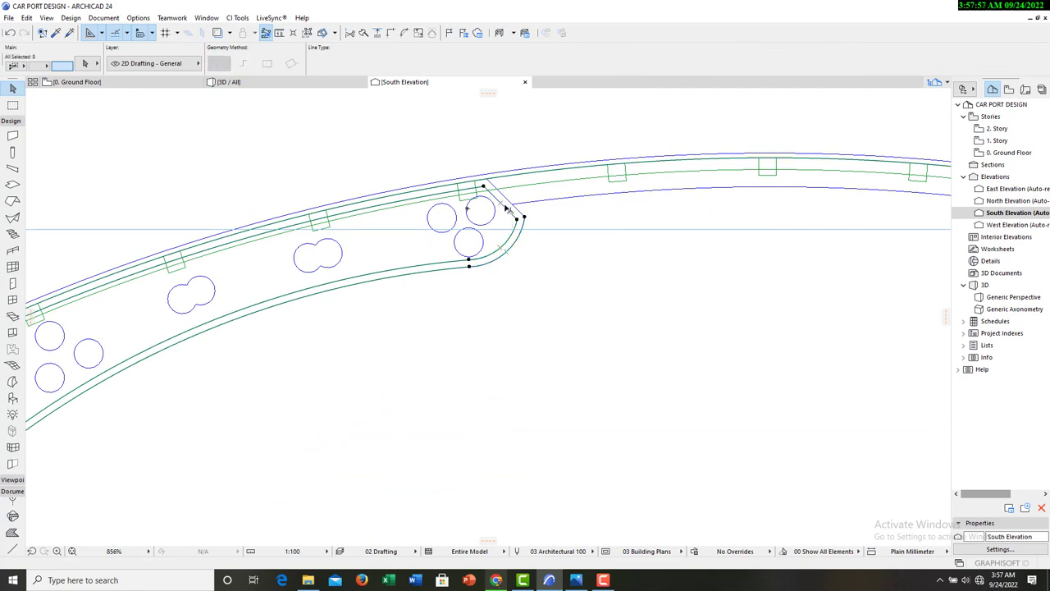
shift+click(509, 199)
shift+click(549, 203)
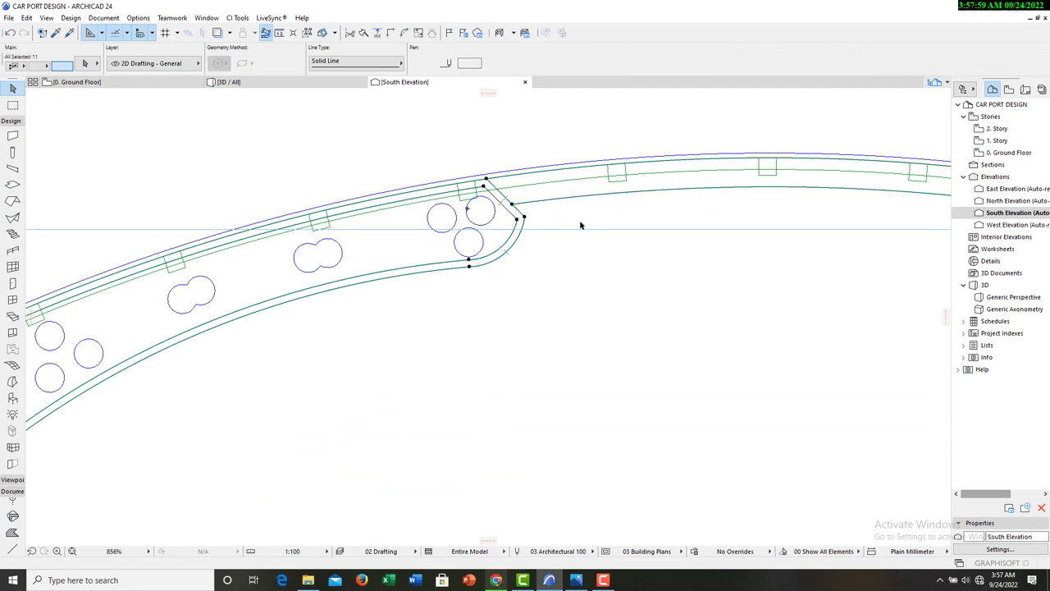
scroll(677, 224, down, 5)
scroll(859, 214, up, 4)
scroll(858, 214, up, 4)
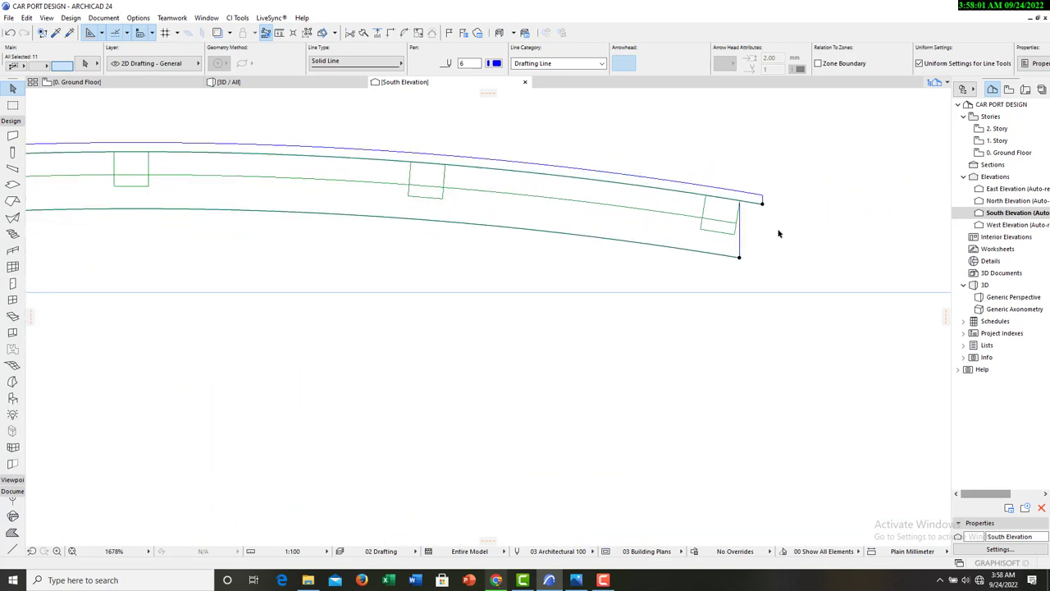
shift+click(741, 245)
scroll(823, 245, down, 6)
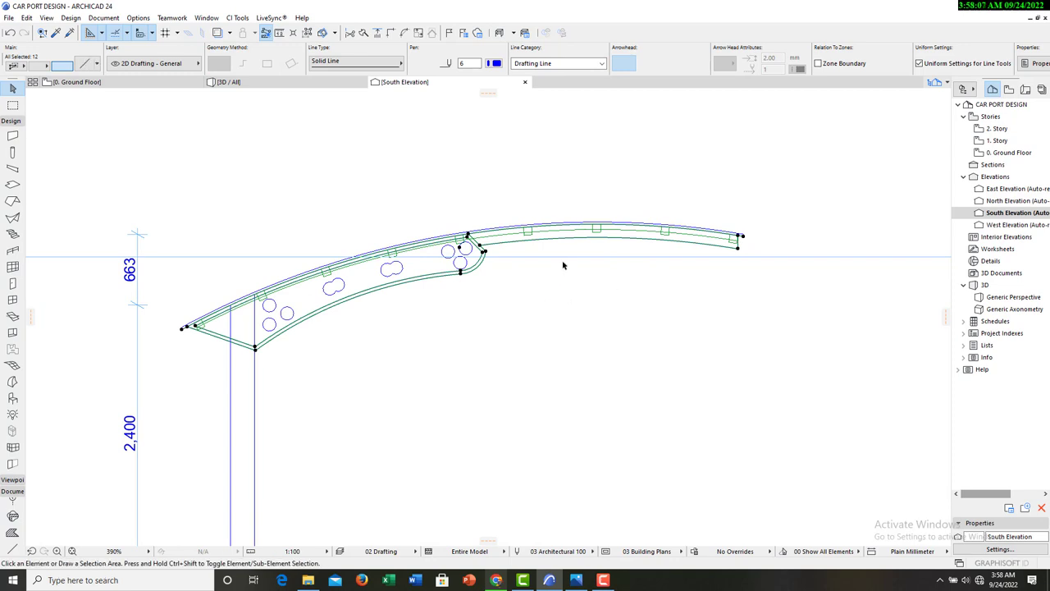
Drag a copy of the selected bracket and beam outlines straight up by about 2485 mm, and clear the selection.
right_click(562, 265)
mouse_move(661, 373)
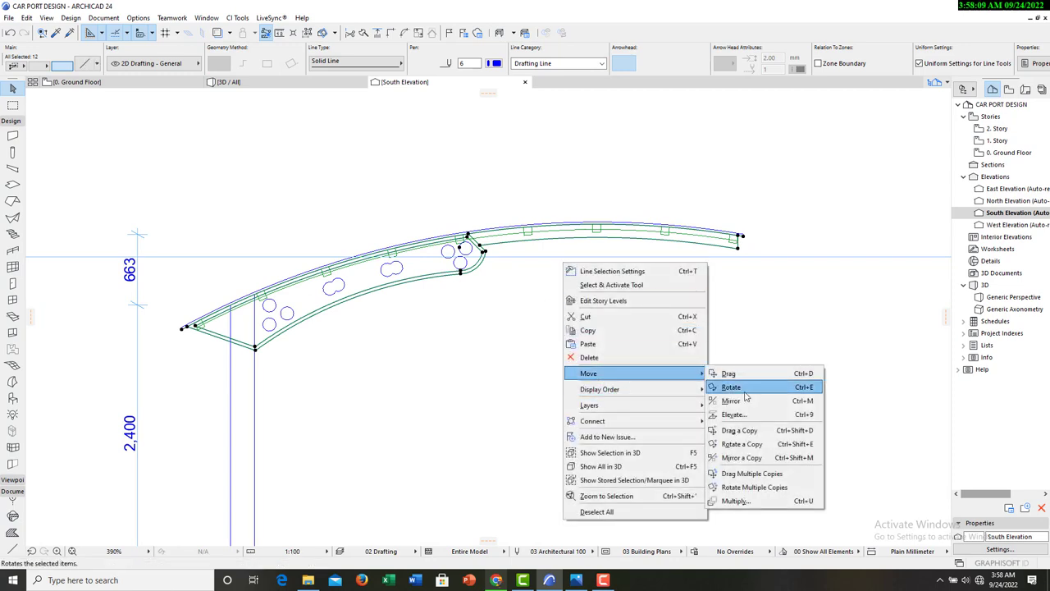
click(740, 429)
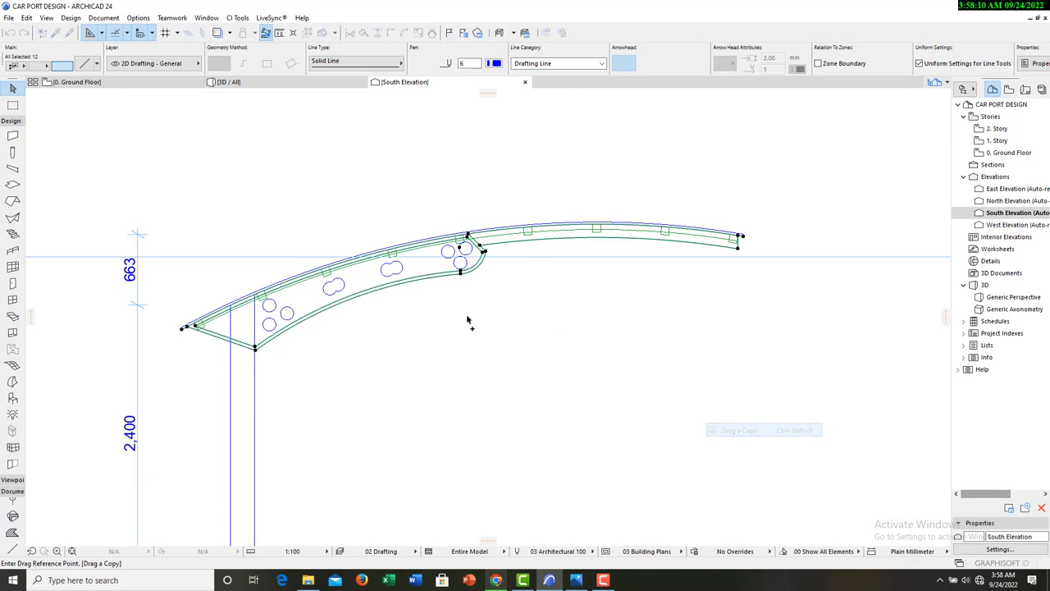
click(255, 348)
scroll(518, 399, down, 3)
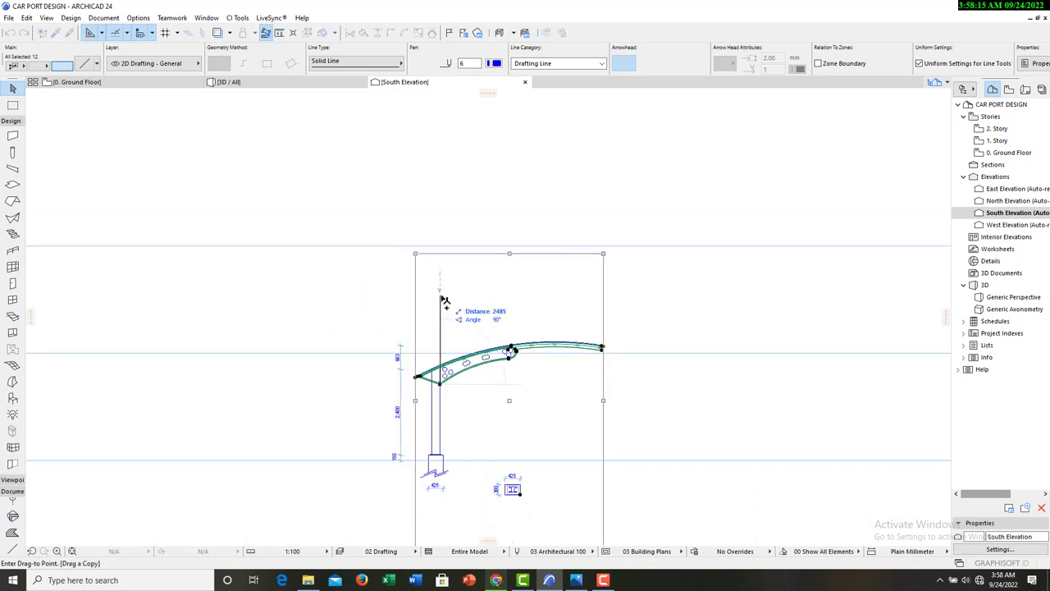
click(442, 298)
click(660, 309)
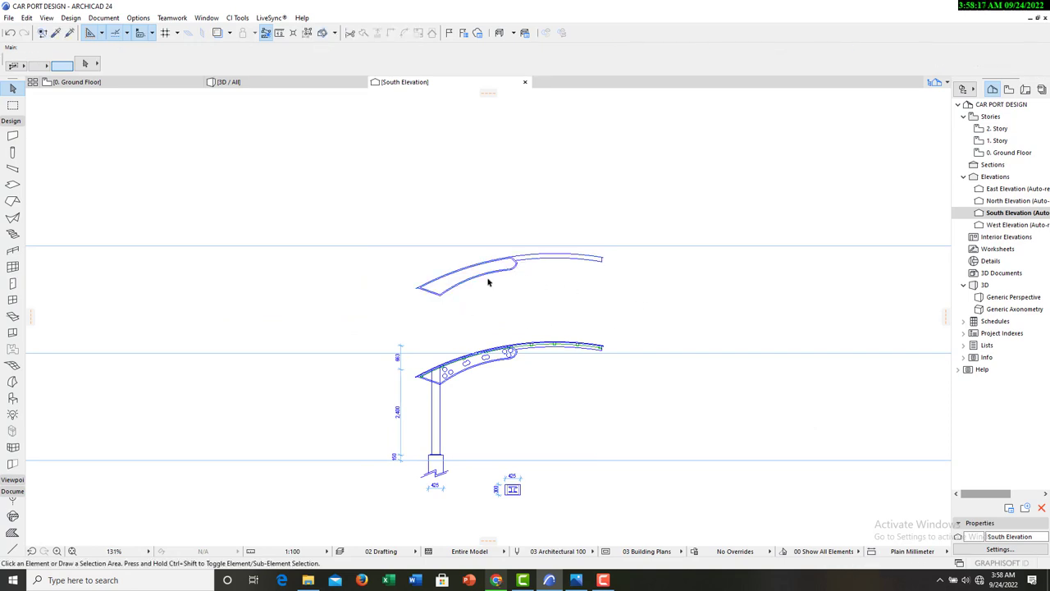
Extend the copied bracket's inner angled end line up to the outer upper arc with Adjust.
scroll(488, 282, up, 5)
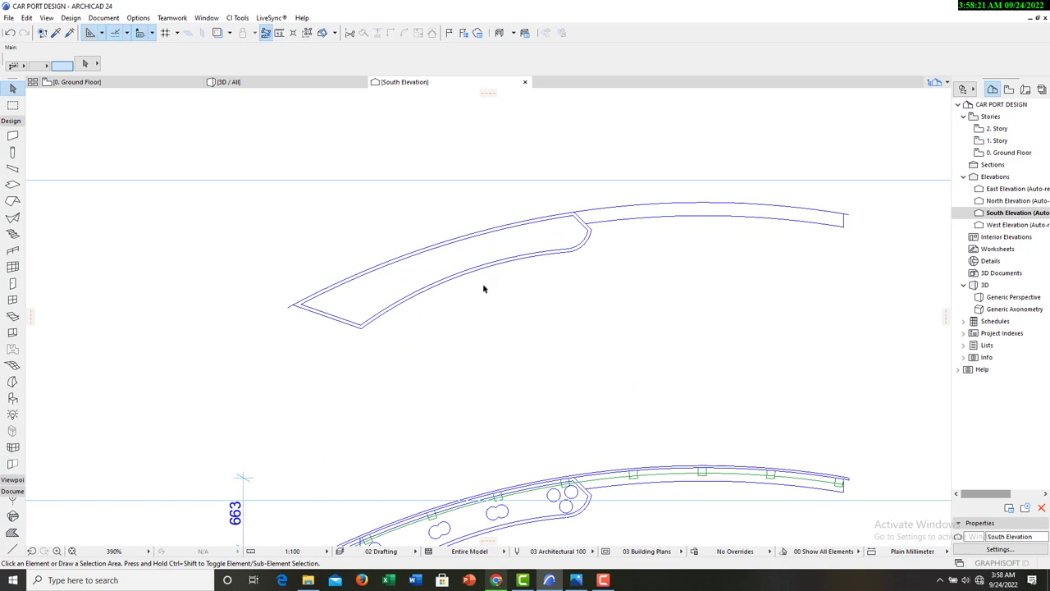
scroll(607, 218, up, 5)
click(566, 237)
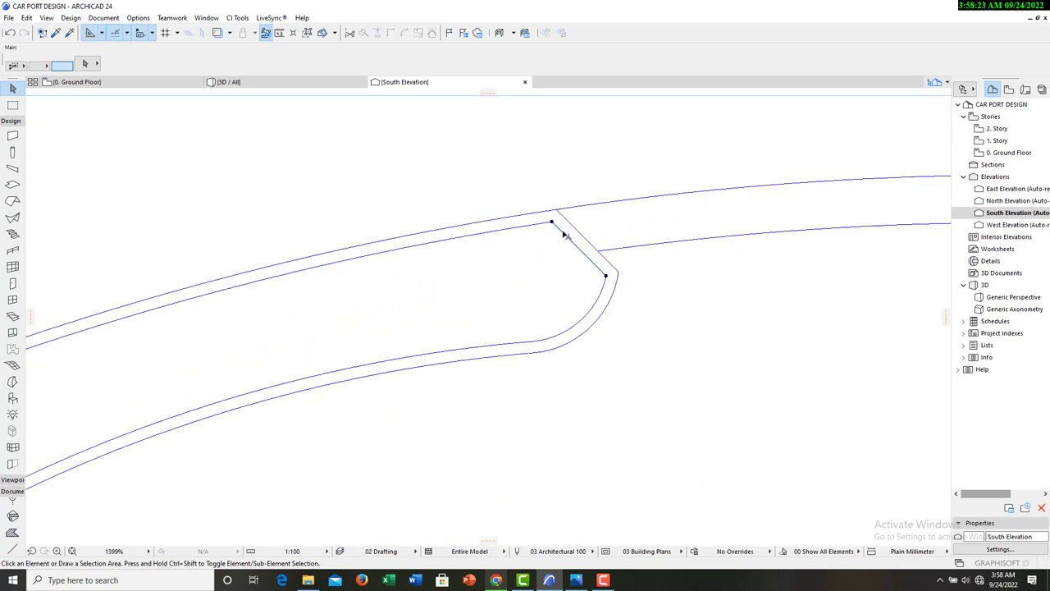
click(377, 32)
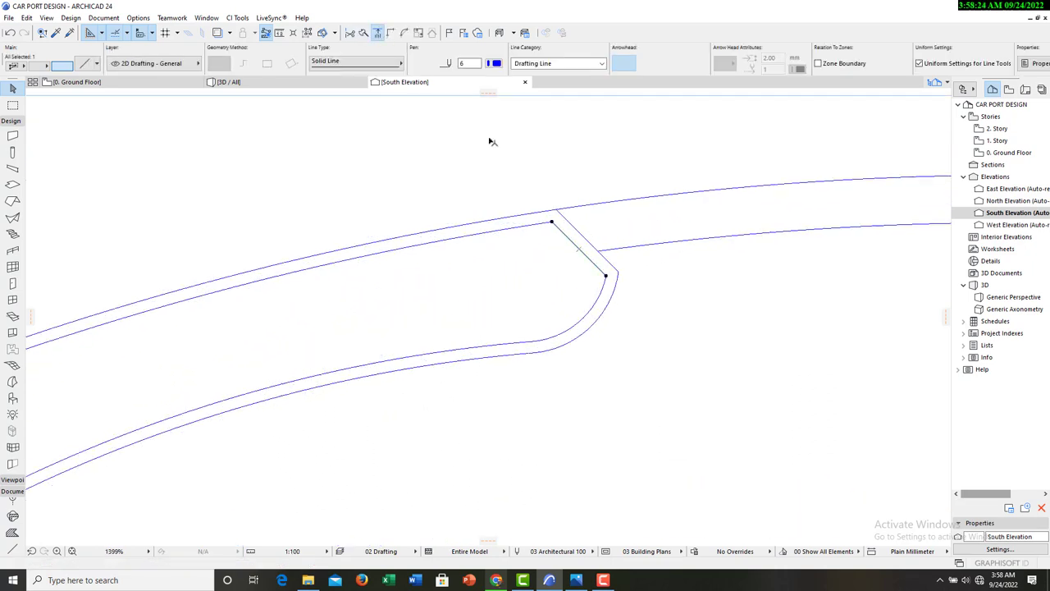
click(520, 218)
click(651, 299)
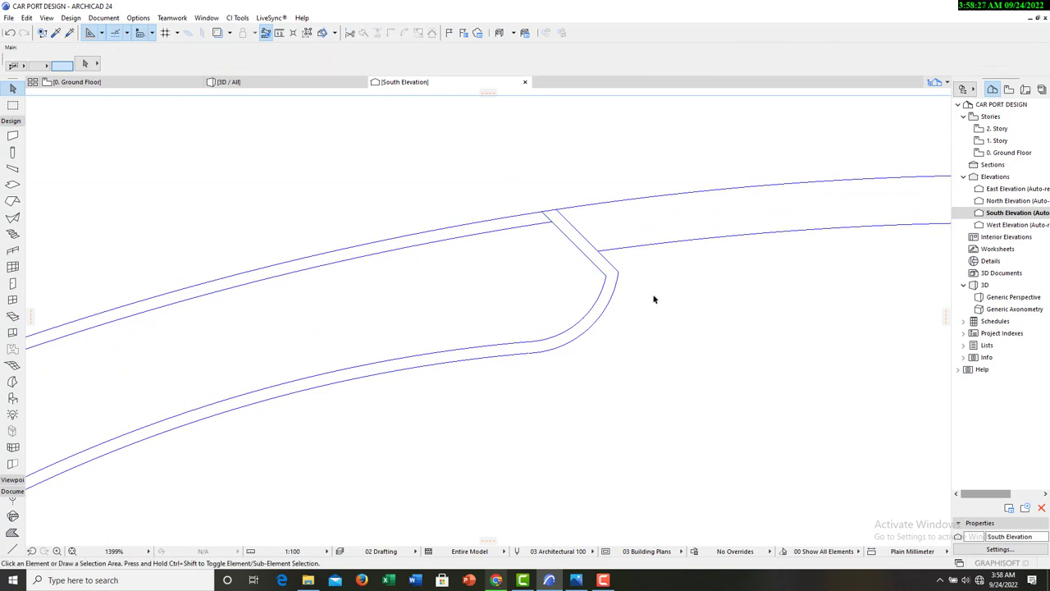
Create a morph face filling the copied bracket's inner outline with the Magic Wand.
scroll(650, 296, down, 3)
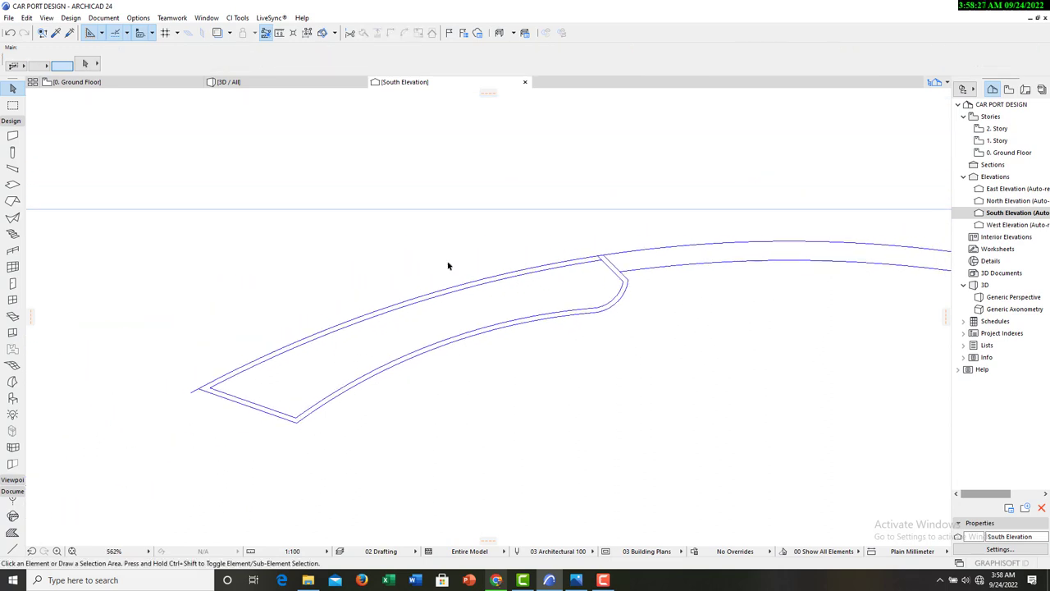
click(12, 382)
scroll(232, 438, up, 6)
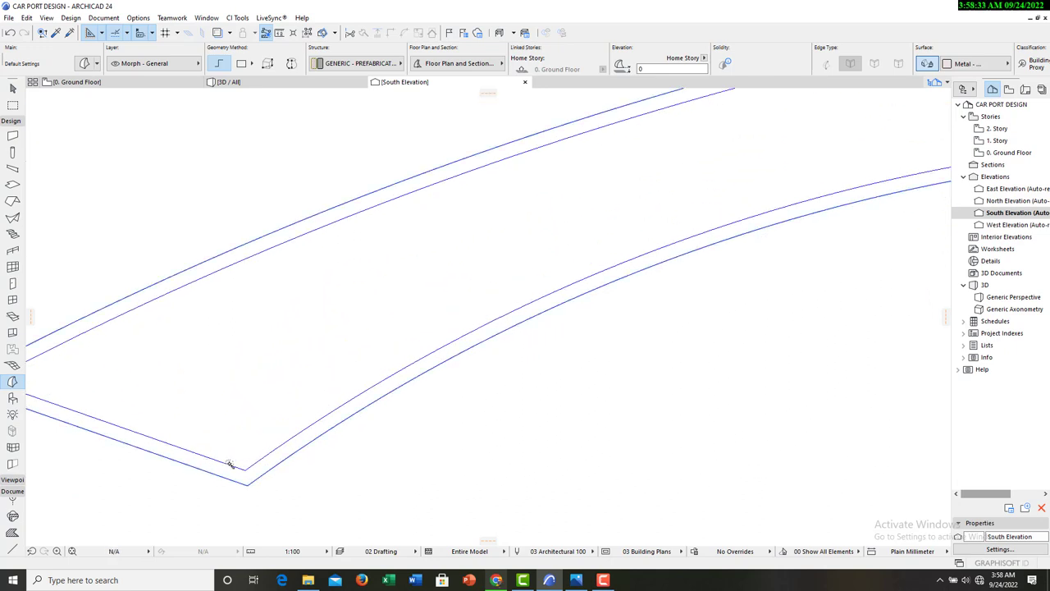
click(230, 464)
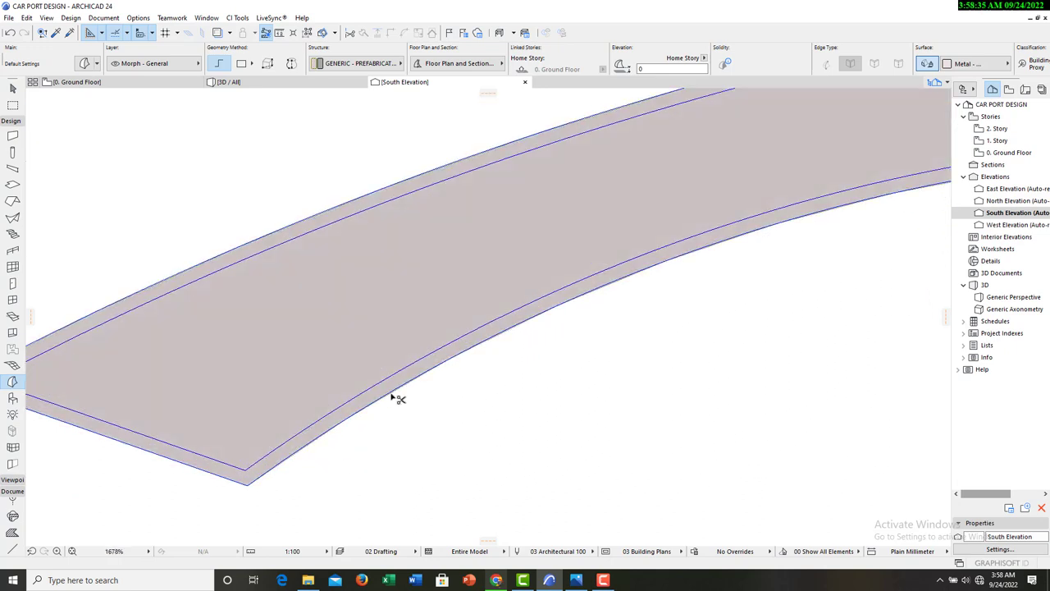
key(ctrl+z)
scroll(370, 346, down, 4)
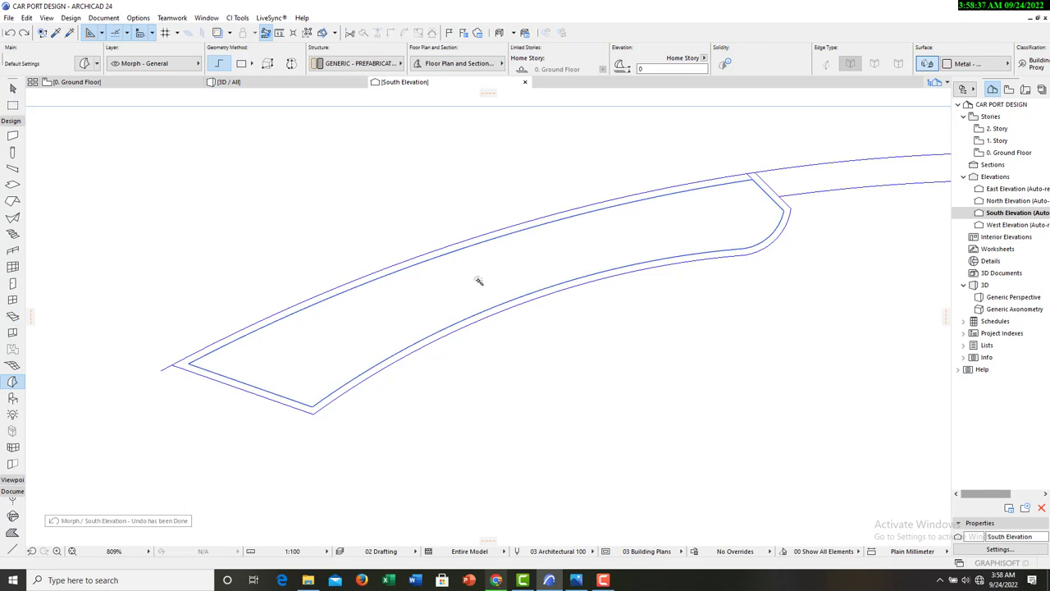
click(564, 286)
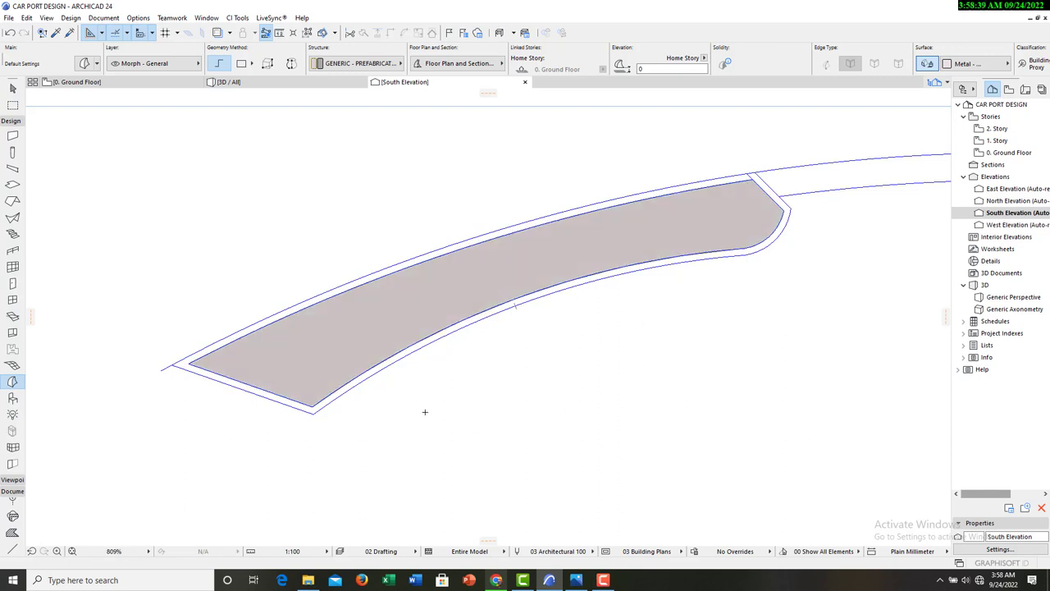
key(Escape)
Extend the copied bracket's inner lower arc to the outer sloped end line with Adjust.
scroll(311, 410, up, 5)
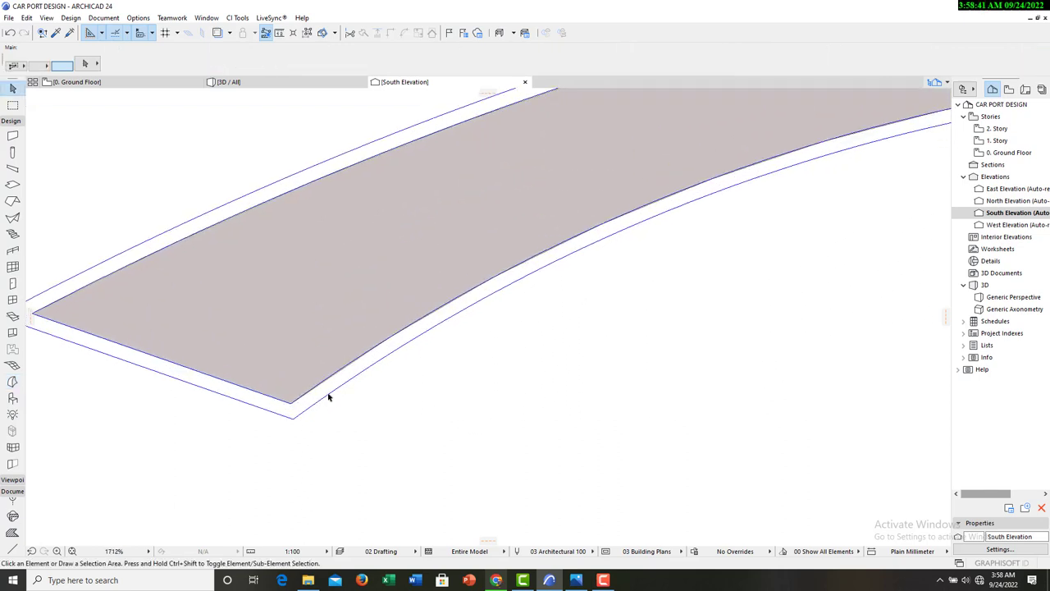
click(351, 353)
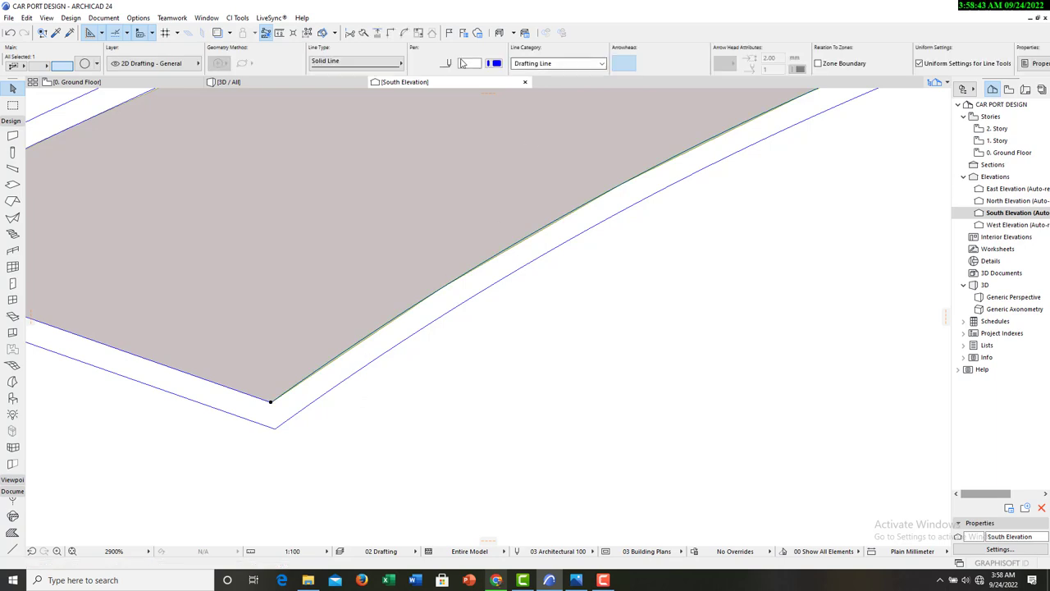
click(377, 33)
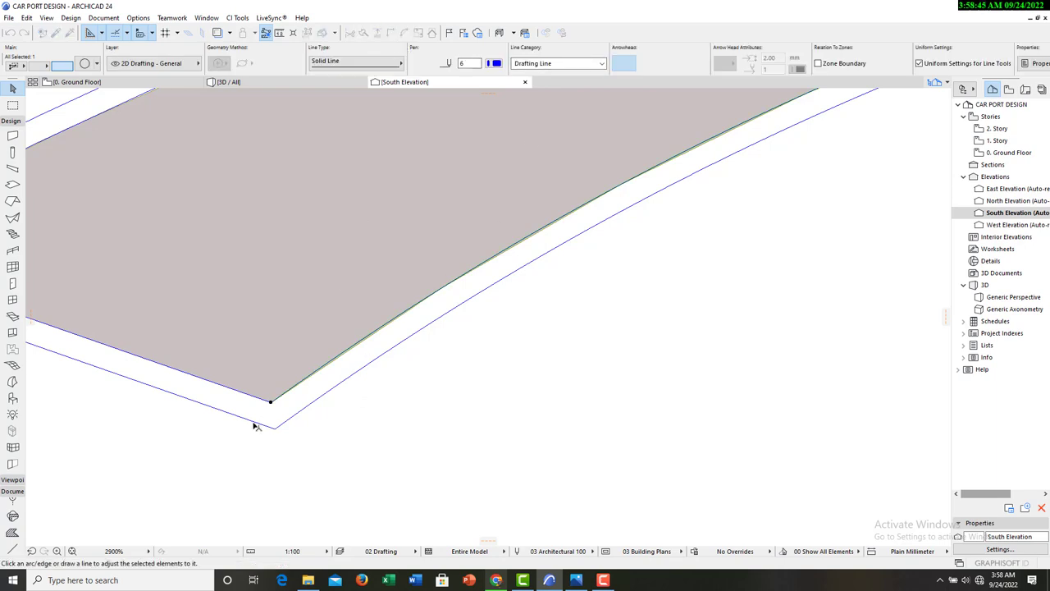
click(256, 425)
scroll(347, 434, down, 6)
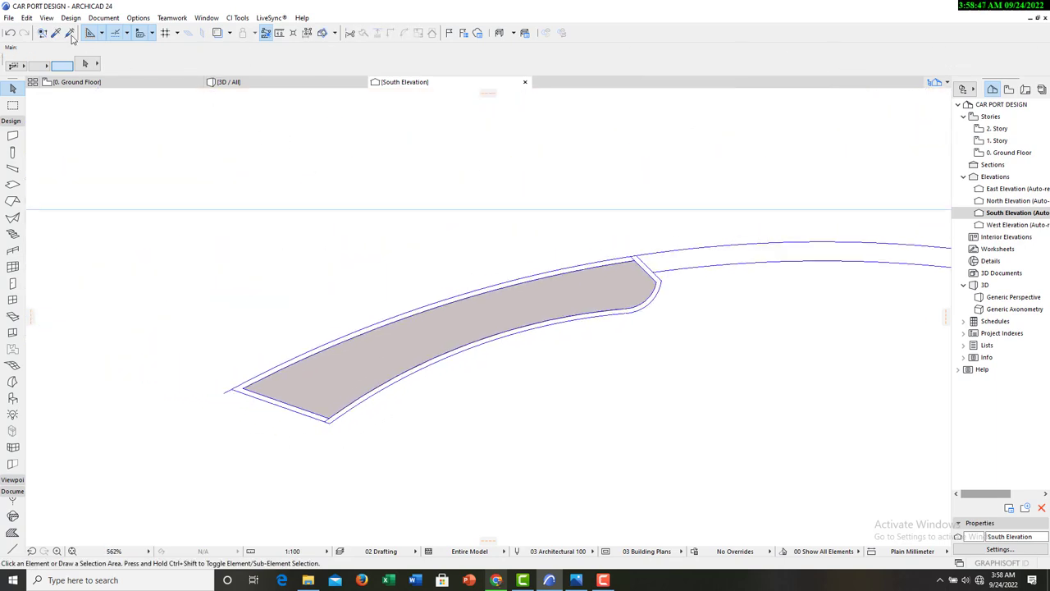
Create morph faces from the two bracket border strips, one along the upper arc and sloped end, the other along the lower arc and nose.
click(70, 33)
click(389, 352)
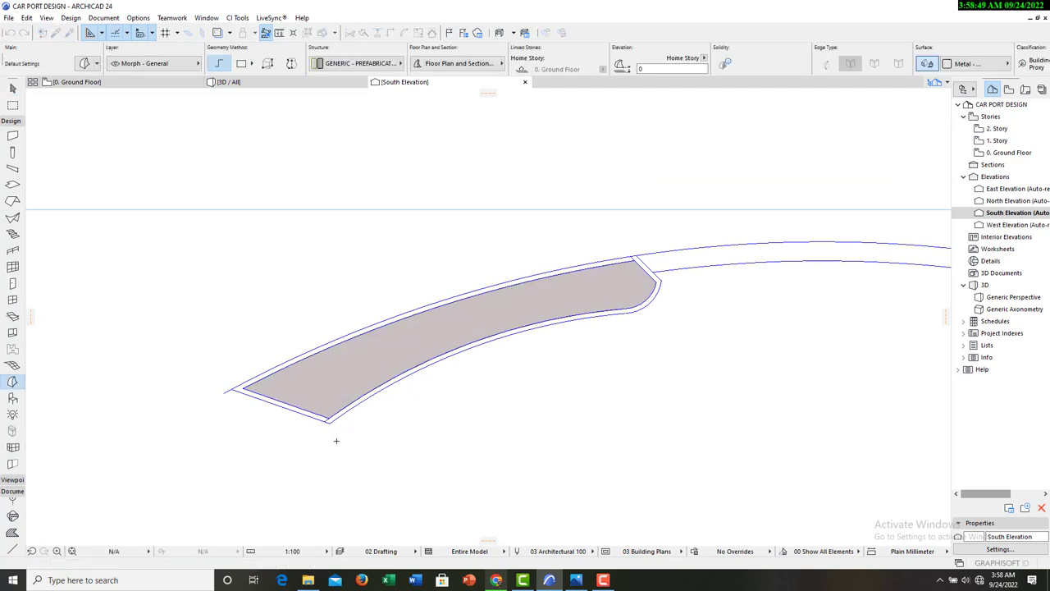
scroll(295, 425, up, 6)
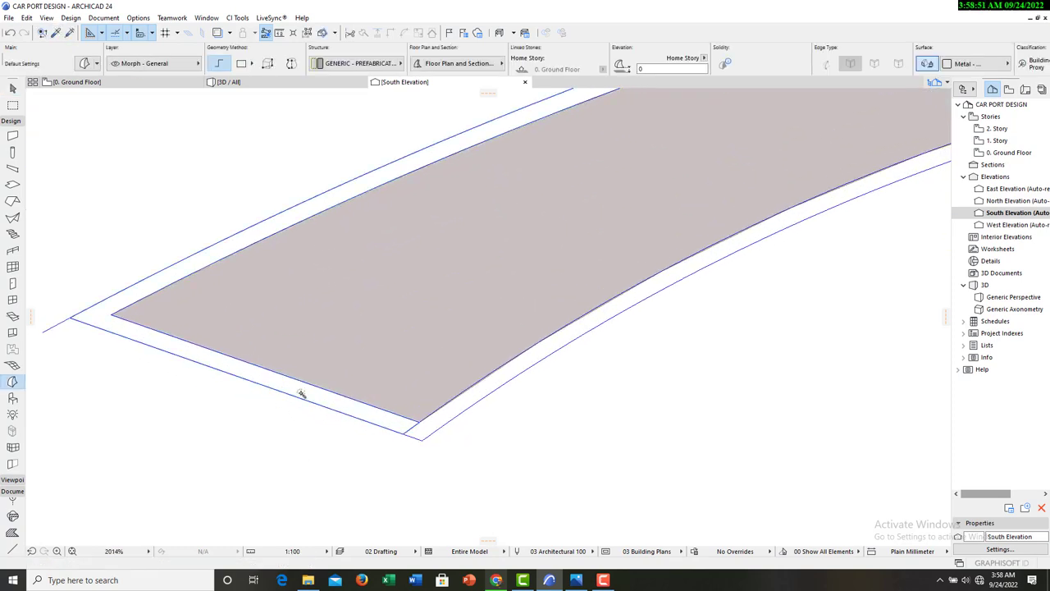
click(375, 430)
scroll(391, 476, down, 4)
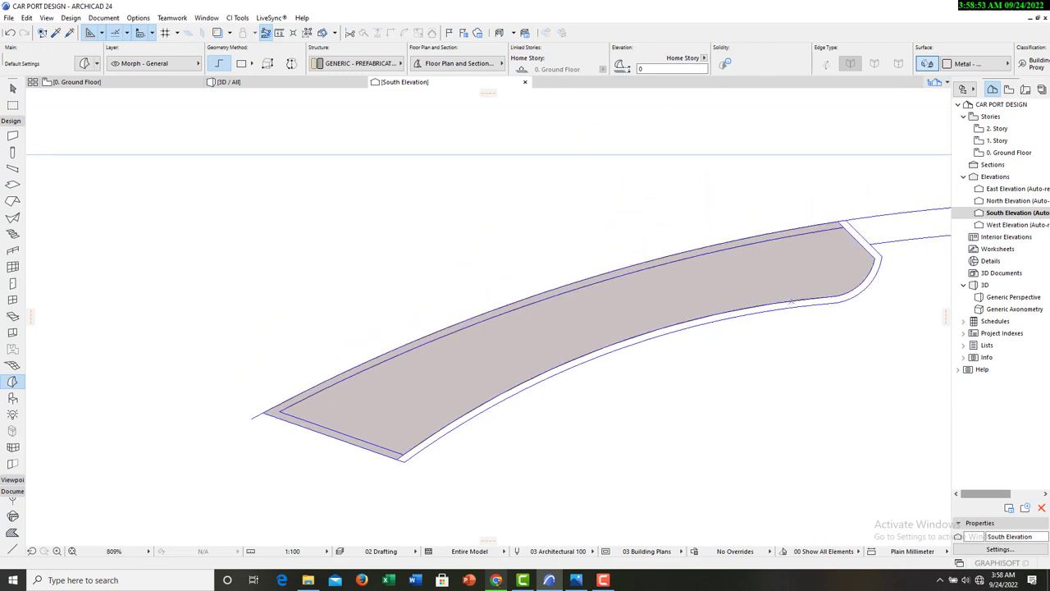
scroll(890, 254, up, 4)
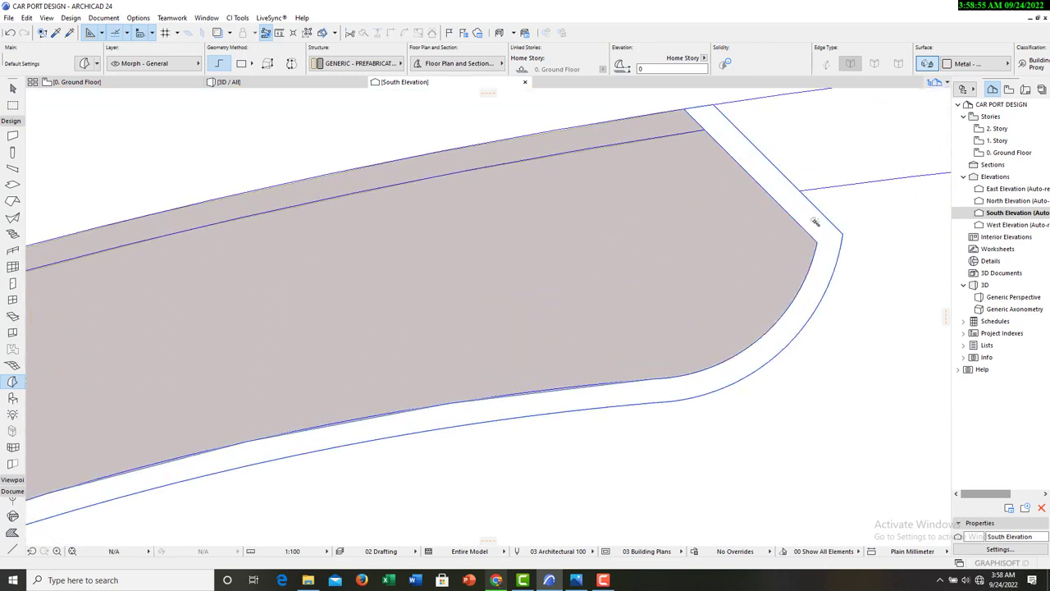
scroll(584, 316, down, 5)
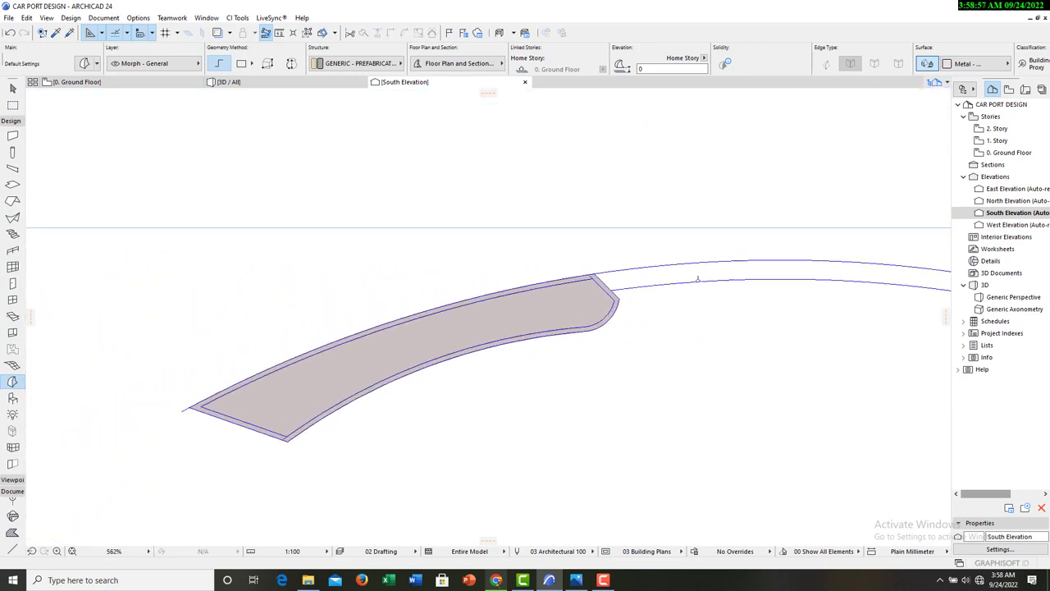
Create a morph face filling the curved beam outline beside the copied bracket with the Magic Wand.
scroll(660, 294, up, 2)
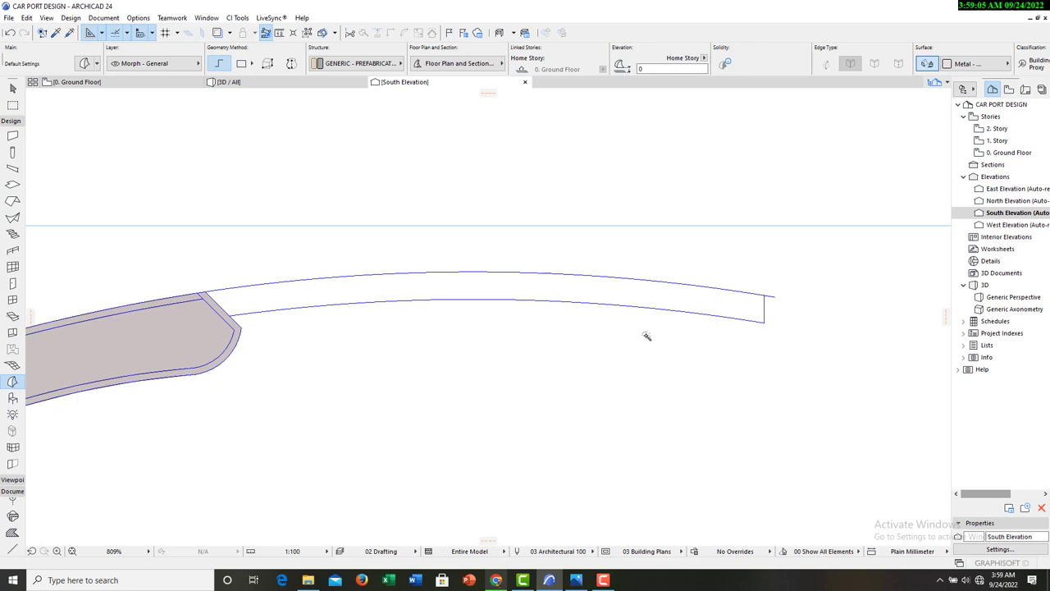
click(527, 288)
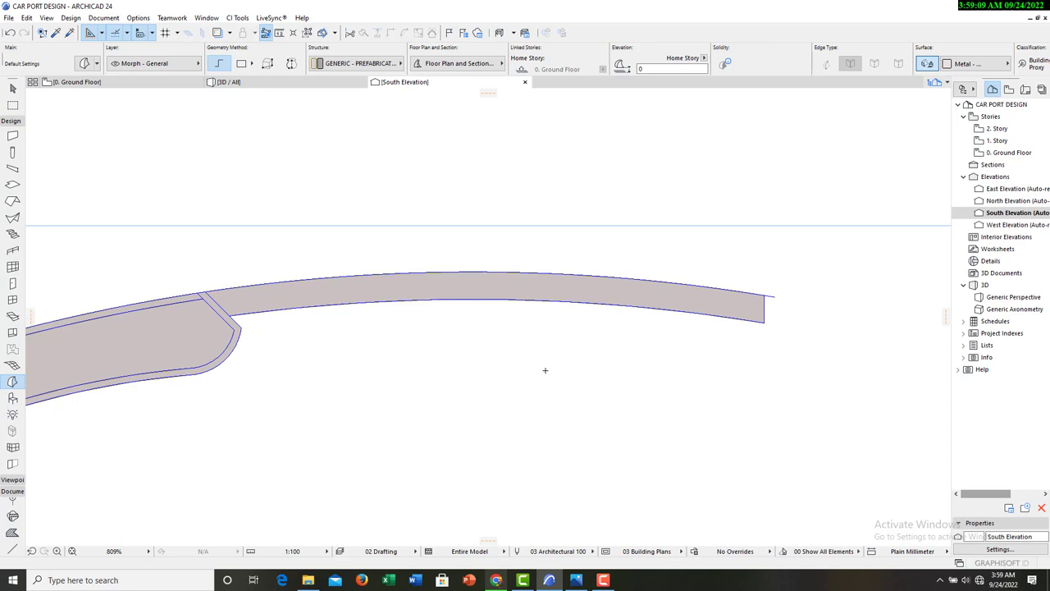
key(Escape)
scroll(597, 255, down, 4)
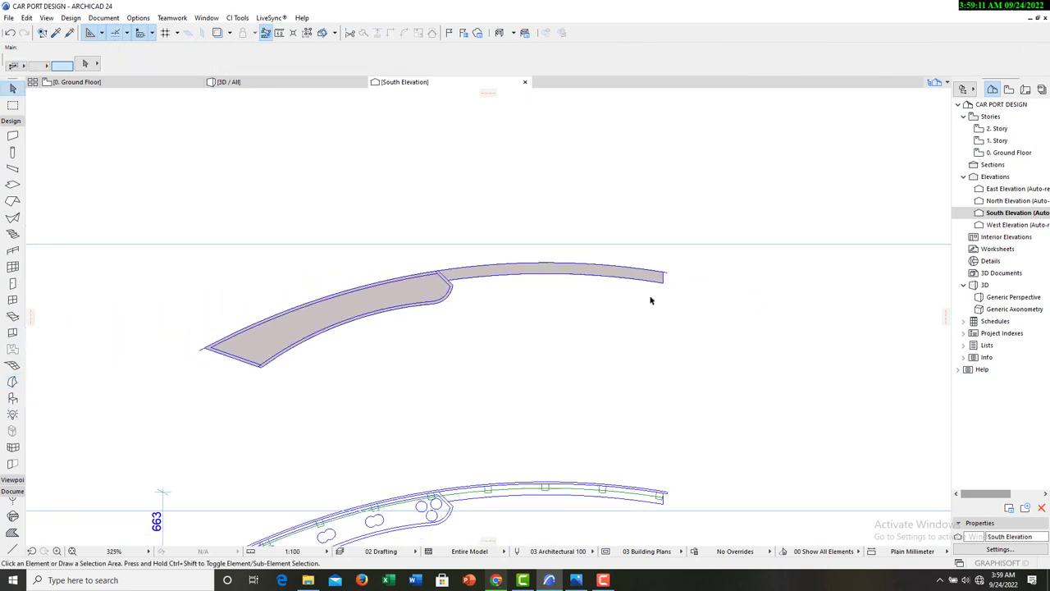
Move the bracket's inner face, both border strips and the beam morph together from the bracket's lower corner onto the matching corner in the drafted elevation.
click(309, 324)
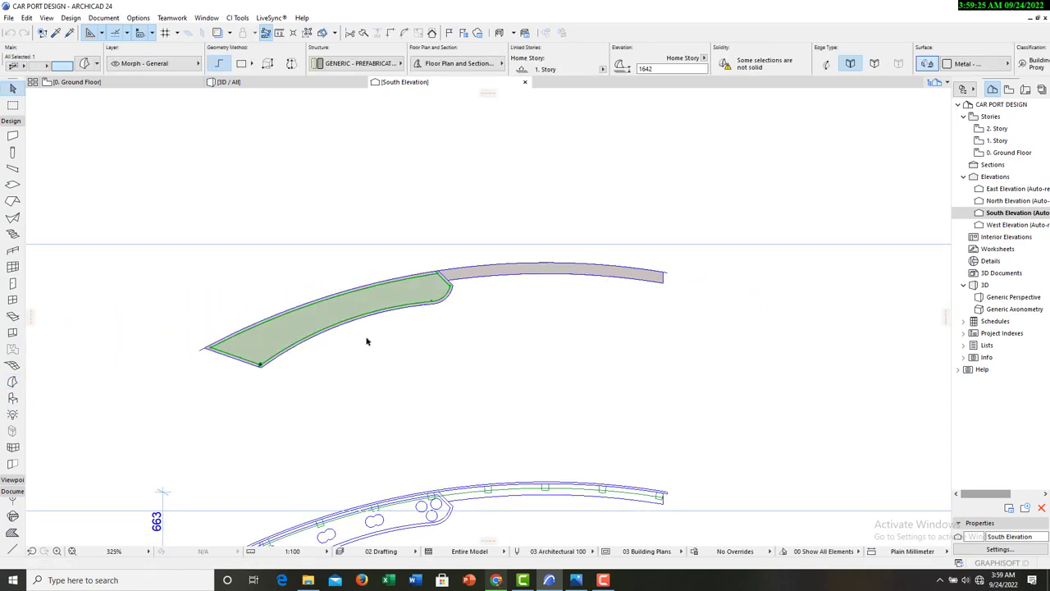
scroll(229, 345, up, 5)
scroll(187, 374, up, 2)
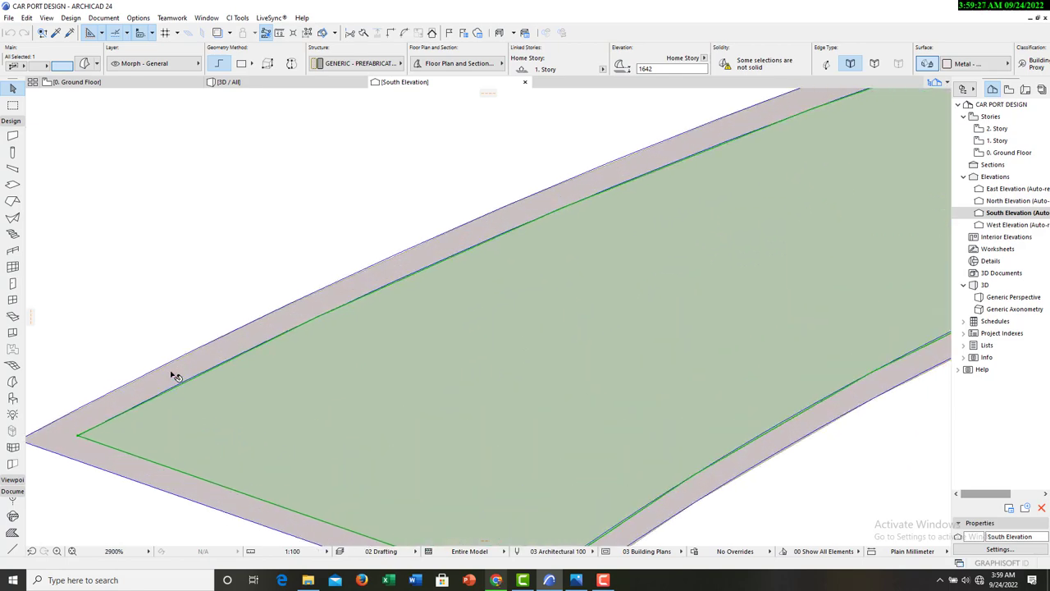
shift+middle_drag(176, 377, 289, 395)
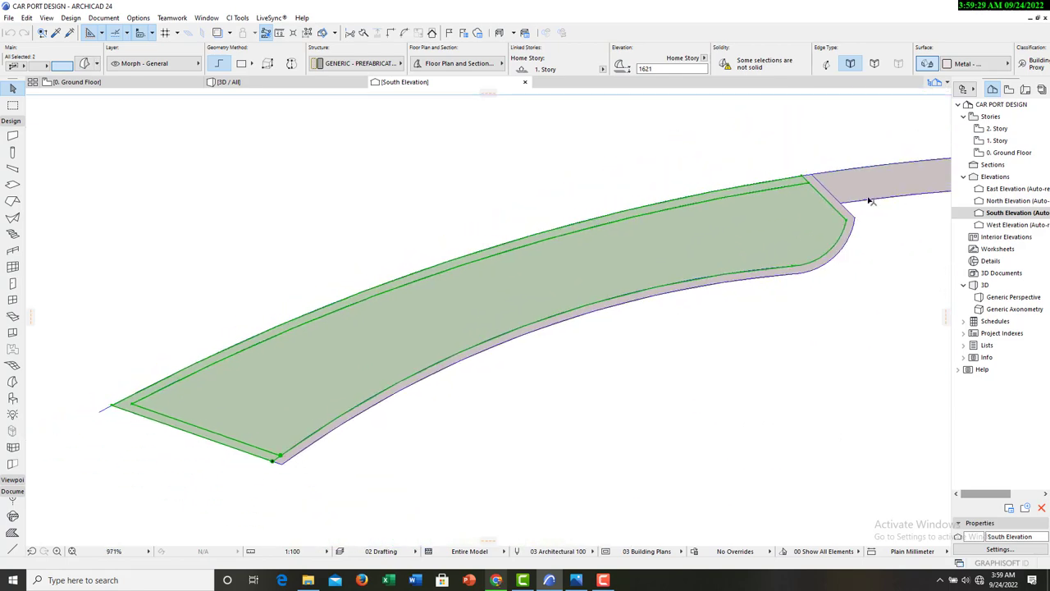
scroll(870, 201, up, 4)
shift+click(799, 211)
shift+click(825, 178)
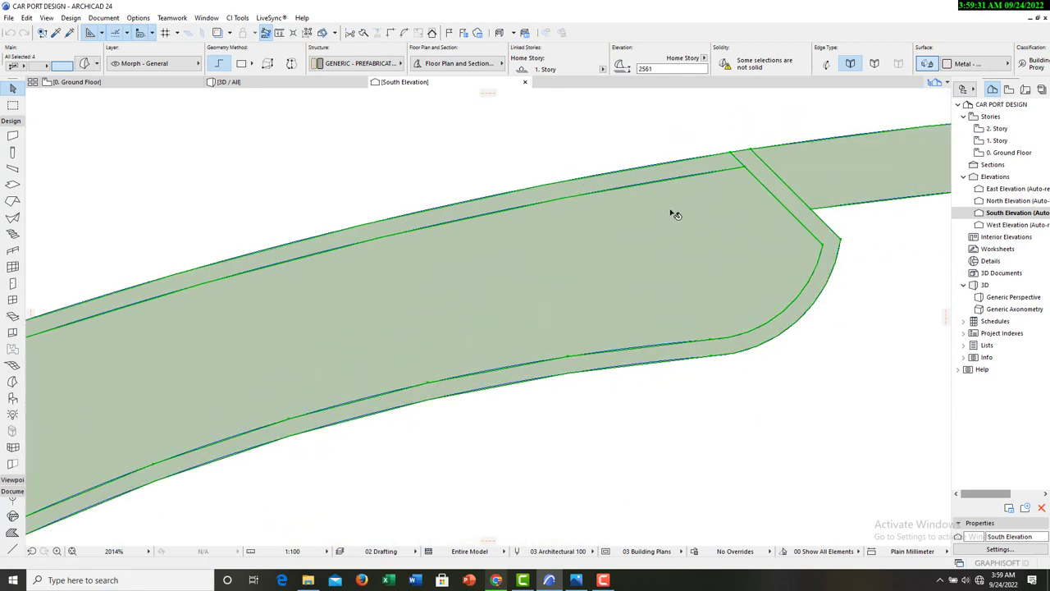
scroll(674, 214, down, 10)
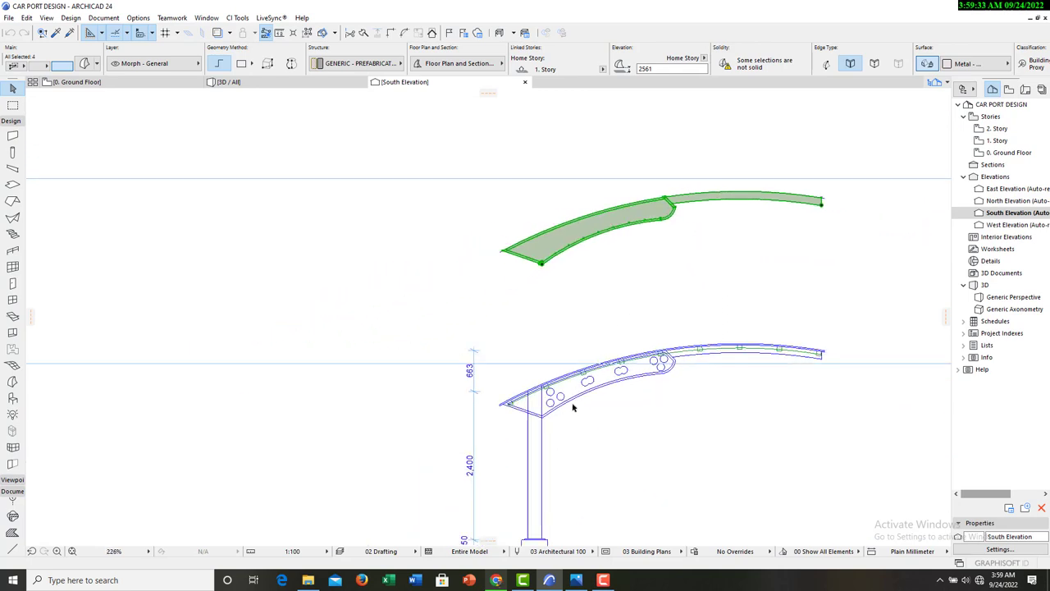
right_click(416, 230)
mouse_move(474, 358)
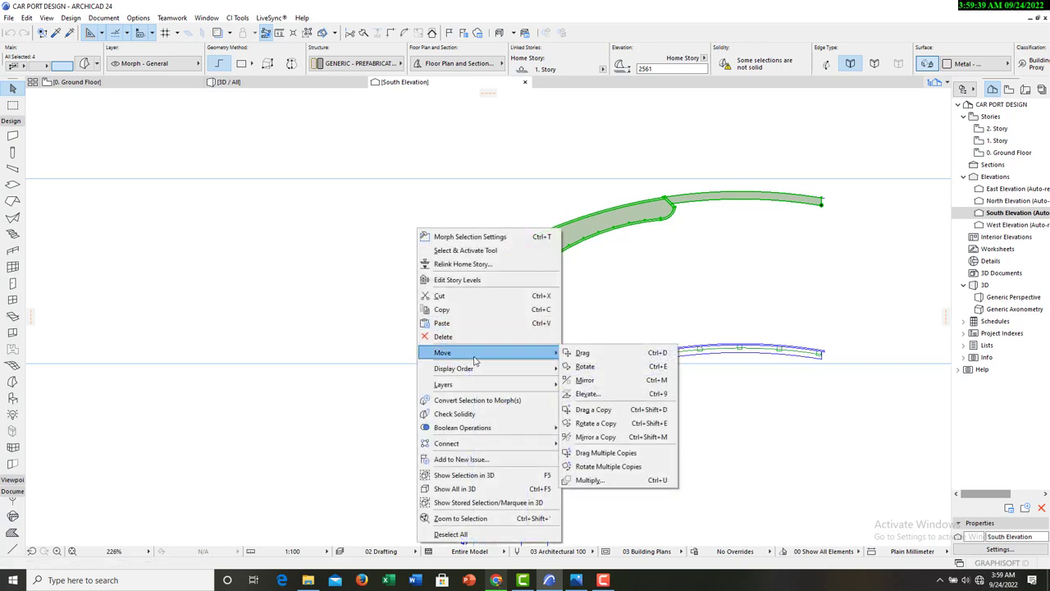
click(587, 357)
scroll(546, 265, up, 6)
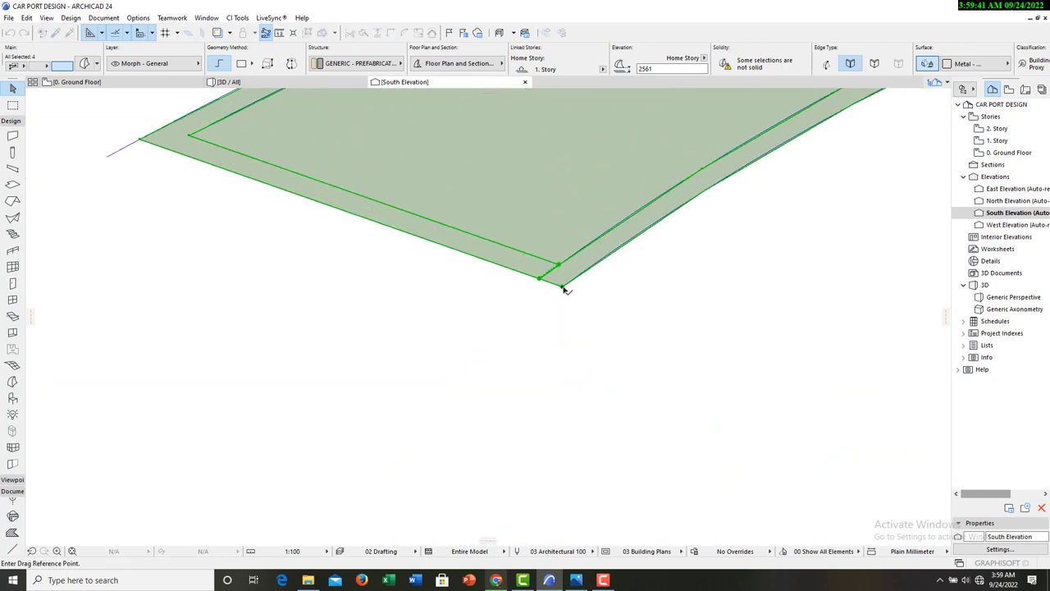
click(566, 290)
scroll(558, 328, down, 8)
scroll(584, 292, up, 5)
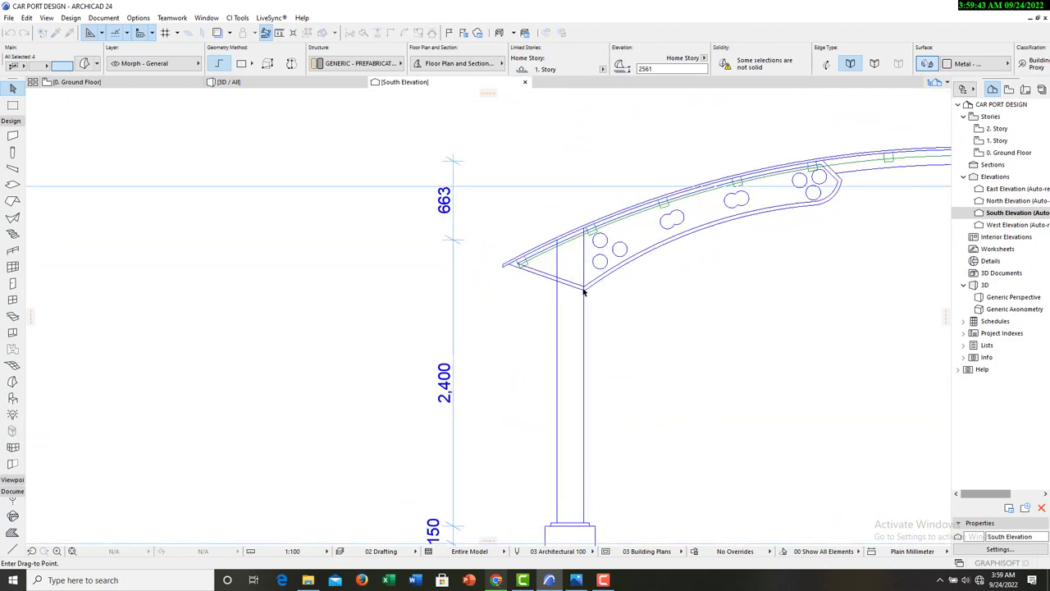
scroll(584, 291, up, 5)
click(603, 303)
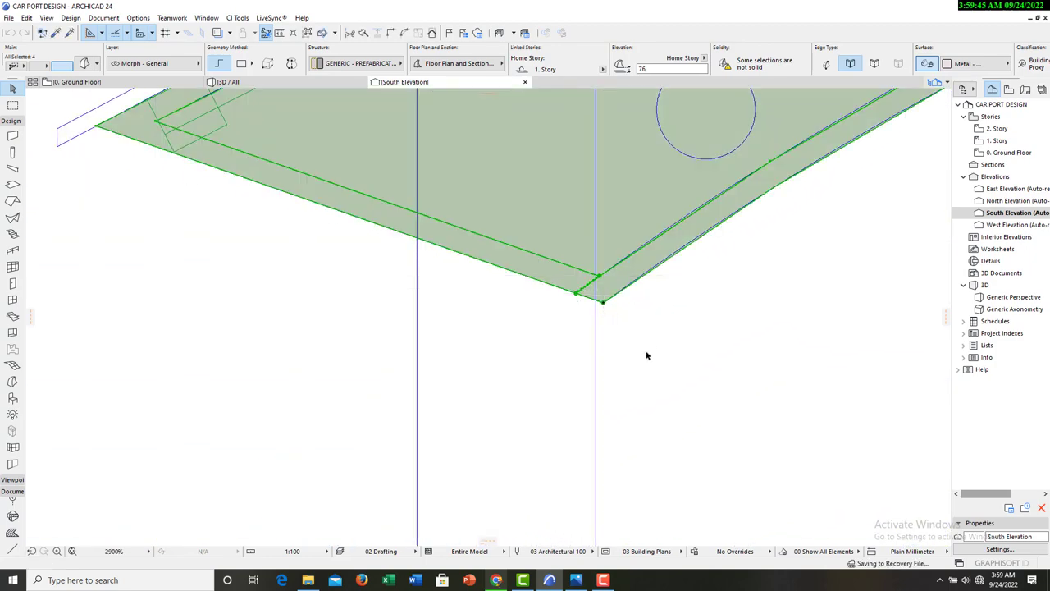
scroll(432, 366, down, 10)
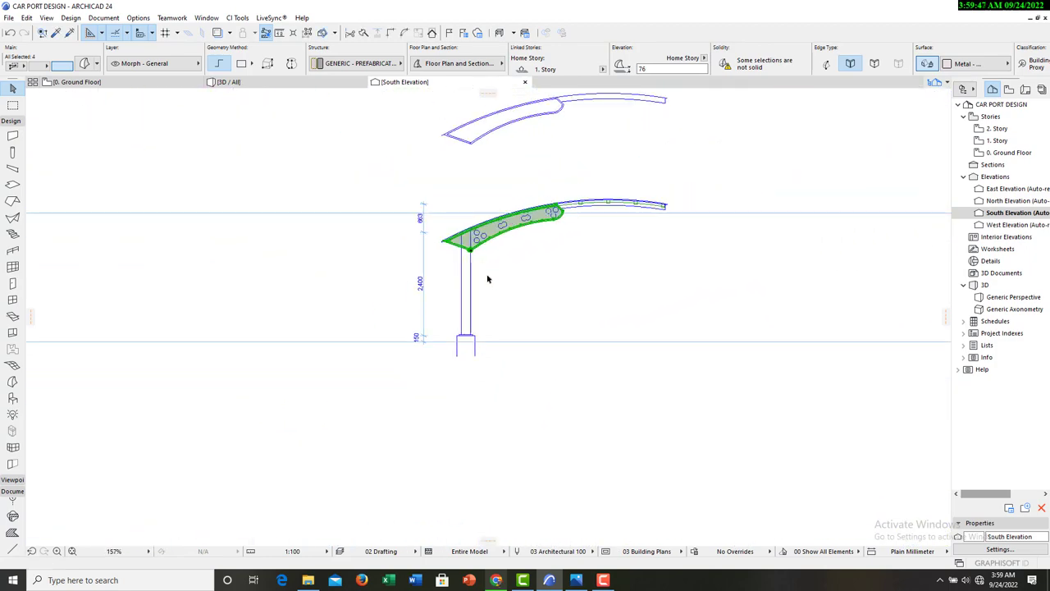
Move the four bracket and beam morphs from the drafted footing's upper corner to the matching corner of the modelled footing.
right_click(492, 271)
mouse_move(557, 380)
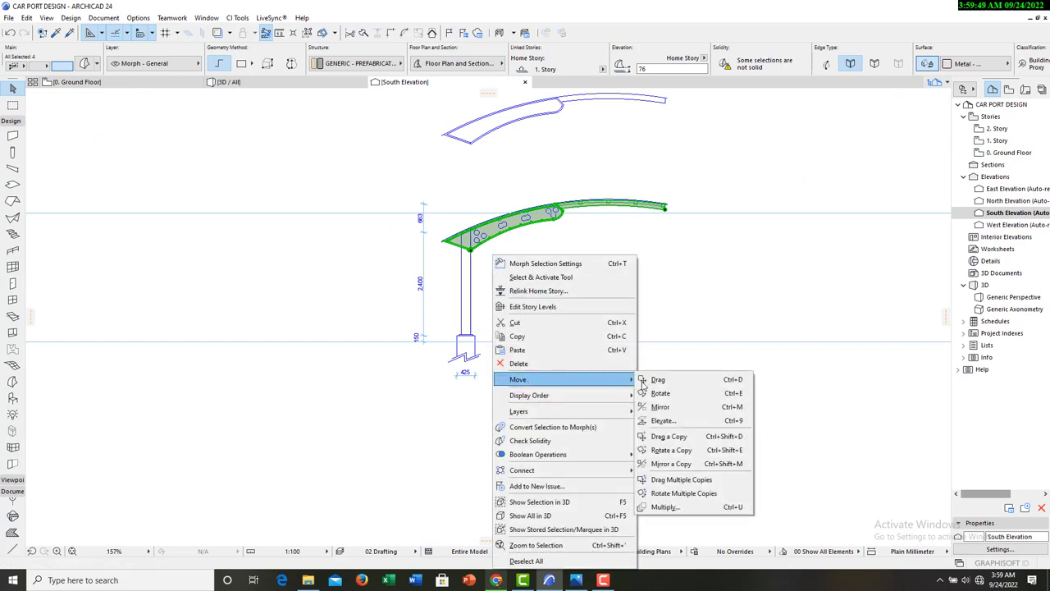
click(669, 380)
scroll(506, 375, up, 10)
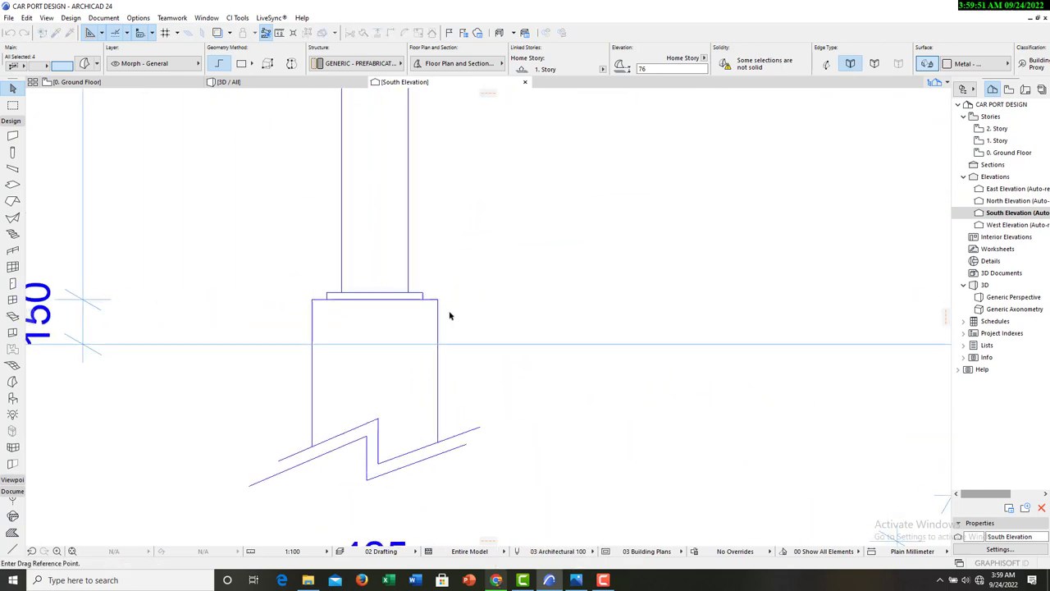
click(428, 290)
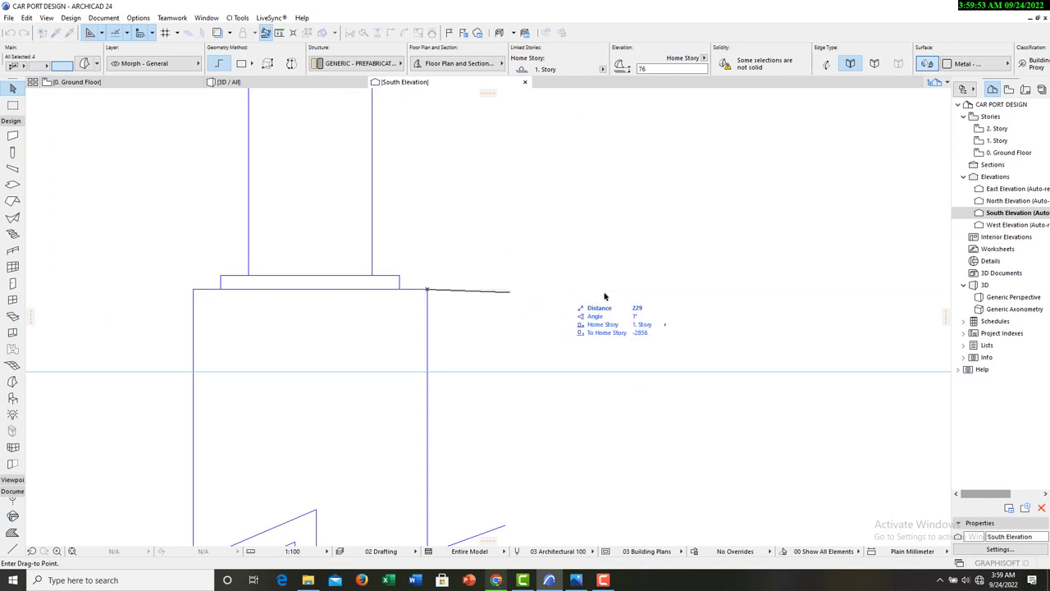
scroll(682, 358, down, 10)
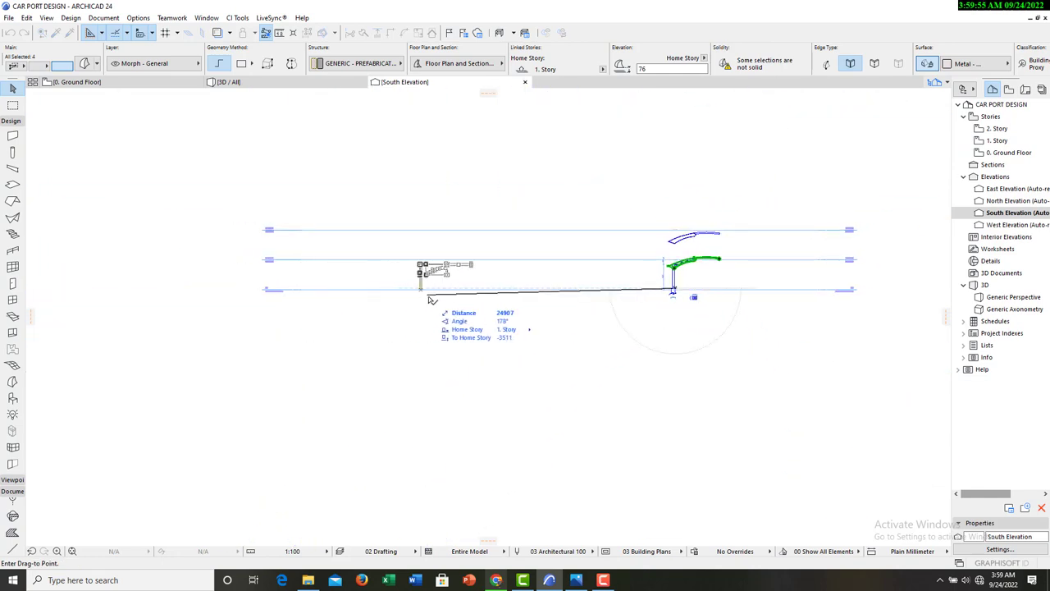
scroll(417, 291, up, 10)
scroll(417, 291, up, 5)
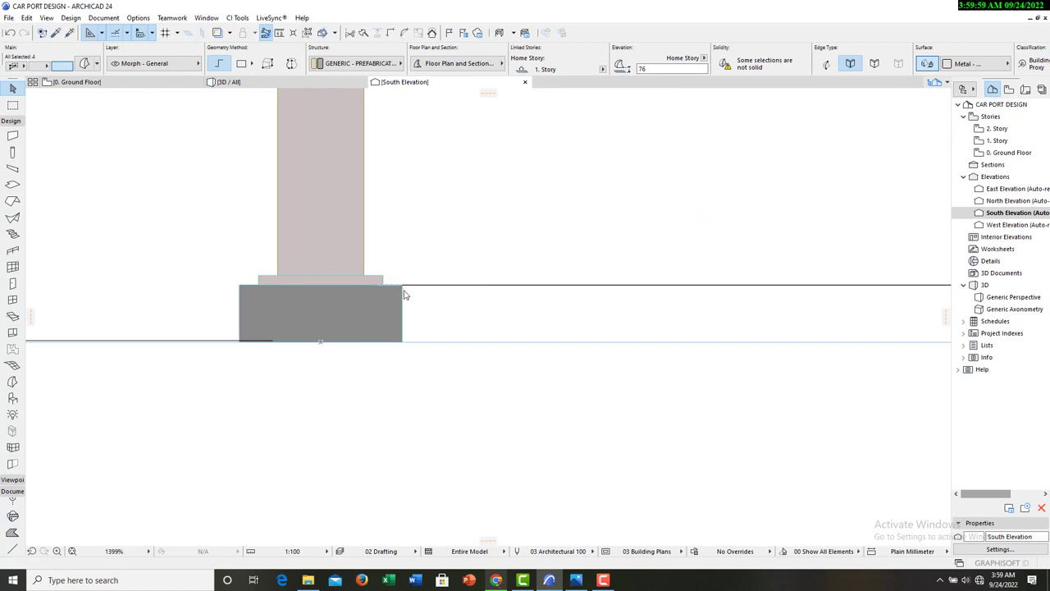
click(404, 290)
scroll(447, 386, down, 5)
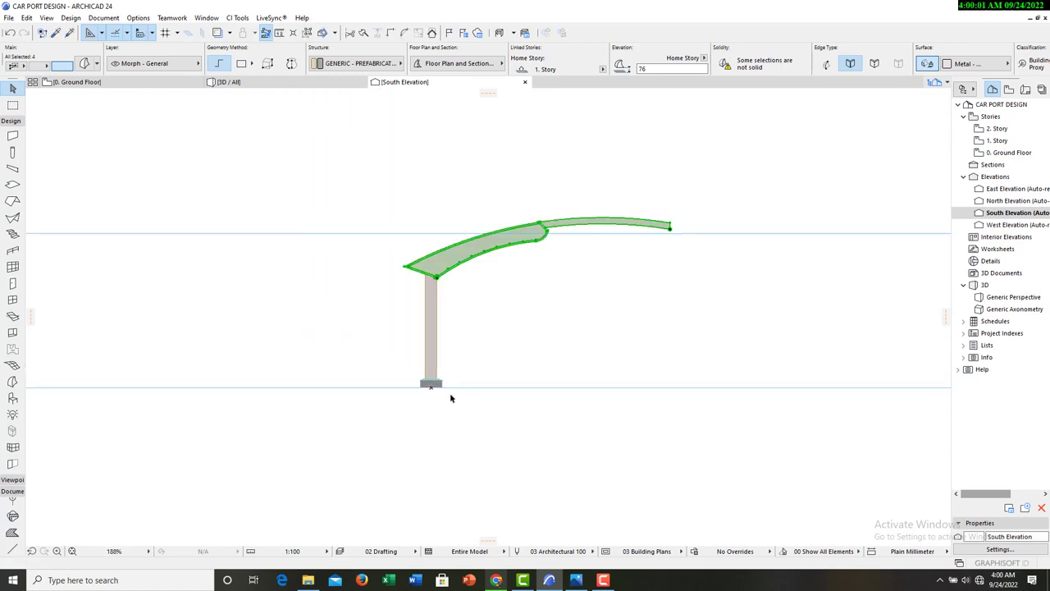
scroll(345, 368, down, 2)
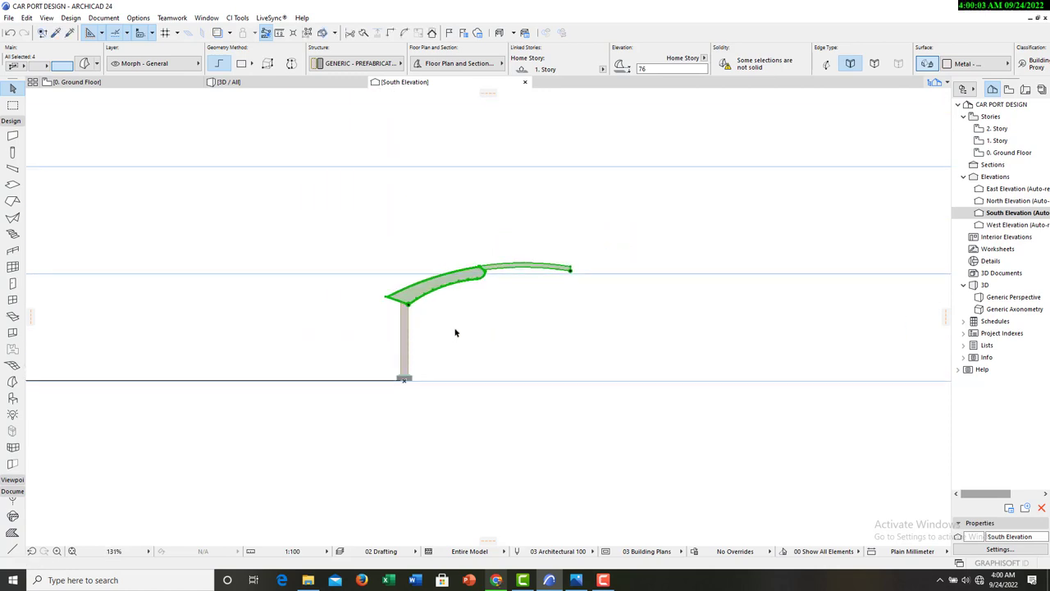
click(455, 332)
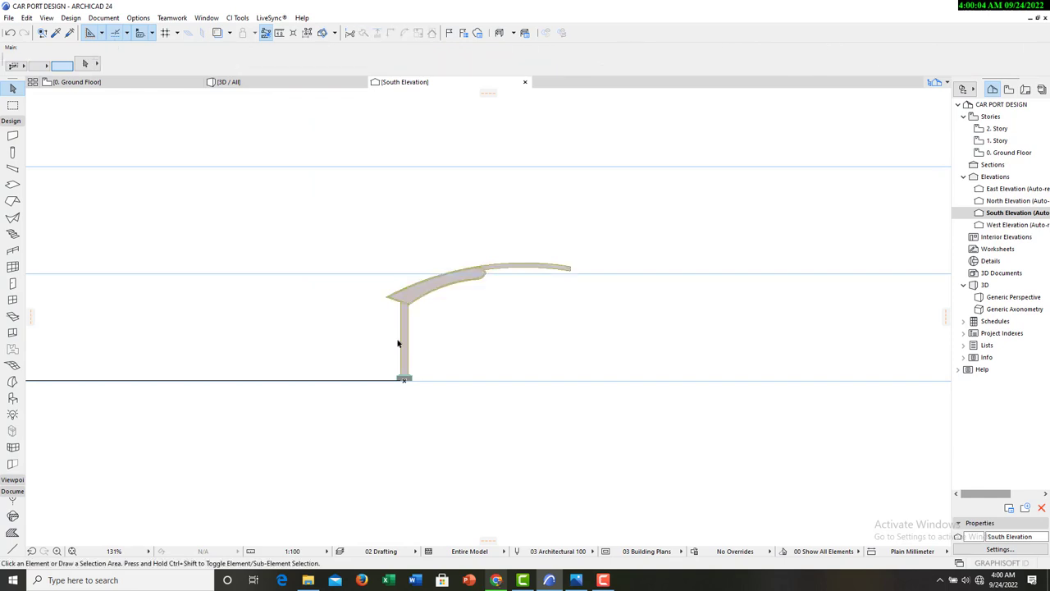
In the 3D view, extrude the bracket's inner morph face perpendicularly by 50 mm.
click(229, 82)
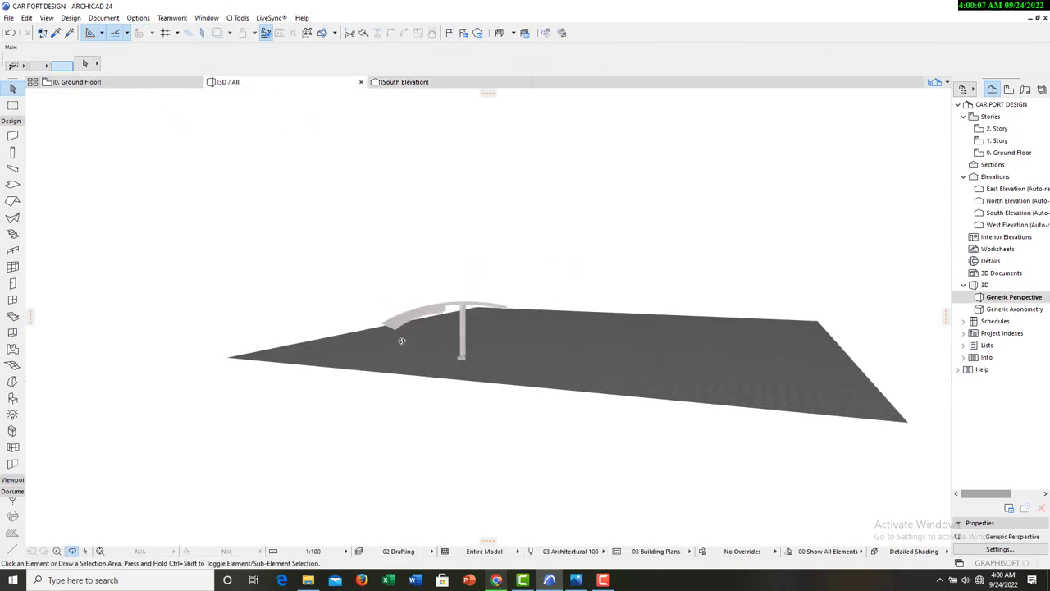
scroll(402, 337, up, 1)
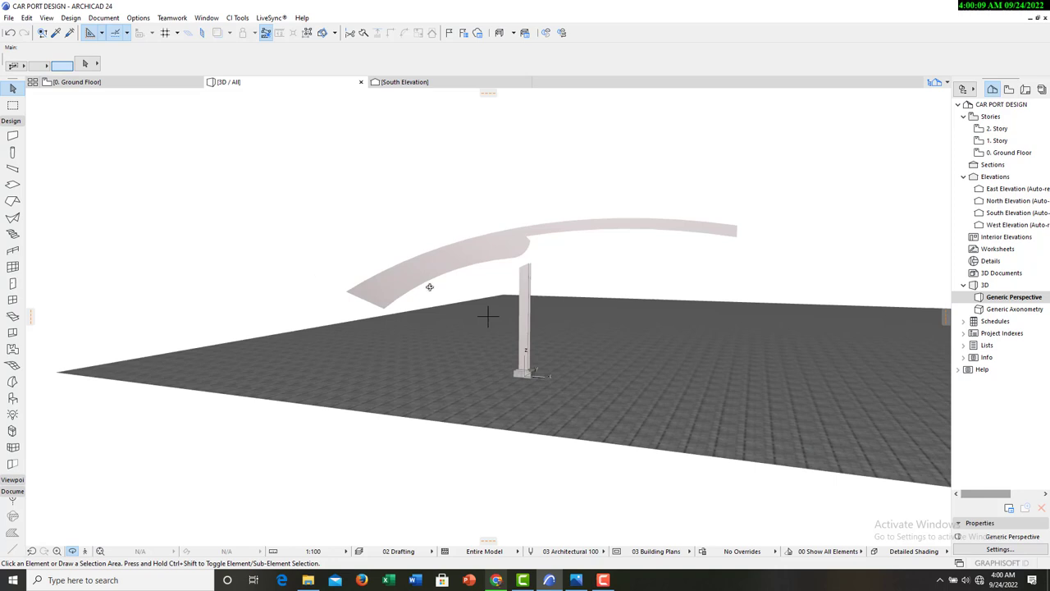
shift+middle_drag(429, 286, 235, 319)
click(235, 328)
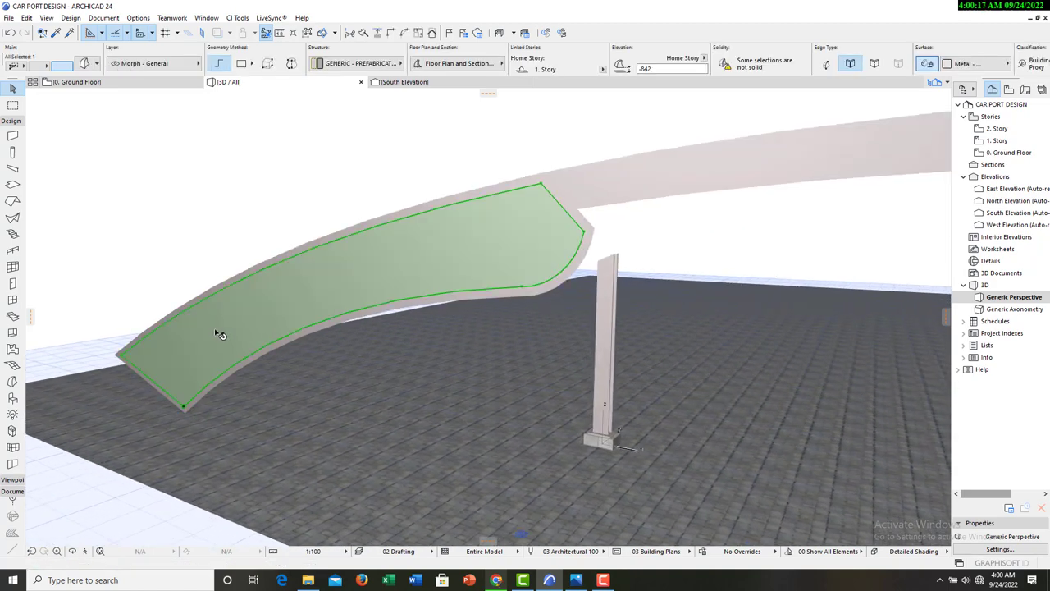
click(220, 333)
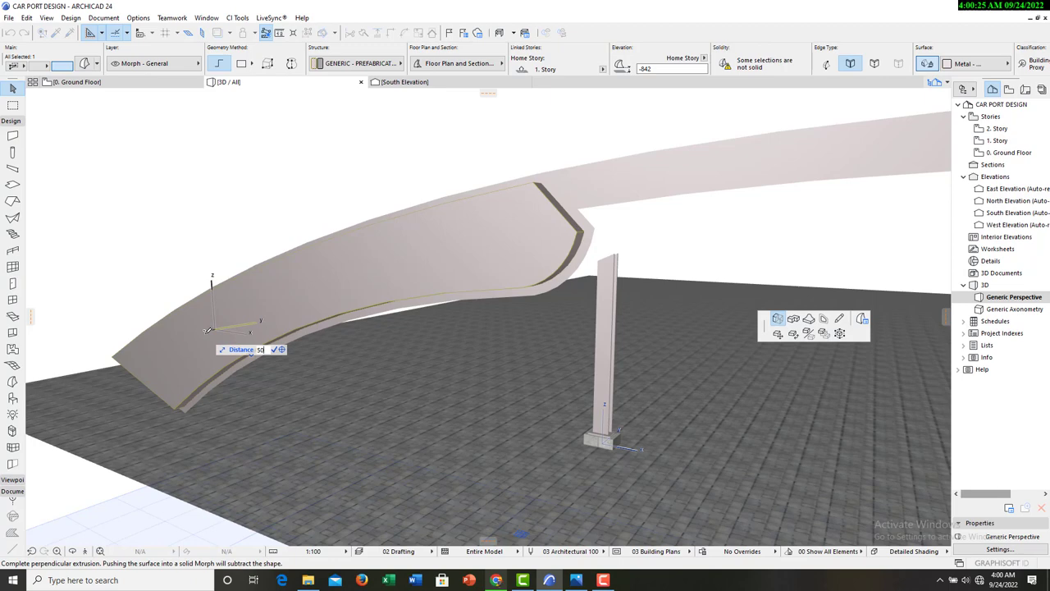
click(209, 330)
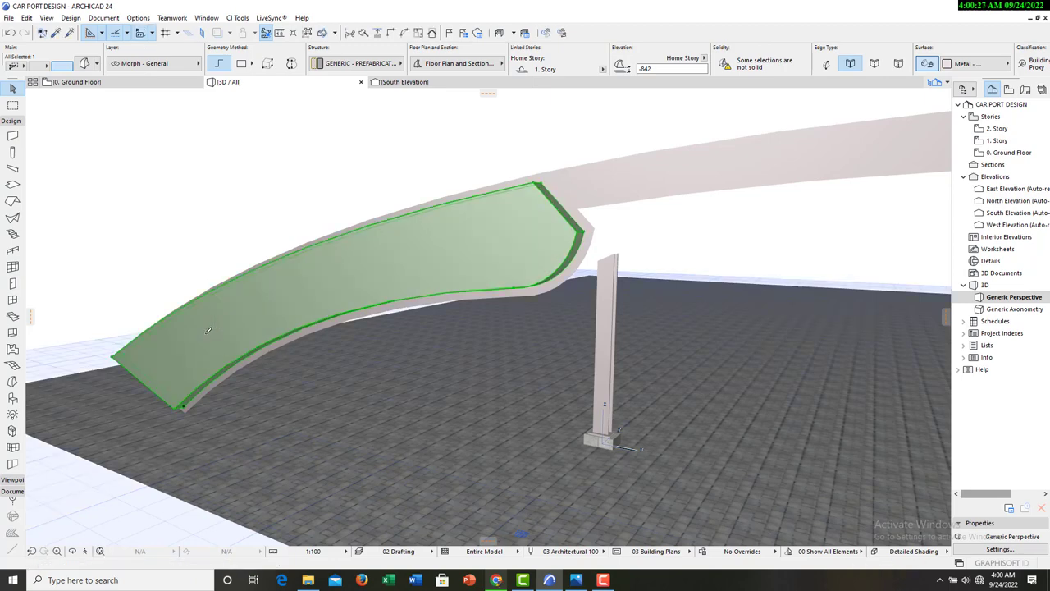
shift+middle_drag(448, 365, 401, 332)
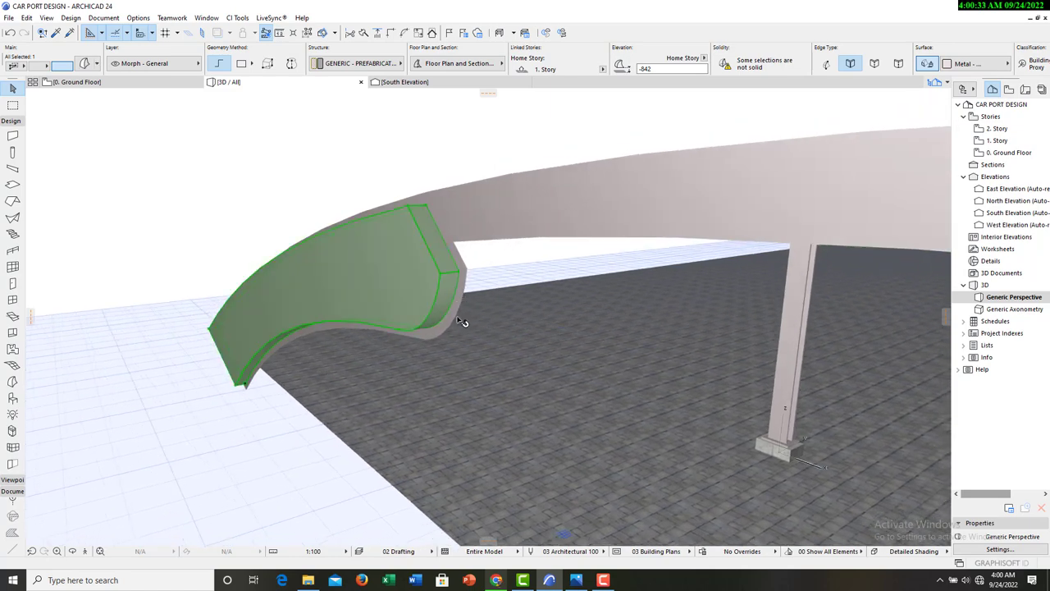
Select both bracket border strips and extrude the one along the upper arc and sloped end by 25 mm from the rear side.
click(467, 278)
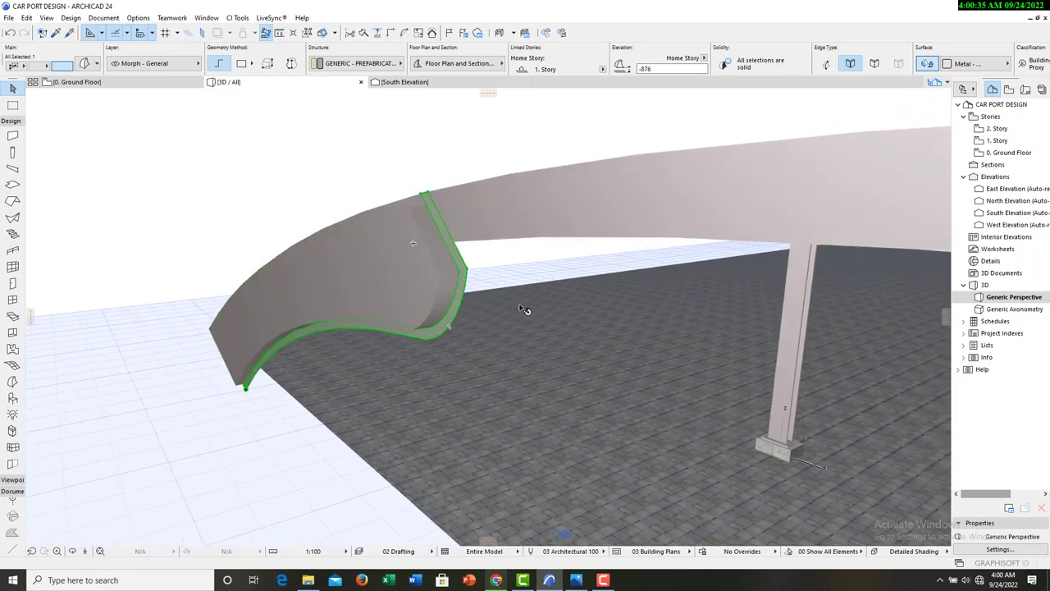
shift+middle_drag(518, 310, 279, 307)
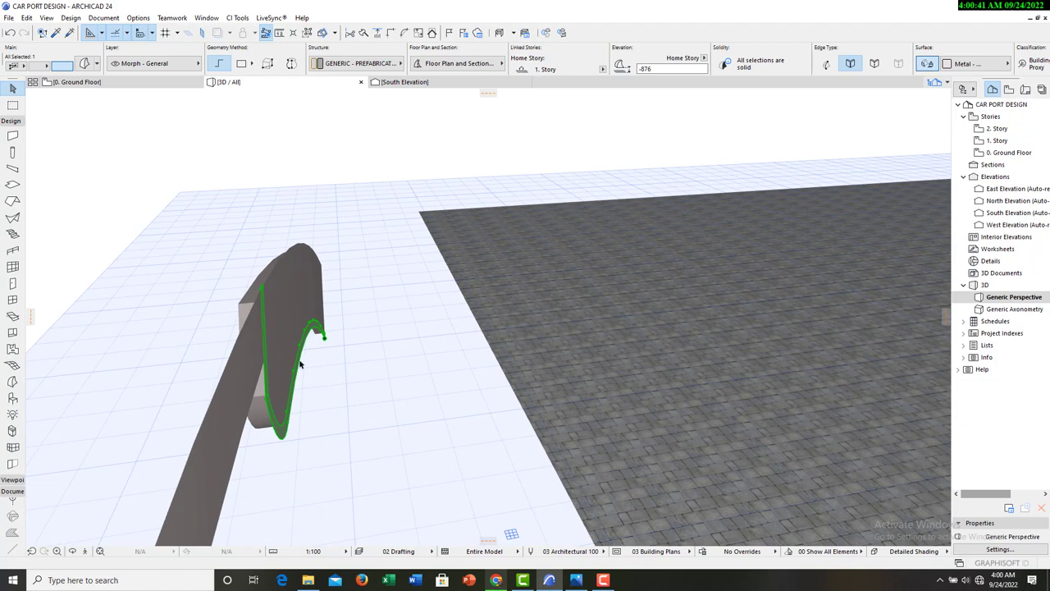
shift+middle_drag(300, 365, 230, 306)
shift+middle_drag(443, 323, 406, 370)
shift+click(406, 370)
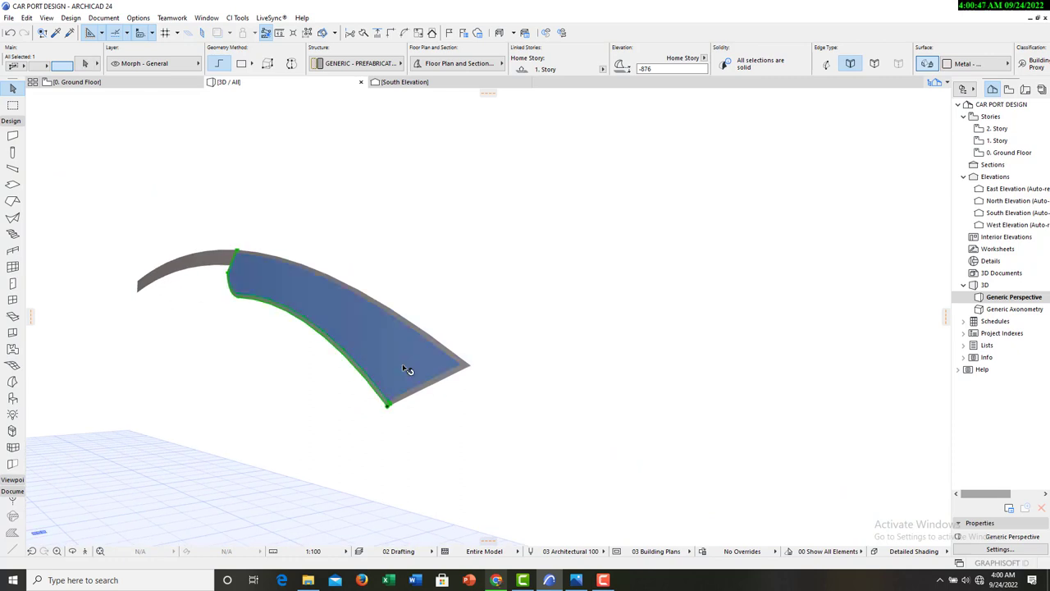
scroll(461, 376, up, 5)
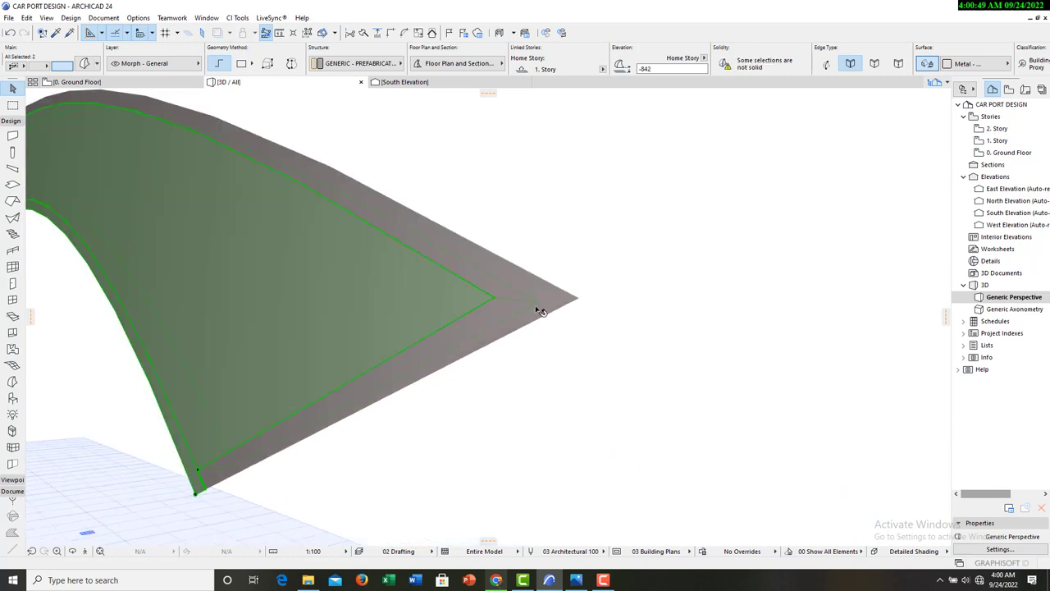
shift+click(515, 336)
shift+middle_drag(525, 361, 321, 347)
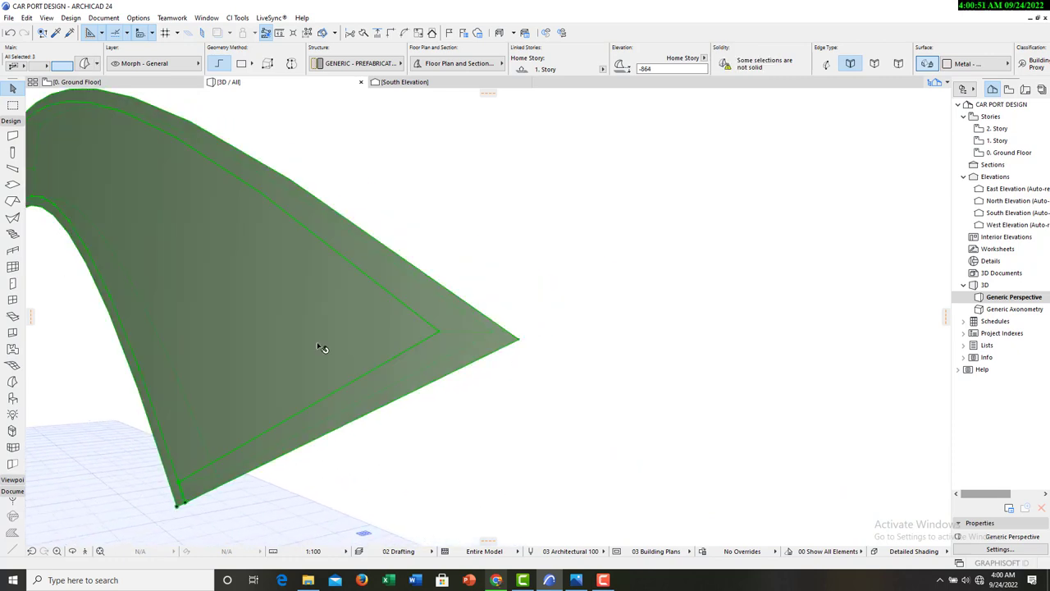
shift+click(292, 331)
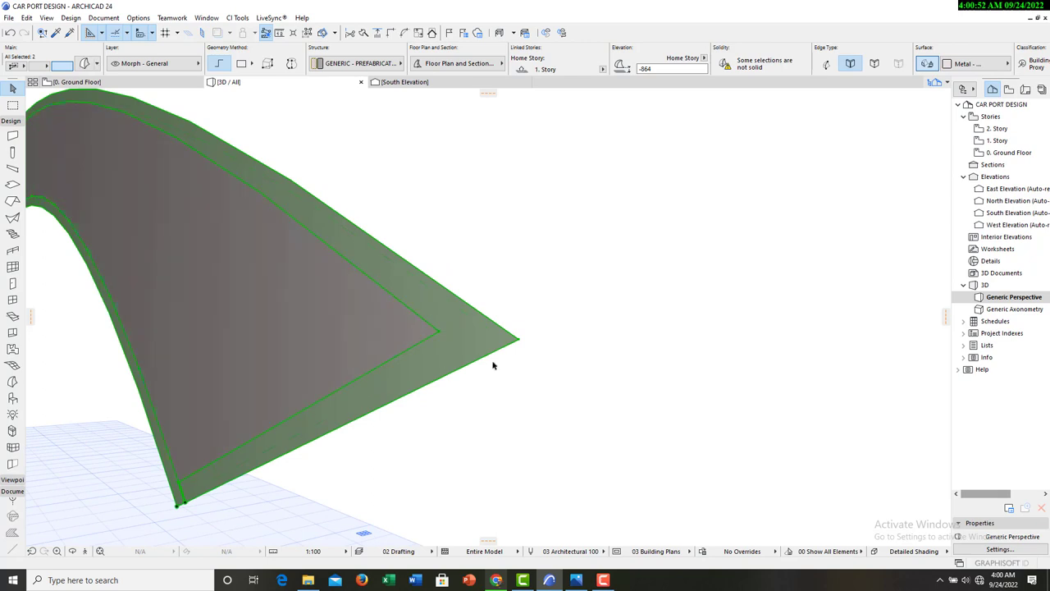
click(414, 294)
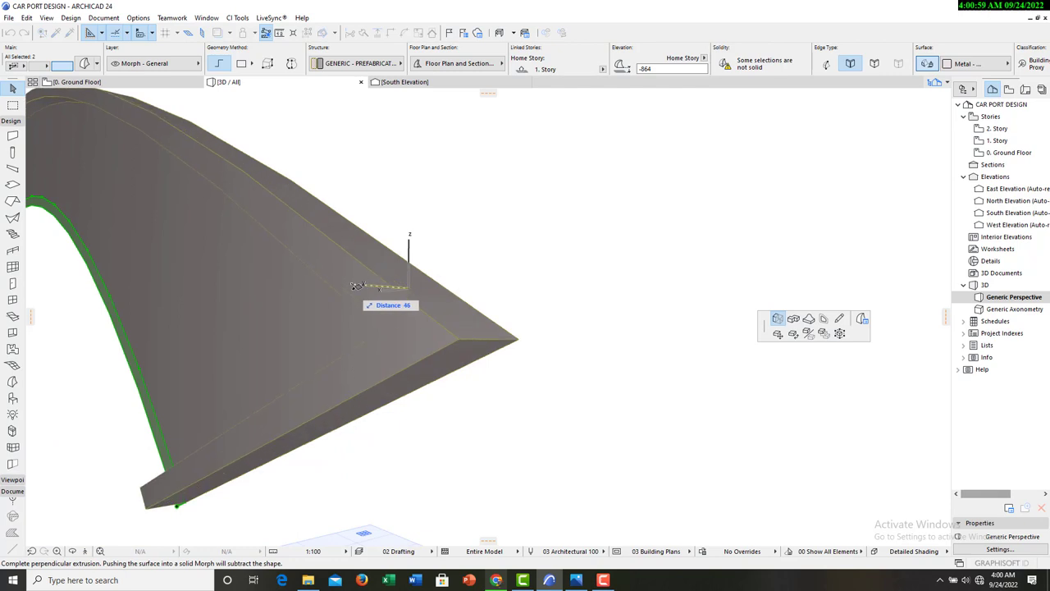
text(25)
key(Return)
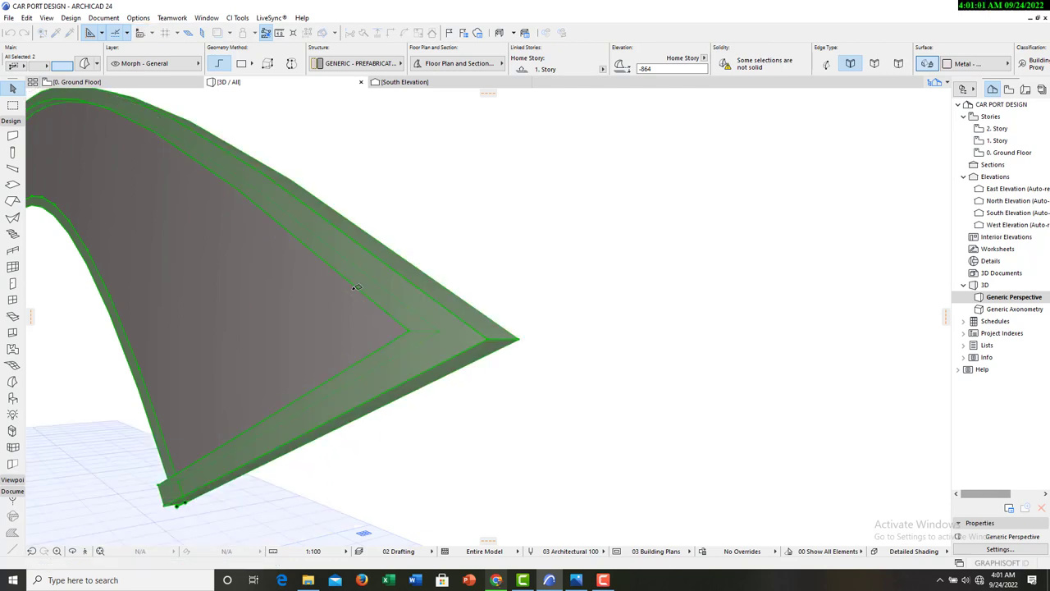
Extrude the bracket's border strip along the lower arc perpendicularly outward from the bracket's rear side.
shift+middle_drag(550, 266, 233, 437)
shift+middle_drag(185, 462, 235, 452)
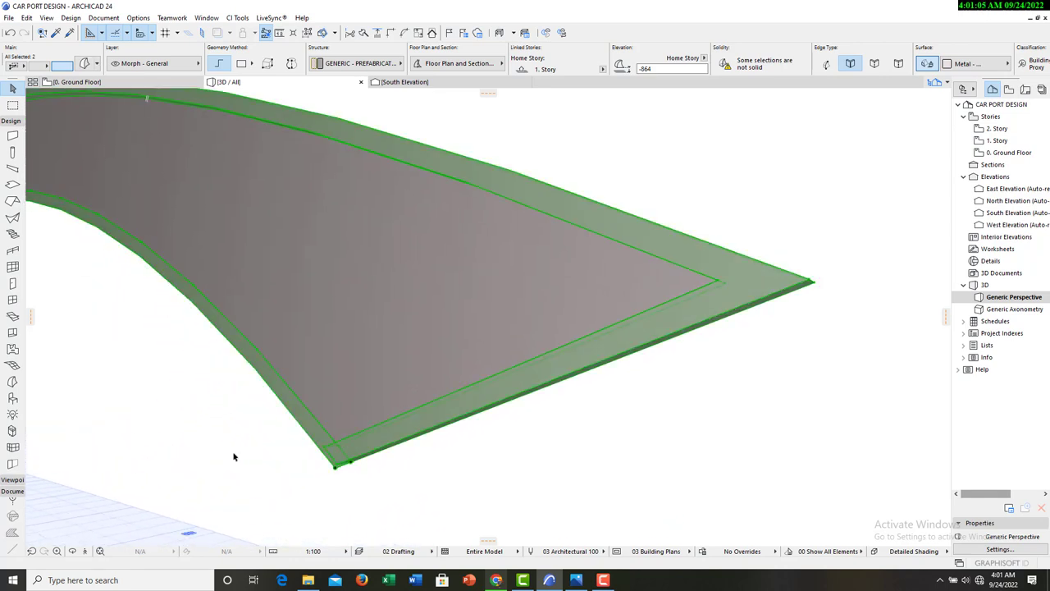
click(288, 429)
click(301, 421)
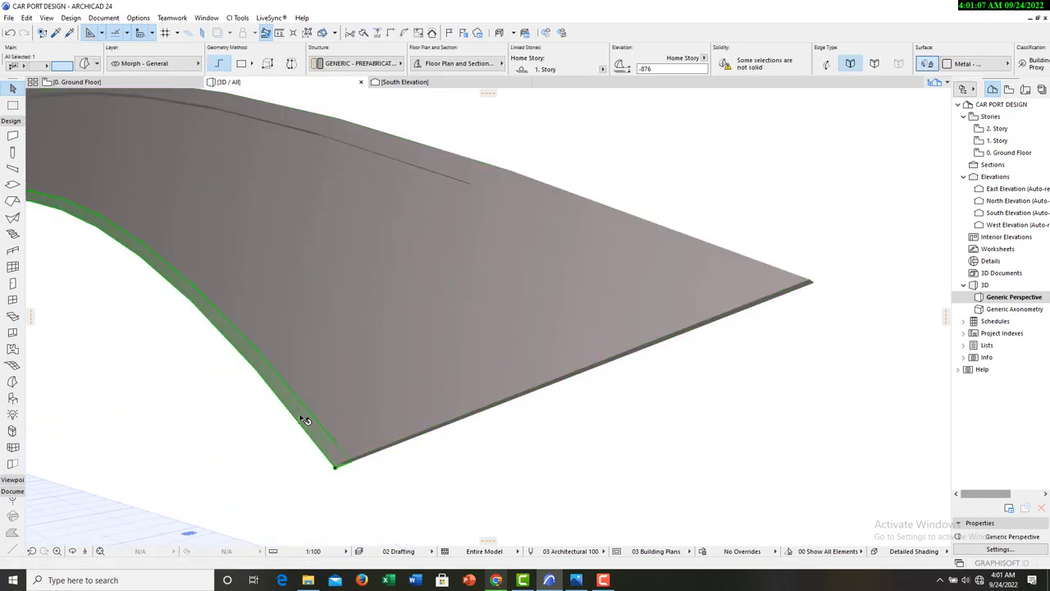
click(303, 420)
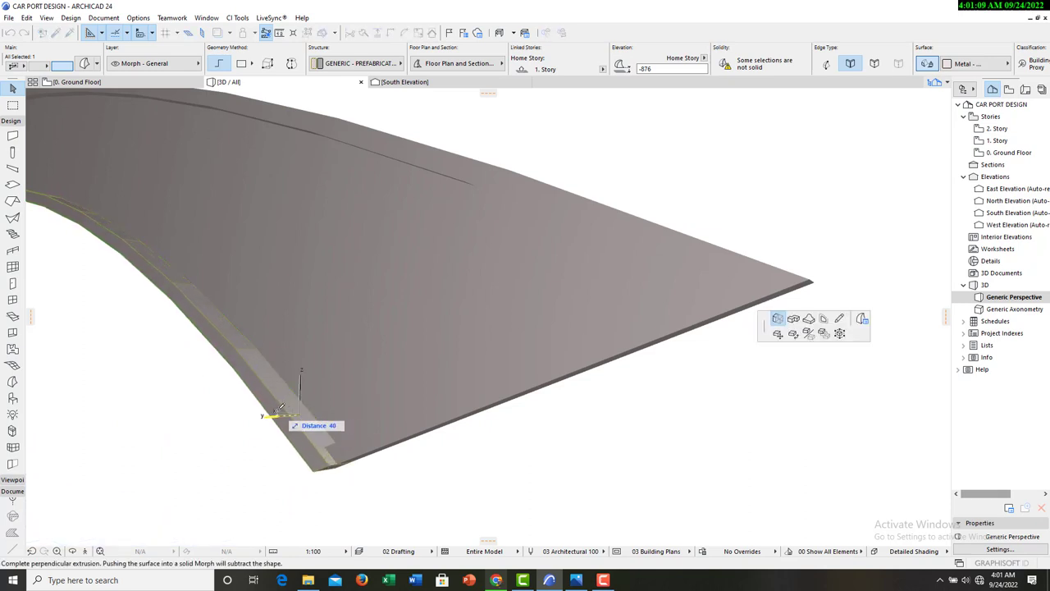
click(279, 407)
click(457, 528)
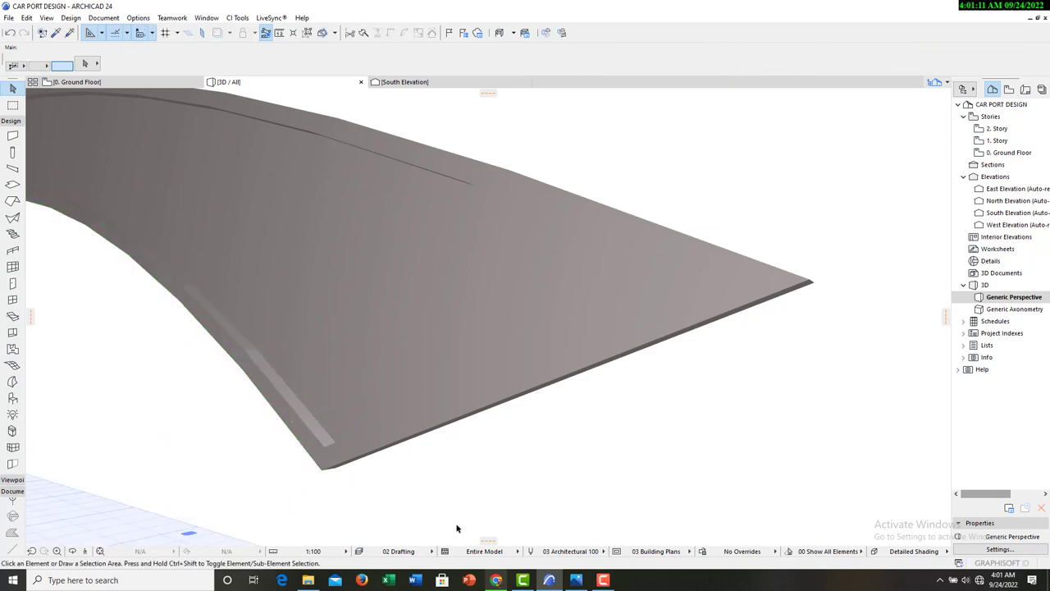
From the bracket's front side, extrude the border strip along the lower arc and rounded end perpendicularly outward past the inner face.
scroll(489, 494, down, 5)
scroll(509, 477, up, 3)
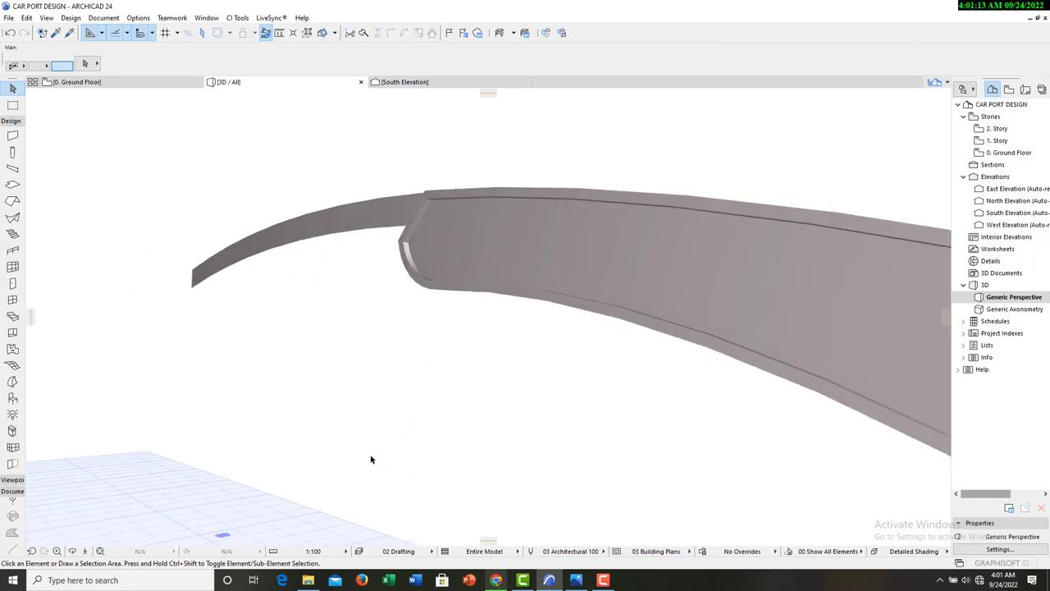
click(73, 550)
drag(457, 429, 444, 404)
scroll(444, 404, up, 10)
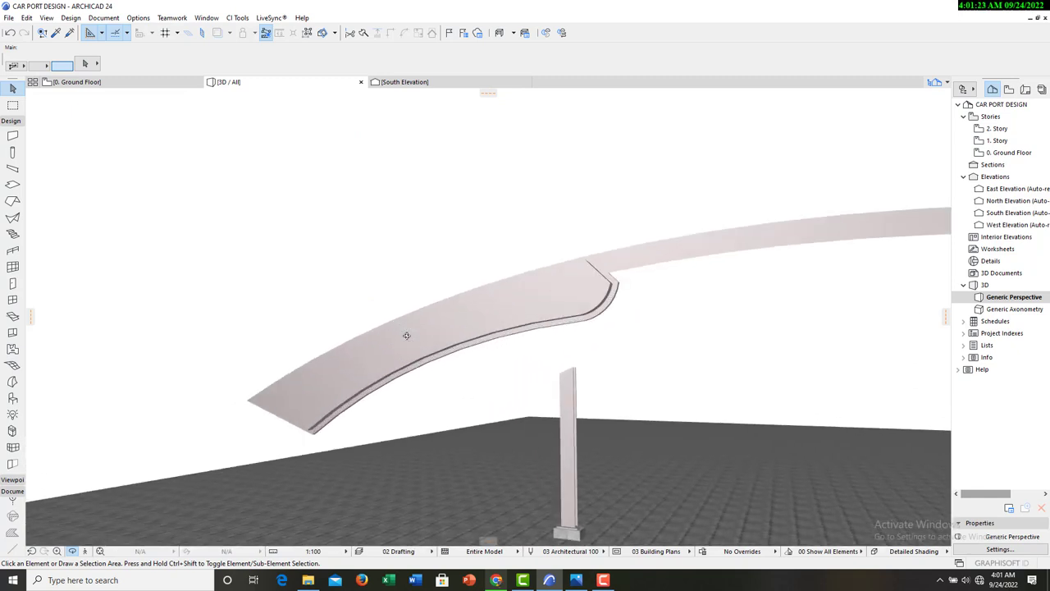
drag(443, 339, 319, 359)
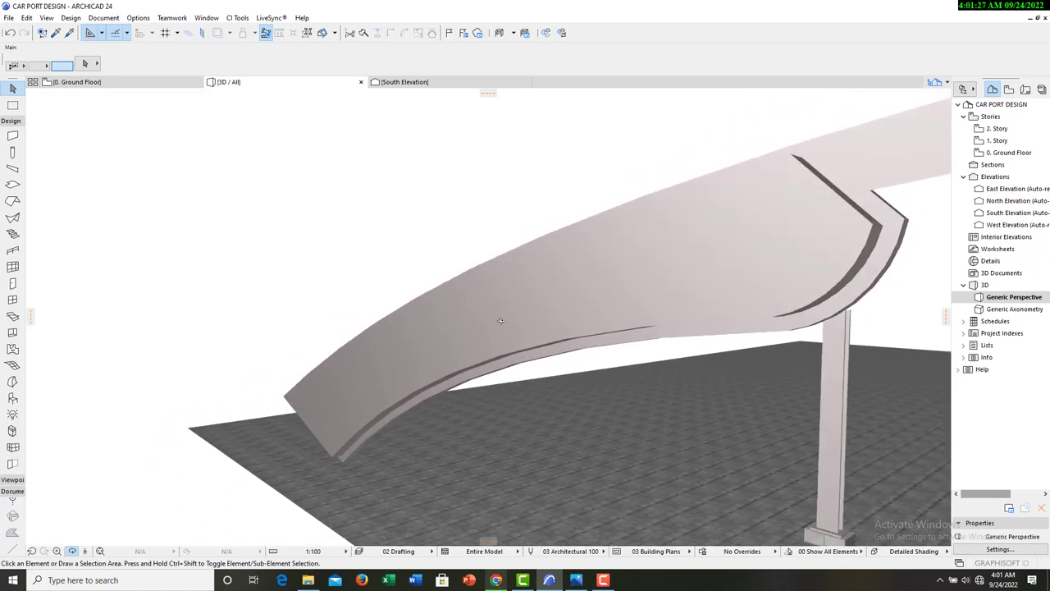
drag(500, 321, 807, 290)
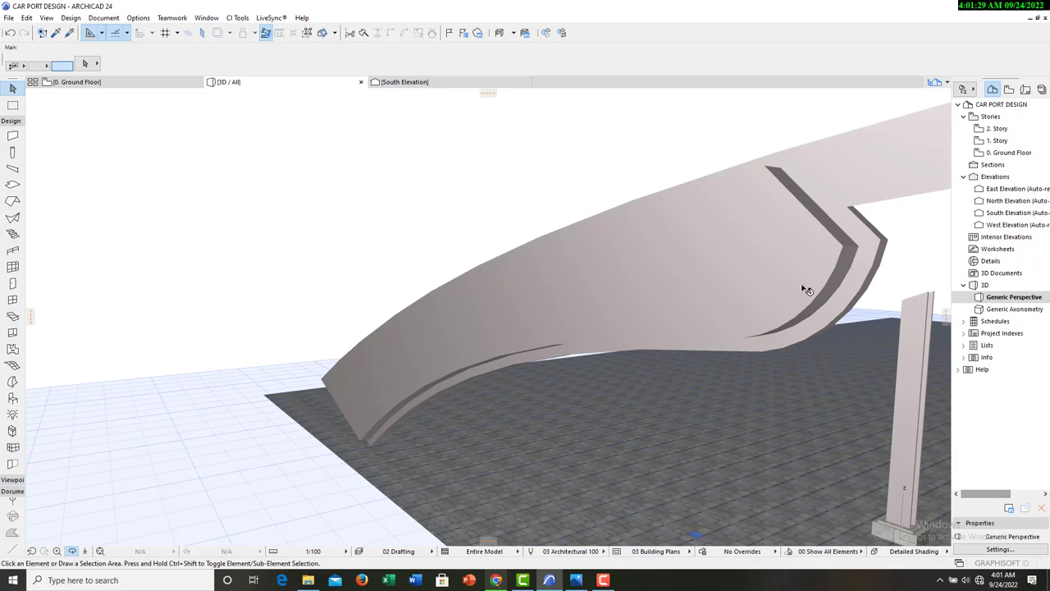
click(866, 240)
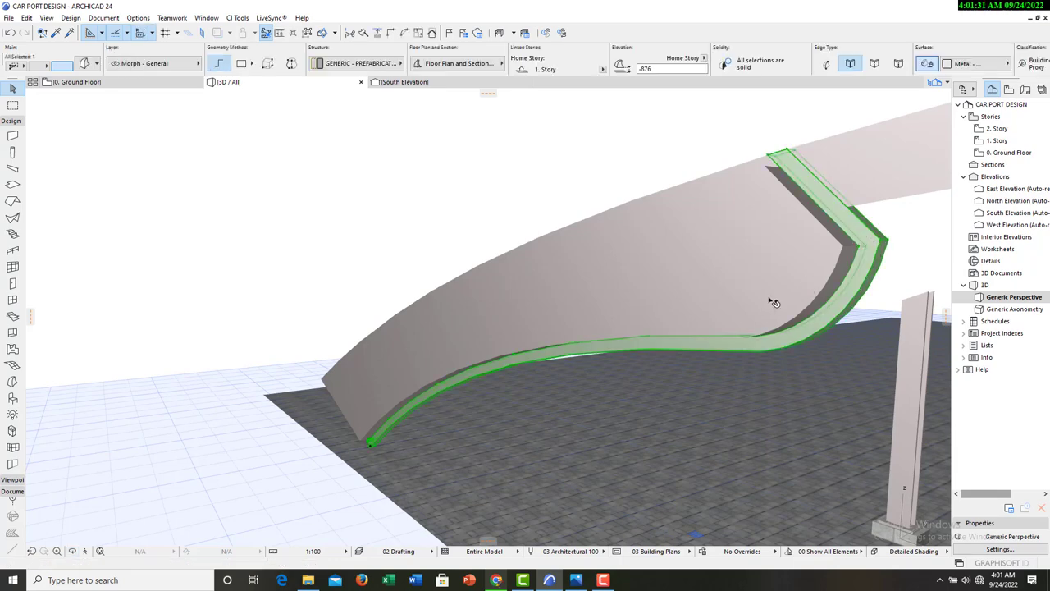
mouse_move(771, 302)
mouse_down()
mouse_move(748, 237)
mouse_move(809, 241)
mouse_move(714, 320)
mouse_move(784, 304)
mouse_up()
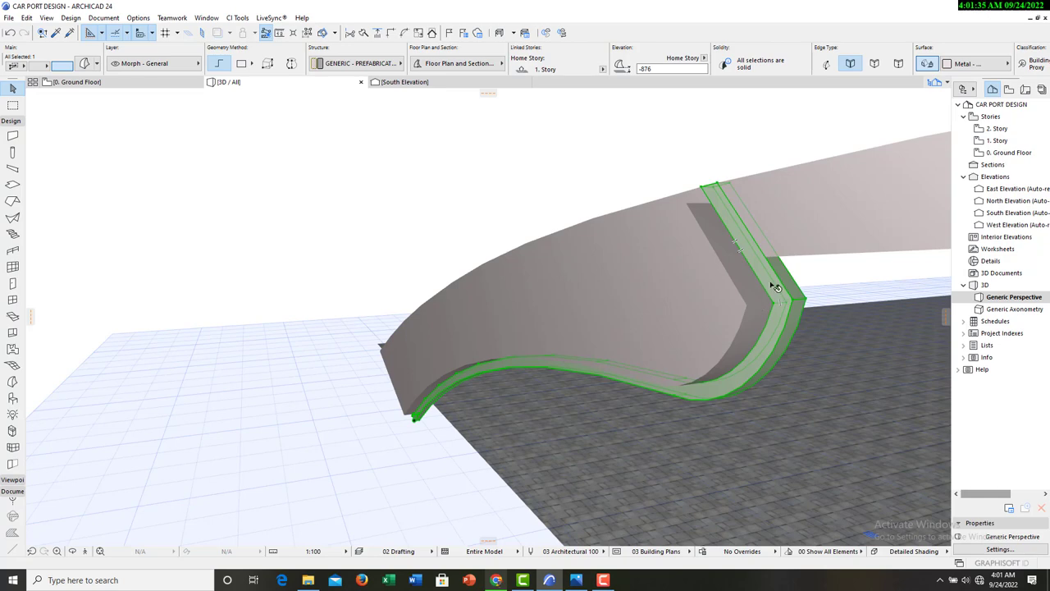
click(774, 286)
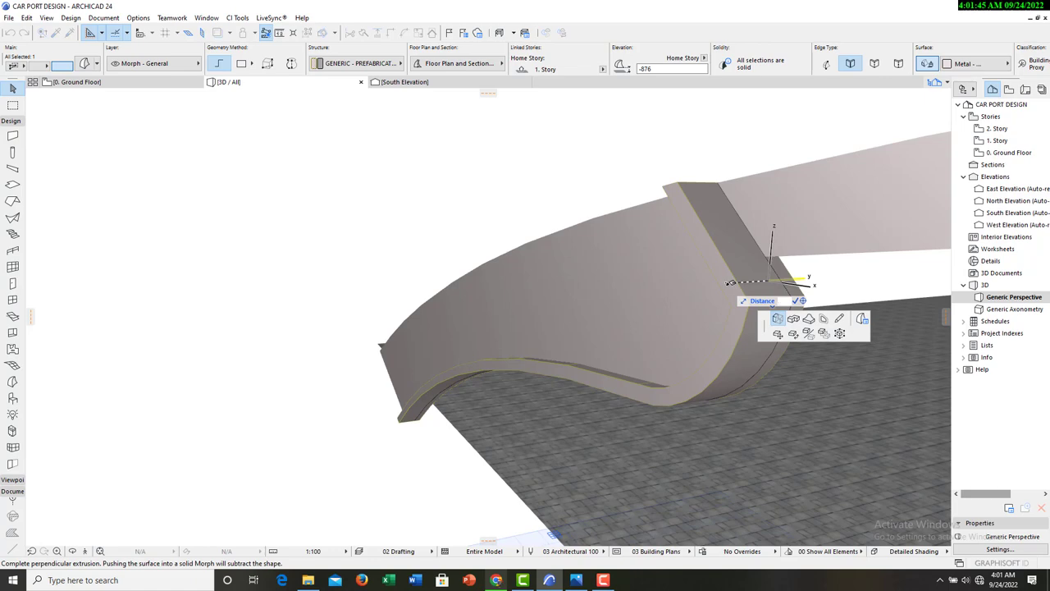
click(730, 283)
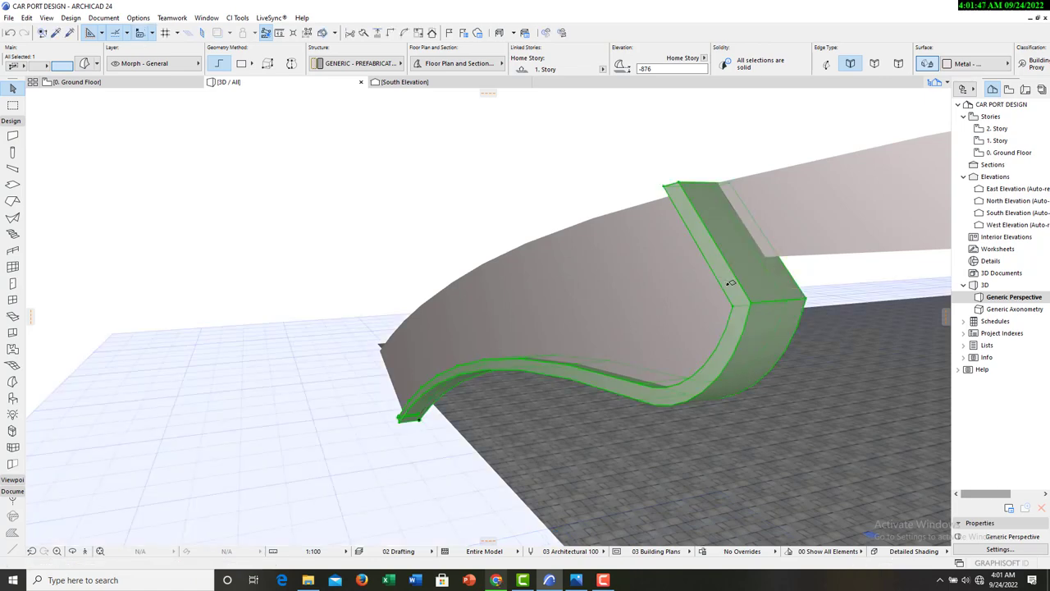
Extrude the border strip along the bracket's upper arc and sloped end by 75 mm from the front side.
shift+middle_drag(447, 325, 625, 286)
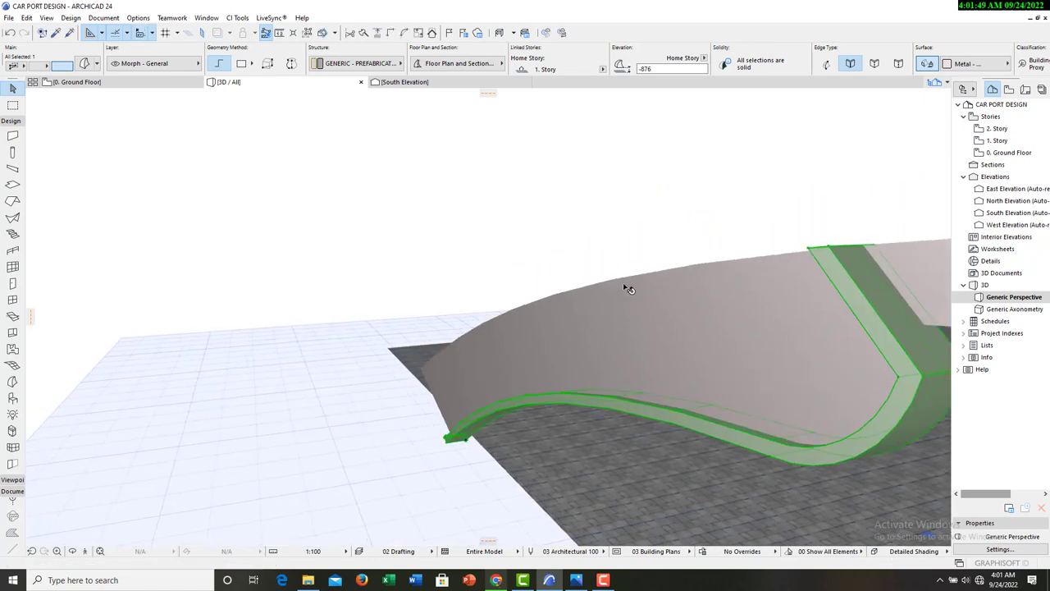
click(629, 293)
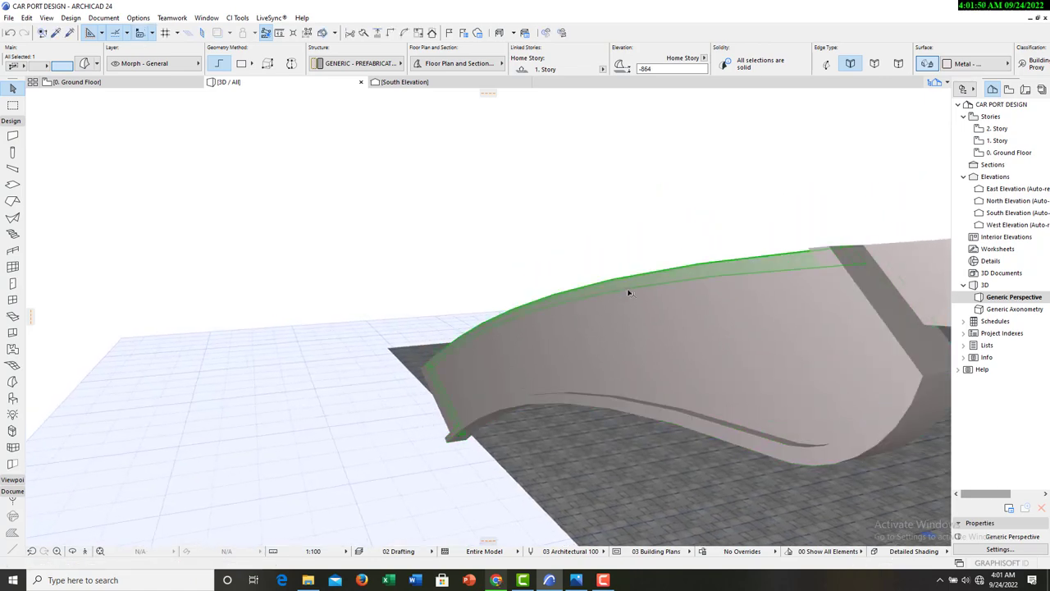
click(763, 267)
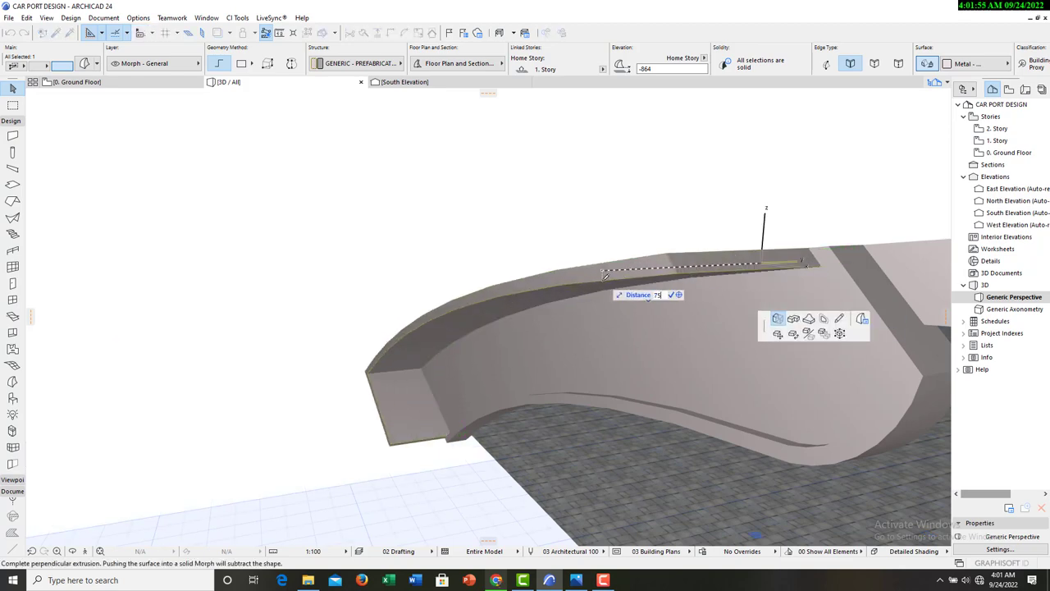
key(Return)
click(587, 209)
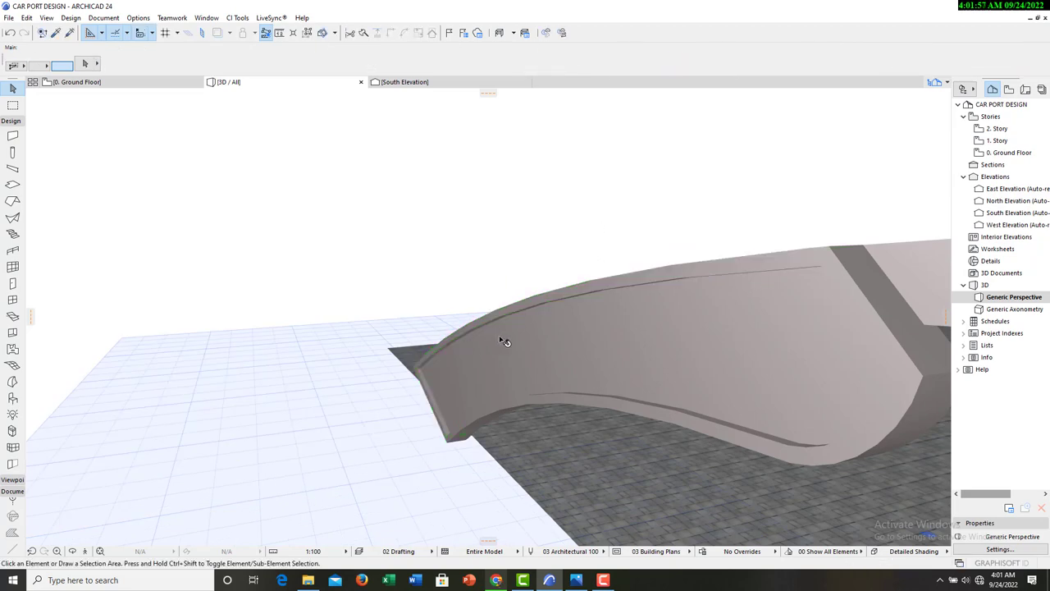
Extrude the curved beam morph adjoining the bracket perpendicularly by 50 mm from its front face.
shift+middle_drag(504, 341, 889, 297)
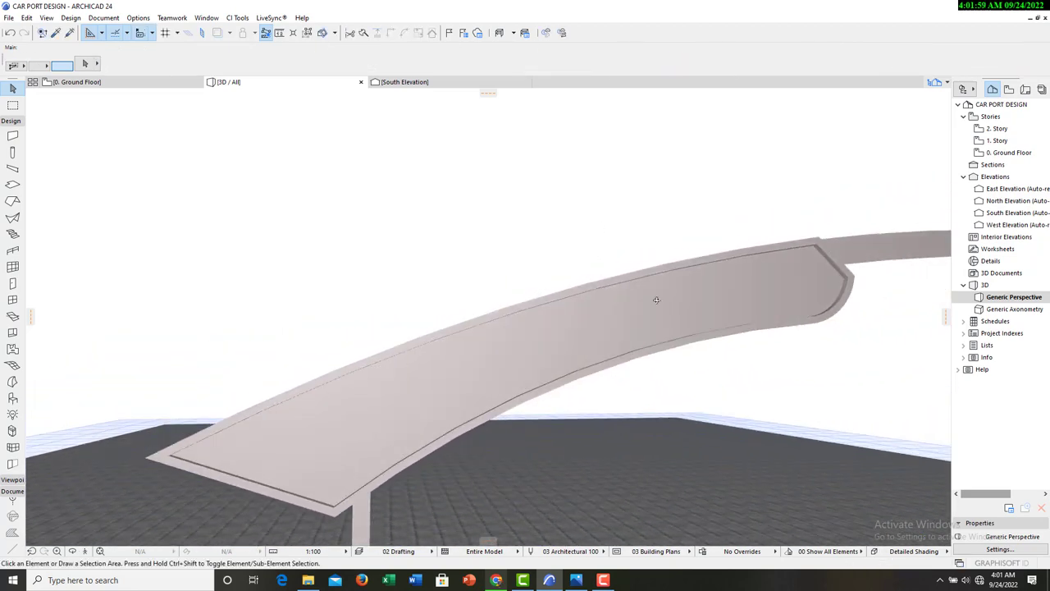
shift+middle_drag(657, 300, 410, 349)
click(562, 373)
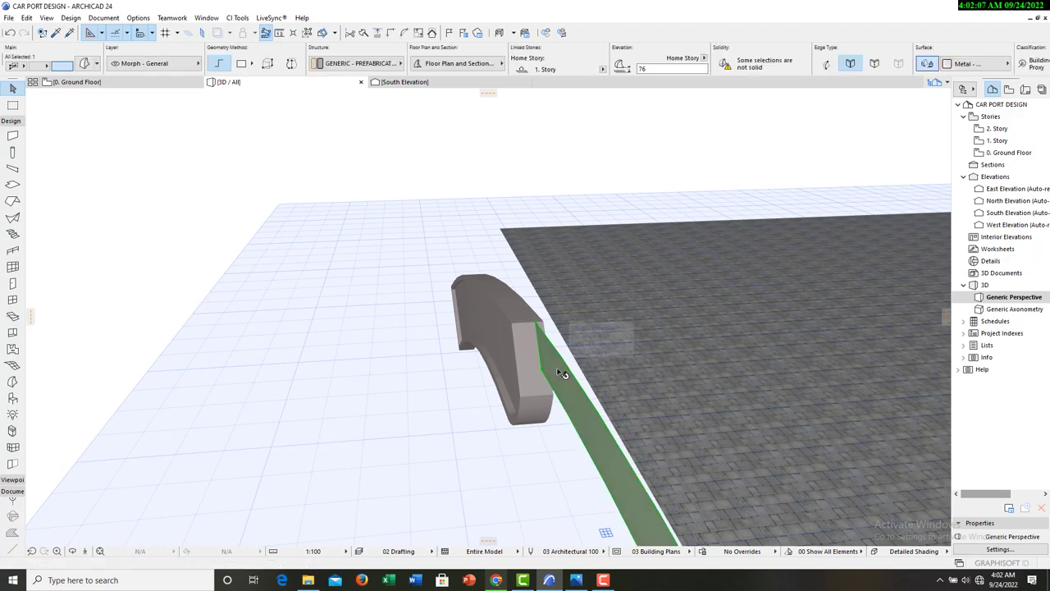
click(561, 373)
click(597, 195)
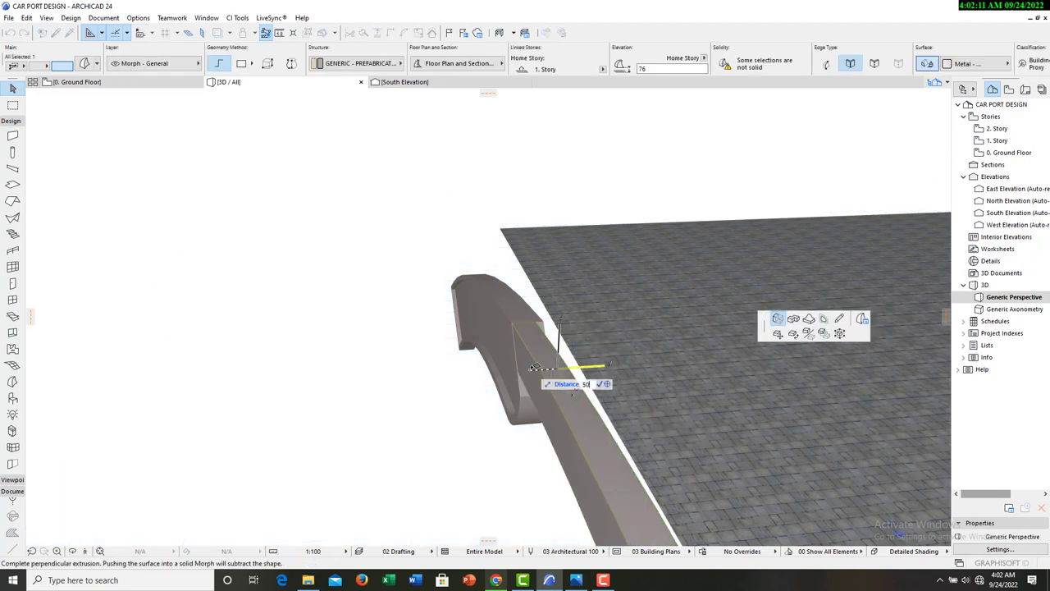
key(Return)
click(399, 366)
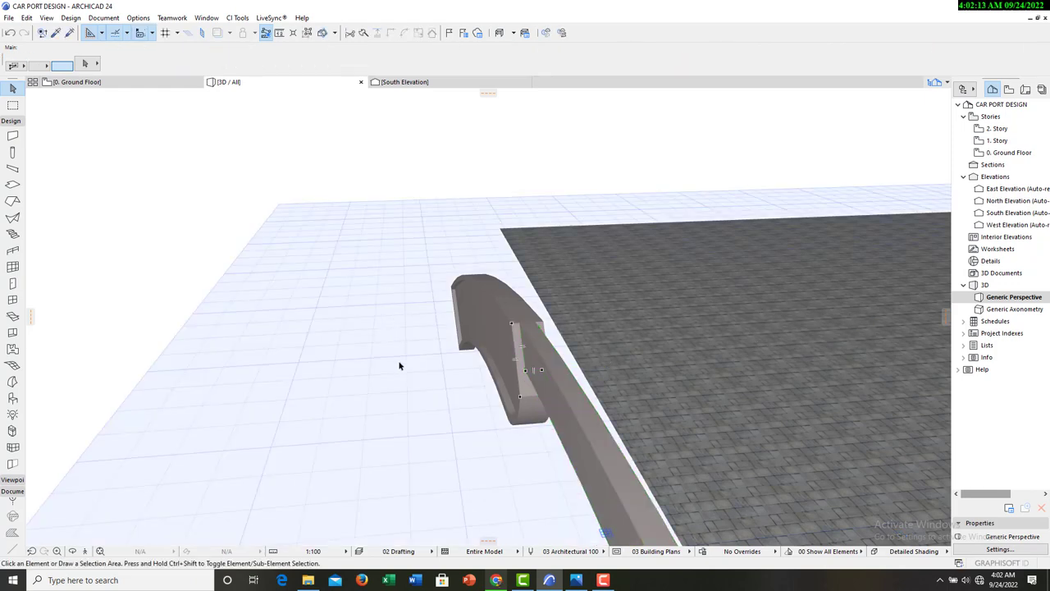
shift+middle_drag(399, 365, 820, 312)
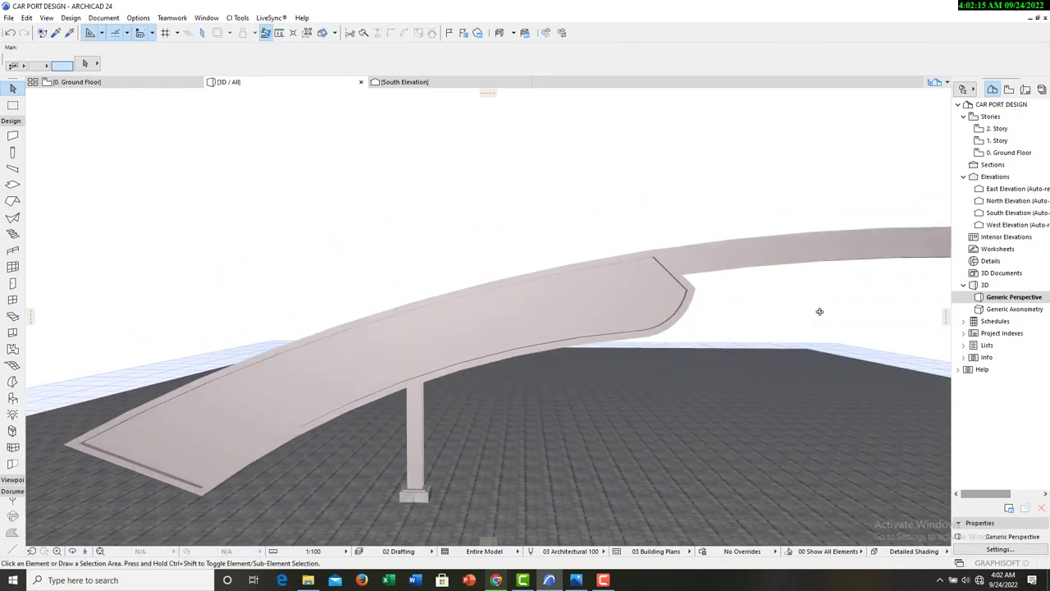
scroll(808, 309, down, 2)
scroll(480, 294, down, 2)
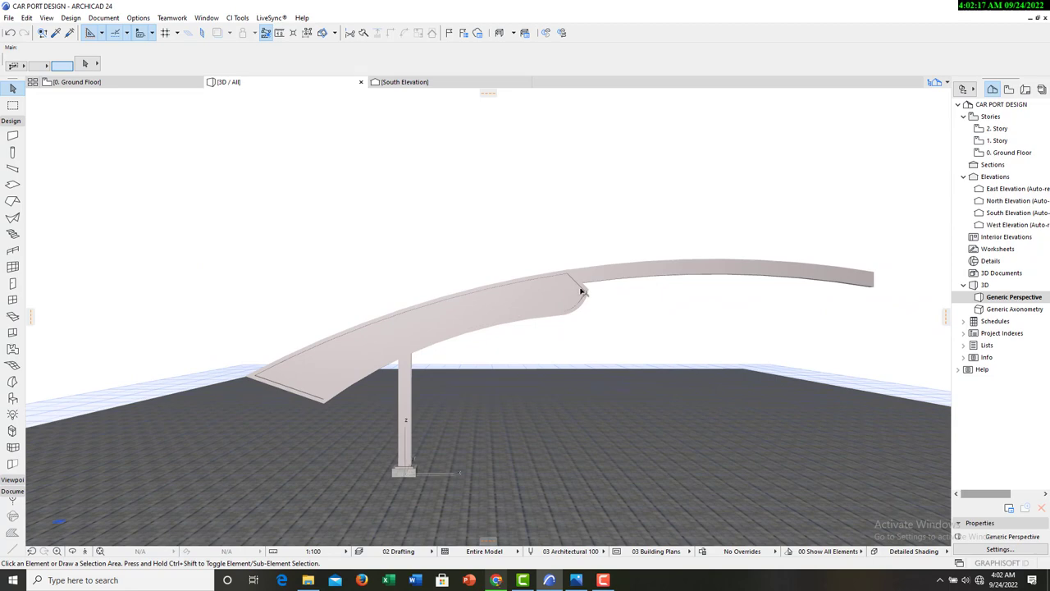
scroll(458, 310, down, 2)
In the ground floor plan, move the bracket and beam morphs 6025 mm at 90° from their end midpoint into line with the I-section column's centre.
click(85, 83)
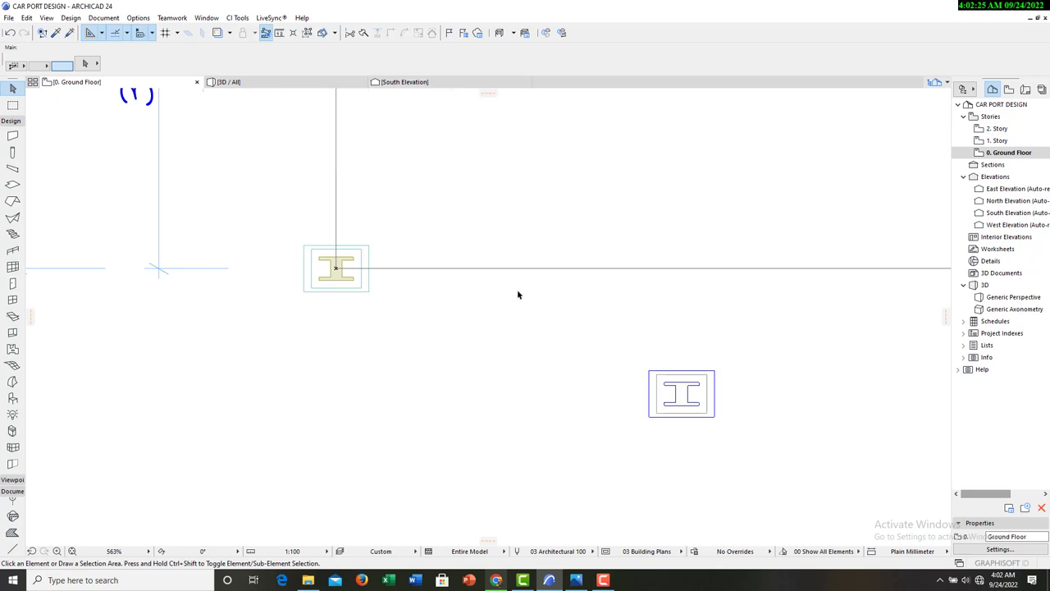
scroll(506, 226, down, 3)
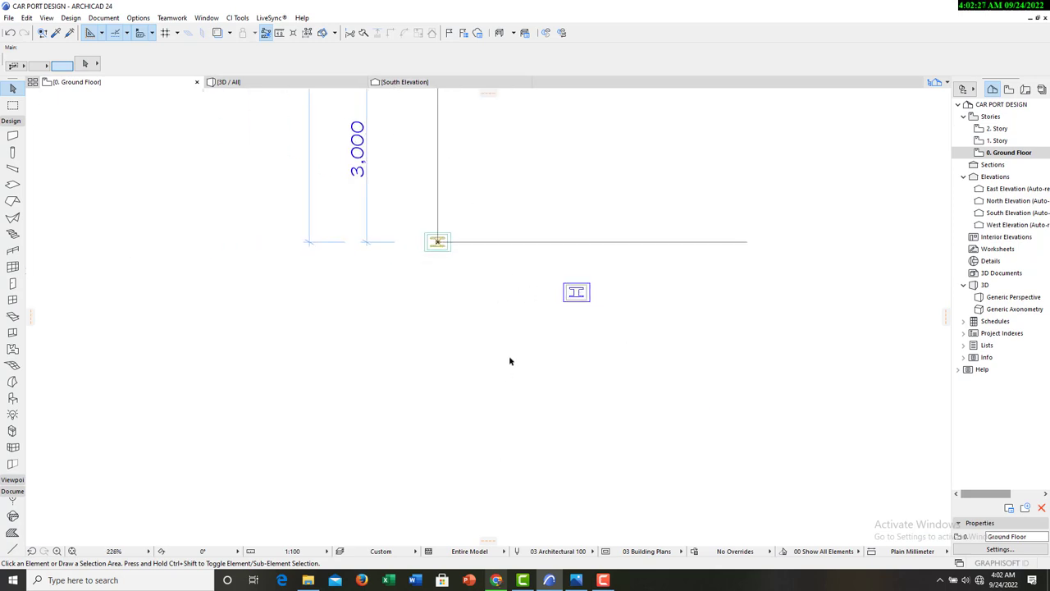
scroll(520, 427, down, 4)
scroll(485, 462, up, 3)
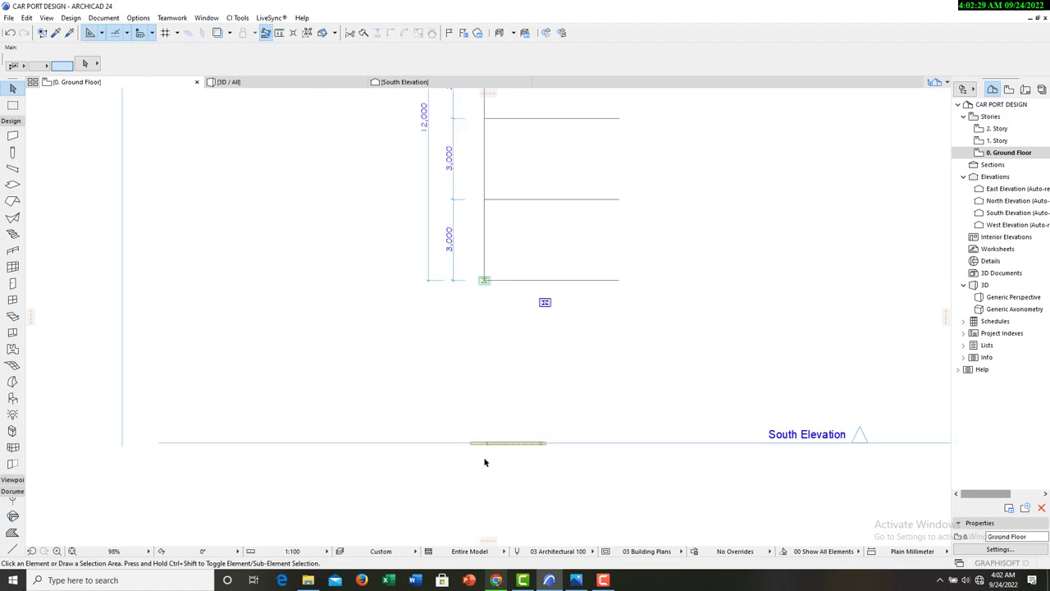
click(431, 399)
click(436, 470)
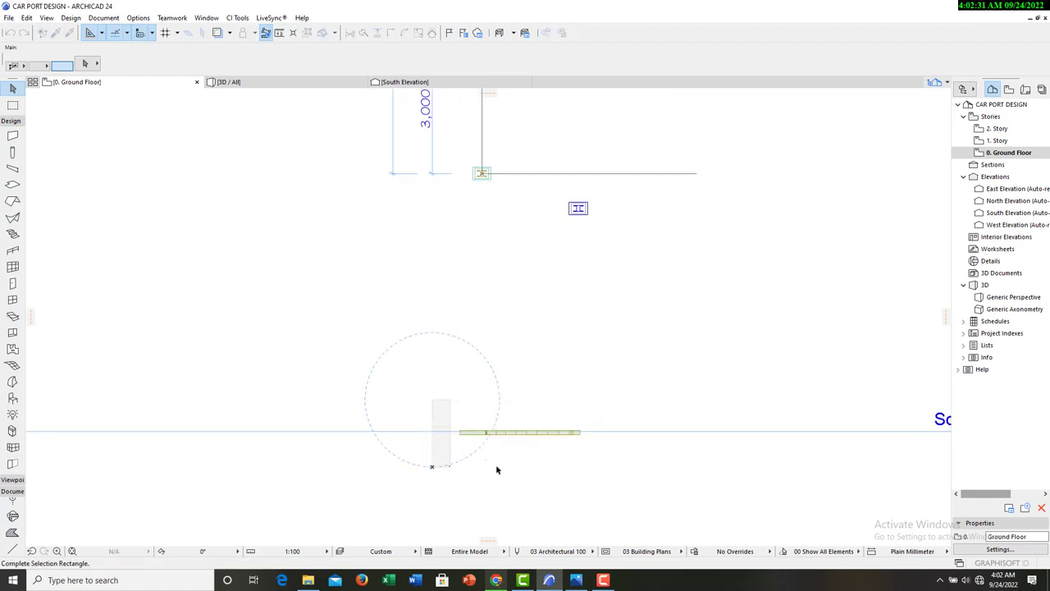
click(604, 470)
right_click(375, 367)
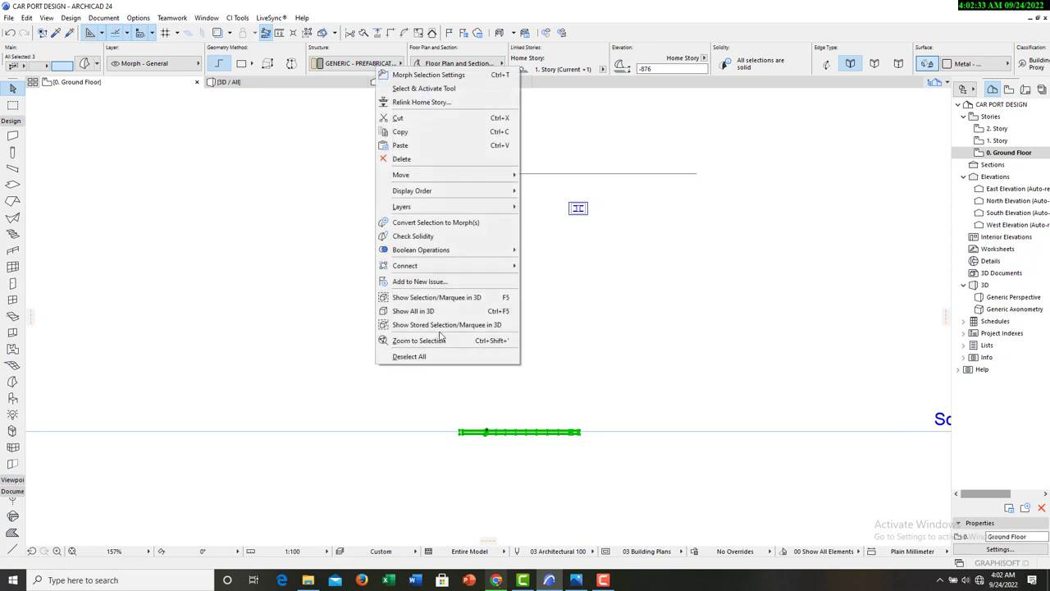
mouse_move(452, 190)
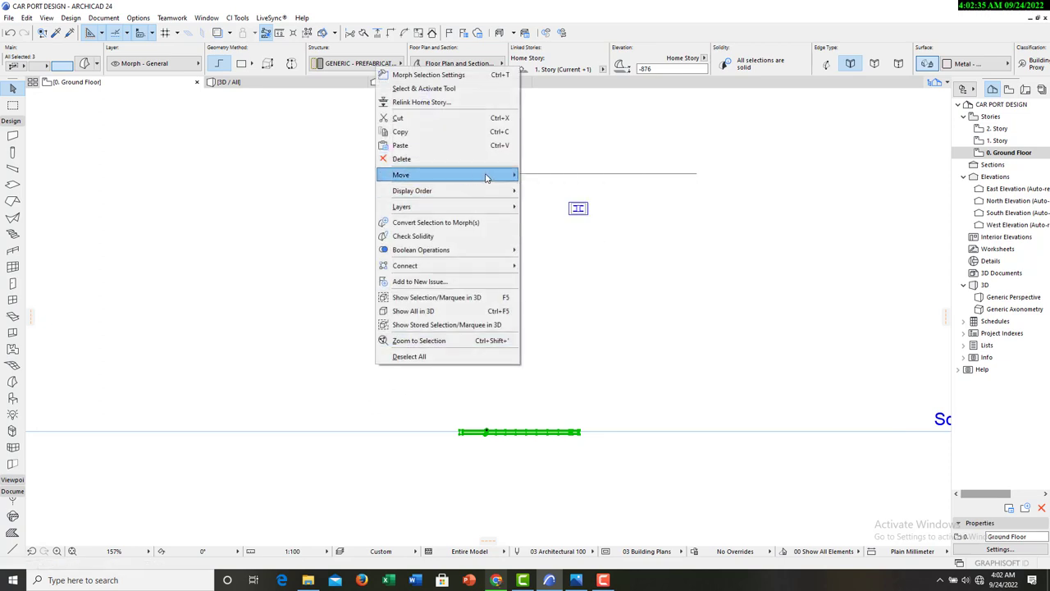
mouse_move(490, 176)
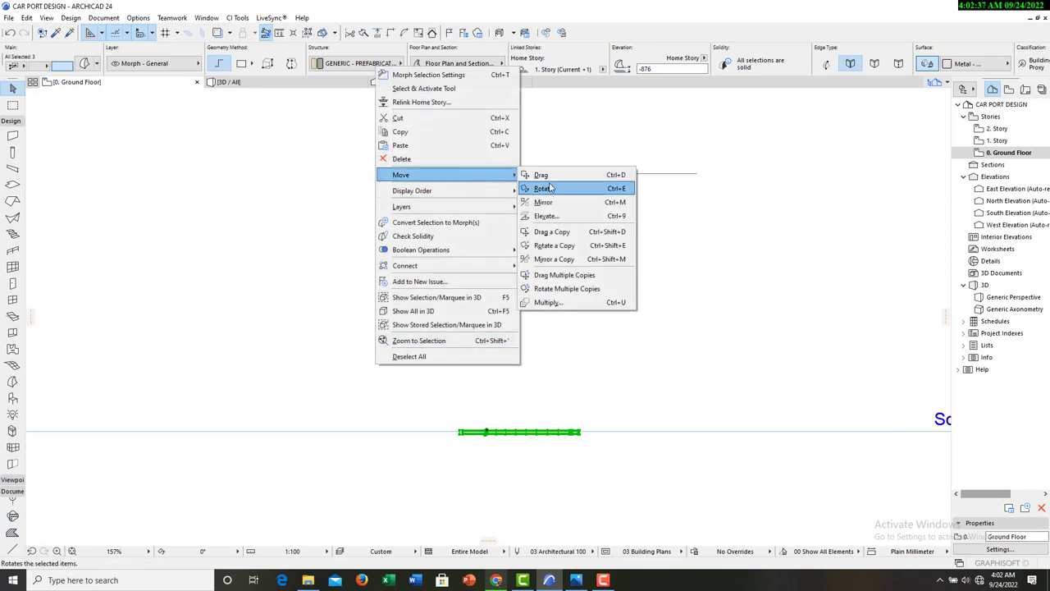
click(555, 176)
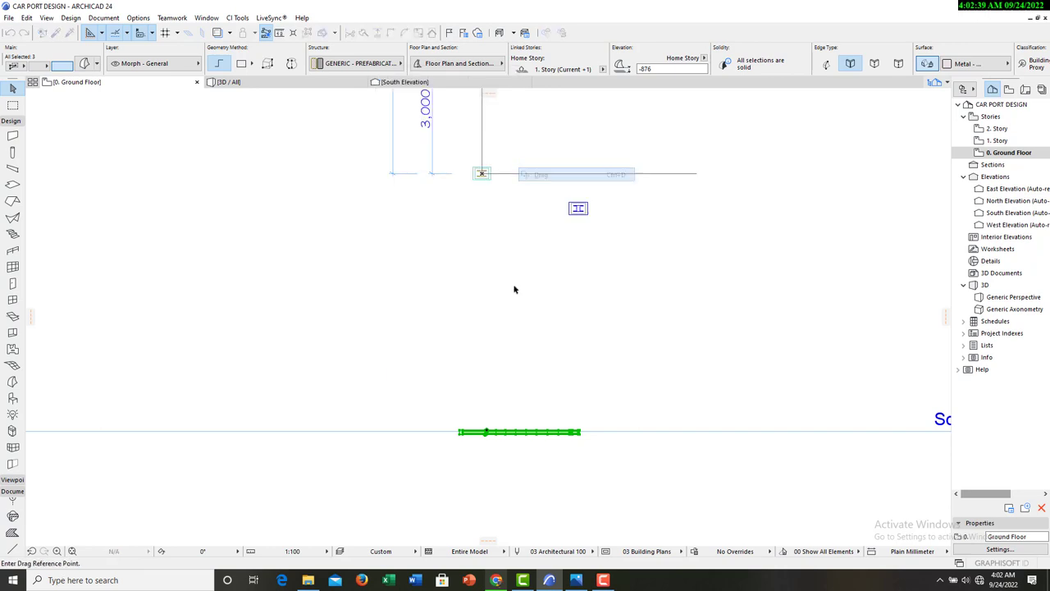
scroll(450, 420, up, 4)
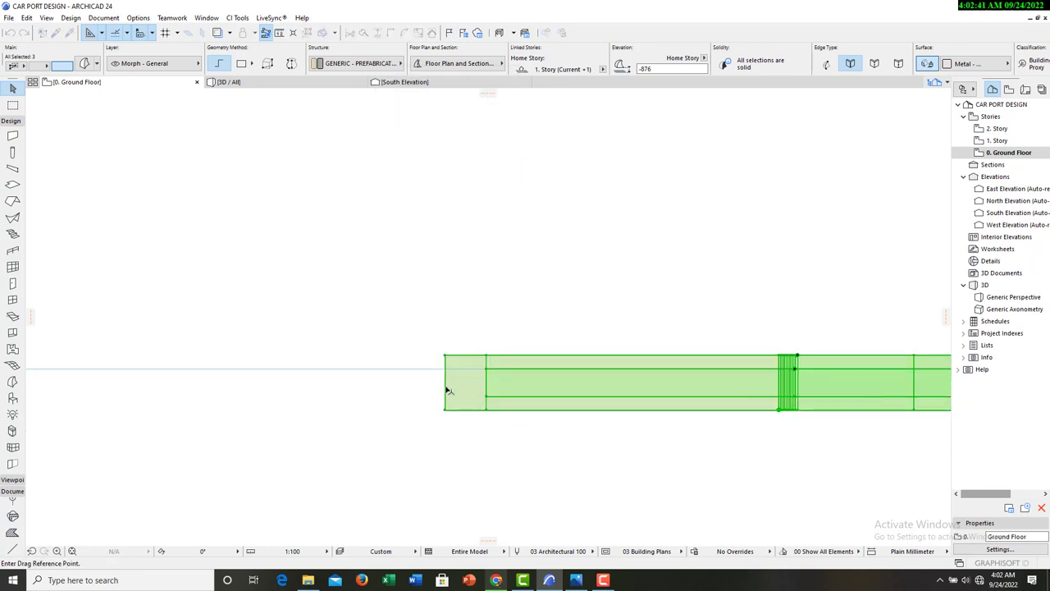
click(448, 385)
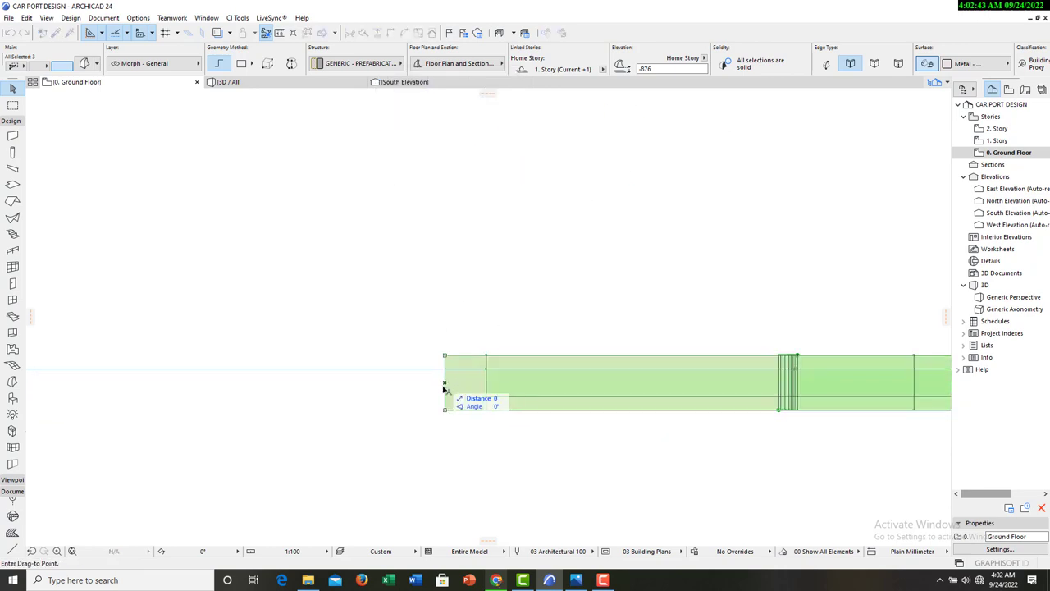
scroll(433, 377, down, 4)
scroll(431, 375, down, 4)
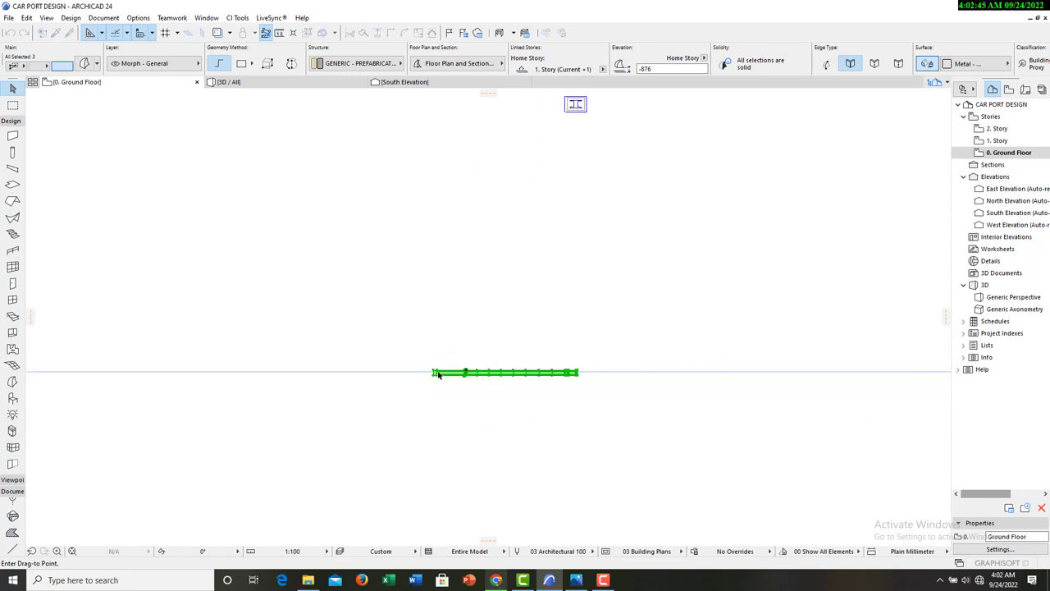
scroll(469, 410, down, 2)
scroll(462, 279, up, 8)
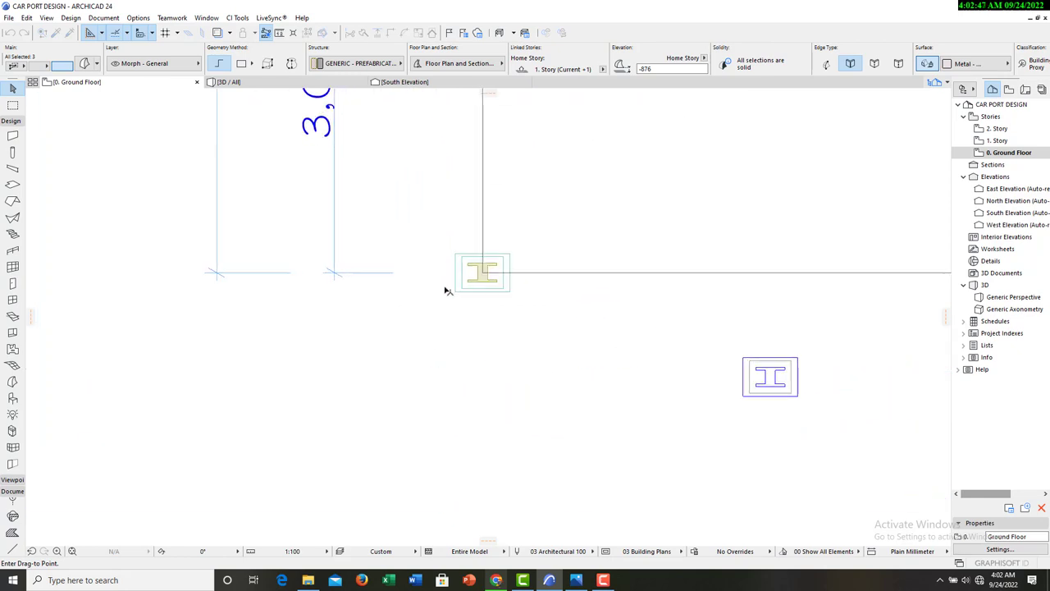
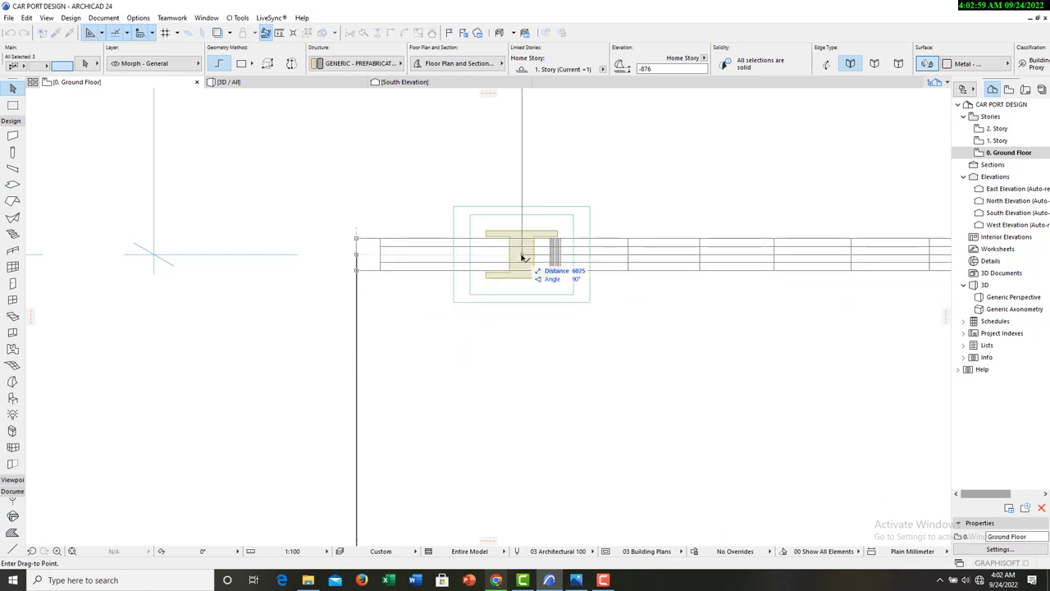
click(521, 255)
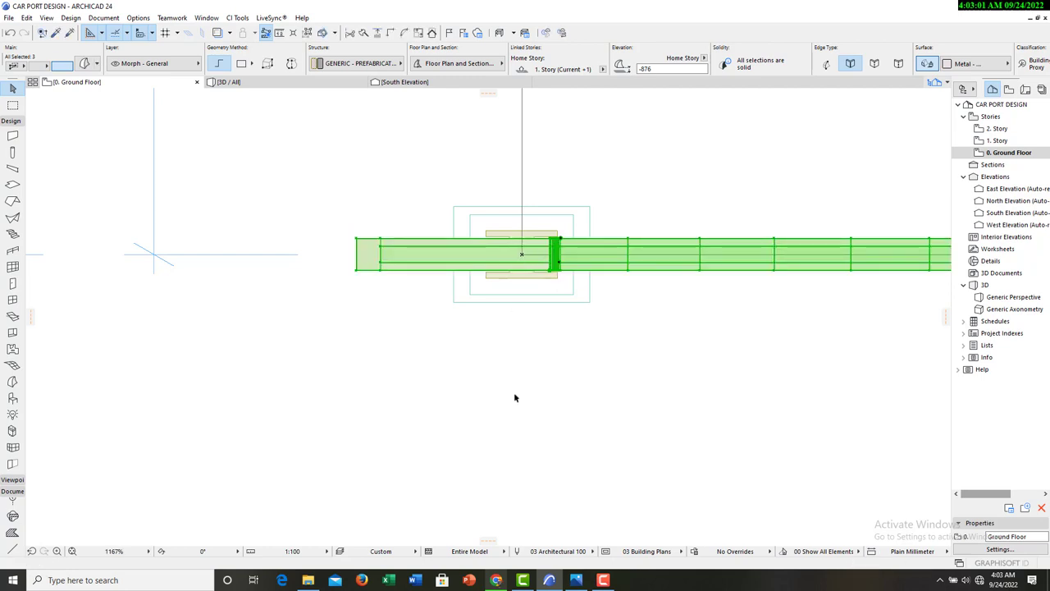
Deselect the morphs, check the position of the curved roof pieces in 3D, and open the 1. Story floor plan.
key(Escape)
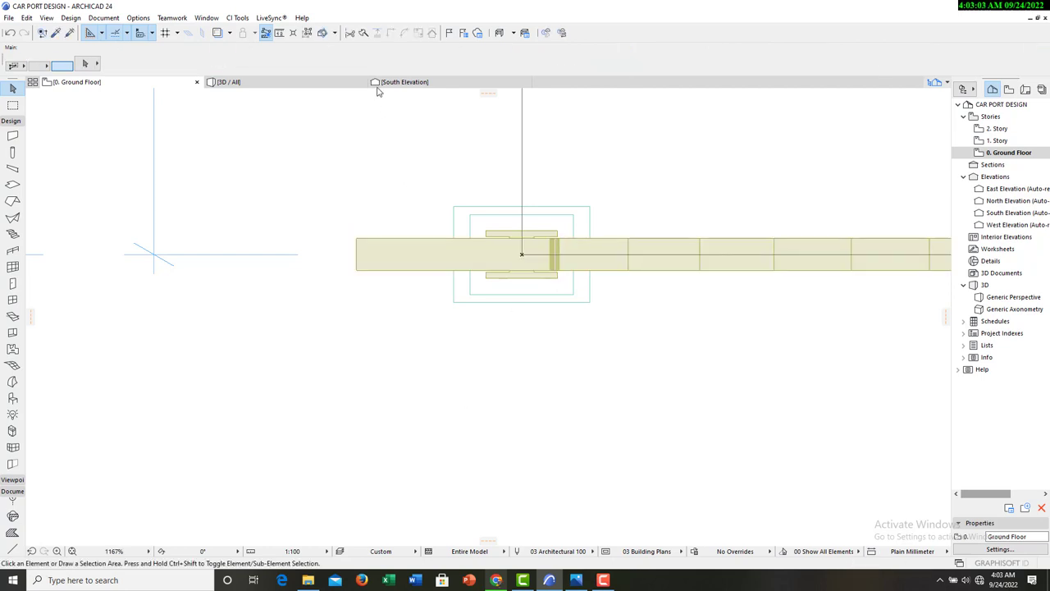
click(254, 82)
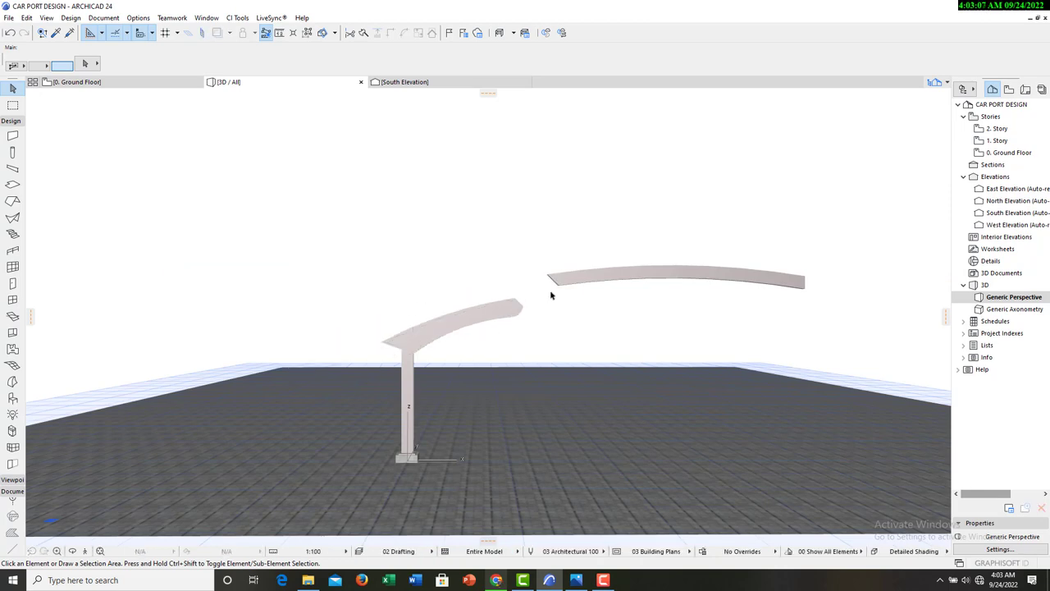
click(115, 82)
click(534, 228)
scroll(374, 244, down, 8)
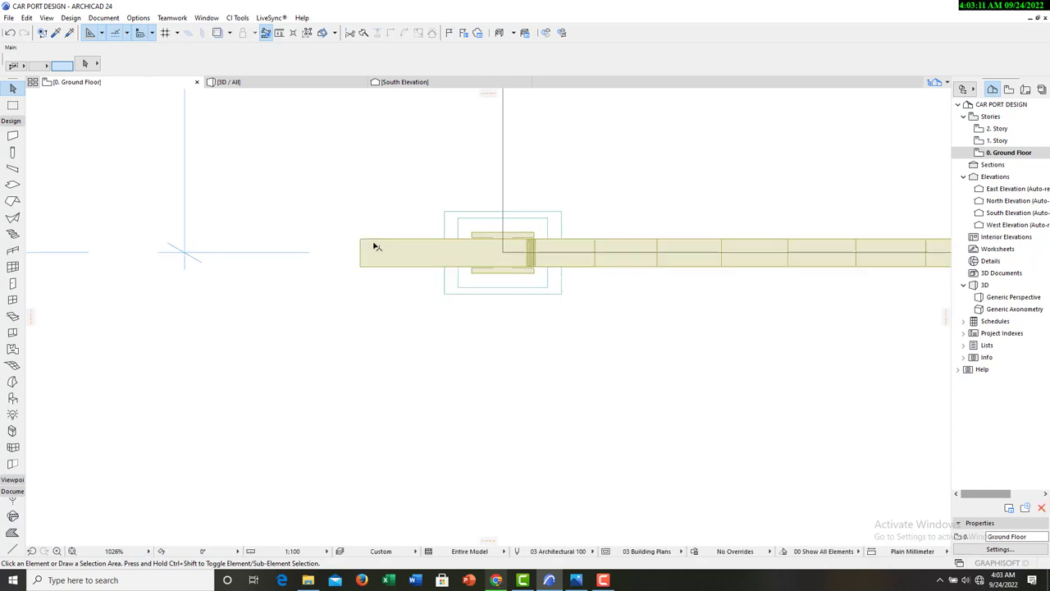
scroll(490, 371, down, 2)
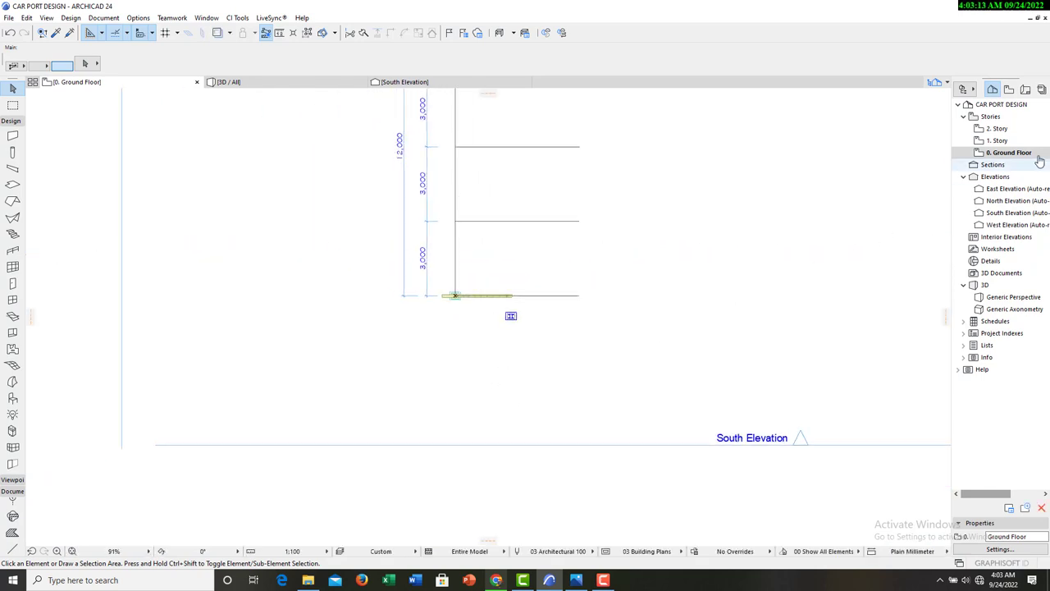
double_click(1001, 141)
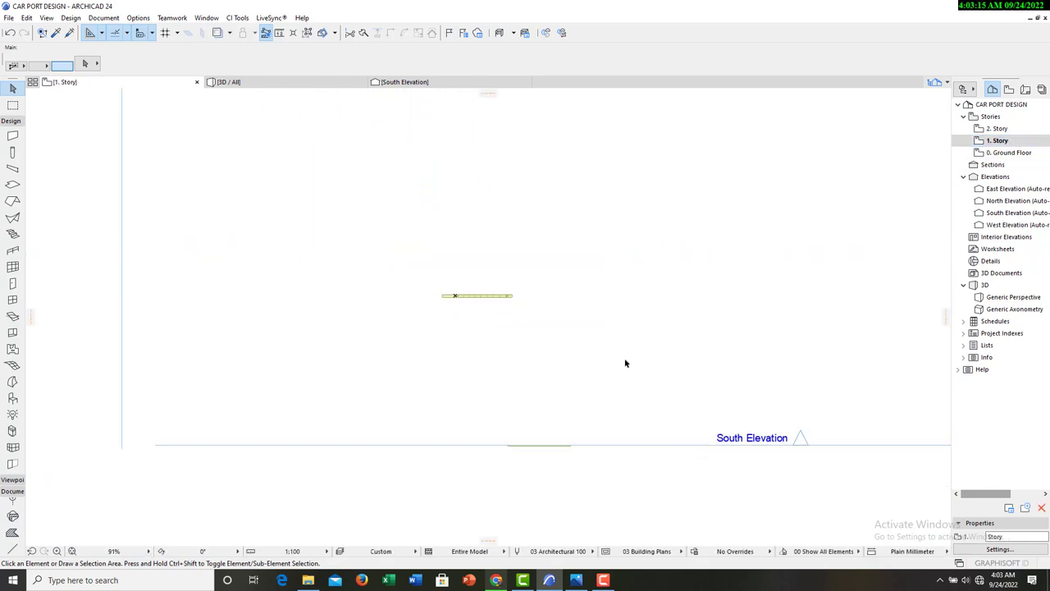
Move the thin curved rafter morph from the South Elevation line to the end of the main arm, aligned on the arm's centreline.
click(509, 446)
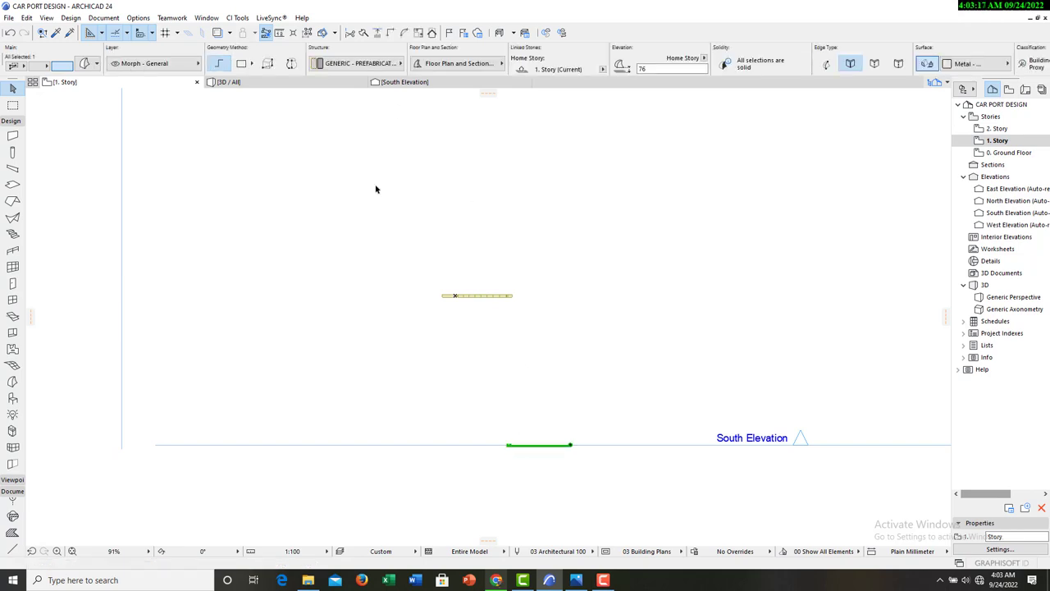
scroll(508, 447, up, 10)
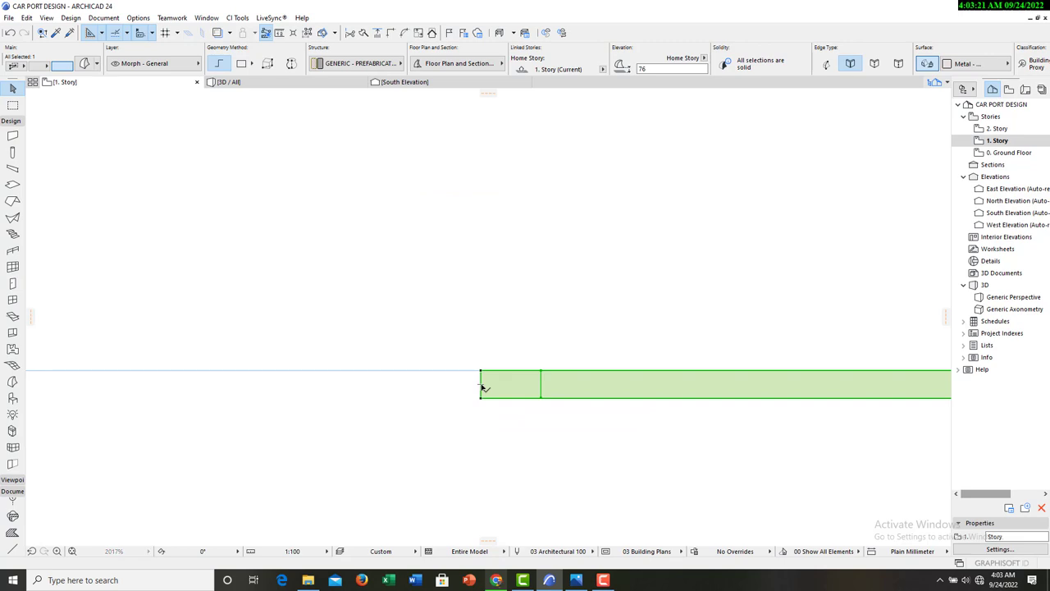
click(482, 386)
scroll(483, 488, down, 8)
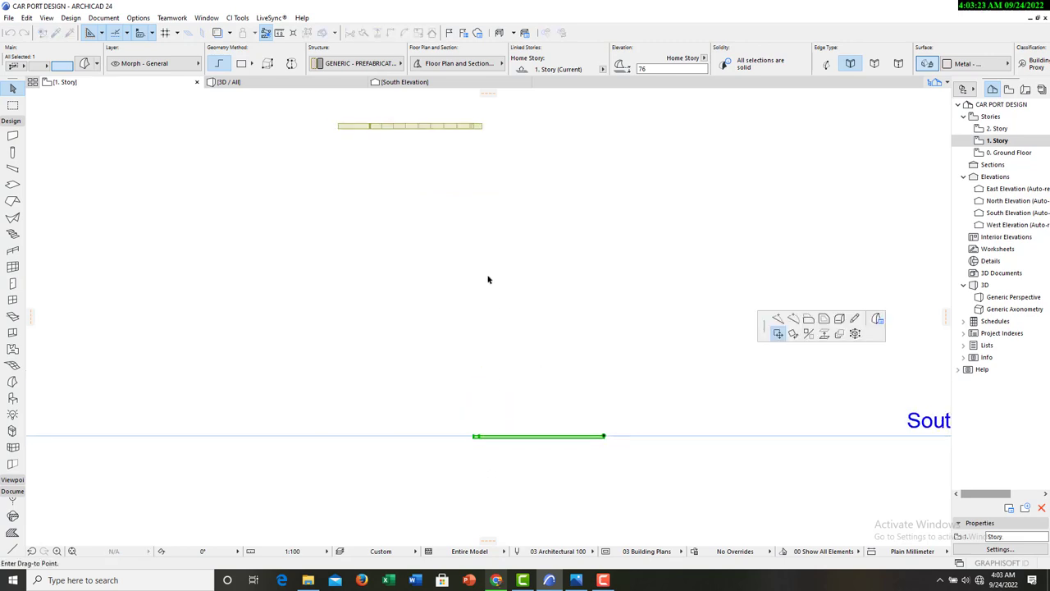
scroll(481, 123, up, 5)
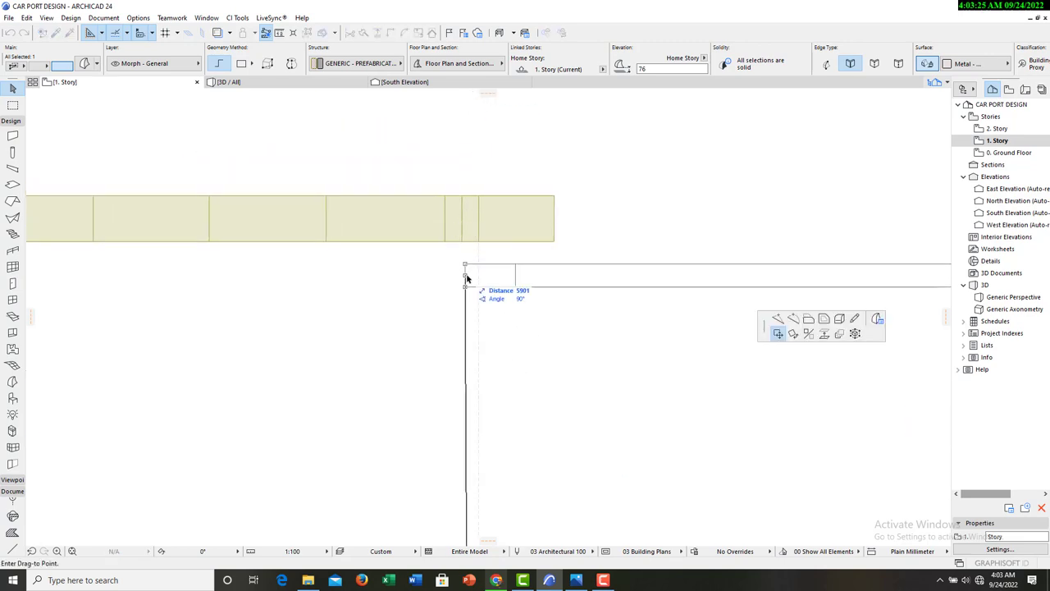
click(480, 221)
scroll(459, 271, down, 5)
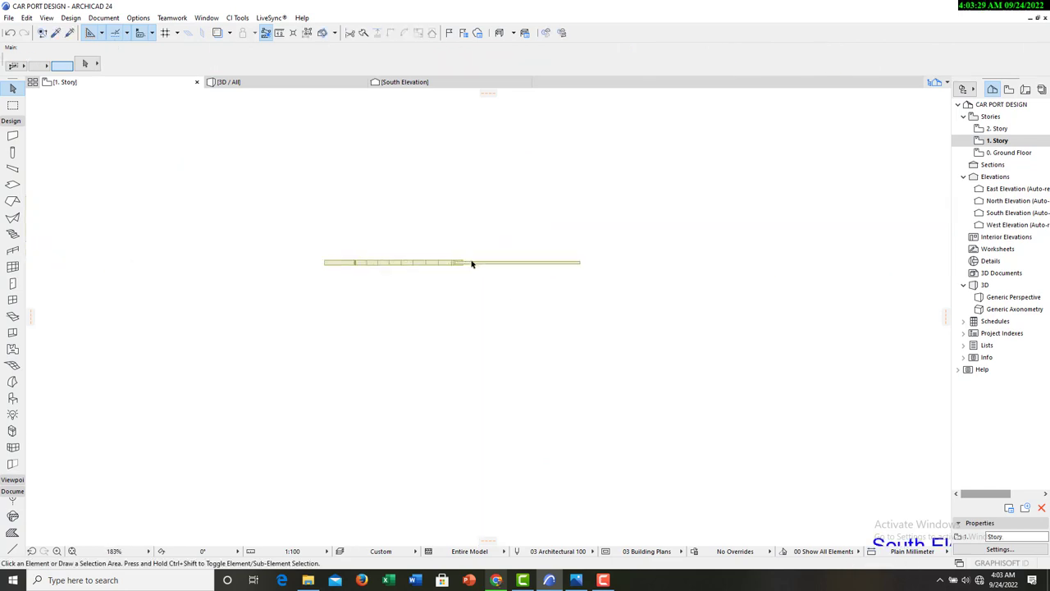
scroll(471, 263, down, 3)
Check the joined roof arm in the 3D view and open the South Elevation at the arm's drafted outline with holes.
click(308, 83)
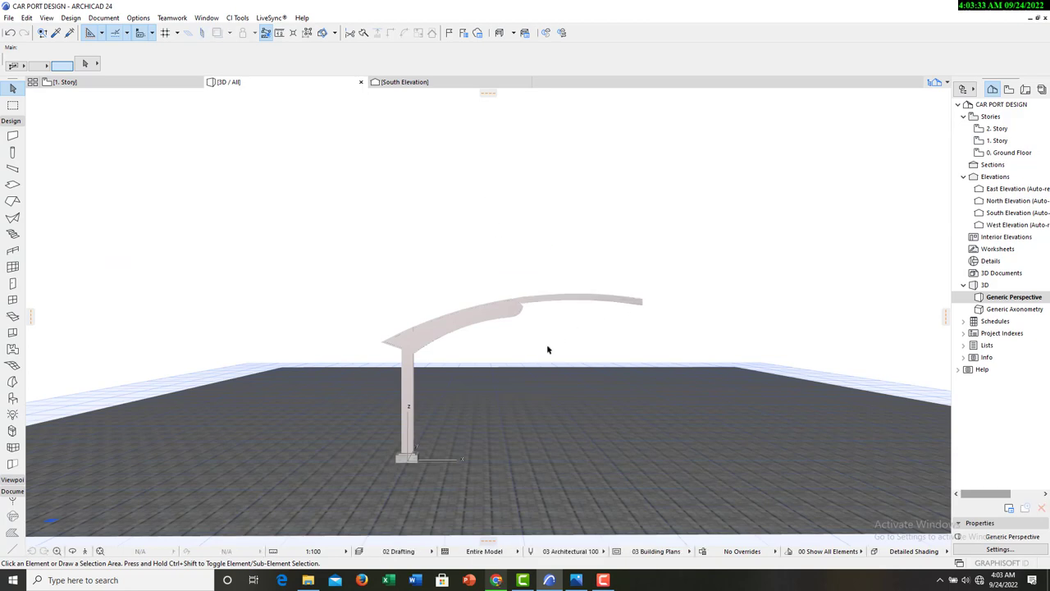
scroll(506, 325, down, 1)
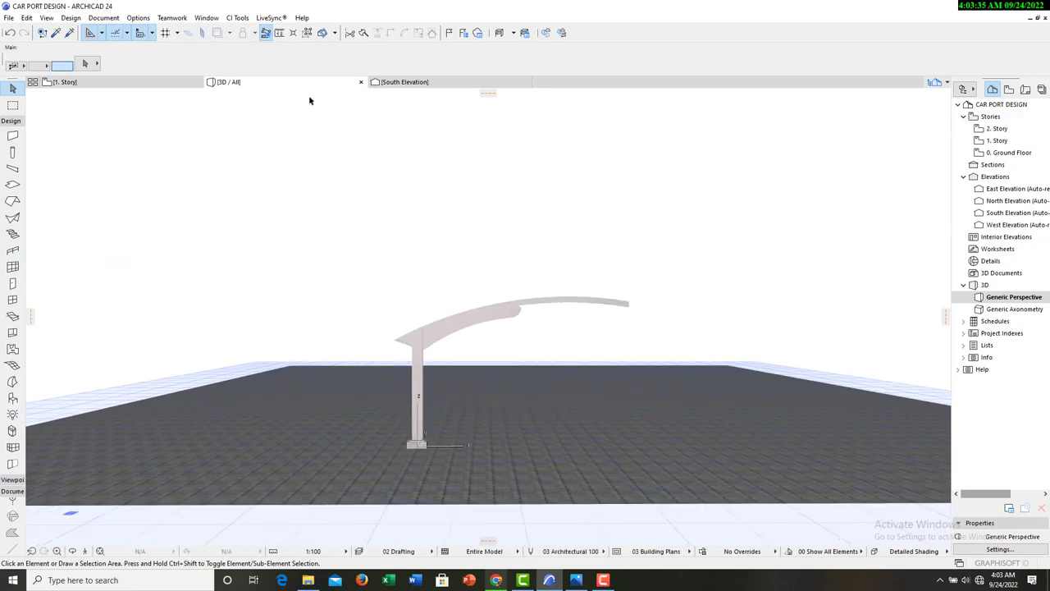
mouse_move(392, 91)
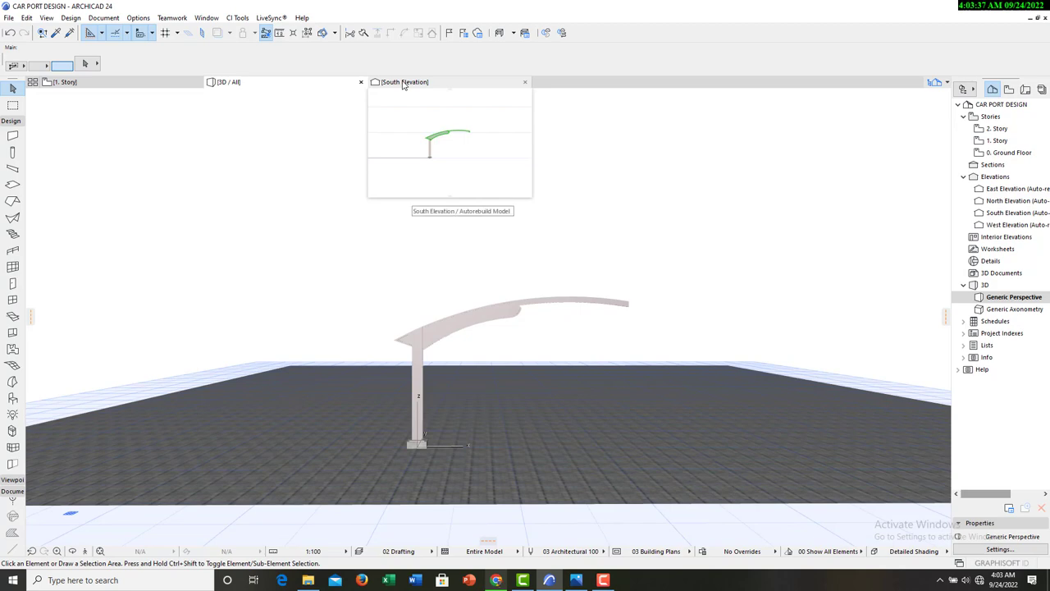
scroll(431, 346, up, 3)
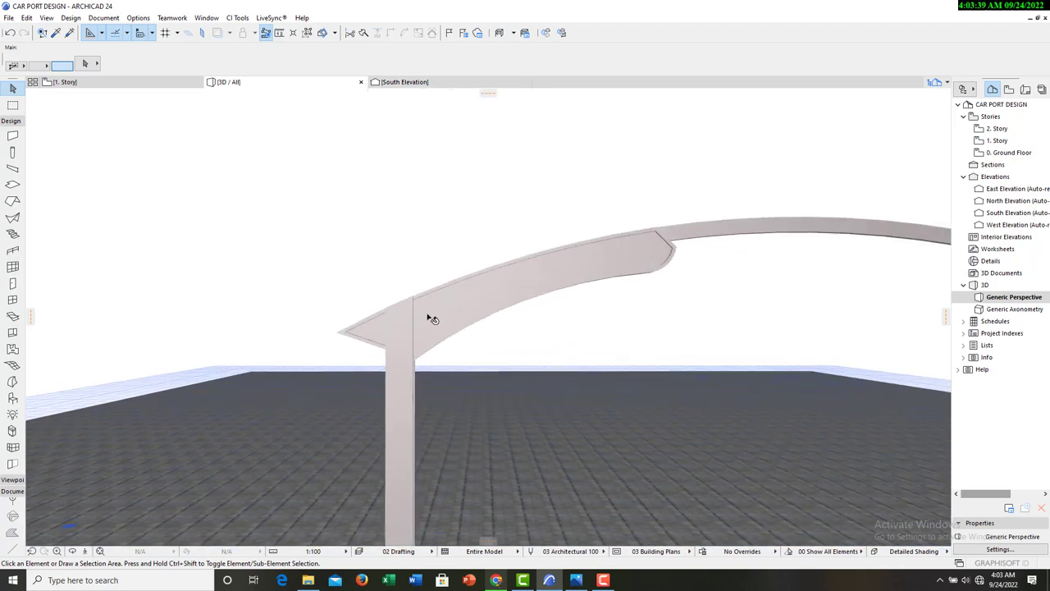
click(398, 83)
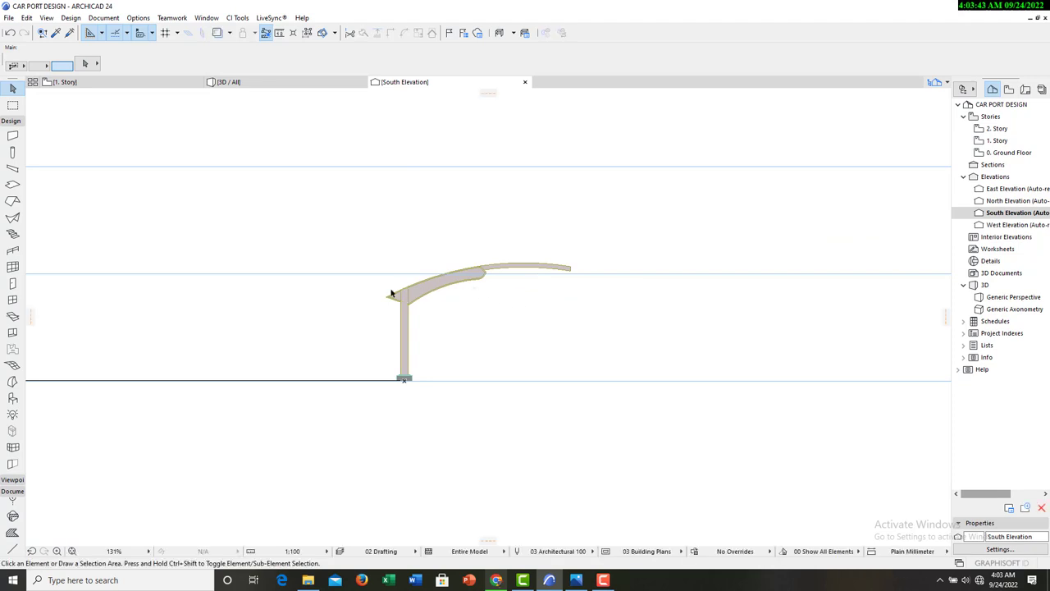
scroll(391, 293, down, 5)
scroll(668, 303, up, 10)
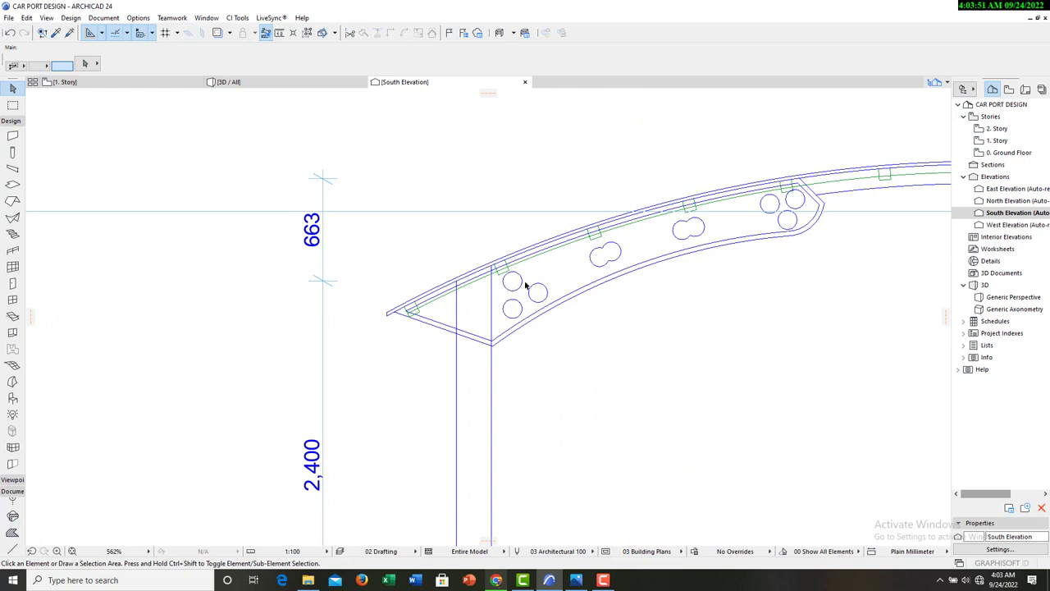
click(523, 281)
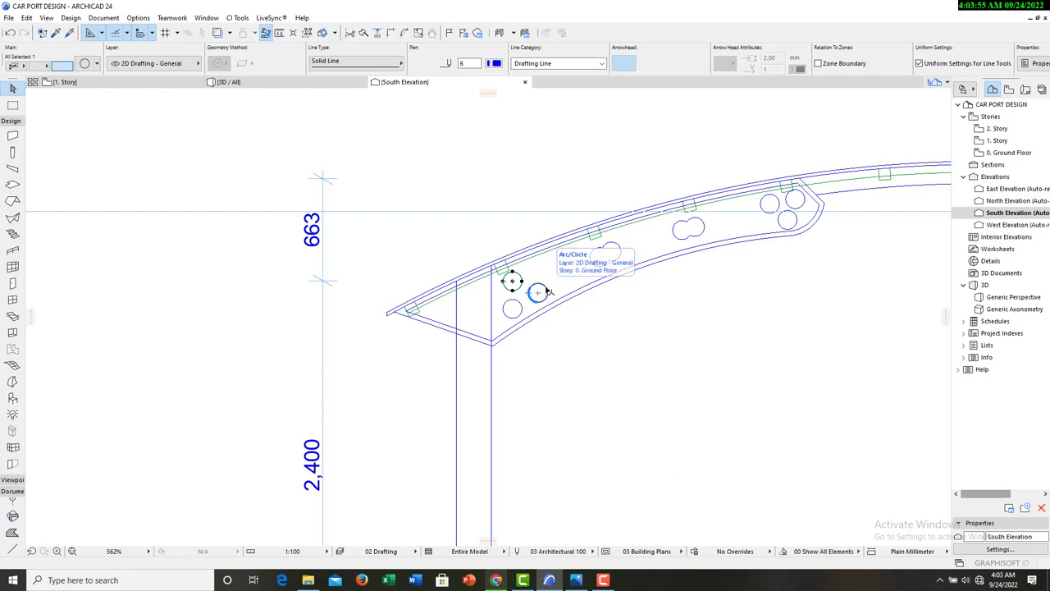
click(573, 330)
scroll(516, 344, down, 3)
scroll(515, 351, up, 4)
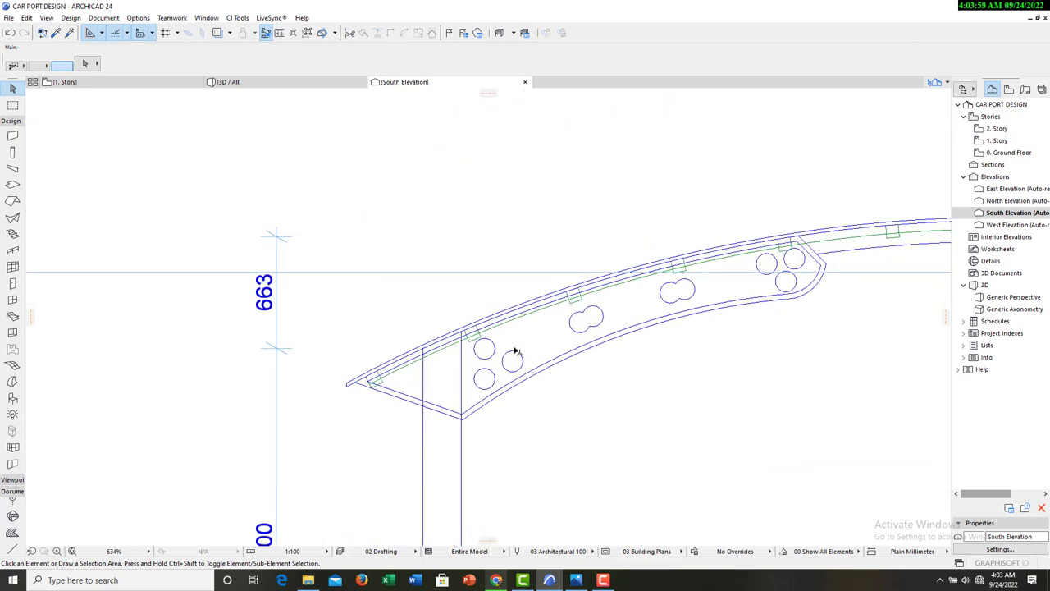
Drag a copy of all the hole circles and double-circle outlines to the duplicate arm outline above, matching the arm's lower corner points.
scroll(515, 351, up, 3)
click(466, 348)
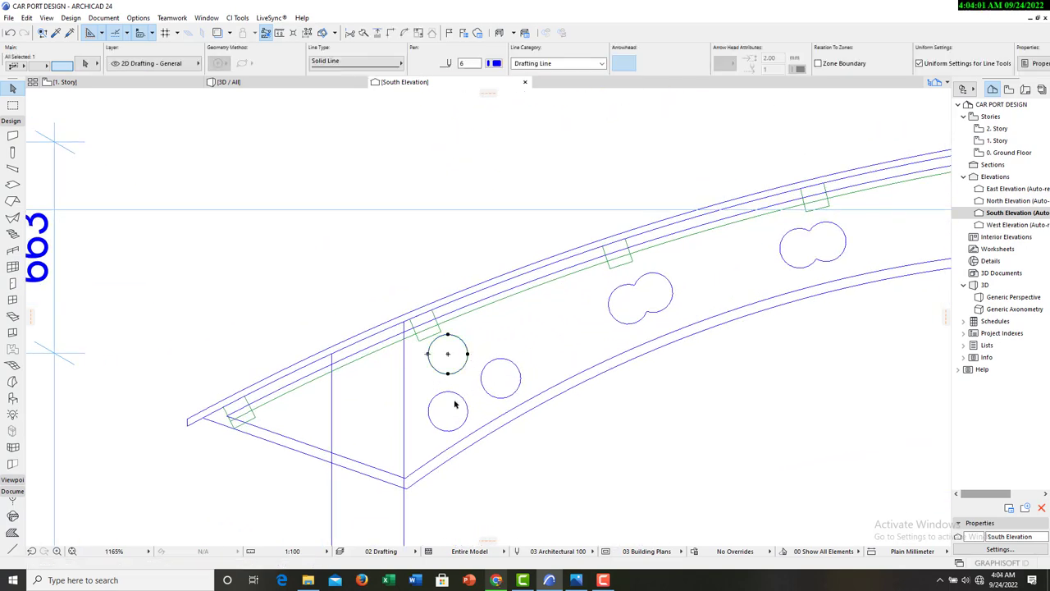
shift+click(453, 398)
shift+click(517, 371)
shift+click(611, 299)
shift+click(806, 232)
scroll(606, 333, down, 3)
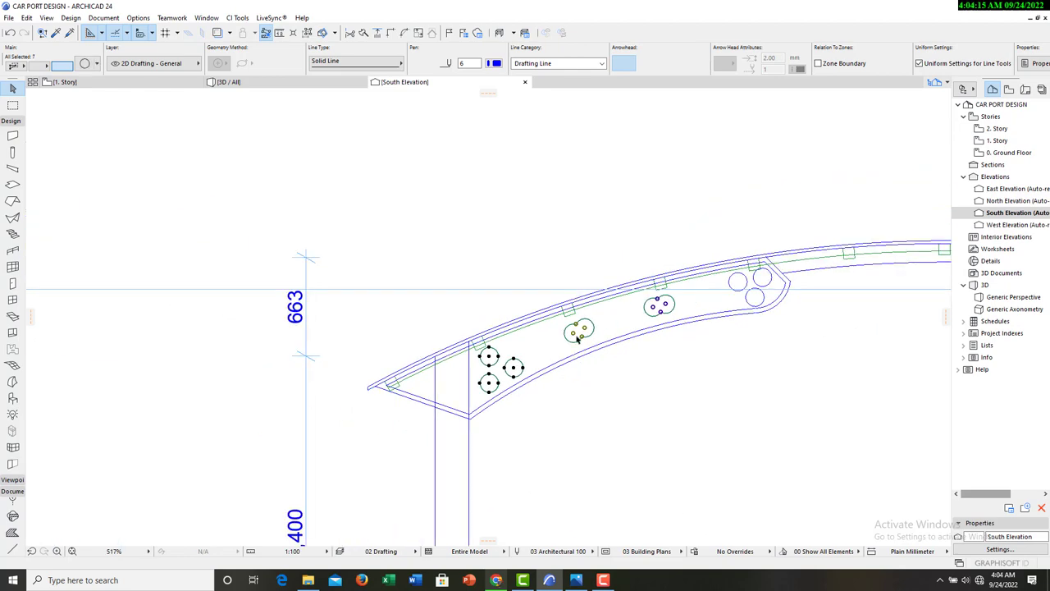
scroll(733, 271, up, 3)
shift+click(739, 271)
shift+click(755, 272)
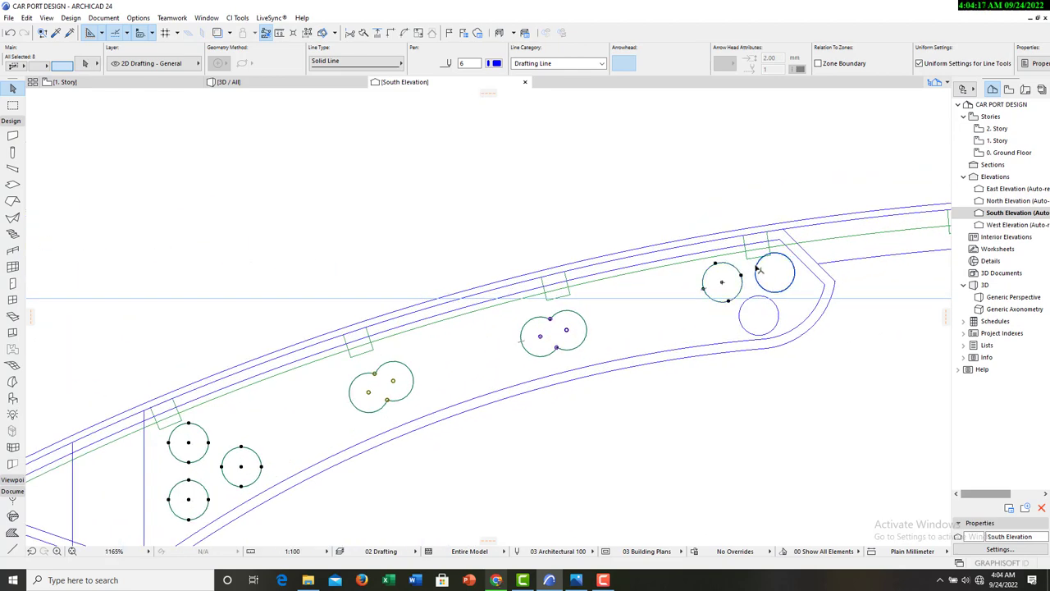
shift+click(769, 326)
scroll(770, 327, down, 5)
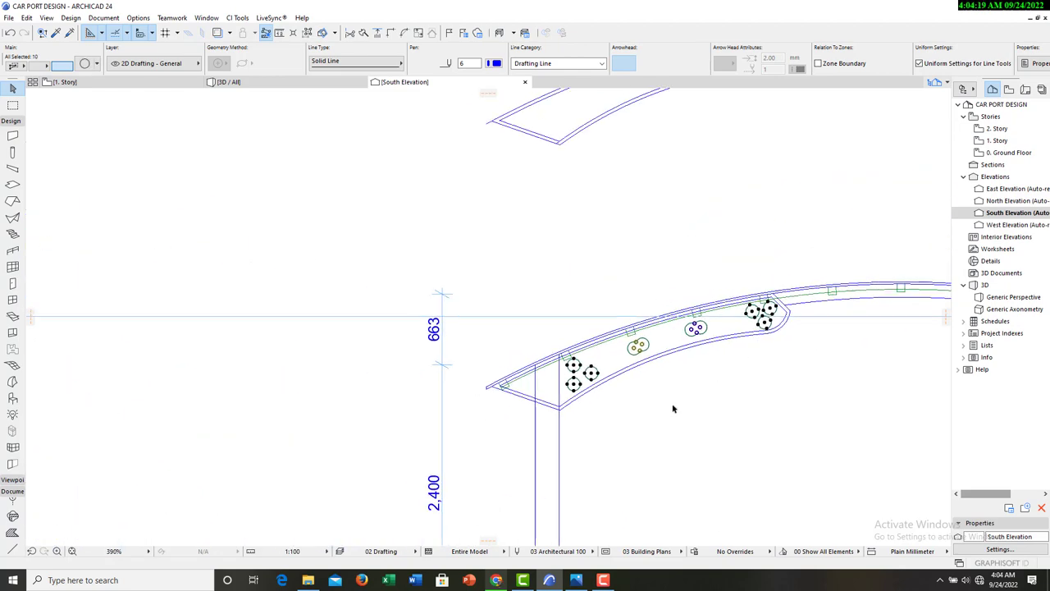
right_click(370, 358)
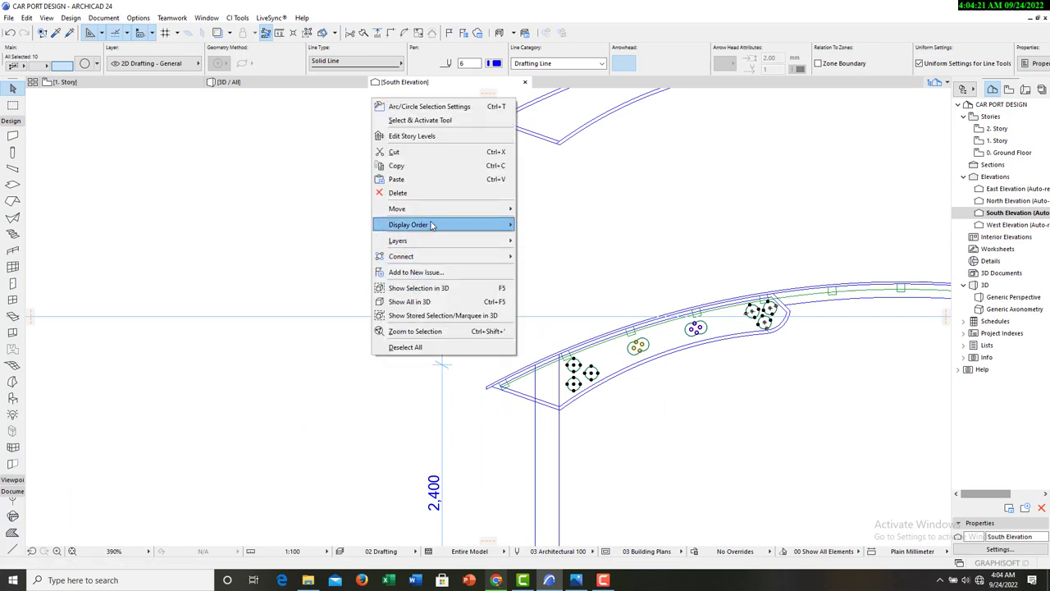
mouse_move(446, 212)
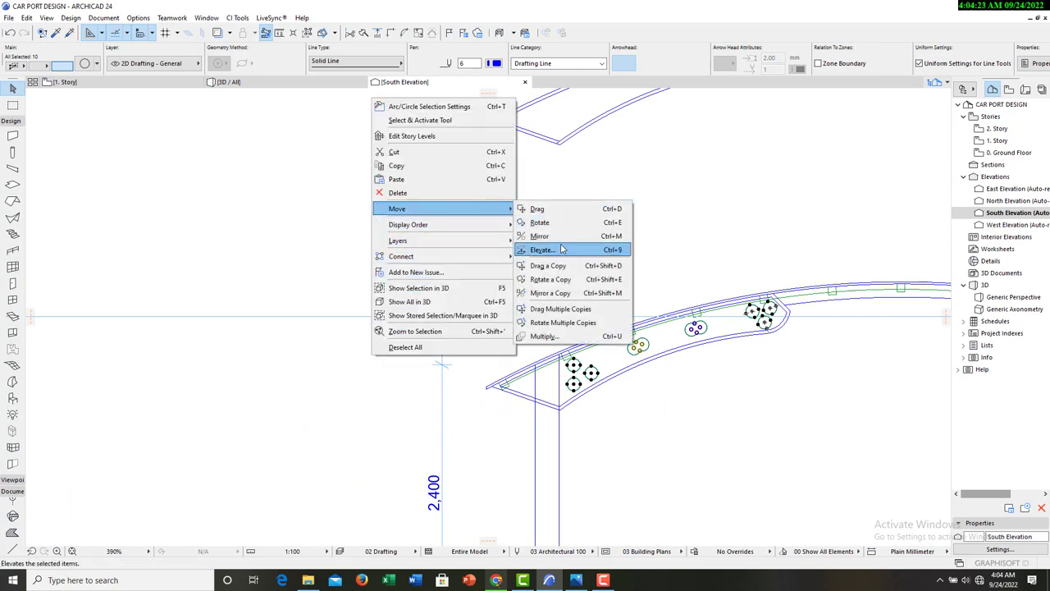
click(546, 265)
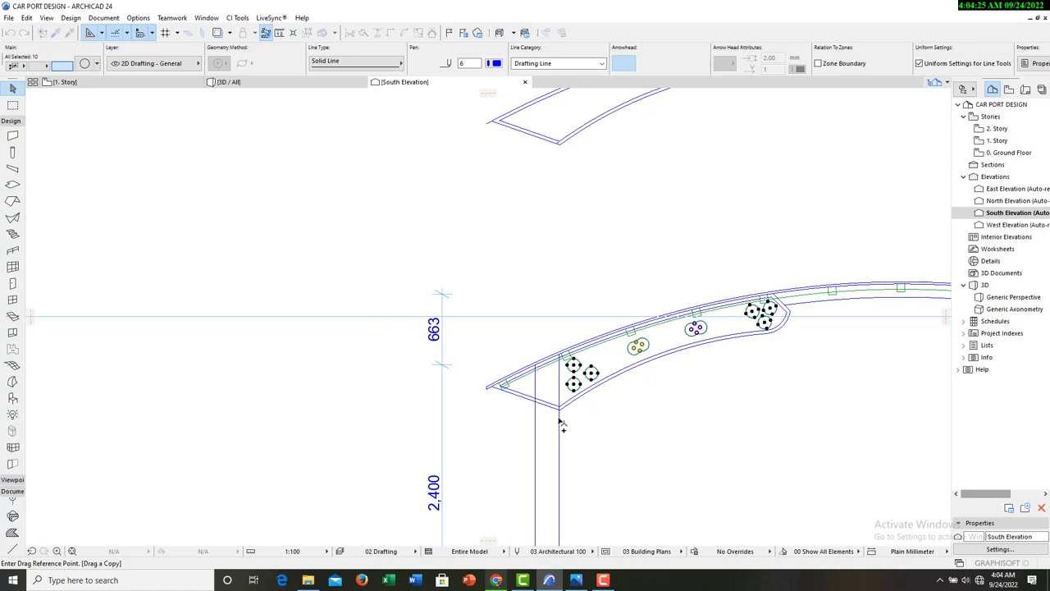
scroll(566, 417, up, 1)
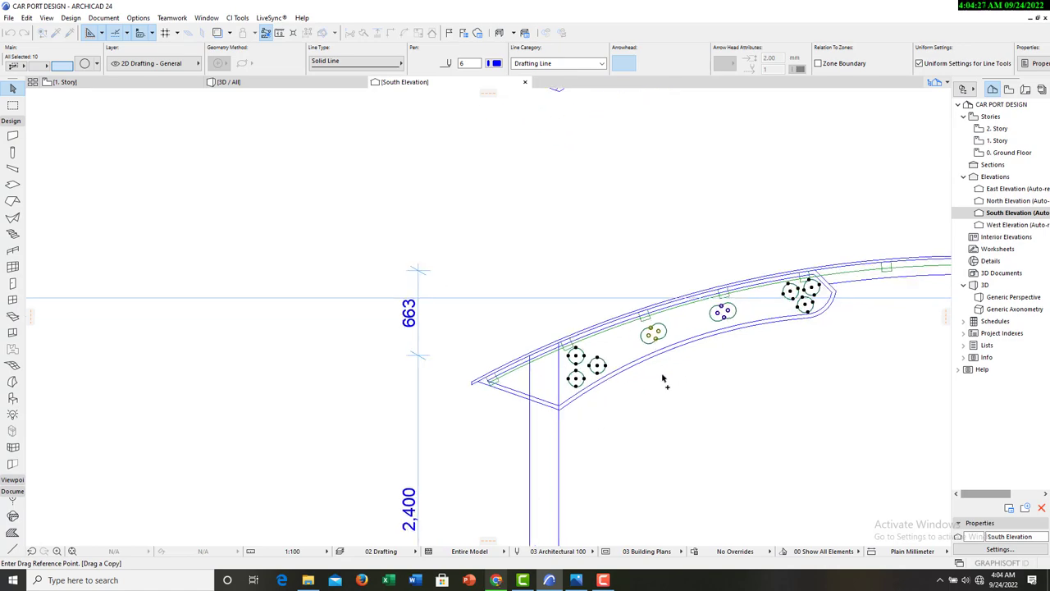
scroll(844, 304, up, 5)
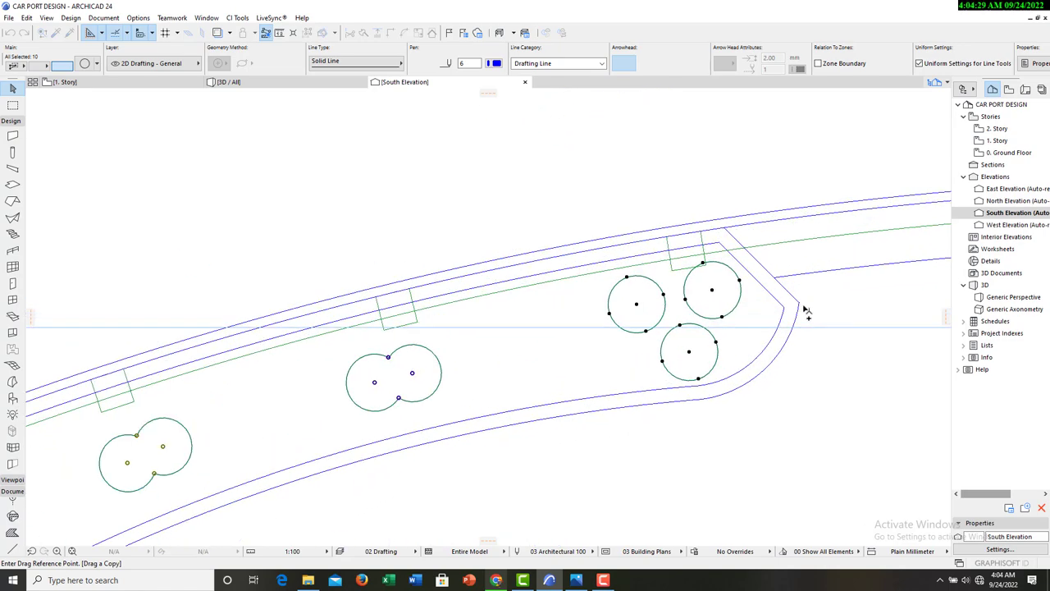
scroll(800, 303, up, 3)
scroll(796, 302, down, 8)
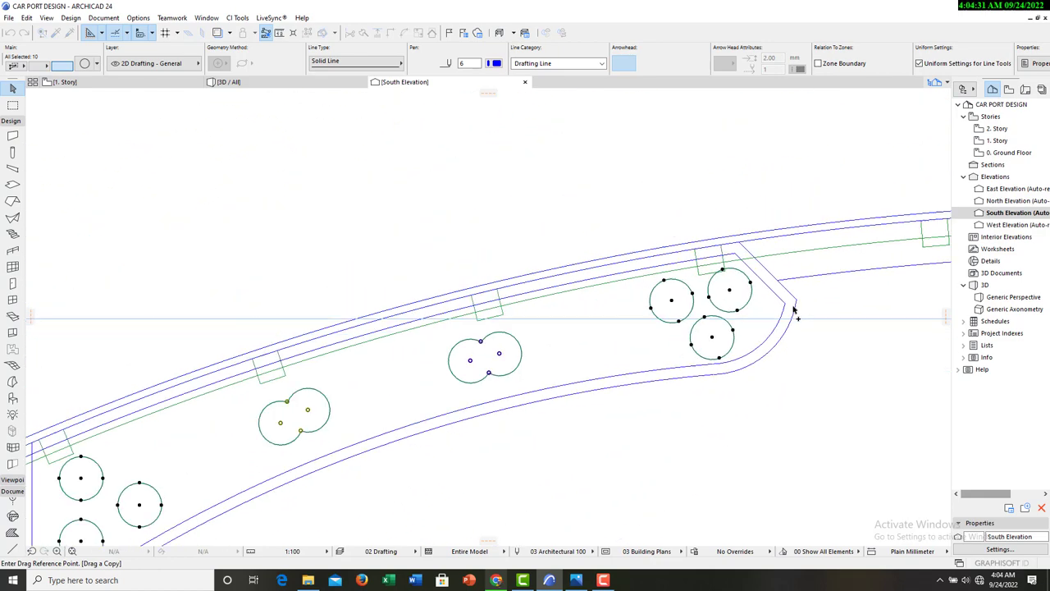
scroll(402, 473, up, 6)
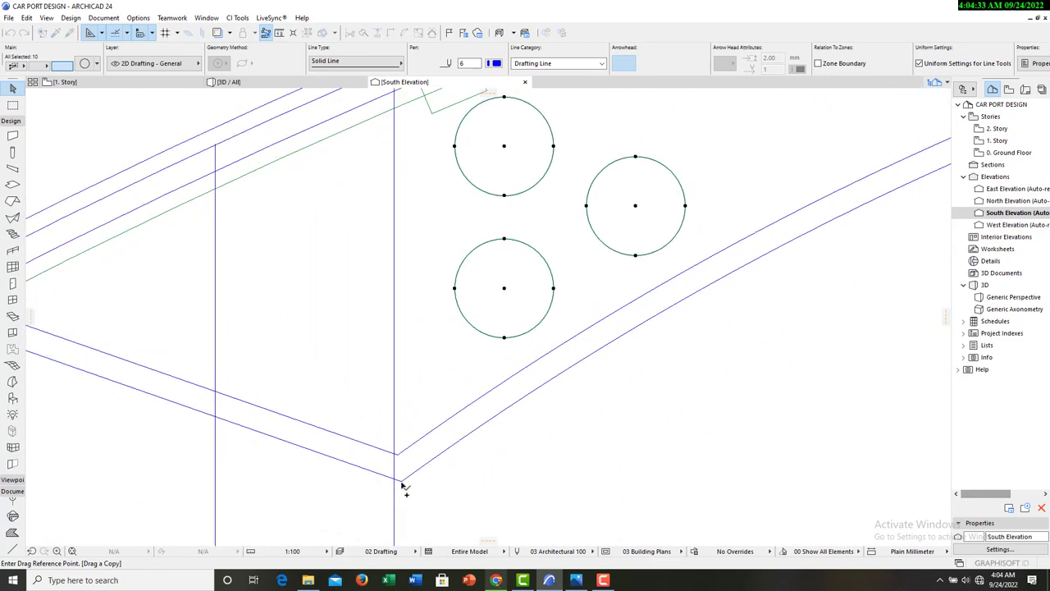
scroll(410, 476, down, 6)
scroll(451, 369, up, 4)
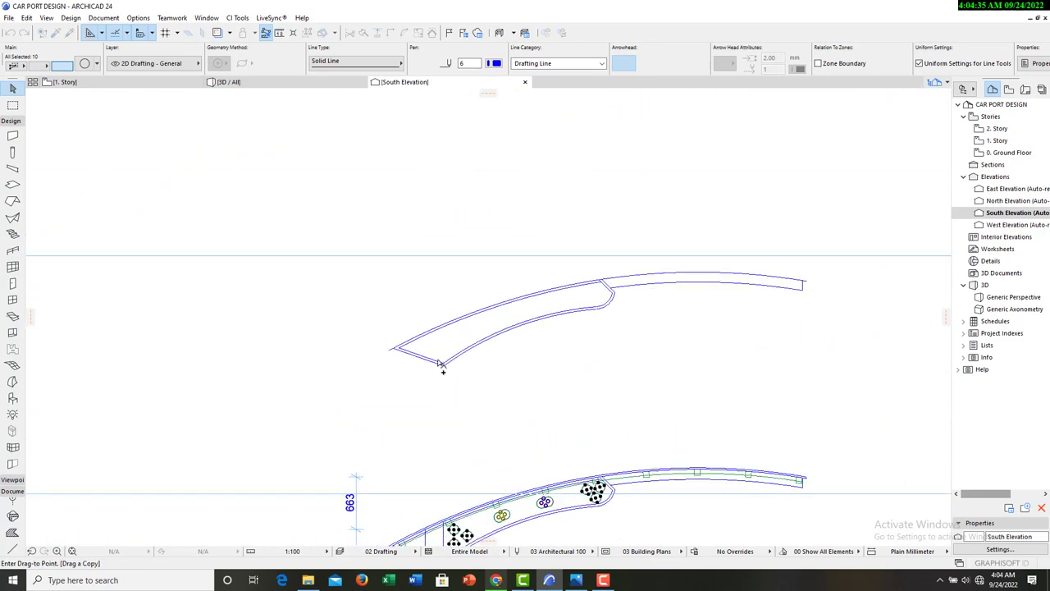
scroll(458, 379, up, 2)
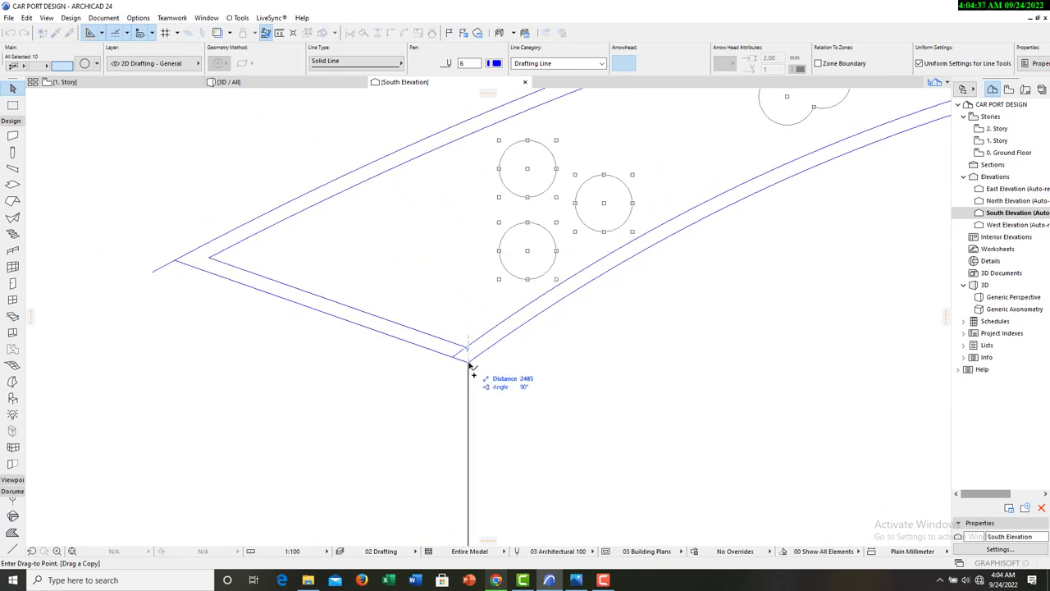
scroll(497, 403, down, 3)
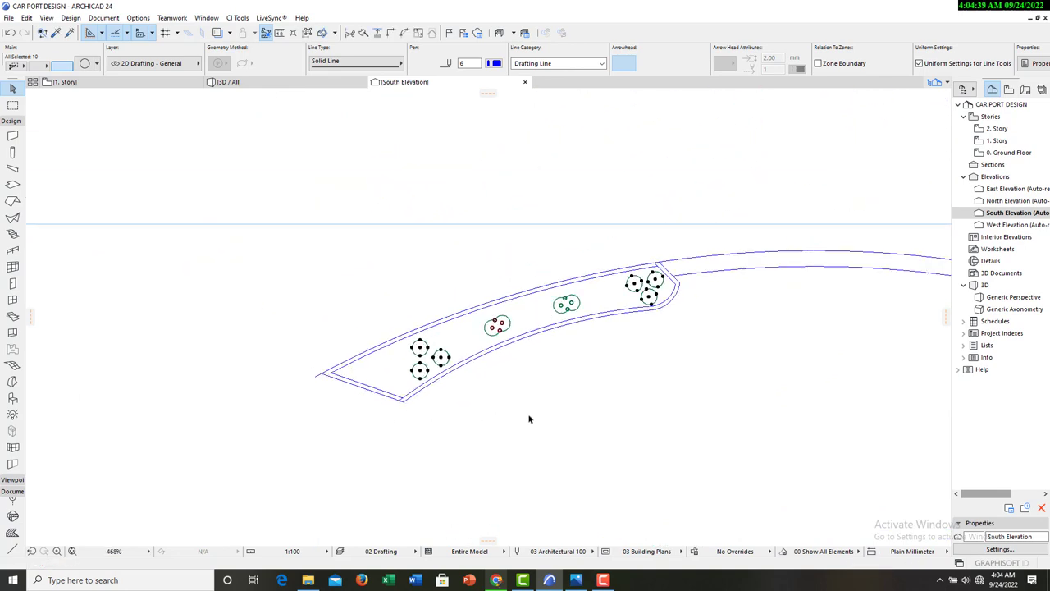
click(500, 411)
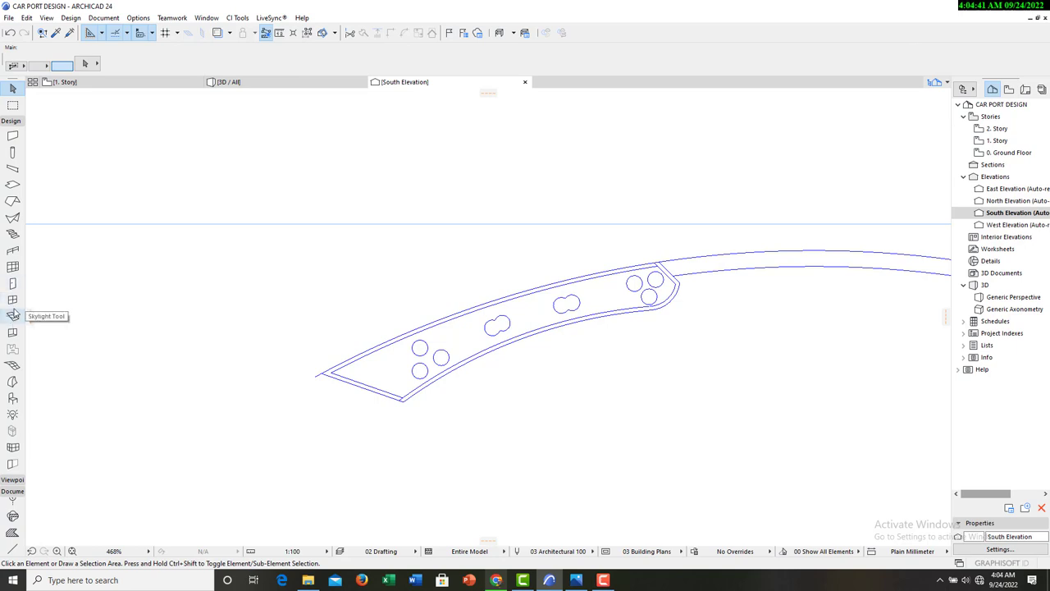
Create flat morphs from the three circles near the arm's pointed end and from the two double-circle outlines in the upper duplicate.
click(11, 384)
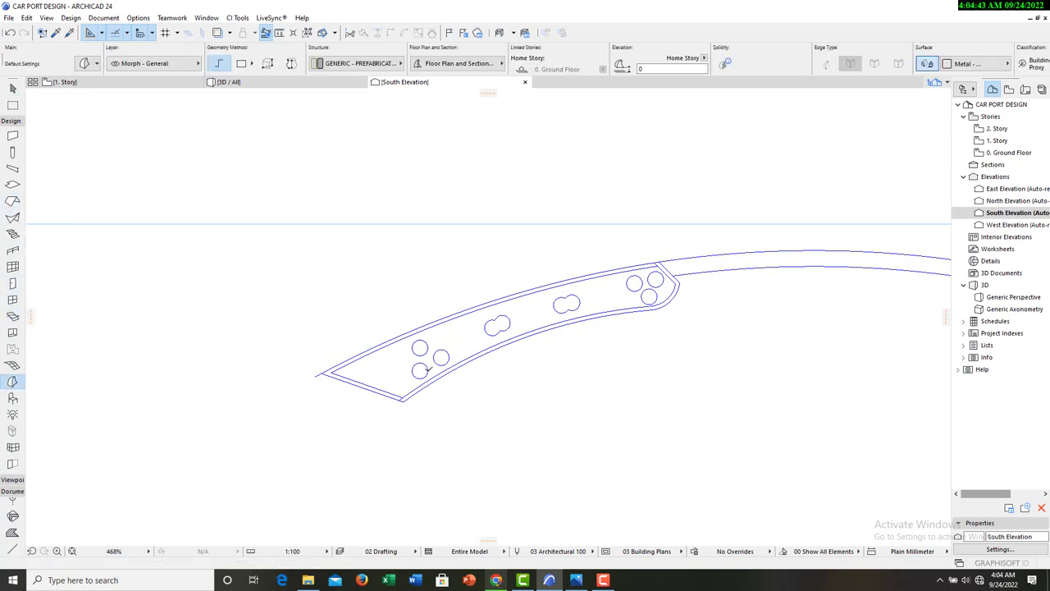
scroll(402, 372, up, 4)
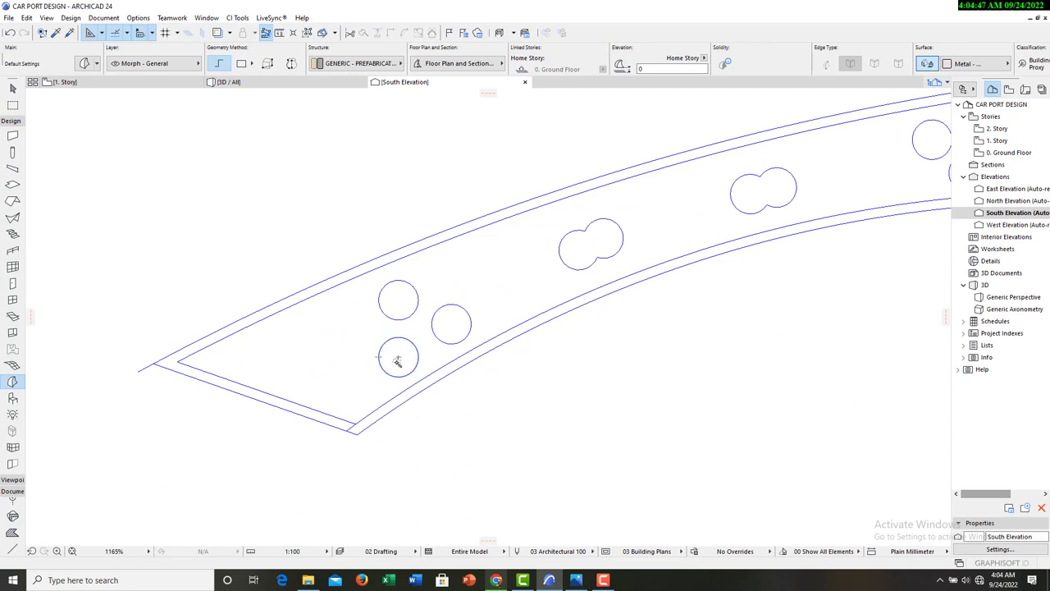
click(398, 361)
click(399, 308)
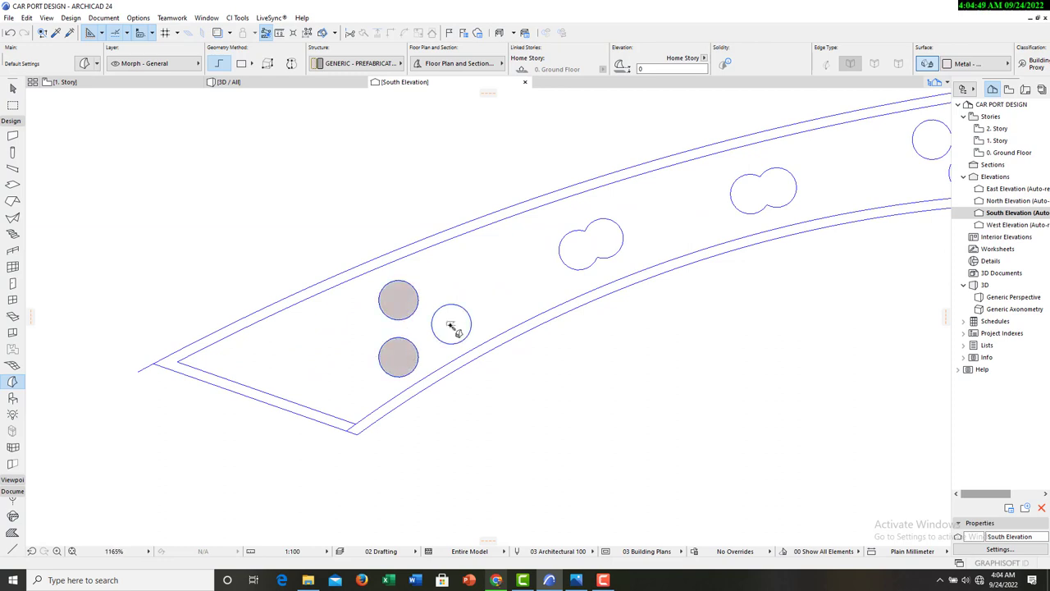
click(588, 255)
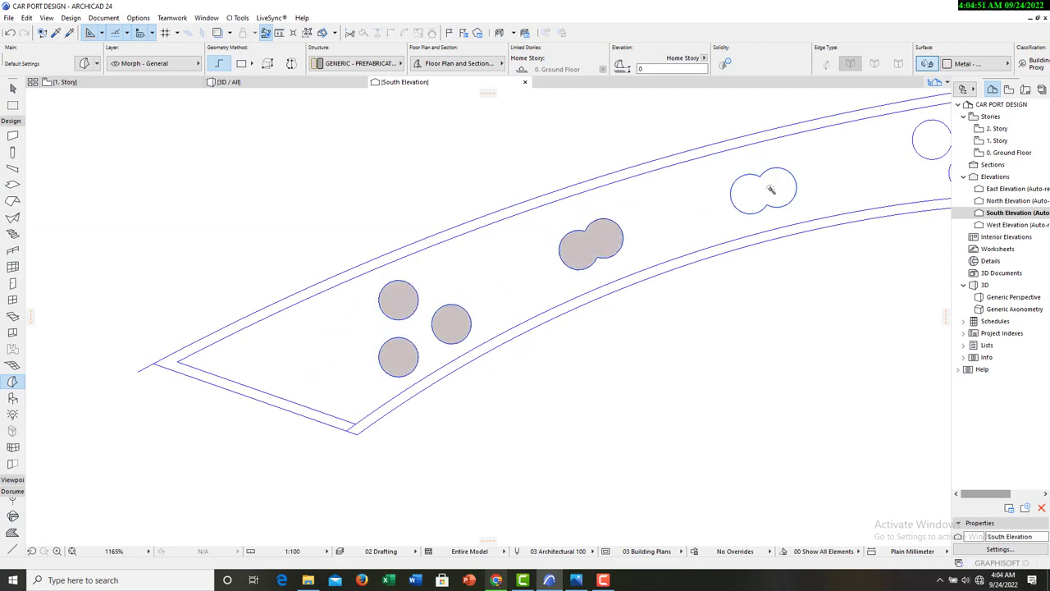
click(771, 189)
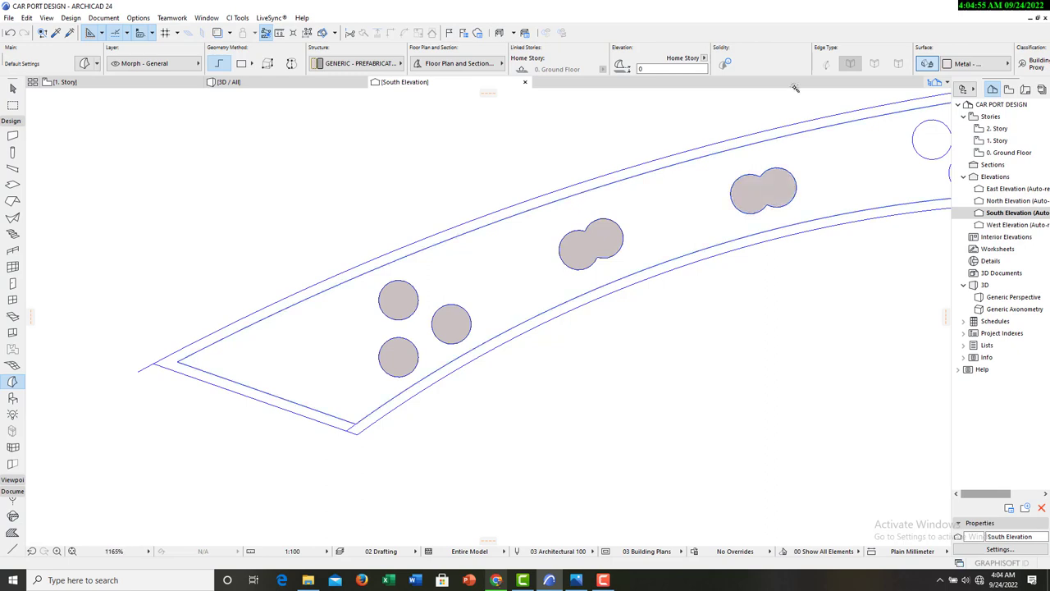
Create flat morphs from the three circles at the rounded end of the upper arm outline and finish the Morph tool.
scroll(493, 402, down, 3)
scroll(609, 300, up, 3)
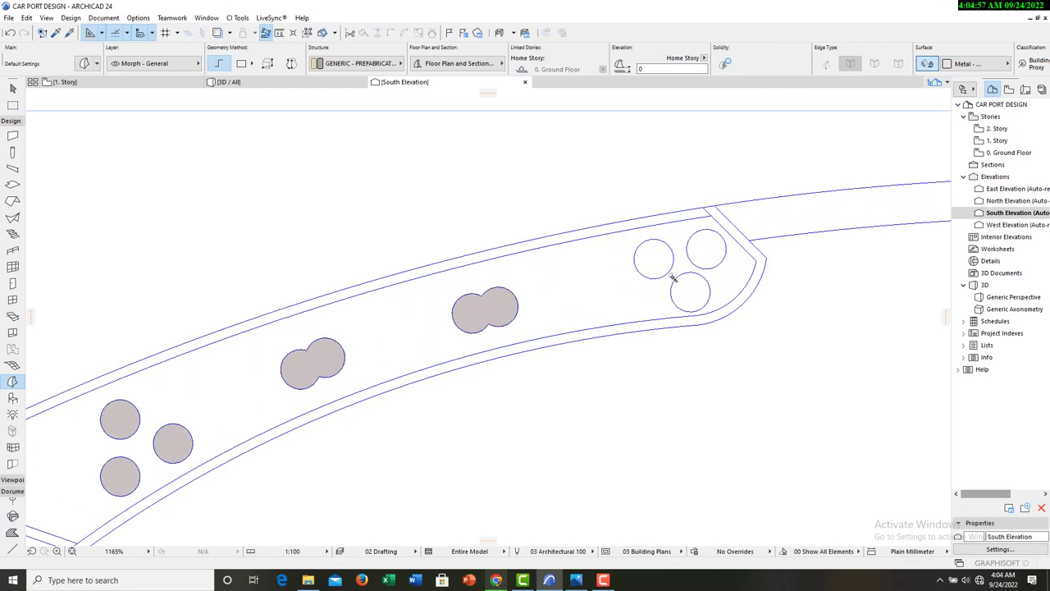
click(656, 263)
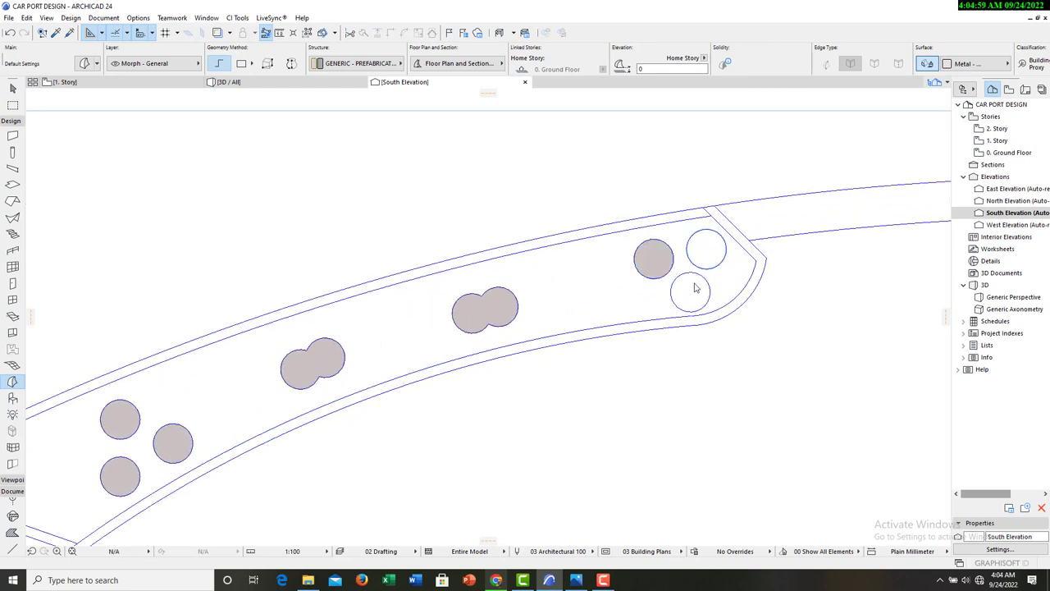
click(706, 251)
click(689, 292)
scroll(592, 294, down, 1)
scroll(592, 295, down, 2)
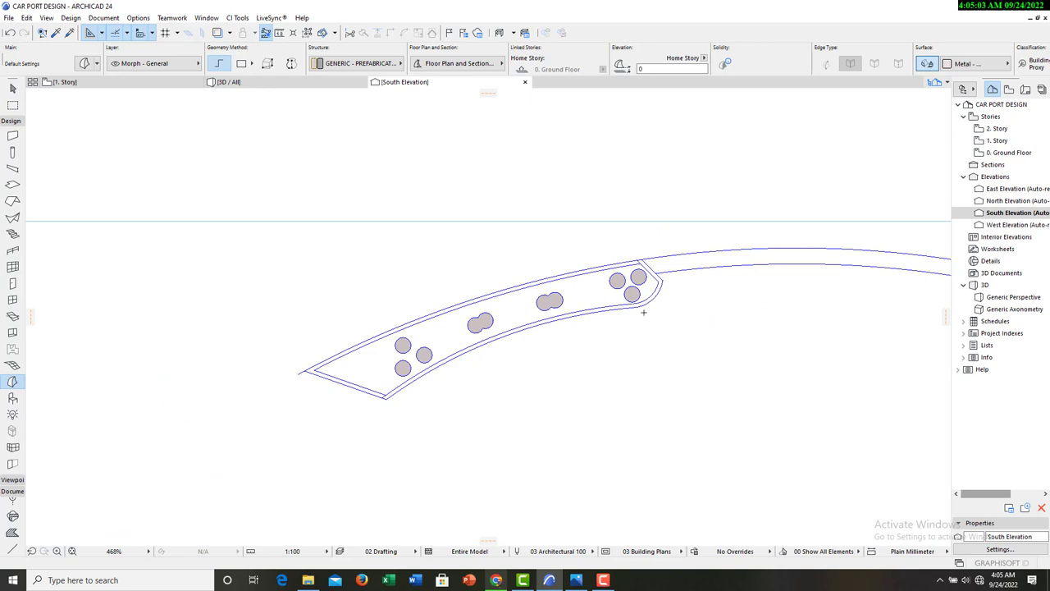
key(Escape)
Move all eight hole morphs down together, from the upper outline's lower corner point to the matching corner of the modelled arm.
scroll(393, 343, up, 2)
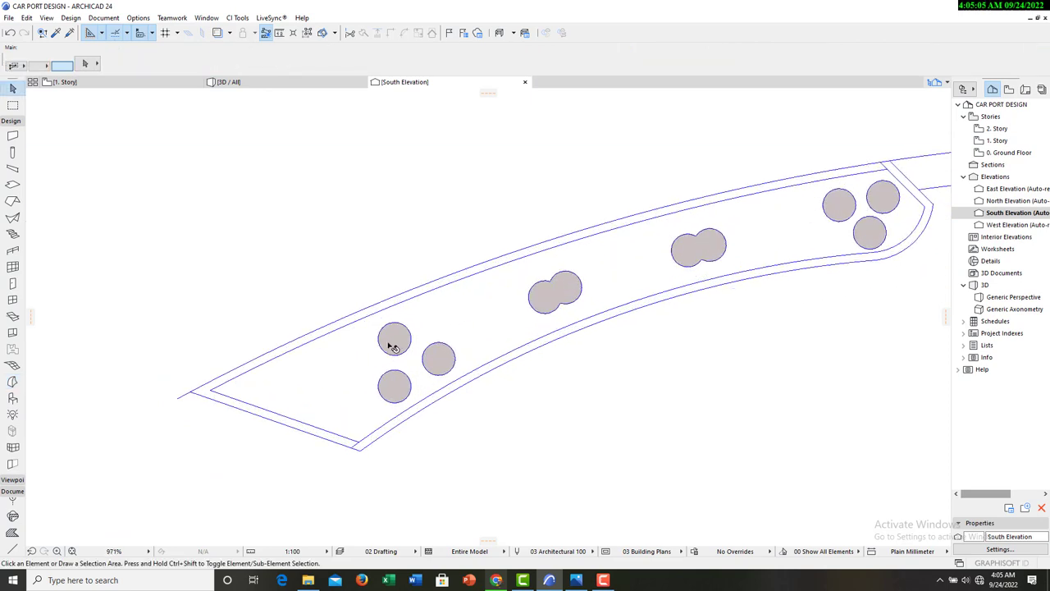
click(393, 343)
scroll(414, 406, up, 1)
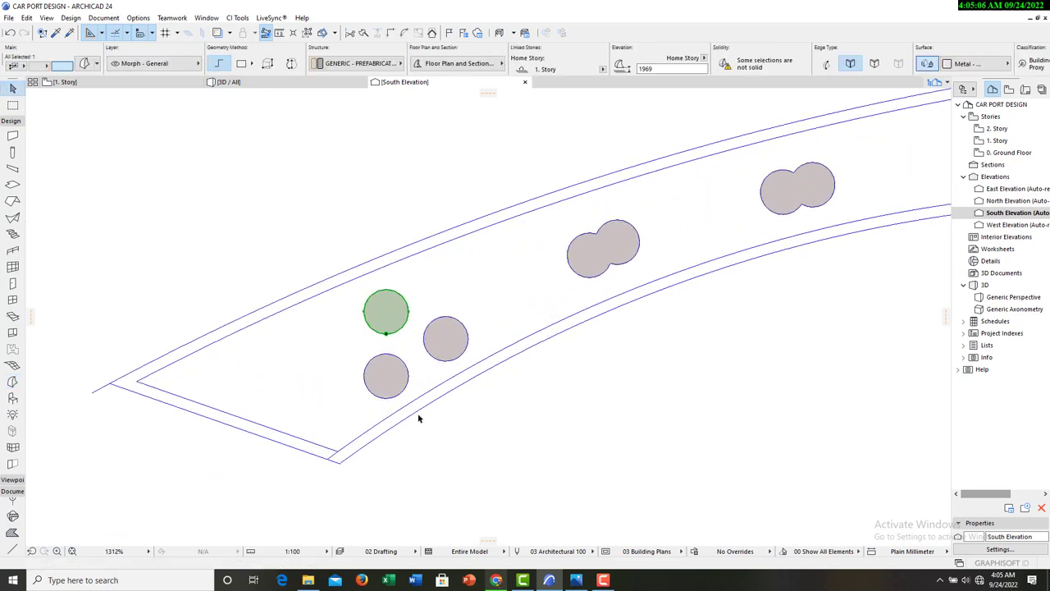
shift+click(376, 380)
shift+click(443, 325)
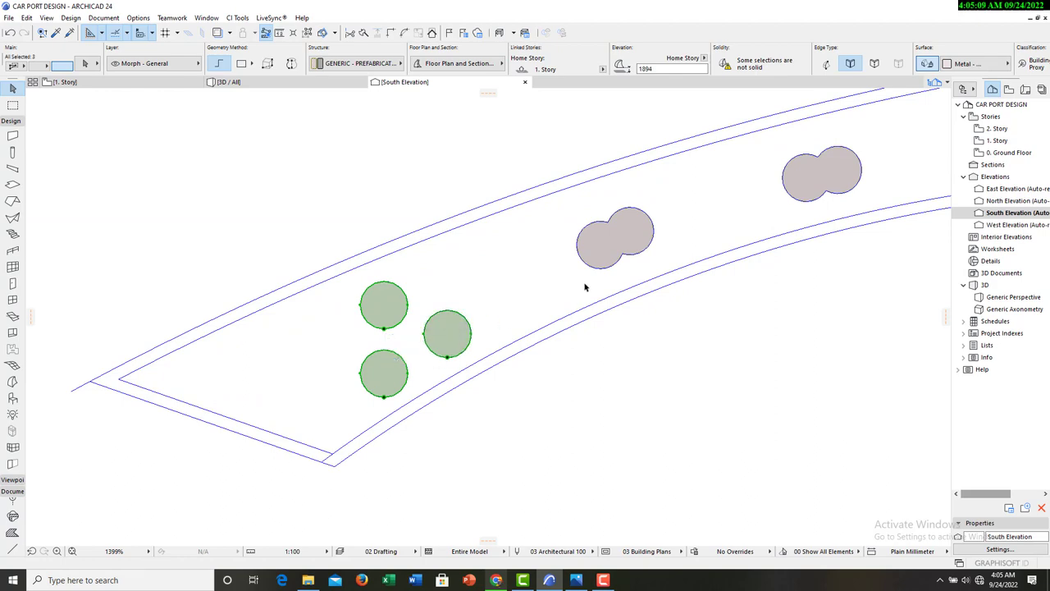
shift+click(605, 246)
shift+click(799, 193)
scroll(418, 350, down, 2)
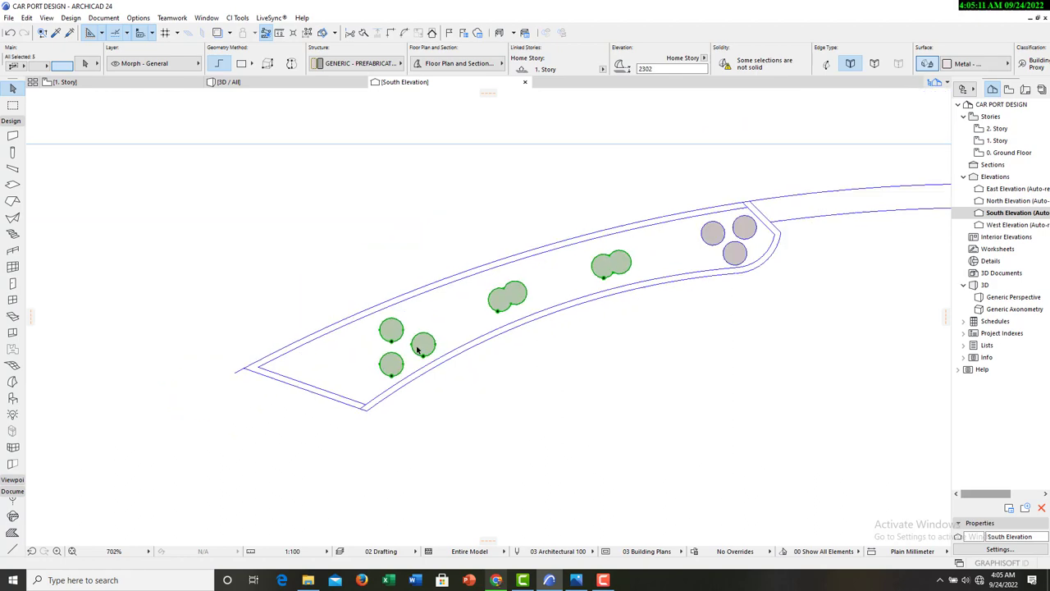
scroll(417, 349, down, 1)
scroll(546, 277, up, 3)
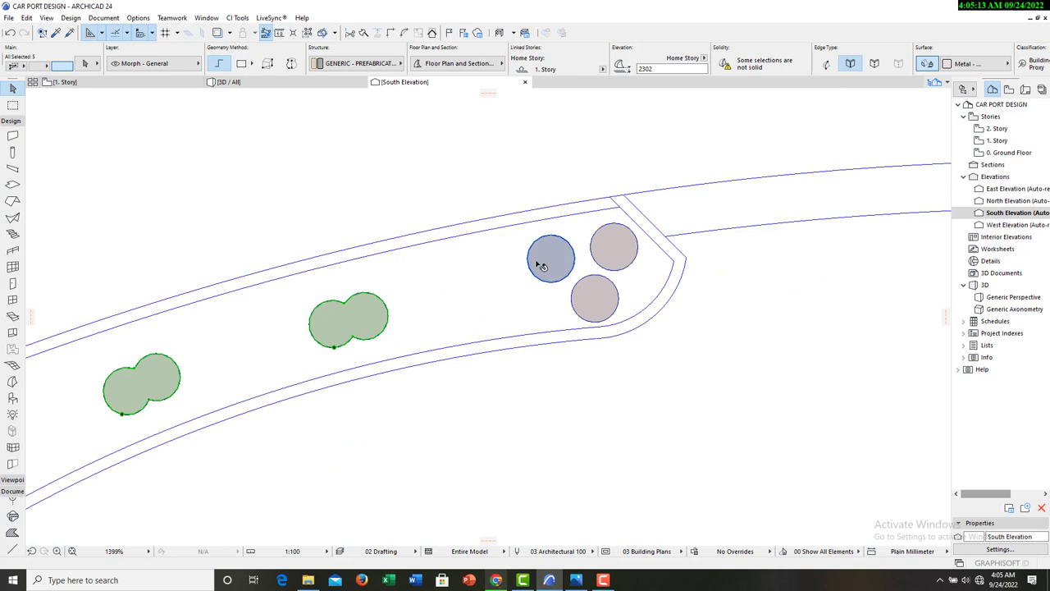
shift+click(542, 267)
shift+click(629, 239)
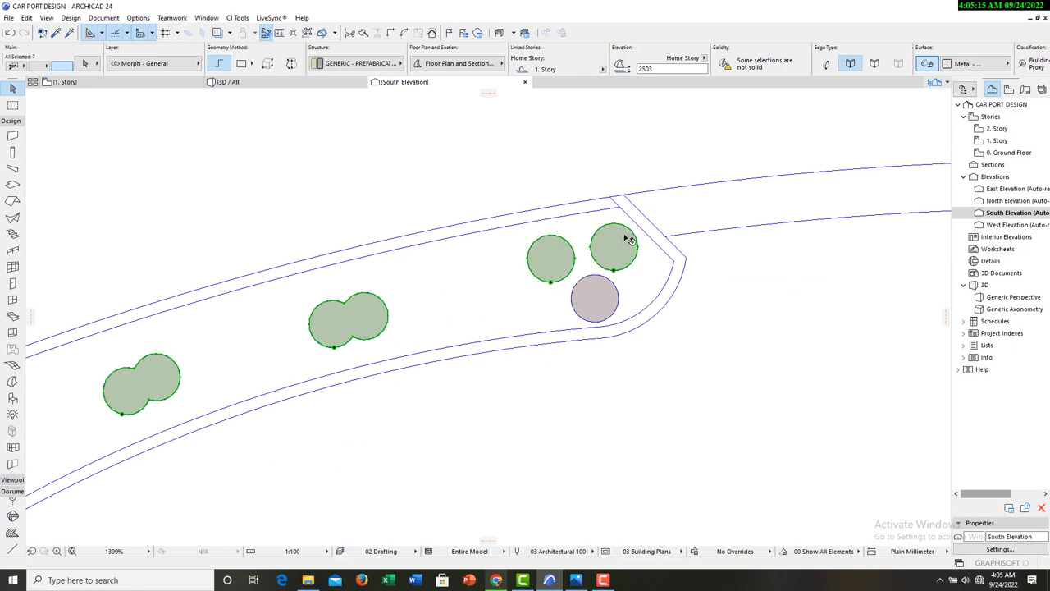
shift+click(611, 293)
scroll(713, 314, down, 3)
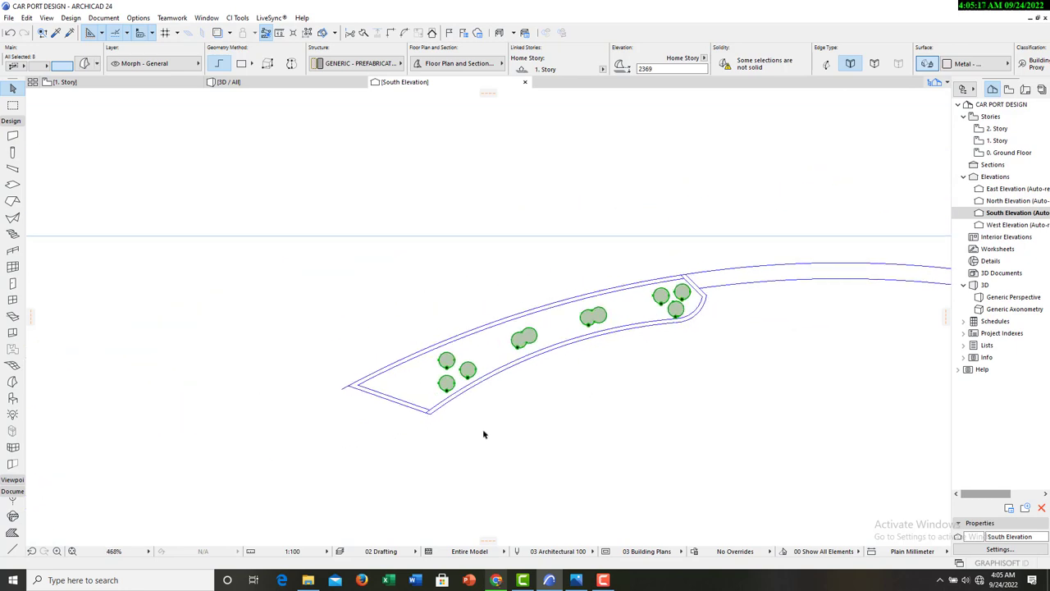
right_click(287, 375)
mouse_move(343, 187)
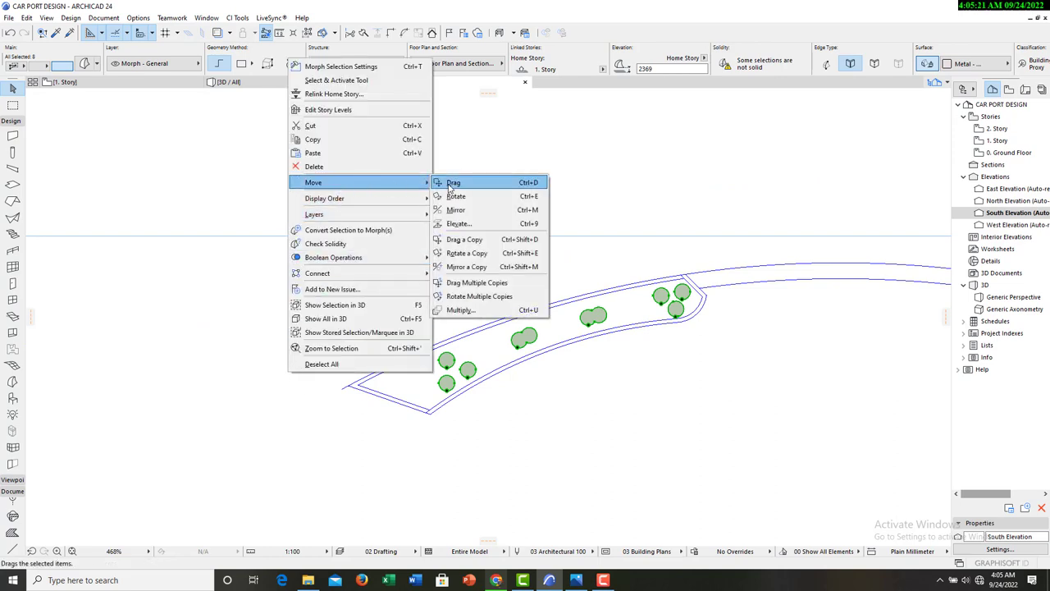
click(457, 183)
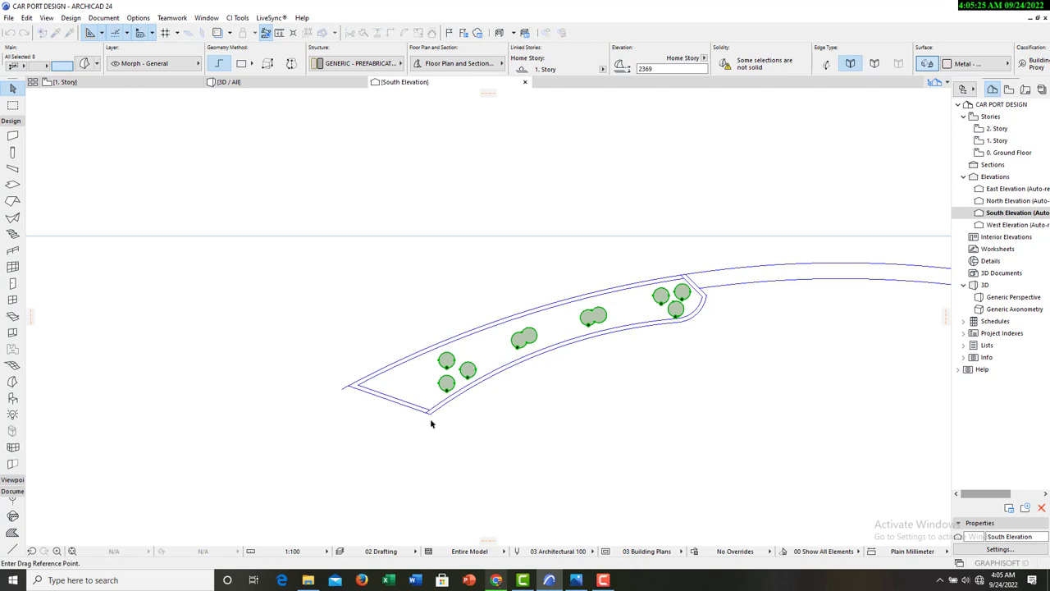
scroll(430, 423, up, 5)
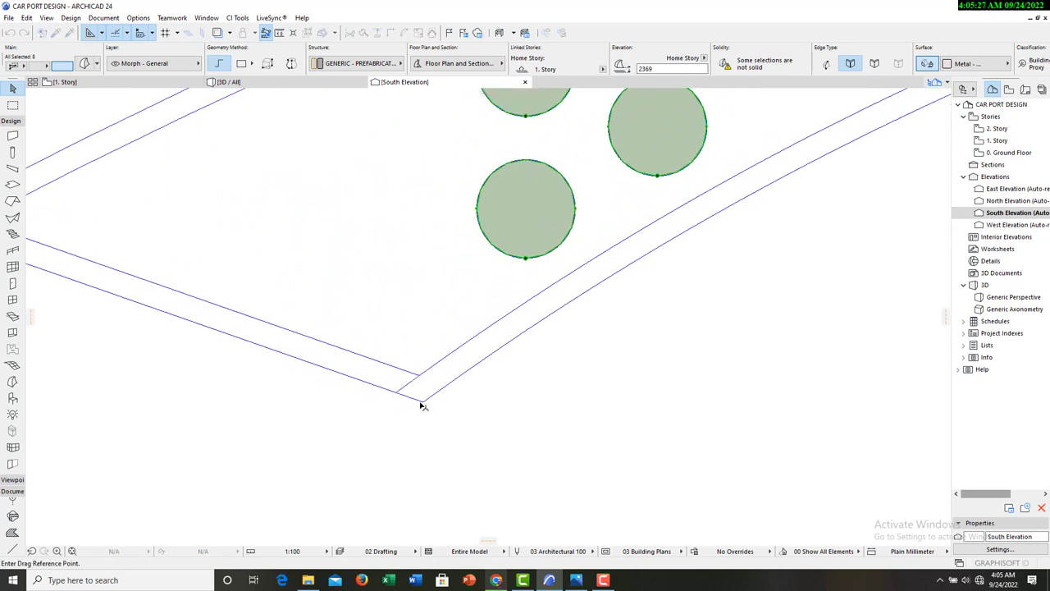
click(425, 405)
scroll(550, 290, down, 6)
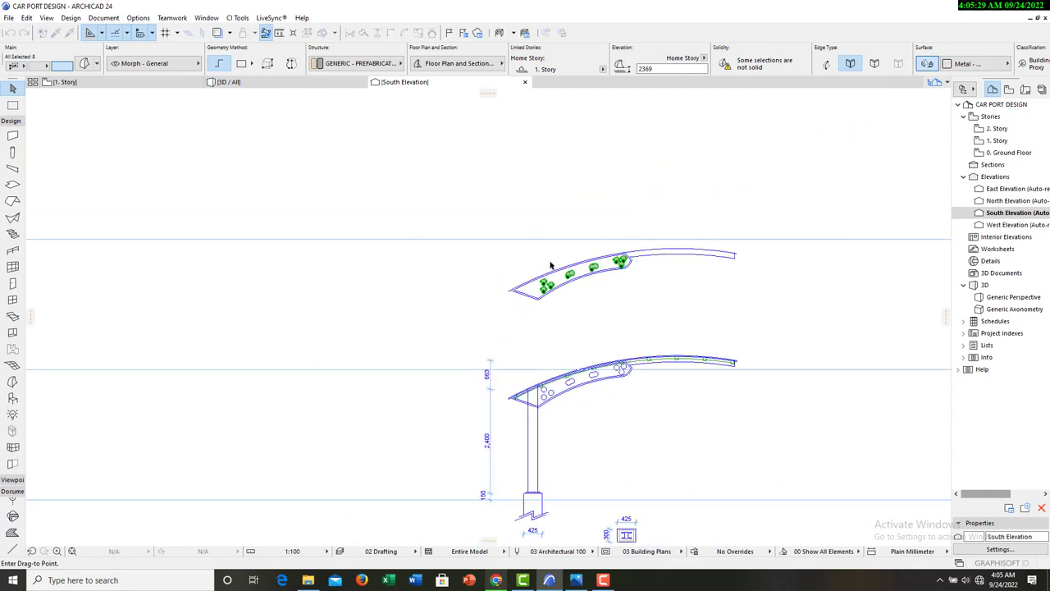
scroll(275, 332, up, 8)
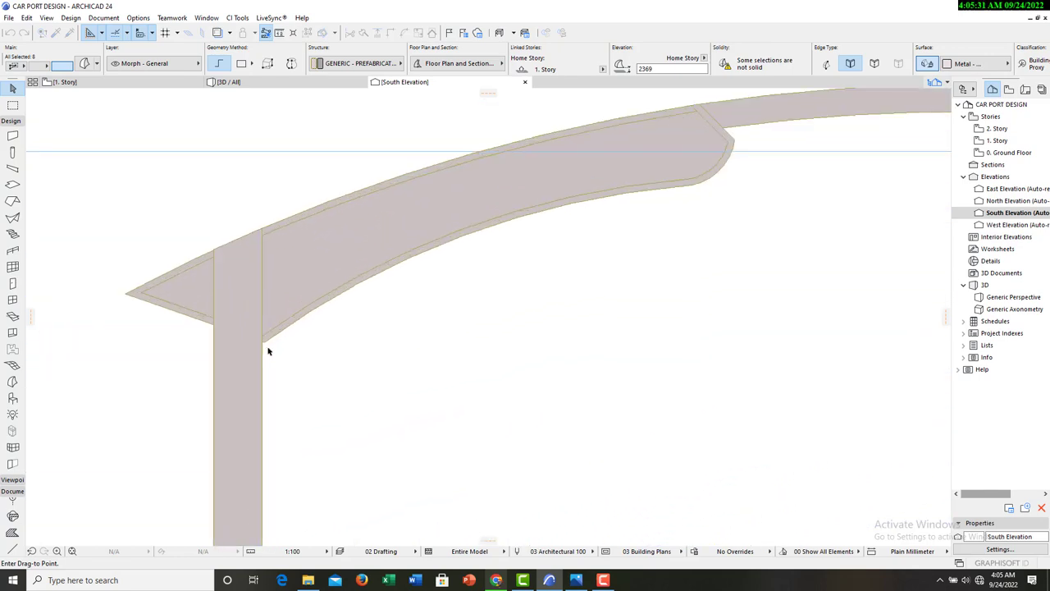
click(254, 327)
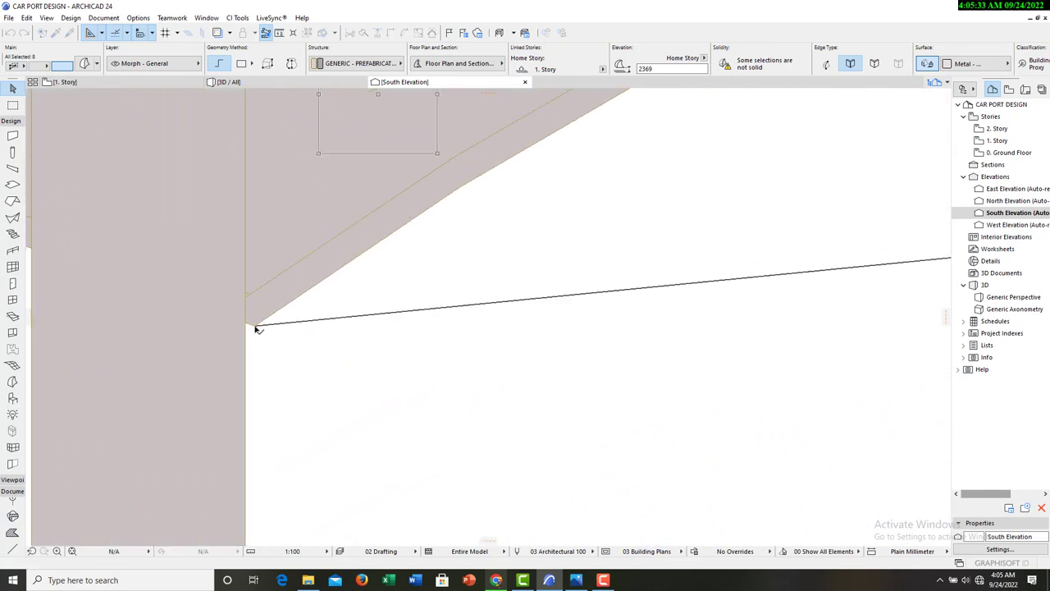
scroll(428, 390, down, 10)
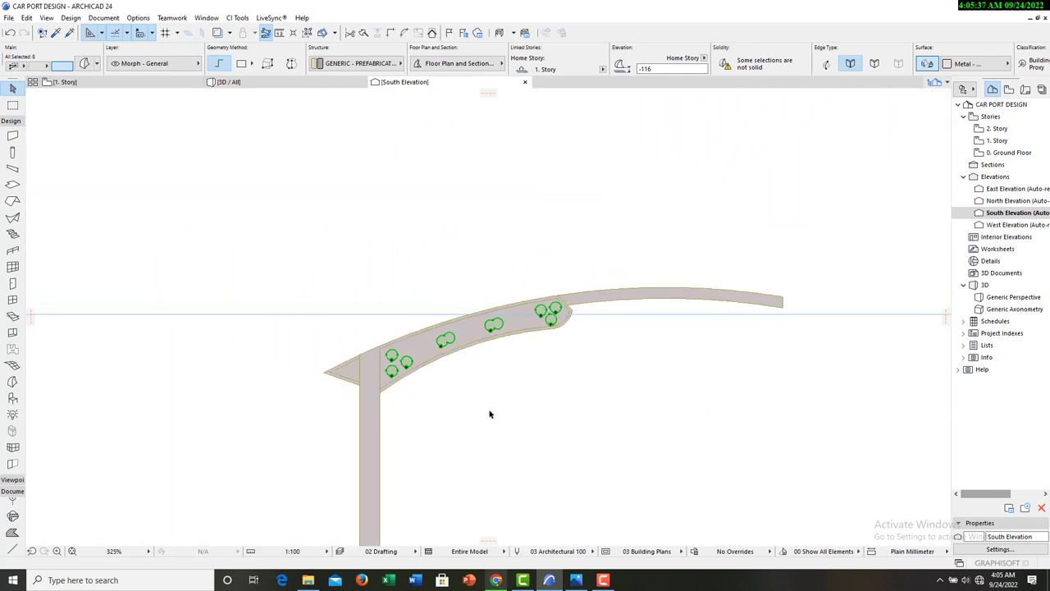
key(Escape)
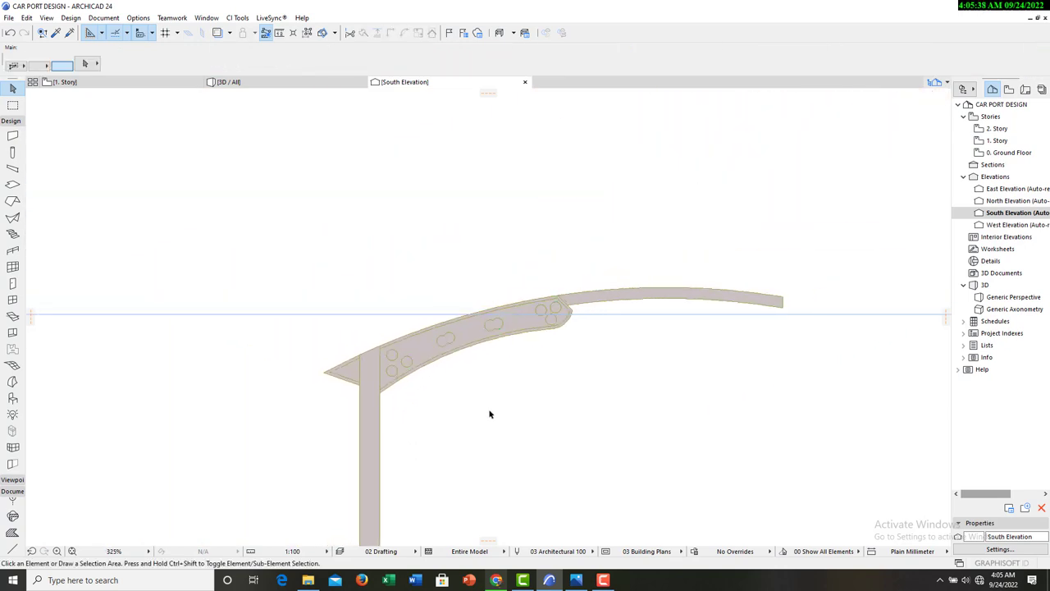
In the 3D view, extrude the three circular hole morphs of the pointed-end group together by 300 mm towards the arm.
click(222, 84)
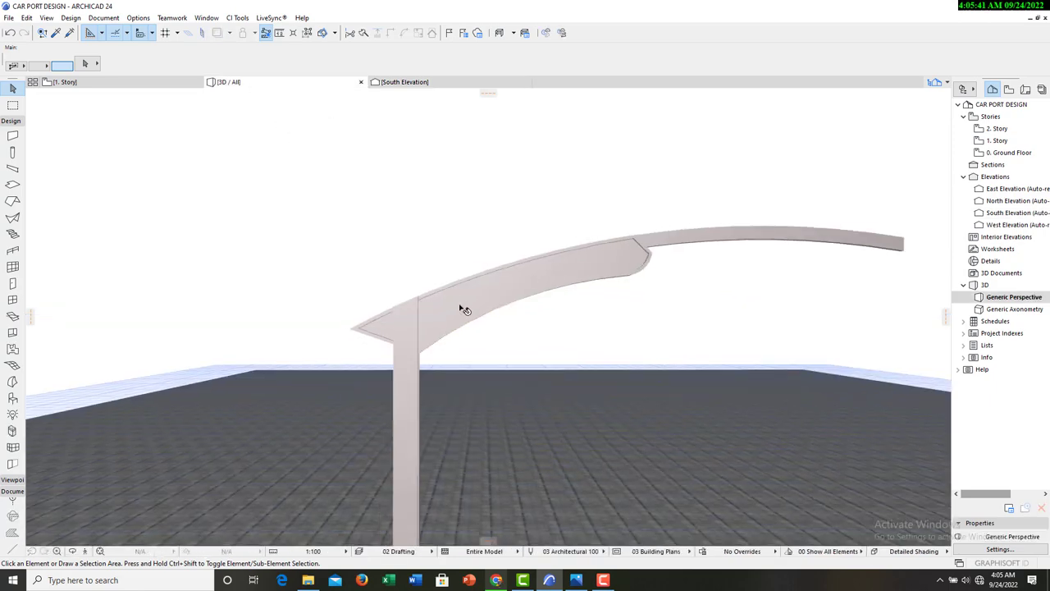
scroll(465, 309, down, 3)
shift+middle_drag(509, 373, 204, 433)
scroll(178, 421, up, 3)
click(141, 404)
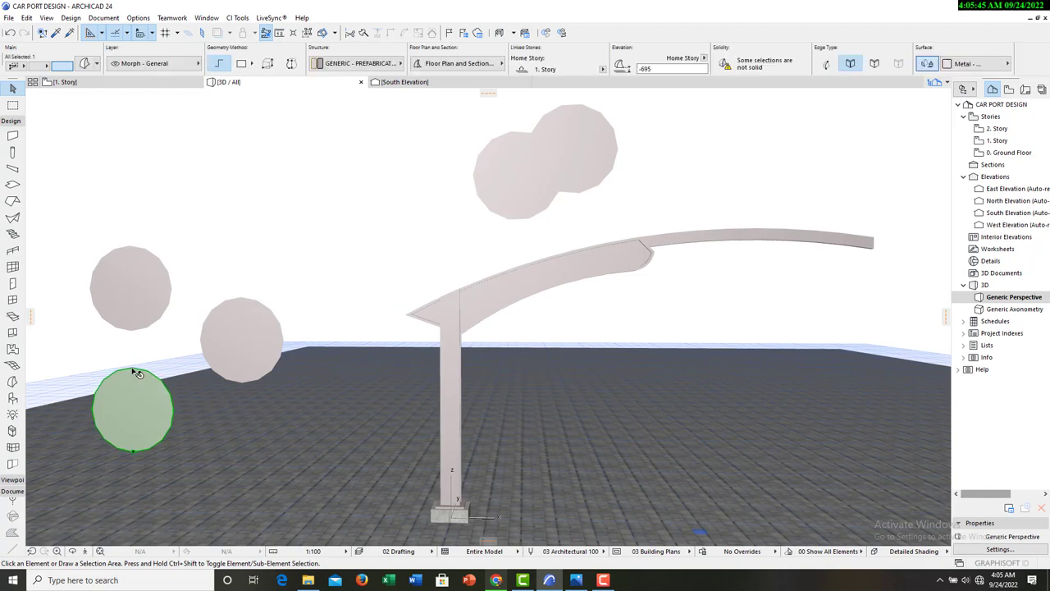
shift+click(127, 282)
shift+click(220, 333)
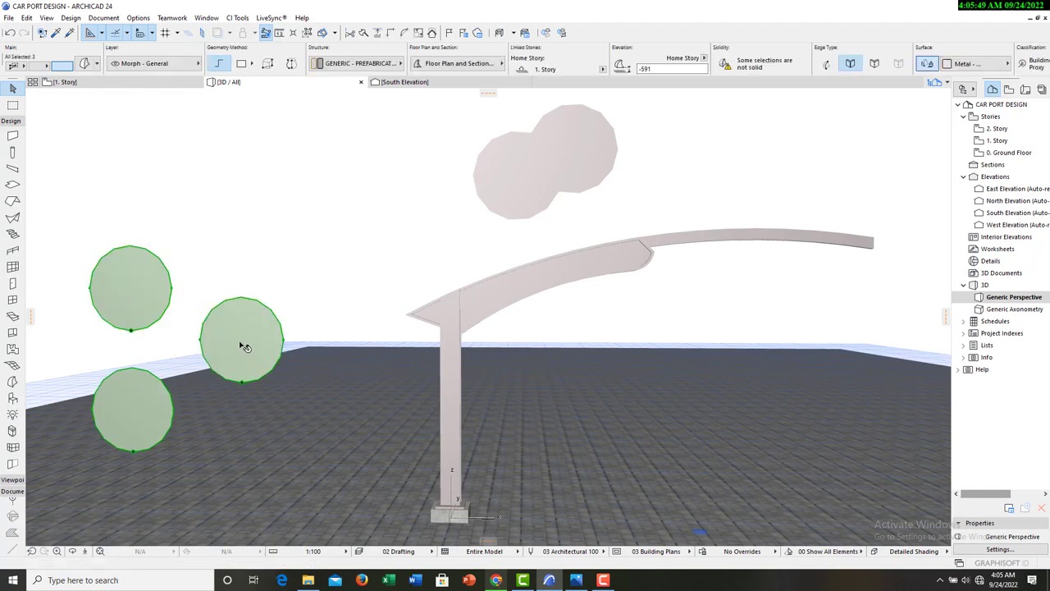
click(243, 345)
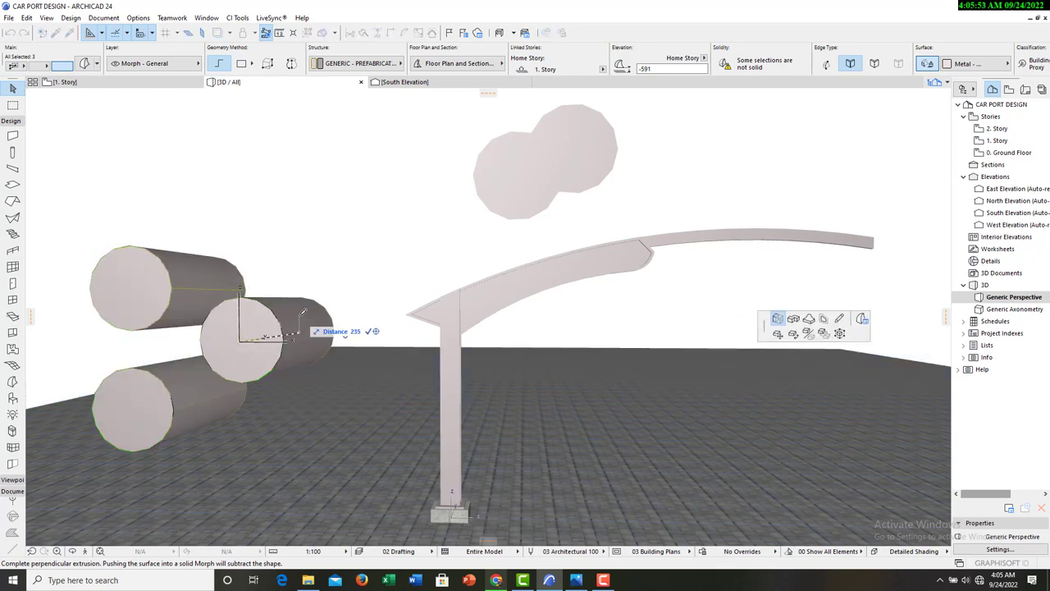
text(300)
key(Return)
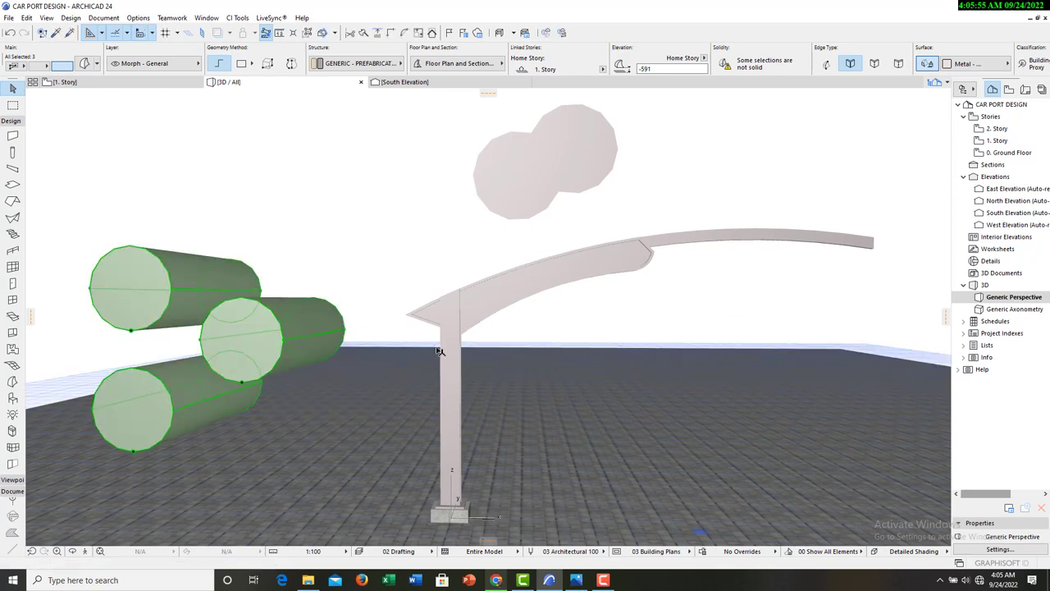
Extrude the two double-circle morphs and the other group of three circular morphs together by 300 mm towards the arm.
shift+middle_drag(270, 361, 317, 292)
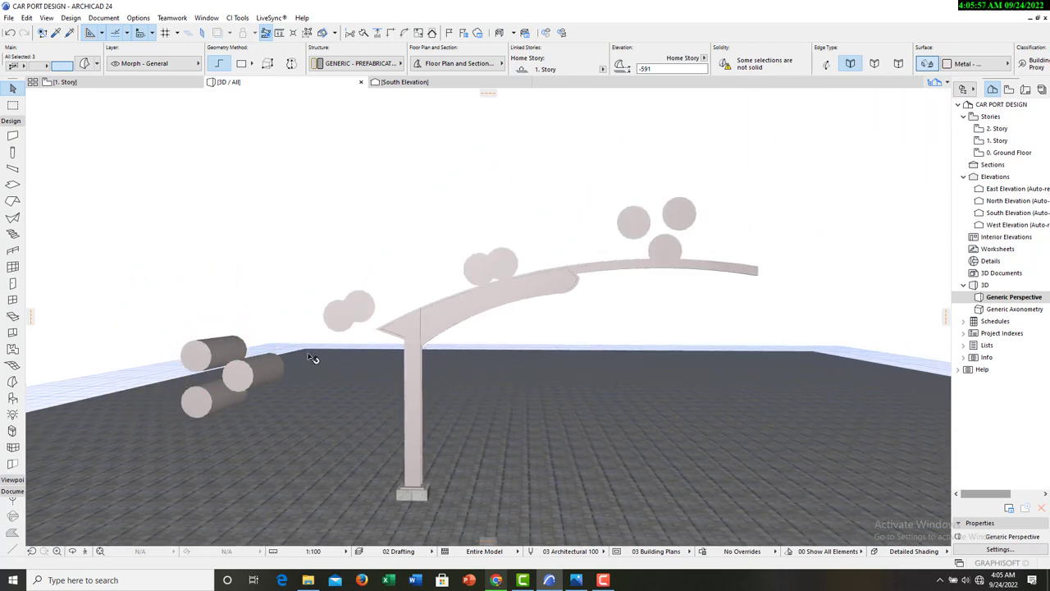
click(340, 311)
shift+click(490, 279)
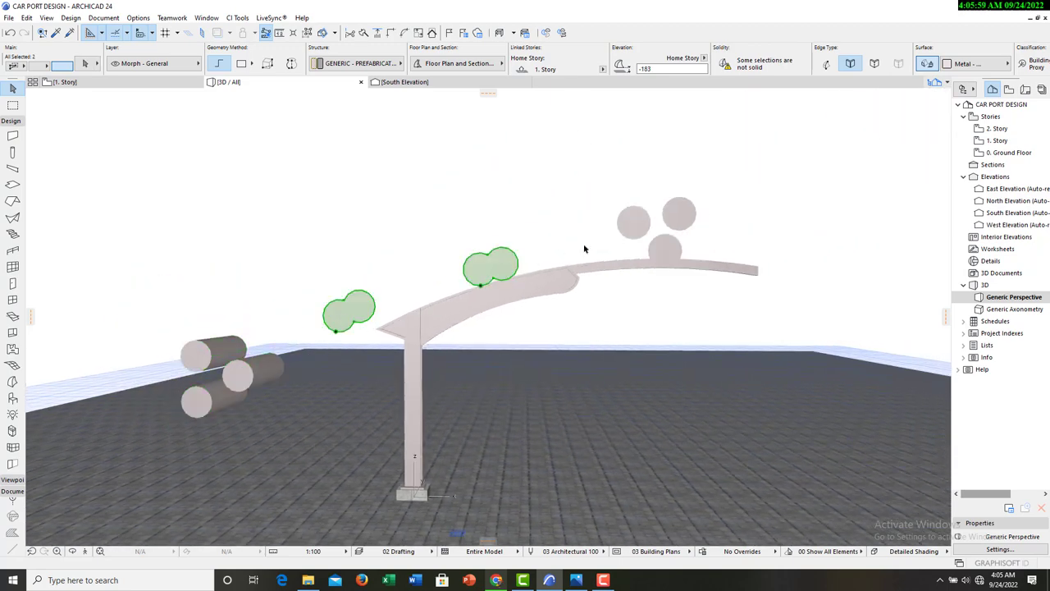
shift+click(667, 214)
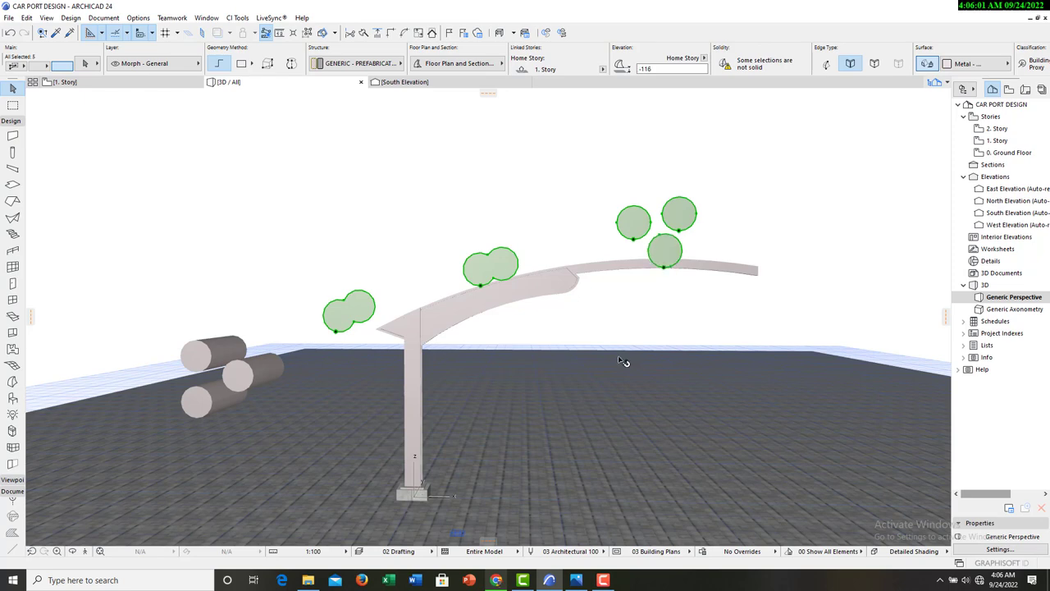
shift+middle_drag(626, 359, 614, 328)
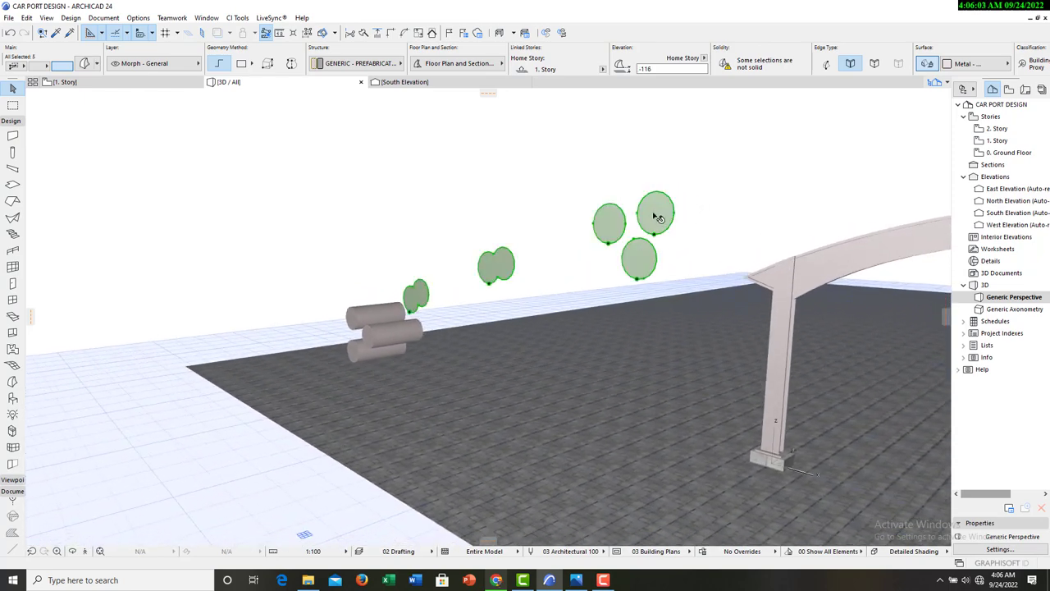
click(698, 206)
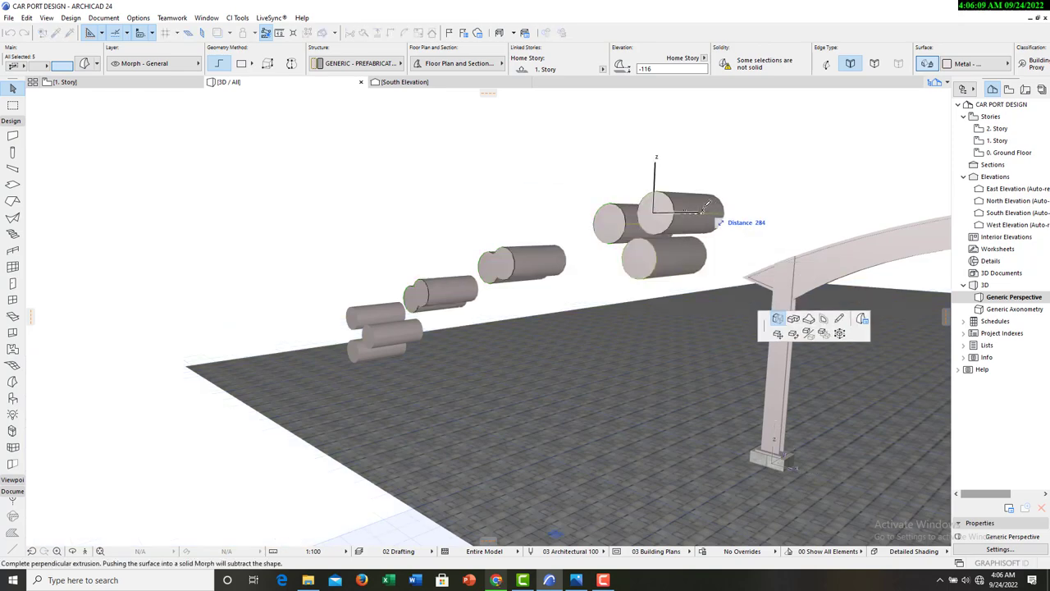
text(300)
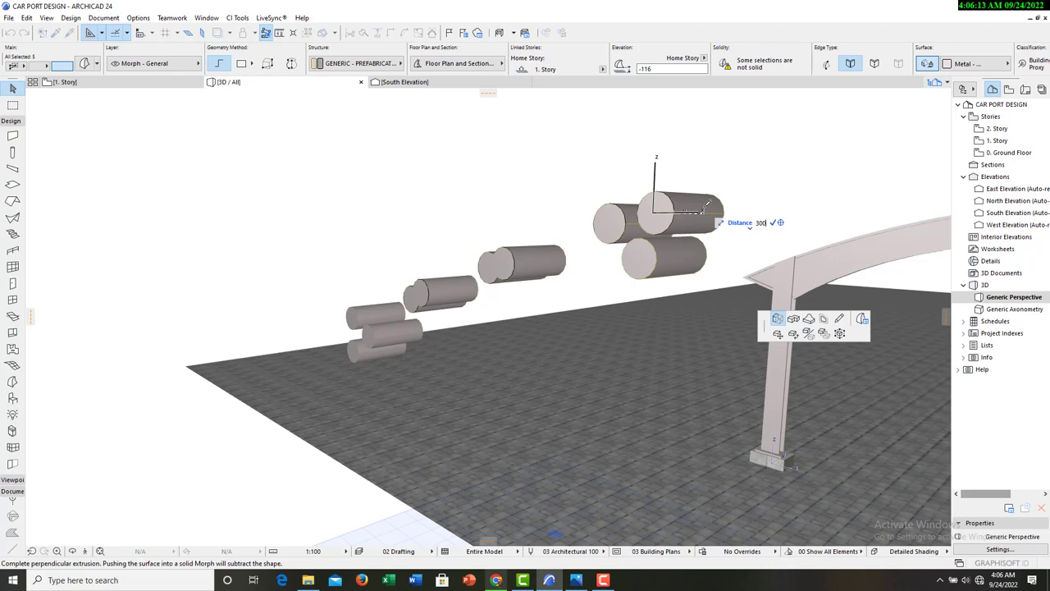
key(Return)
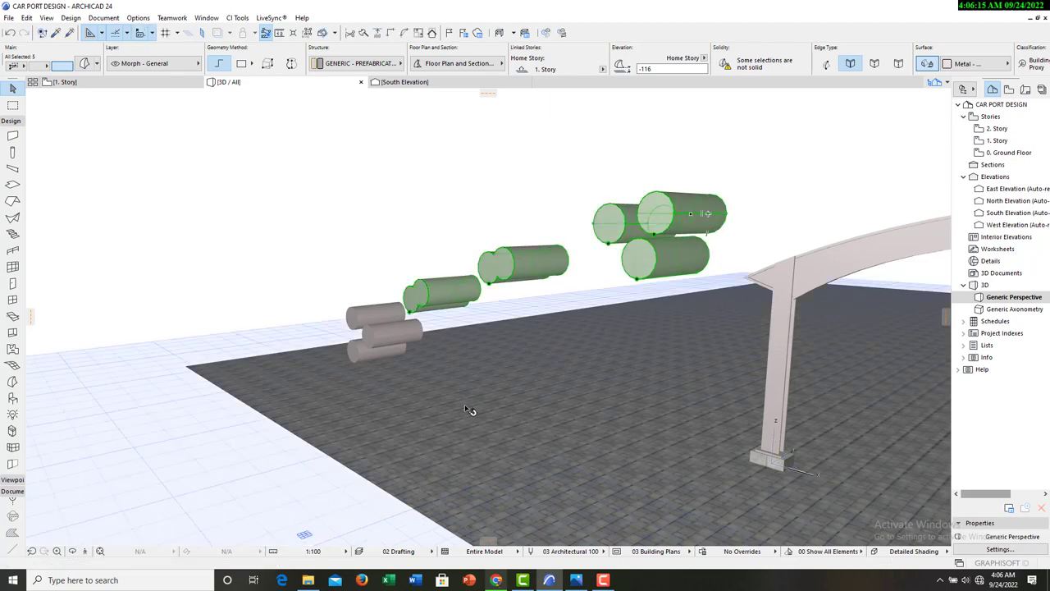
Select the eight extruded hole morphs in the 3D view, leave the ground slab out of the selection, and group them.
key(Escape)
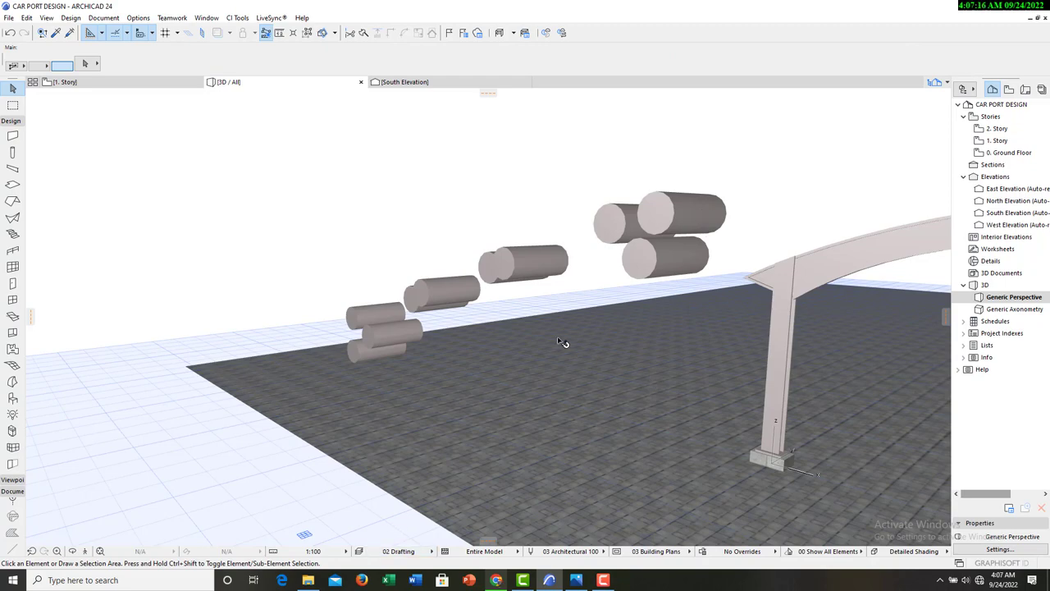
shift+middle_drag(452, 271, 414, 284)
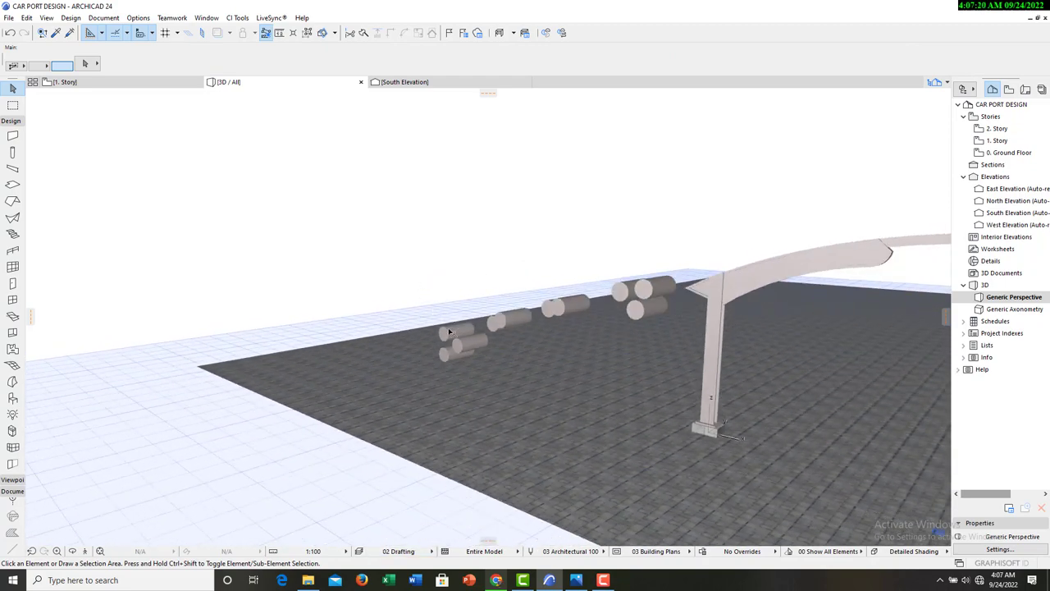
shift+middle_drag(561, 327, 454, 327)
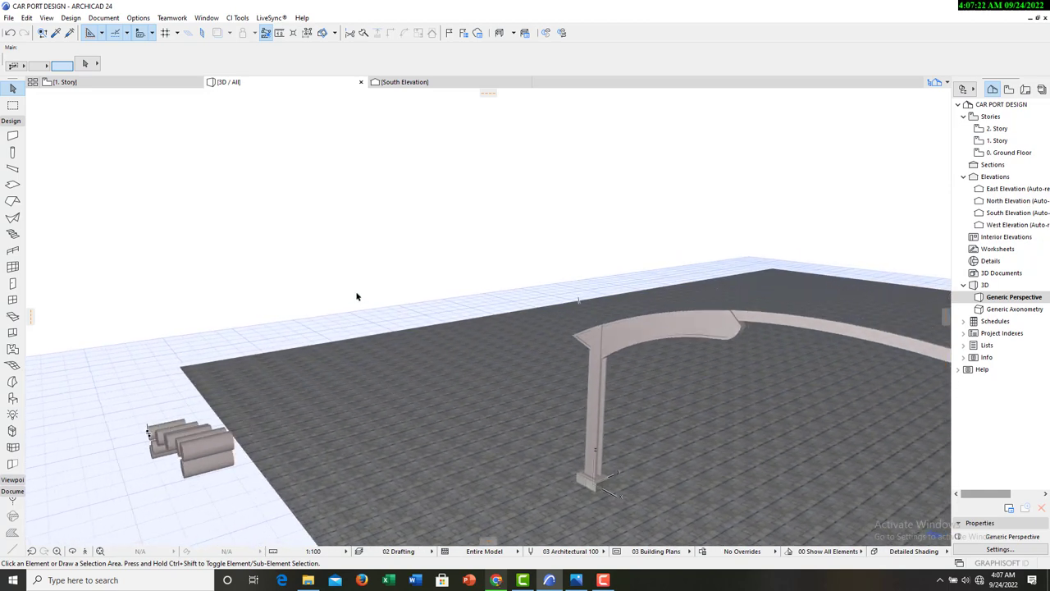
shift+middle_drag(356, 296, 191, 363)
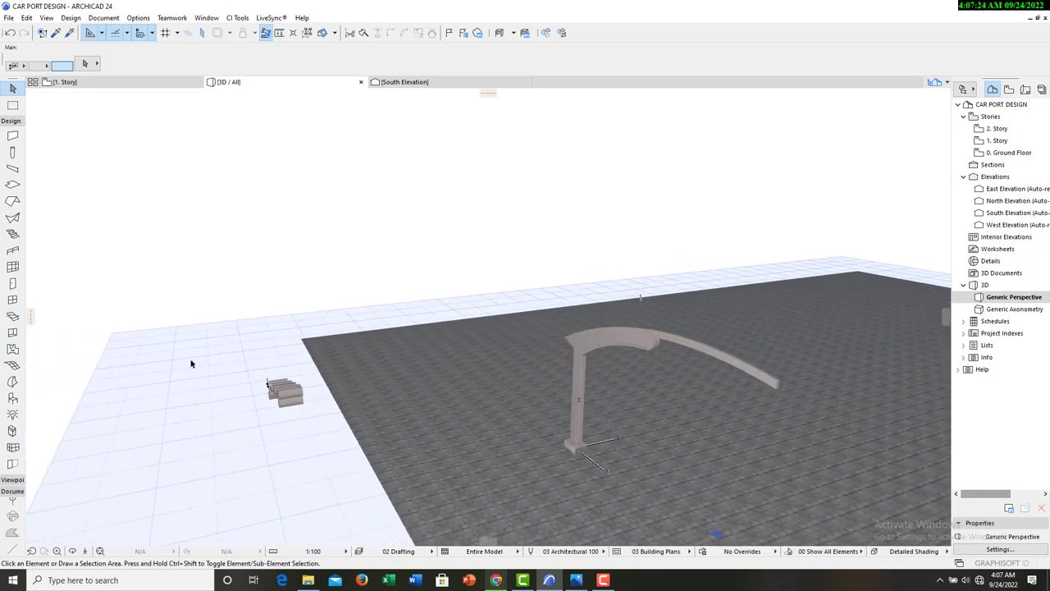
click(196, 345)
click(212, 476)
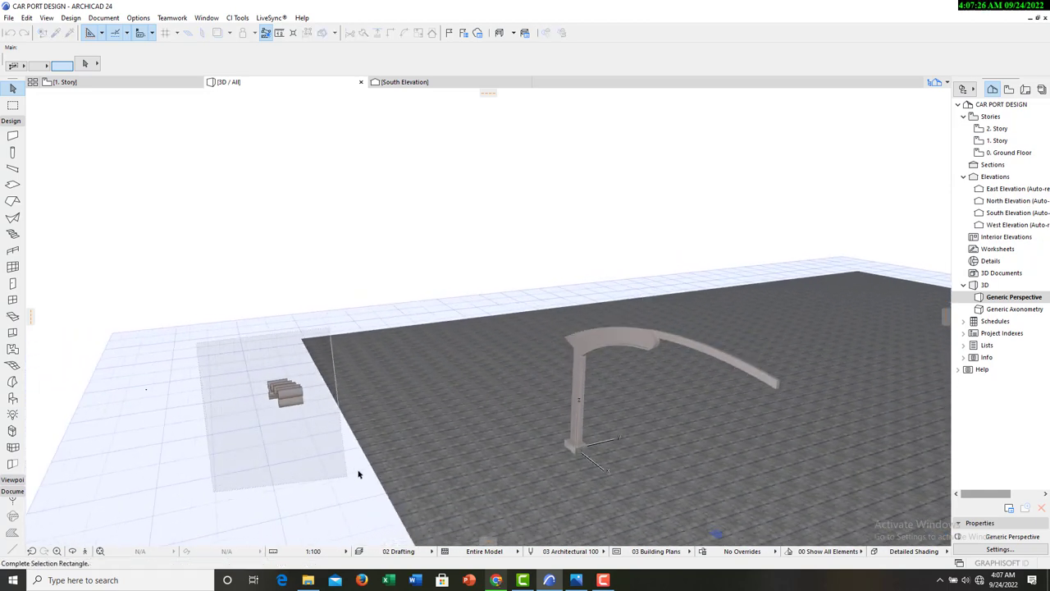
click(369, 472)
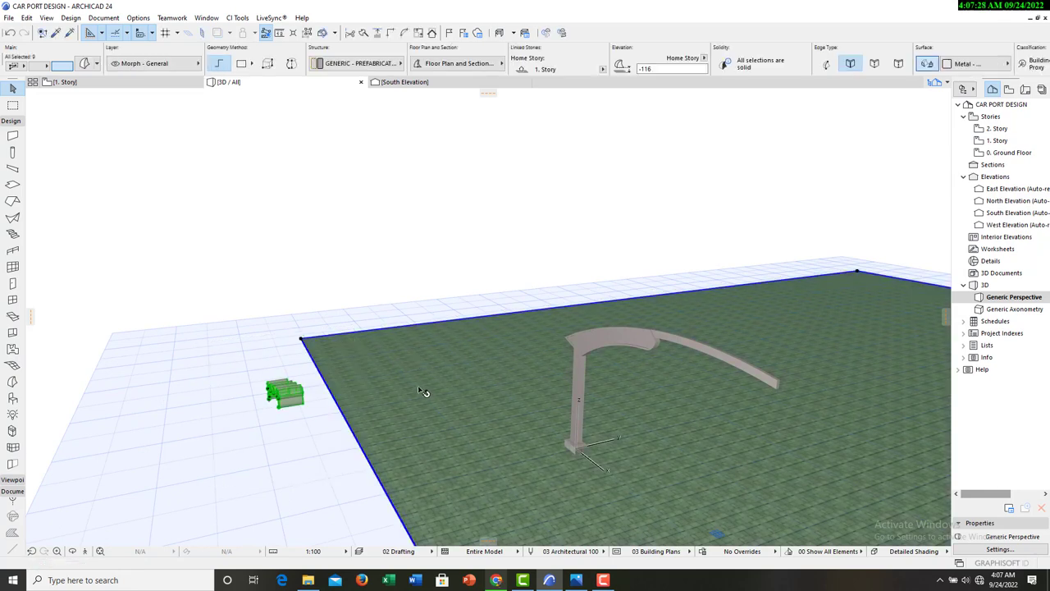
shift+click(309, 338)
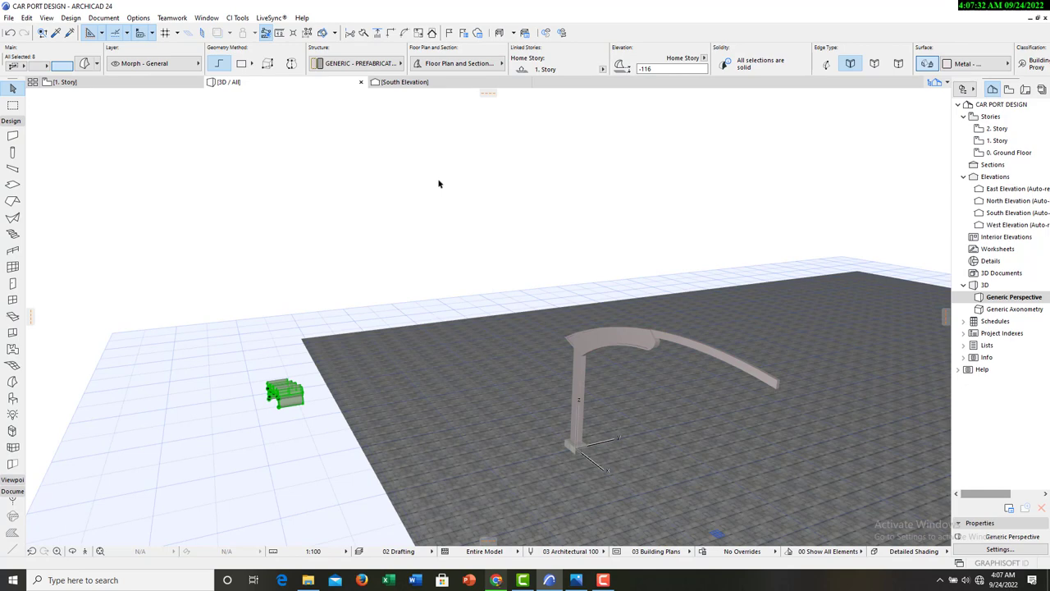
click(406, 239)
shift+middle_drag(318, 427, 671, 330)
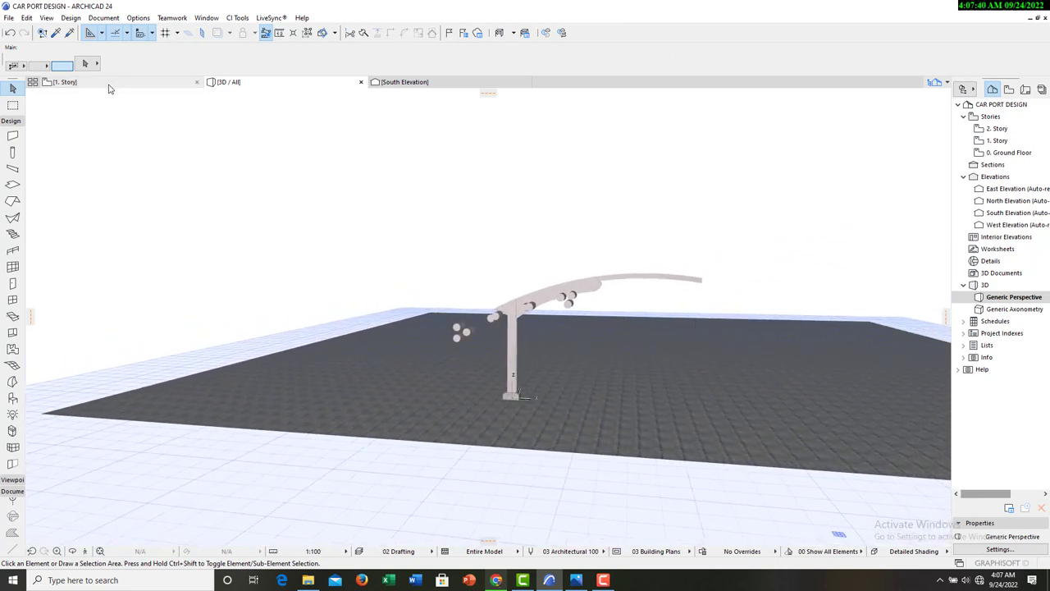
click(110, 83)
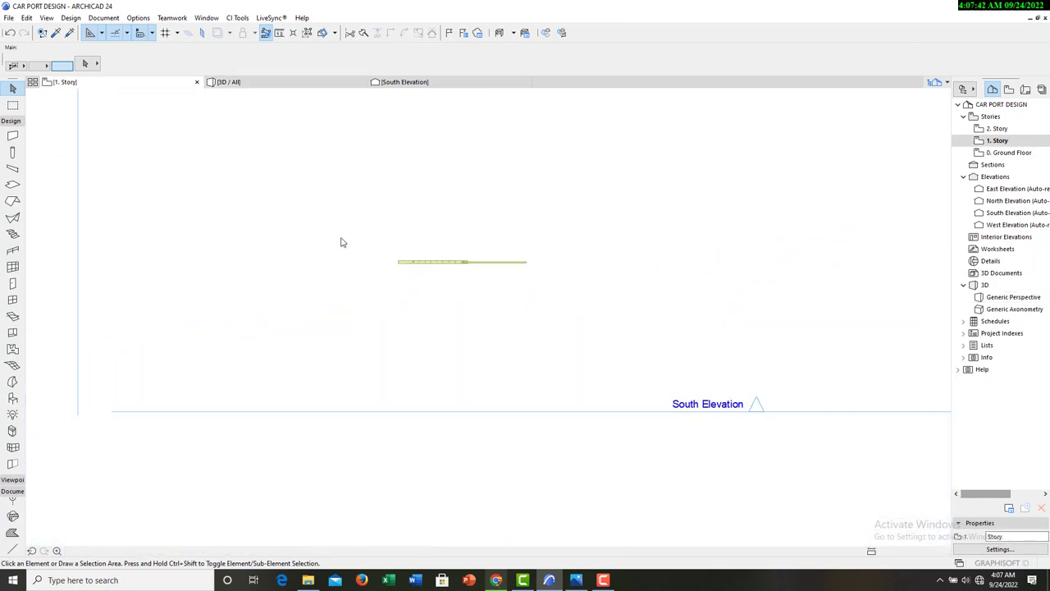
click(460, 408)
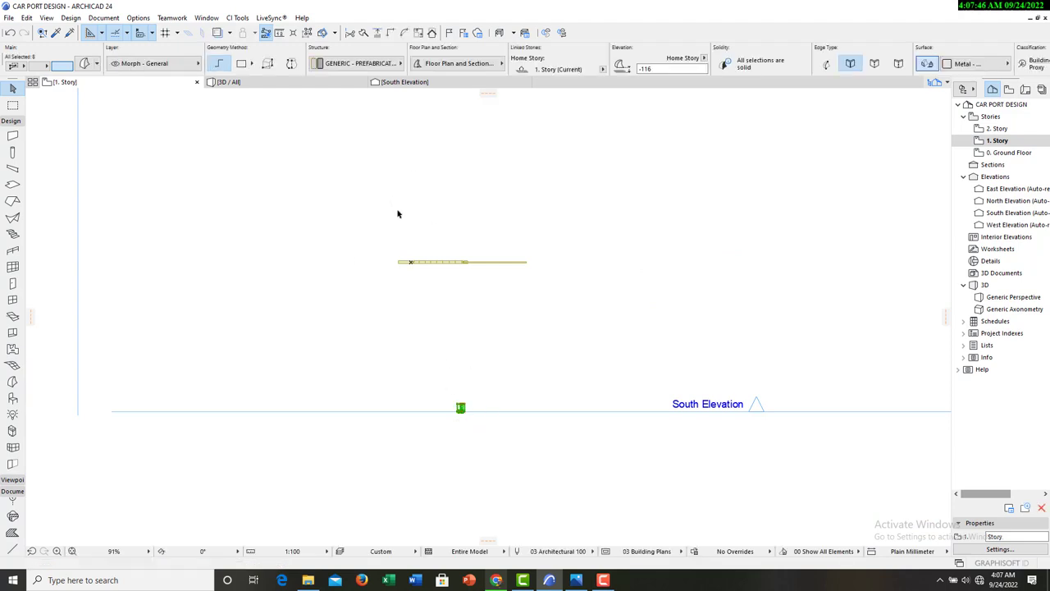
scroll(471, 436, up, 8)
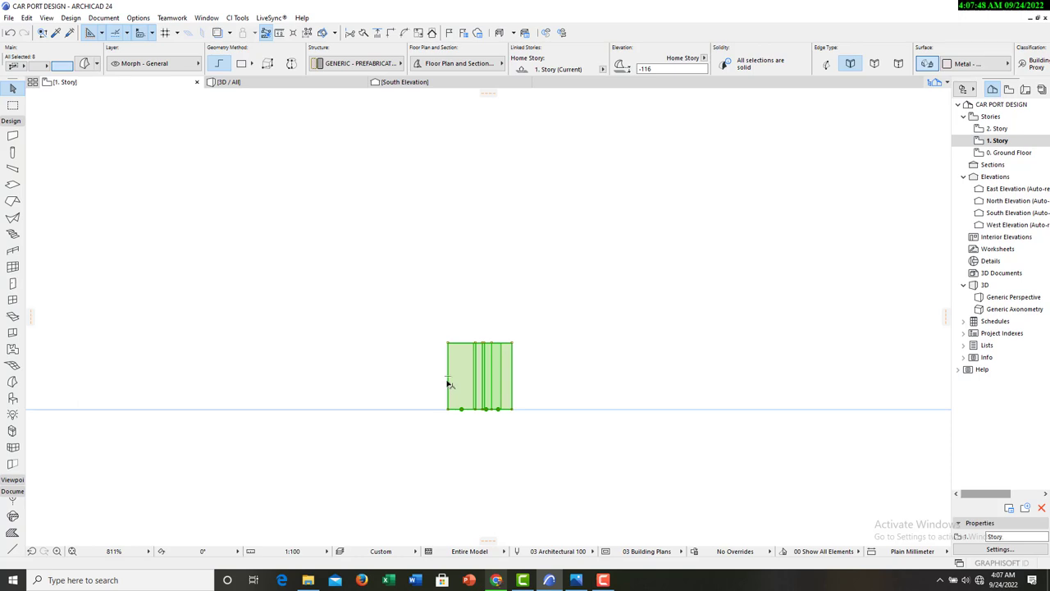
click(451, 380)
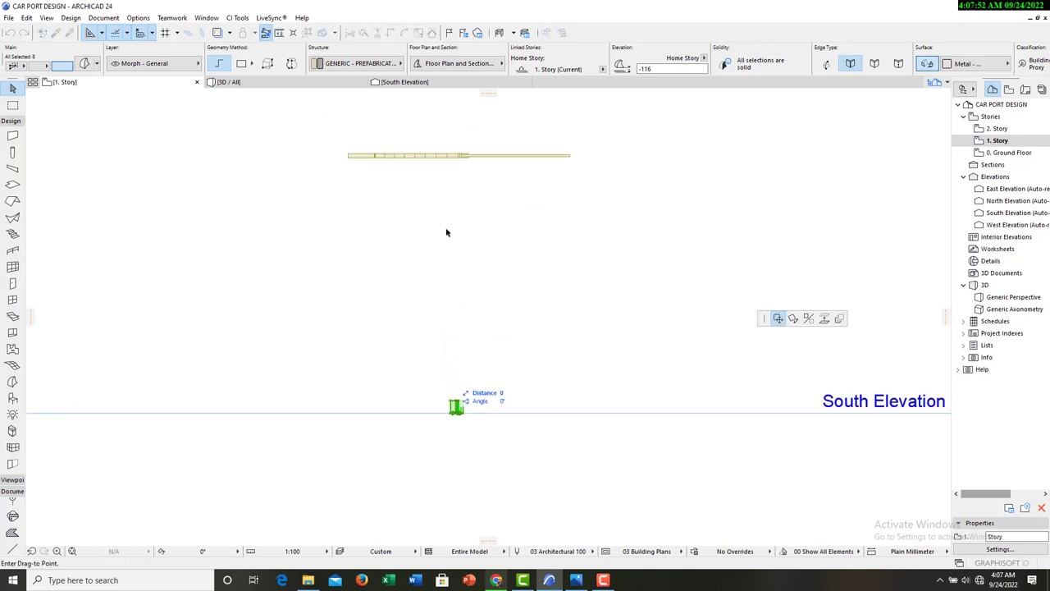
click(513, 157)
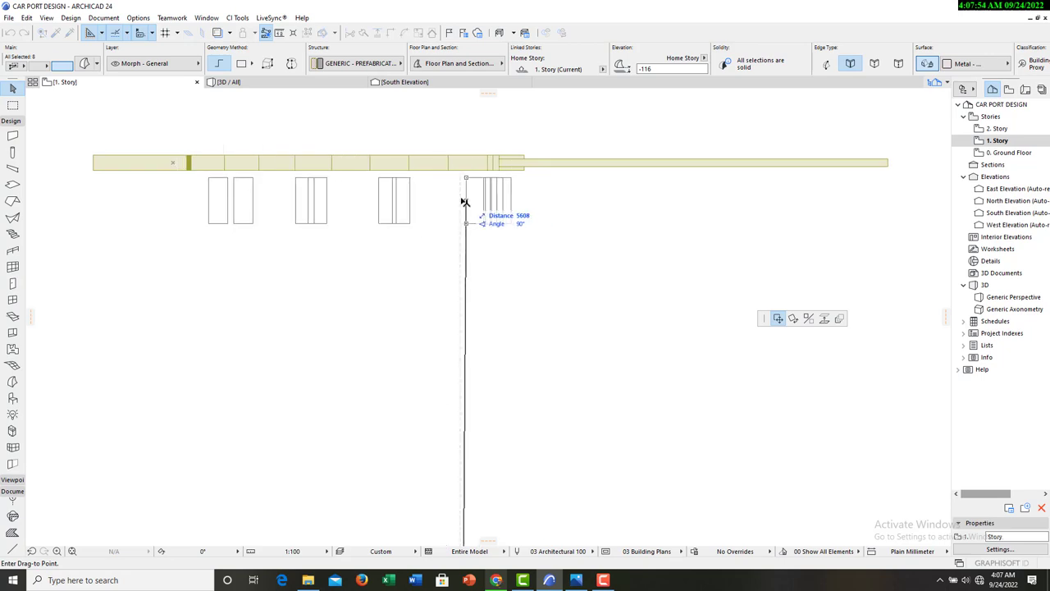
scroll(463, 164, up, 3)
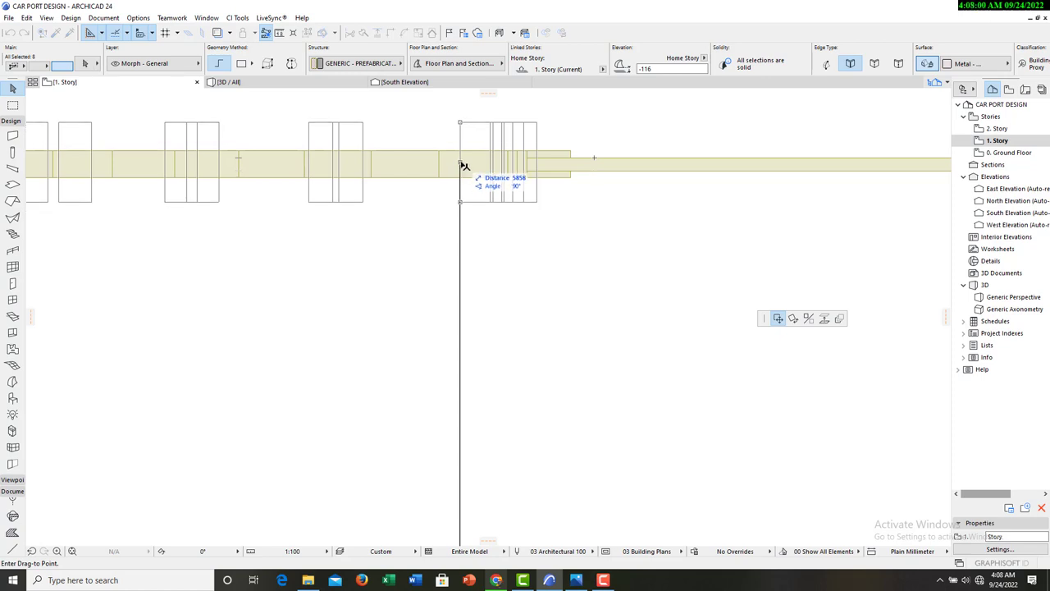
scroll(463, 164, down, 3)
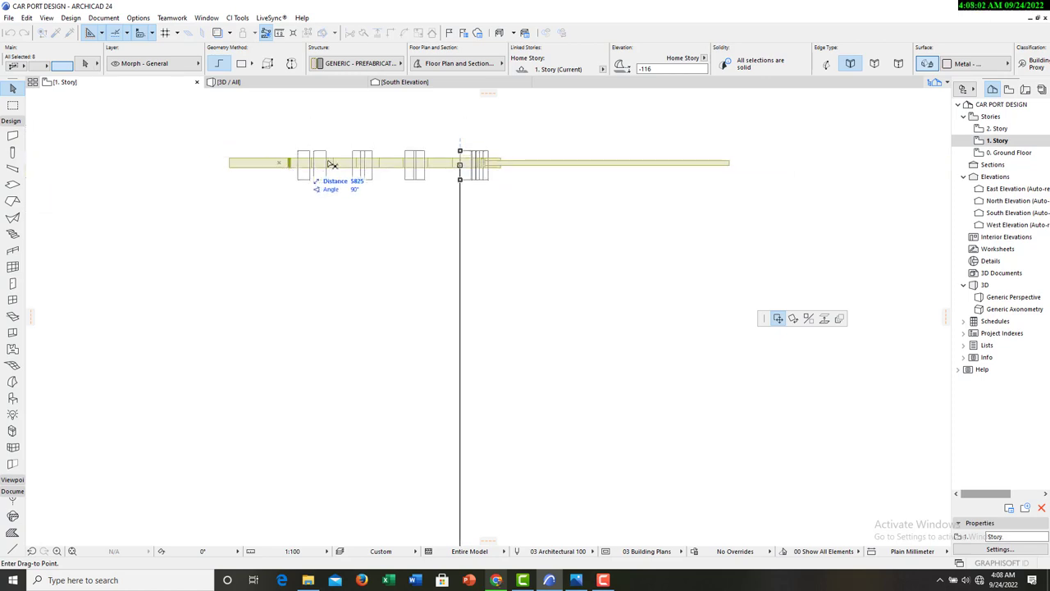
key(Escape)
key(Escape)
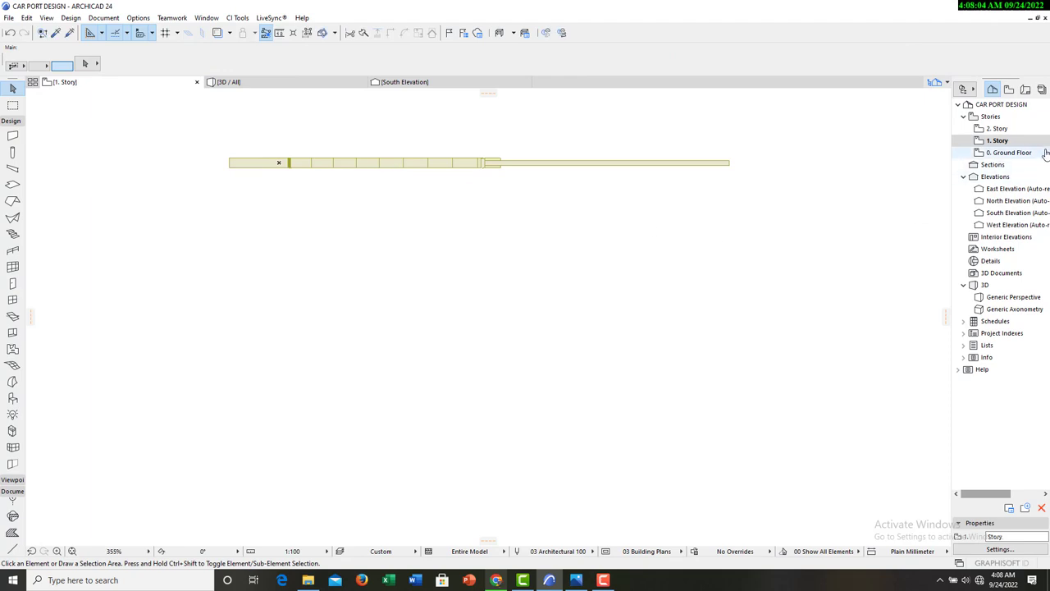
In the Ground Floor plan, move the grouped hole morphs about 5850 mm up from an edge midpoint onto the arm's centre line.
click(1020, 154)
scroll(621, 303, down, 3)
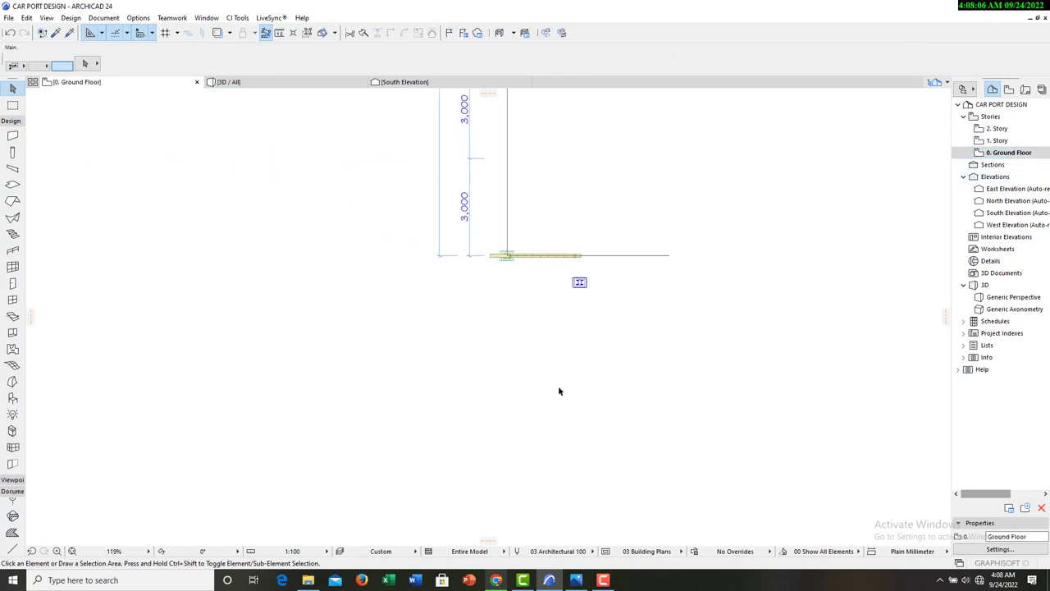
click(524, 446)
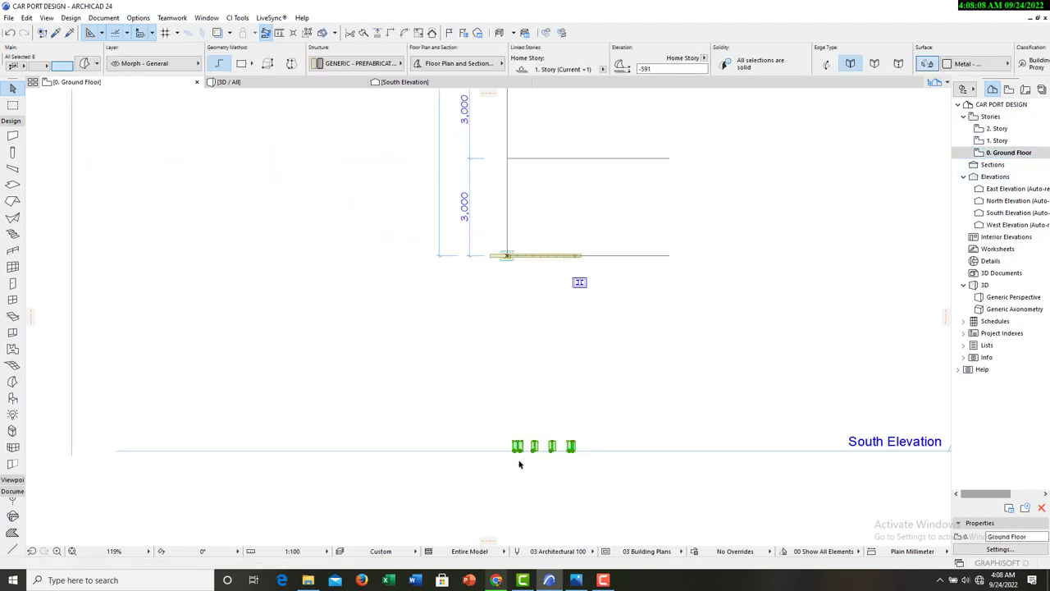
key(F5)
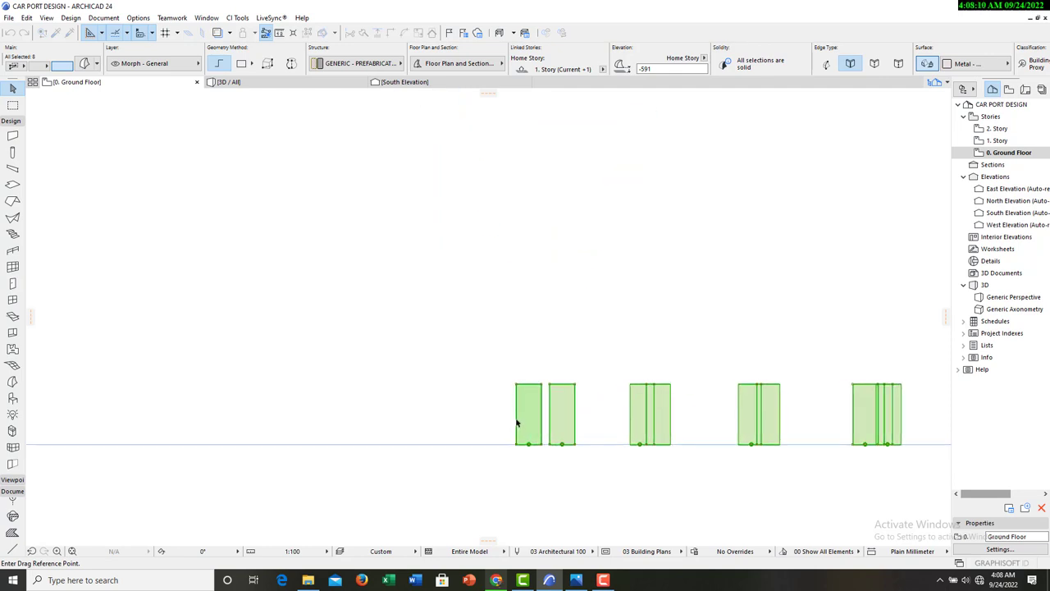
click(518, 419)
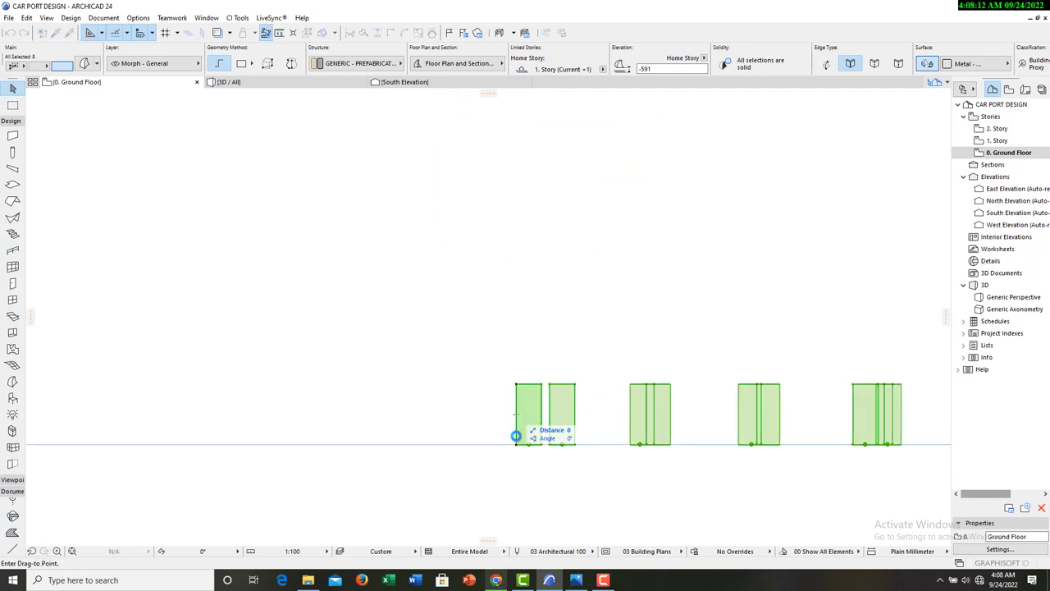
scroll(515, 436, down, 6)
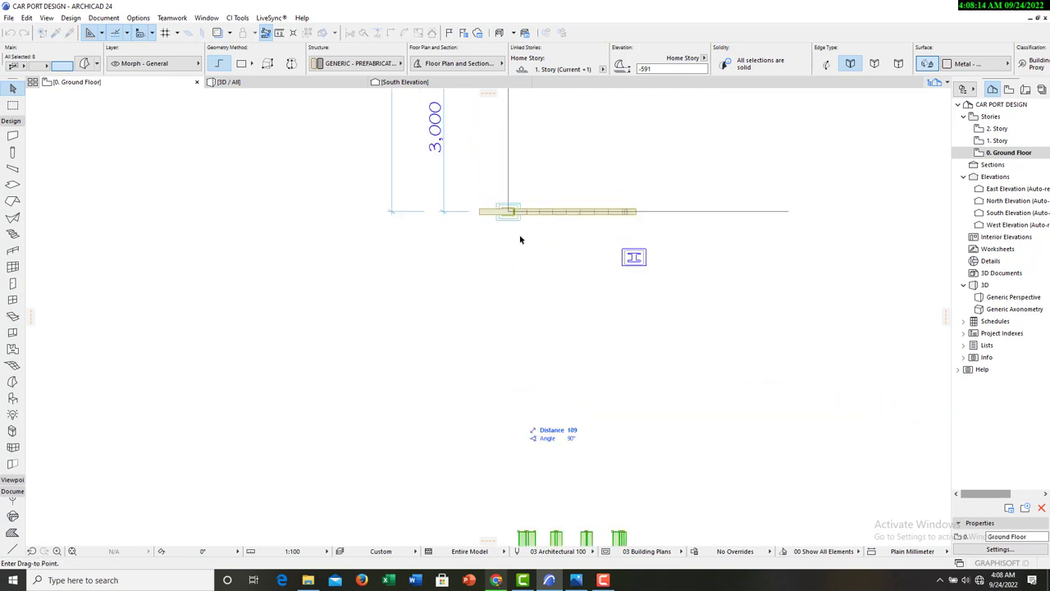
scroll(515, 207, up, 5)
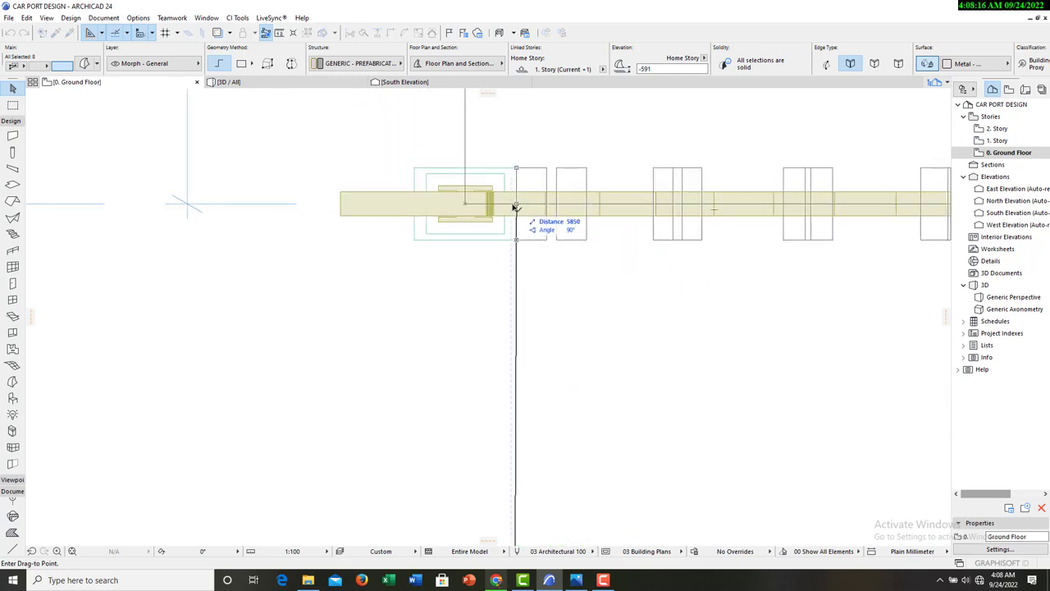
click(514, 208)
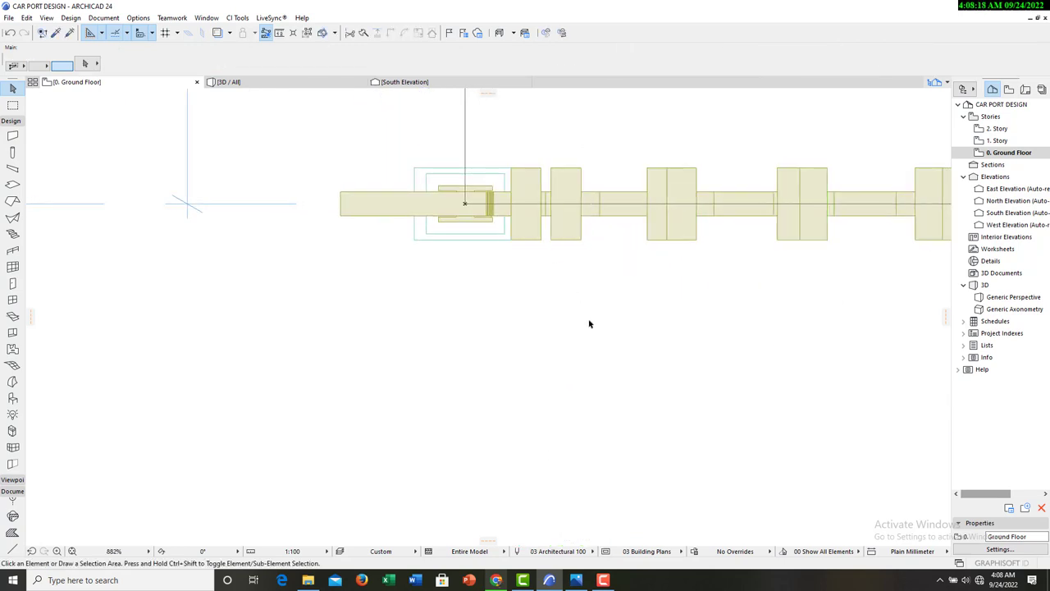
In the 3D view, subtract the grouped hole morphs from the curved arm's web plate with a Boolean operation and inspect the cut holes.
click(263, 86)
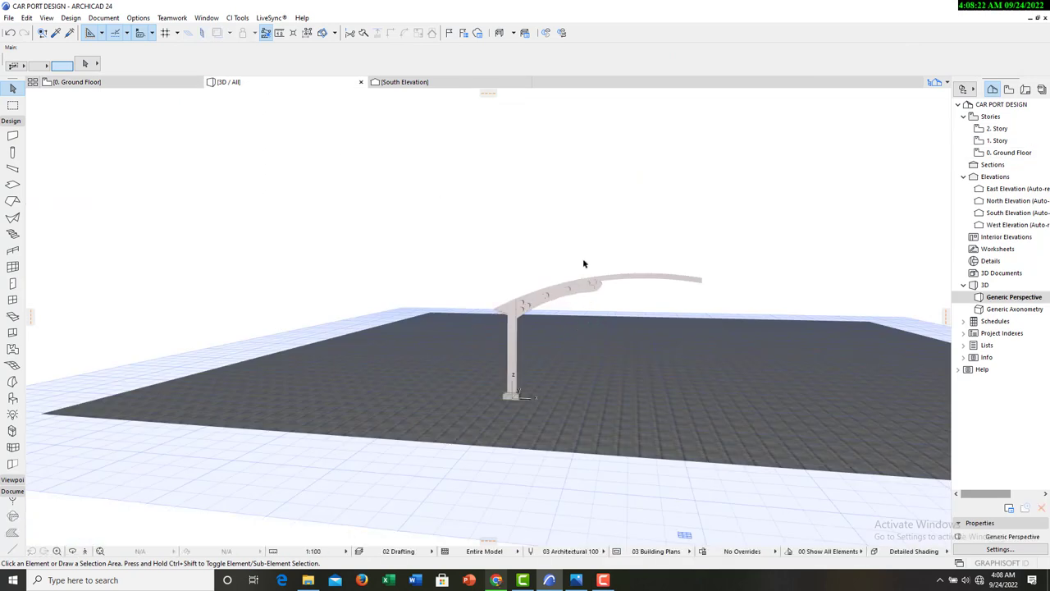
scroll(574, 296, up, 5)
scroll(551, 323, up, 2)
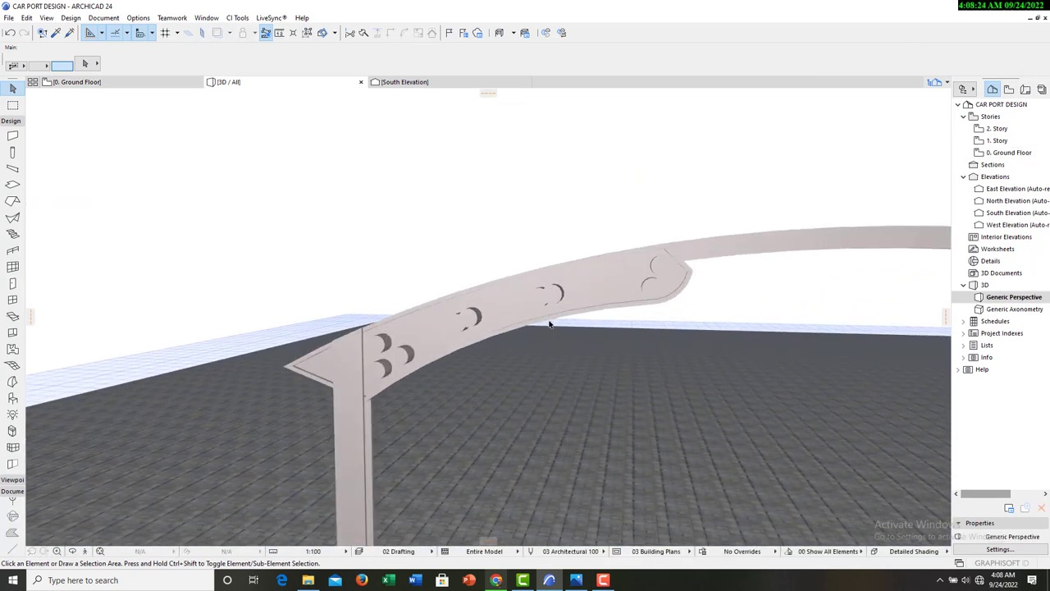
click(407, 356)
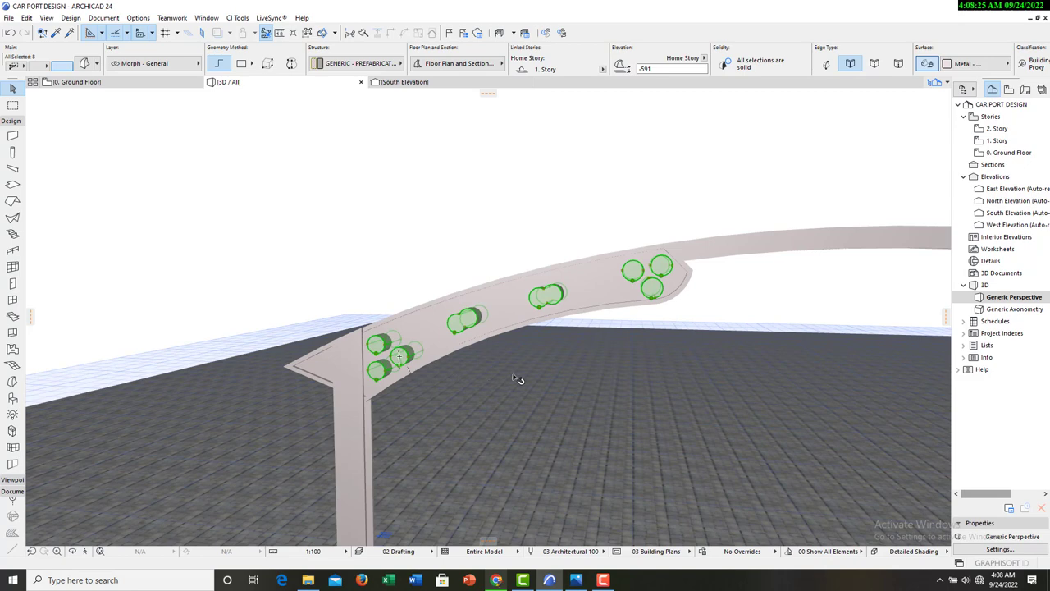
right_click(480, 181)
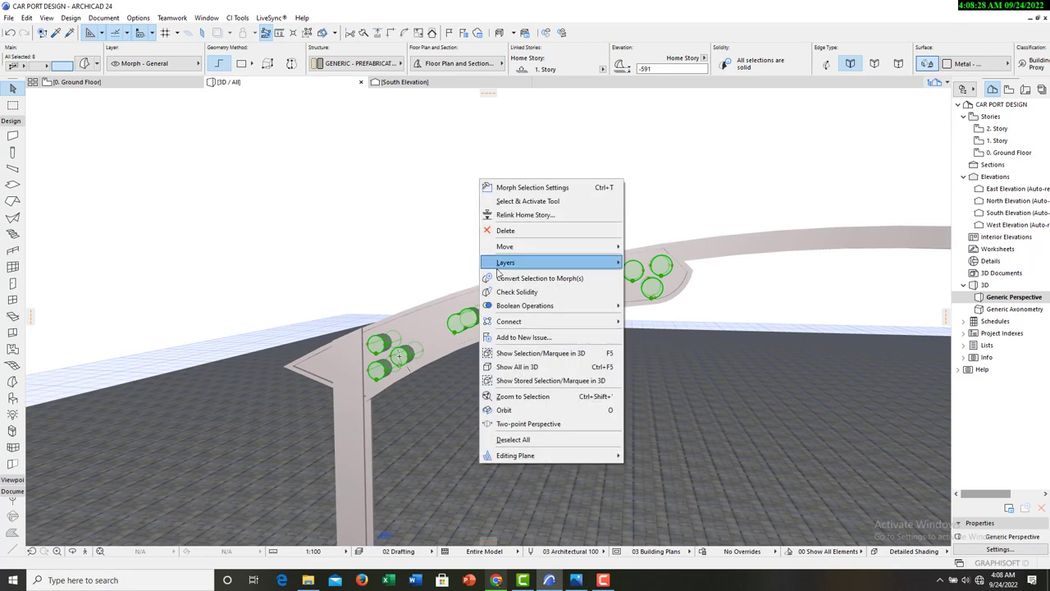
mouse_move(623, 309)
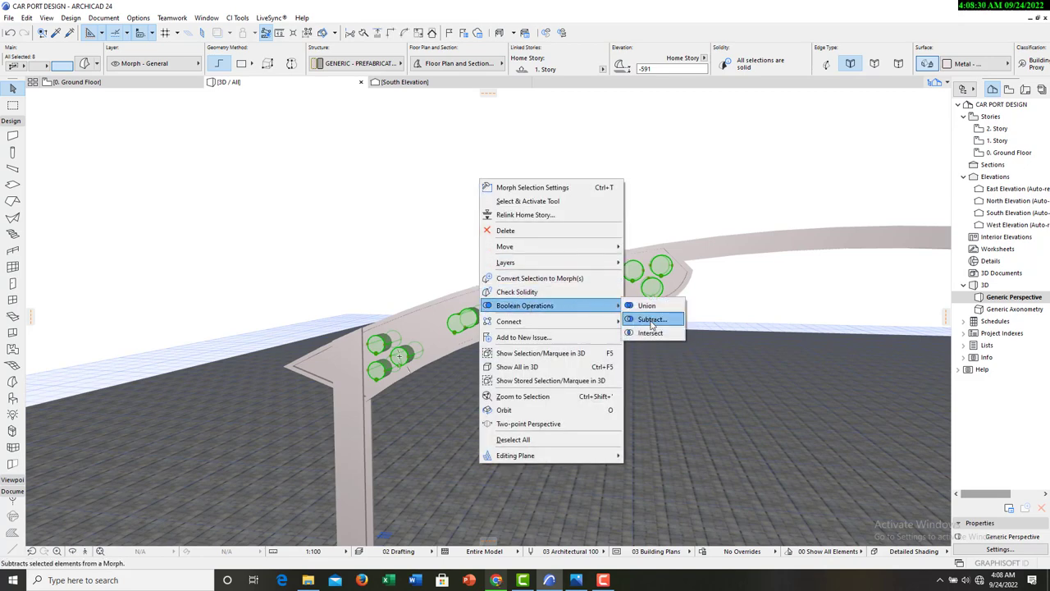
click(652, 320)
click(507, 307)
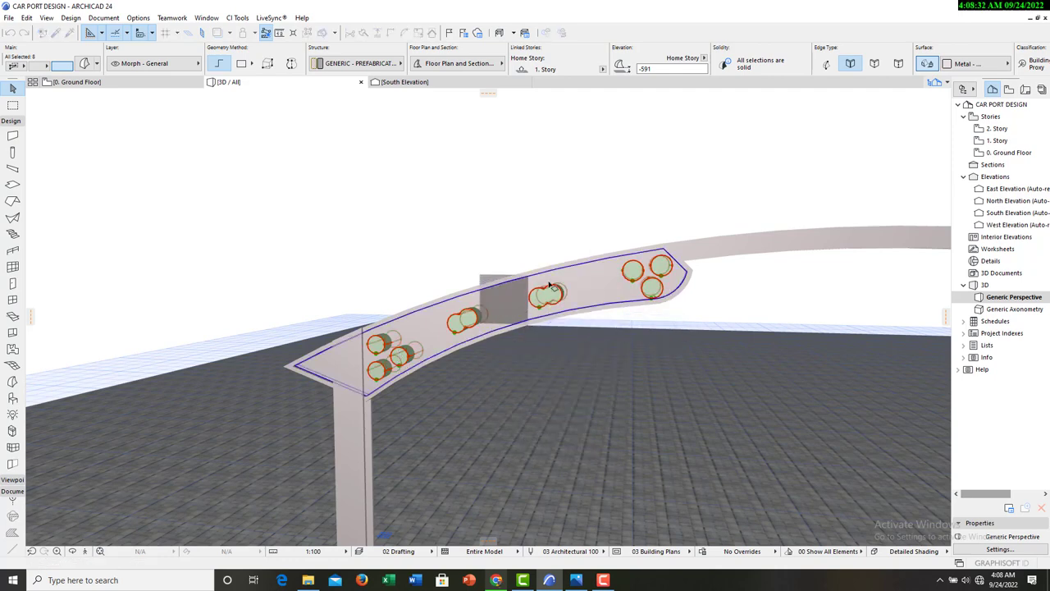
click(72, 550)
drag(159, 462, 478, 344)
scroll(388, 240, up, 3)
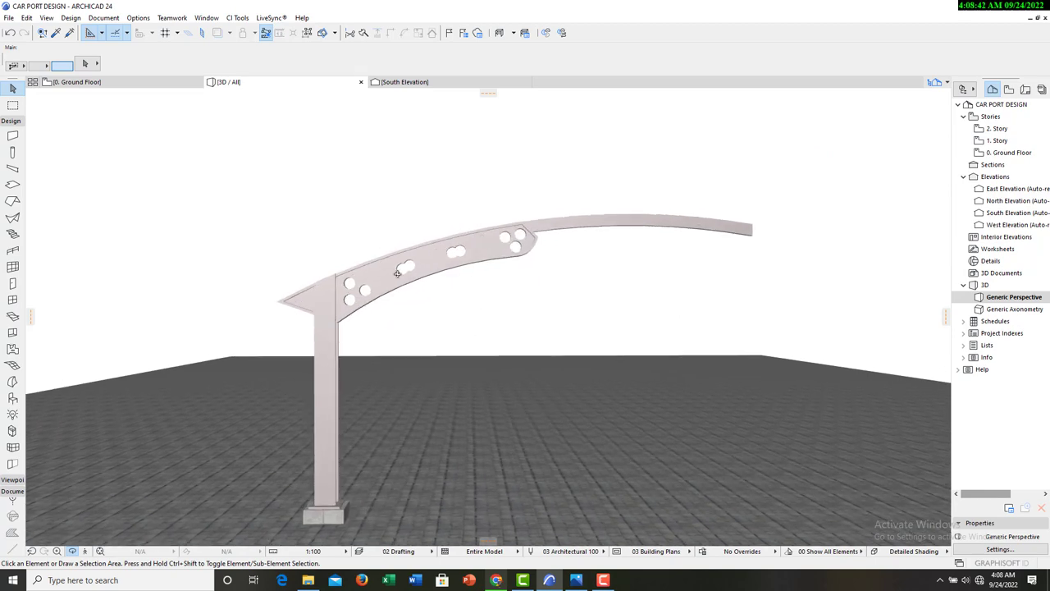
Examine the drafted car port frame details in the South Elevation, including the arm outline, holes and purlin positions.
click(405, 84)
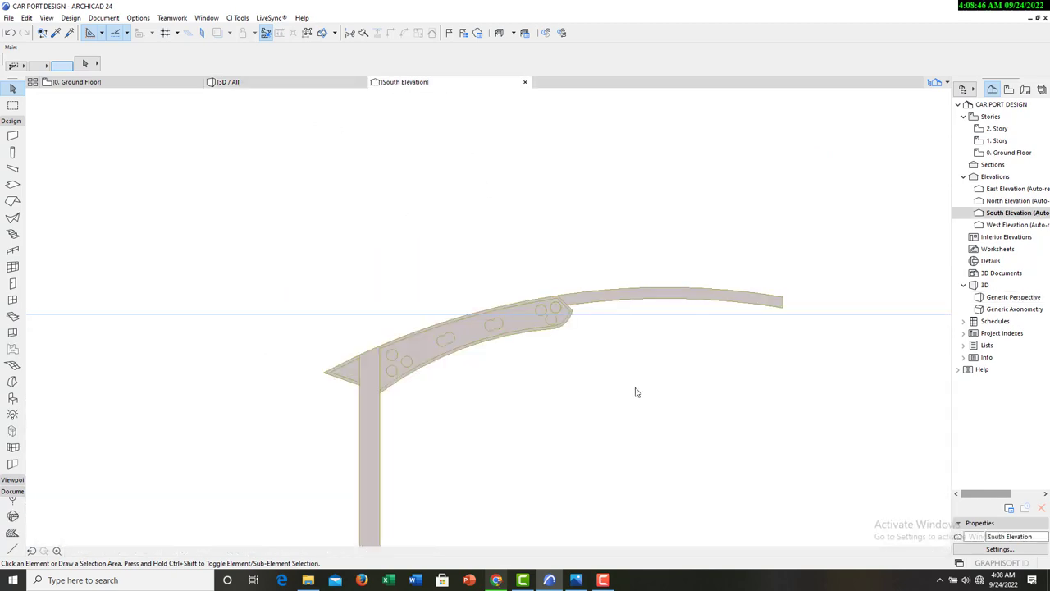
scroll(410, 251, down, 3)
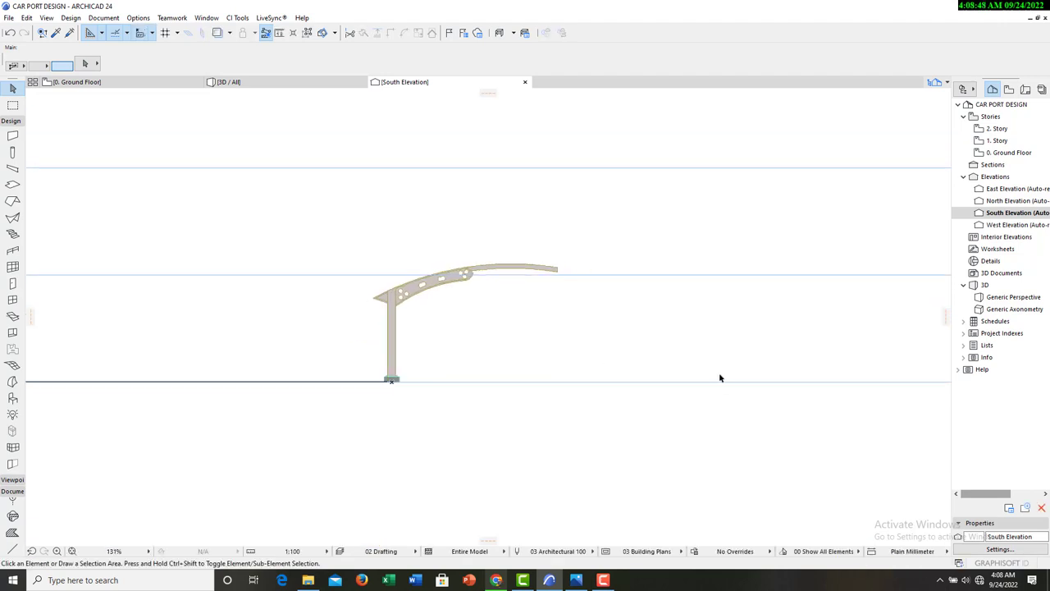
scroll(435, 346, down, 3)
scroll(713, 358, up, 5)
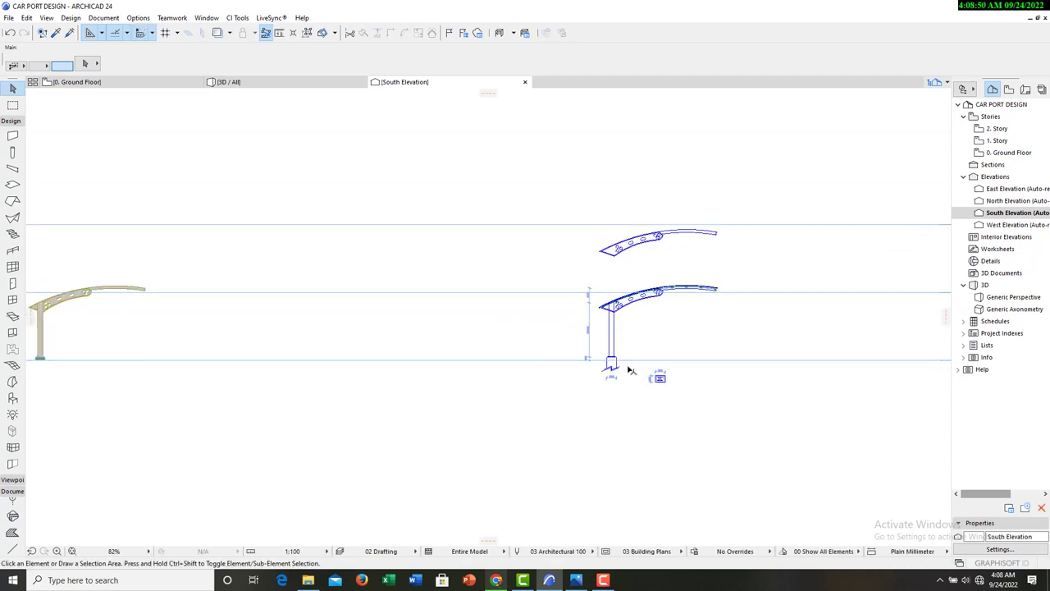
scroll(676, 224, up, 5)
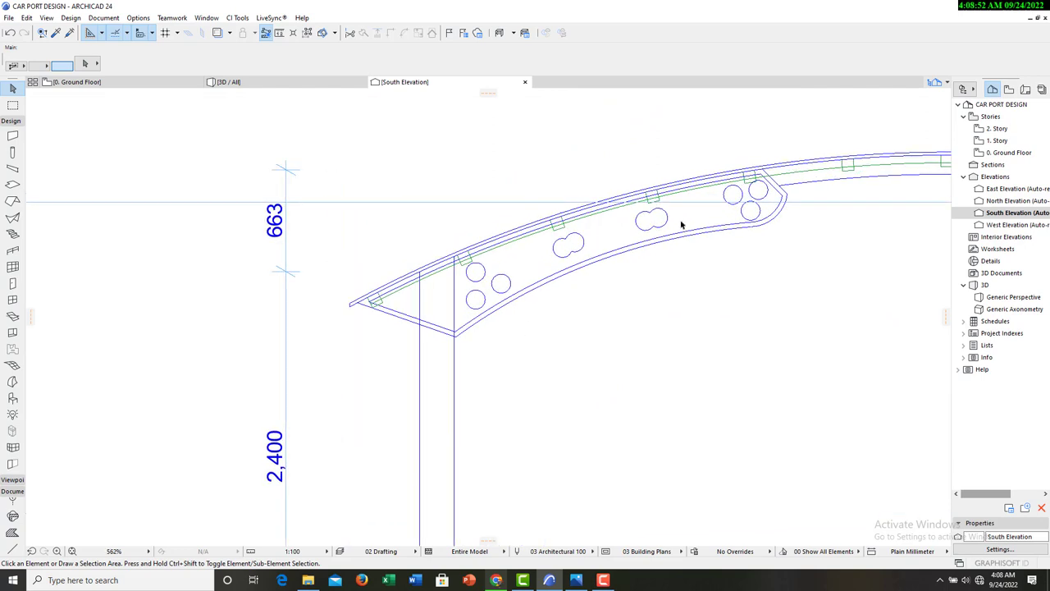
middle_drag(604, 253, 481, 257)
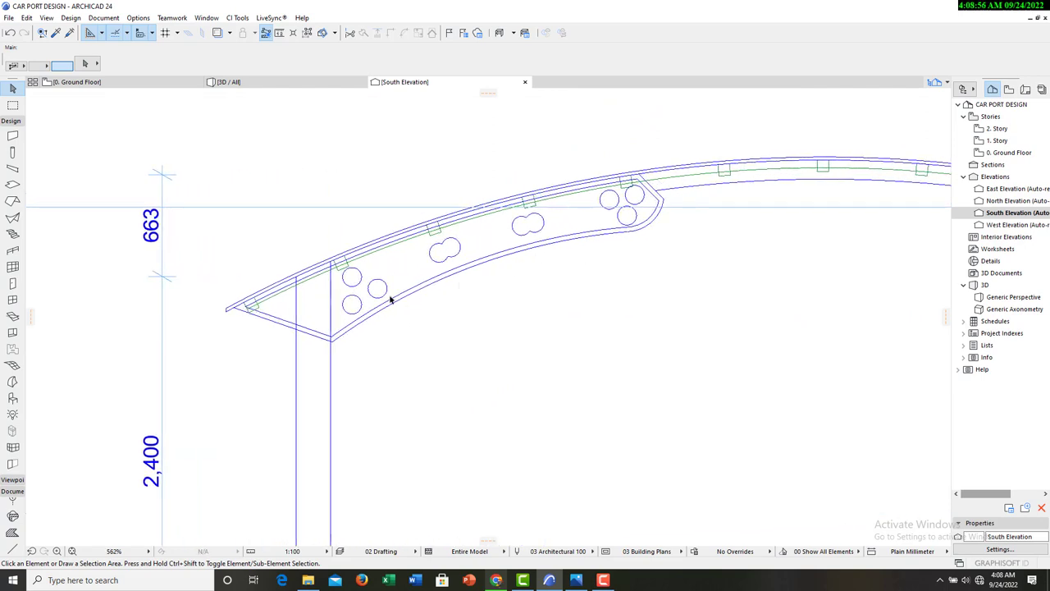
scroll(479, 284, down, 3)
scroll(563, 265, down, 3)
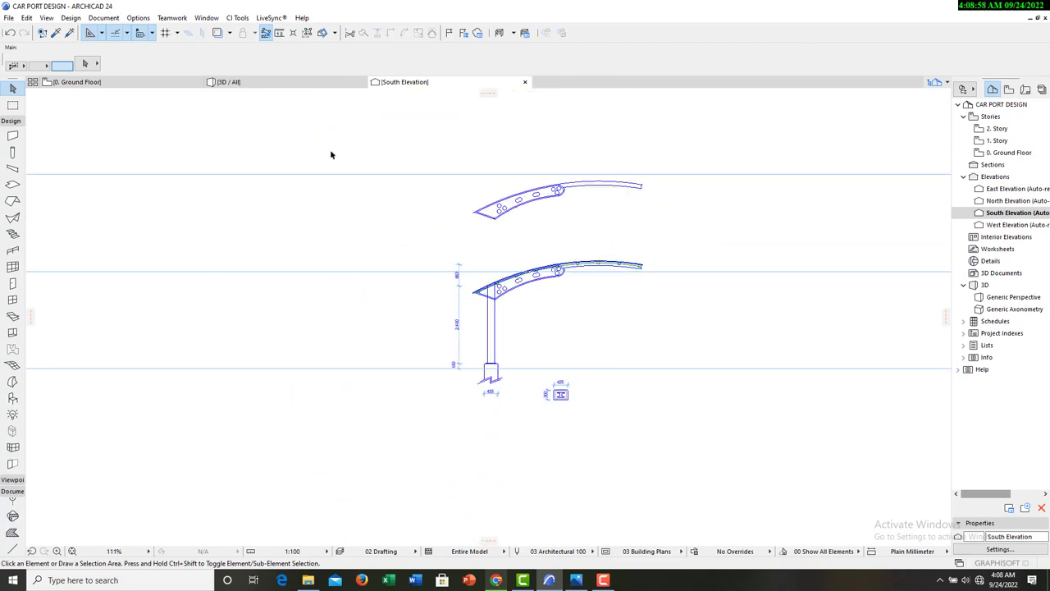
In the 3D view, select the arm's upper and lower flanges, web plate, thin roof extension and the steel column together.
click(230, 82)
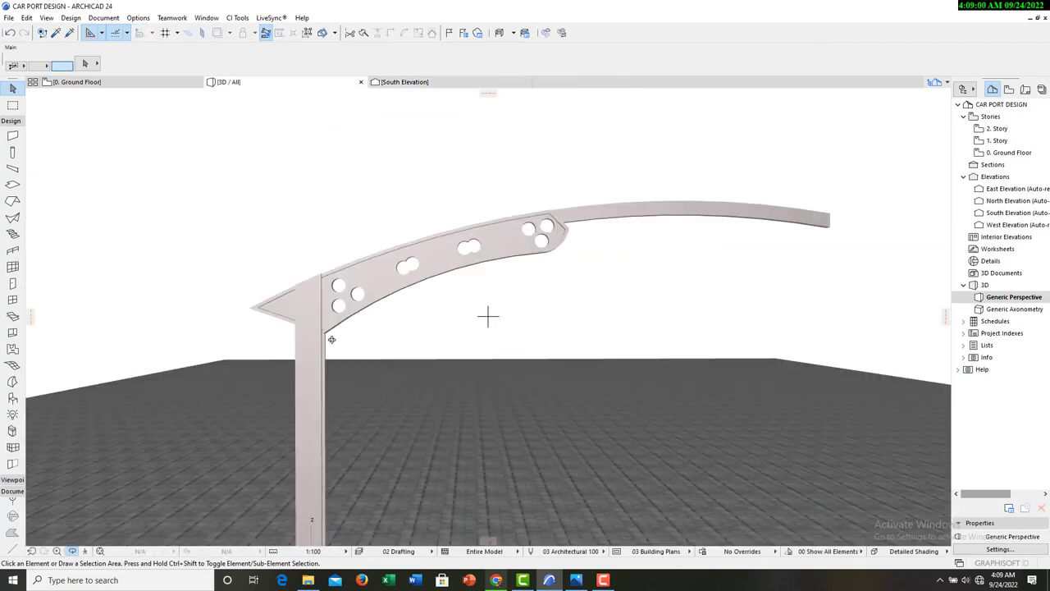
scroll(357, 305, down, 3)
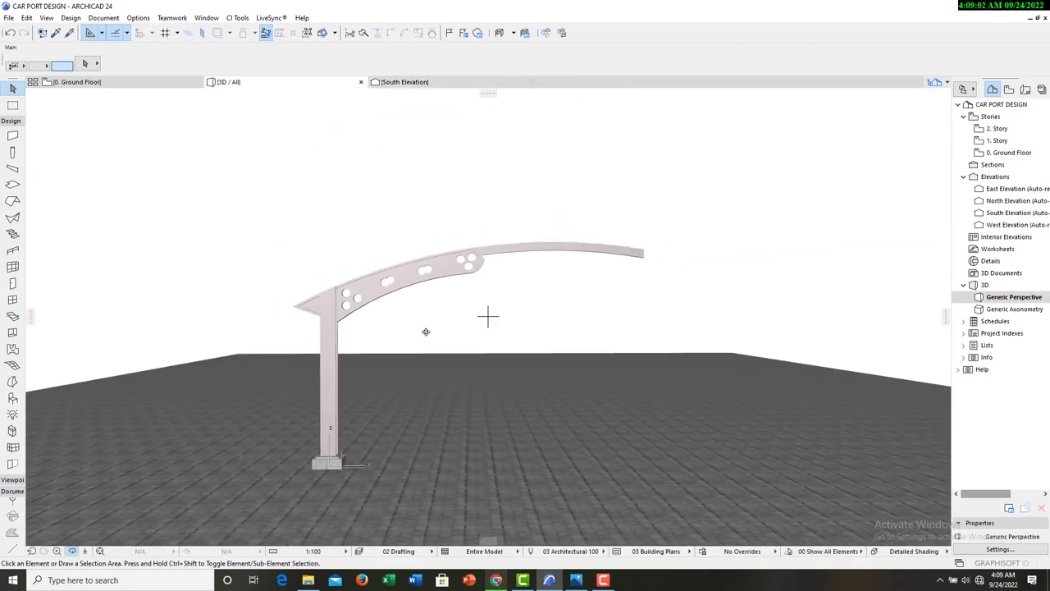
scroll(352, 289, up, 3)
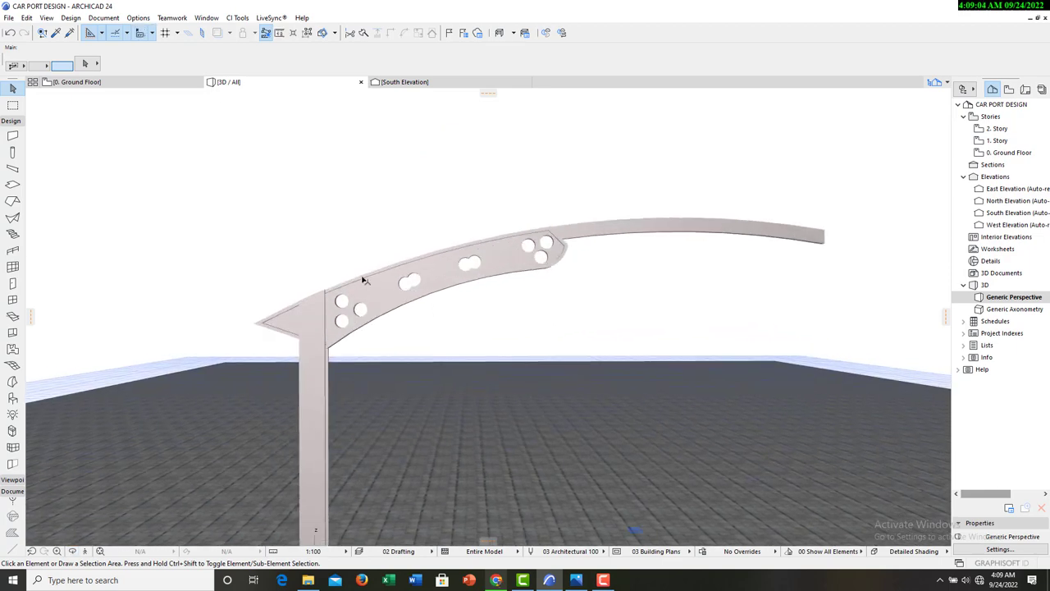
click(364, 281)
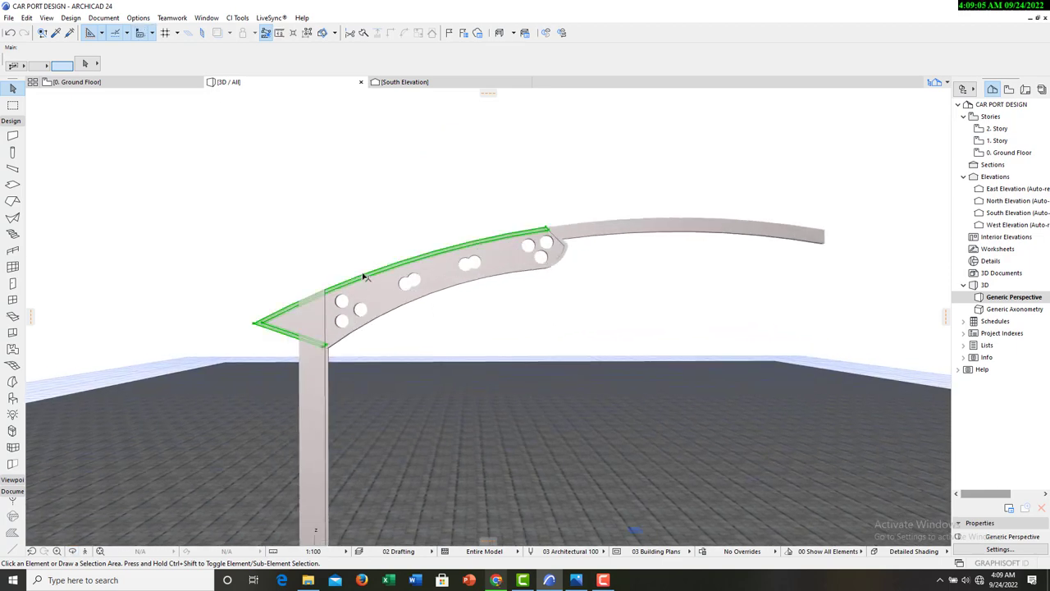
shift+click(428, 295)
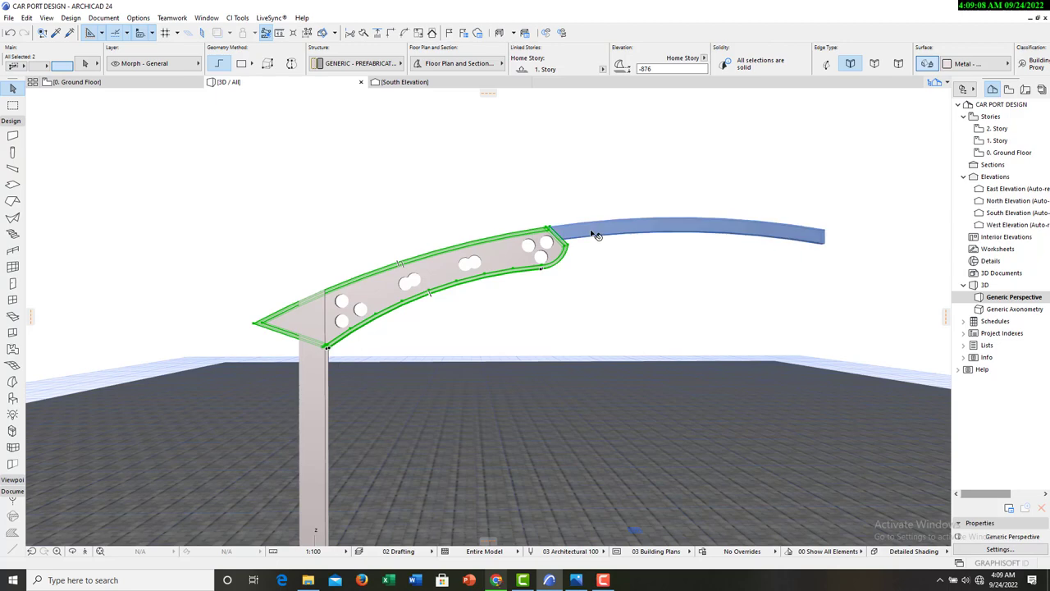
shift+click(598, 233)
shift+click(505, 272)
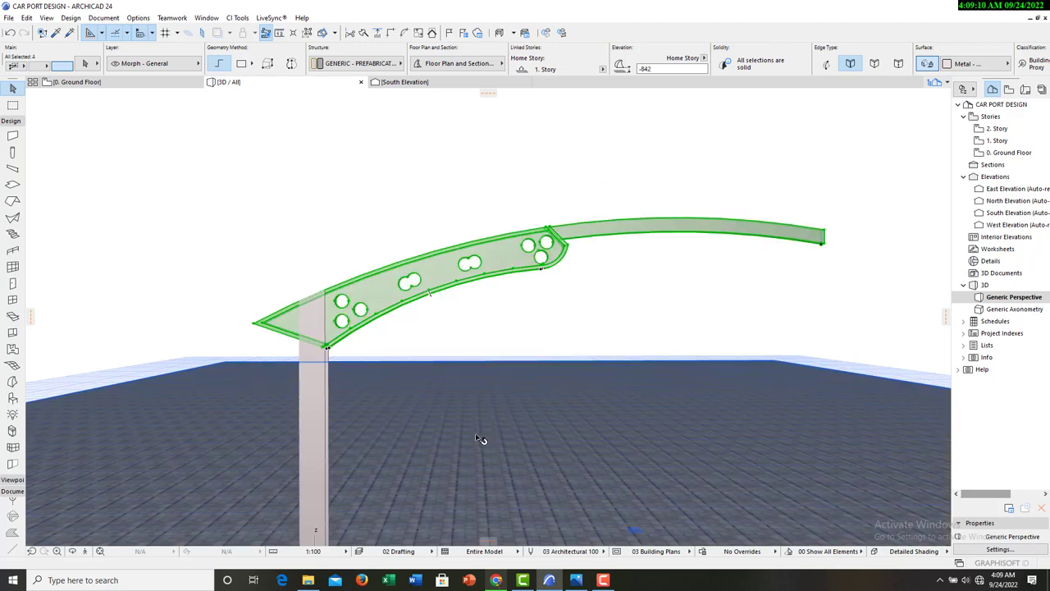
shift+middle_drag(388, 439, 342, 403)
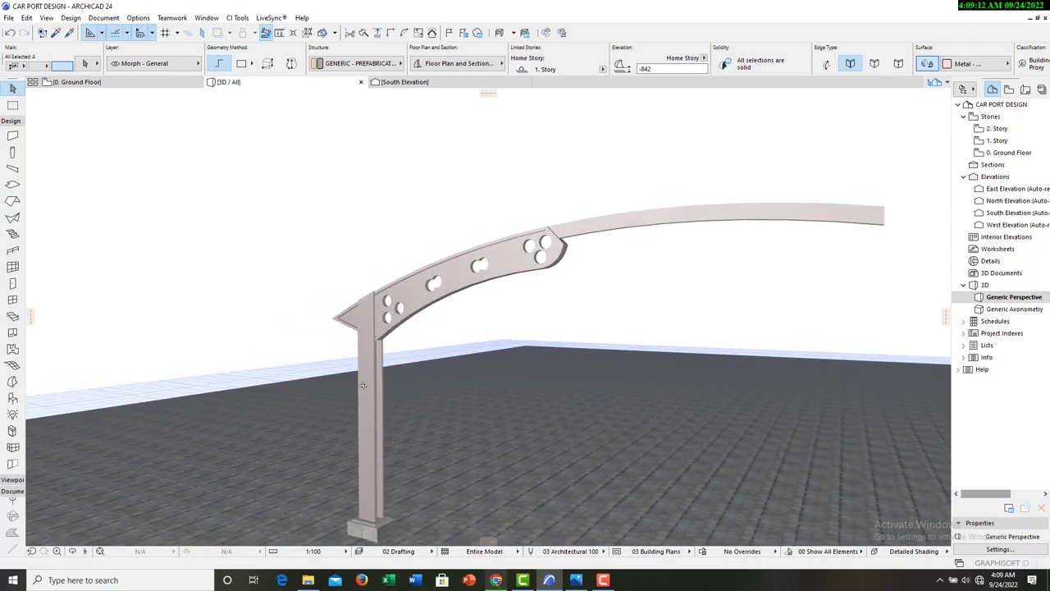
shift+click(371, 386)
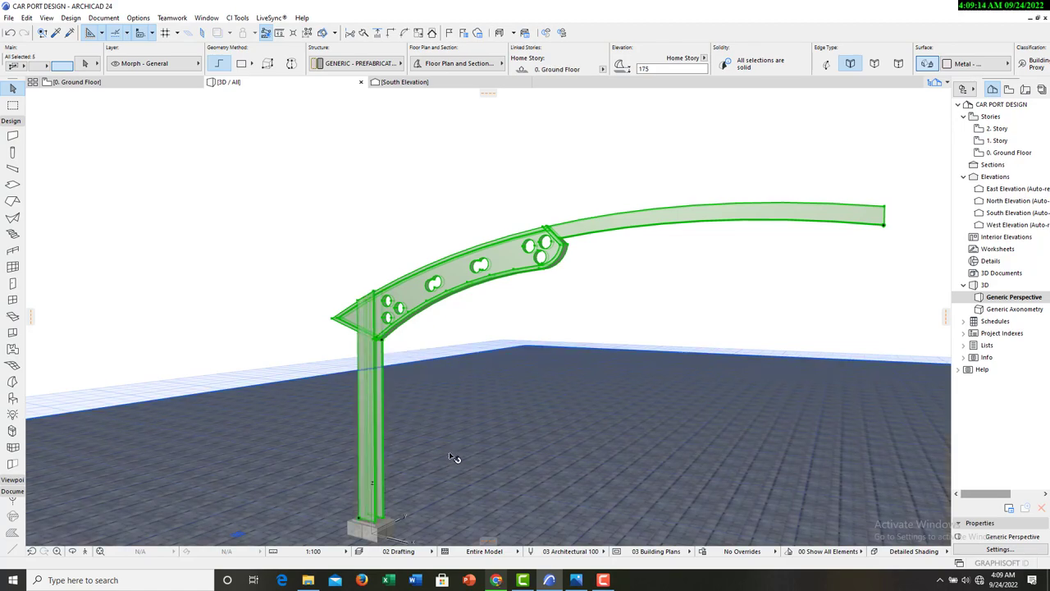
Add the base plate and concrete footing block to the frame selection, group all seven elements, and check the group.
middle_drag(462, 454, 451, 402)
scroll(414, 406, up, 5)
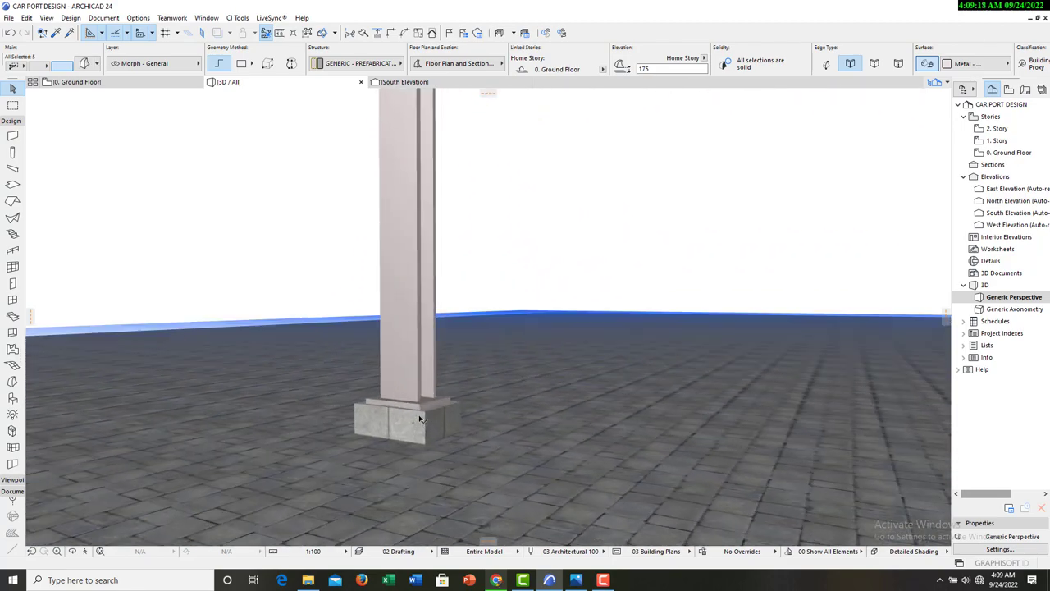
scroll(415, 406, up, 3)
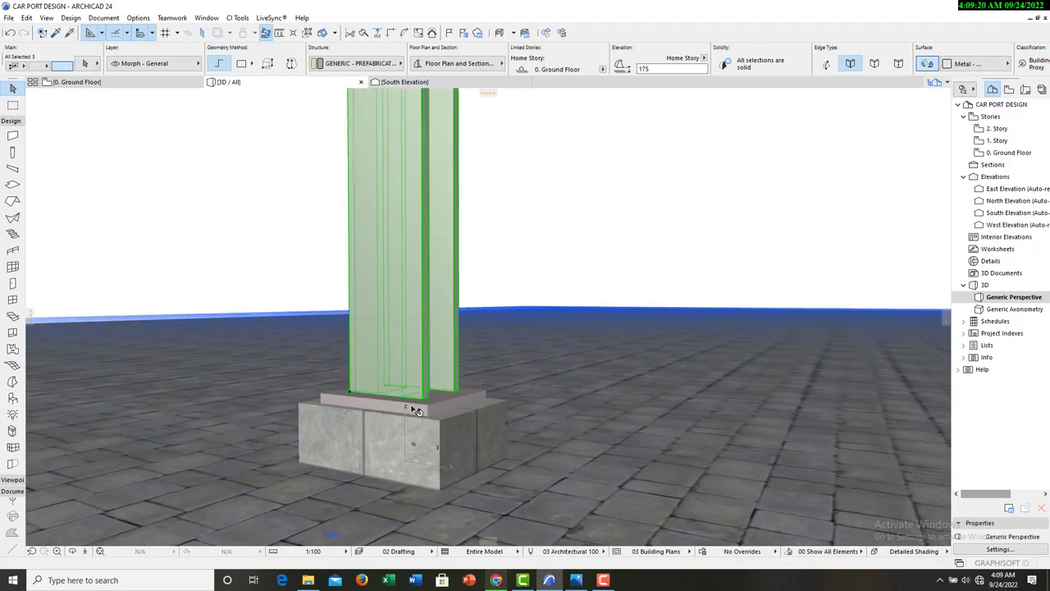
shift+click(396, 413)
shift+click(374, 440)
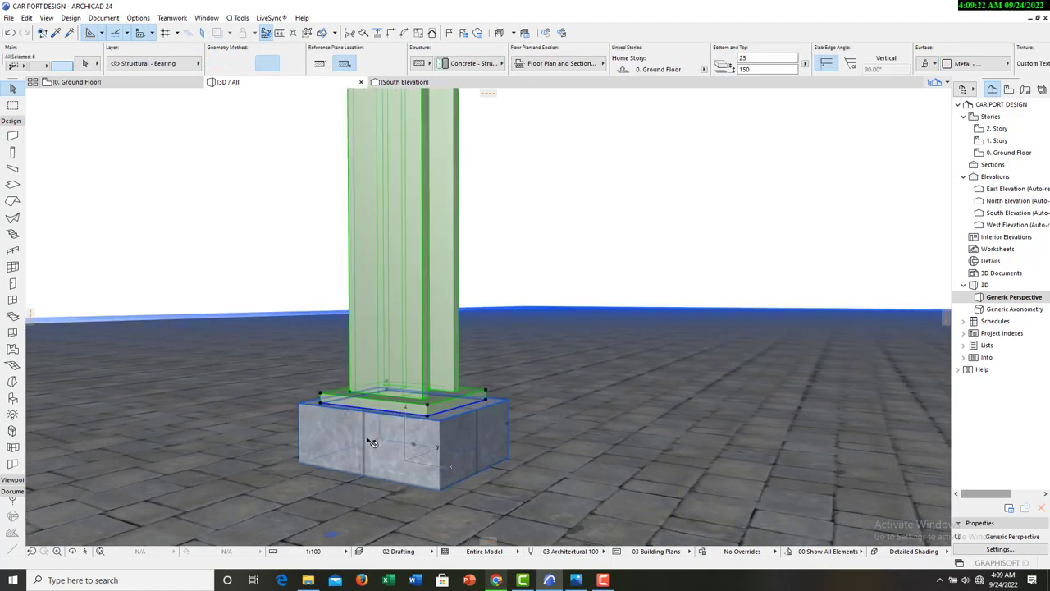
scroll(508, 418, down, 10)
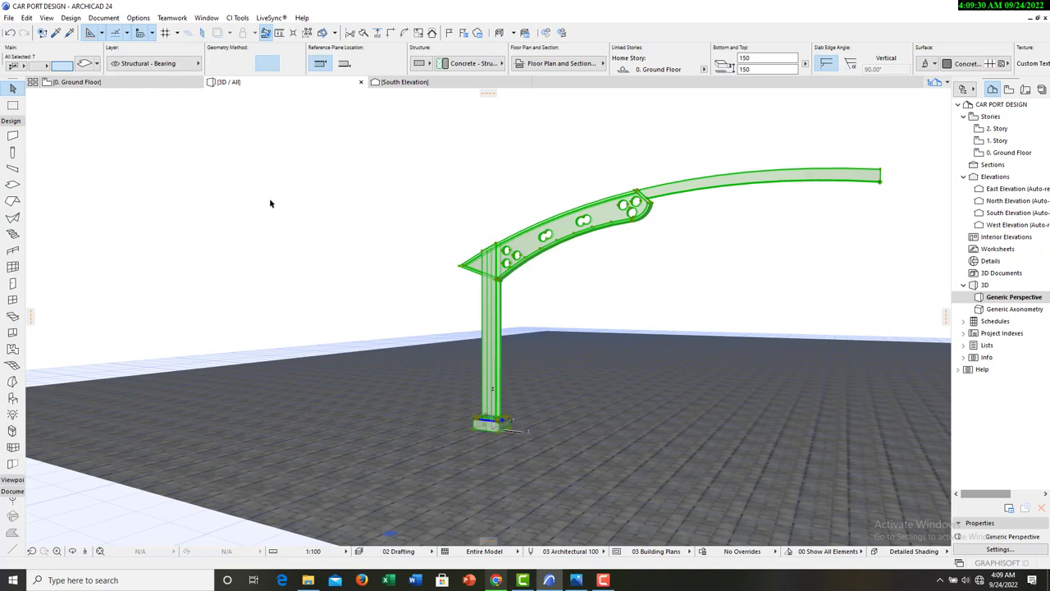
click(348, 230)
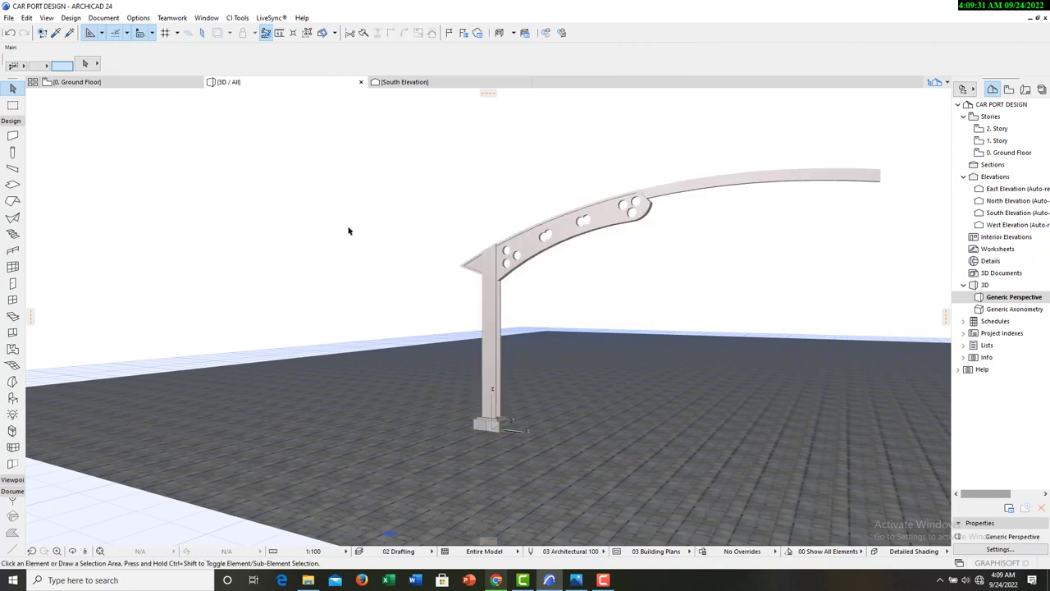
click(532, 246)
click(356, 278)
shift+middle_drag(355, 325, 164, 119)
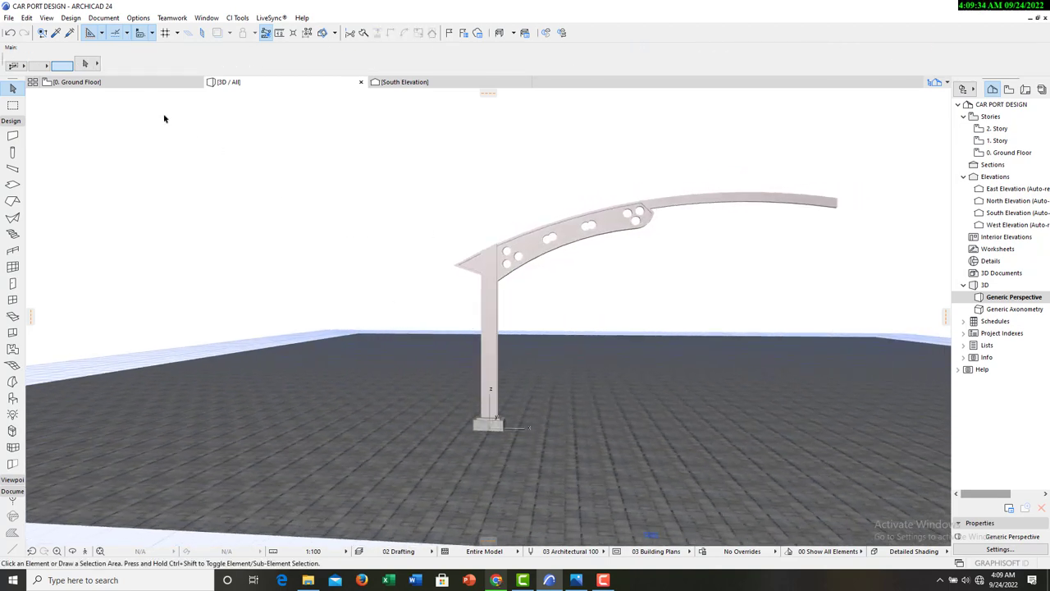
In the Ground Floor plan, drag a copy of the grouped frame from its column centre 3000 mm up to the next grid line.
click(152, 82)
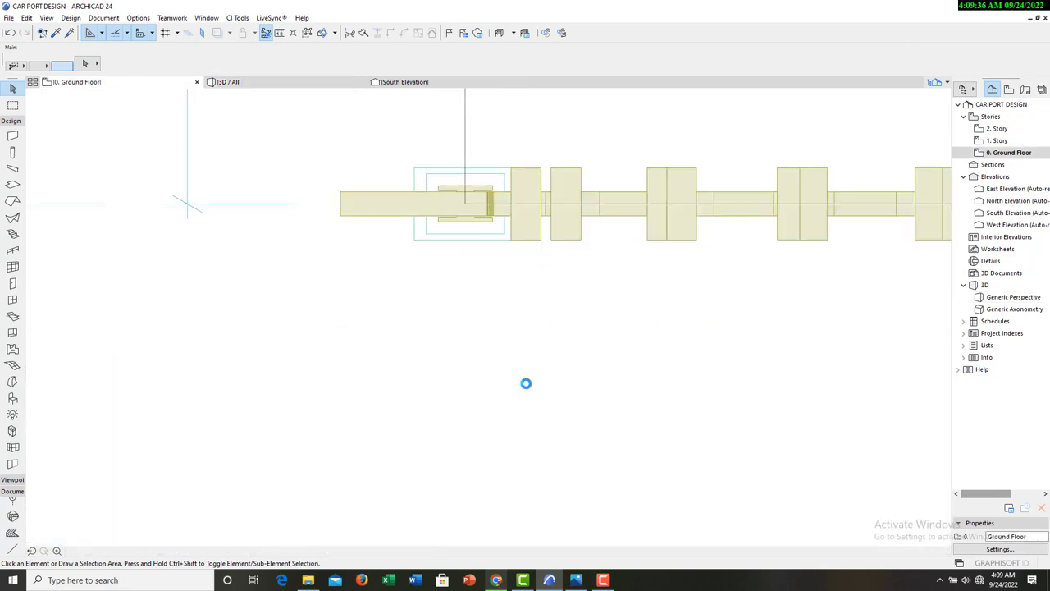
scroll(526, 377, down, 7)
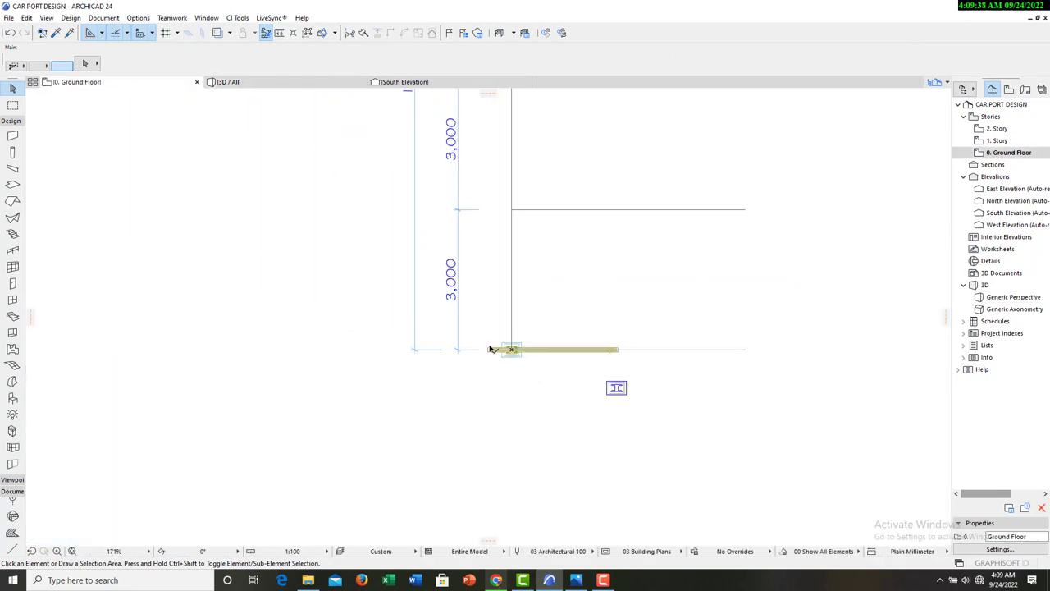
click(492, 349)
scroll(435, 358, up, 2)
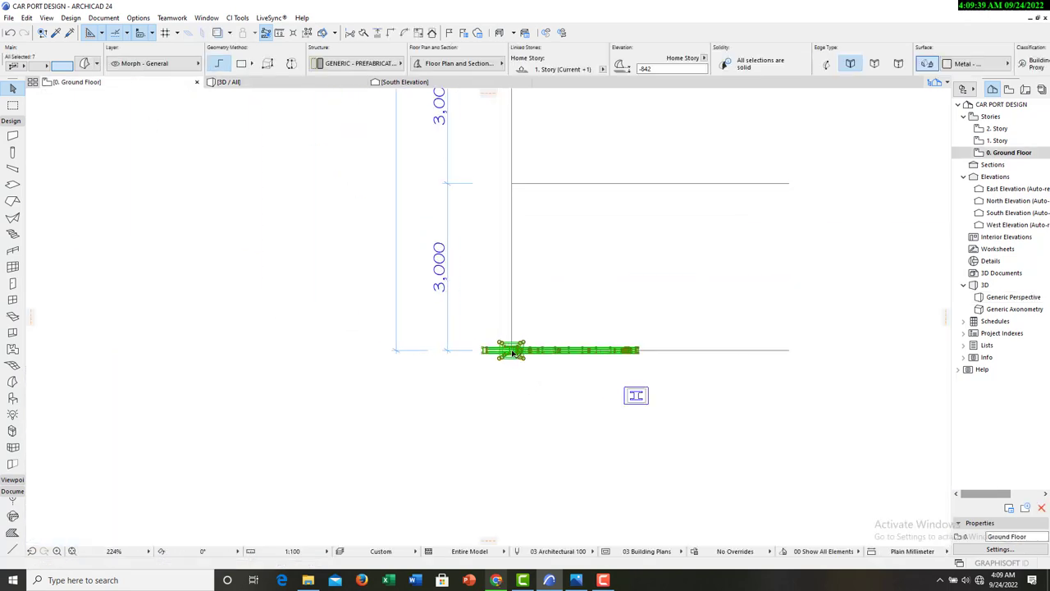
scroll(443, 373, down, 1)
right_click(447, 385)
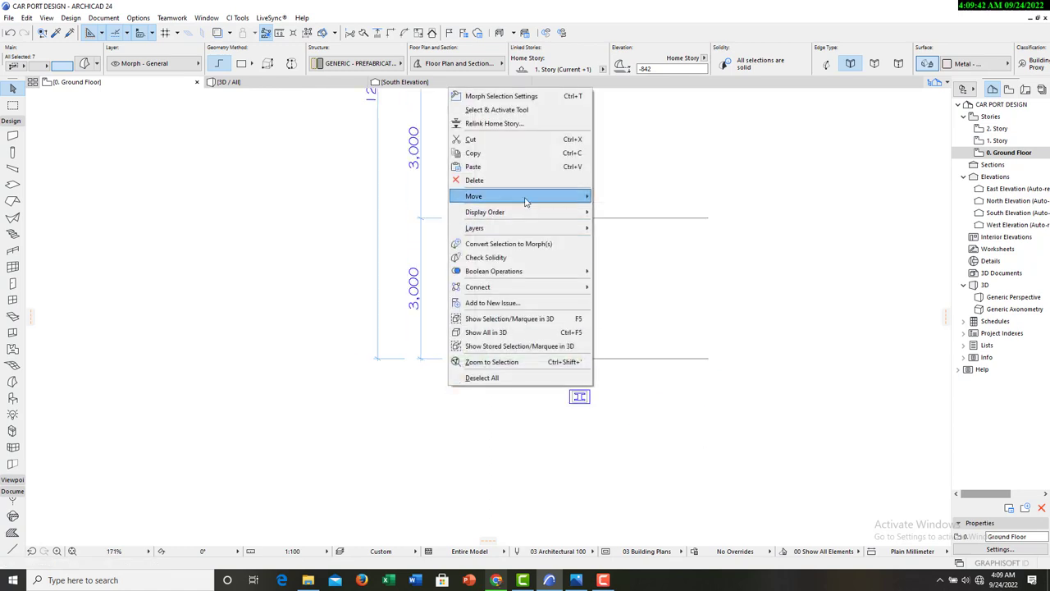
mouse_move(556, 202)
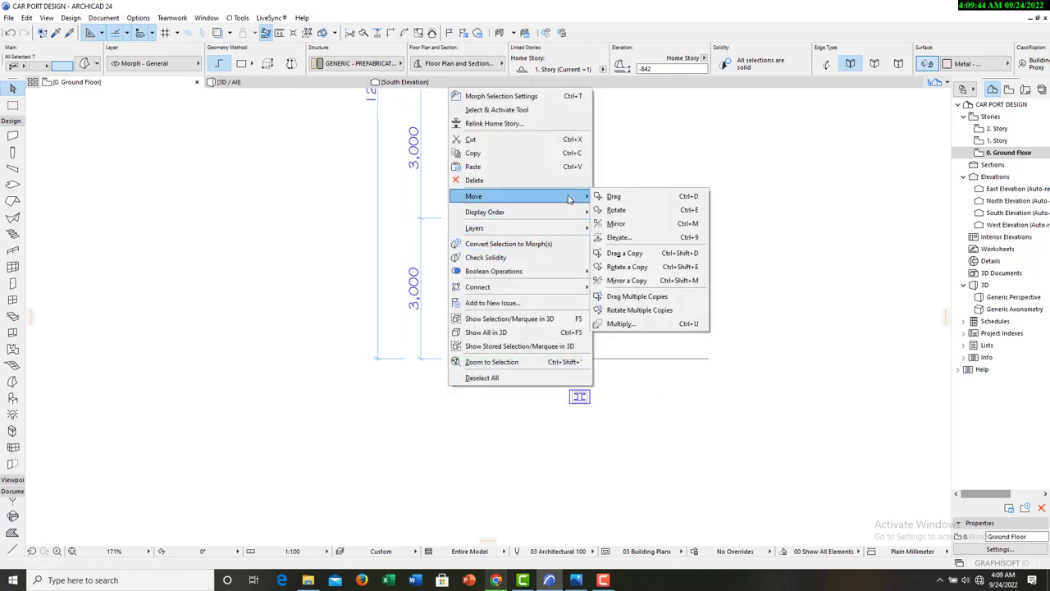
click(628, 252)
scroll(472, 361, up, 4)
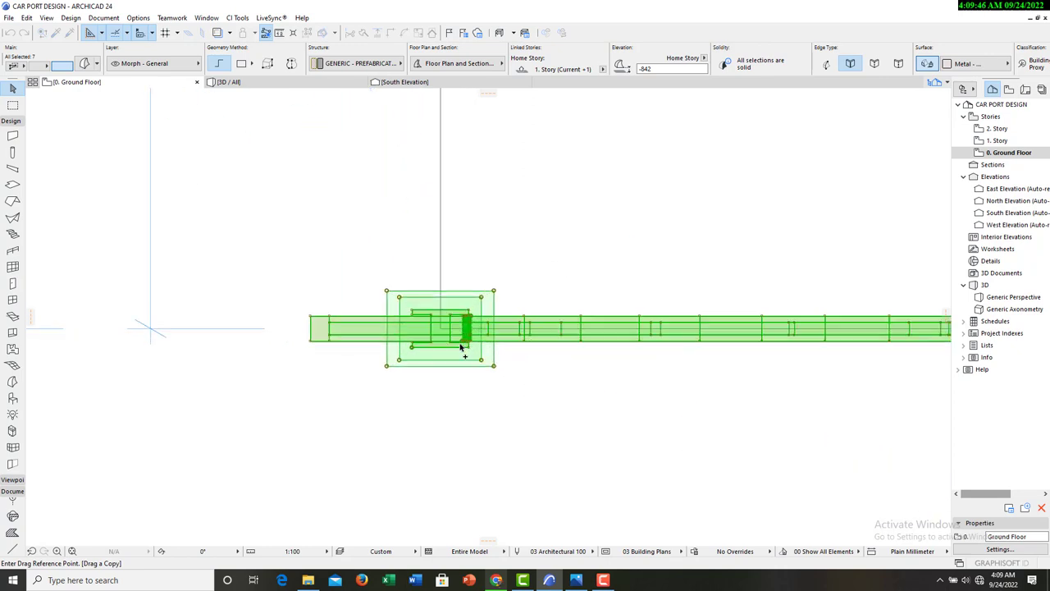
scroll(442, 336, up, 8)
click(396, 296)
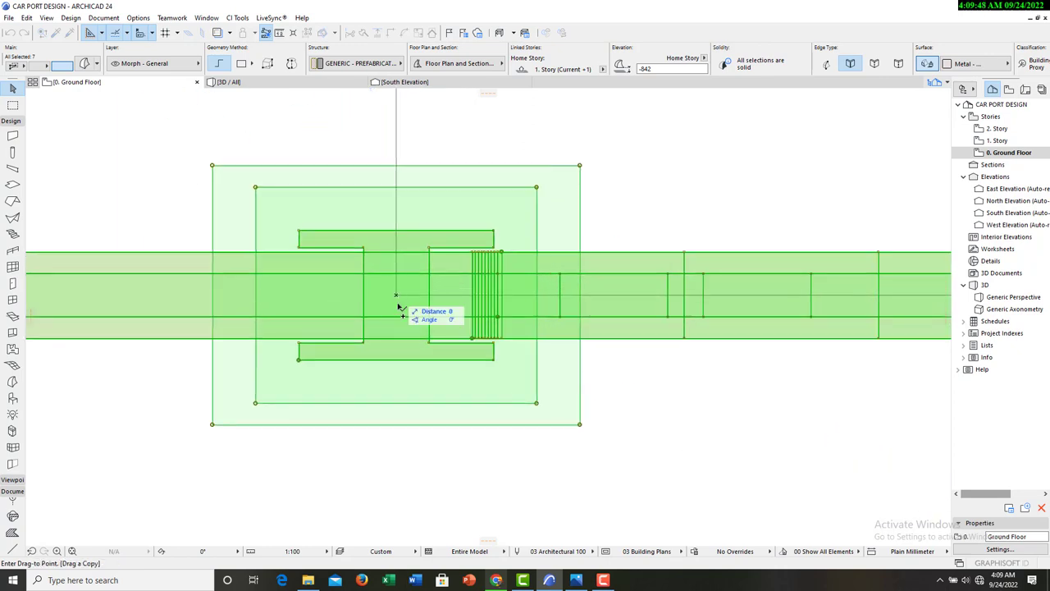
scroll(398, 359, down, 10)
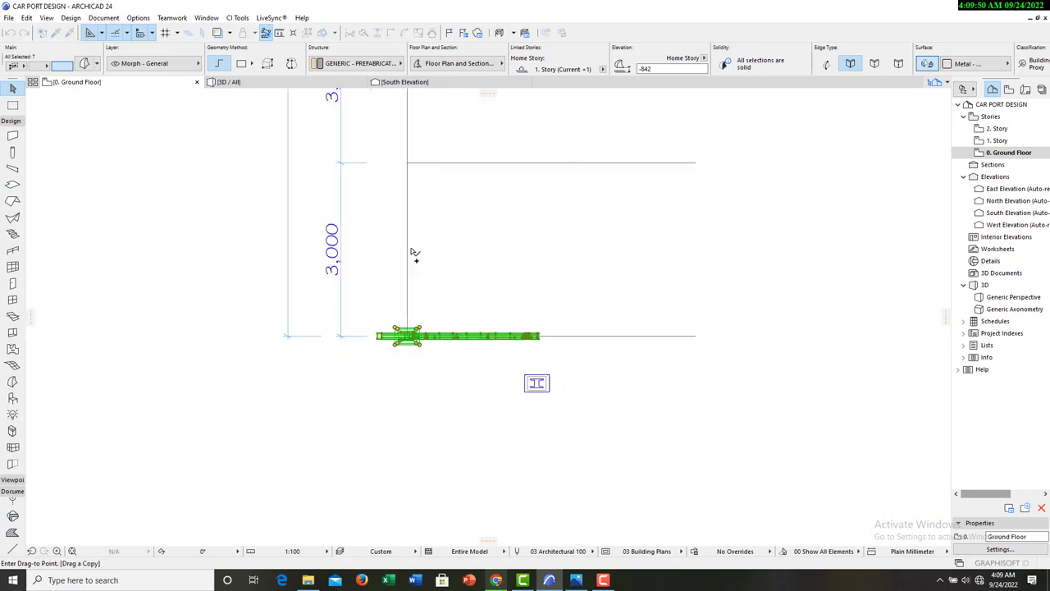
scroll(429, 291, up, 5)
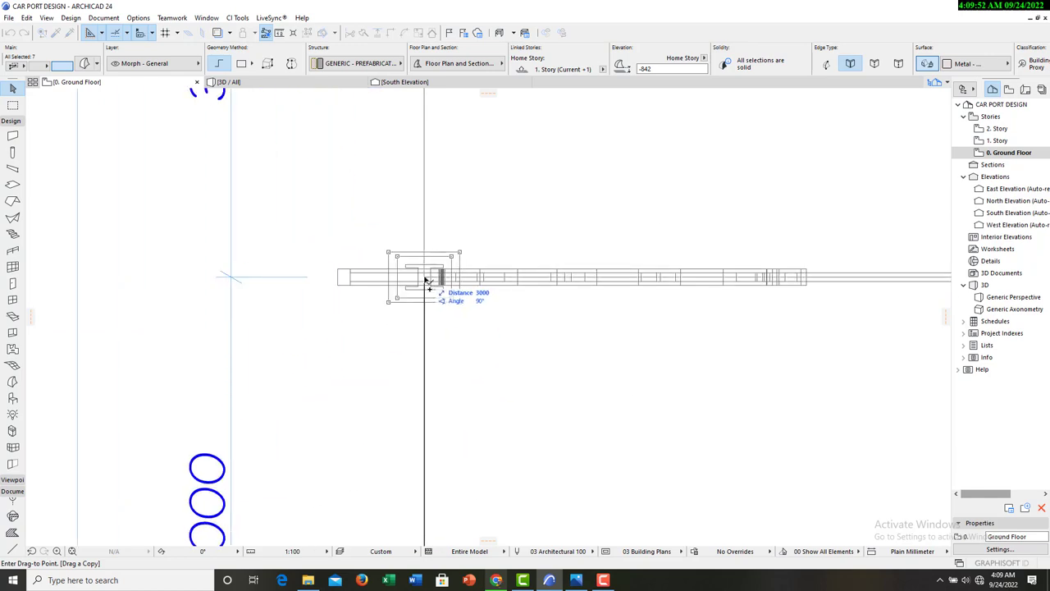
click(427, 281)
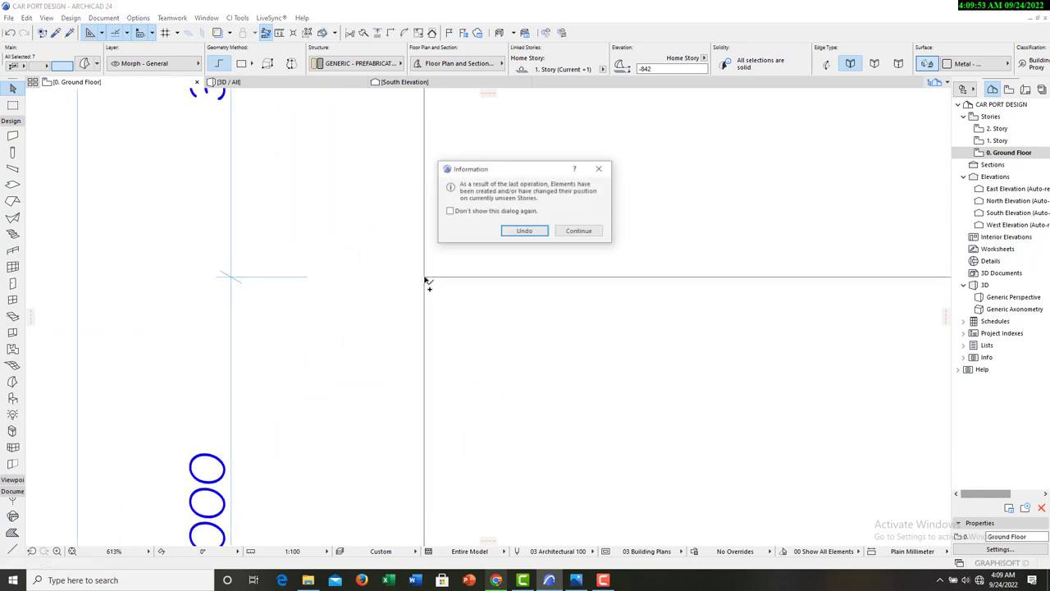
click(578, 232)
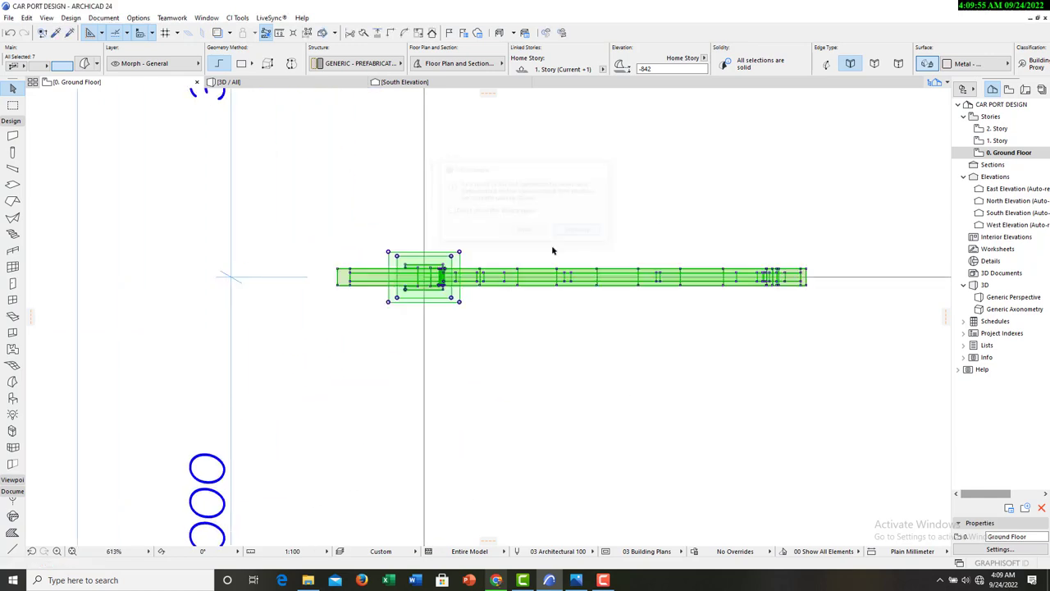
Drag a copy of the second frame from its column centre 3000 mm up onto the middle grid line.
right_click(338, 320)
mouse_move(418, 129)
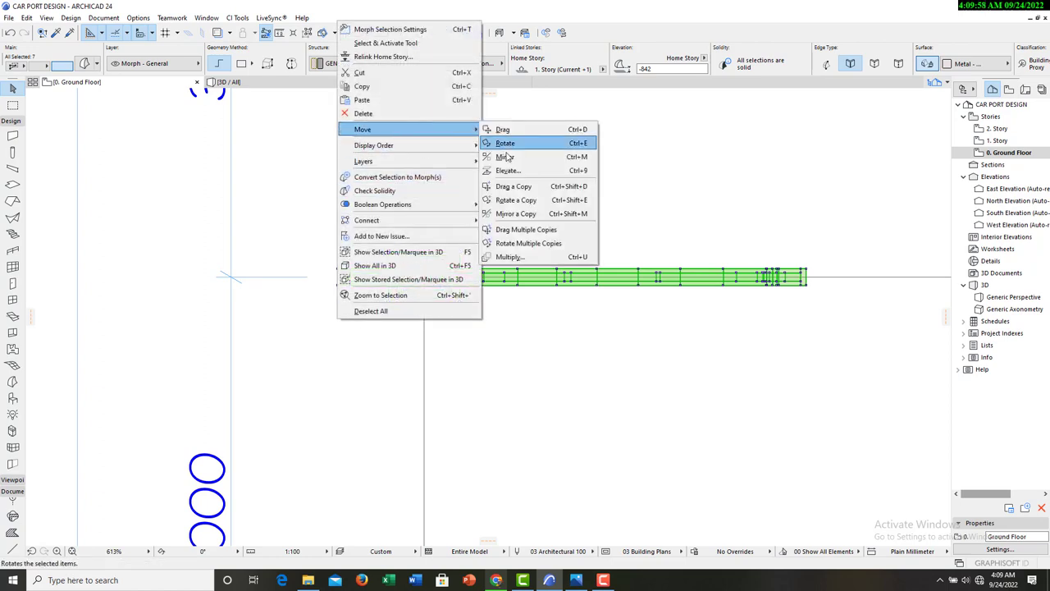
click(510, 186)
scroll(425, 289, up, 3)
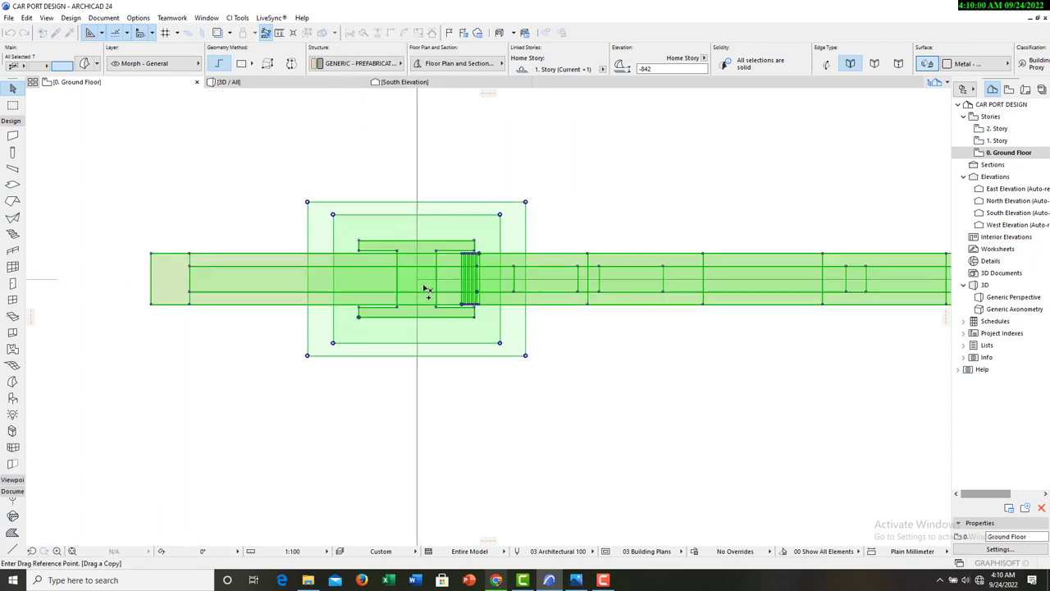
scroll(425, 288, up, 2)
click(415, 282)
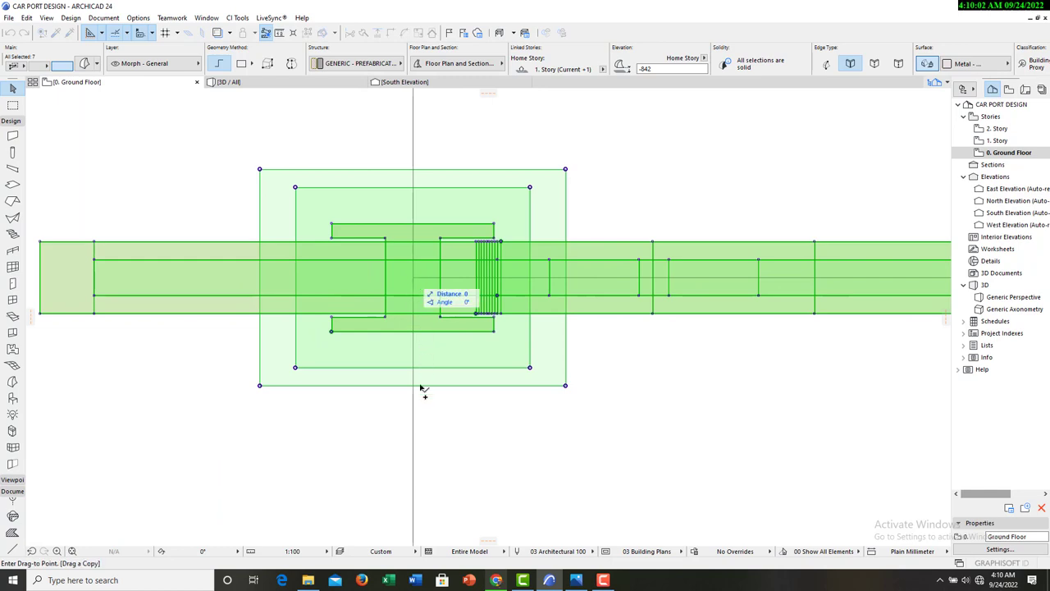
scroll(420, 387, down, 5)
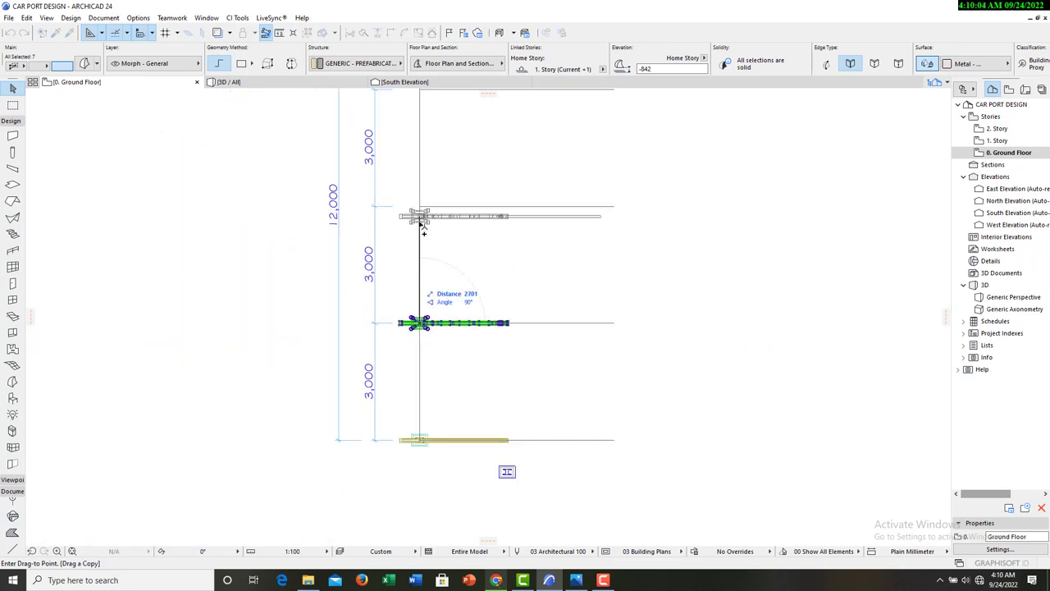
scroll(420, 219, up, 10)
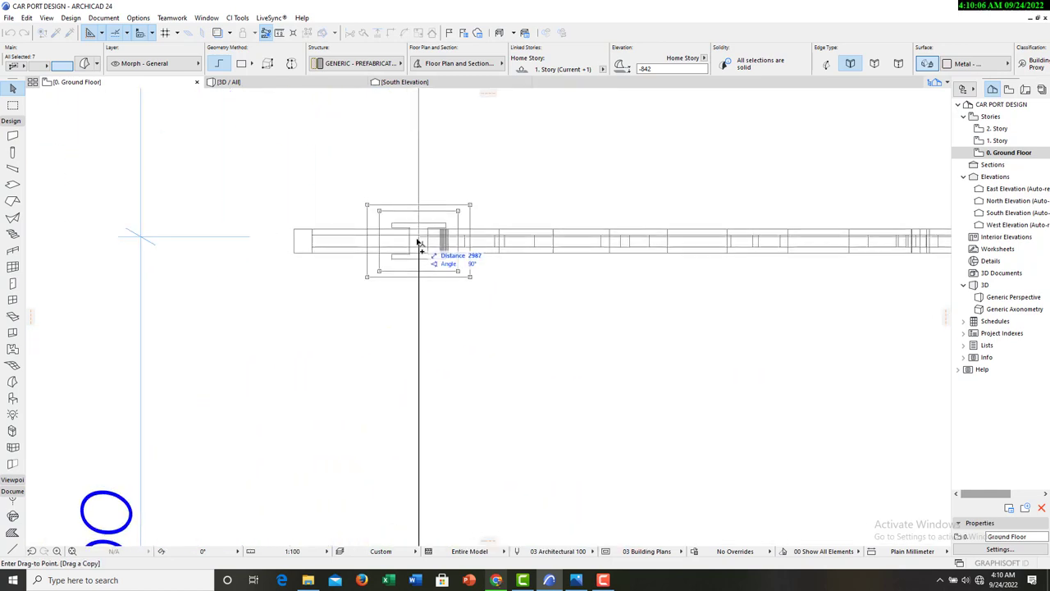
click(418, 243)
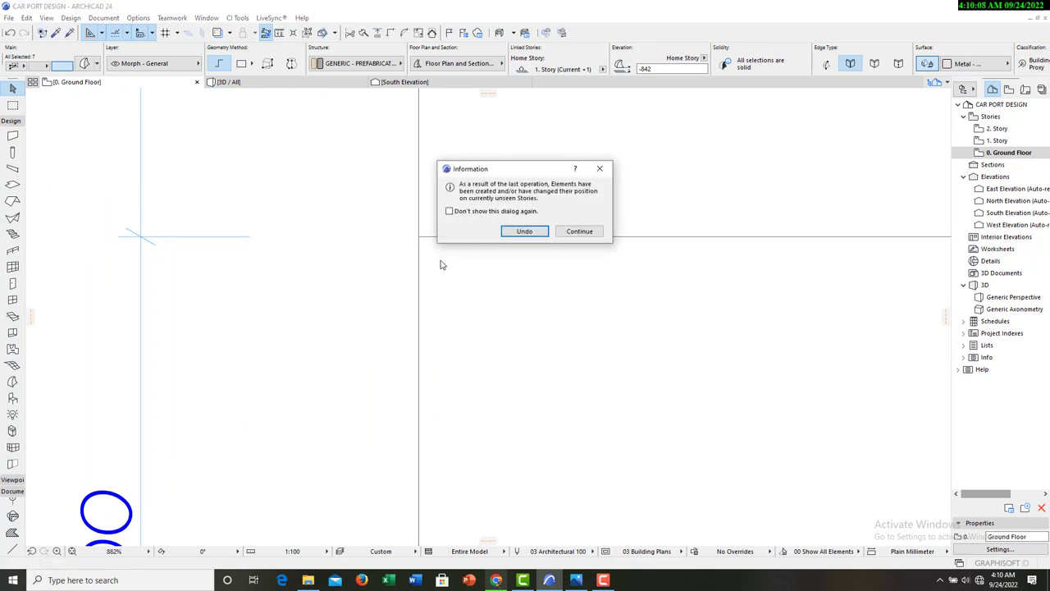
click(579, 231)
scroll(468, 265, down, 6)
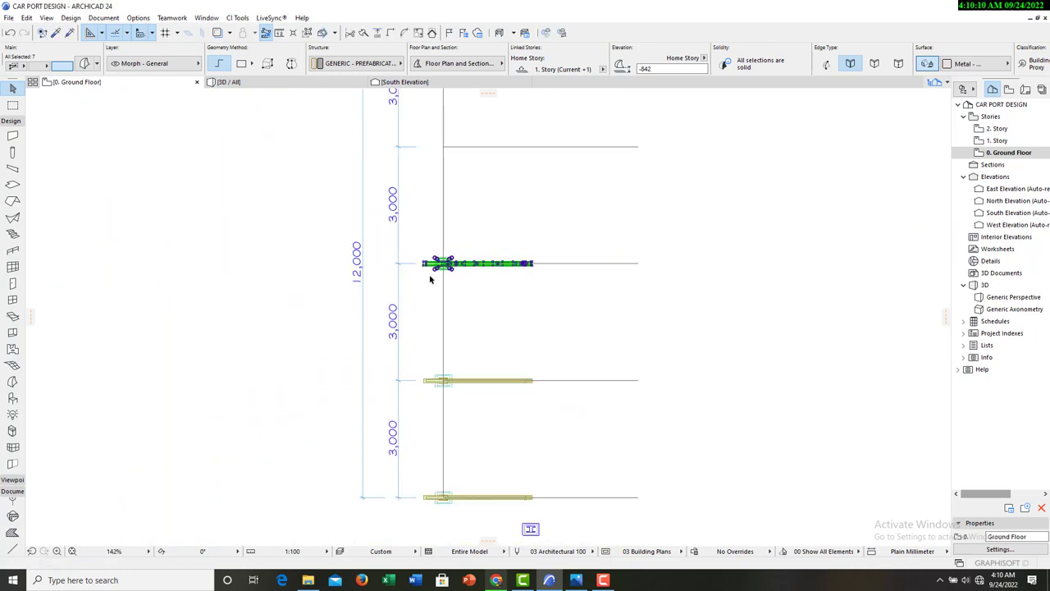
Start Drag Multiple Copies from the middle frame's column centre and place a copy 3000 mm up on the fourth grid line.
scroll(430, 318, down, 3)
scroll(430, 273, up, 3)
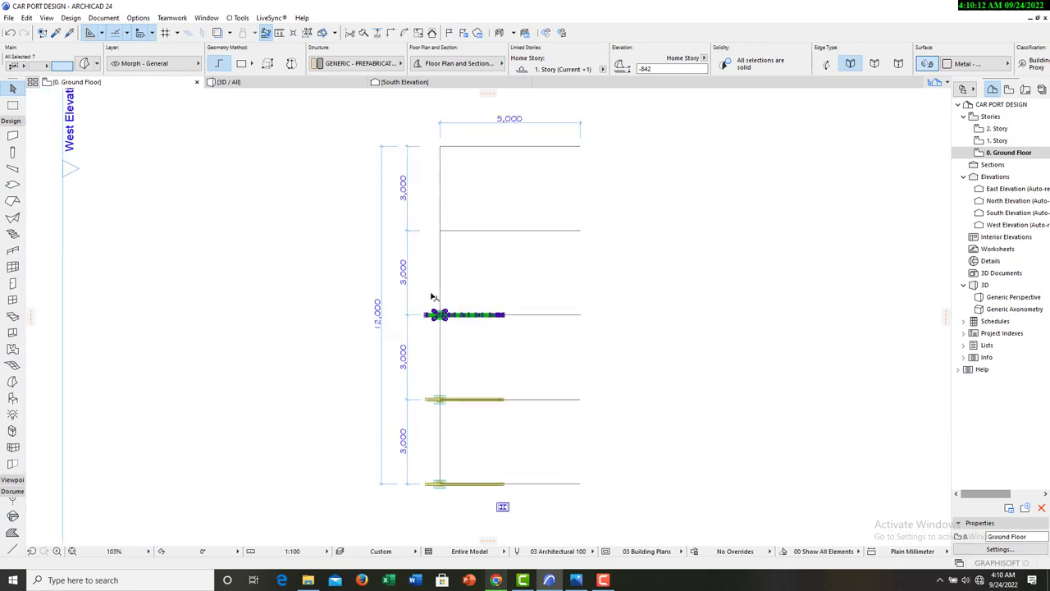
right_click(430, 273)
mouse_move(492, 380)
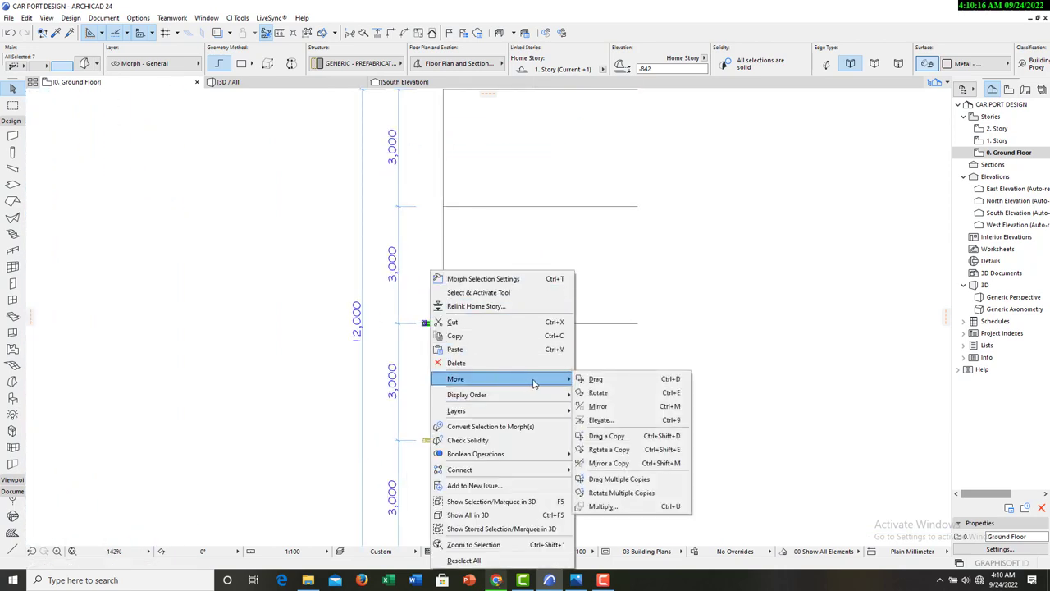
click(617, 485)
scroll(443, 324, up, 5)
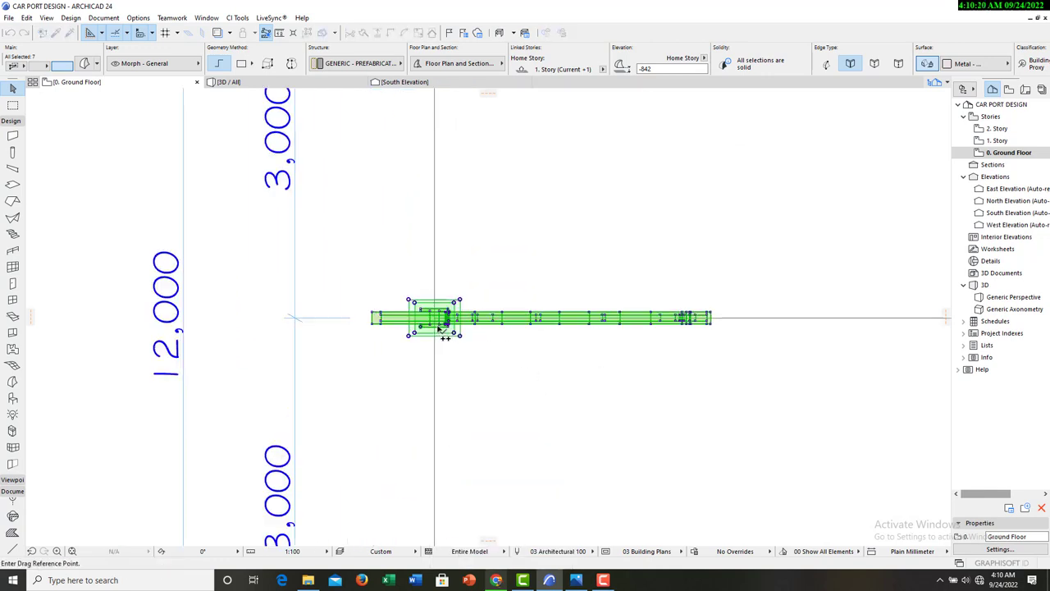
scroll(433, 305, up, 2)
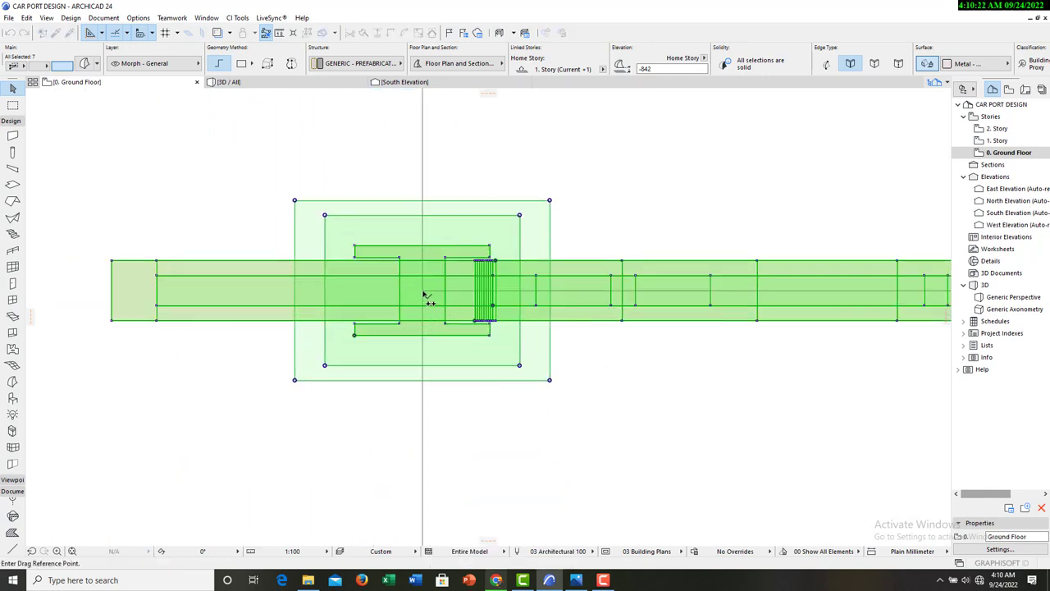
click(424, 294)
scroll(456, 445, down, 6)
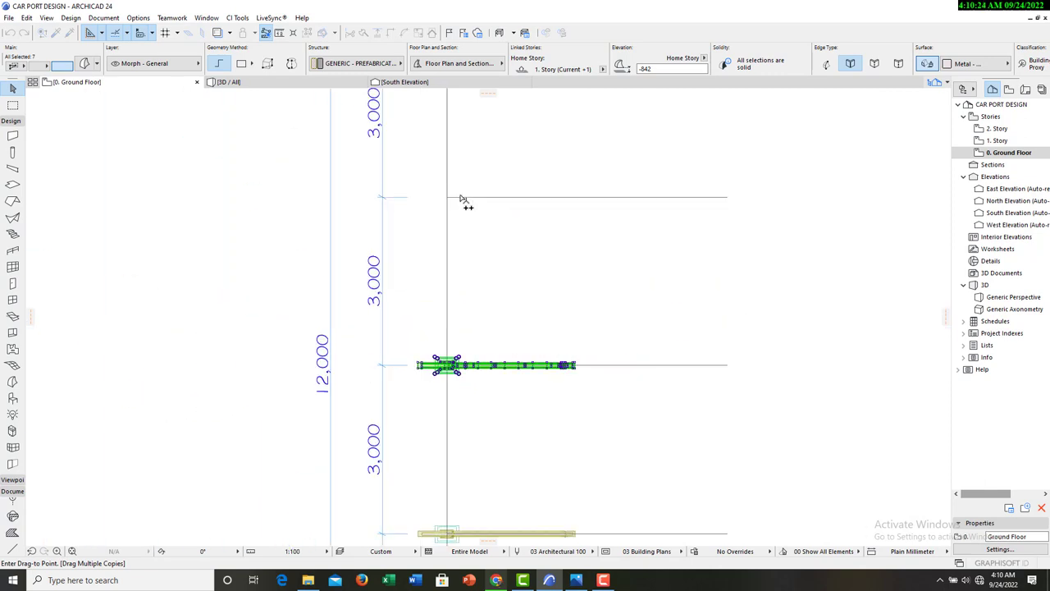
scroll(447, 203, up, 5)
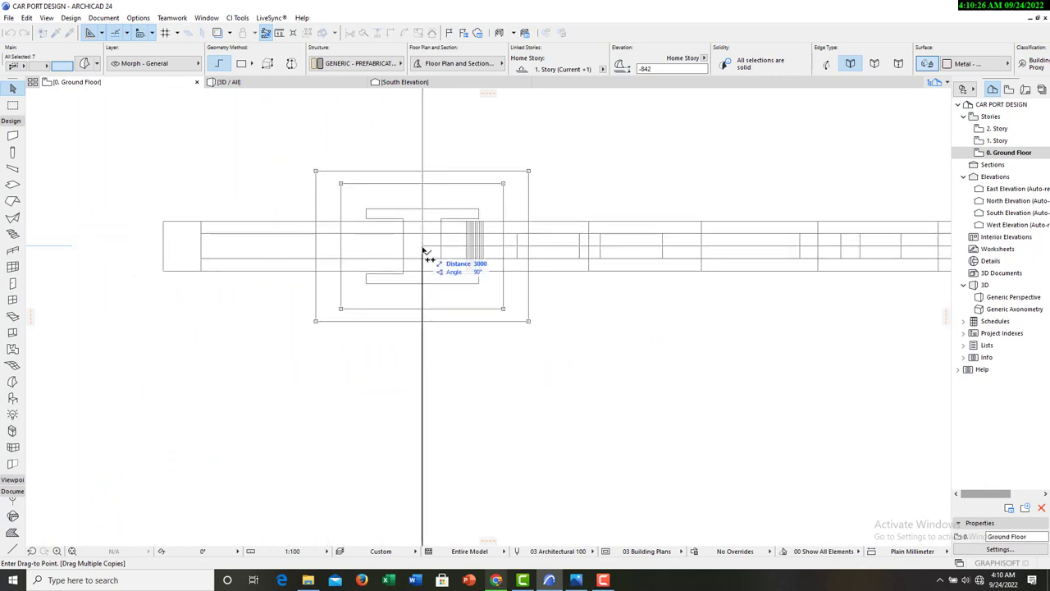
click(440, 281)
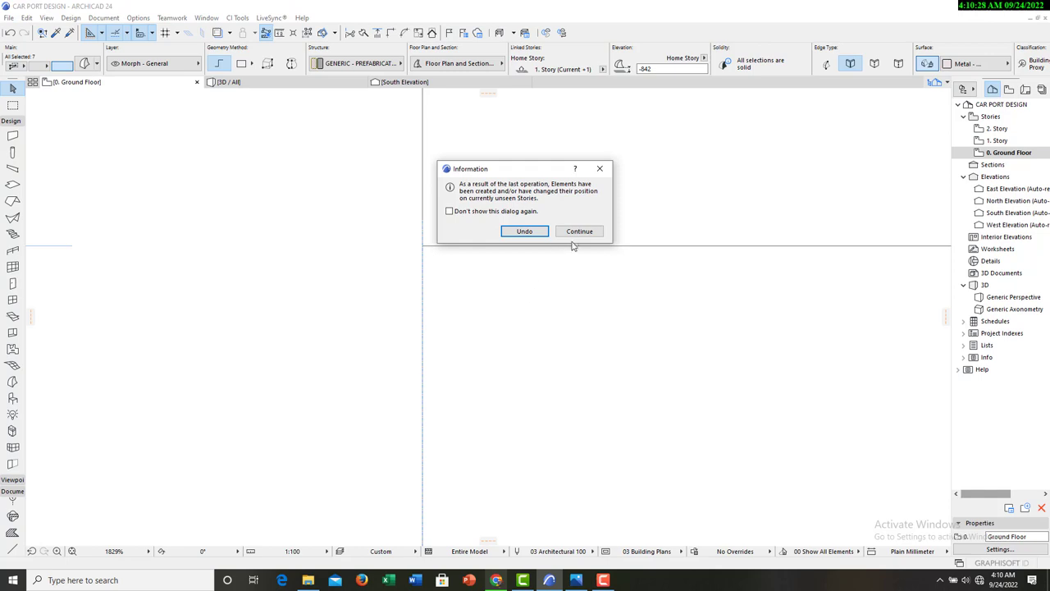
click(576, 233)
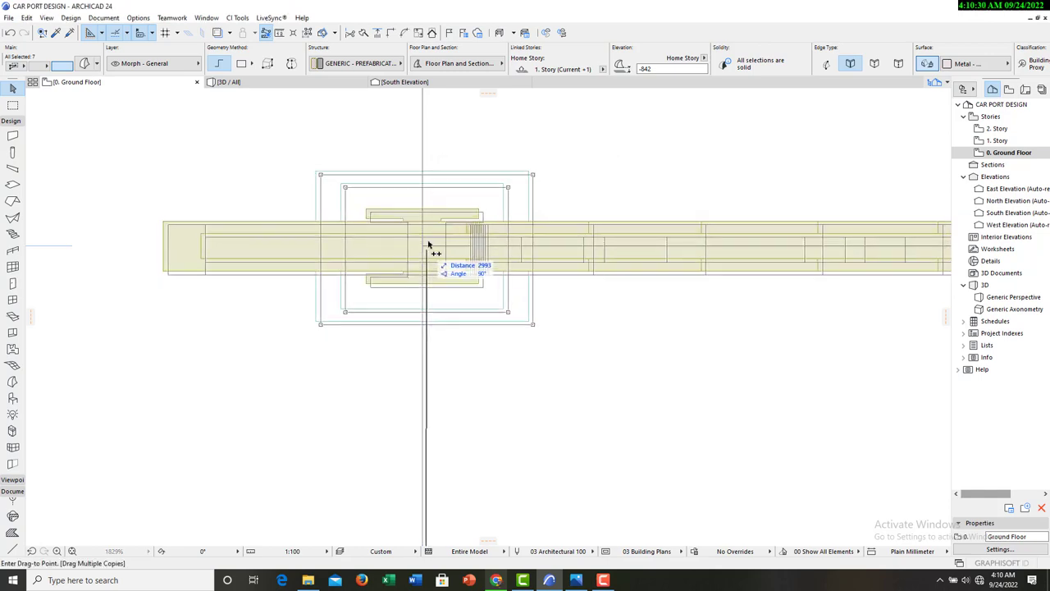
Place another frame copy 6000 mm up from the middle frame, on the uppermost grid line intersection.
scroll(437, 269, down, 5)
scroll(434, 253, up, 3)
scroll(435, 253, up, 2)
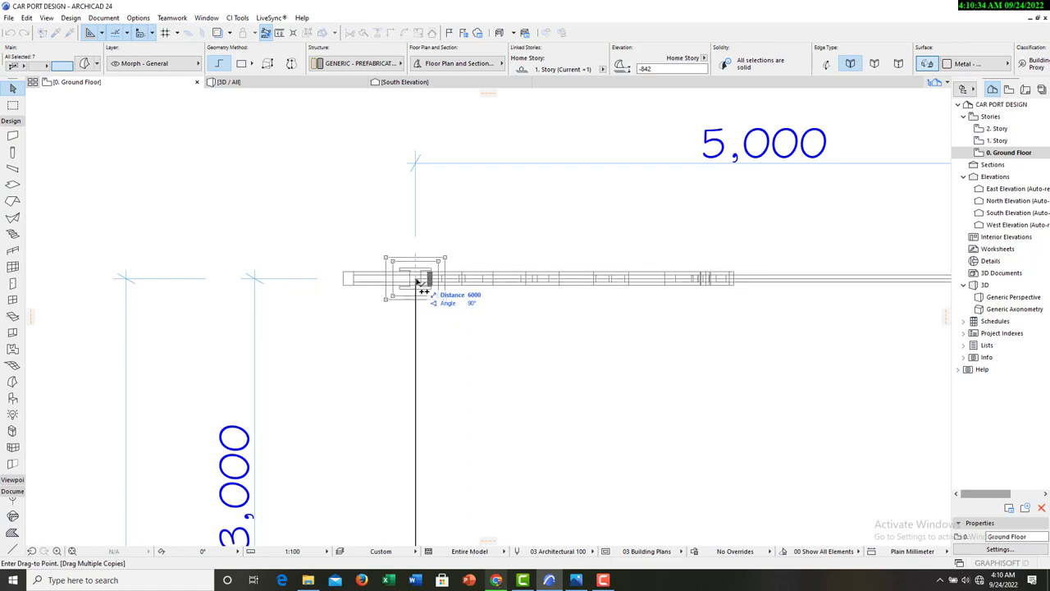
scroll(416, 282, up, 4)
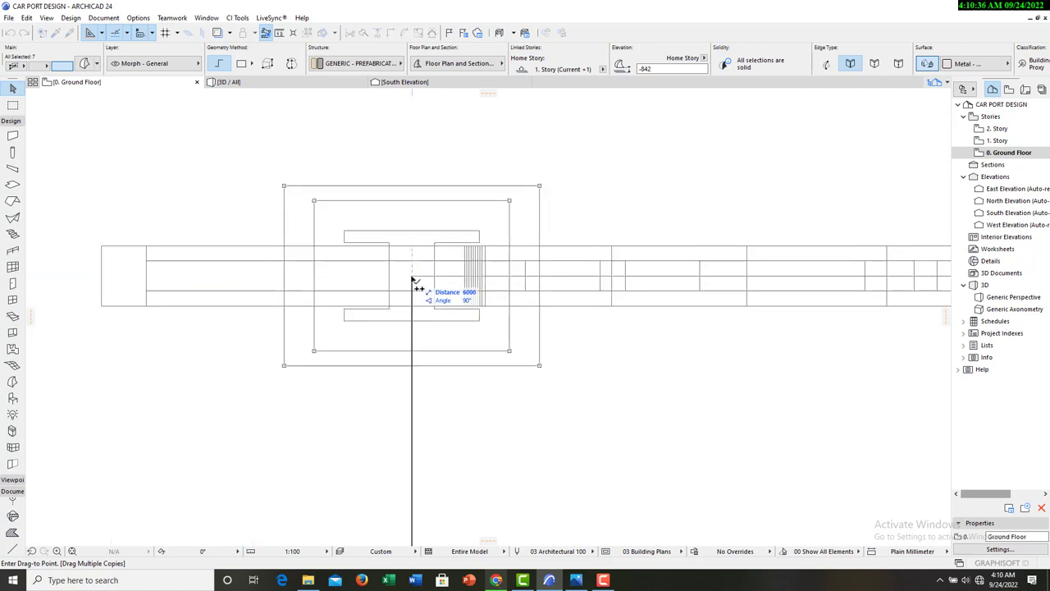
click(412, 277)
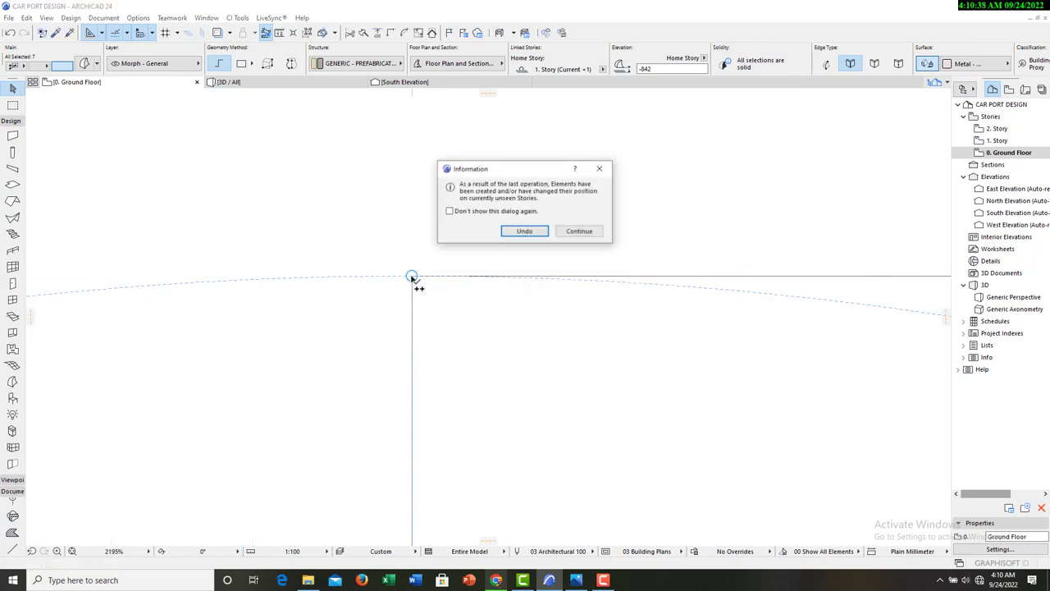
click(559, 233)
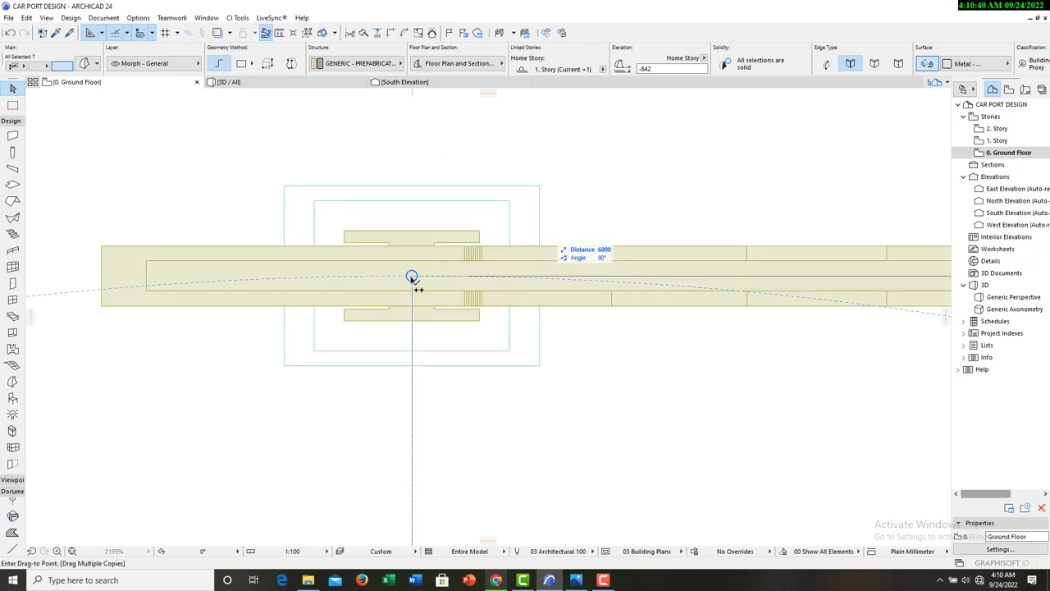
Place an extra frame copy above the 5,000 dimension, beyond the last grid line, and end the multiple copying.
scroll(424, 224, down, 5)
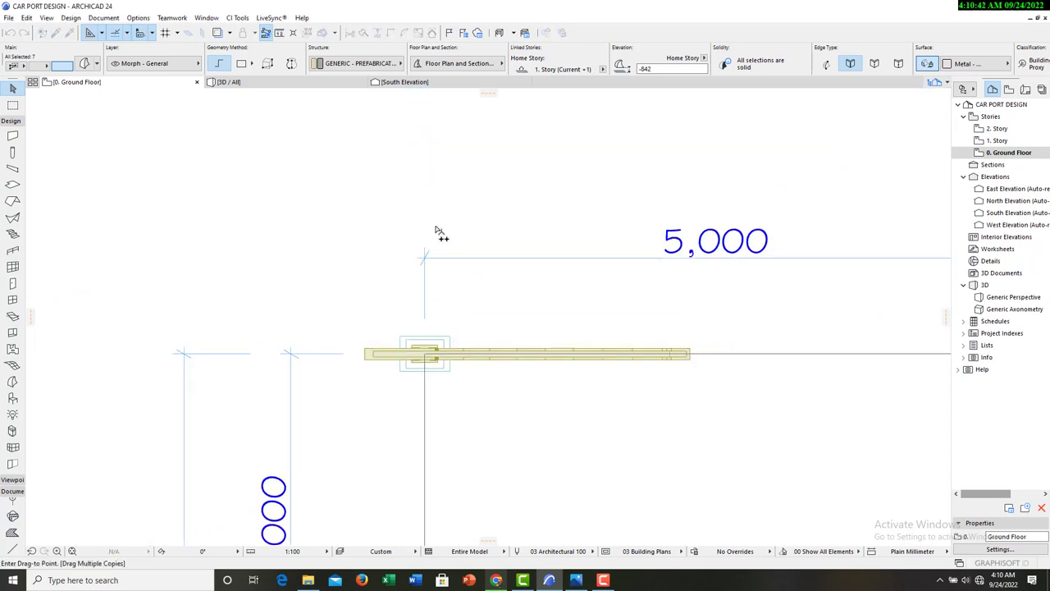
click(422, 188)
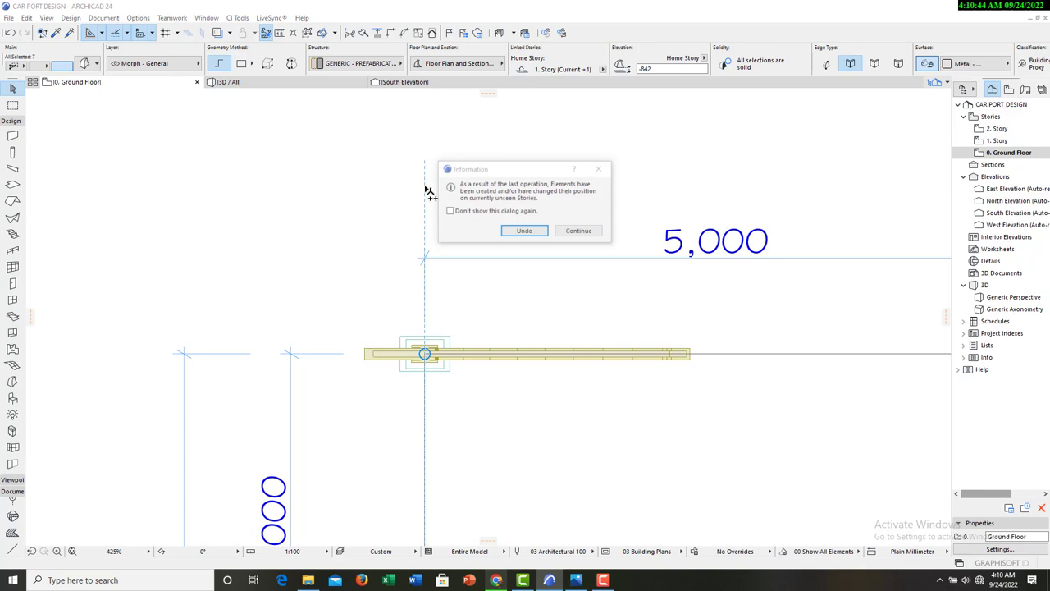
click(579, 232)
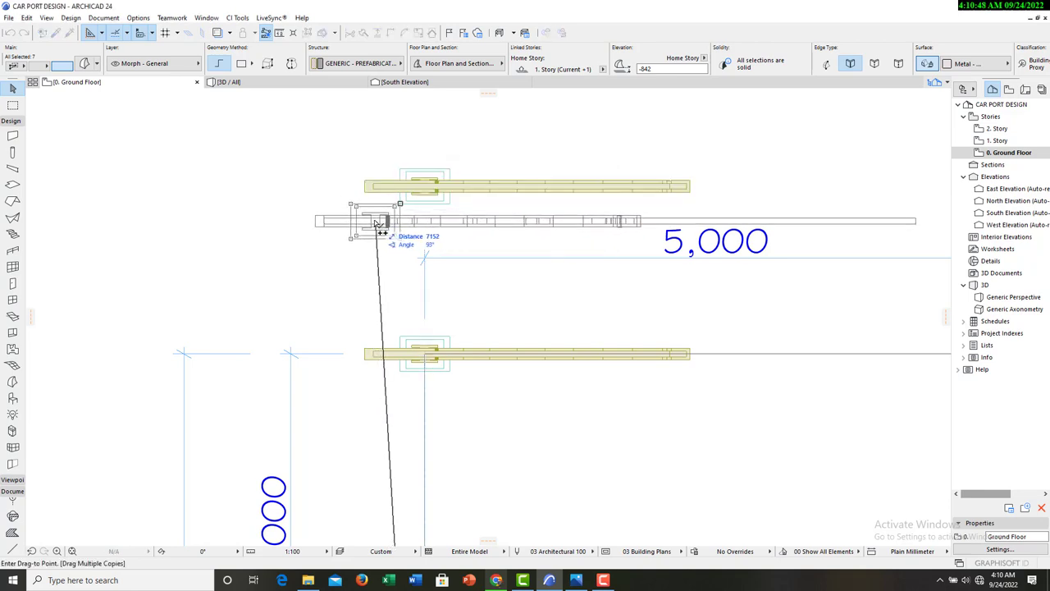
key(Escape)
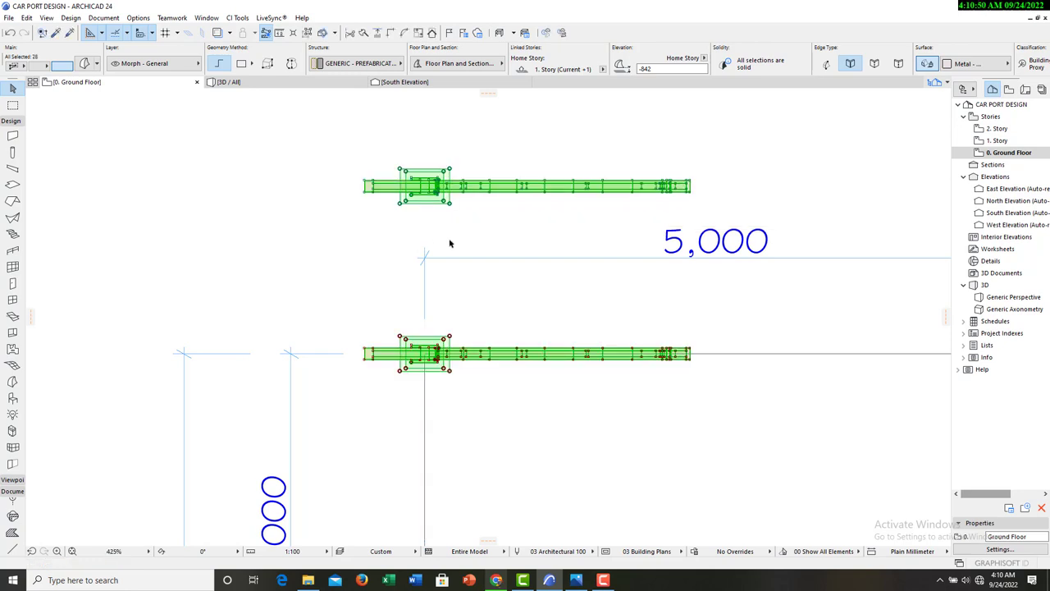
Clear the selection and delete only the extra frame lying beyond the uppermost grid line.
scroll(450, 243, down, 4)
click(389, 230)
click(480, 214)
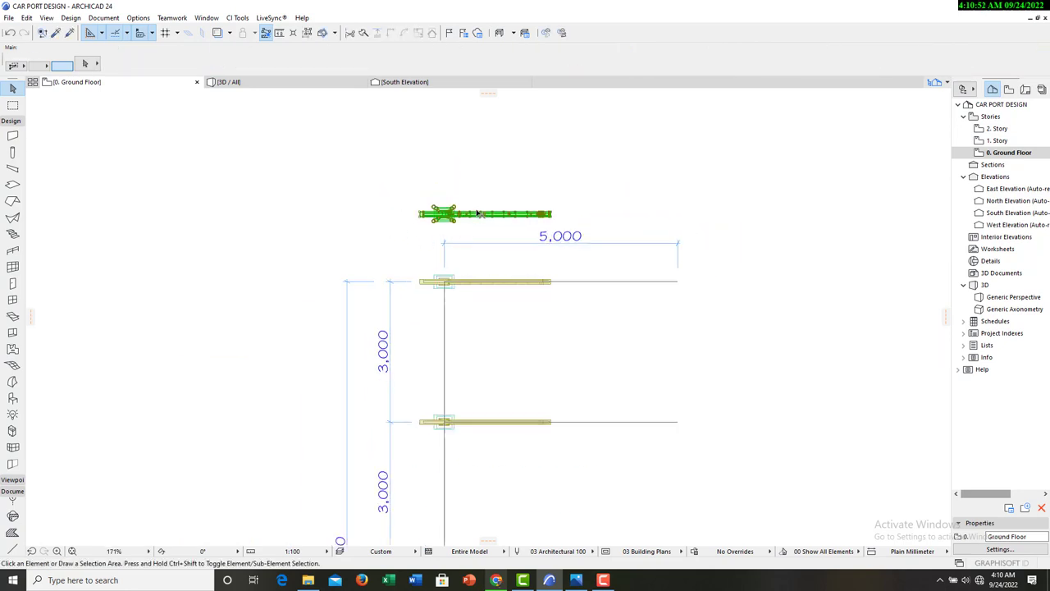
key(Escape)
Examine the full row of copied car port frames in the 3D view from several angles.
scroll(497, 205, down, 4)
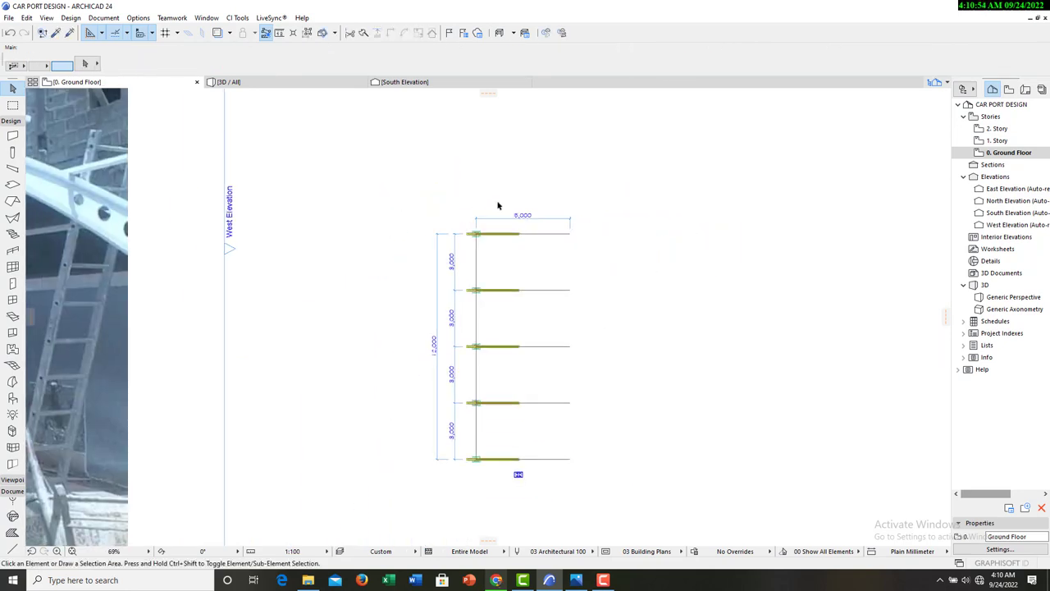
click(258, 84)
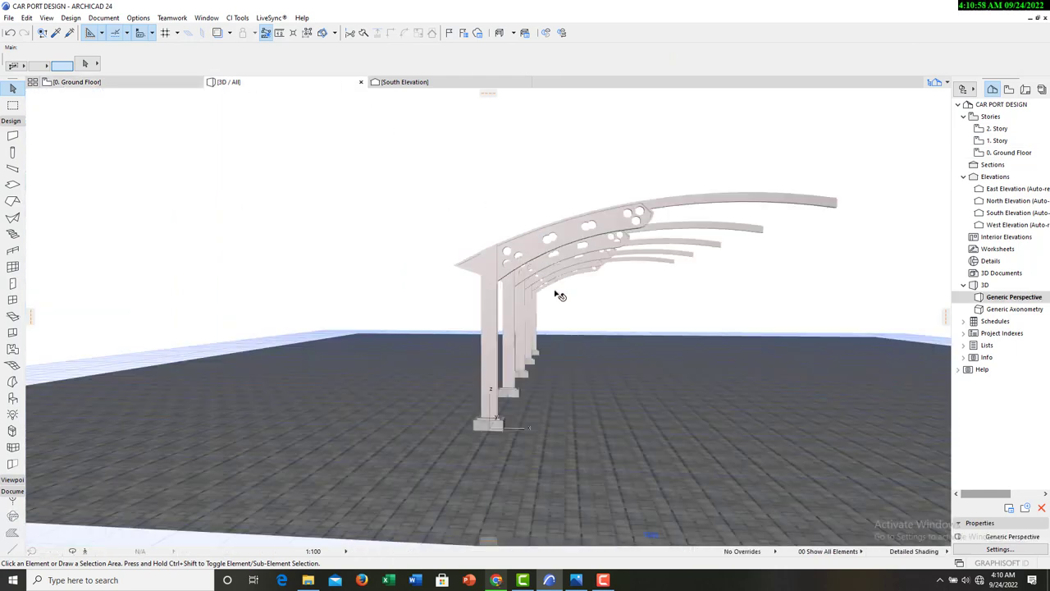
click(72, 551)
drag(574, 345, 446, 333)
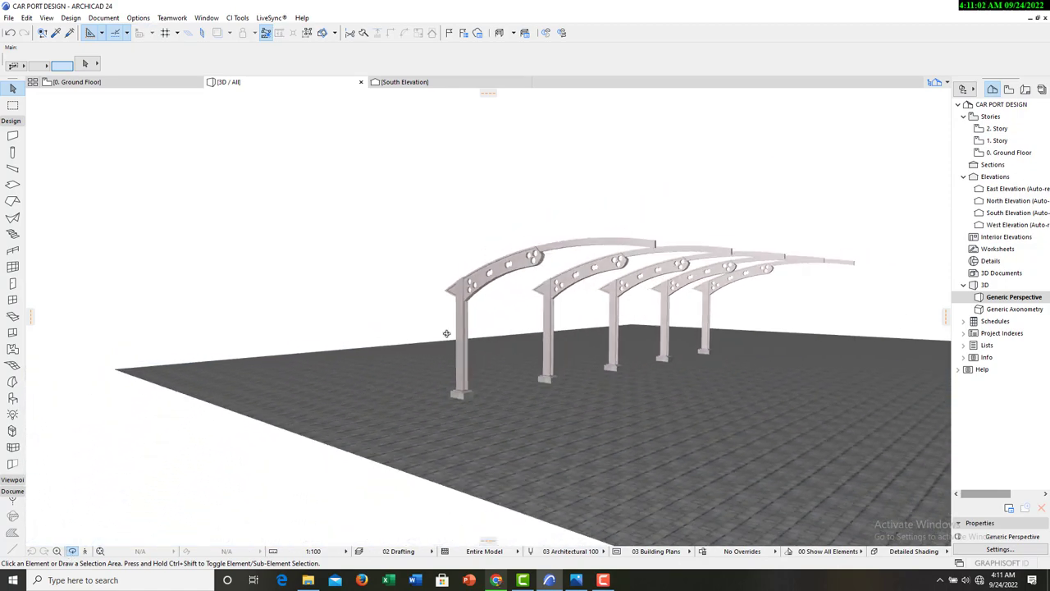
drag(670, 333, 651, 346)
drag(668, 309, 729, 297)
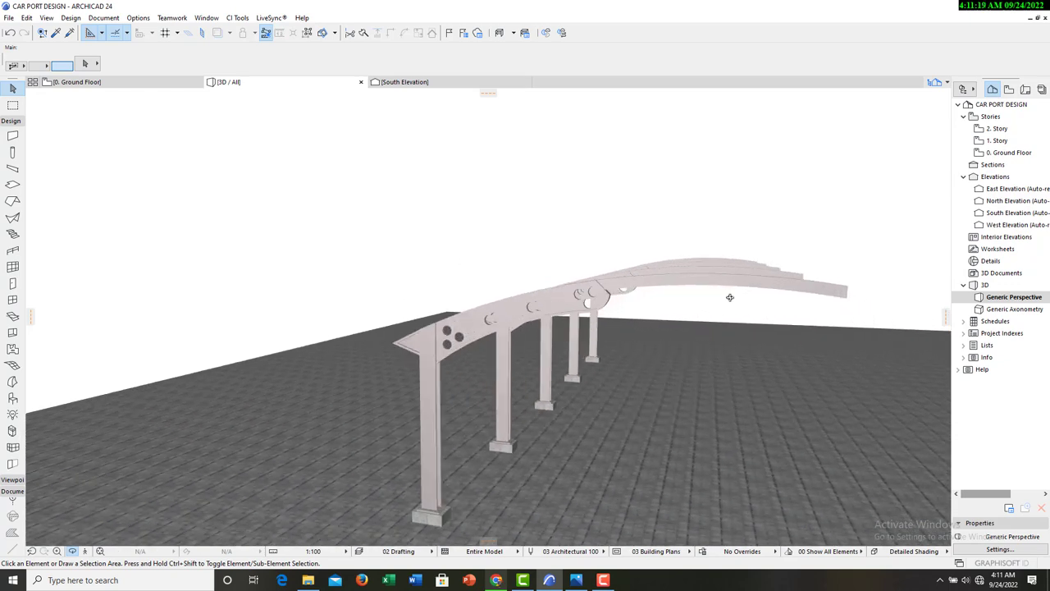
In the South Elevation, copy the vertical end line of the drafted curved roof beam 25 mm outward from its free end.
click(398, 82)
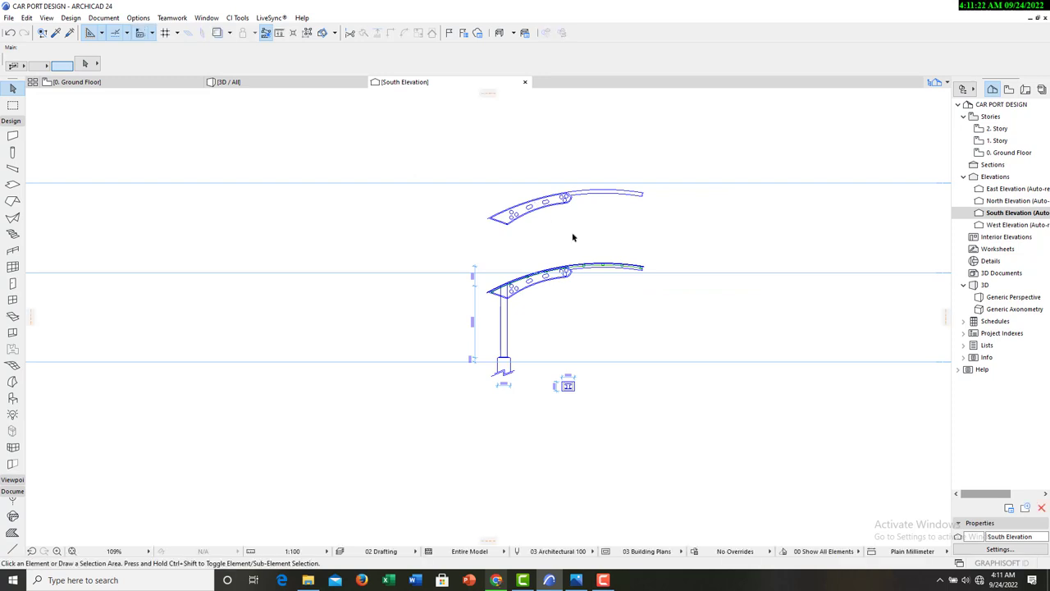
scroll(671, 275, up, 10)
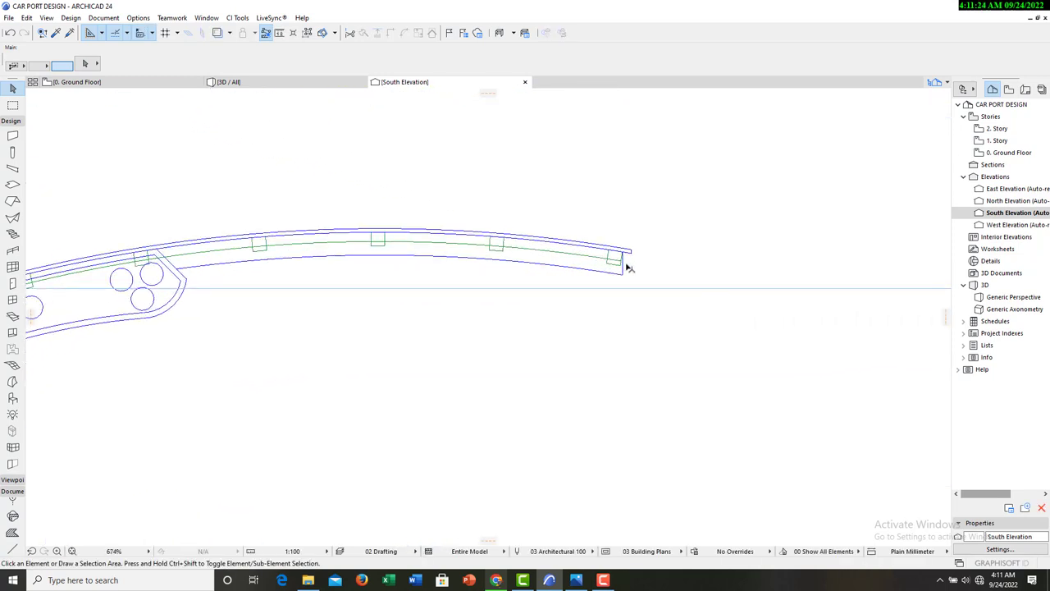
scroll(631, 268, up, 5)
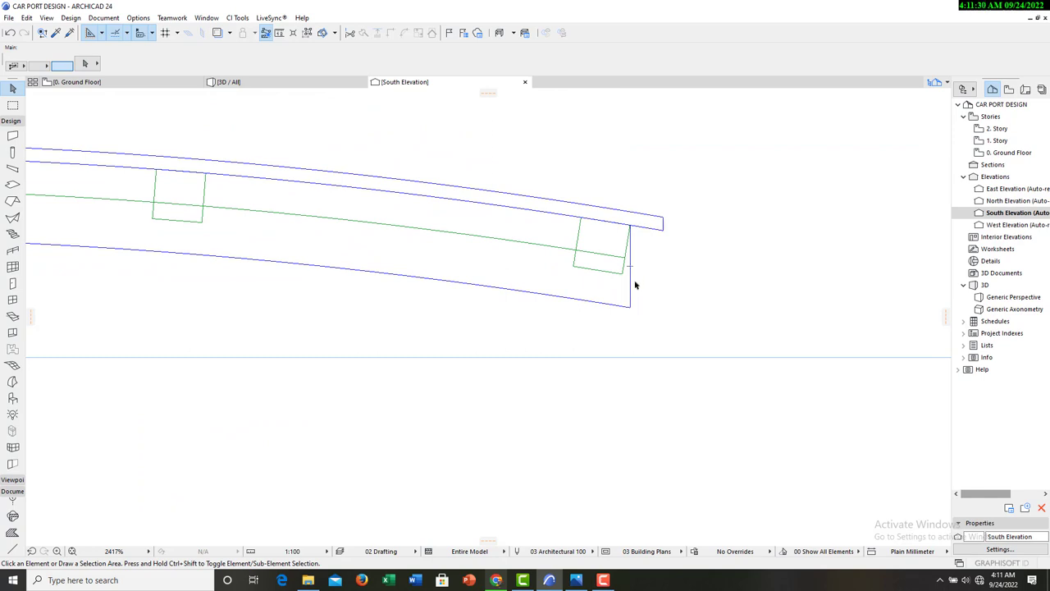
click(631, 287)
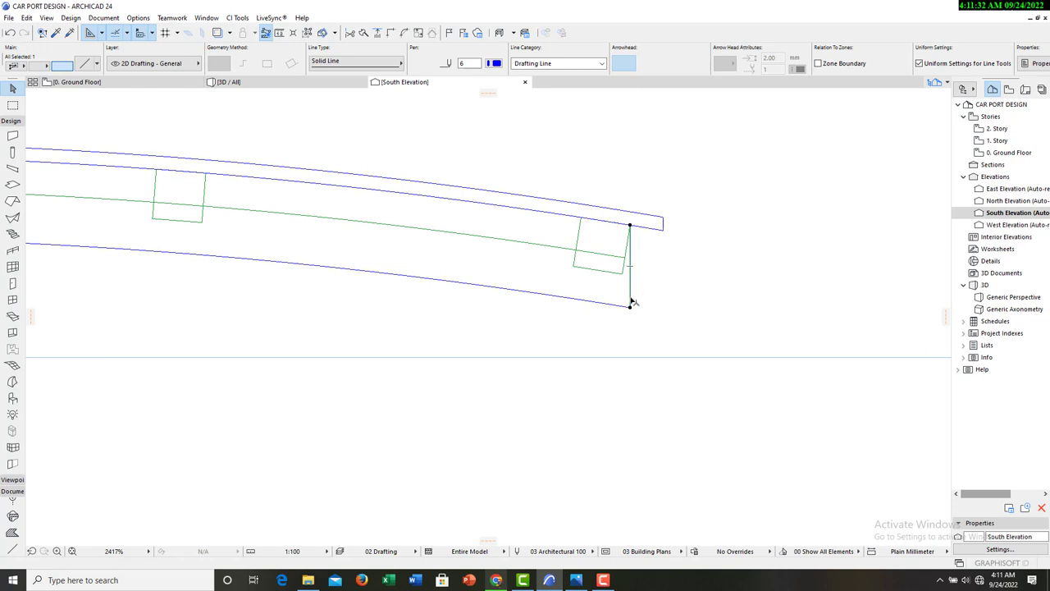
key(Escape)
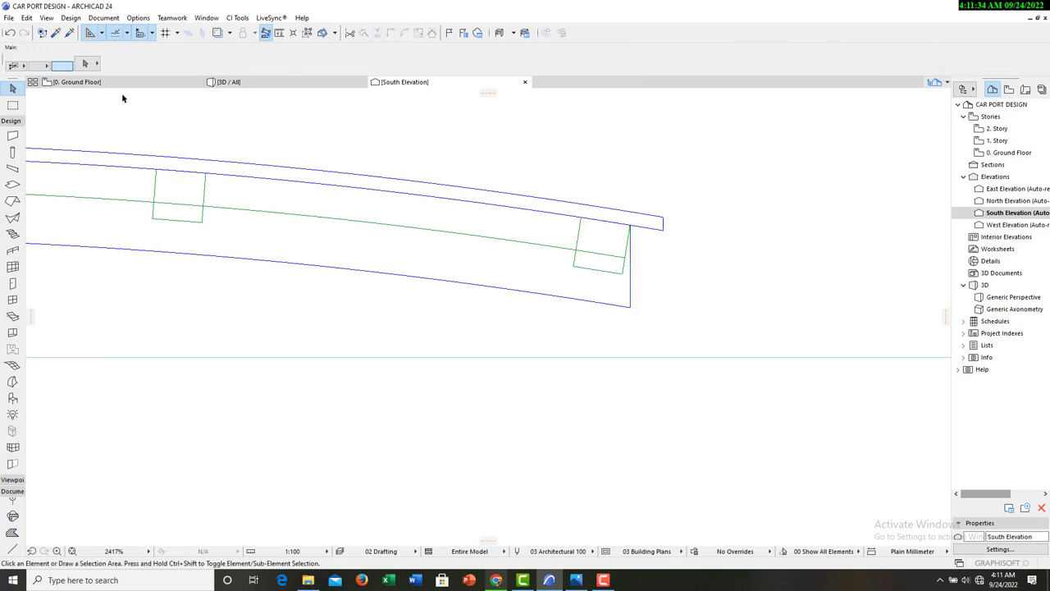
click(632, 286)
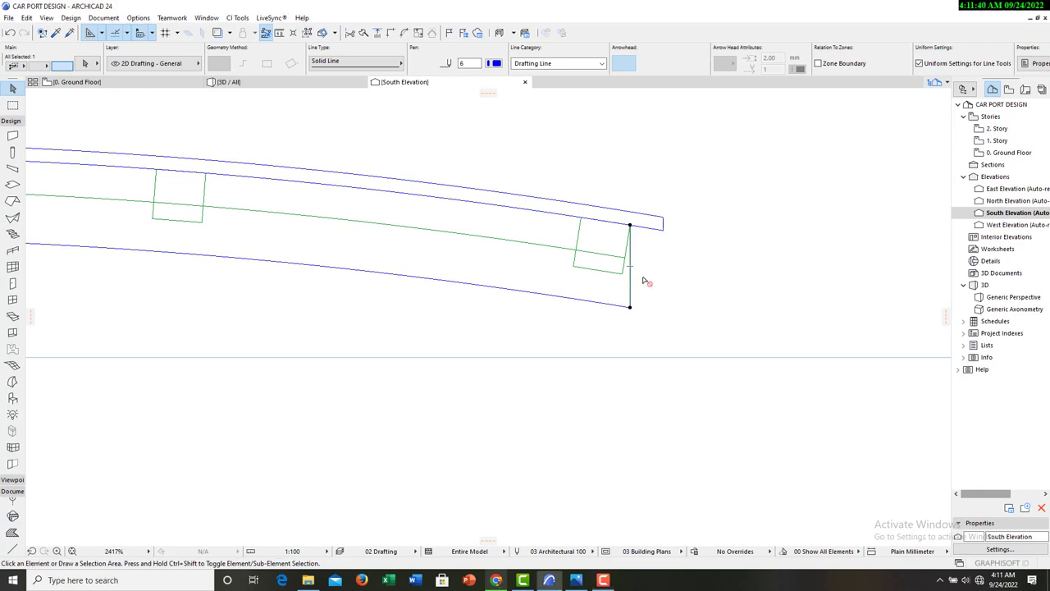
right_click(642, 276)
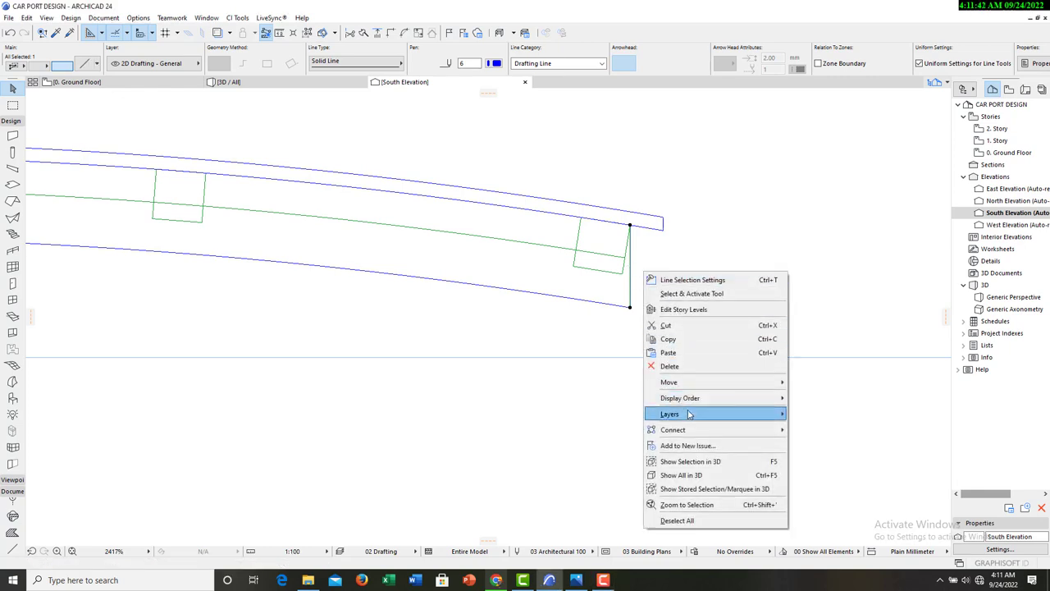
mouse_move(765, 385)
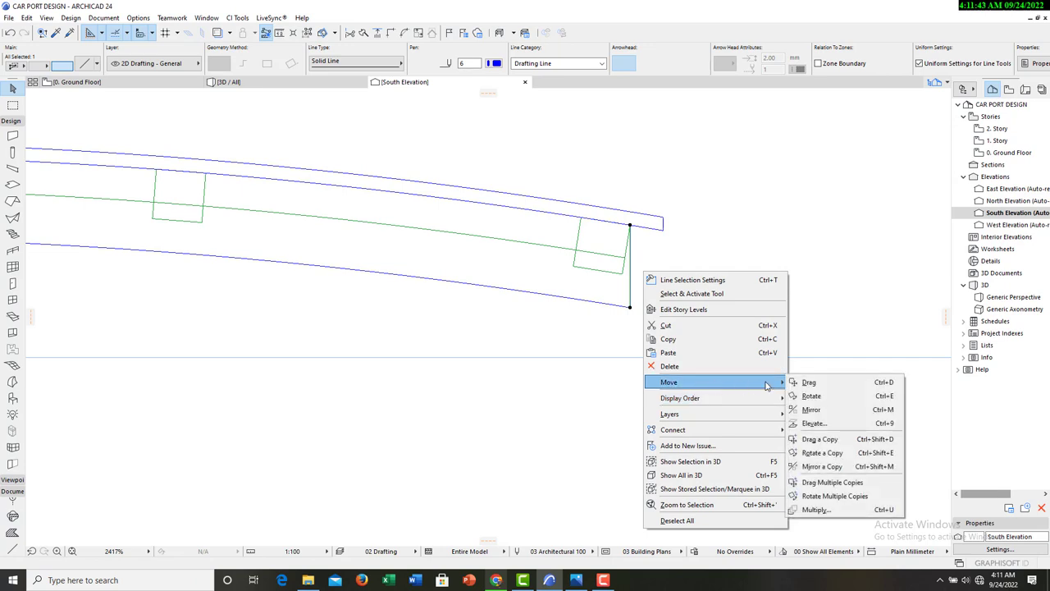
click(821, 440)
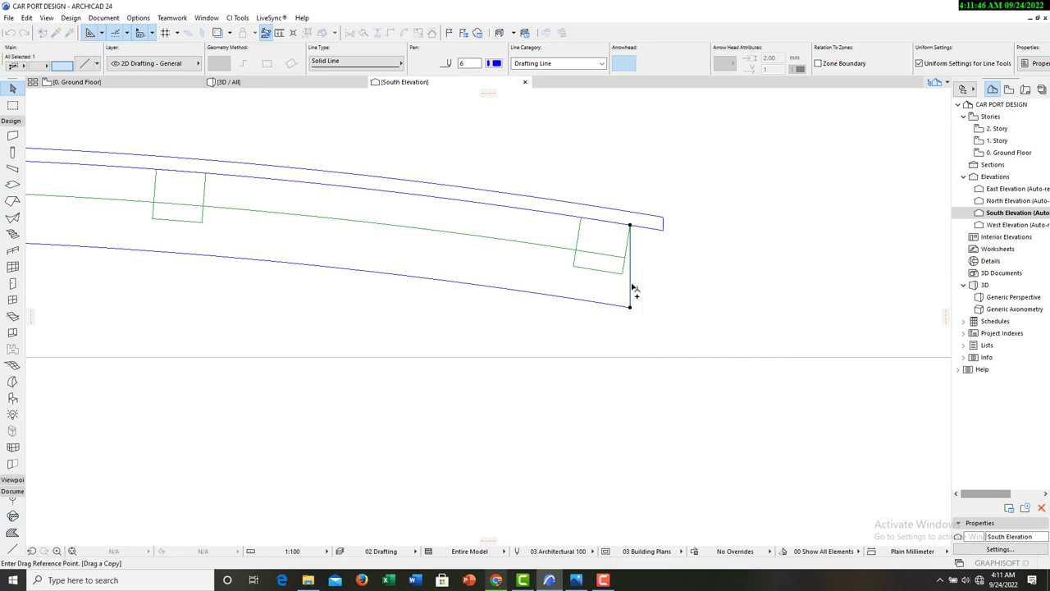
click(630, 284)
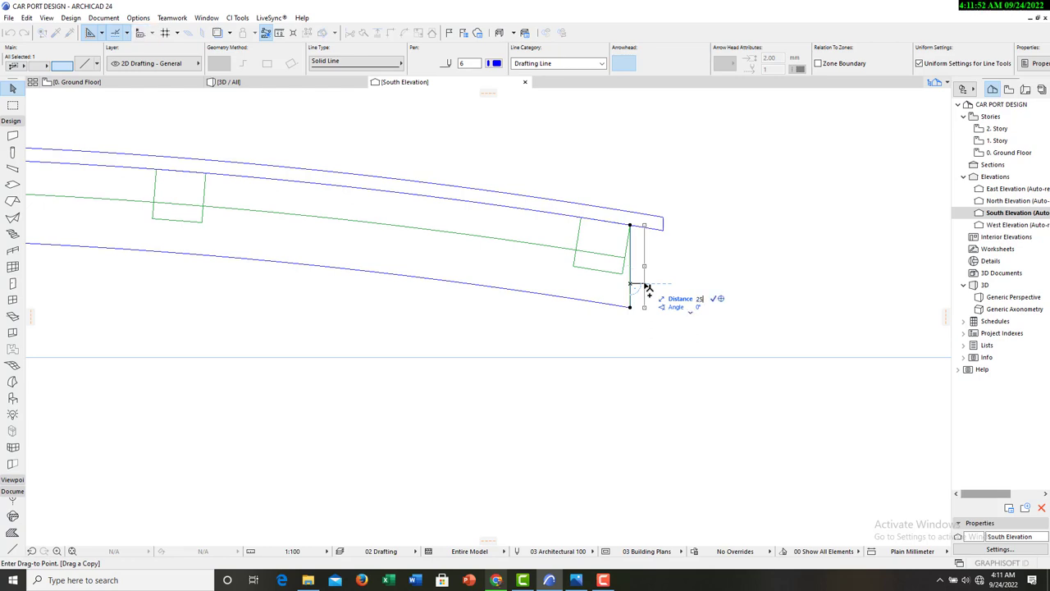
text(25)
key(Return)
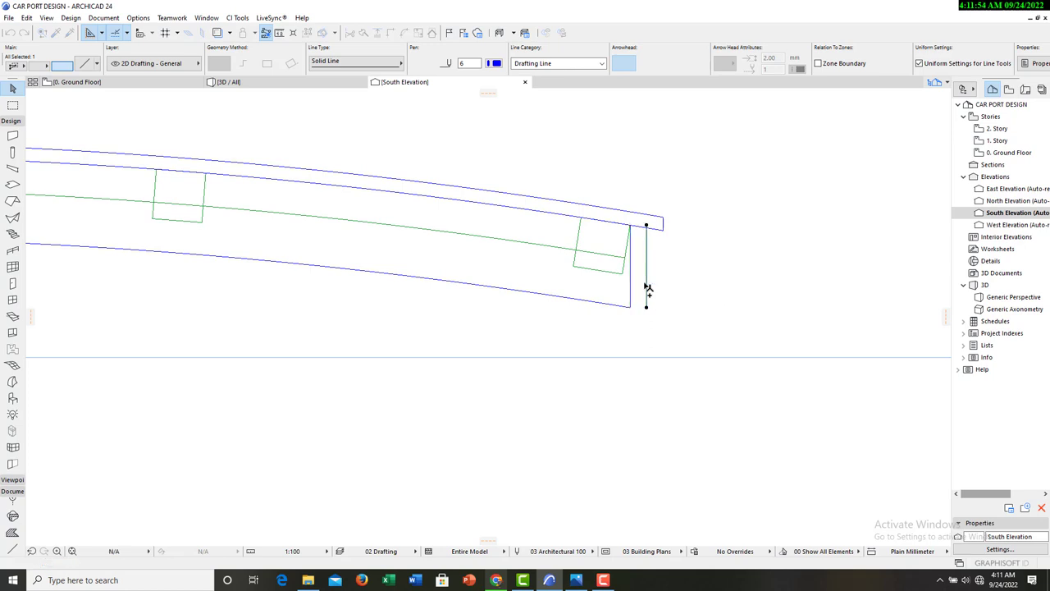
key(Escape)
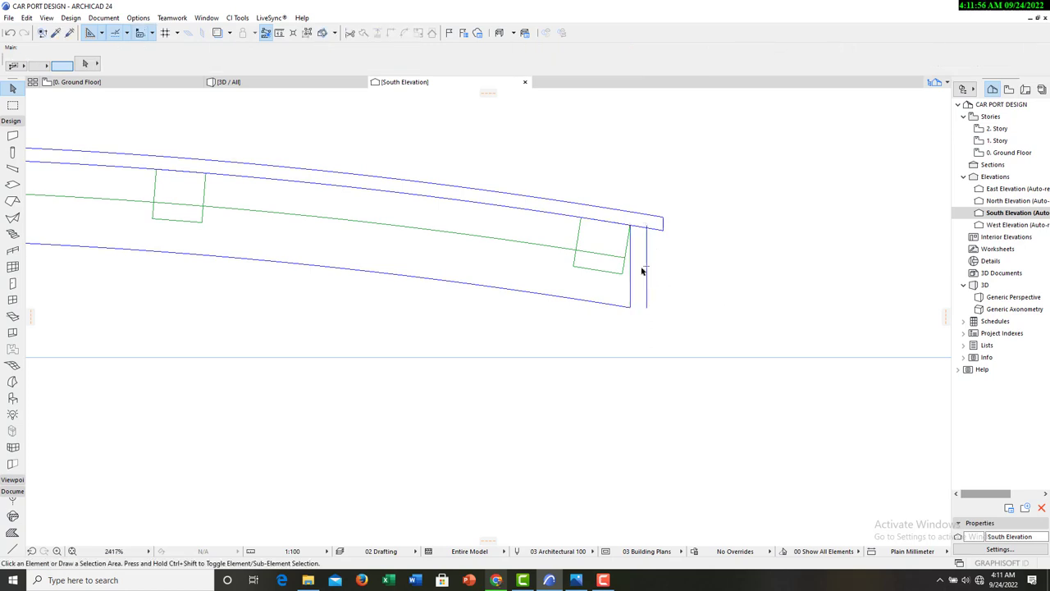
Draw a 25 mm horizontal line joining the lower ends of the two vertical lines, using the copied line's settings.
key(alt)
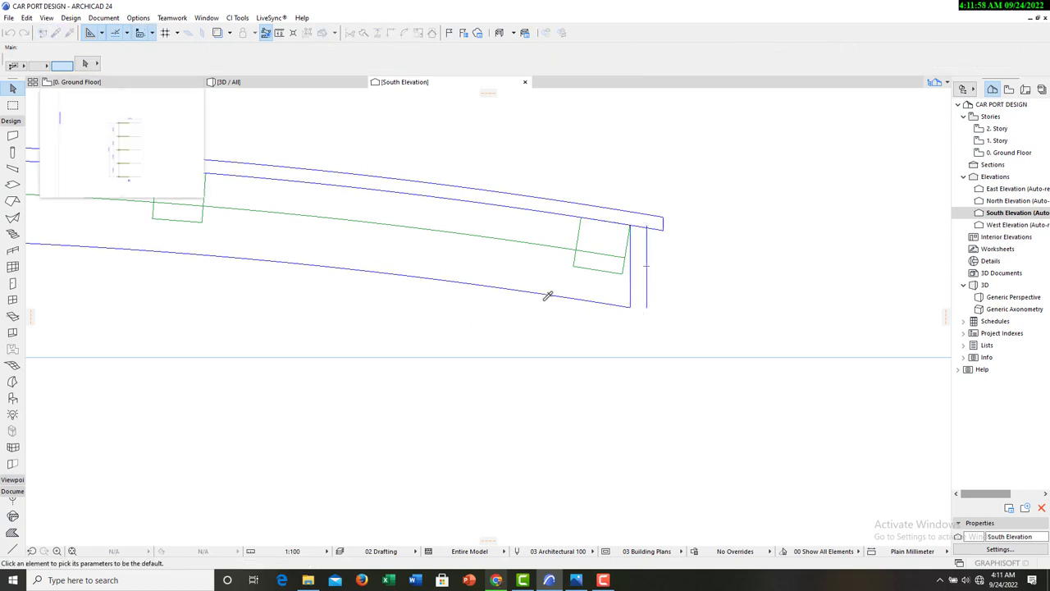
alt+click(648, 282)
scroll(631, 309, up, 2)
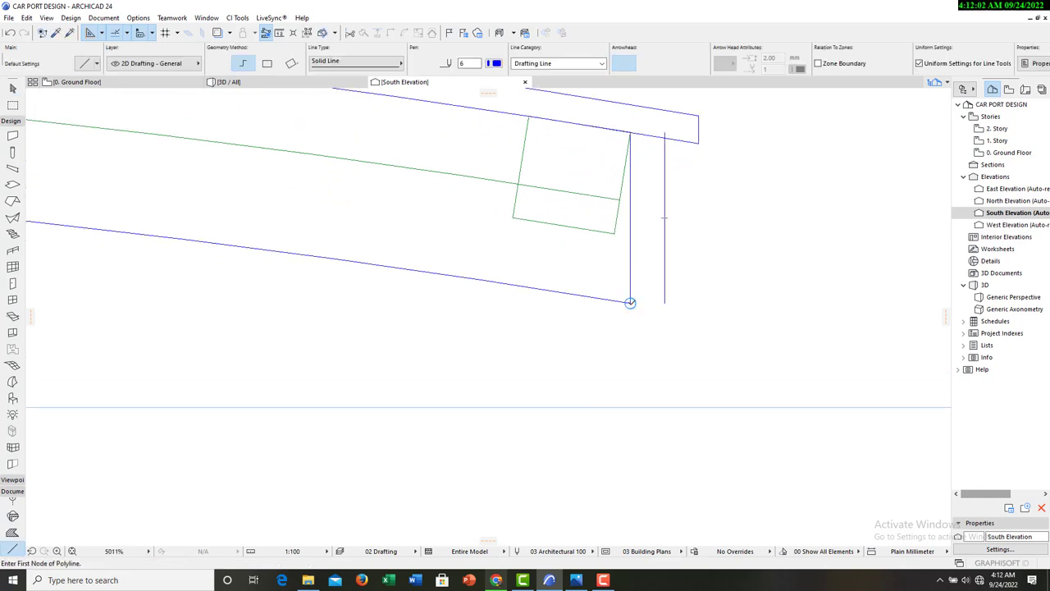
click(630, 303)
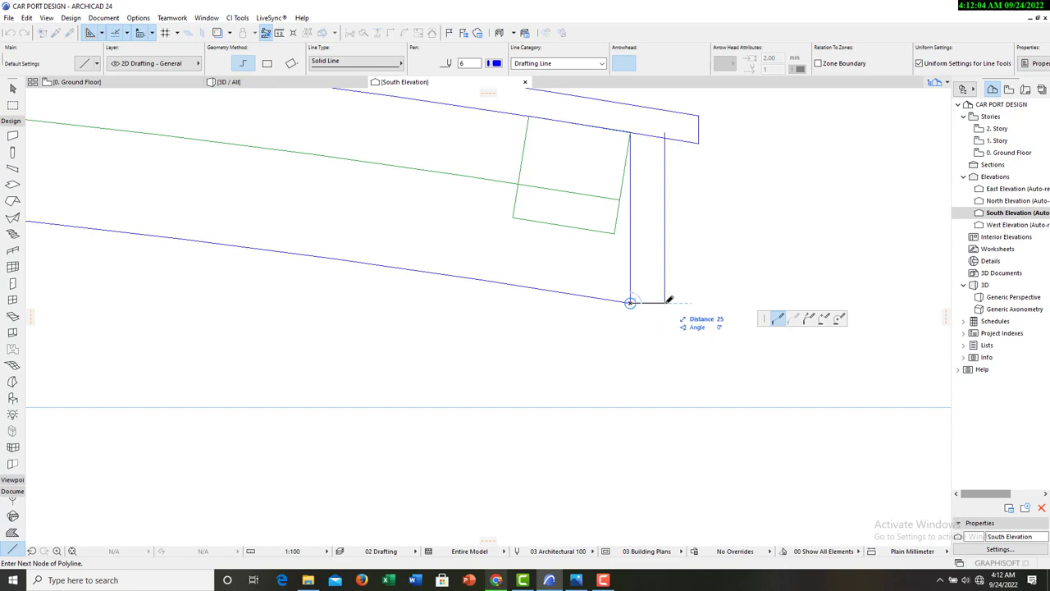
double_click(664, 303)
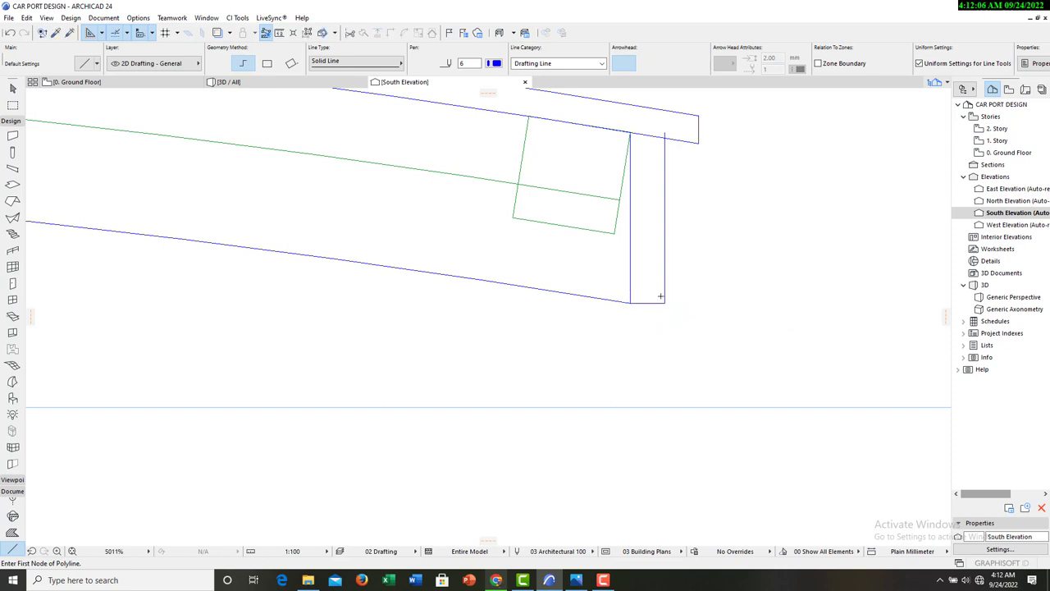
scroll(671, 121, up, 2)
key(Escape)
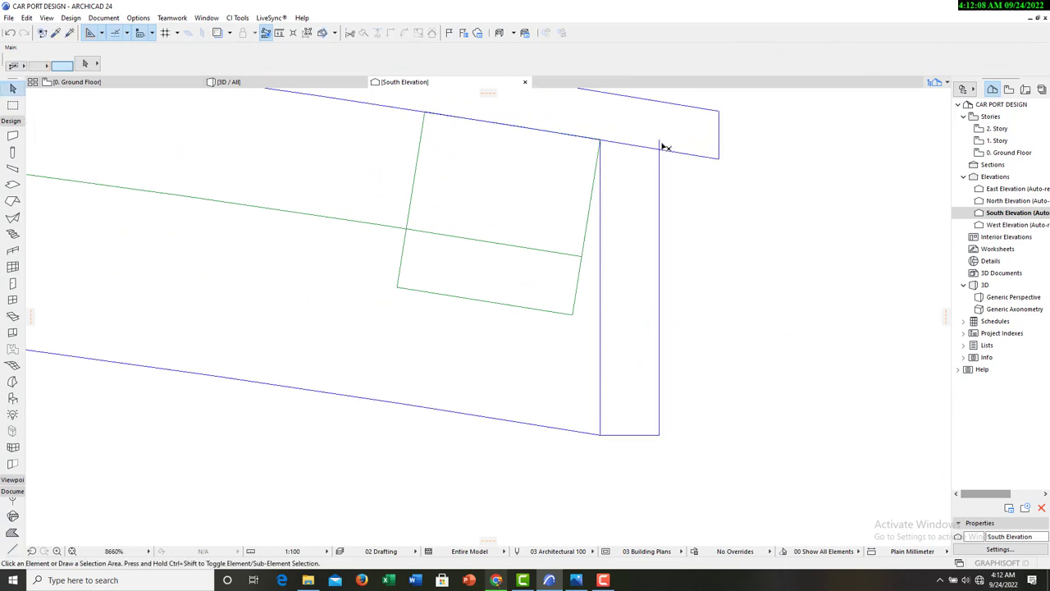
Create a morph face filling the closed strip outline at the drafted beam's free end with the Magic Wand.
scroll(648, 224, down, 3)
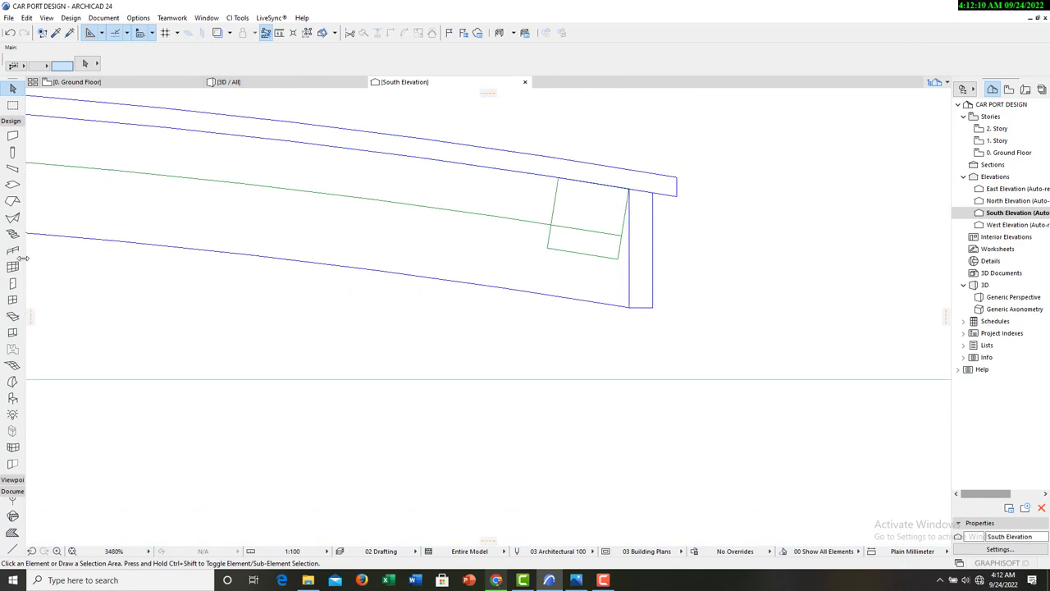
click(13, 382)
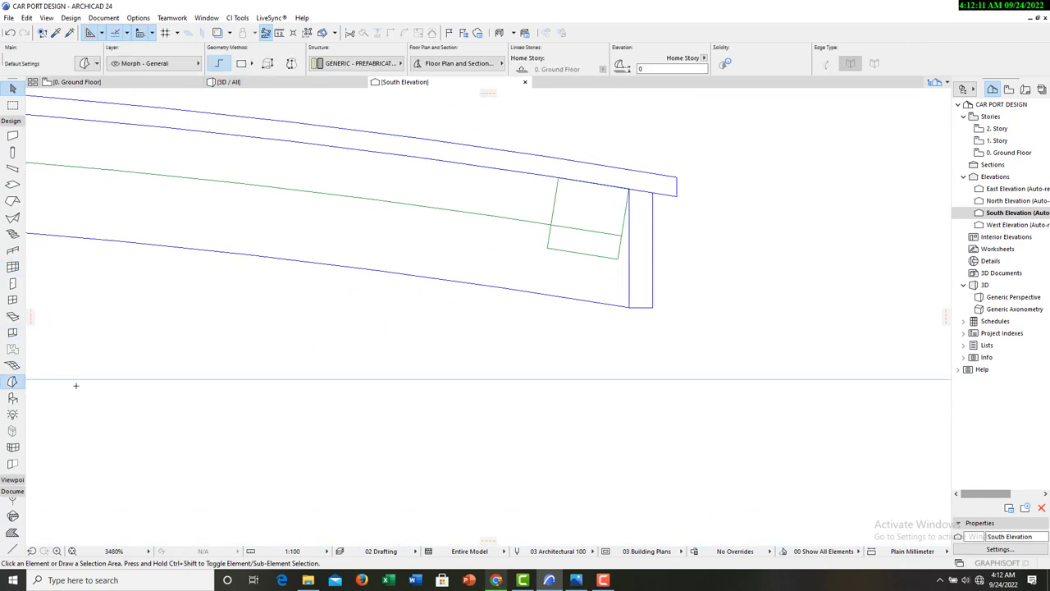
click(651, 277)
key(ctrl+a)
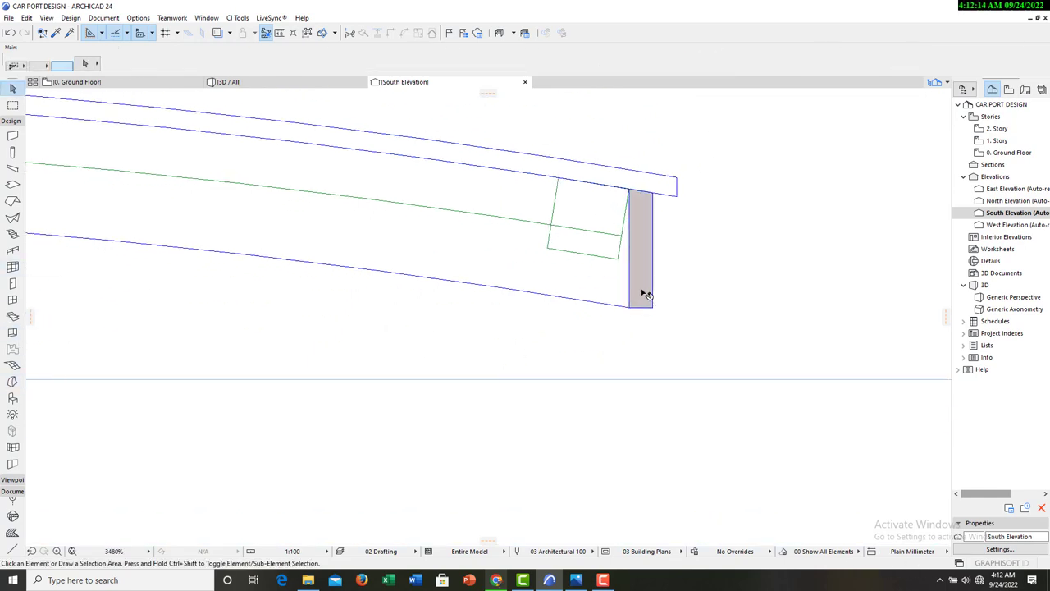
Move the strip morph by its inner lower corner onto the lower end corner of the modelled frame's curved beam.
right_click(696, 292)
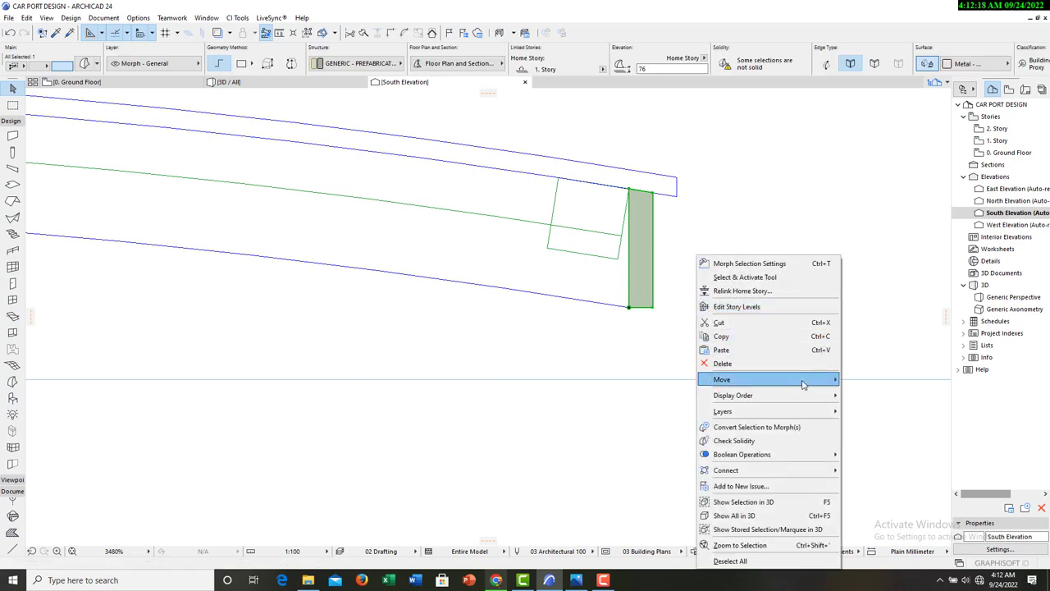
mouse_move(789, 384)
click(866, 381)
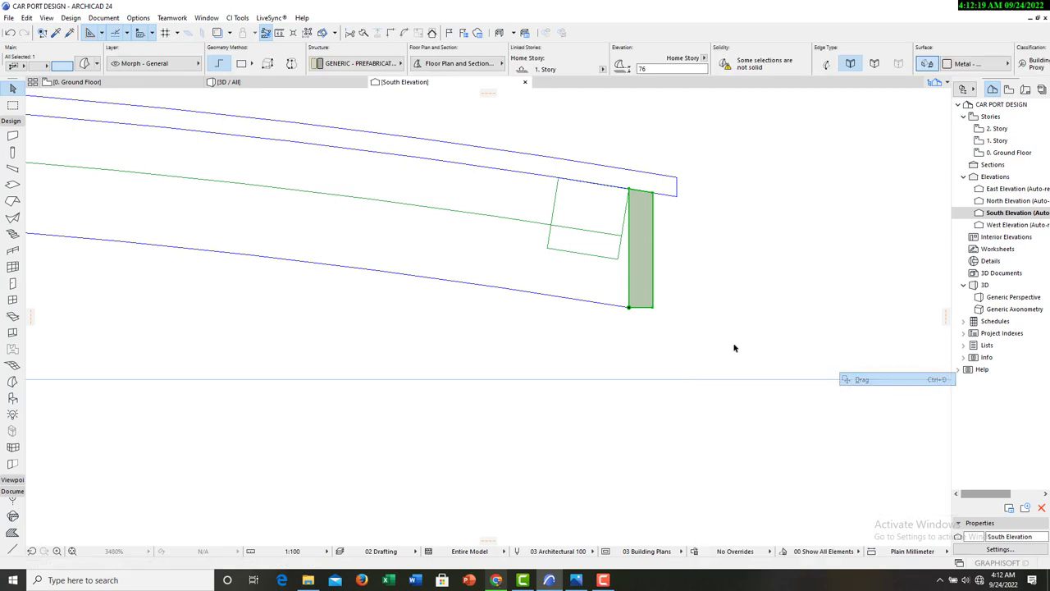
click(630, 310)
scroll(738, 300, down, 8)
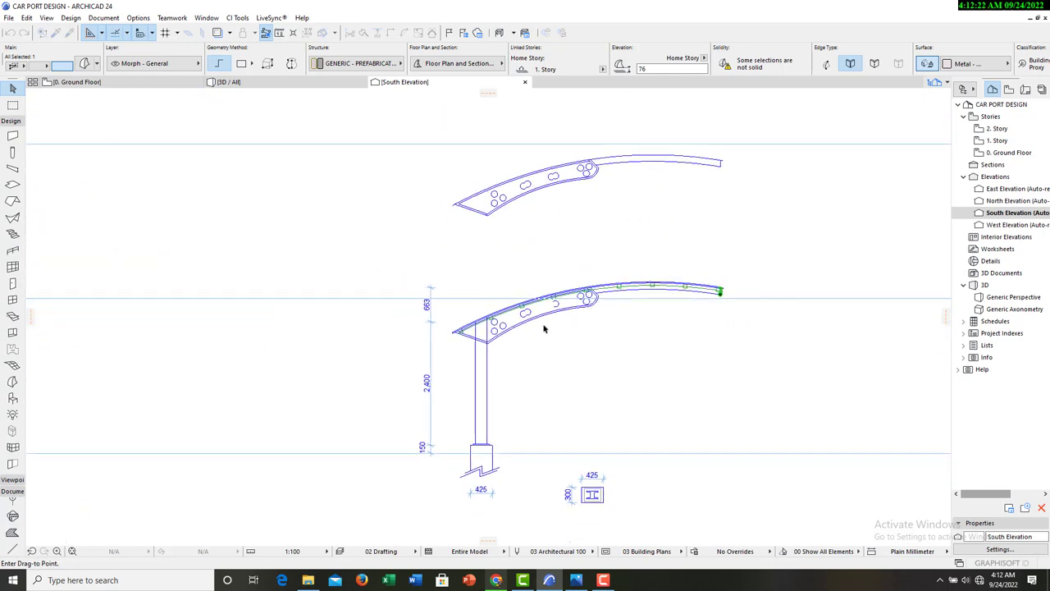
scroll(643, 330, down, 3)
scroll(347, 323, up, 6)
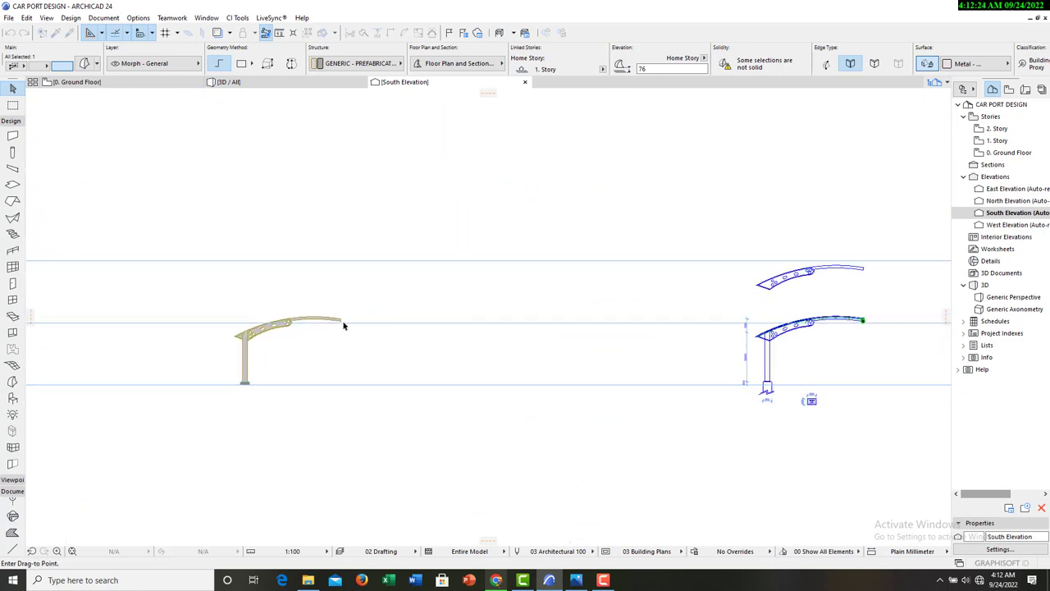
scroll(329, 325, up, 5)
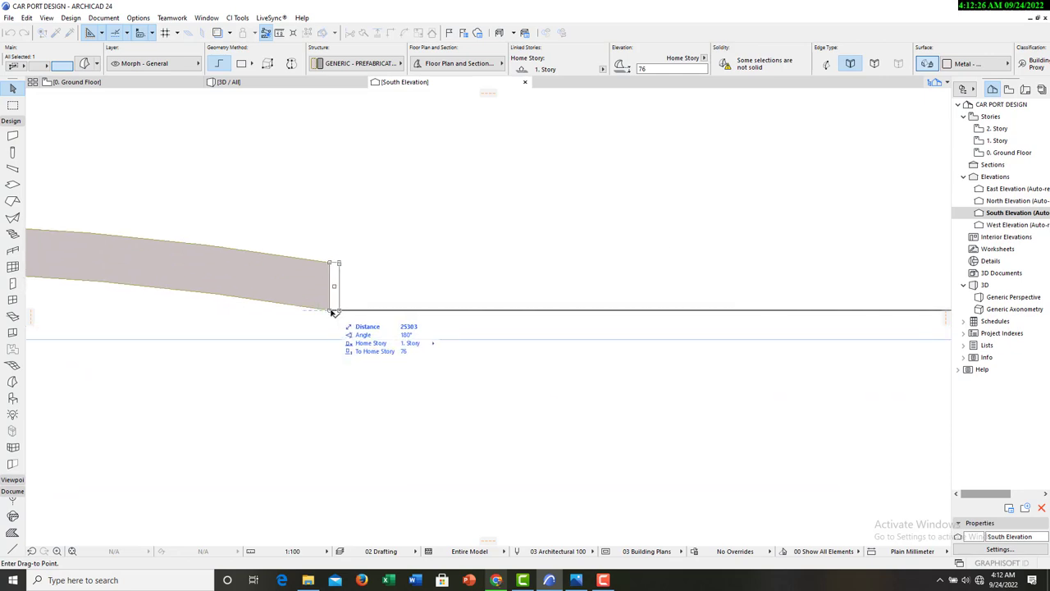
click(331, 312)
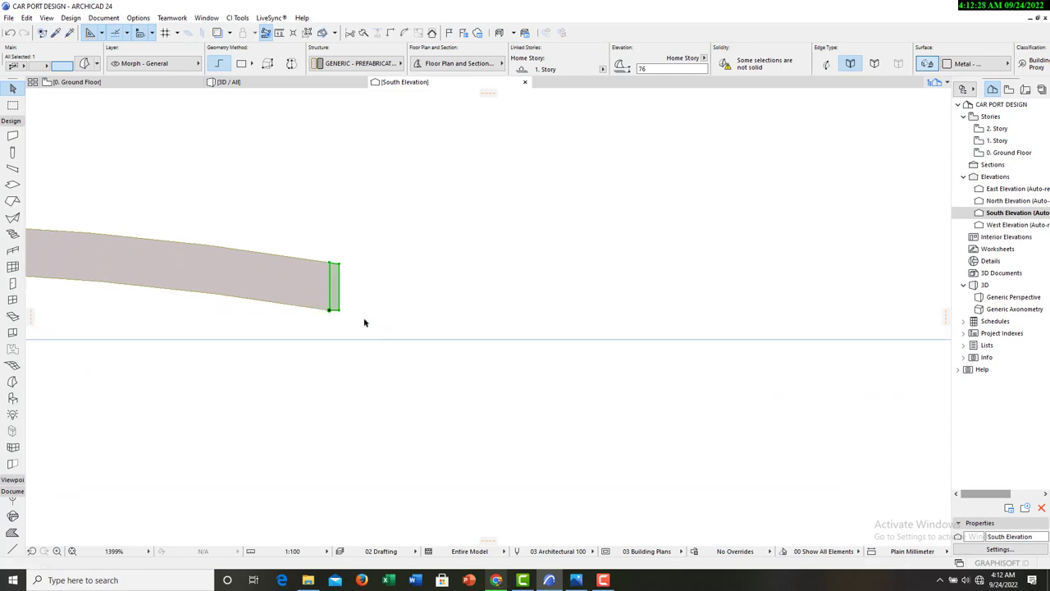
click(370, 318)
scroll(373, 320, down, 5)
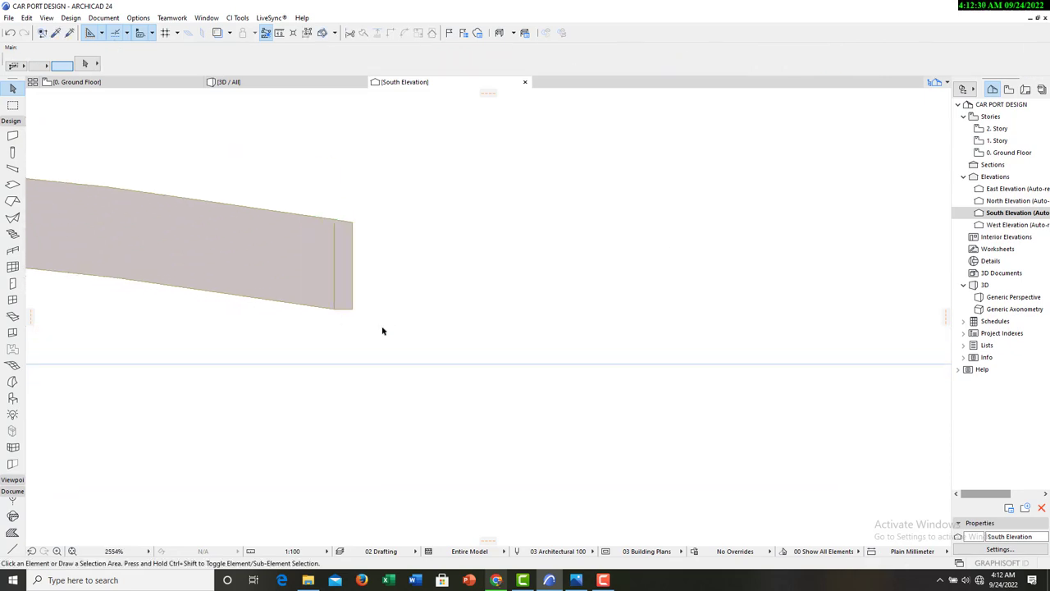
Open the 1. Story floor plan, where the strip morph and the ends of the frame beams are shown.
click(230, 82)
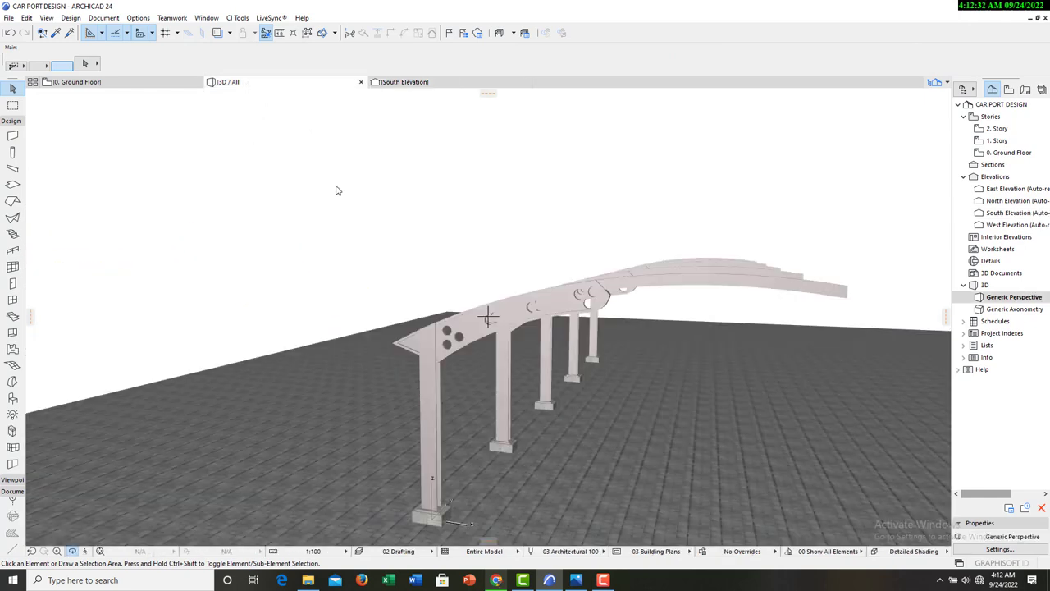
scroll(583, 186, down, 4)
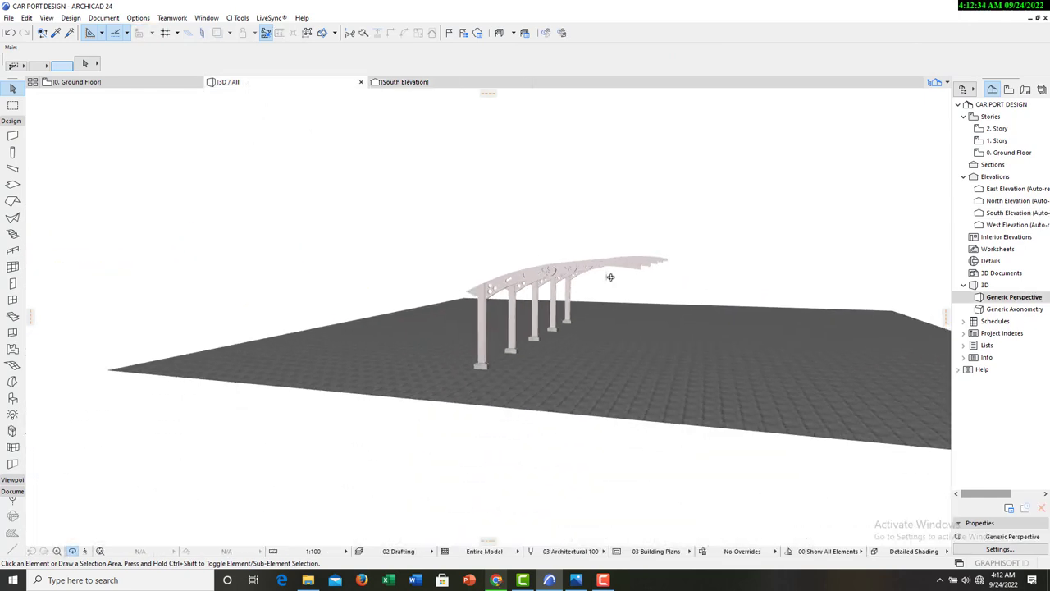
scroll(606, 277, up, 4)
click(76, 82)
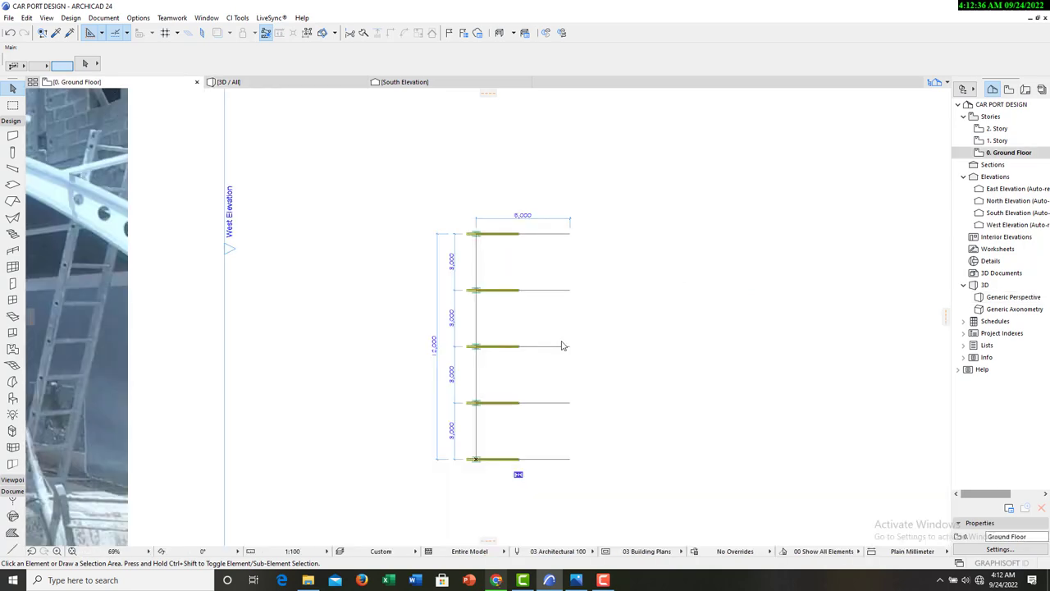
scroll(509, 253, down, 5)
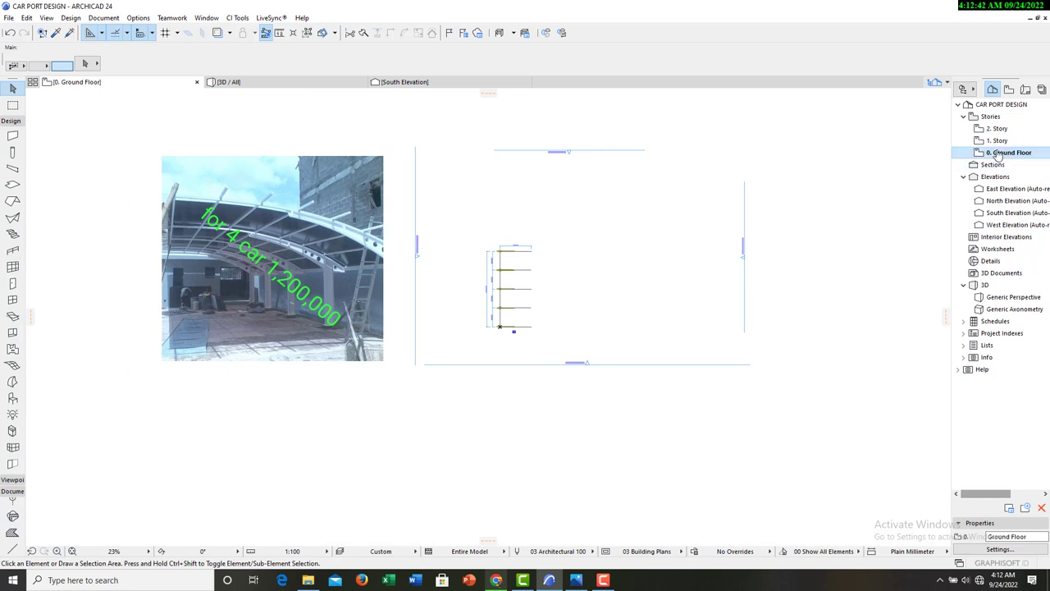
click(999, 141)
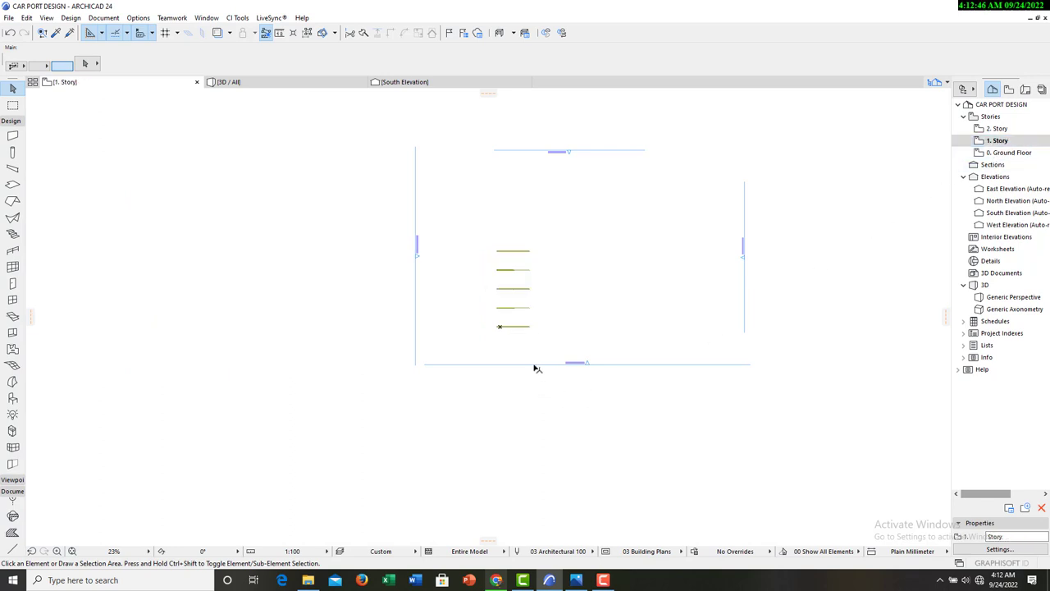
Move the strip morph from the South Elevation line onto the lower end corner of the nearest frame's beam.
click(527, 365)
scroll(534, 369, up, 5)
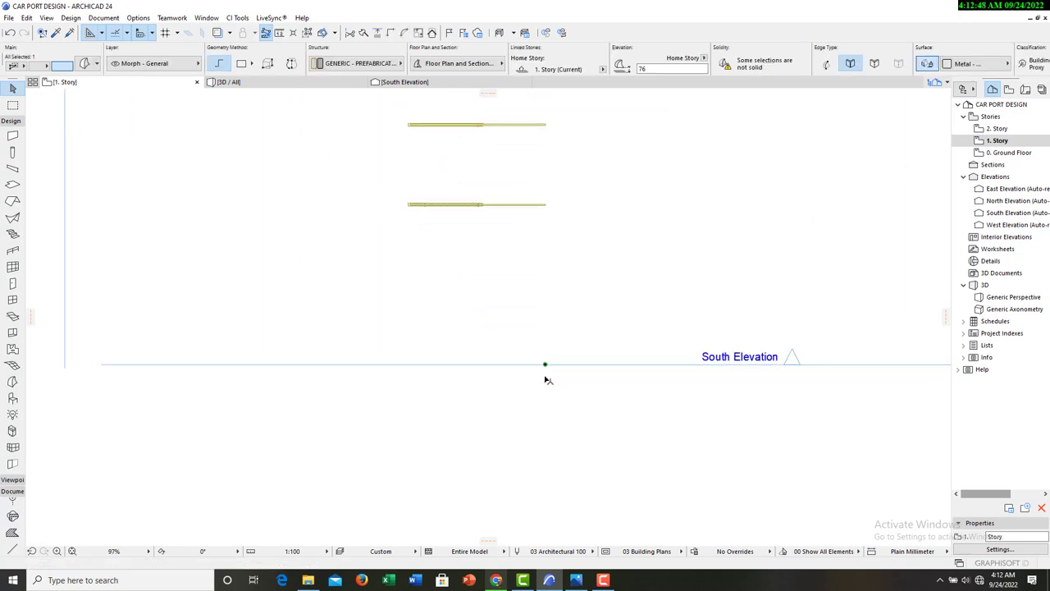
right_click(542, 387)
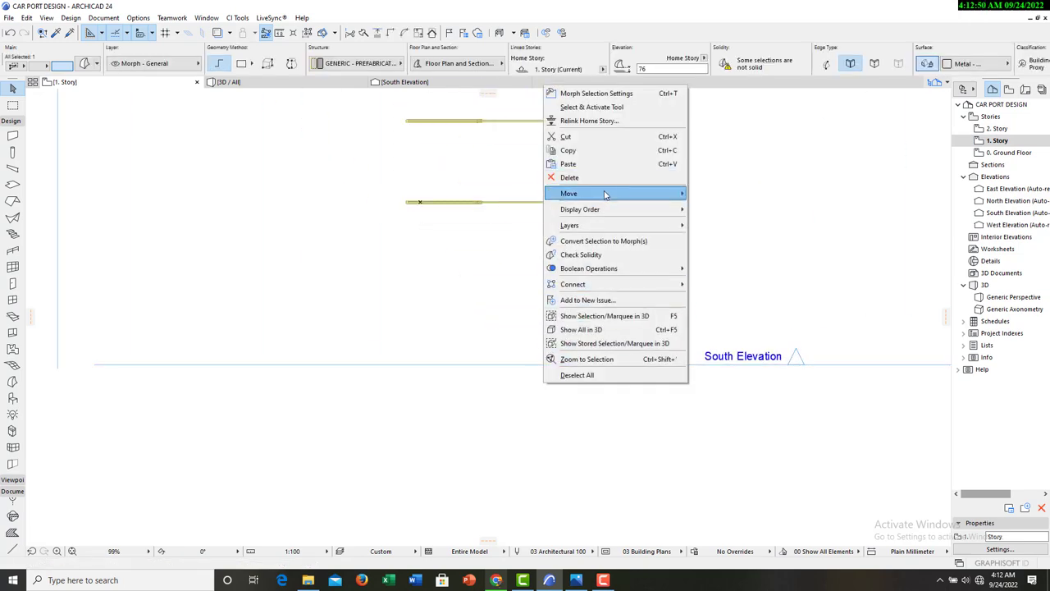
click(708, 194)
scroll(546, 365, up, 3)
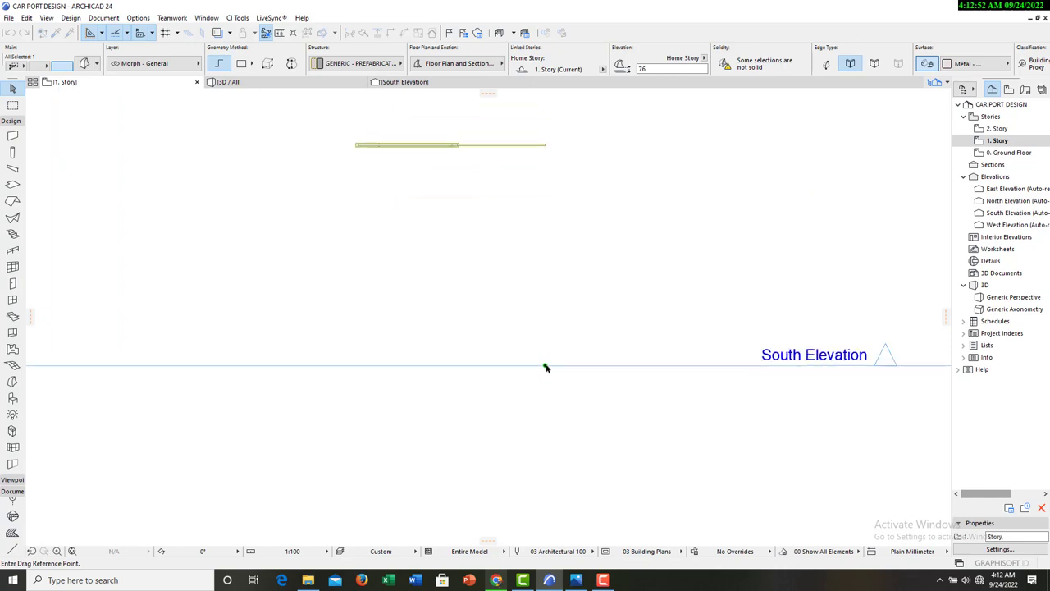
click(546, 368)
scroll(550, 265, down, 3)
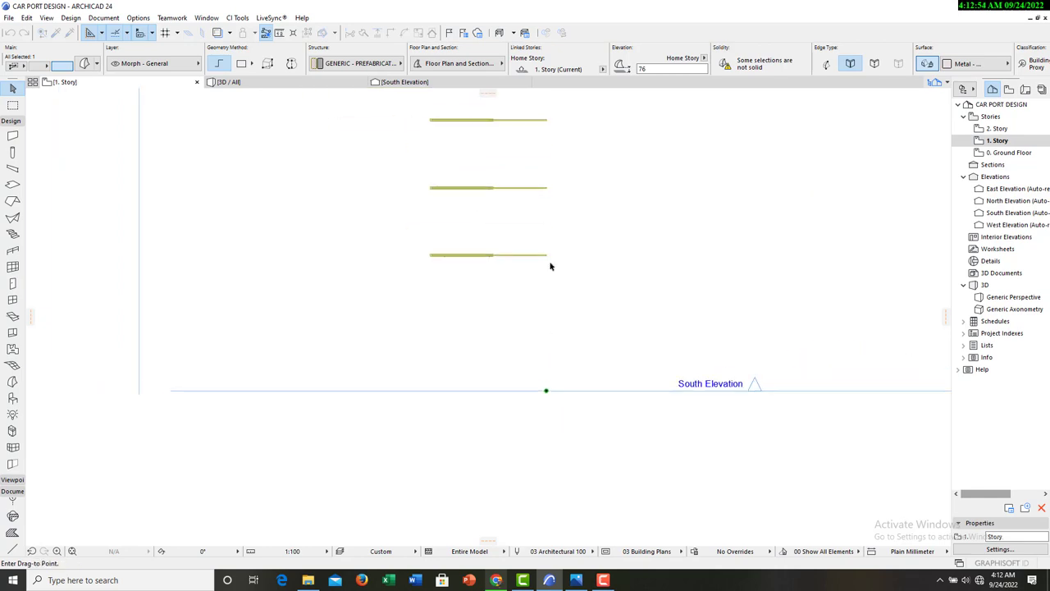
scroll(548, 265, up, 5)
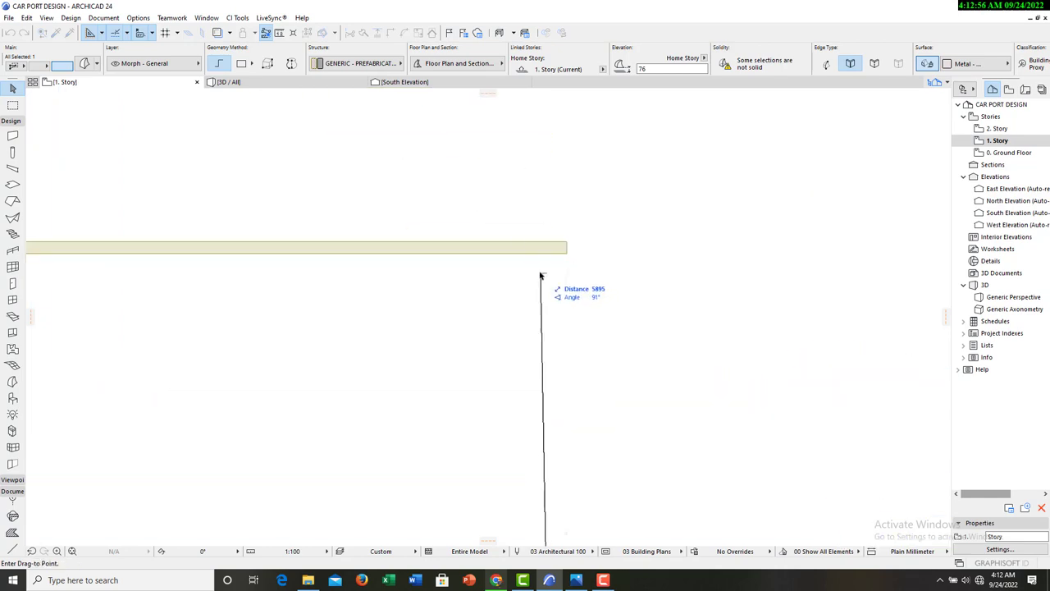
click(571, 255)
scroll(571, 255, up, 3)
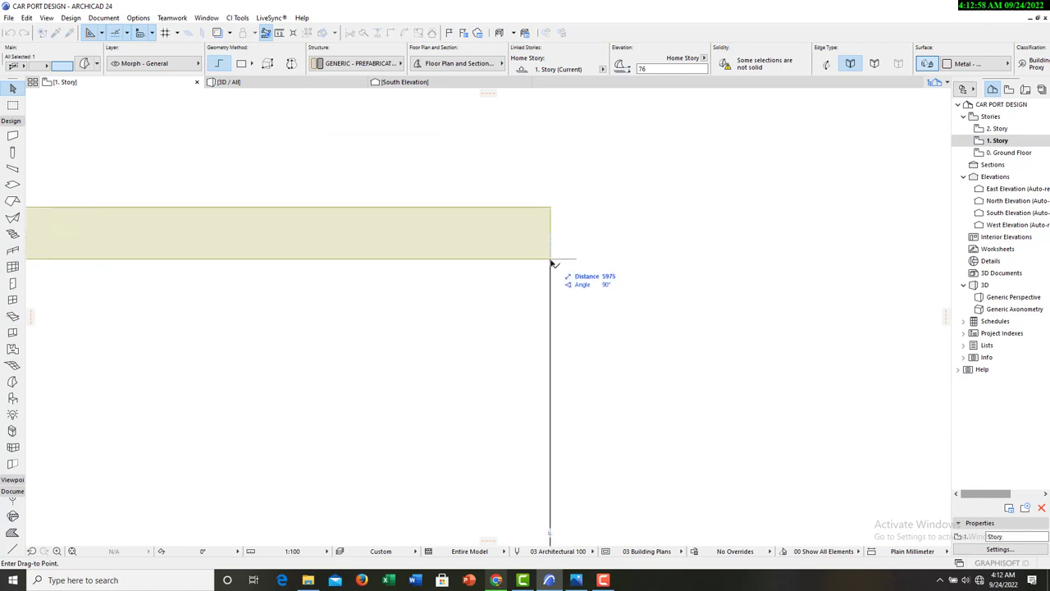
click(550, 260)
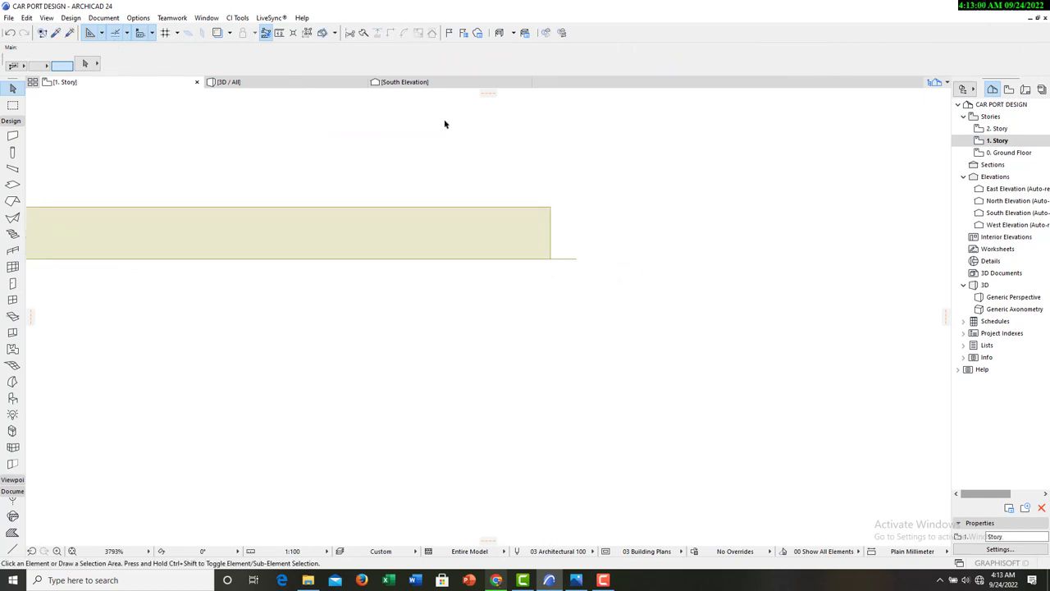
In the 3D view, extrude the strip morph's face 12050 mm across all five beam ends to the farthest frame's outer corner.
click(265, 87)
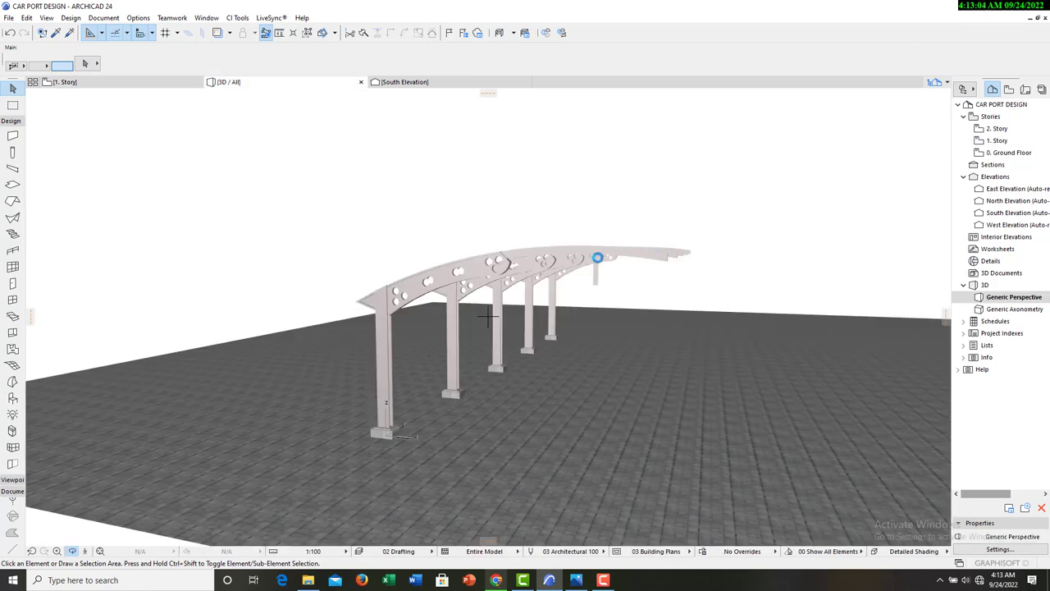
shift+middle_drag(597, 258, 658, 259)
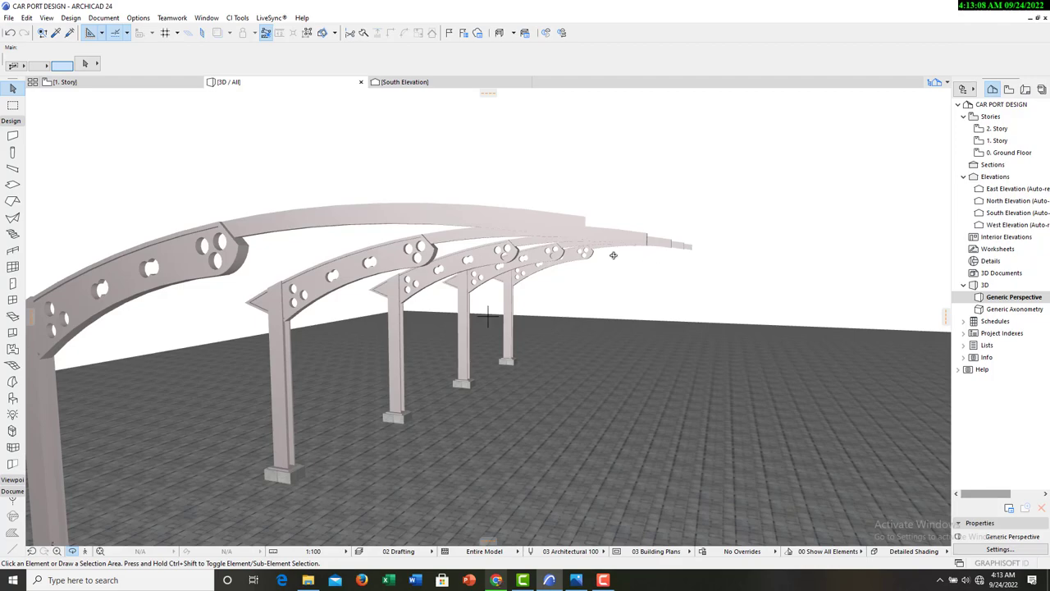
click(588, 249)
scroll(587, 226, up, 3)
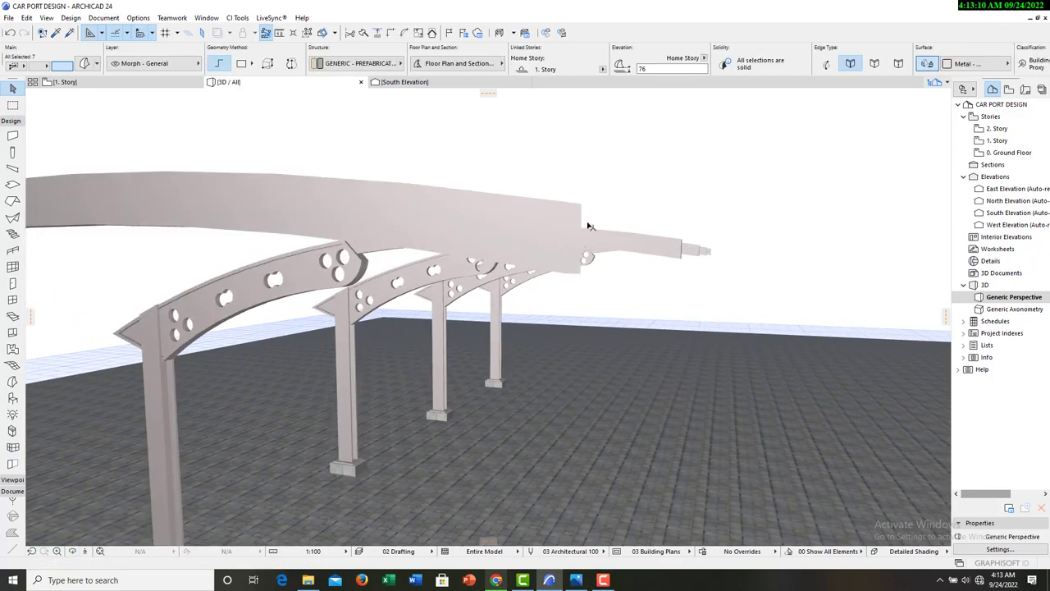
click(576, 242)
shift+middle_drag(642, 280, 590, 259)
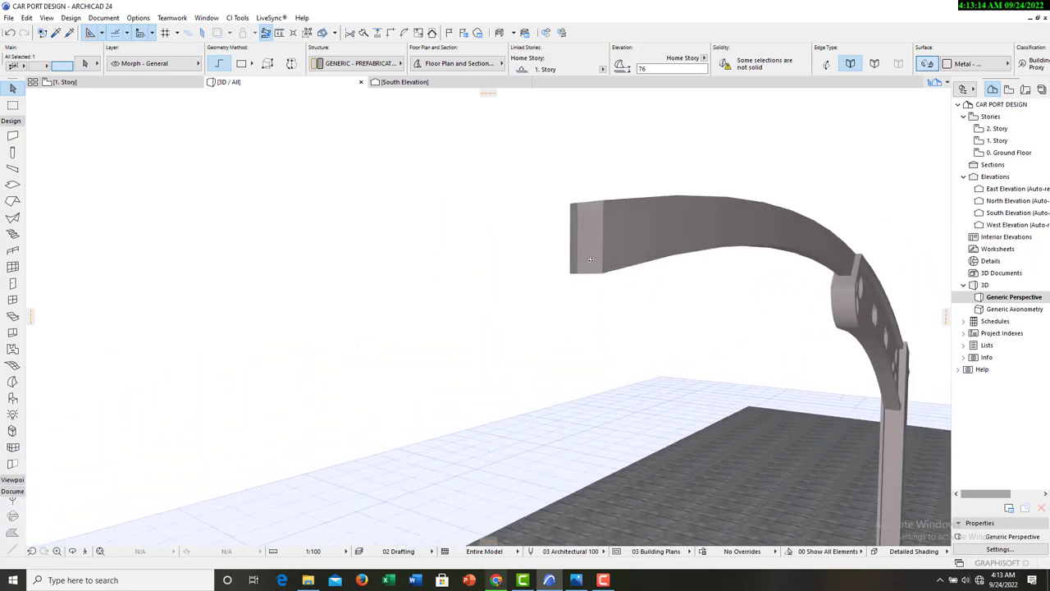
scroll(580, 215, up, 5)
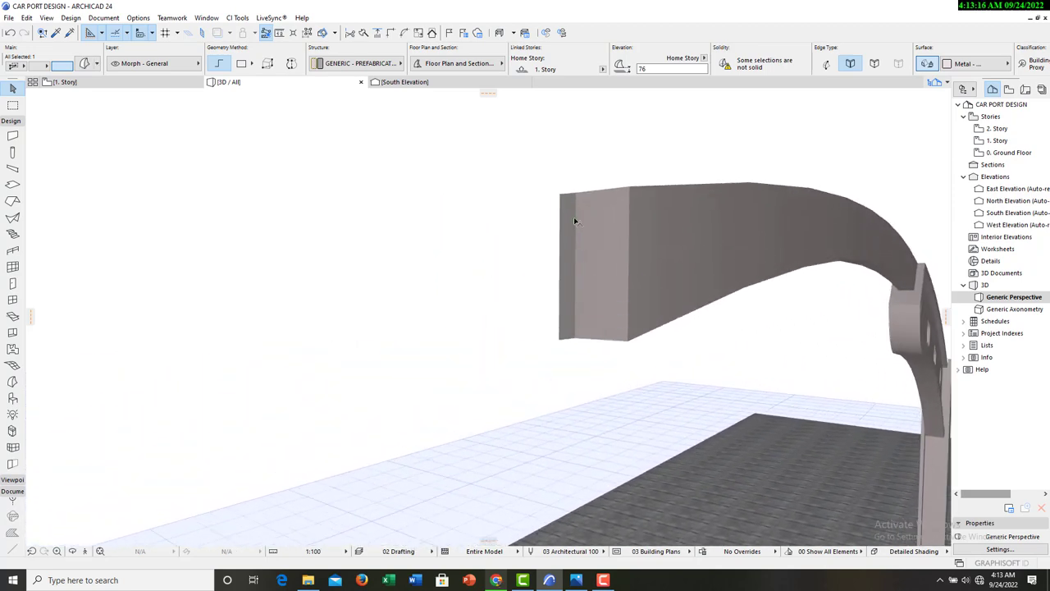
click(567, 214)
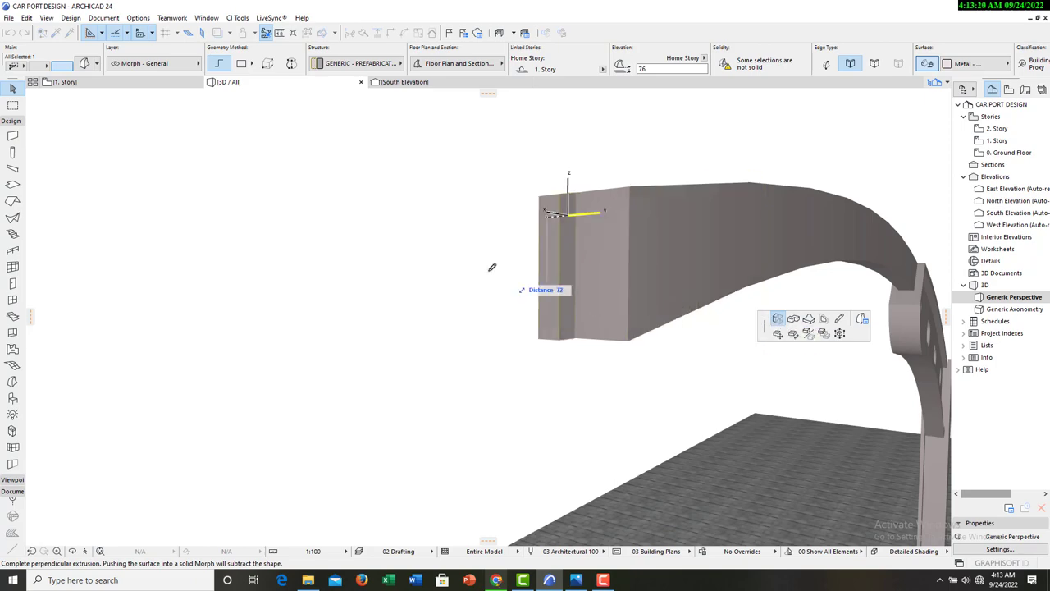
scroll(482, 261, down, 5)
scroll(482, 262, down, 6)
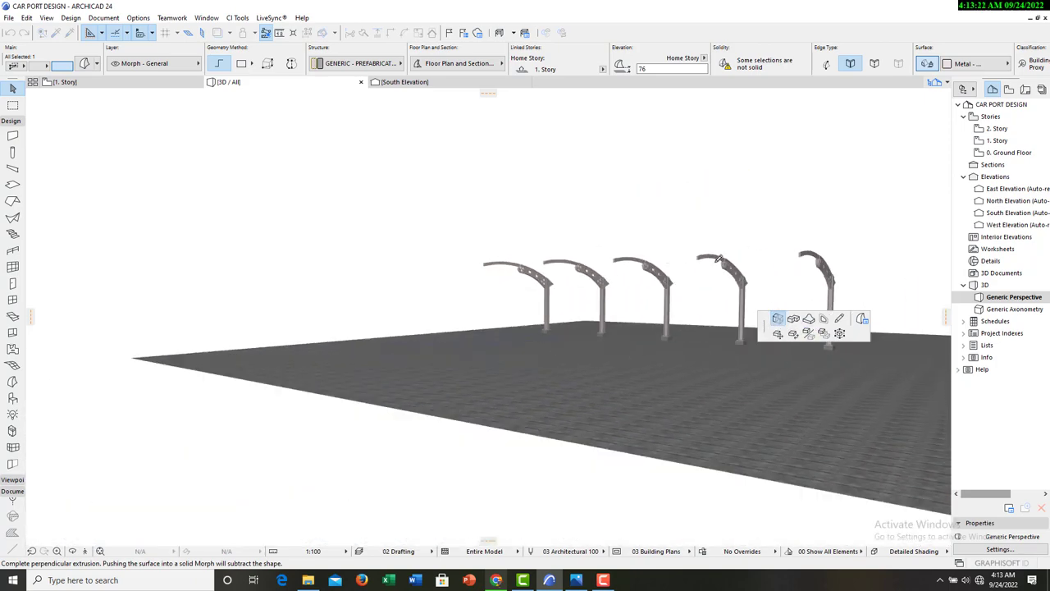
shift+middle_drag(848, 258, 752, 260)
scroll(748, 260, up, 8)
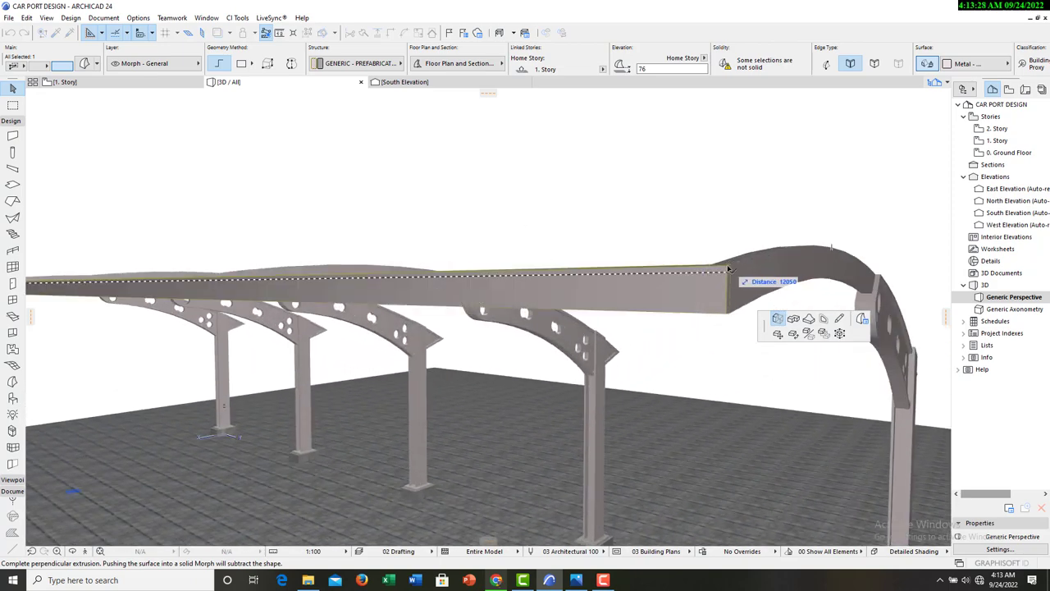
click(725, 268)
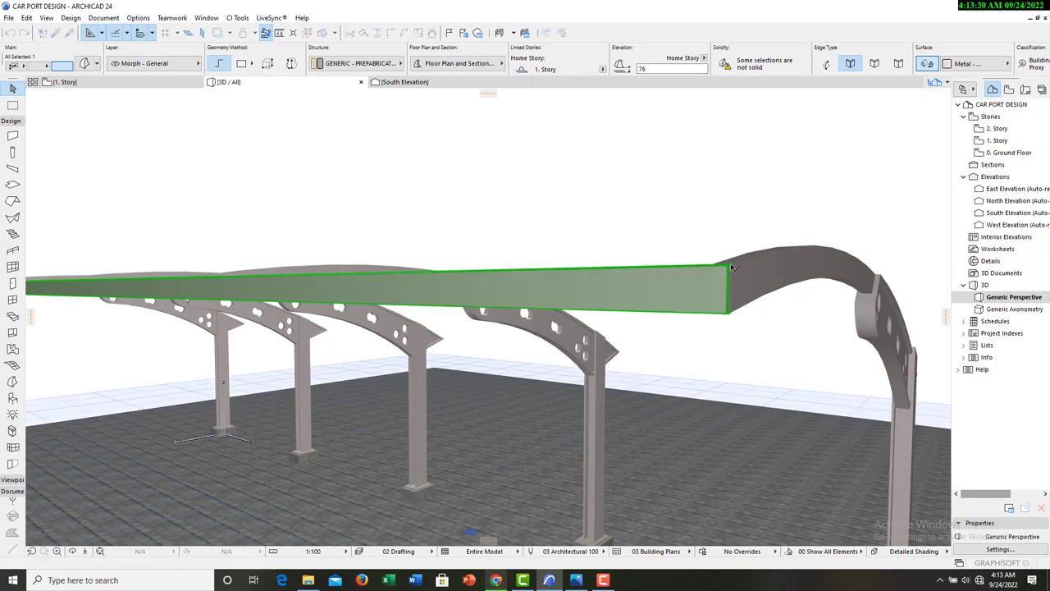
key(Escape)
scroll(186, 479, down, 5)
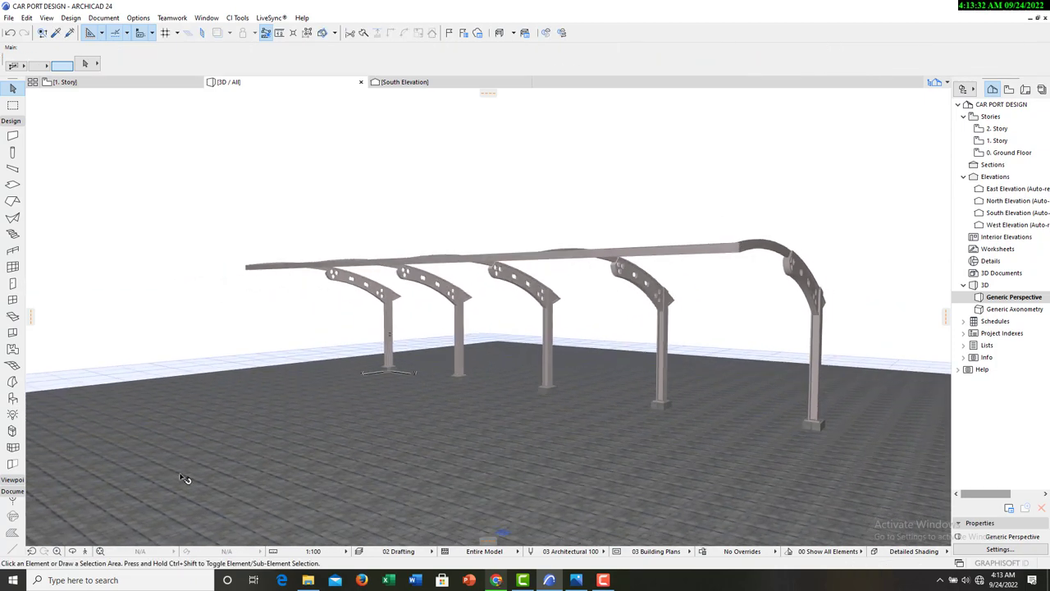
Inspect the extruded fascia along the beam ends in the 3D view and in the 1. Story plan.
click(72, 553)
drag(110, 509, 679, 431)
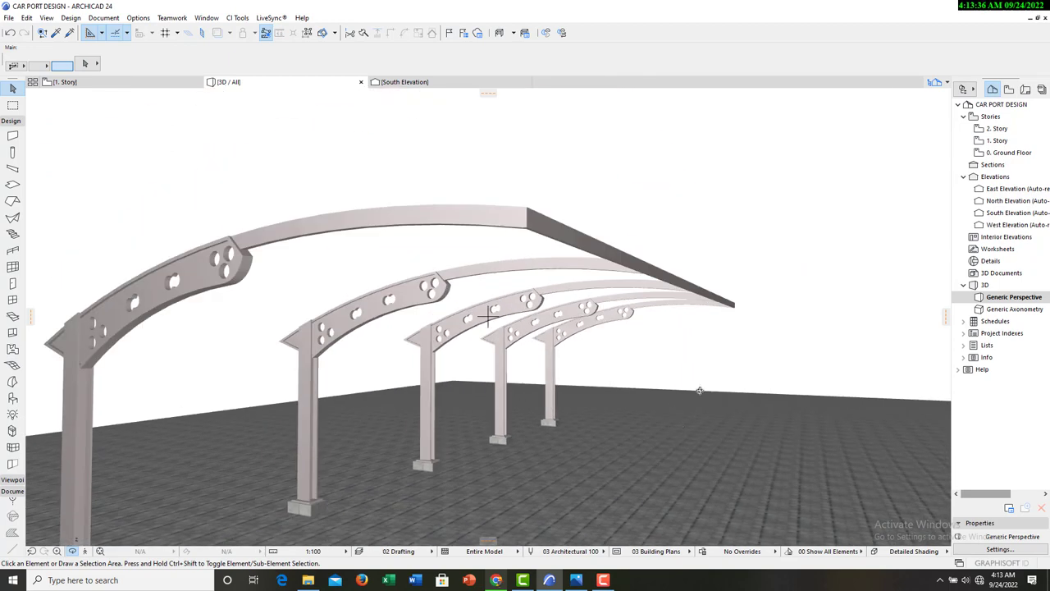
scroll(689, 382, down, 3)
drag(678, 374, 684, 397)
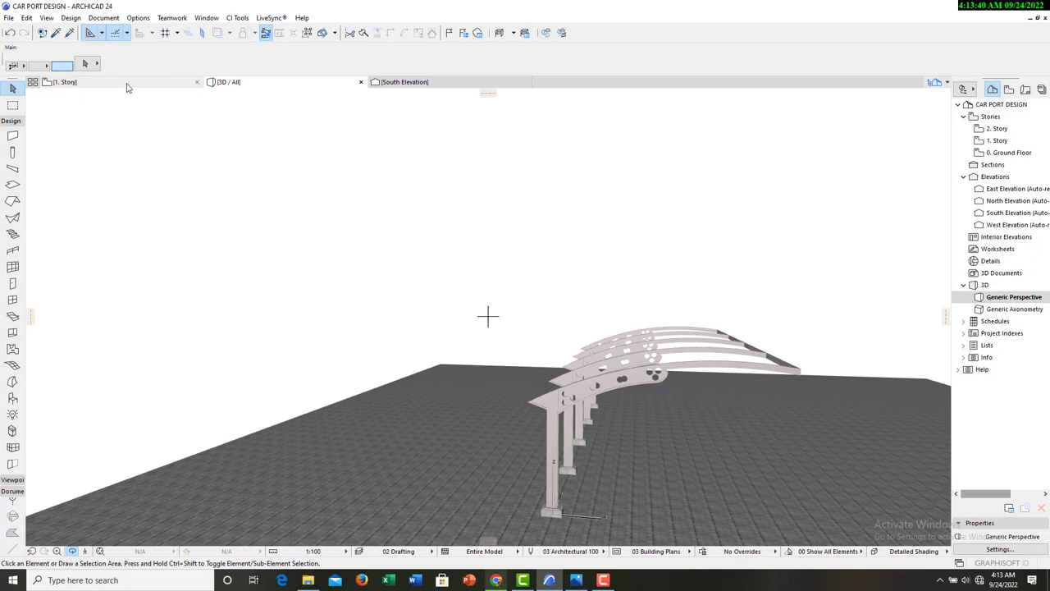
click(127, 84)
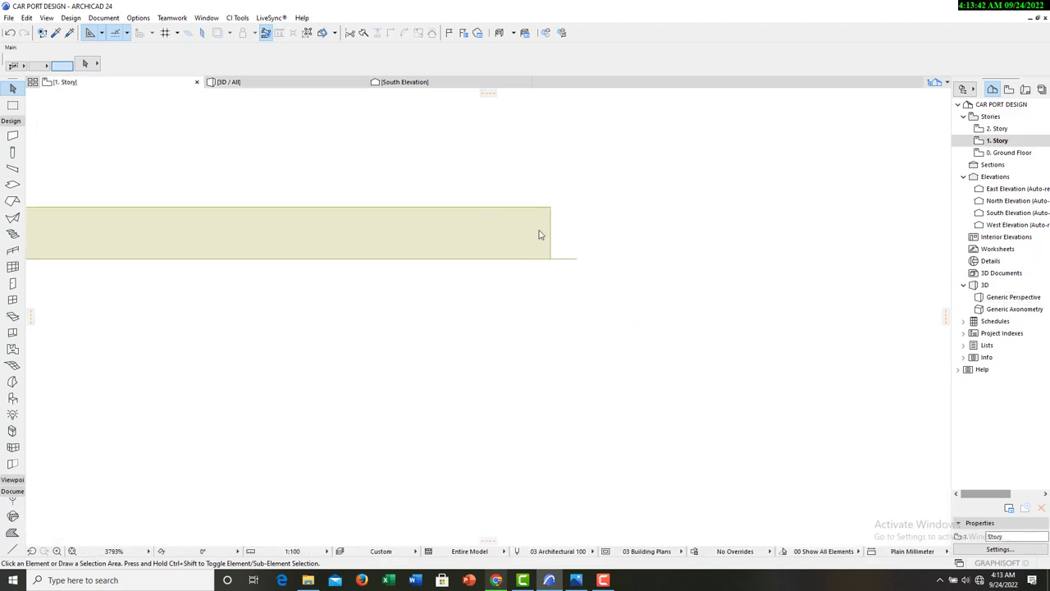
scroll(537, 316, down, 10)
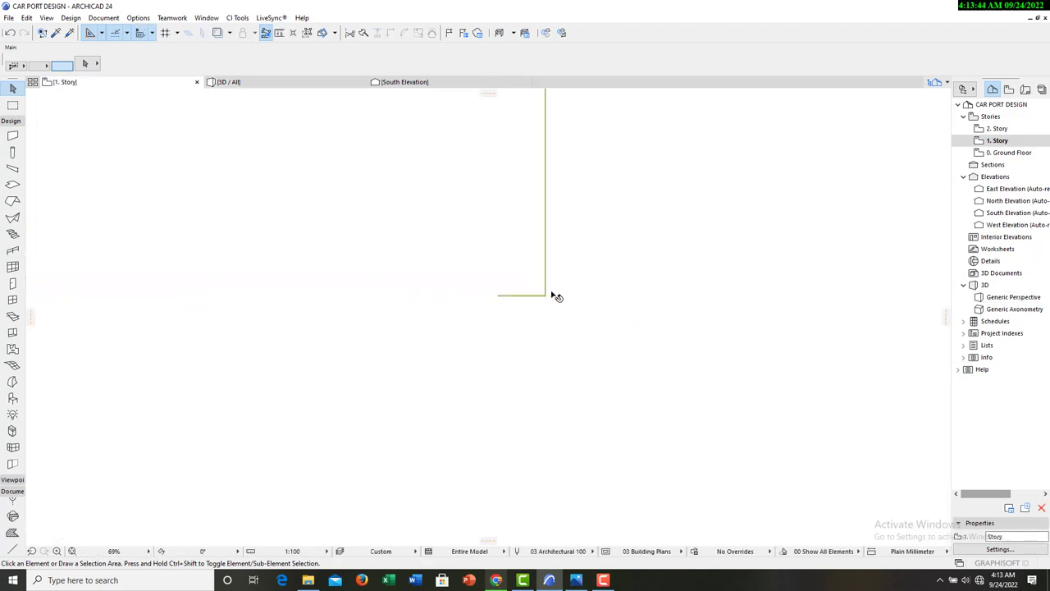
In the South Elevation, drag a copy of all green square roof member profiles about 1190 mm straight up, between the two beam drawings.
click(398, 83)
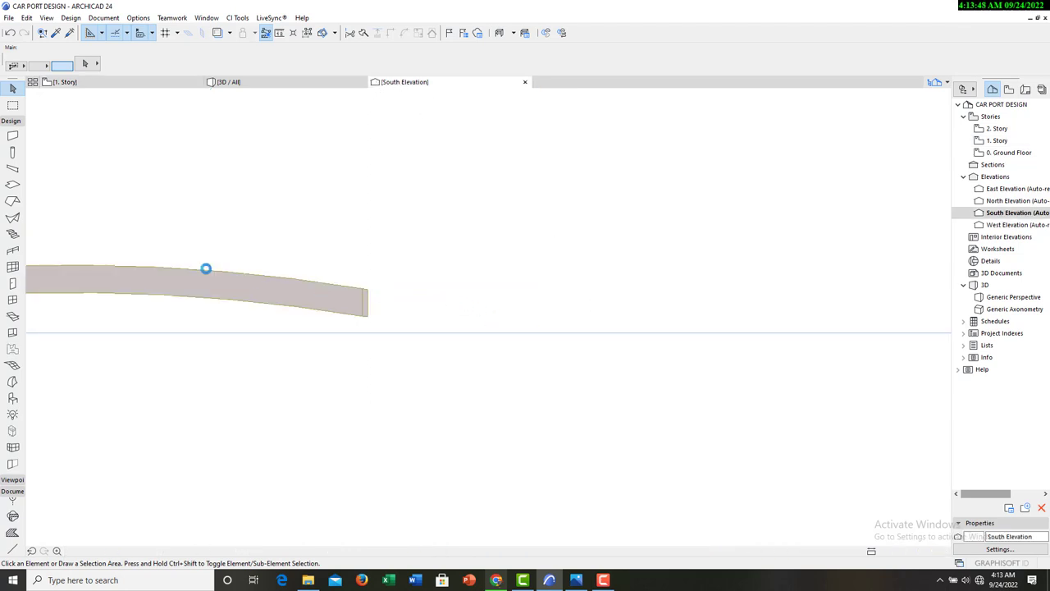
scroll(209, 271, down, 5)
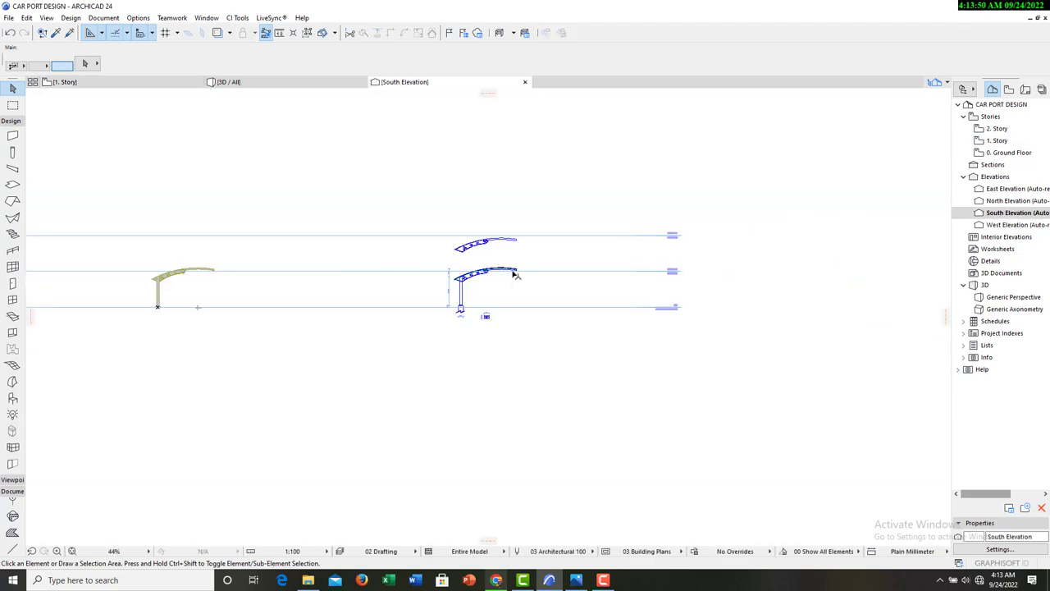
scroll(514, 275, up, 12)
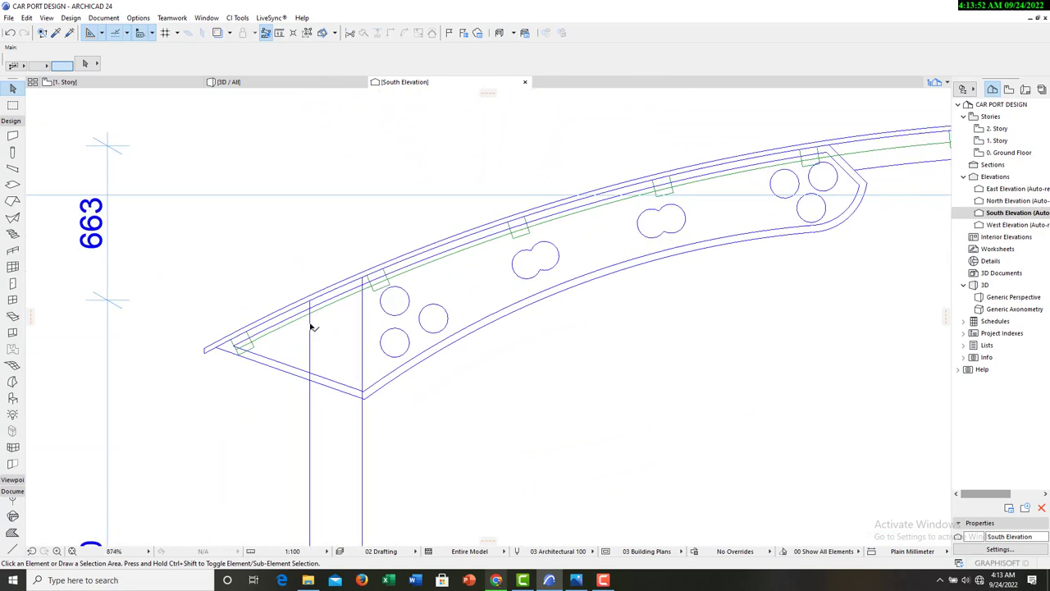
scroll(312, 326, up, 1)
scroll(244, 360, up, 3)
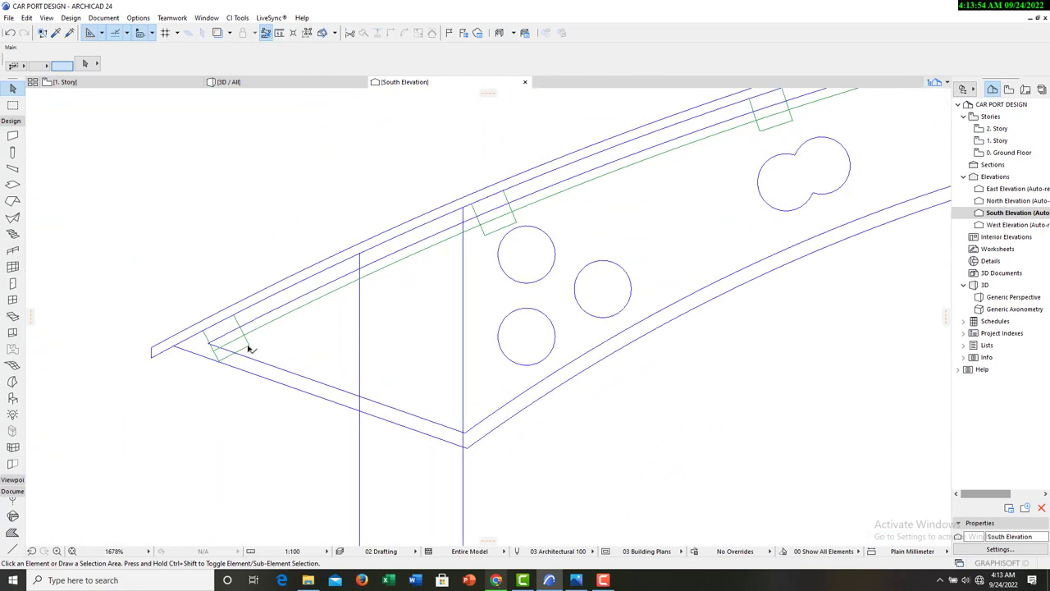
click(249, 348)
scroll(250, 351, down, 10)
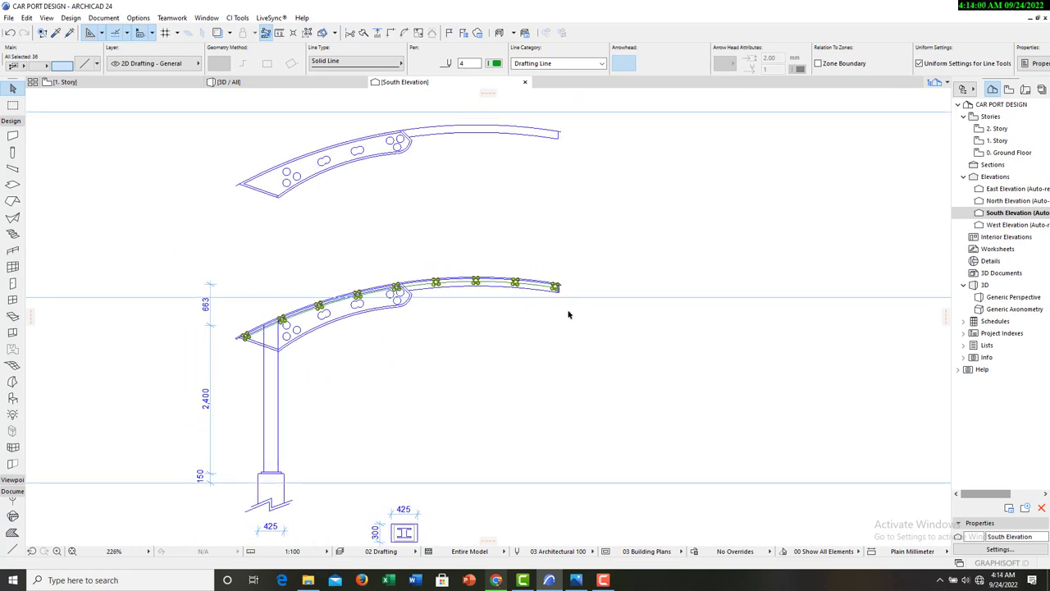
right_click(531, 338)
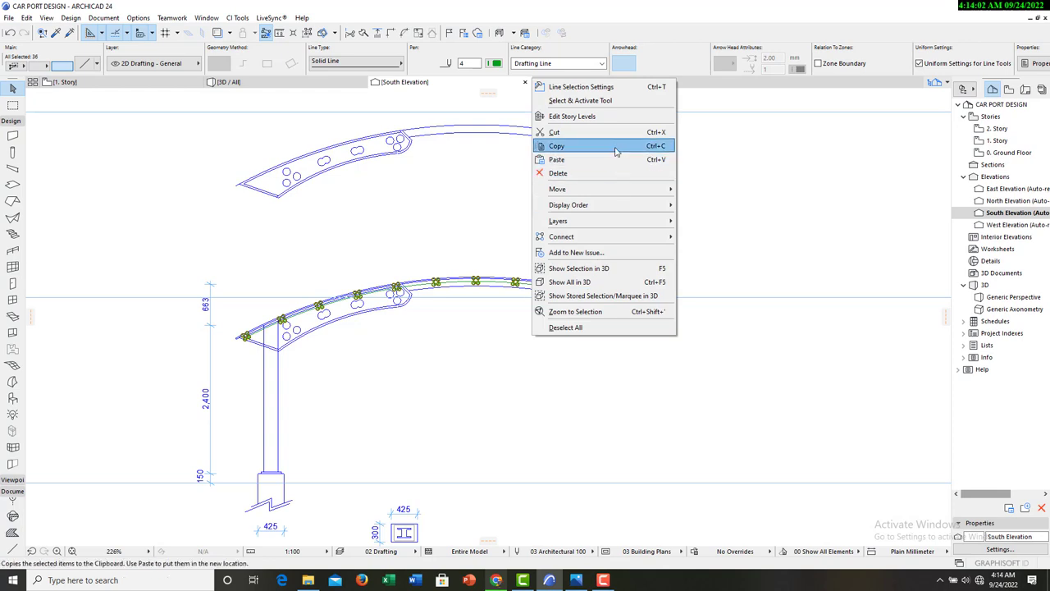
mouse_move(607, 189)
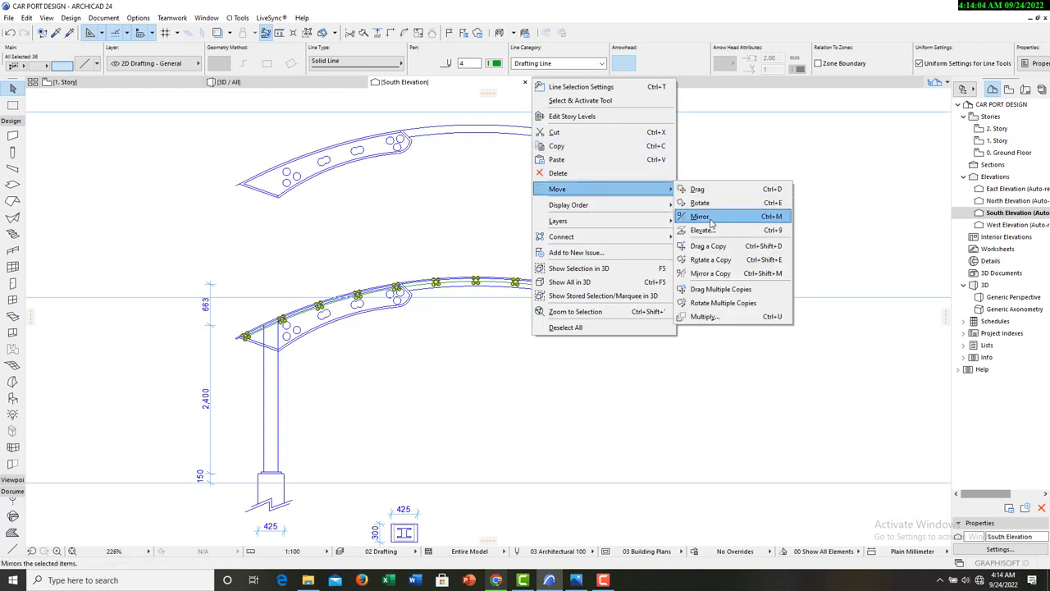
click(709, 246)
scroll(564, 297, up, 5)
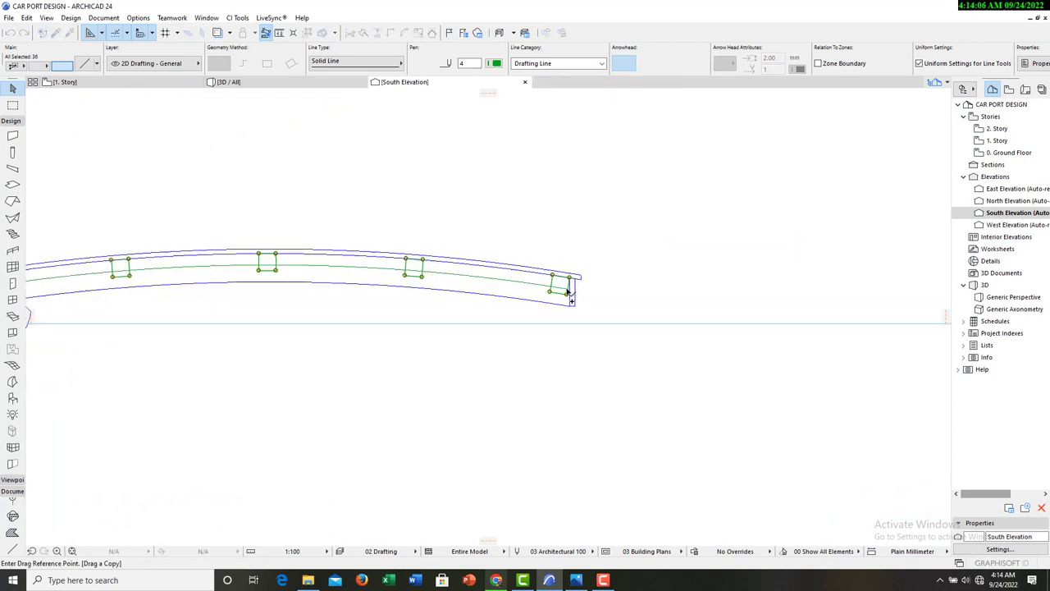
scroll(574, 270, up, 8)
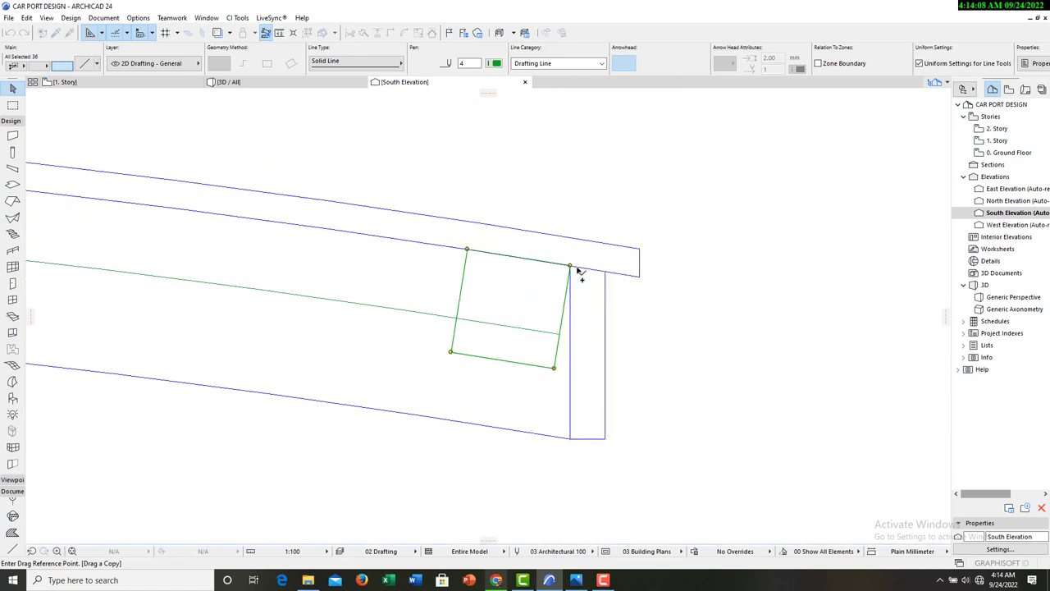
click(563, 264)
scroll(563, 265, down, 5)
scroll(575, 312, down, 6)
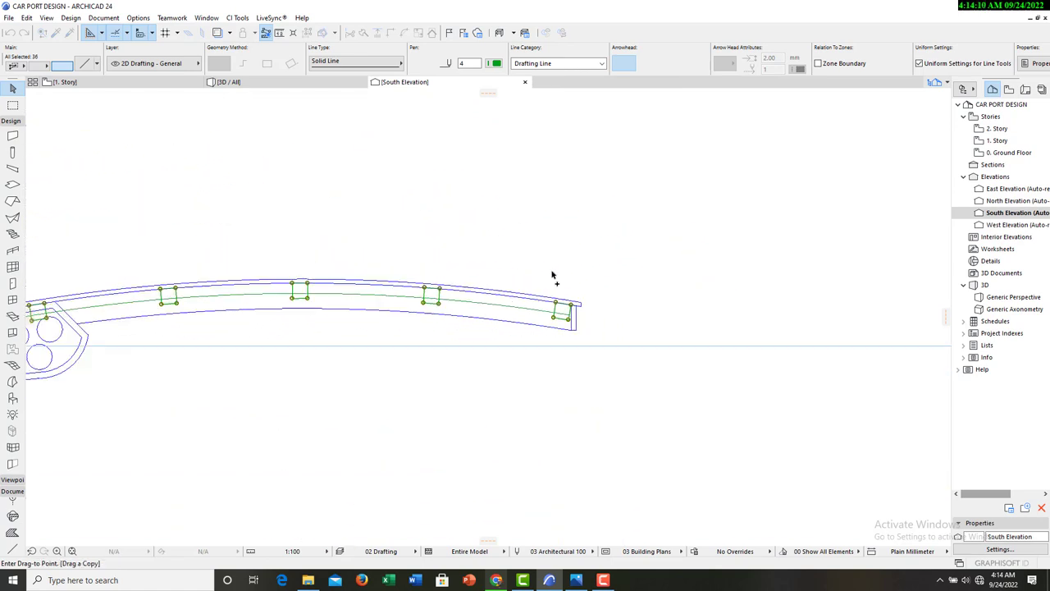
scroll(551, 332, down, 3)
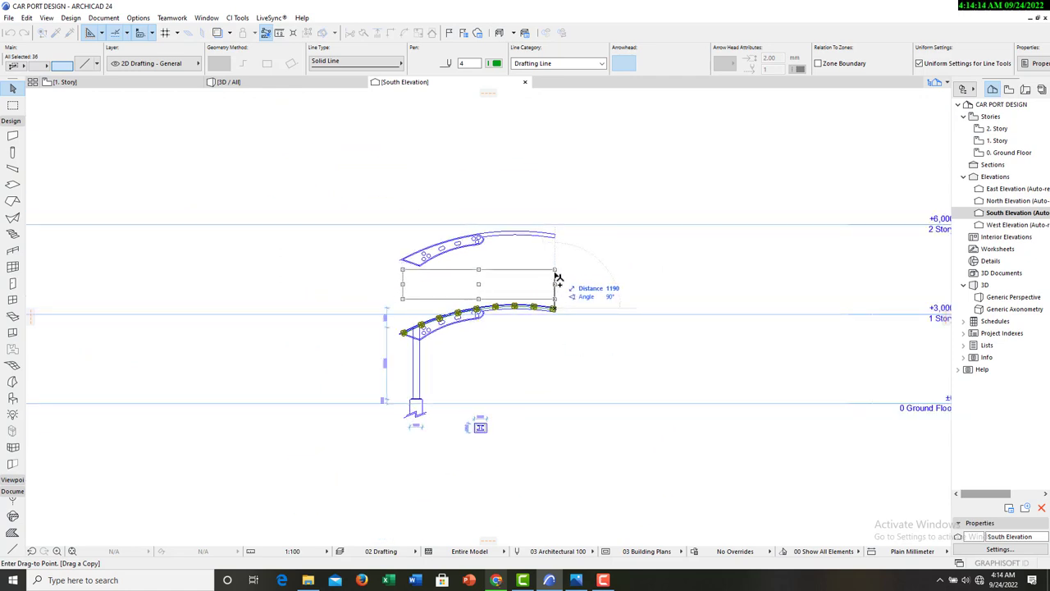
click(557, 277)
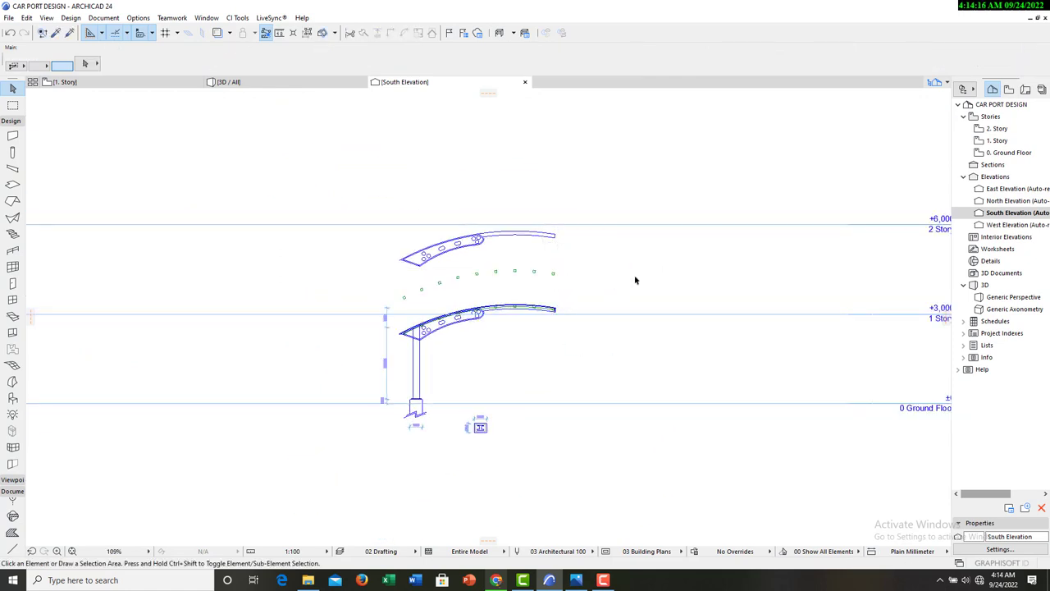
Create a morph face inside each of the nine copied square profiles with the Morph tool and Magic Wand.
click(12, 383)
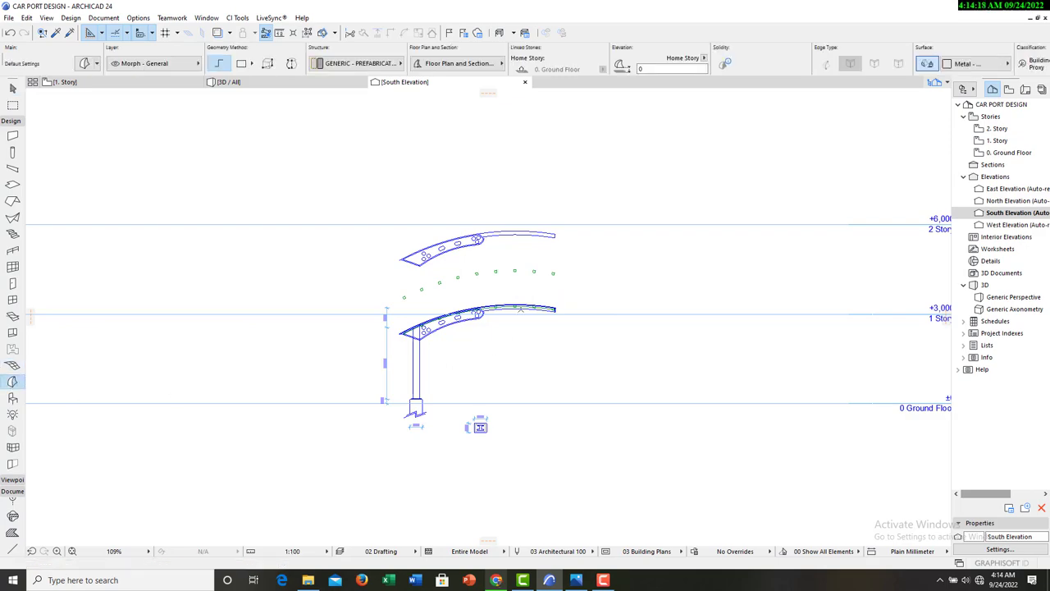
scroll(398, 263, up, 10)
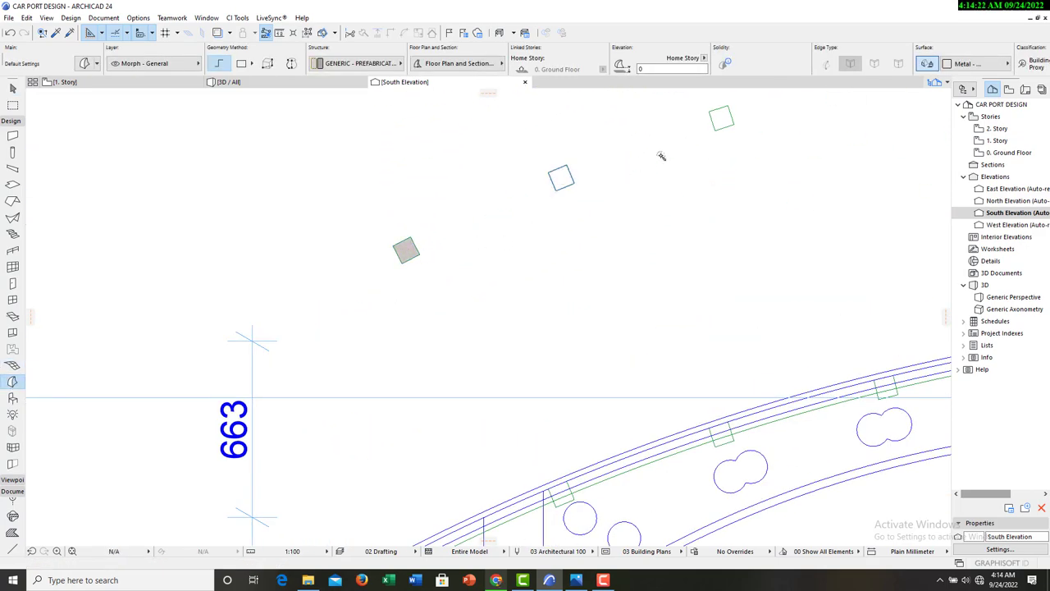
click(720, 121)
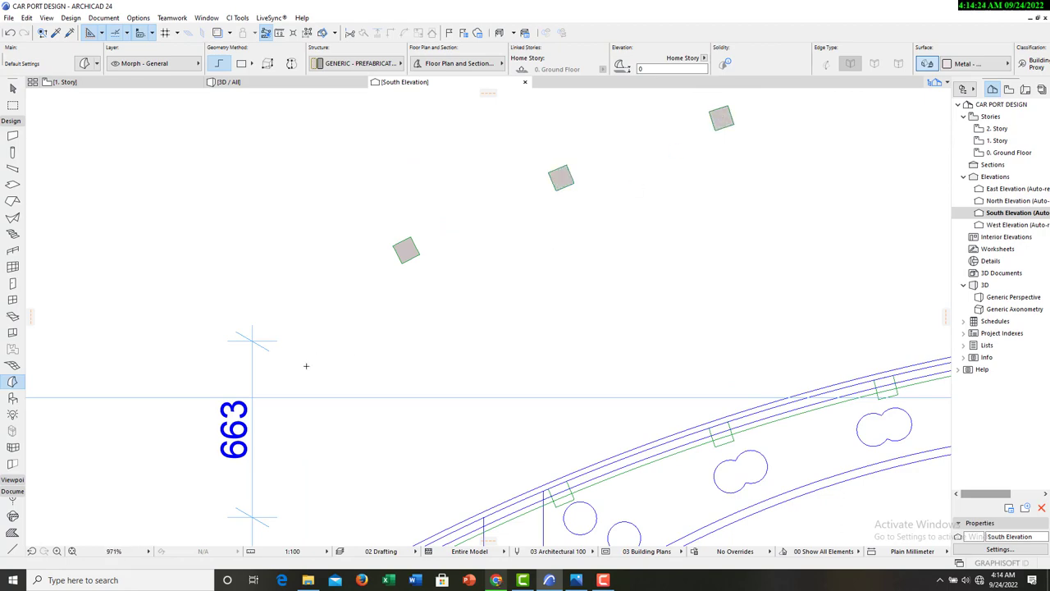
scroll(492, 329, down, 3)
scroll(532, 251, up, 5)
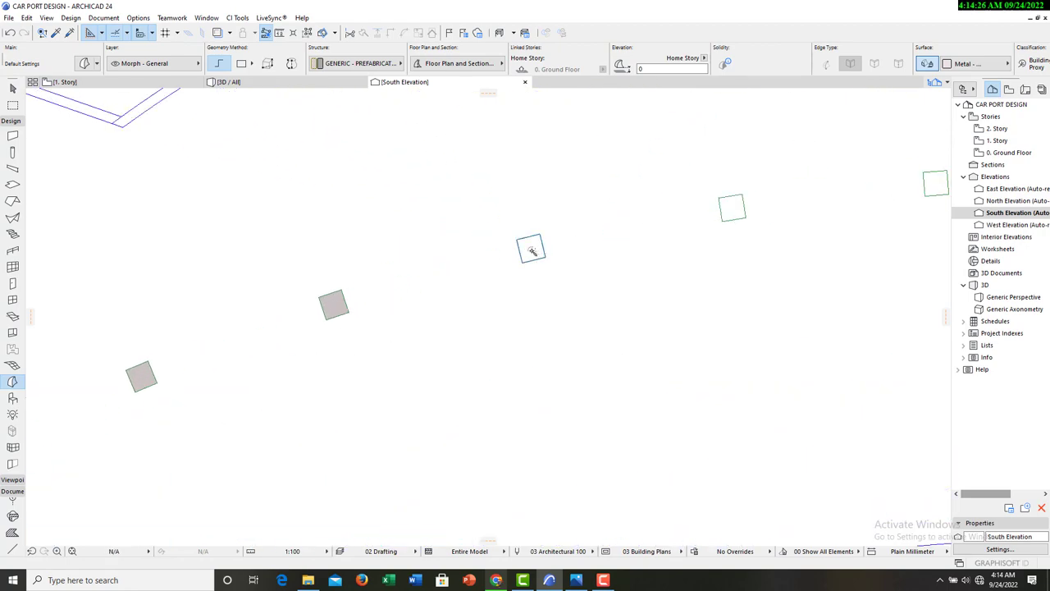
click(532, 251)
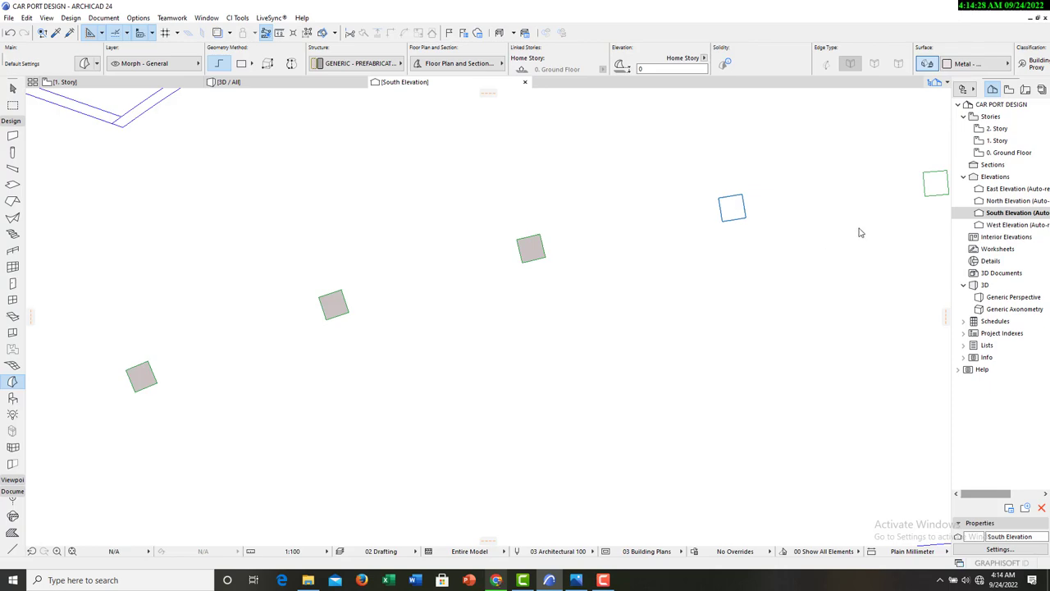
scroll(569, 324, down, 3)
scroll(576, 288, up, 2)
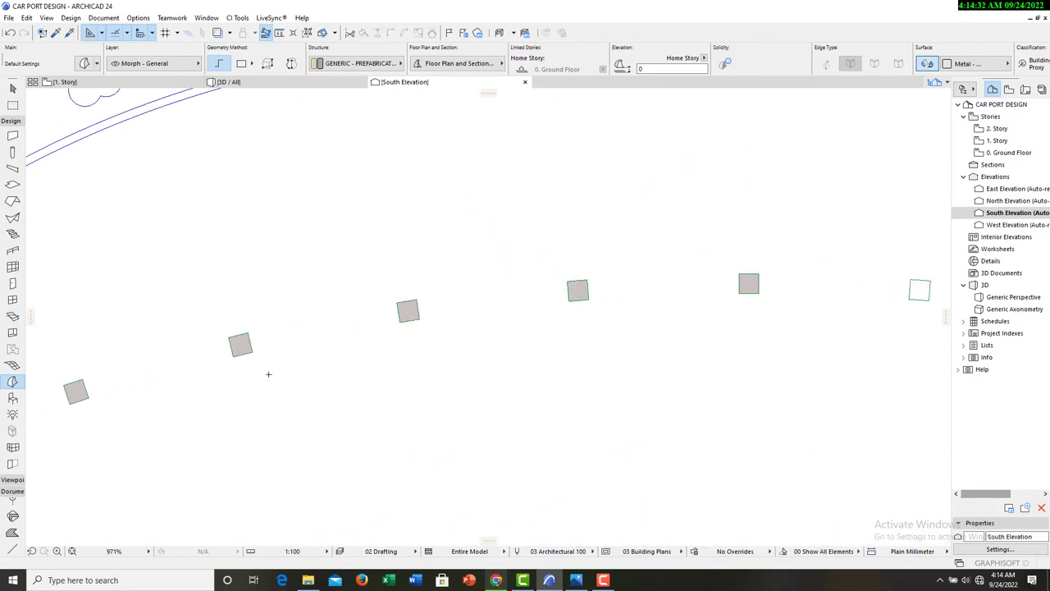
scroll(269, 374, down, 3)
scroll(528, 333, up, 5)
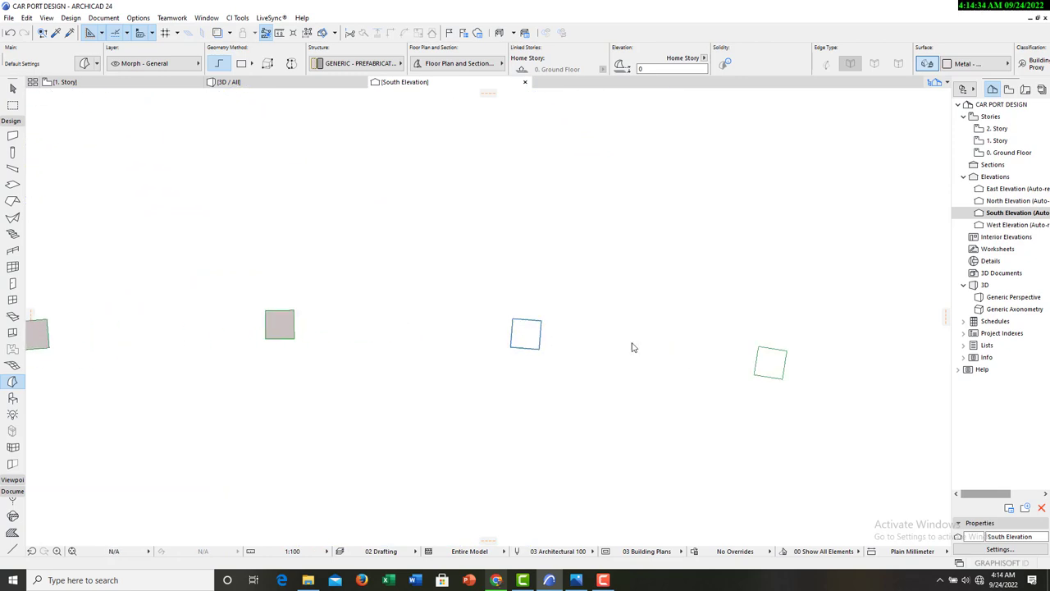
scroll(550, 330, down, 5)
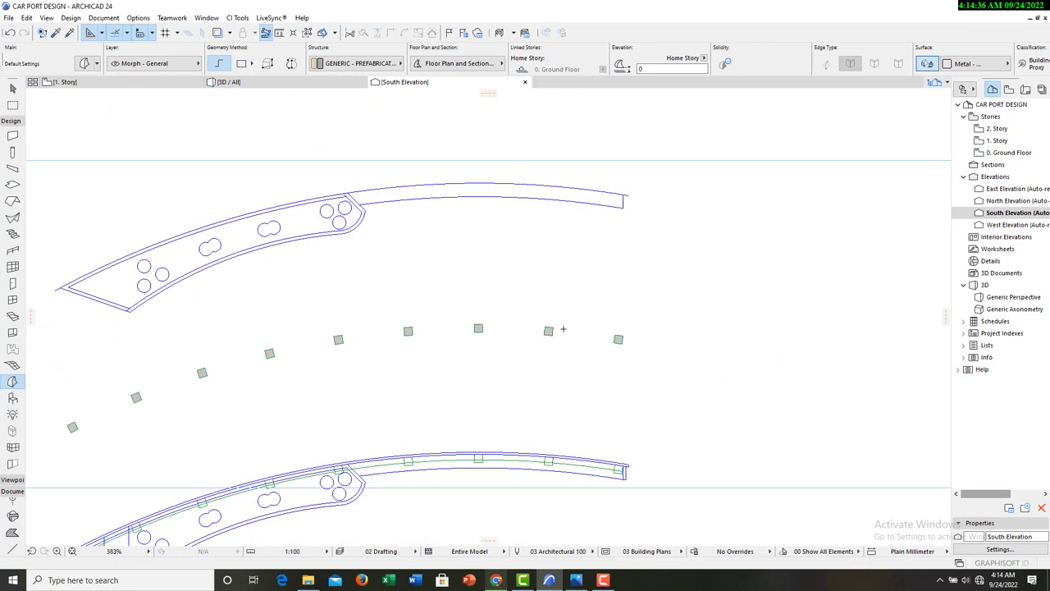
key(Escape)
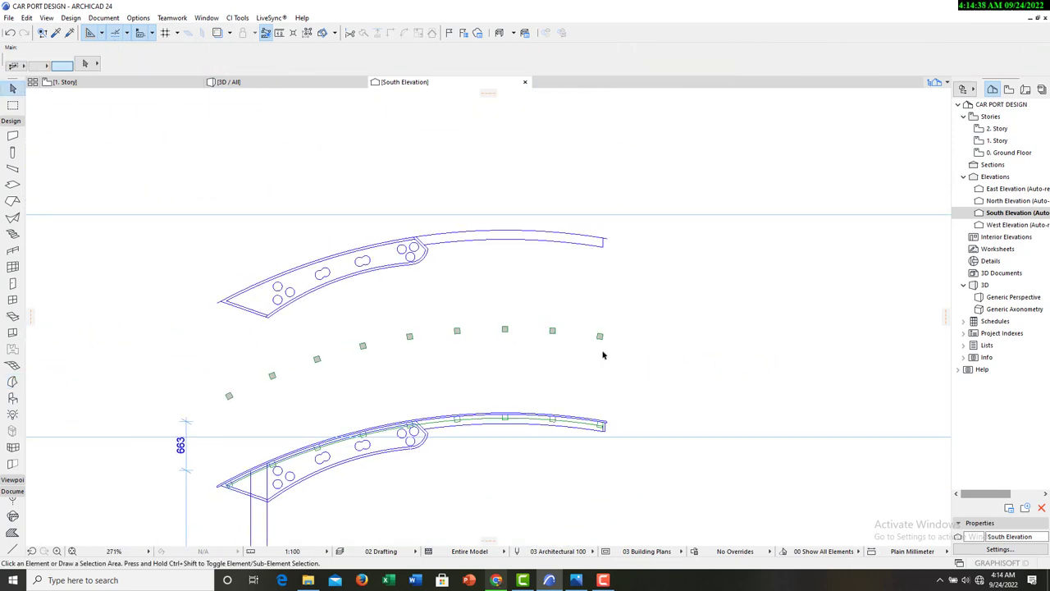
Try to move only the end square morph by its upper outer corner to where the modelled beam's top edge meets the fascia.
scroll(600, 332, up, 5)
click(590, 302)
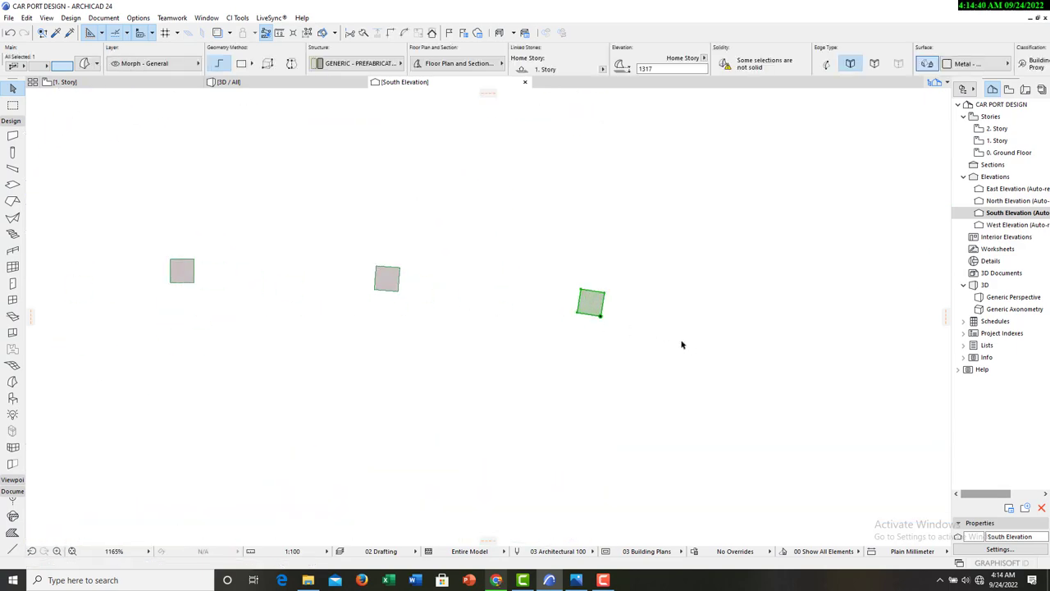
right_click(664, 342)
mouse_move(720, 166)
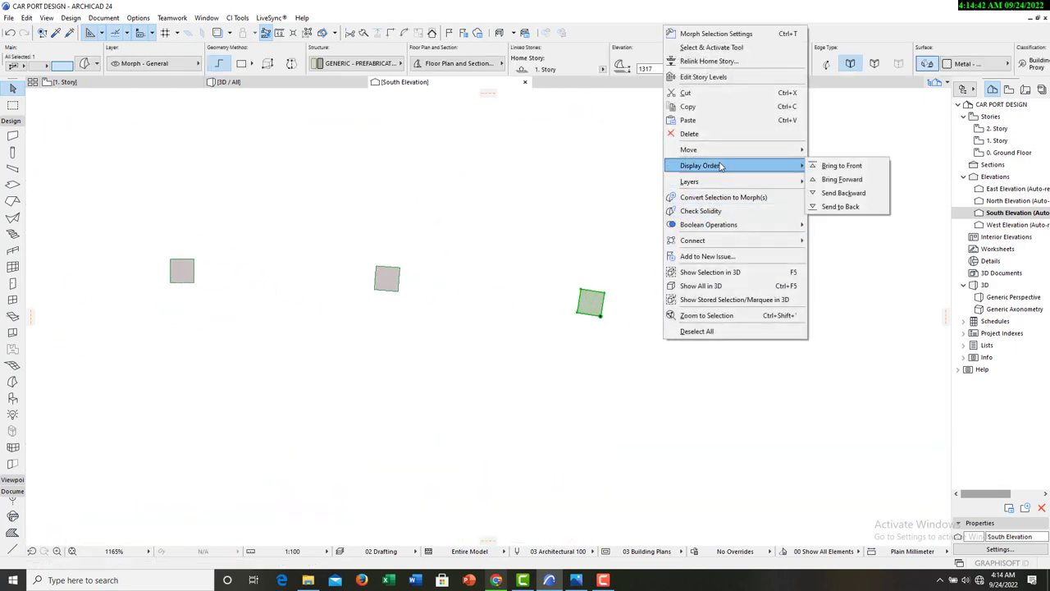
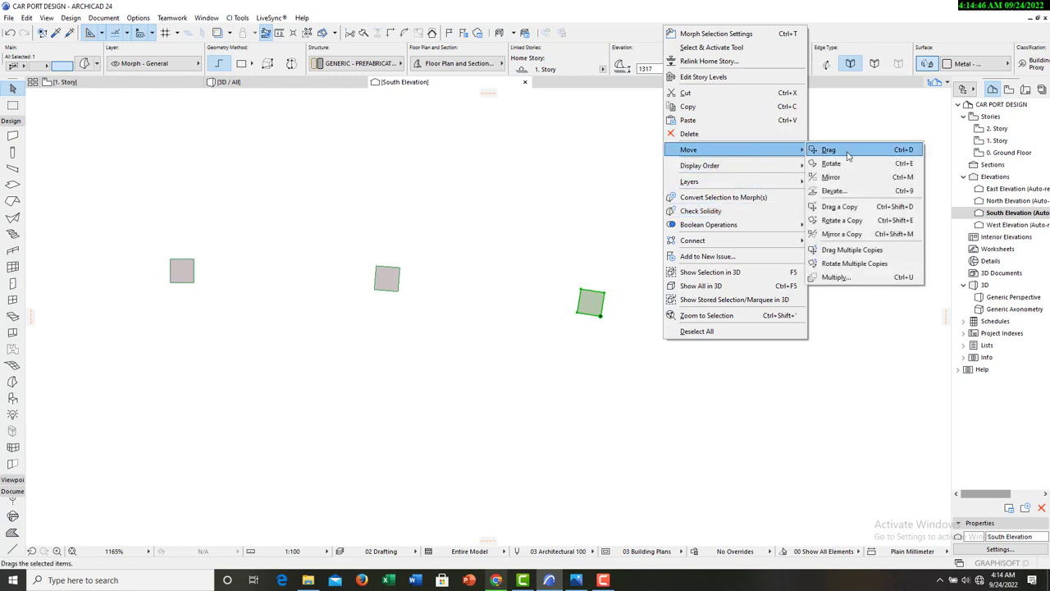
click(828, 150)
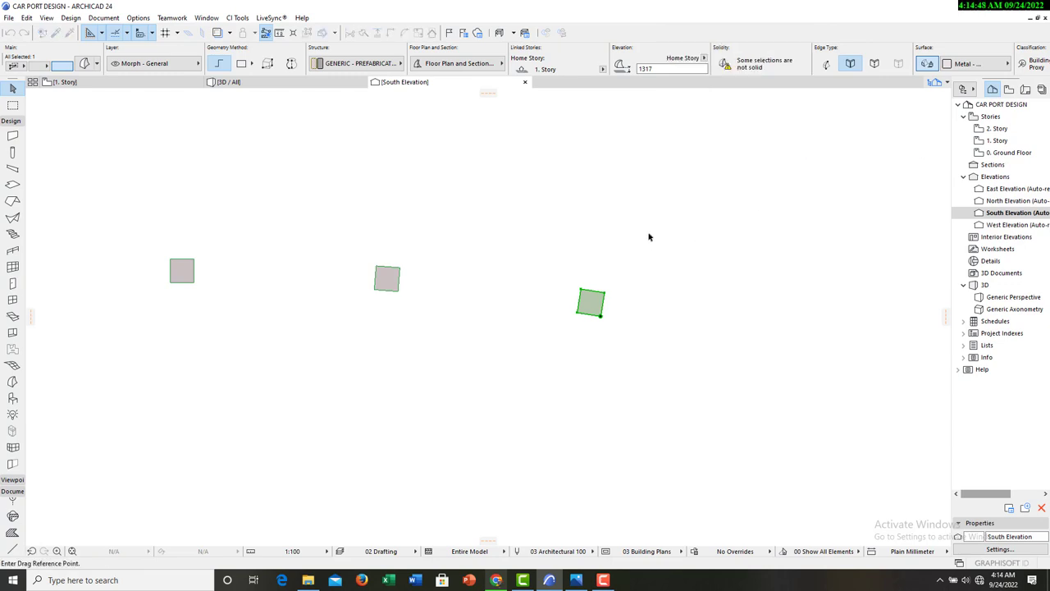
scroll(609, 291, up, 5)
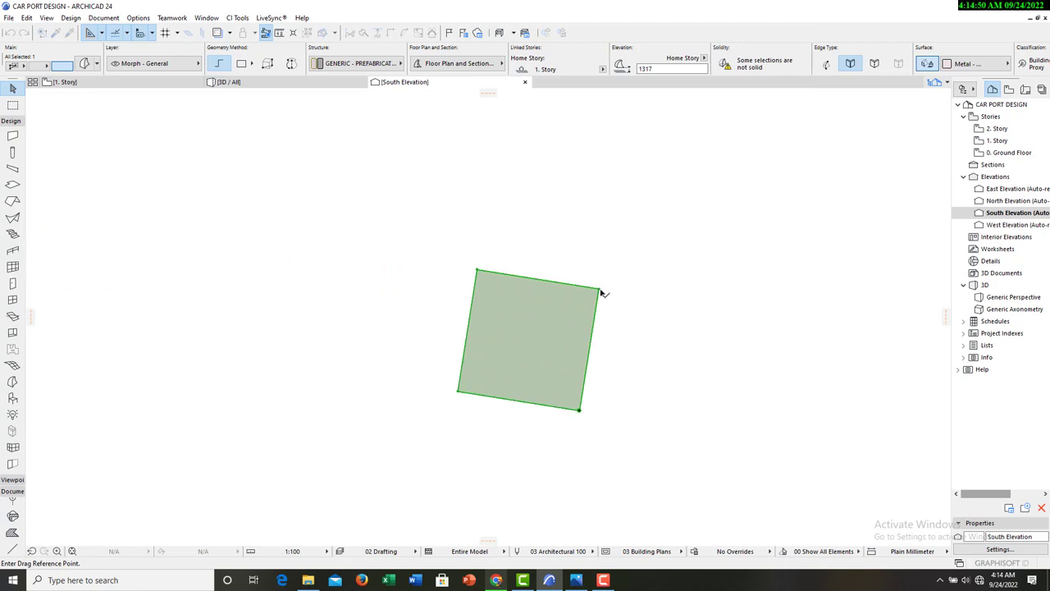
click(601, 293)
scroll(599, 168, down, 5)
scroll(609, 321, up, 5)
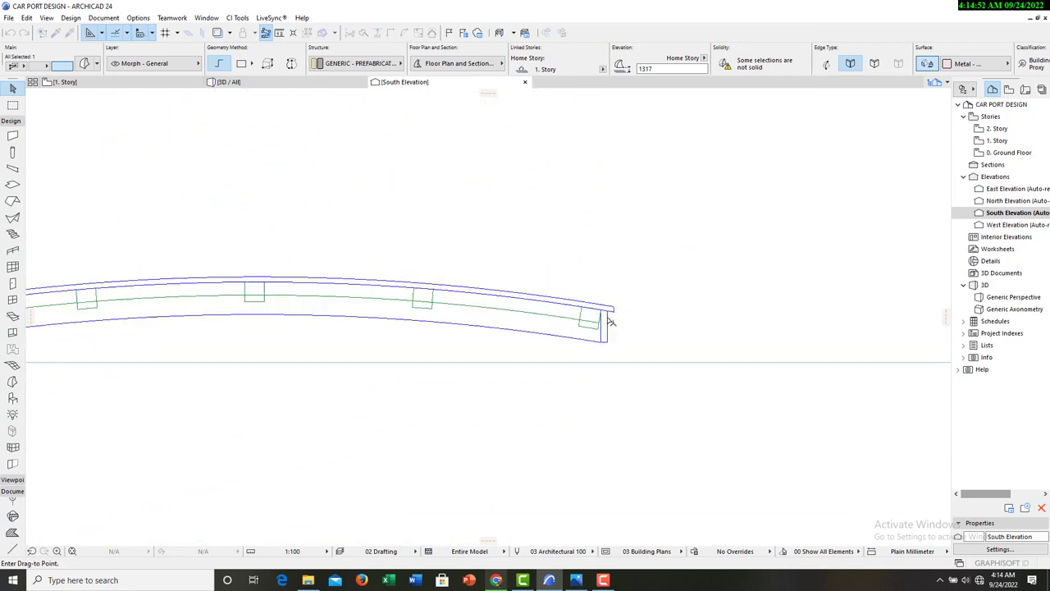
scroll(610, 321, up, 2)
scroll(722, 421, down, 6)
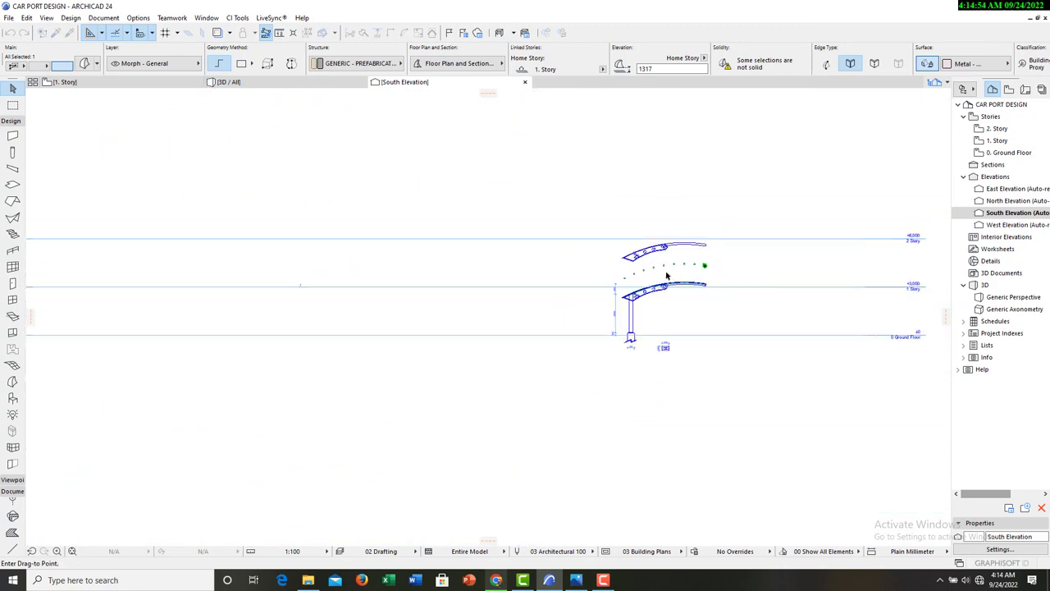
scroll(666, 276, down, 3)
scroll(558, 283, up, 6)
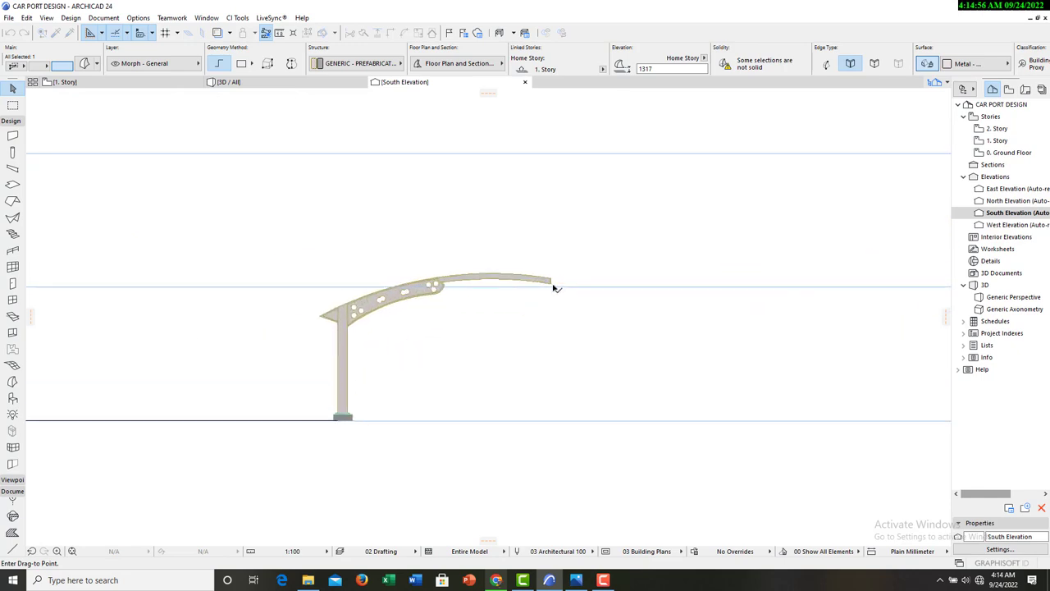
scroll(555, 287, up, 6)
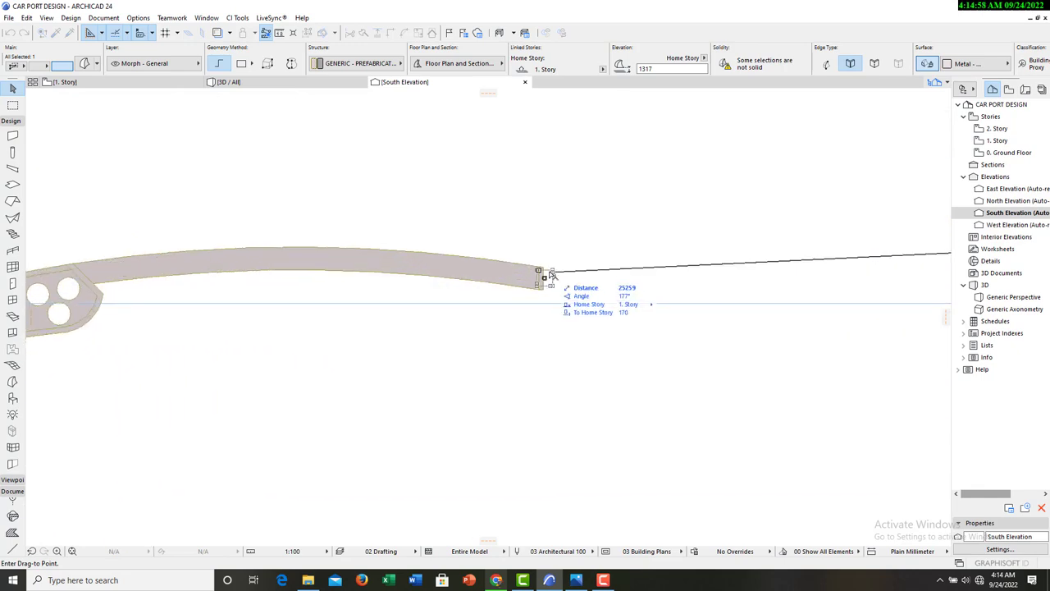
scroll(542, 273, up, 5)
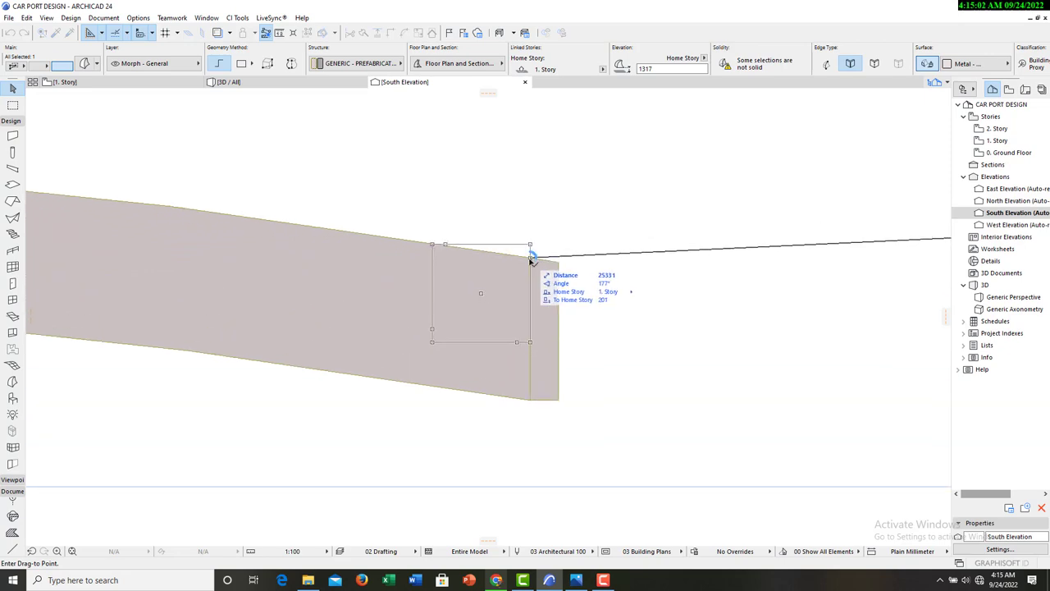
click(531, 258)
Undo the move of the single square morph to the modelled beam's end.
scroll(689, 287, down, 3)
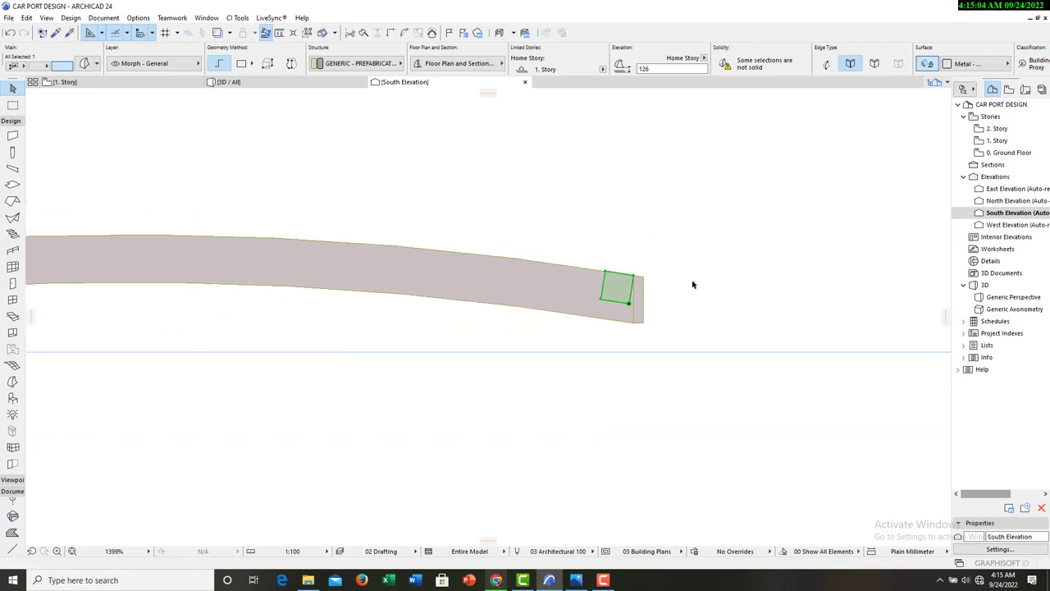
scroll(656, 288, down, 4)
scroll(645, 297, up, 2)
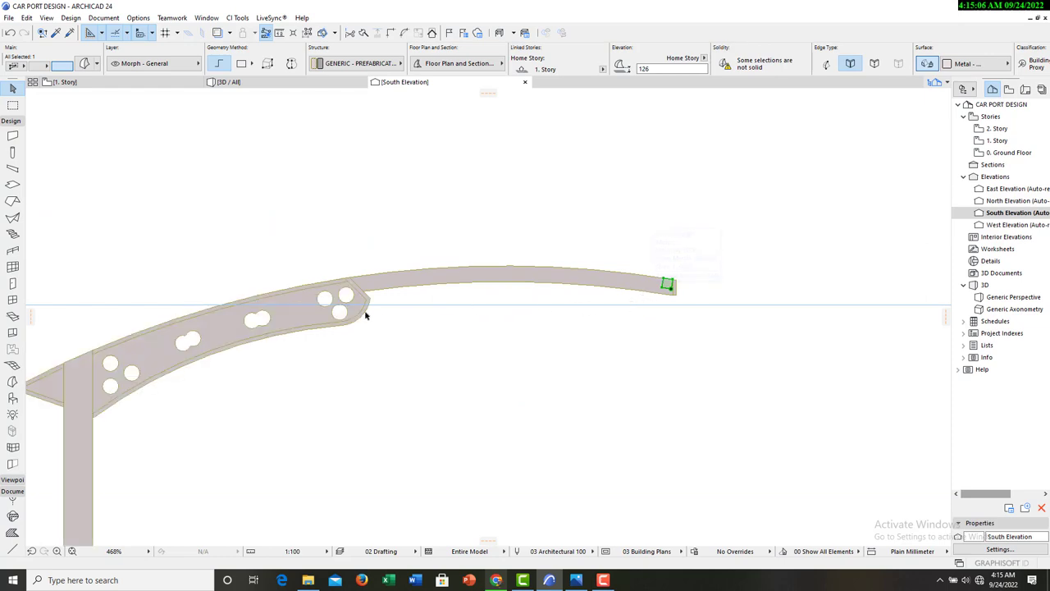
scroll(365, 315, down, 3)
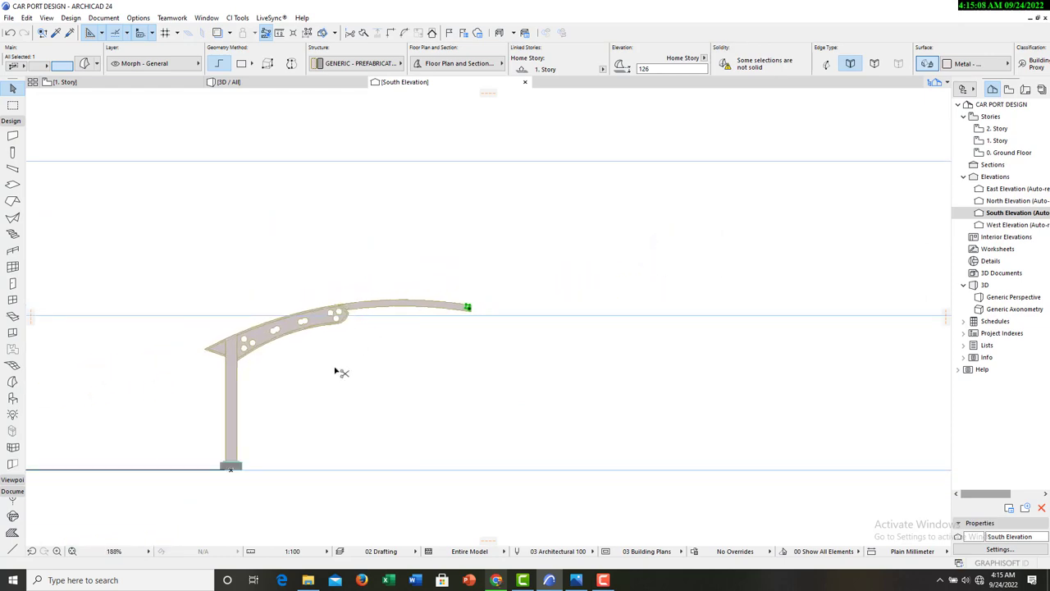
key(ctrl+z)
scroll(299, 350, down, 5)
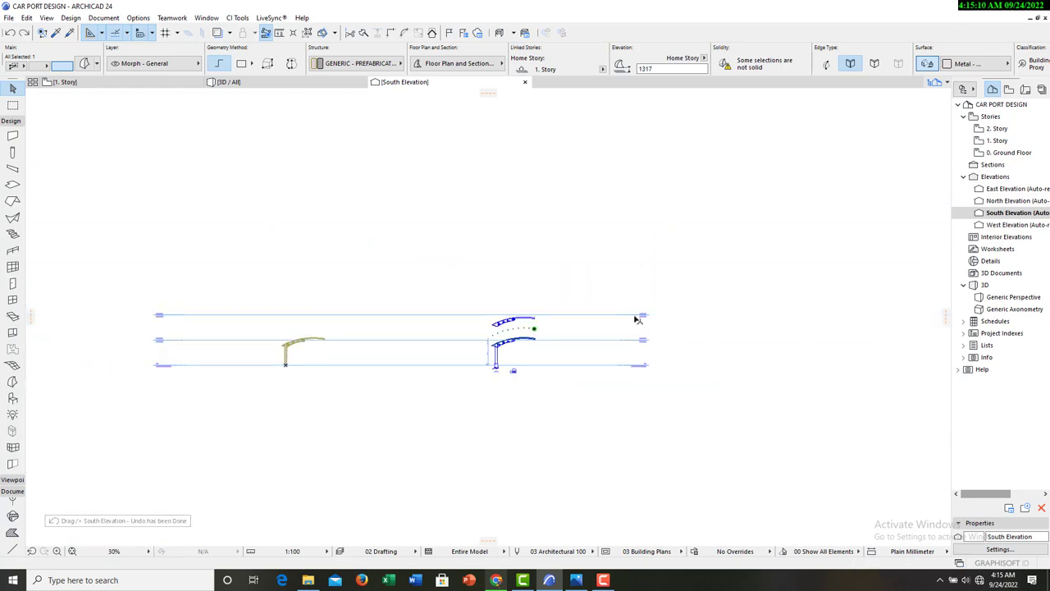
Select all nine copied square morphs between the two beam drawings in the South Elevation.
scroll(394, 351, up, 6)
scroll(393, 351, up, 1)
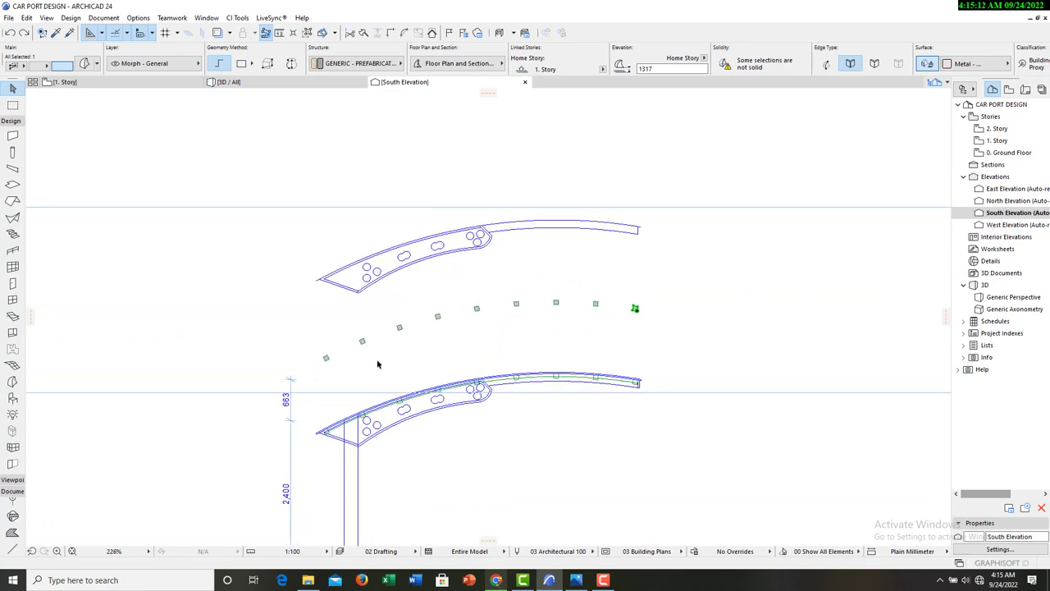
scroll(637, 309, up, 8)
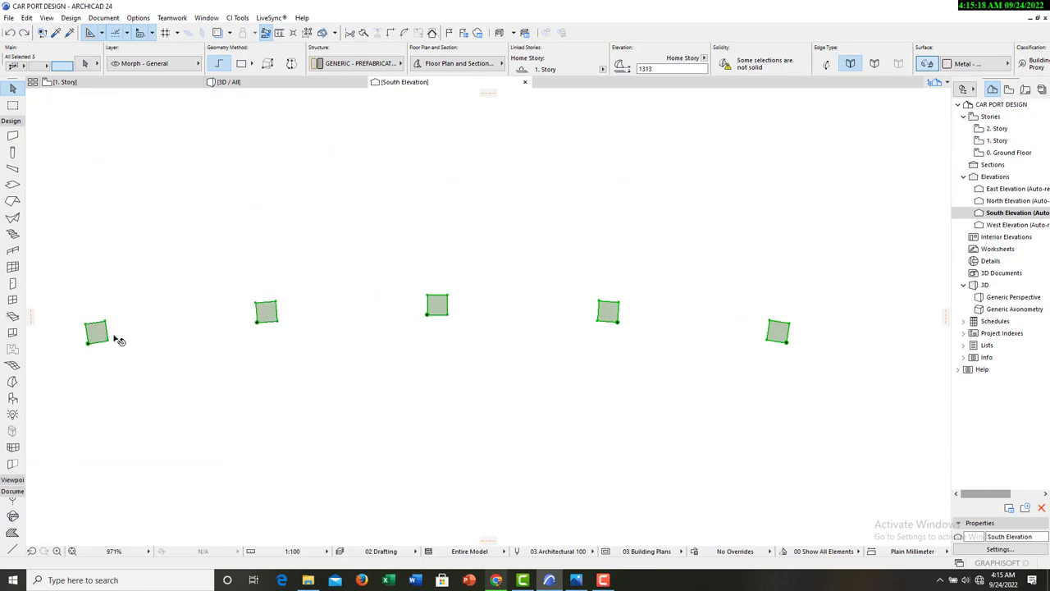
scroll(119, 340, down, 5)
scroll(356, 276, up, 7)
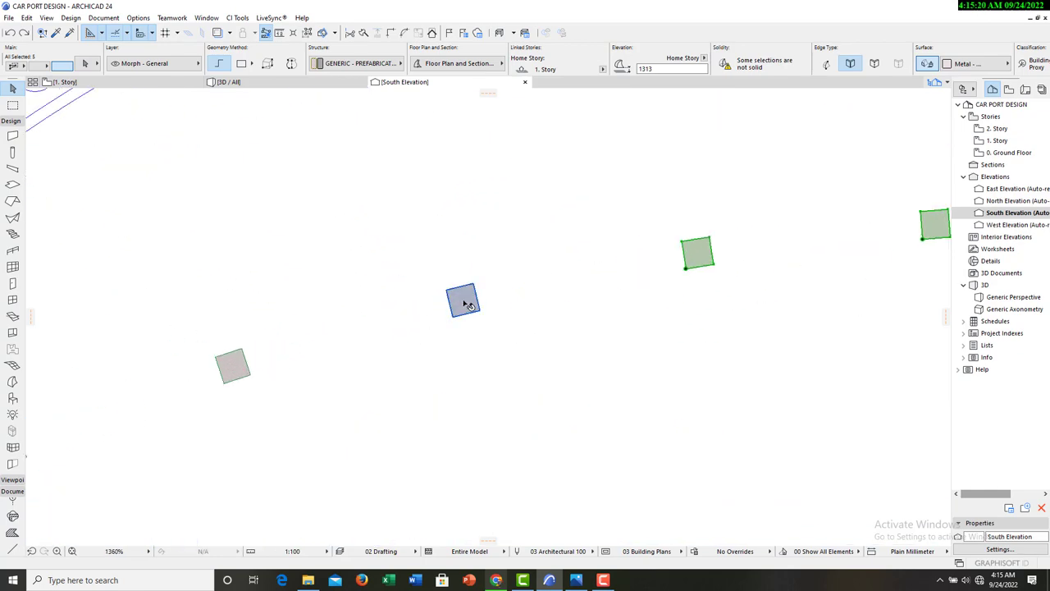
shift+click(464, 303)
scroll(238, 368, down, 5)
scroll(422, 333, up, 6)
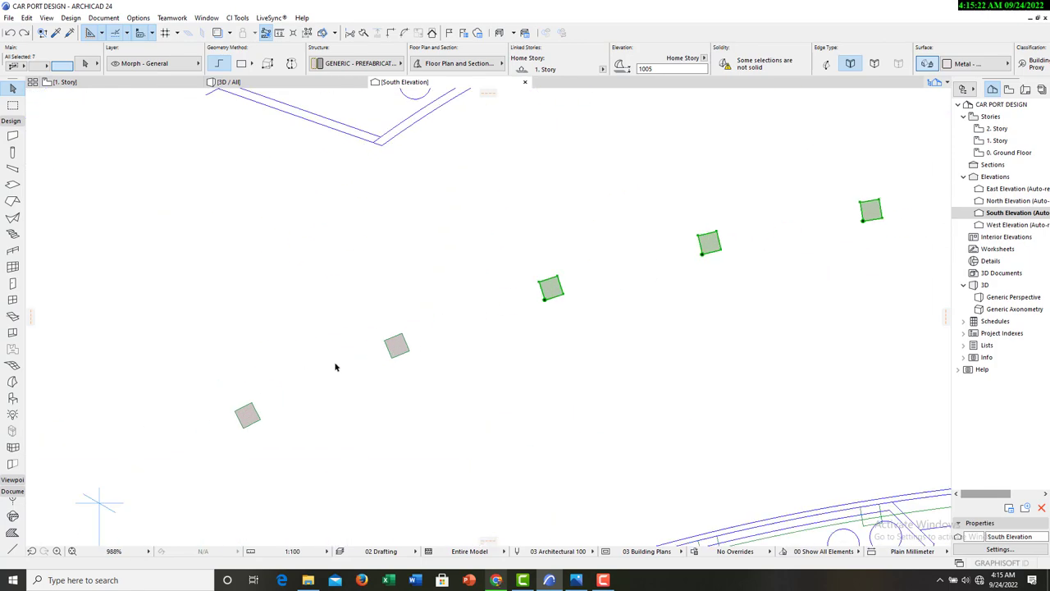
shift+click(205, 436)
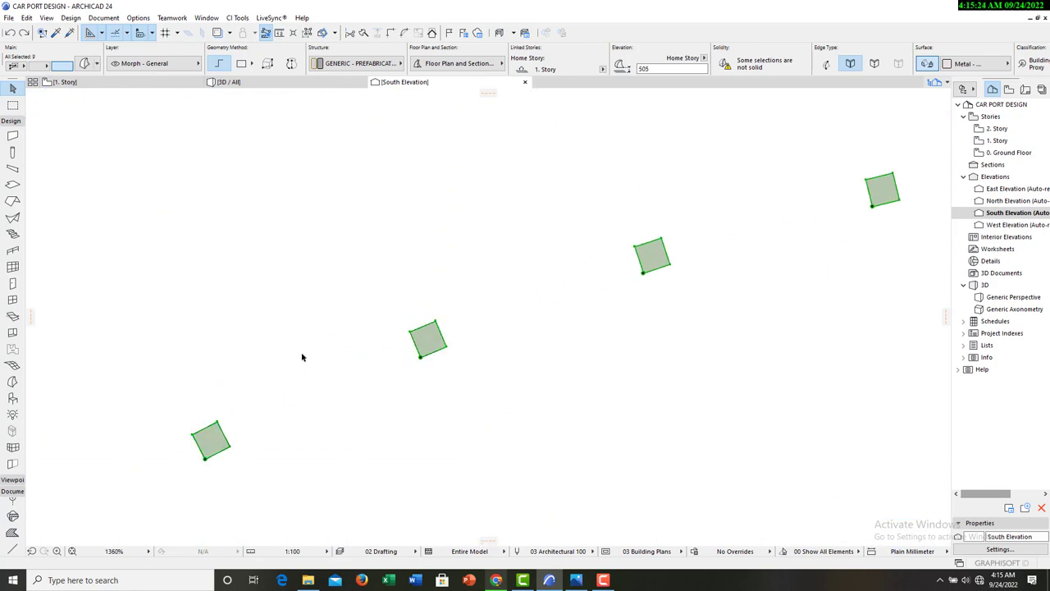
scroll(344, 361, down, 4)
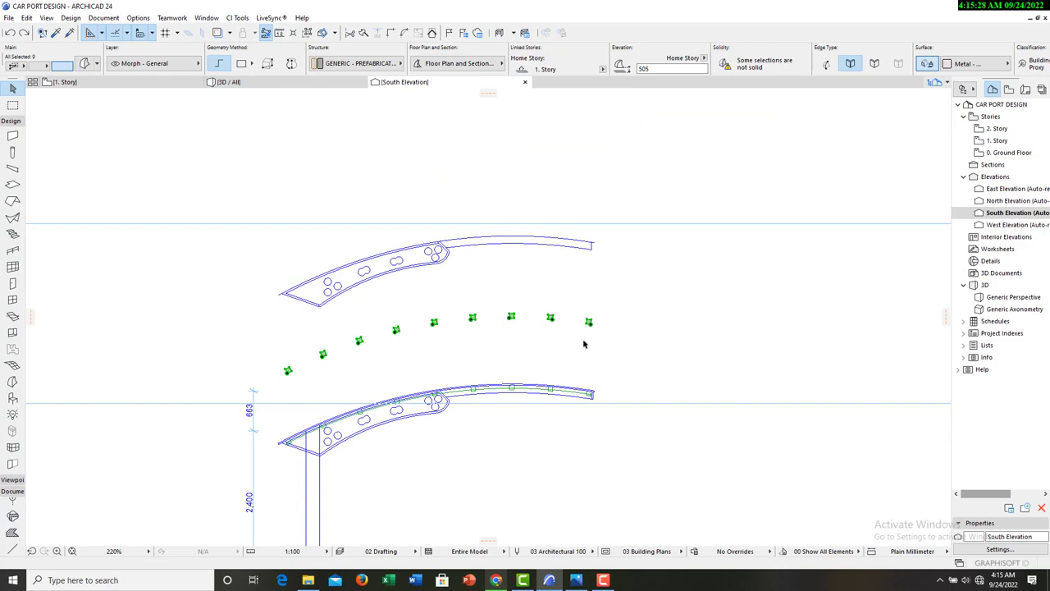
Move the nine square morphs by the end square's upper outer corner to where the modelled beam's top edge meets the fascia, and deselect them.
scroll(597, 326, up, 6)
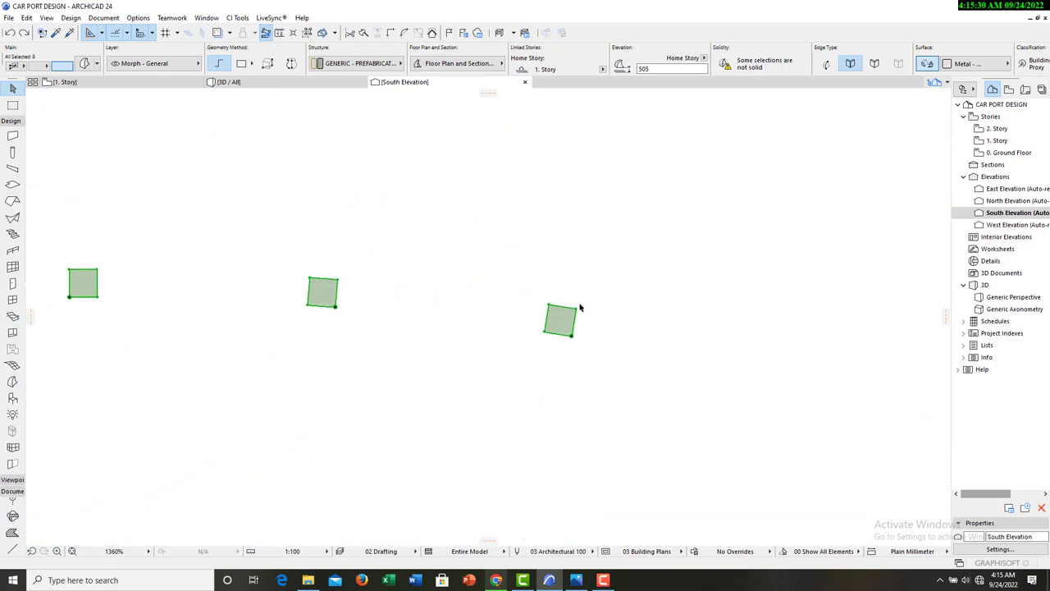
right_click(615, 298)
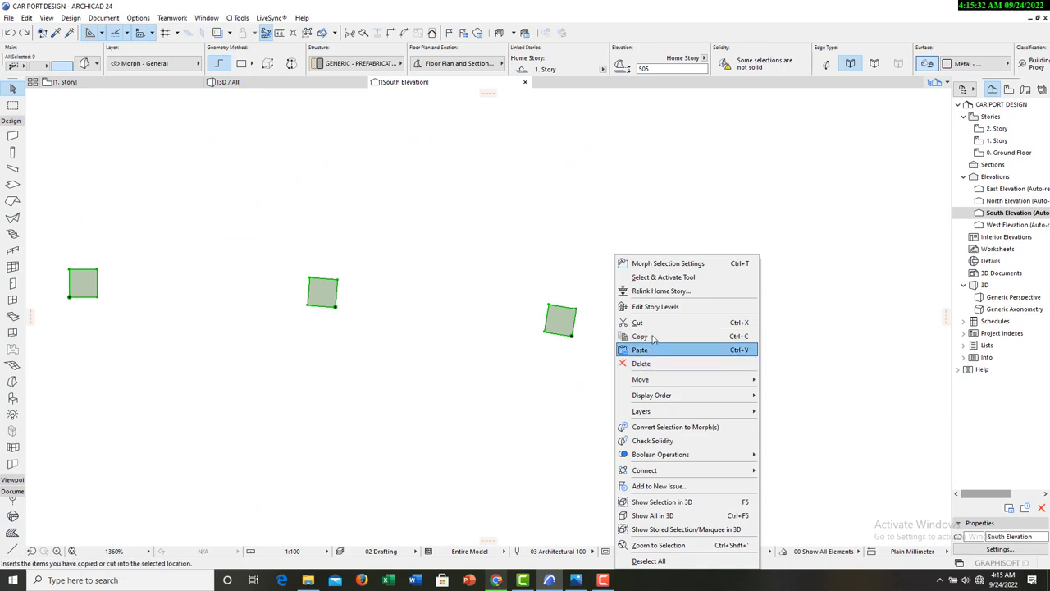
mouse_move(677, 379)
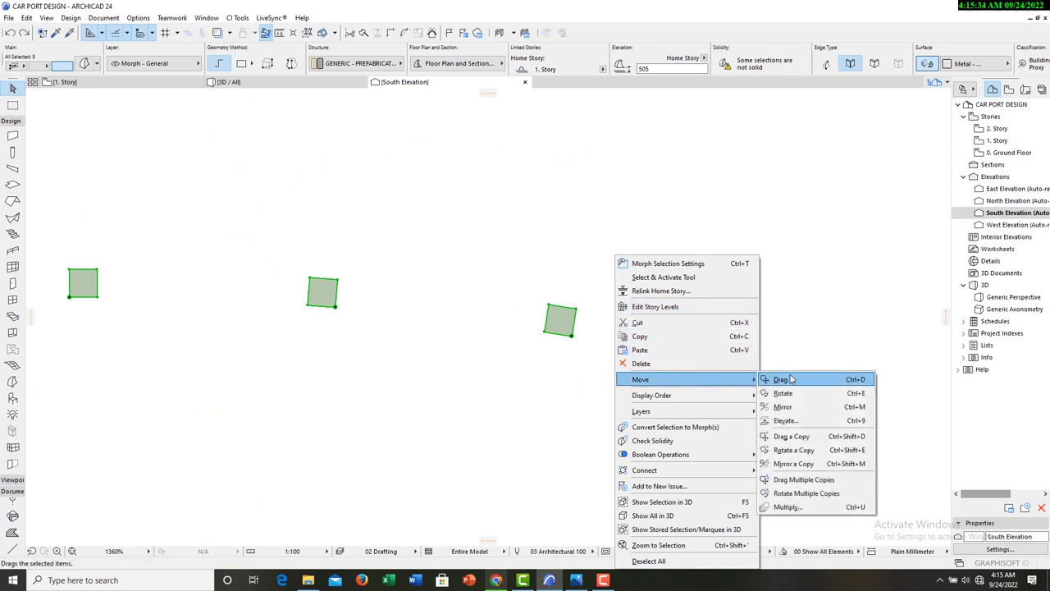
click(793, 380)
scroll(578, 305, up, 5)
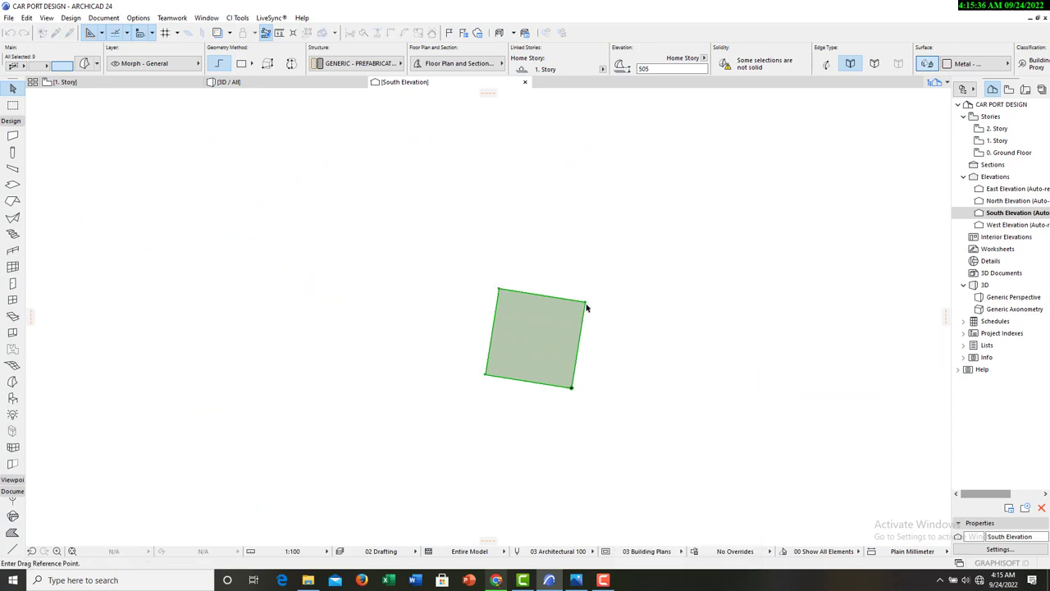
click(588, 299)
scroll(678, 218, down, 10)
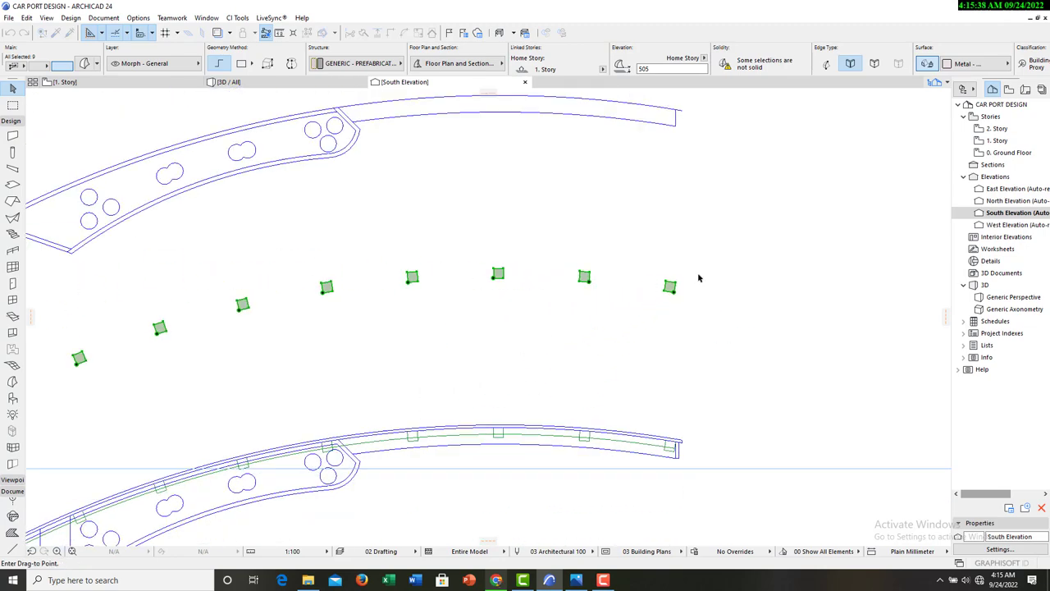
scroll(262, 279, up, 8)
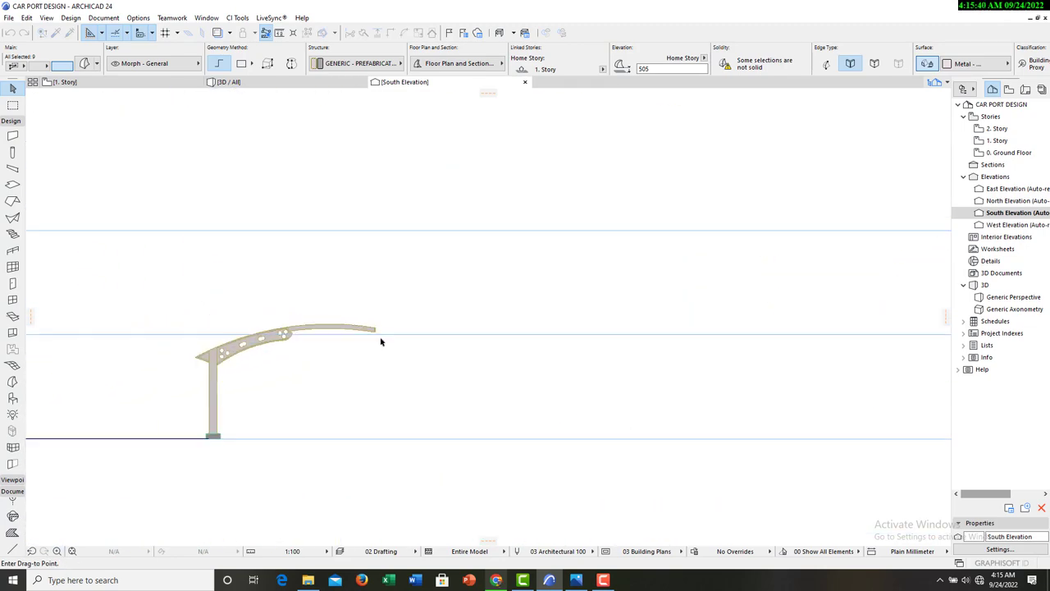
scroll(426, 318, up, 5)
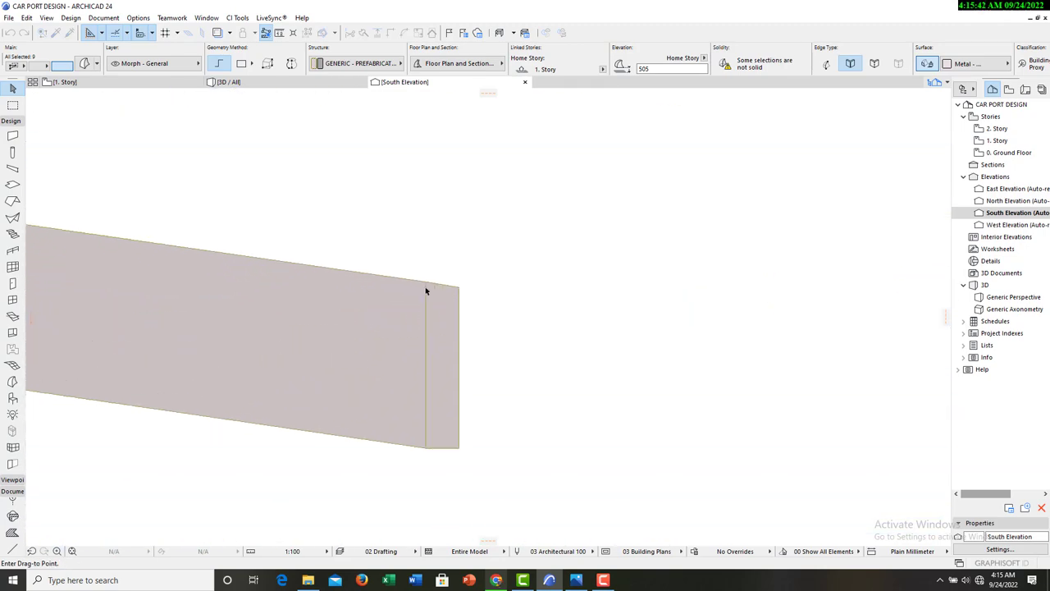
click(428, 283)
scroll(667, 258, down, 6)
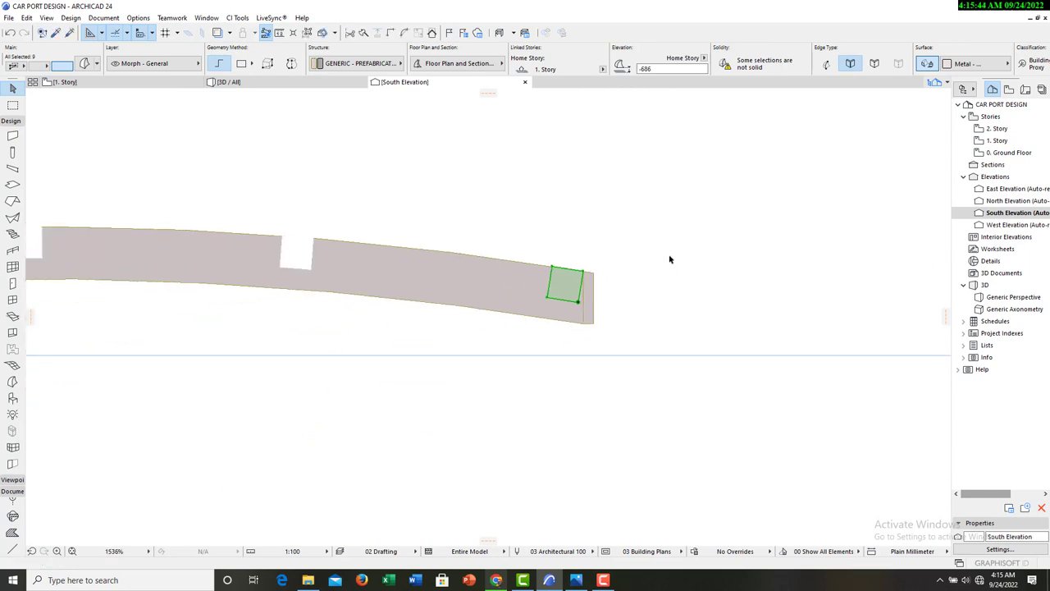
scroll(679, 262, up, 3)
scroll(639, 264, down, 4)
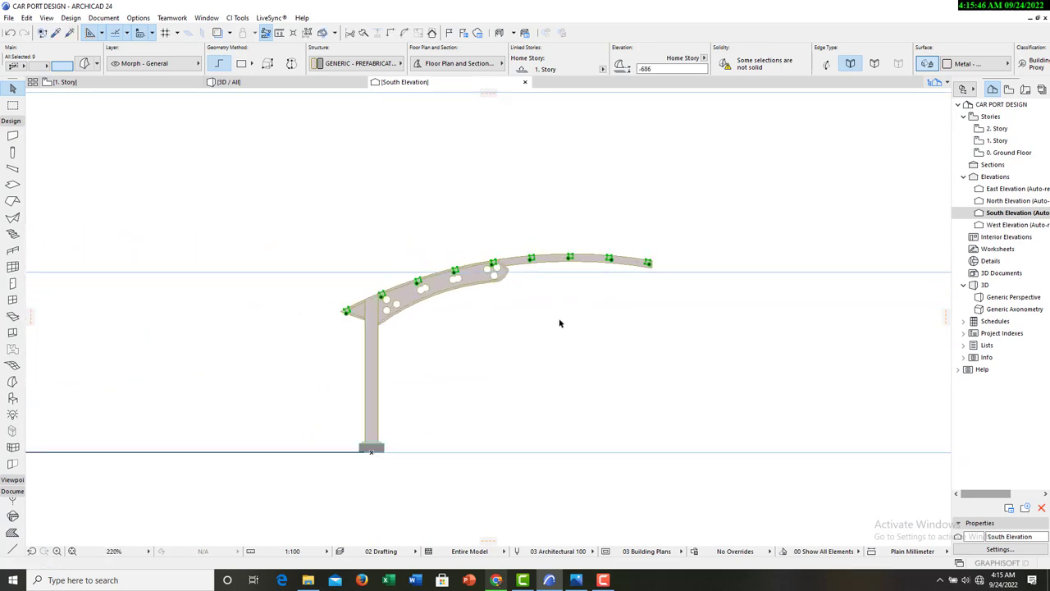
key(Escape)
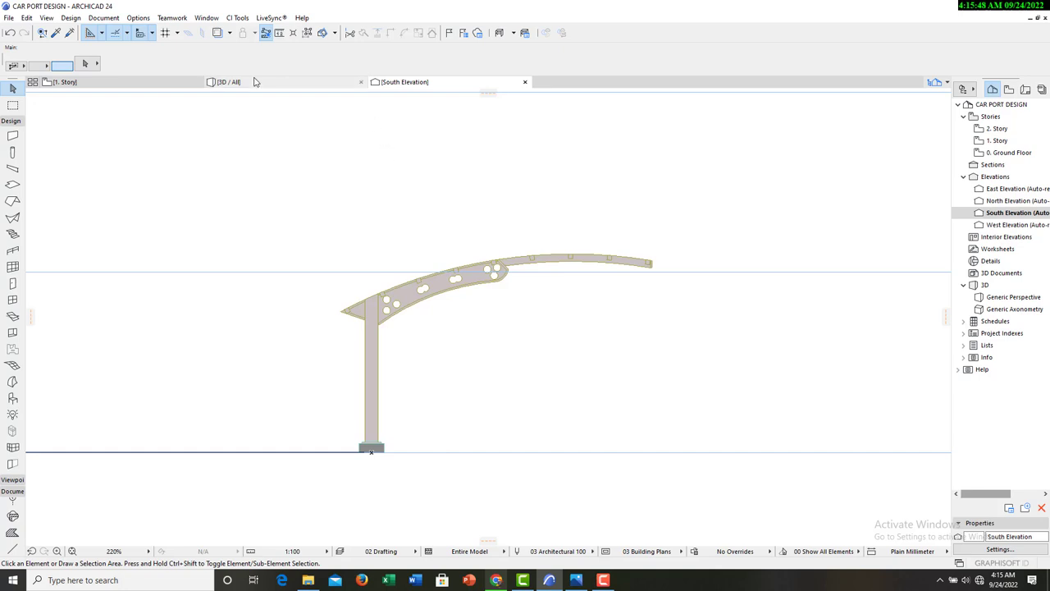
Examine in the 3D perspective where the square morphs sit relative to the steel frames and the fascia.
key(F3)
shift+middle_drag(407, 408, 351, 413)
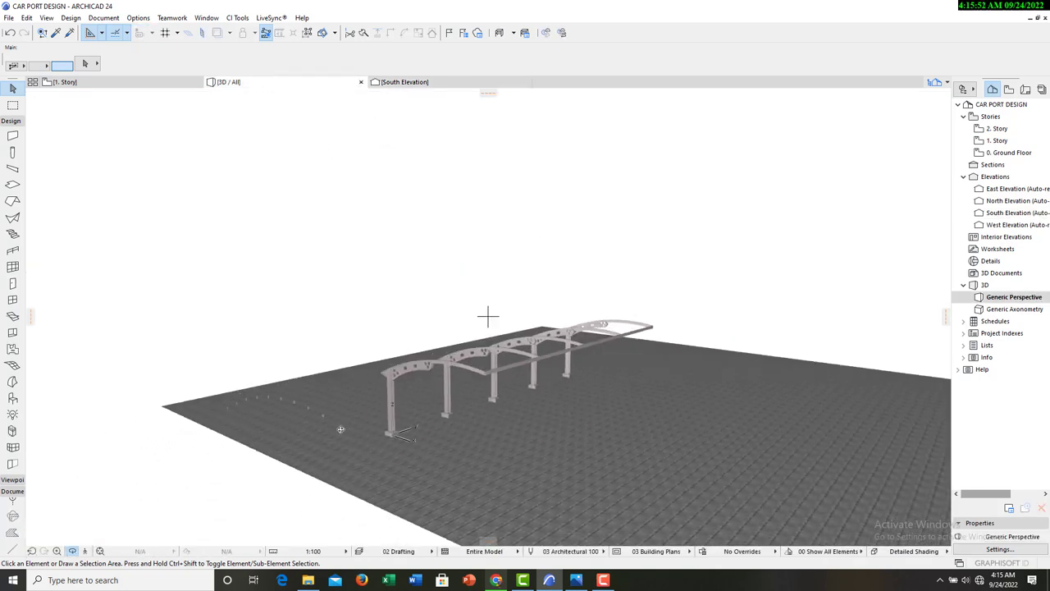
scroll(291, 432, up, 4)
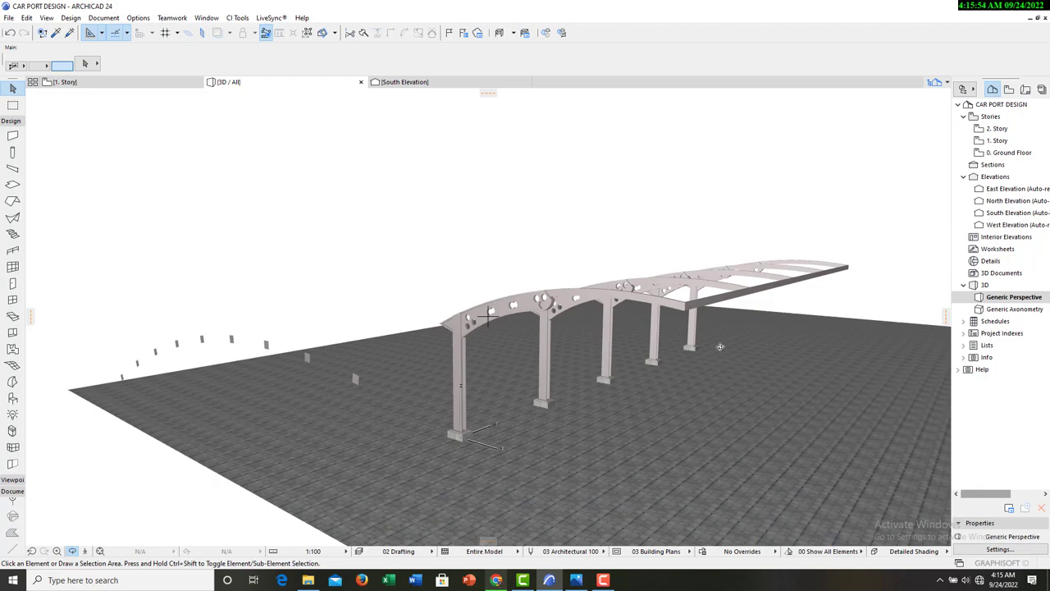
shift+middle_drag(720, 347, 608, 399)
scroll(628, 383, up, 3)
scroll(318, 440, up, 3)
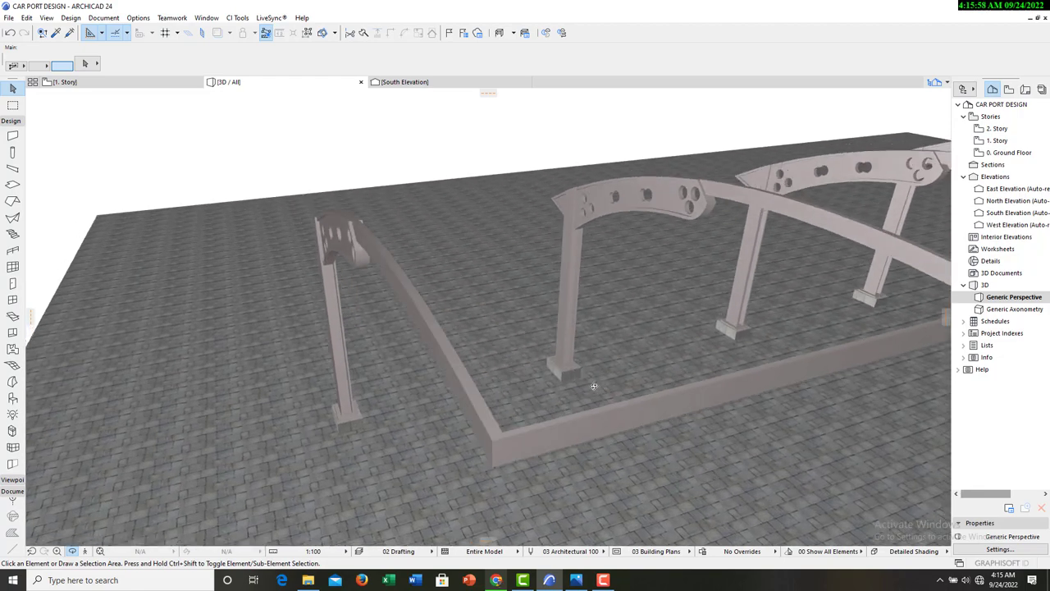
scroll(689, 361, down, 5)
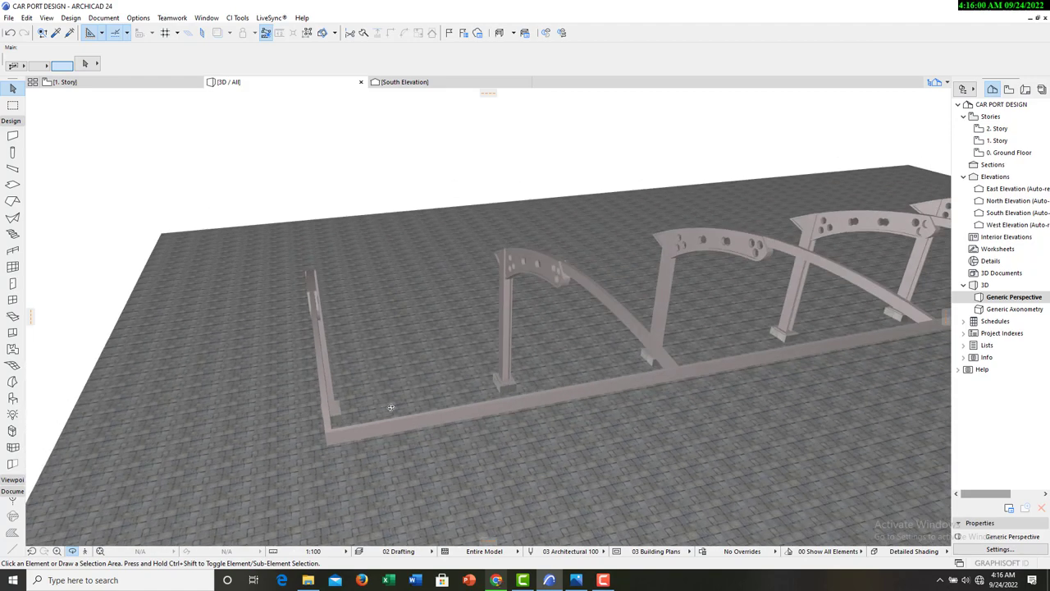
shift+middle_drag(717, 339, 645, 351)
scroll(639, 354, up, 2)
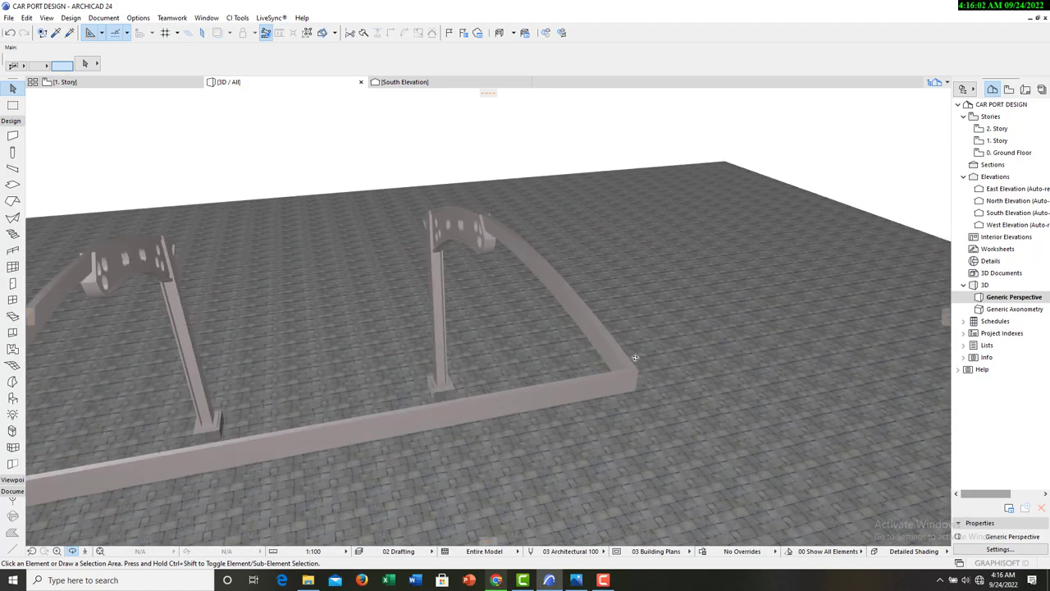
On the 1. Story plan, start a linear dimension at the corner where the southern end beam meets the fascia.
click(66, 81)
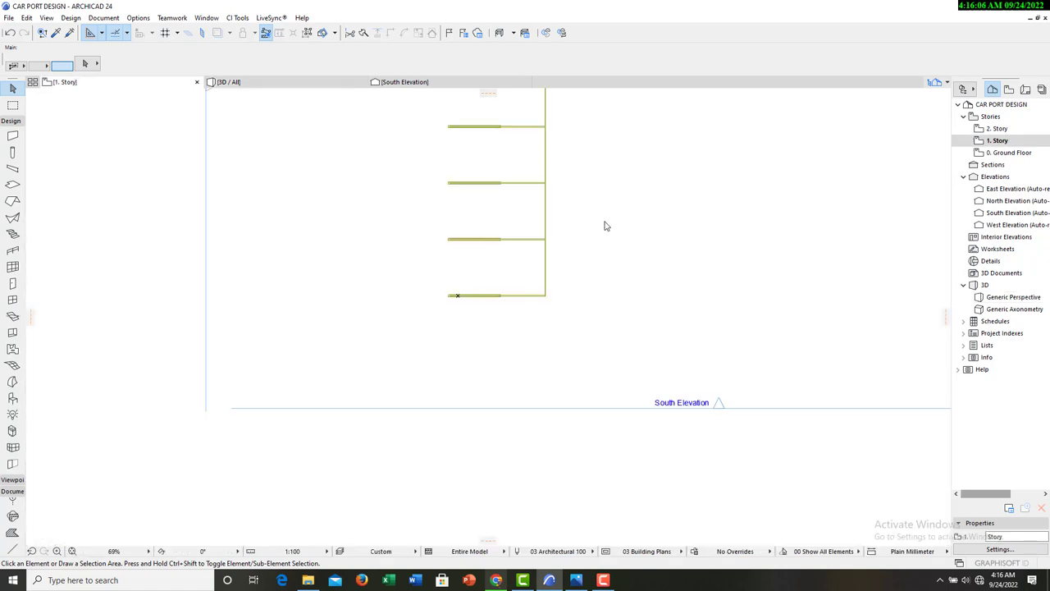
click(605, 225)
scroll(553, 293, up, 6)
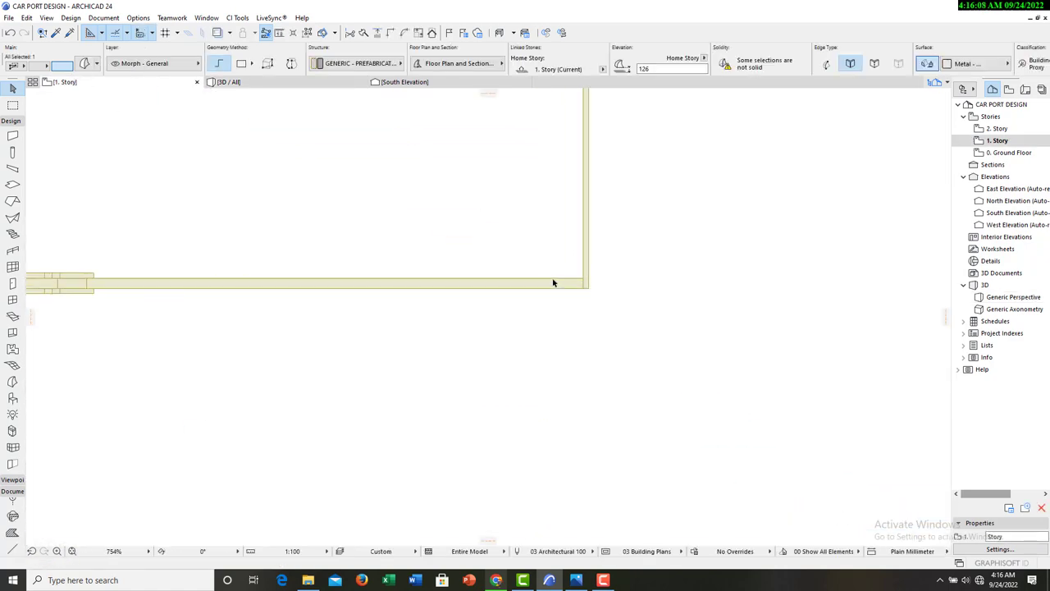
scroll(553, 283, up, 3)
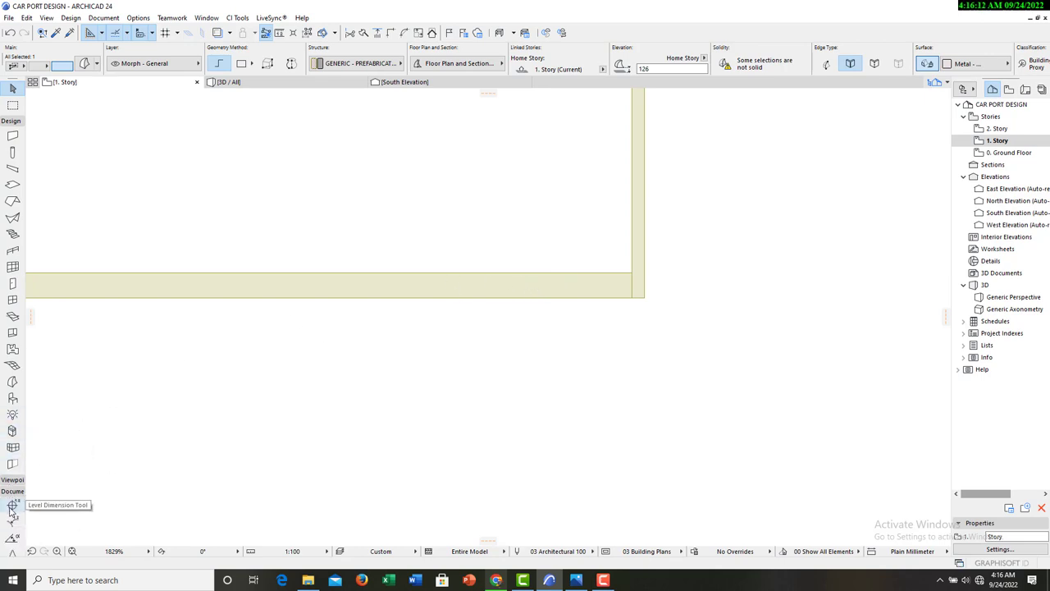
click(11, 506)
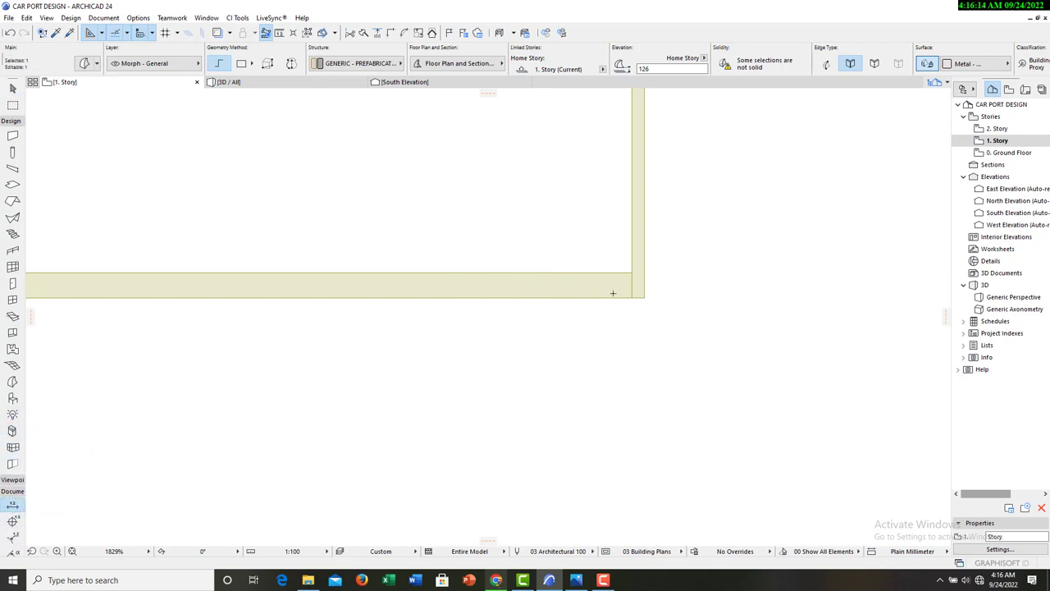
scroll(623, 448, down, 3)
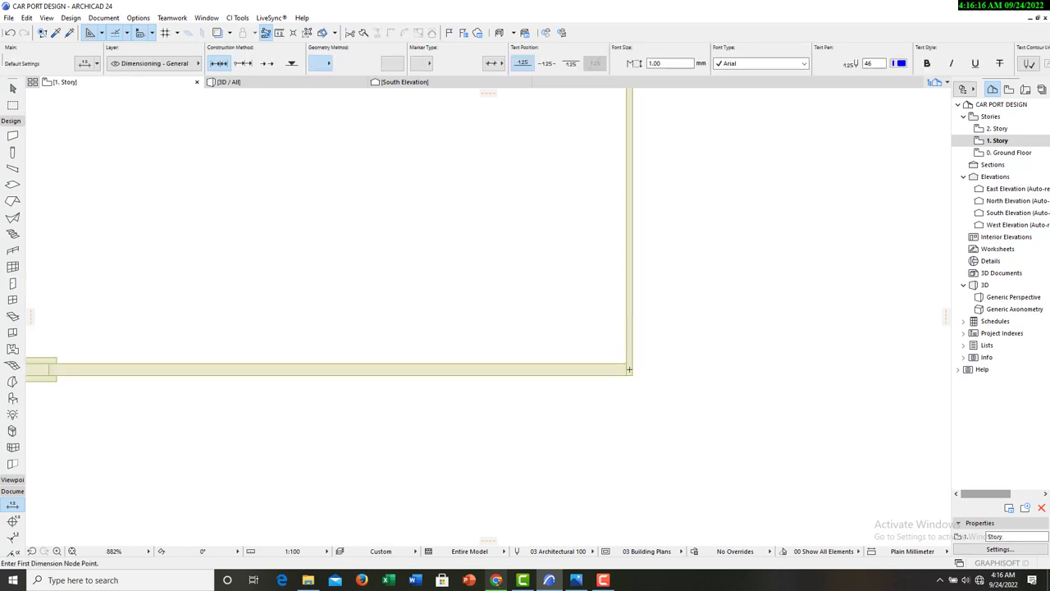
scroll(626, 373, up, 6)
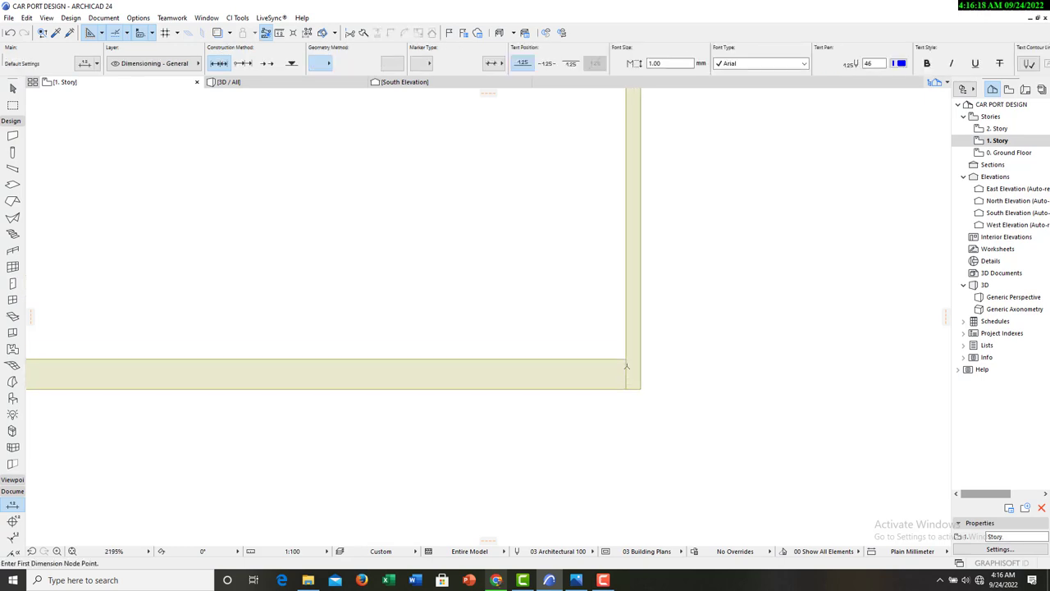
Dimension the edge beam's length in plan between the inner corners of the first and last frames.
click(625, 350)
scroll(625, 352, down, 10)
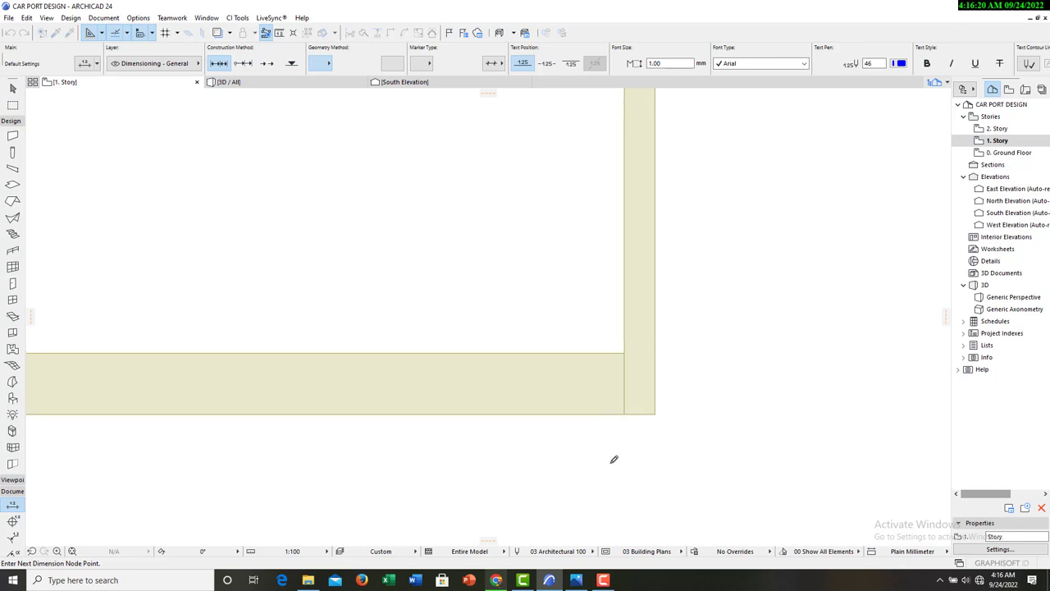
scroll(628, 373, down, 3)
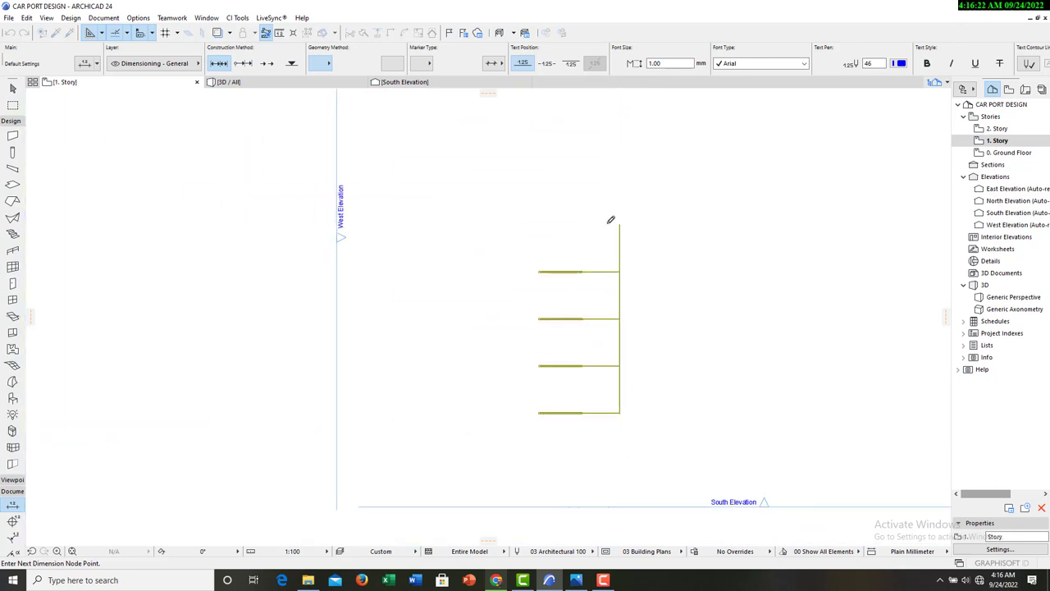
scroll(620, 217, up, 6)
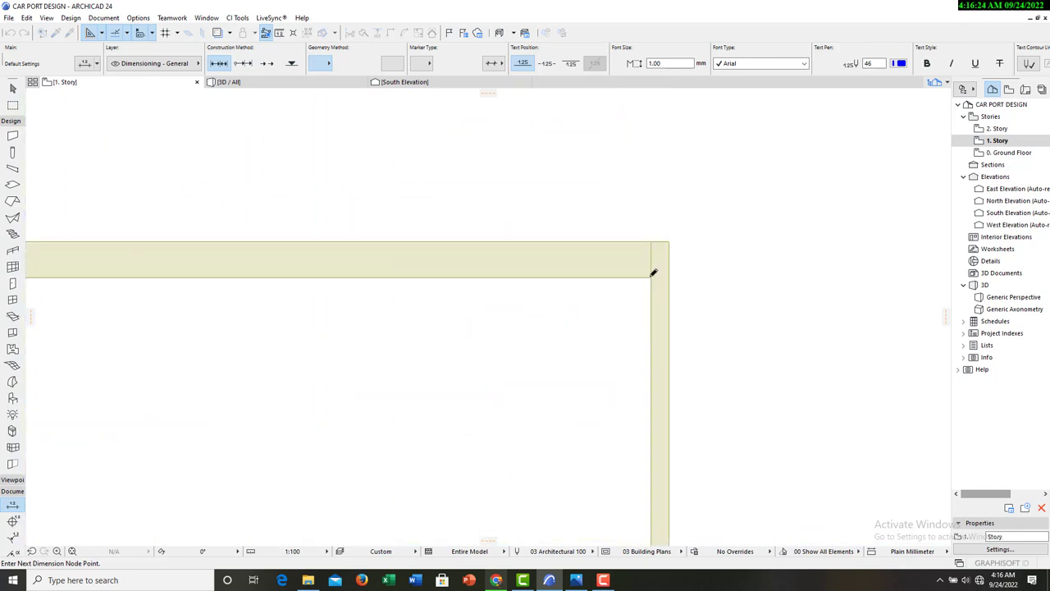
scroll(646, 204, down, 5)
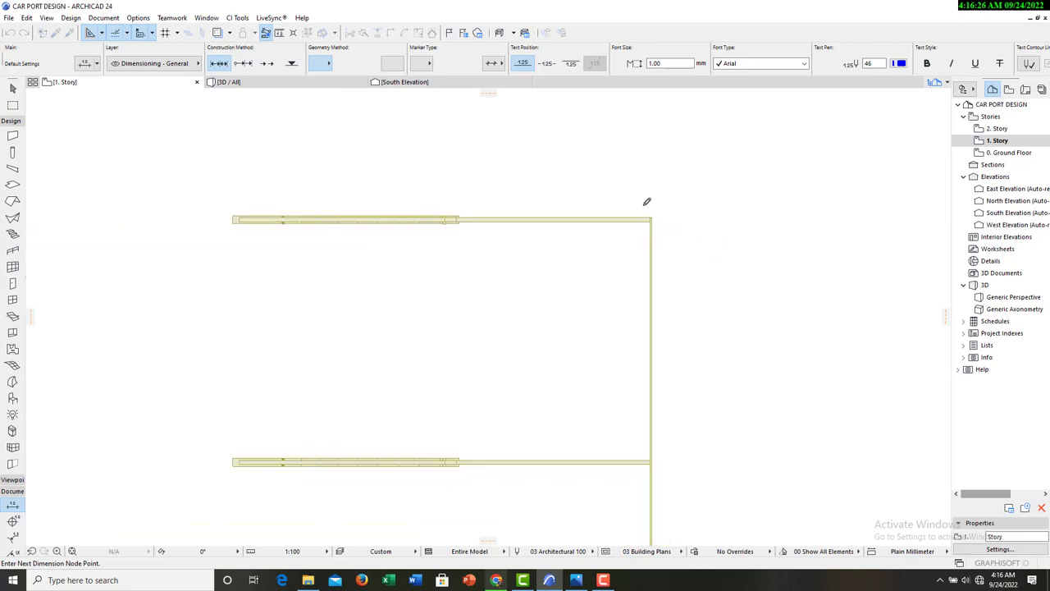
scroll(650, 222, down, 2)
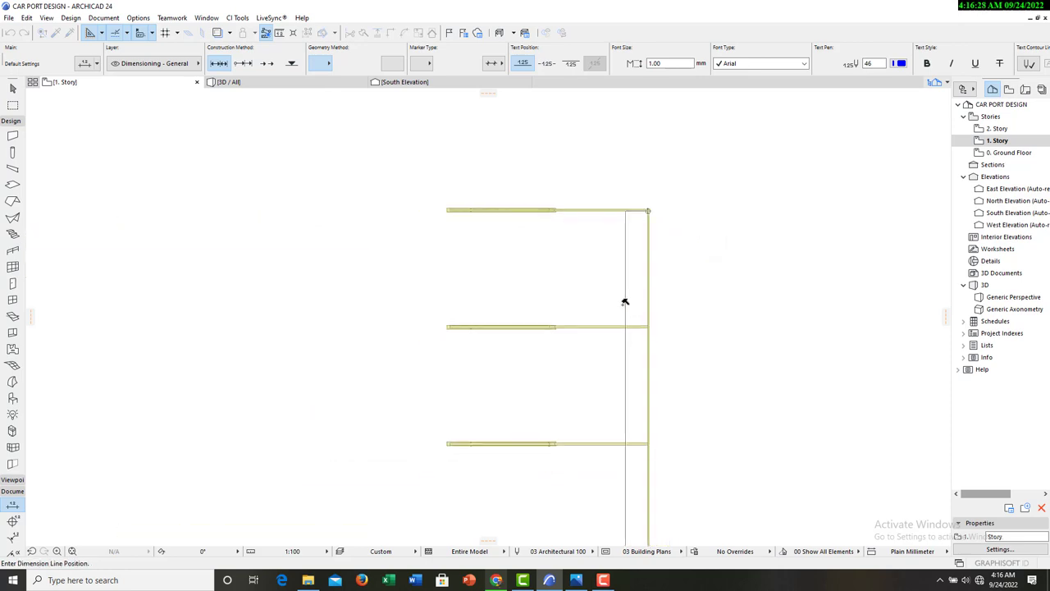
double_click(628, 300)
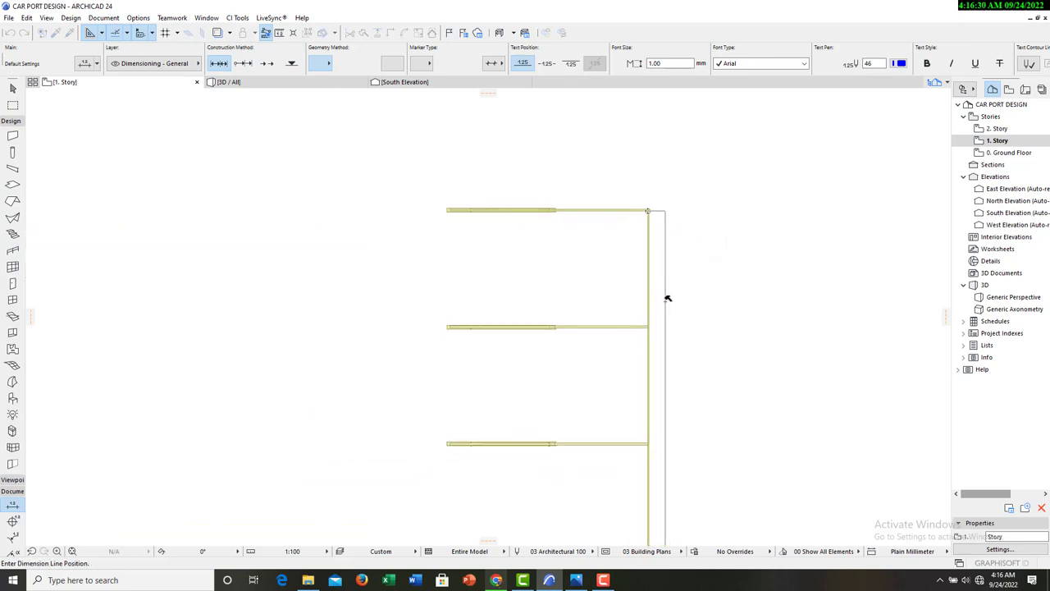
click(632, 300)
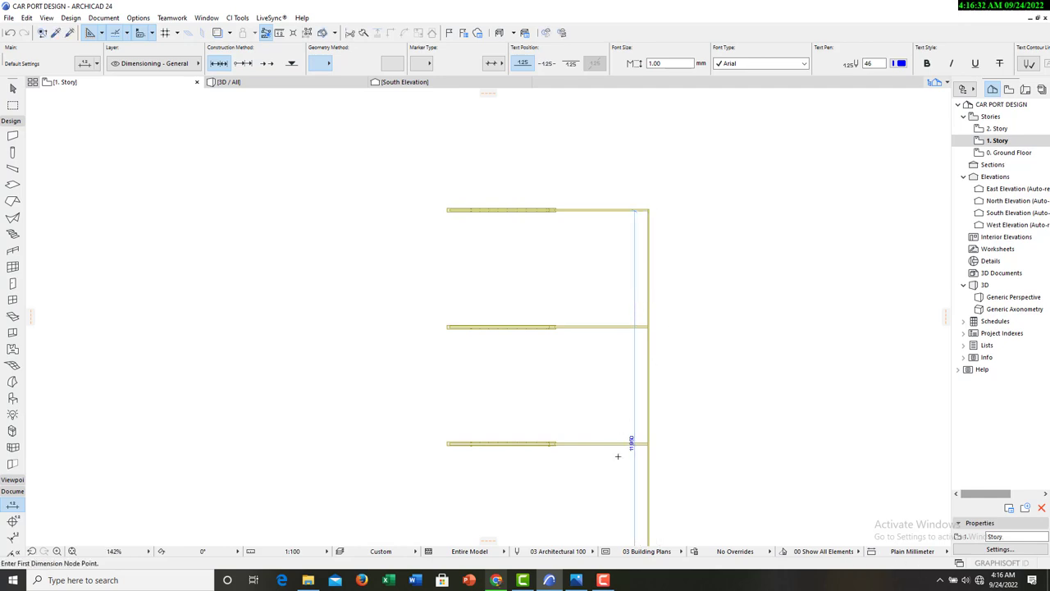
scroll(648, 449, up, 4)
scroll(655, 439, up, 1)
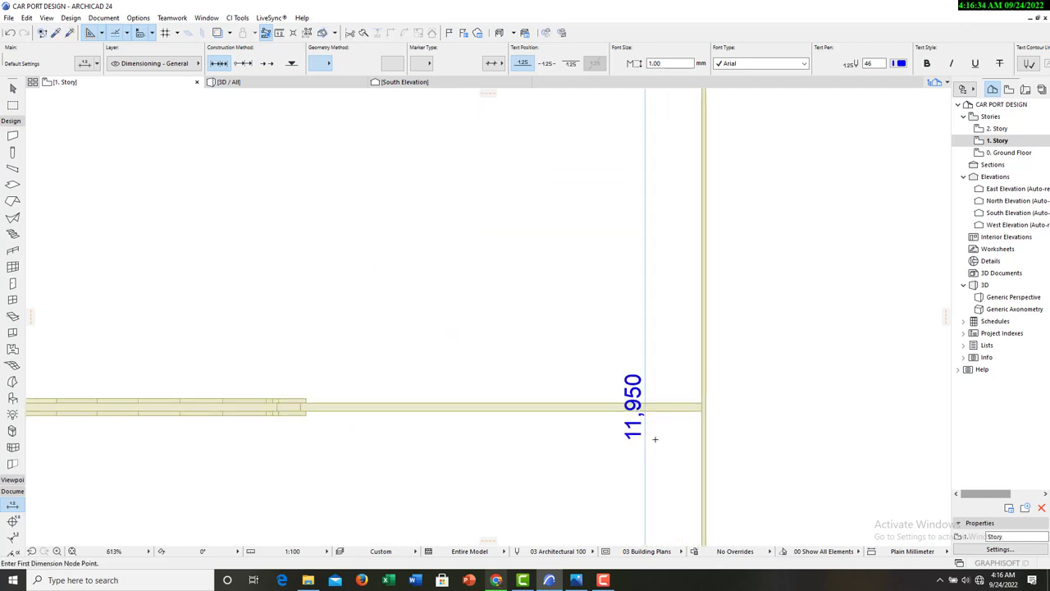
Delete the dimension line placed alongside the edge beam.
key(Escape)
click(645, 323)
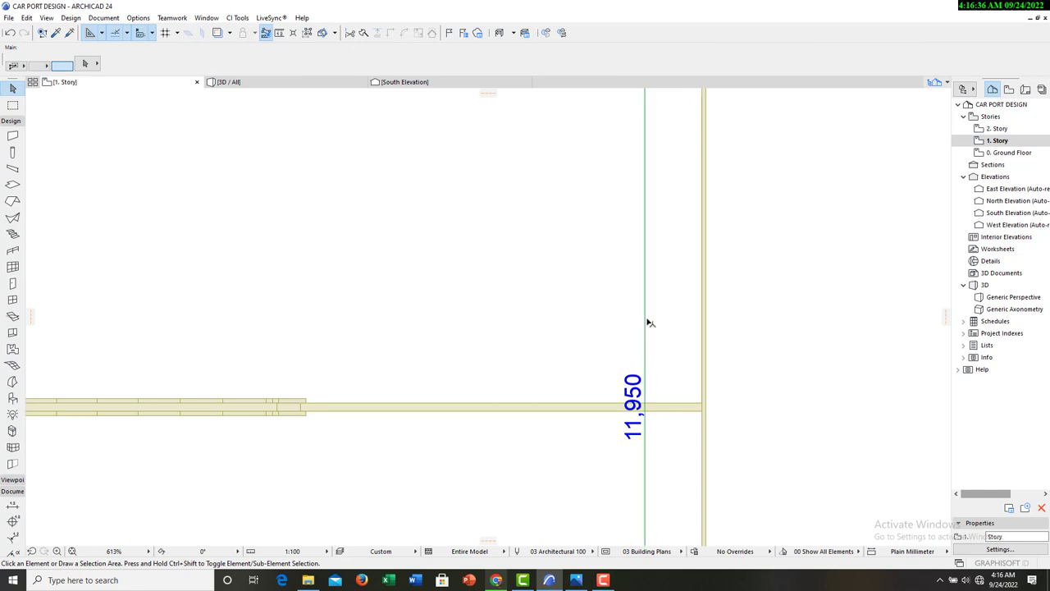
scroll(705, 376, down, 8)
key(Escape)
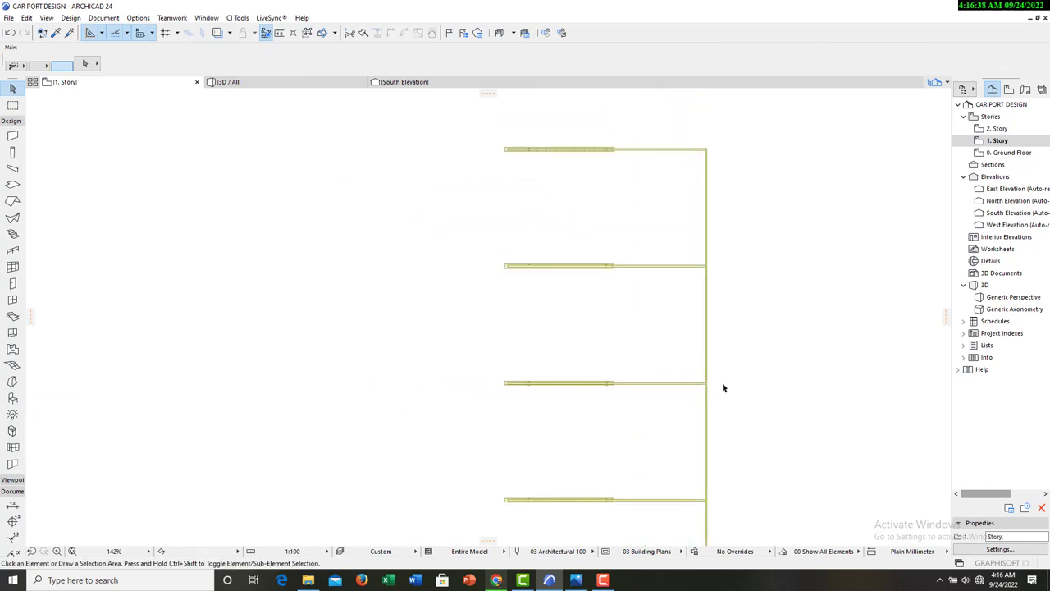
In the 3D view, select the nine square purlin profiles and extrude the nearest one by the measured edge-beam length.
click(402, 84)
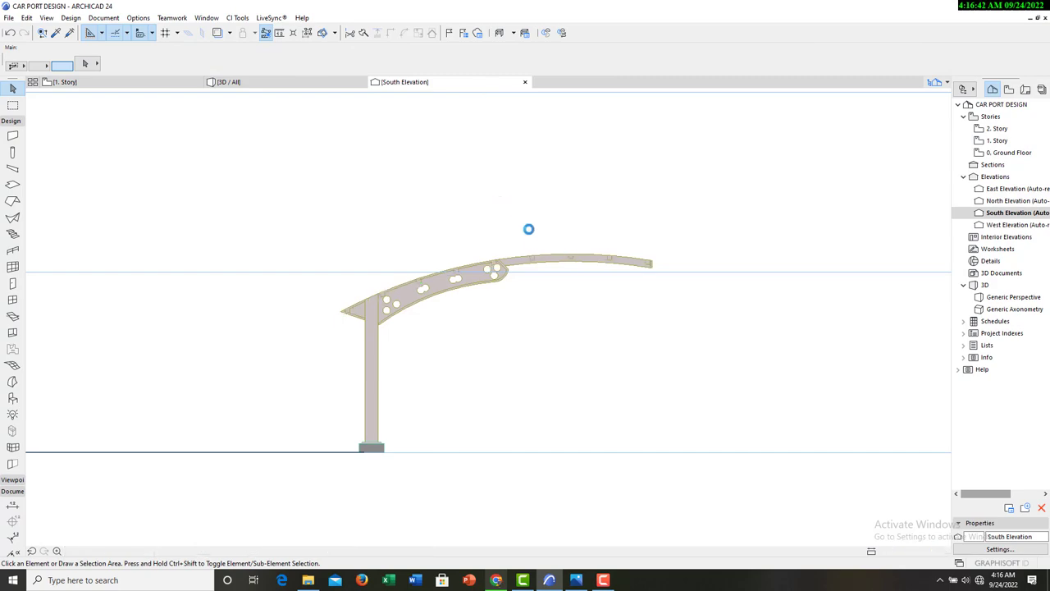
click(250, 82)
scroll(427, 259, down, 5)
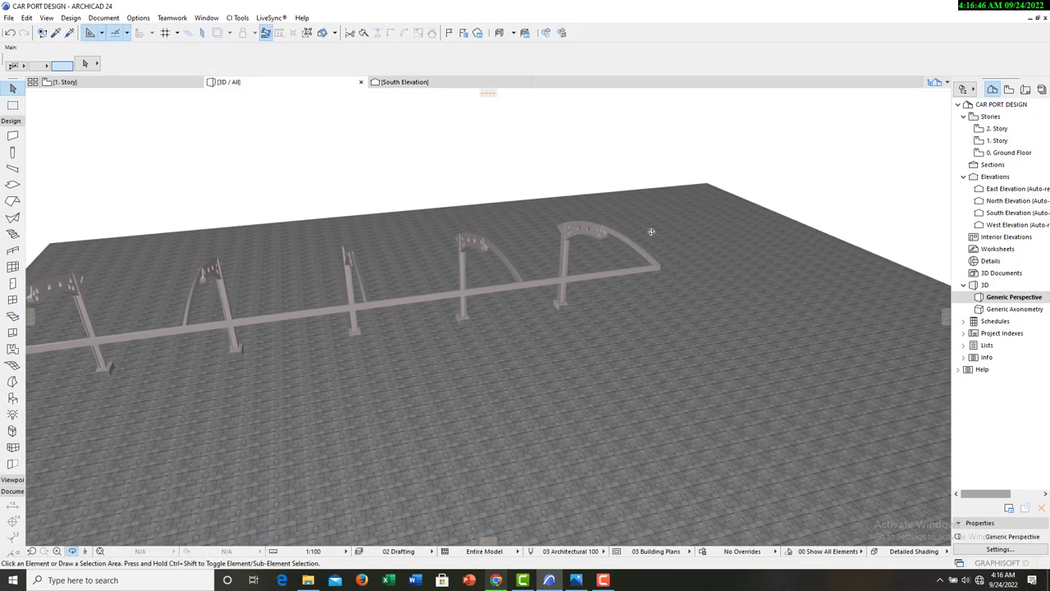
shift+middle_drag(487, 315, 519, 280)
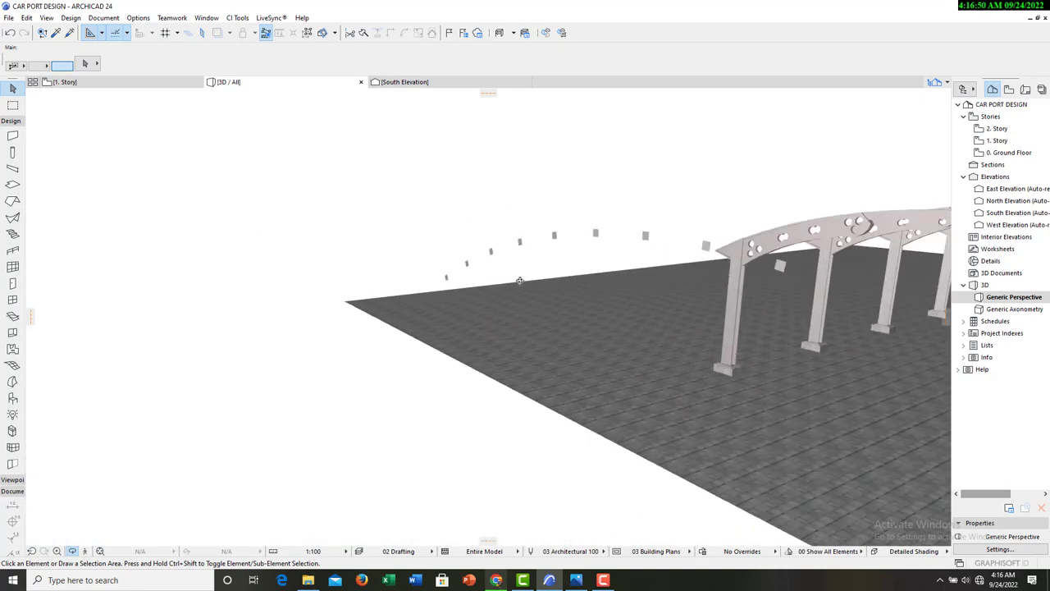
shift+middle_drag(424, 296, 447, 280)
click(467, 265)
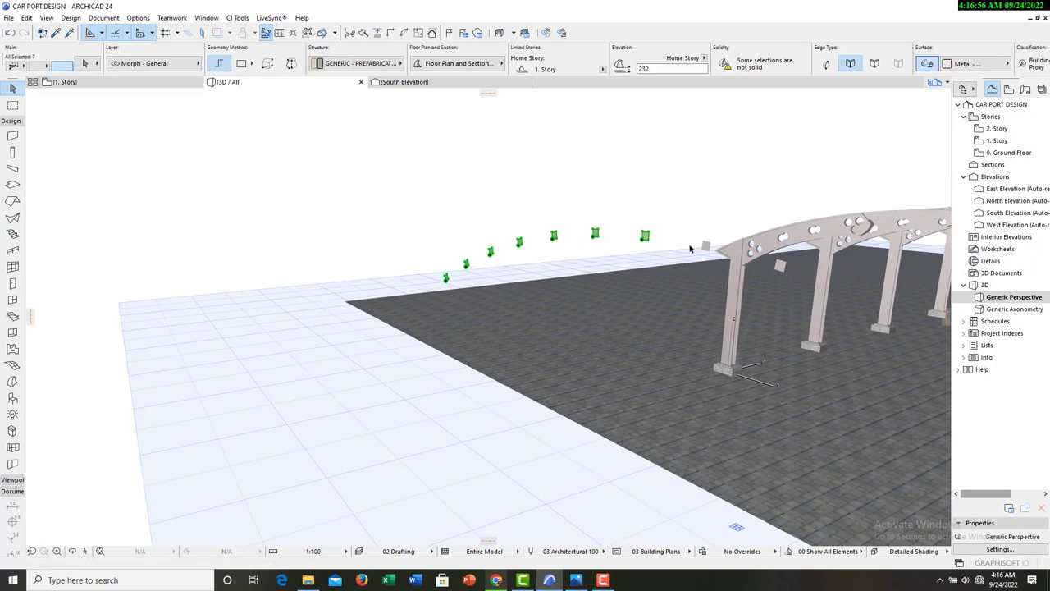
mouse_move(661, 283)
shift+middle_down()
mouse_move(564, 270)
mouse_move(665, 292)
mouse_move(600, 312)
mouse_move(633, 304)
mouse_move(652, 283)
shift+middle_up()
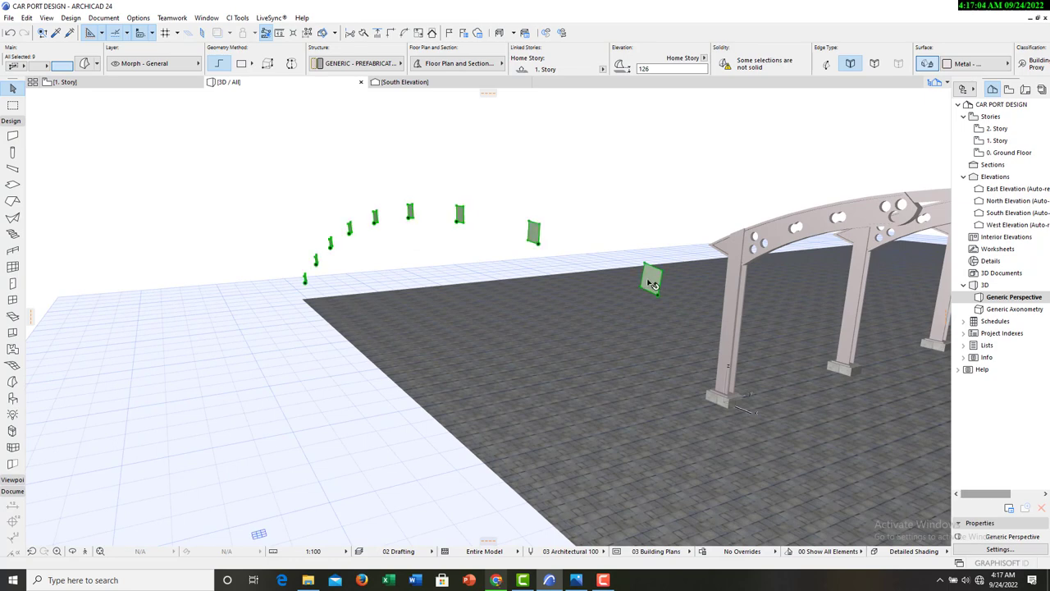
click(651, 283)
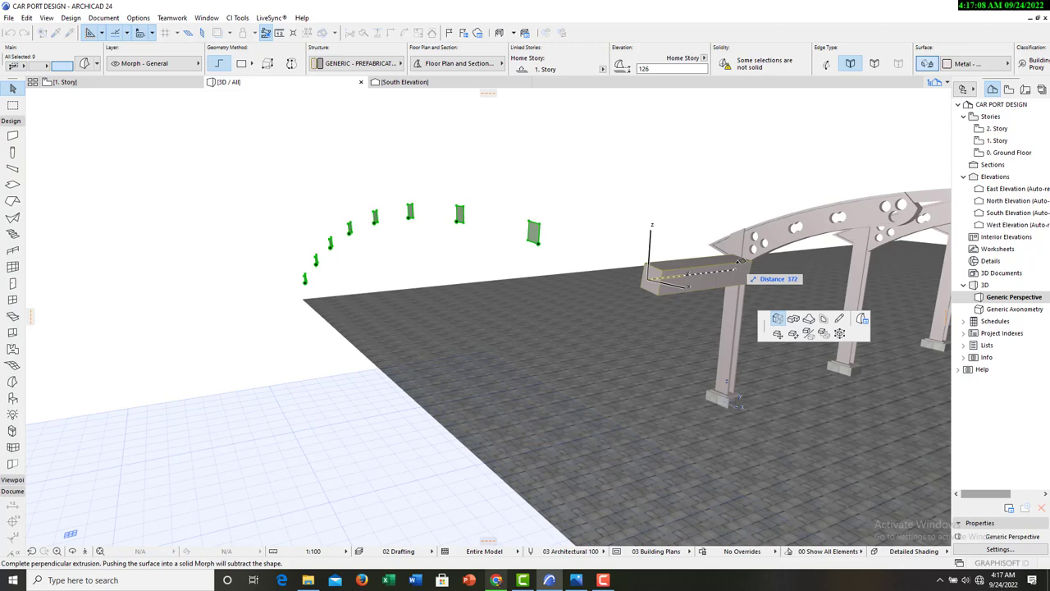
text(1)
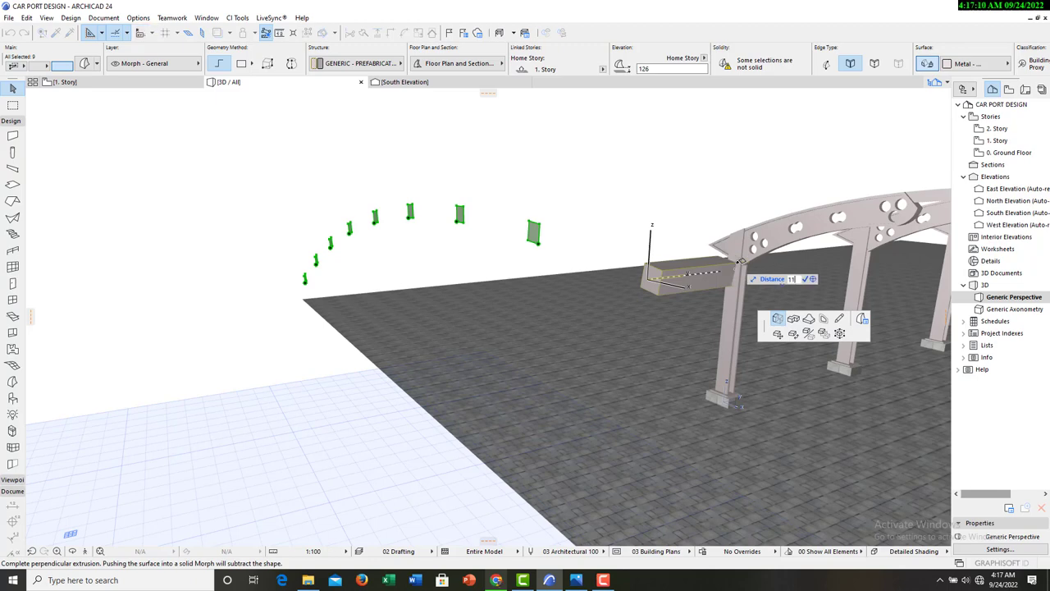
text(1990)
key(Return)
shift+middle_drag(539, 230, 532, 239)
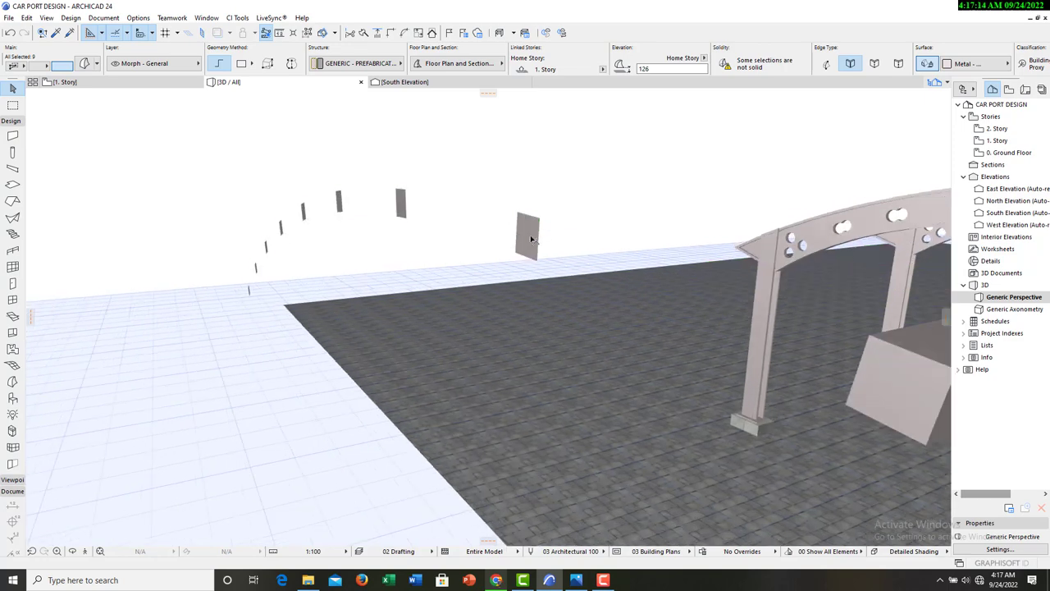
click(529, 237)
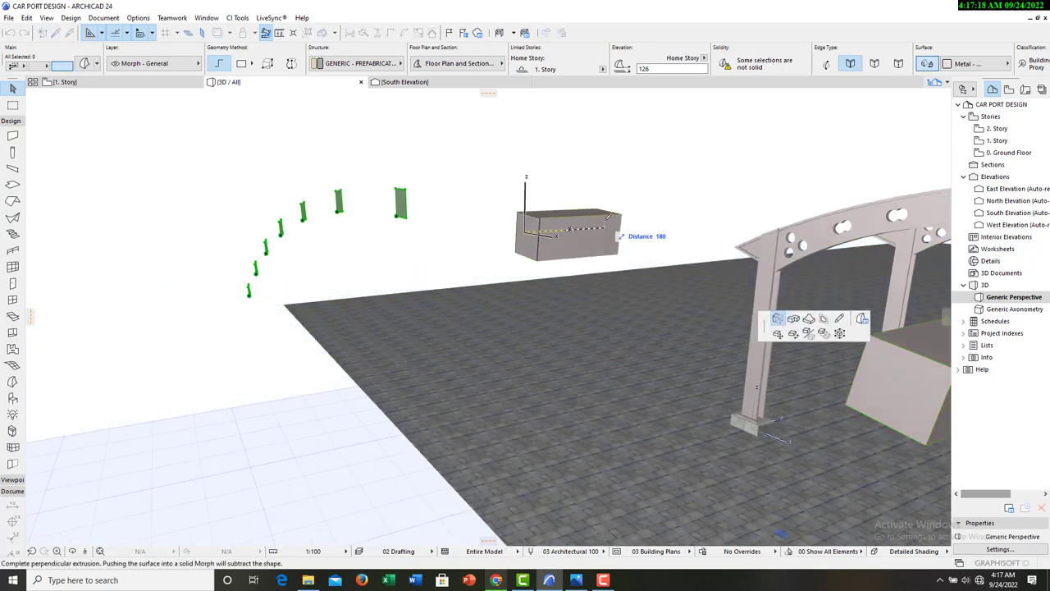
key(Escape)
key(Escape)
Select only the second-nearest square purlin profile and extrude it by the same measured edge-beam length.
click(529, 239)
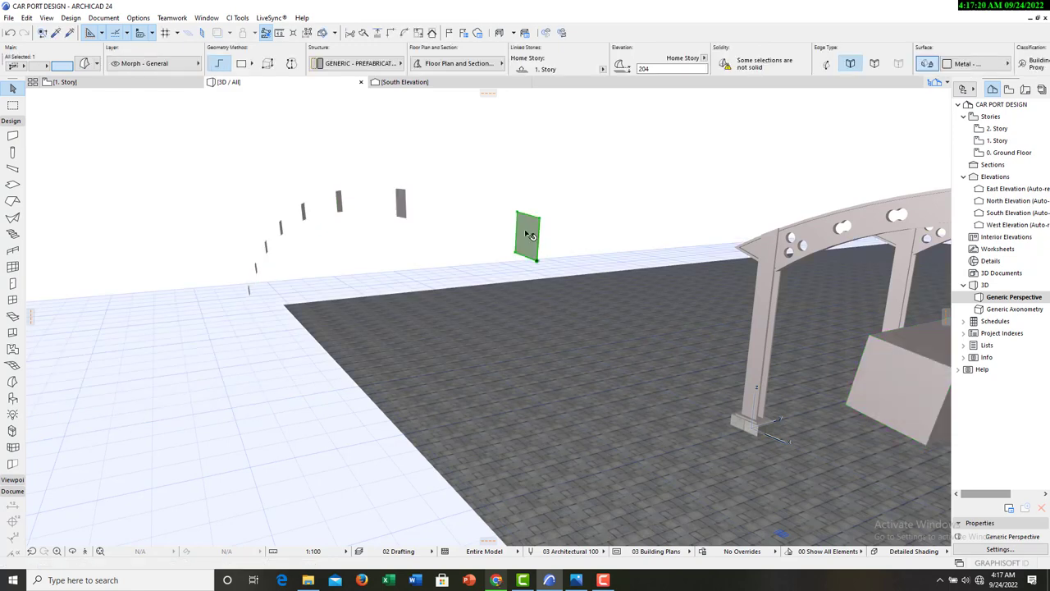
click(529, 240)
text(11)
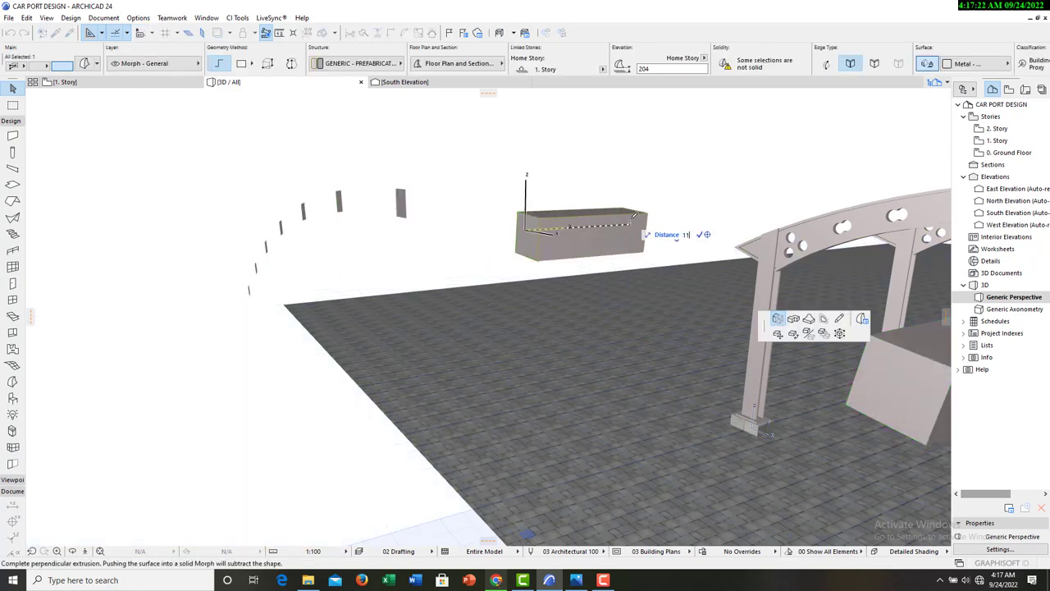
text(99)
key(Return)
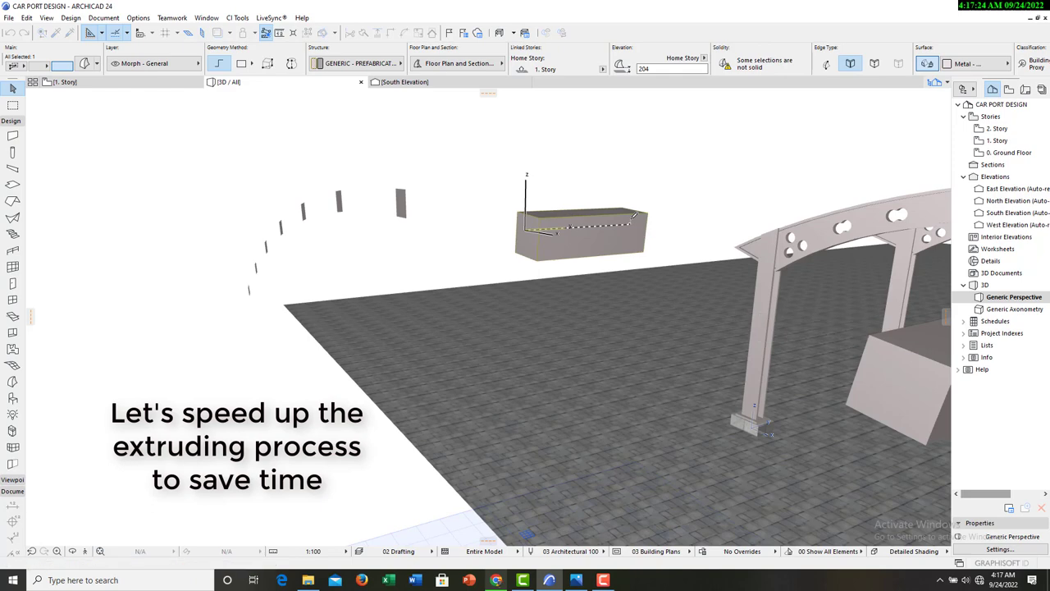
Extrude each remaining square purlin profile along the arc by the same length, one after another.
shift+middle_drag(376, 229, 509, 246)
click(704, 258)
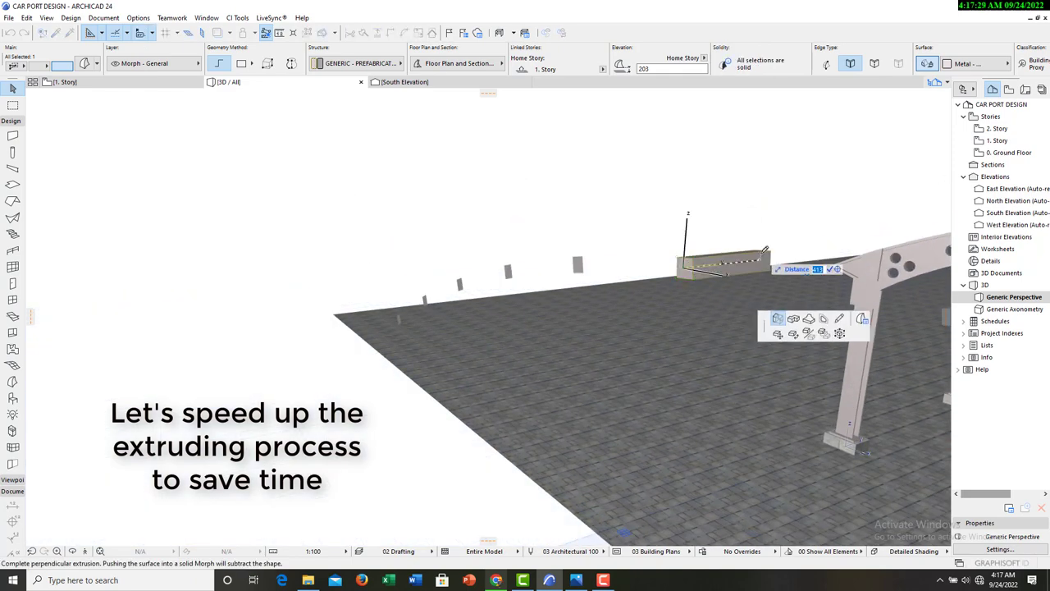
shift+middle_drag(704, 258, 824, 283)
click(649, 249)
click(825, 283)
click(825, 283)
click(727, 237)
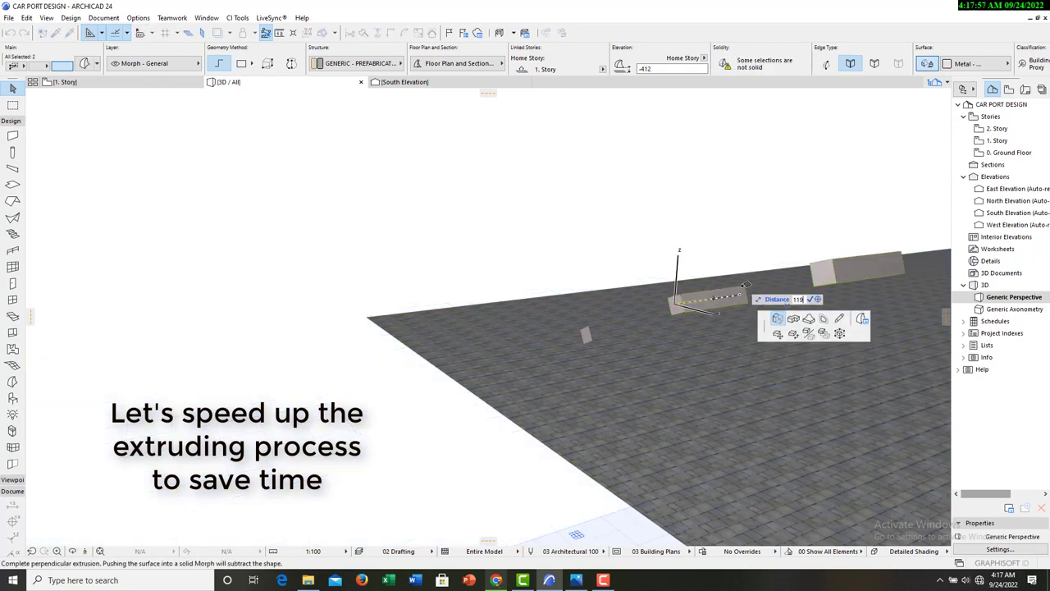
shift+middle_drag(726, 238, 679, 197)
click(628, 320)
click(671, 312)
click(679, 197)
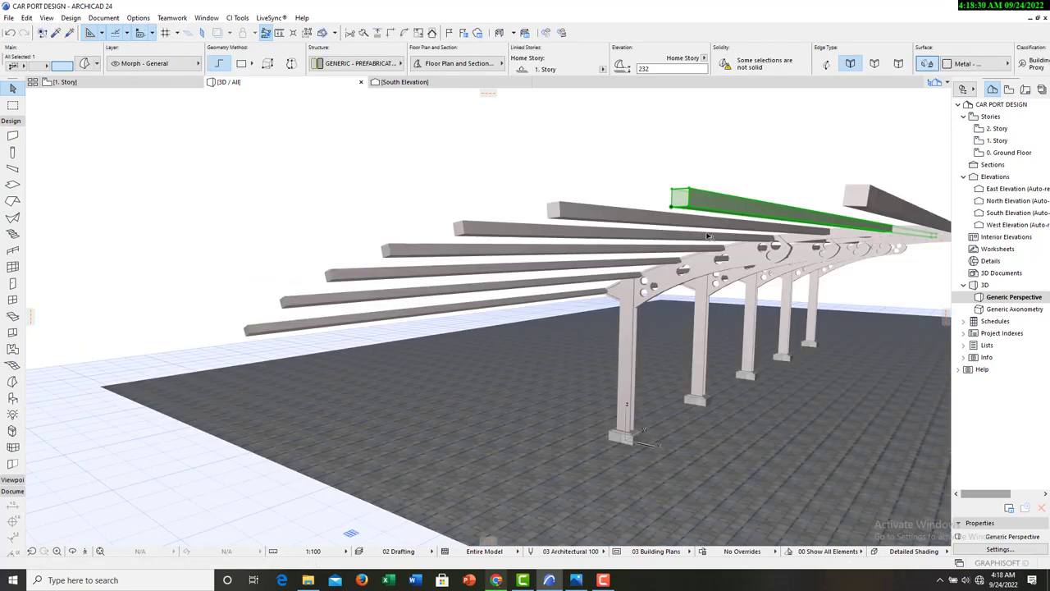
Select all nine extruded purlins and group them.
shift+middle_drag(636, 158, 771, 219)
click(771, 220)
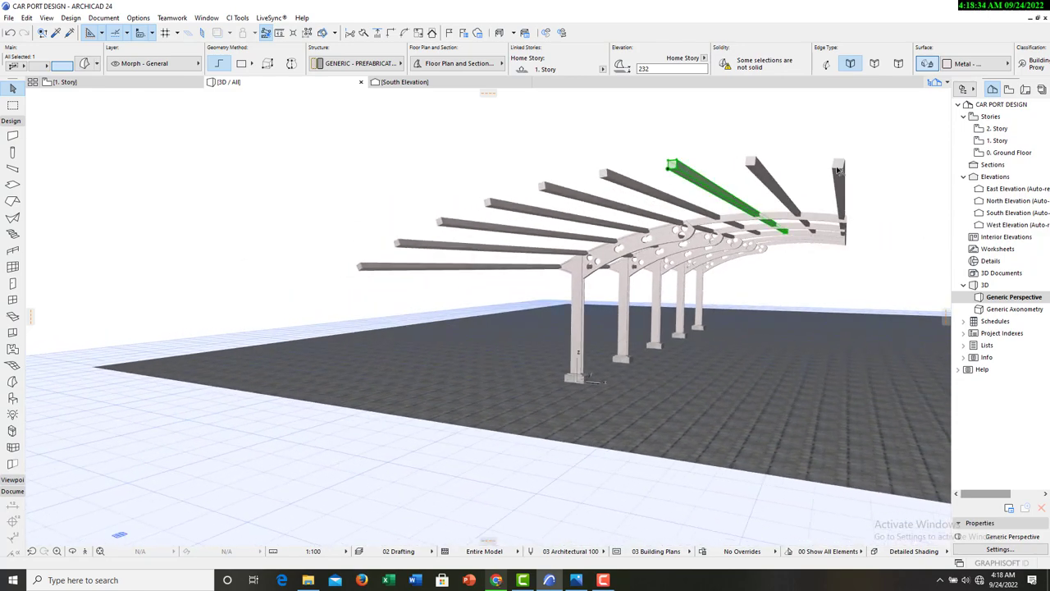
click(837, 169)
shift+click(750, 163)
shift+click(671, 166)
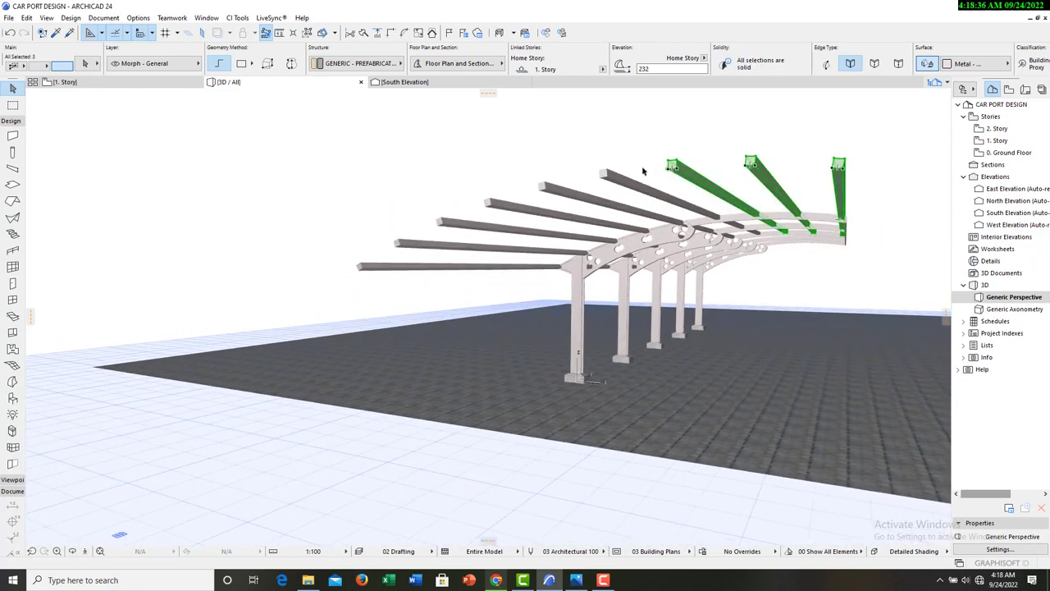
shift+click(607, 174)
shift+click(543, 187)
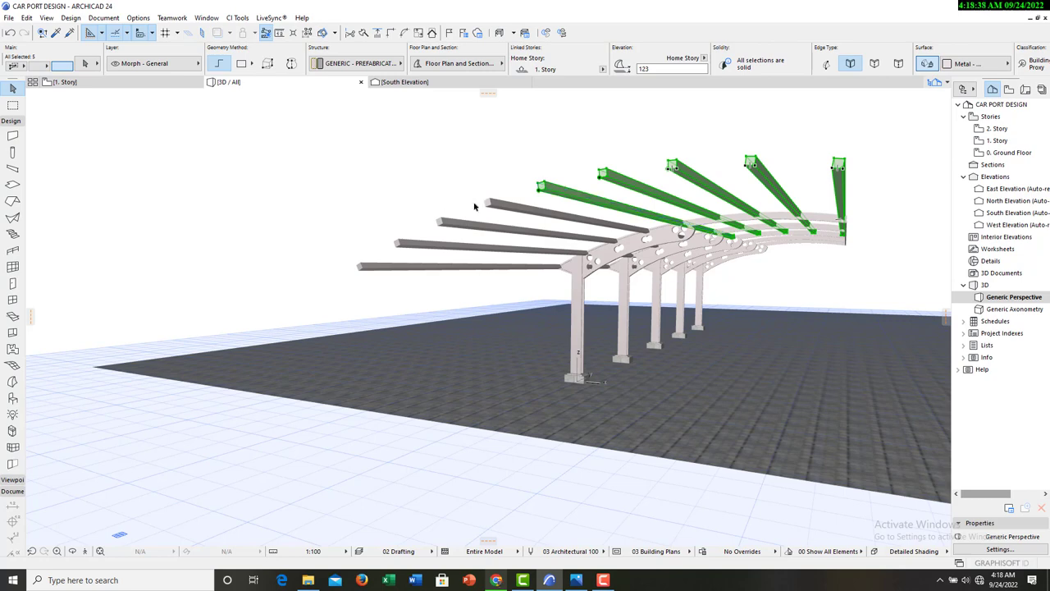
shift+click(489, 204)
shift+click(441, 221)
shift+click(398, 244)
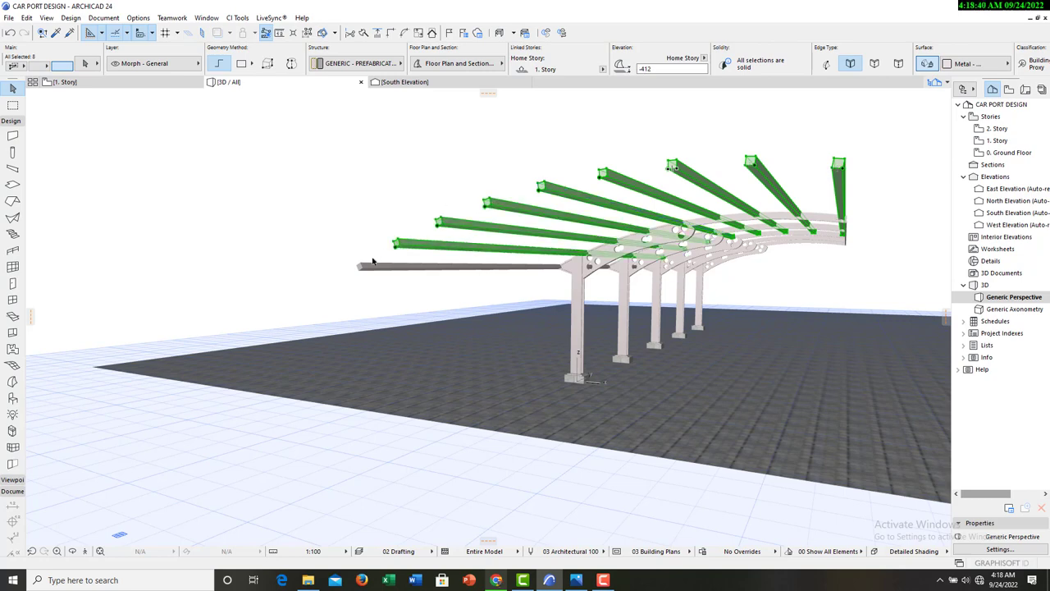
shift+click(363, 266)
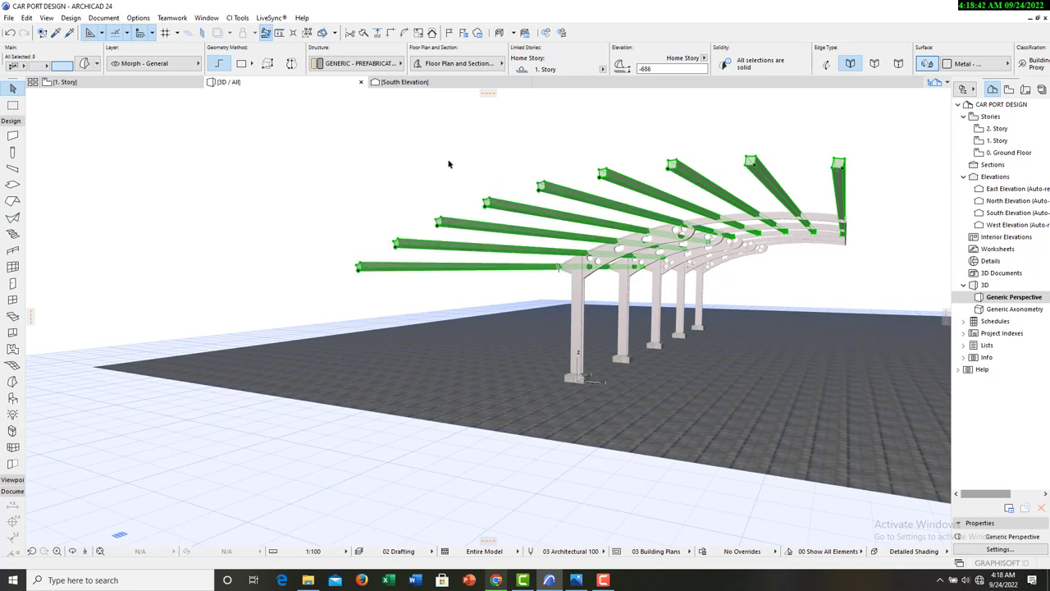
click(26, 18)
mouse_move(95, 205)
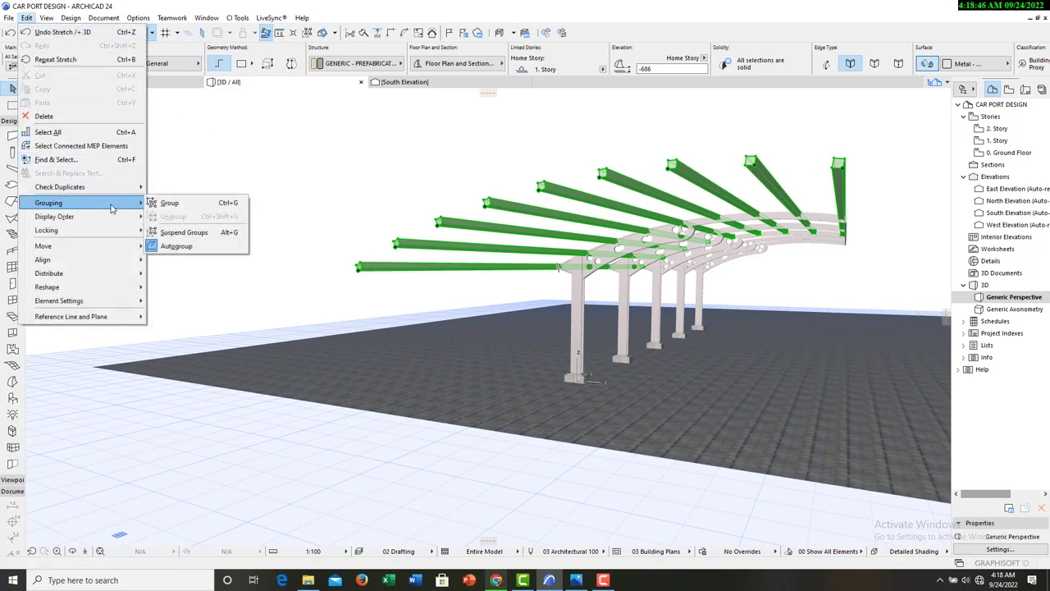
click(210, 205)
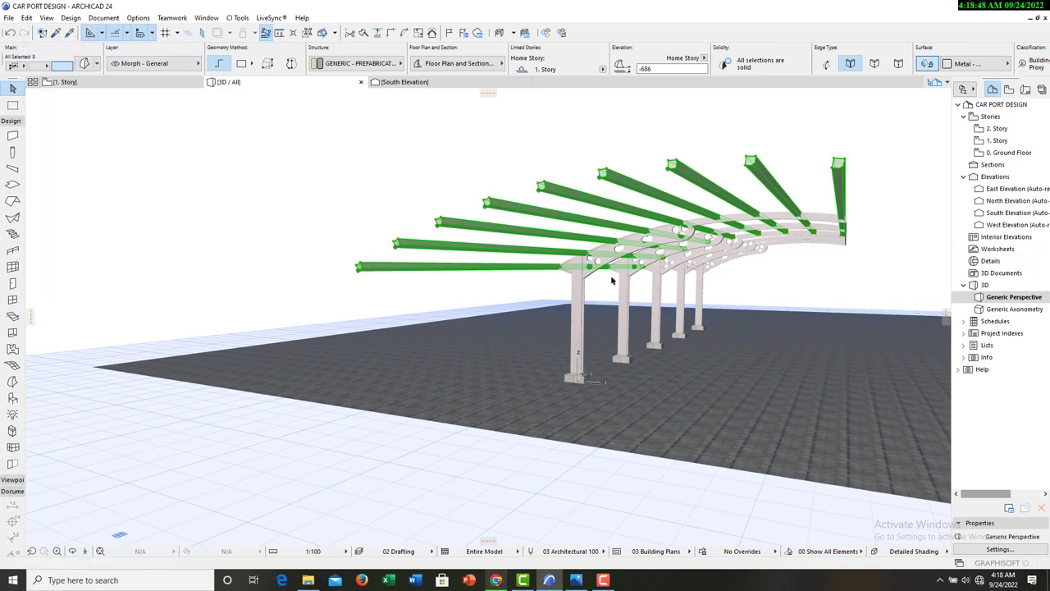
click(448, 167)
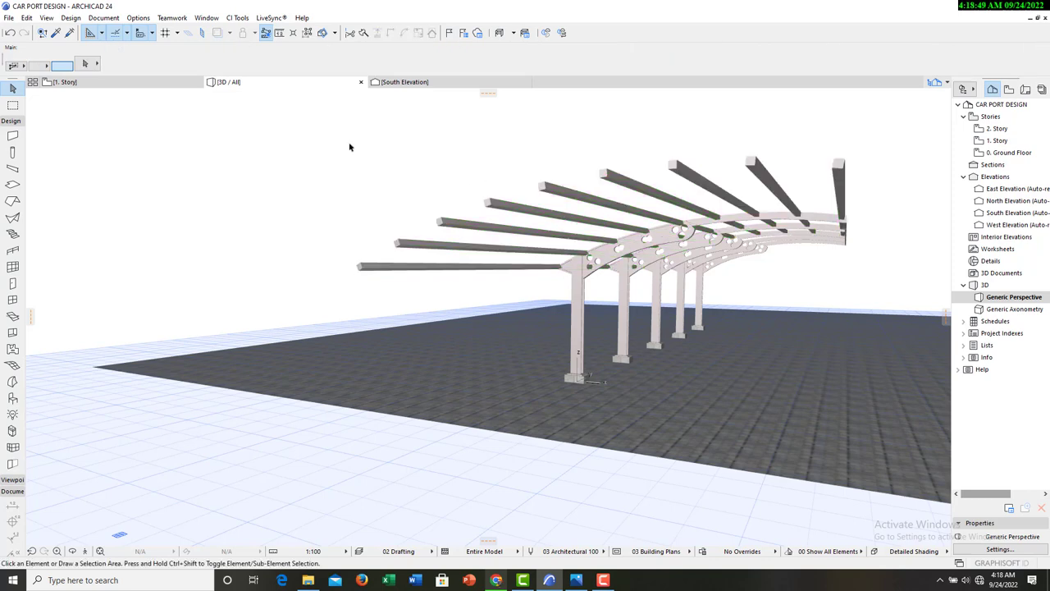
On the 1. Story plan, move the purlin group straight up so its lower end meets the inner edge of the bottom frame.
click(129, 82)
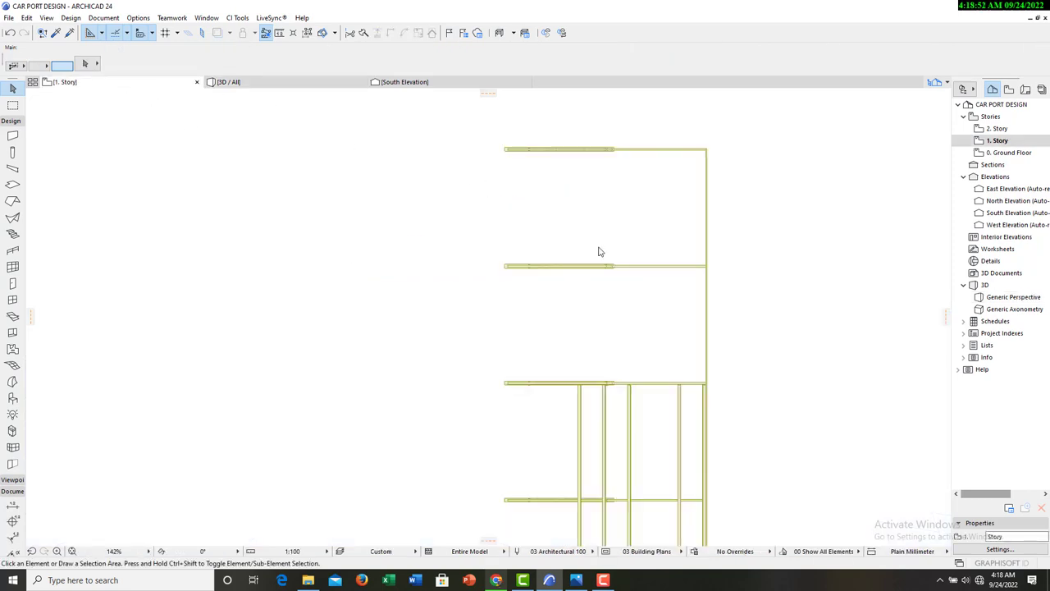
scroll(600, 192, down, 3)
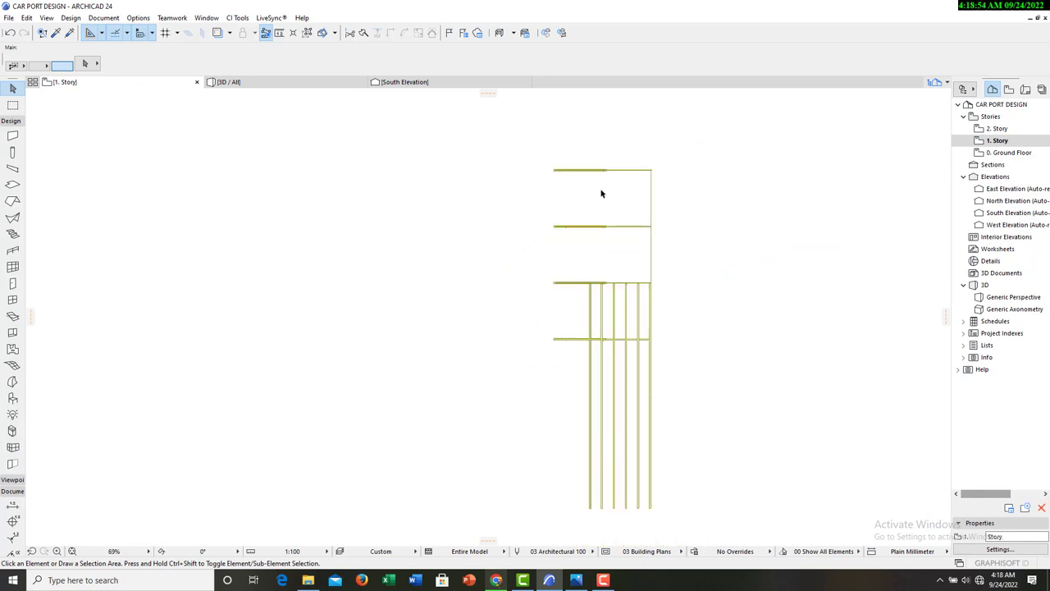
scroll(656, 397, down, 1)
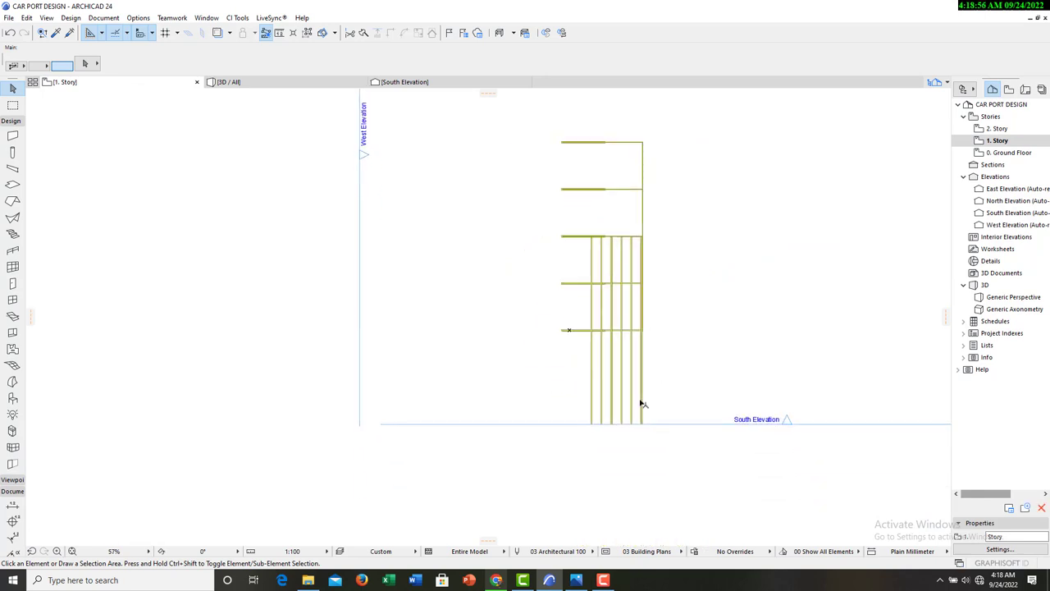
click(641, 404)
scroll(607, 420, up, 4)
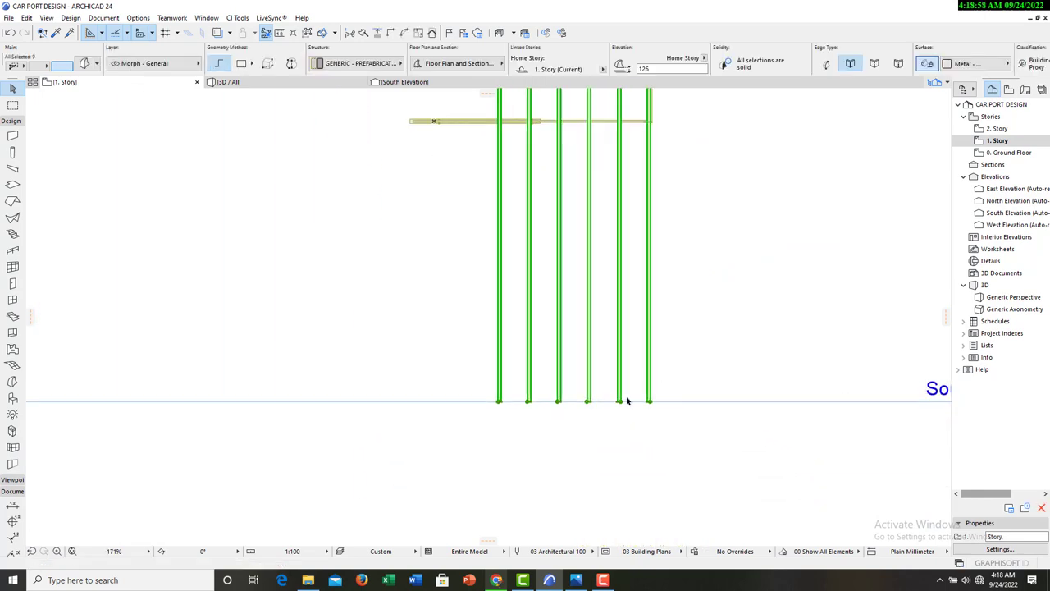
scroll(627, 400, up, 9)
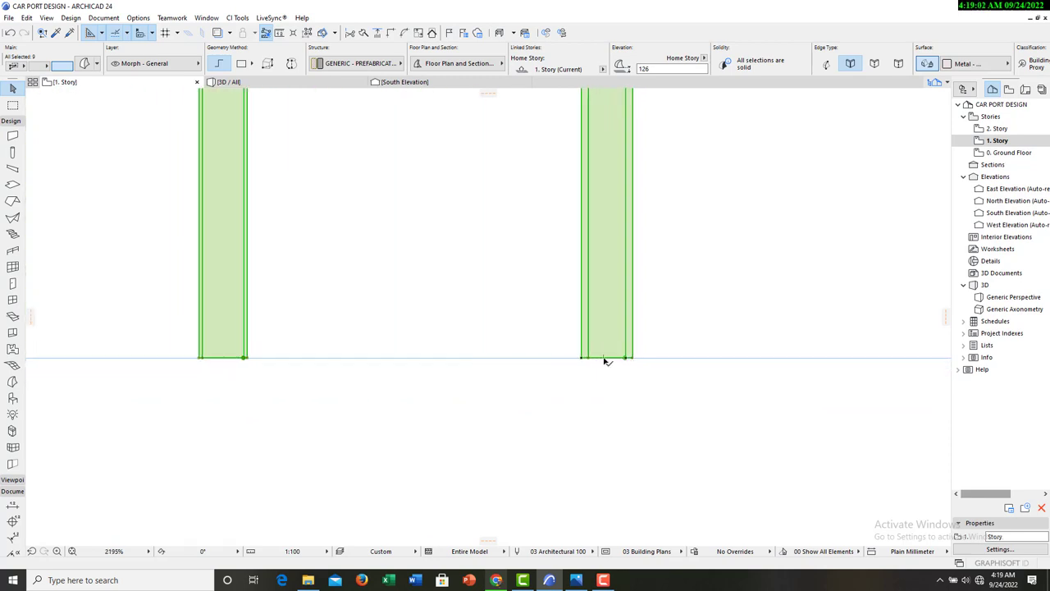
click(605, 360)
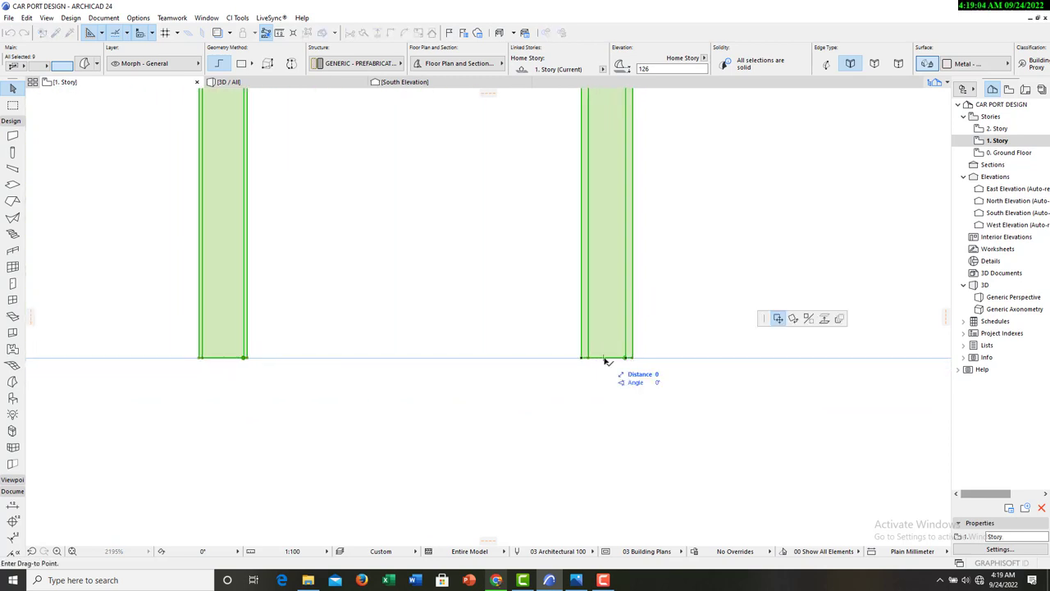
click(777, 319)
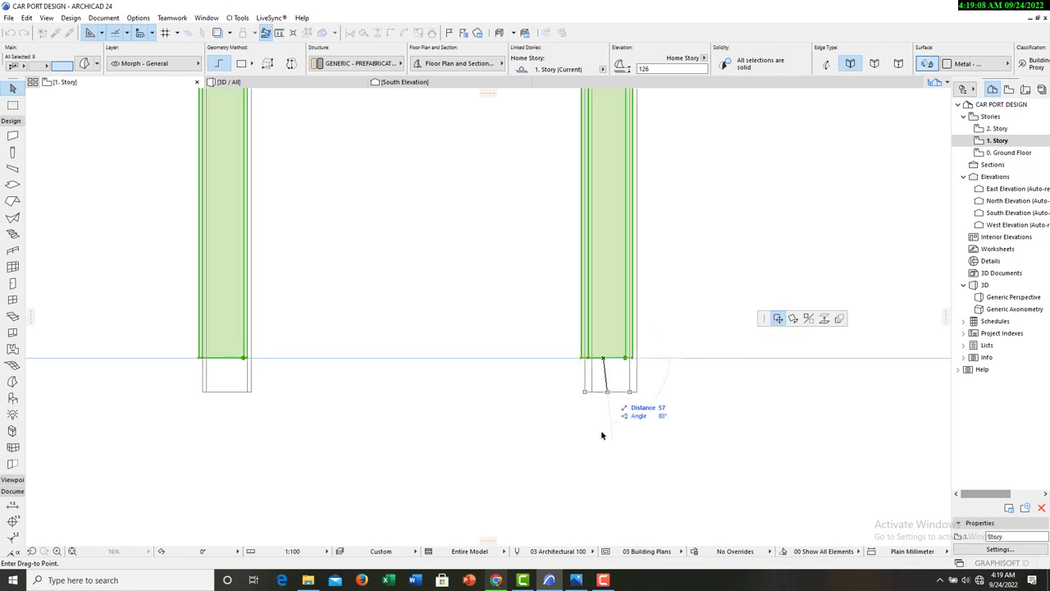
shift+middle_drag(601, 436, 608, 281)
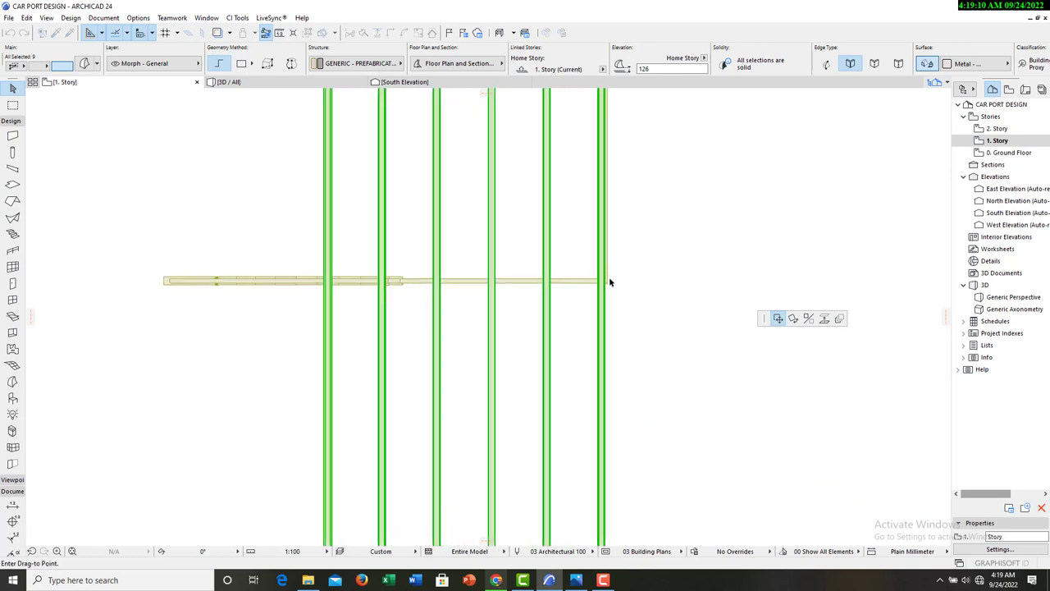
scroll(608, 281, up, 5)
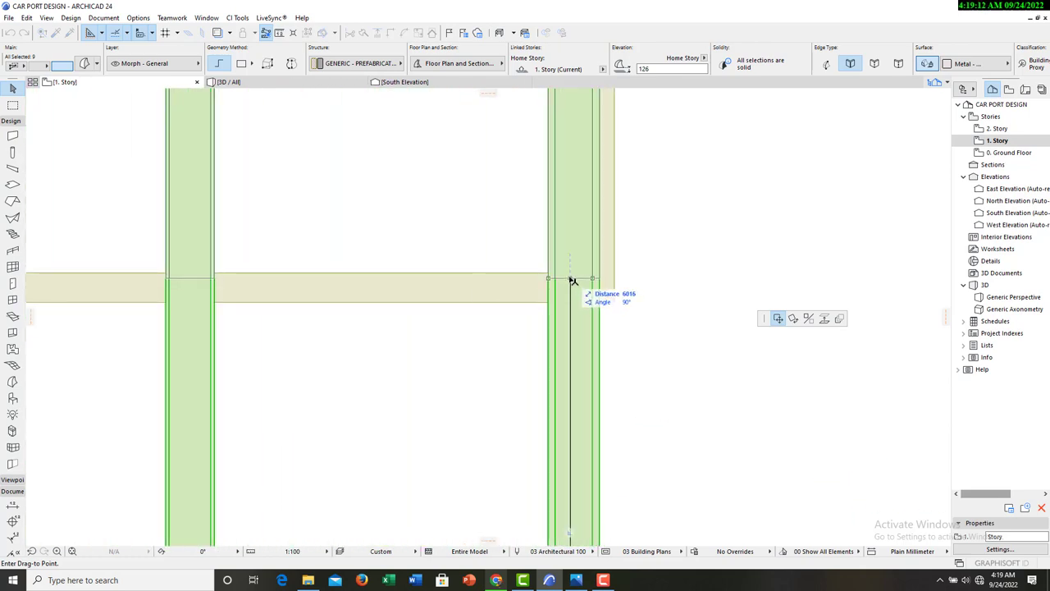
click(572, 280)
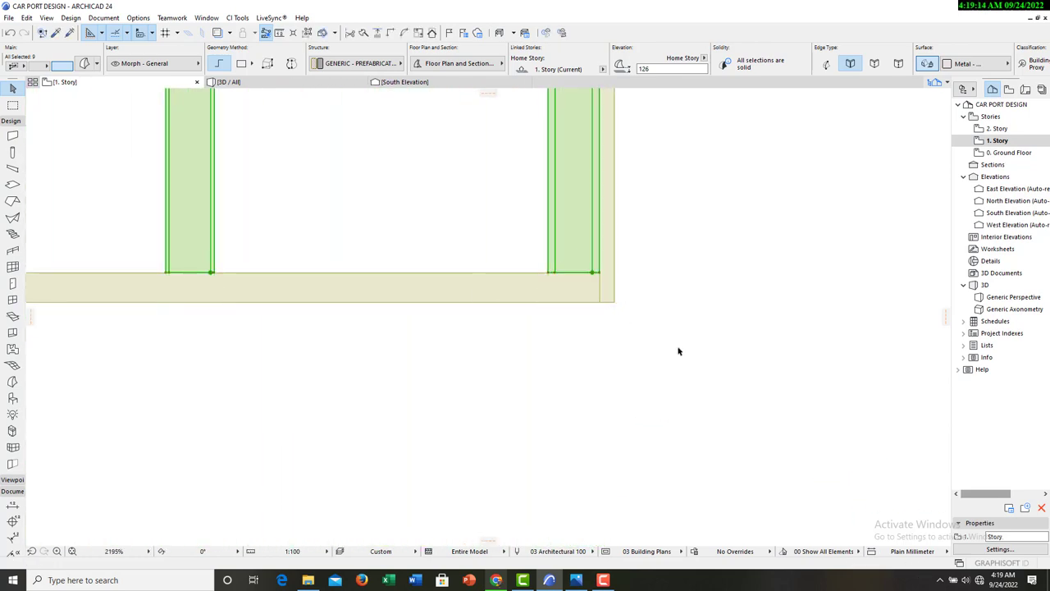
scroll(679, 351, down, 10)
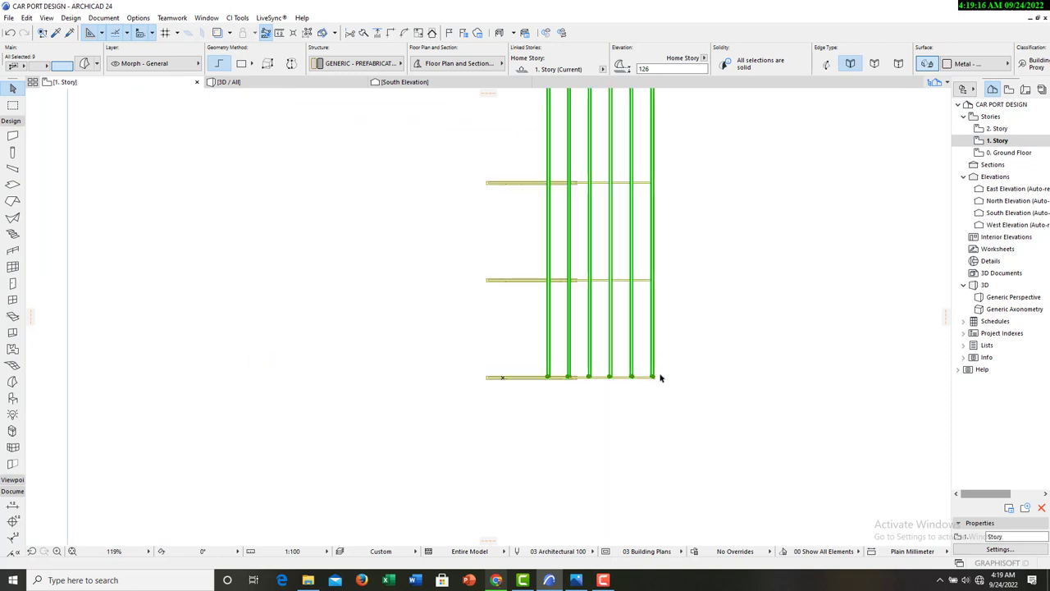
scroll(661, 377, down, 3)
click(714, 328)
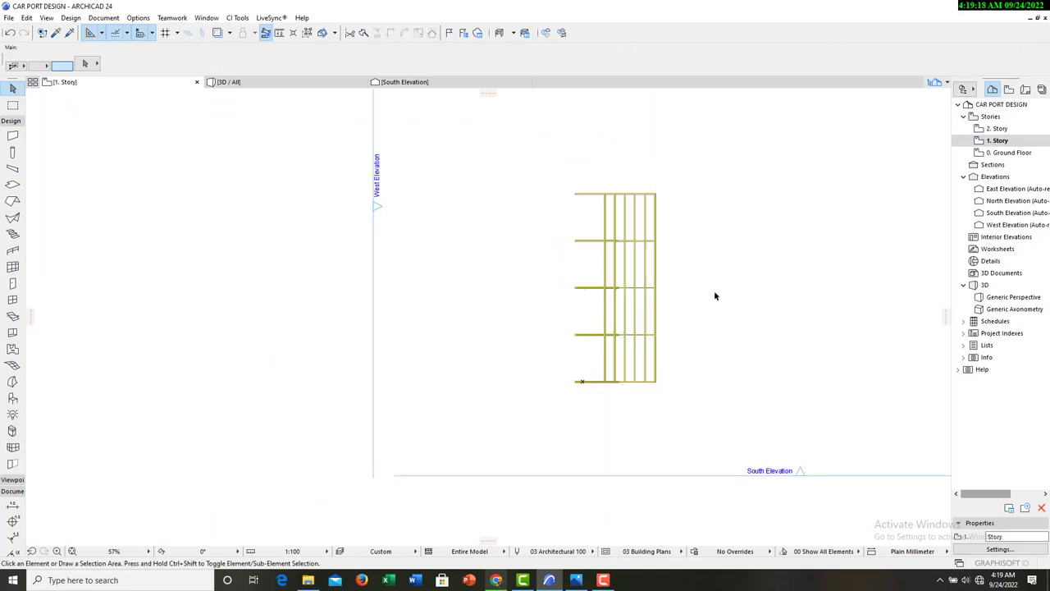
Examine the position of the moved purlins against the curved frames in the 3D view and on the 1. Story plan.
click(265, 82)
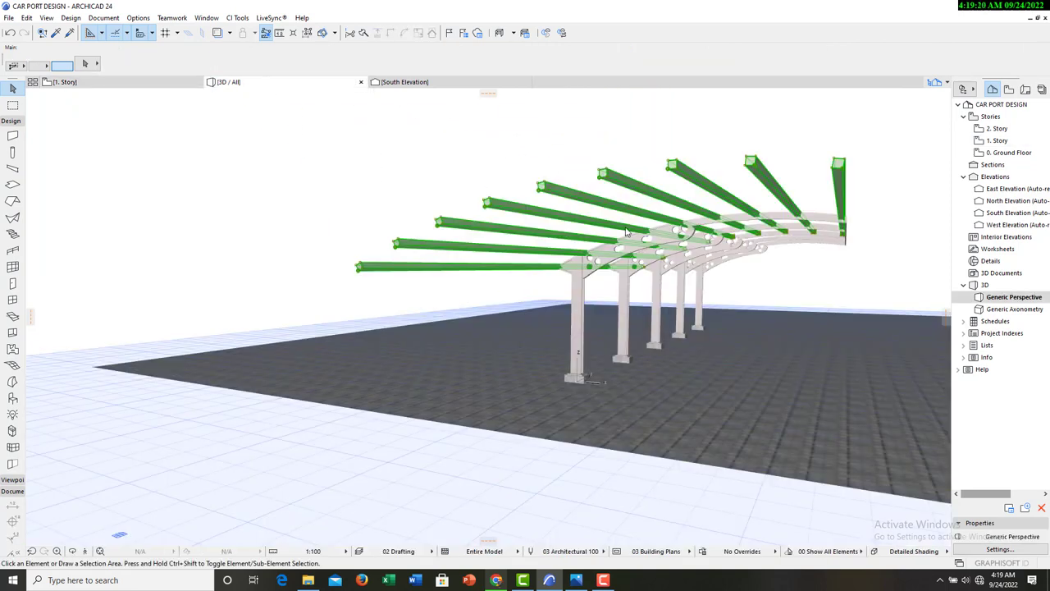
key(Delete)
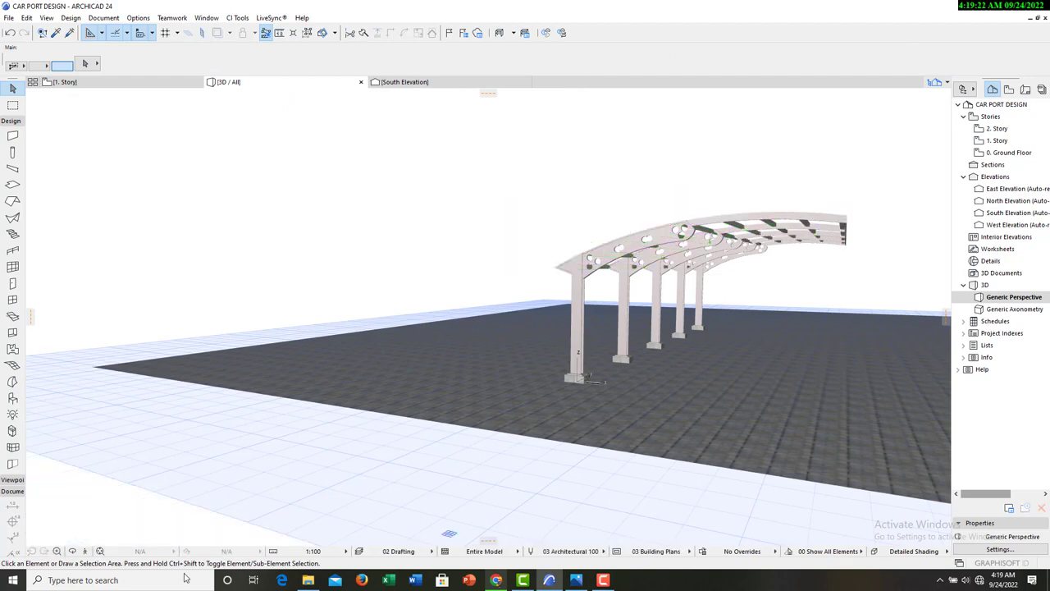
click(73, 550)
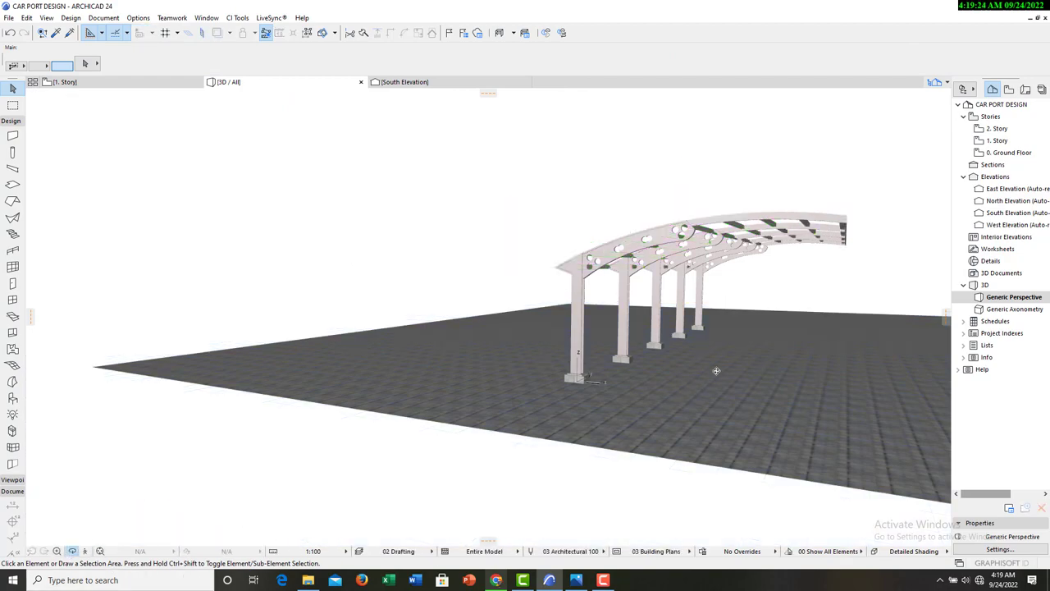
drag(716, 371, 574, 275)
click(94, 83)
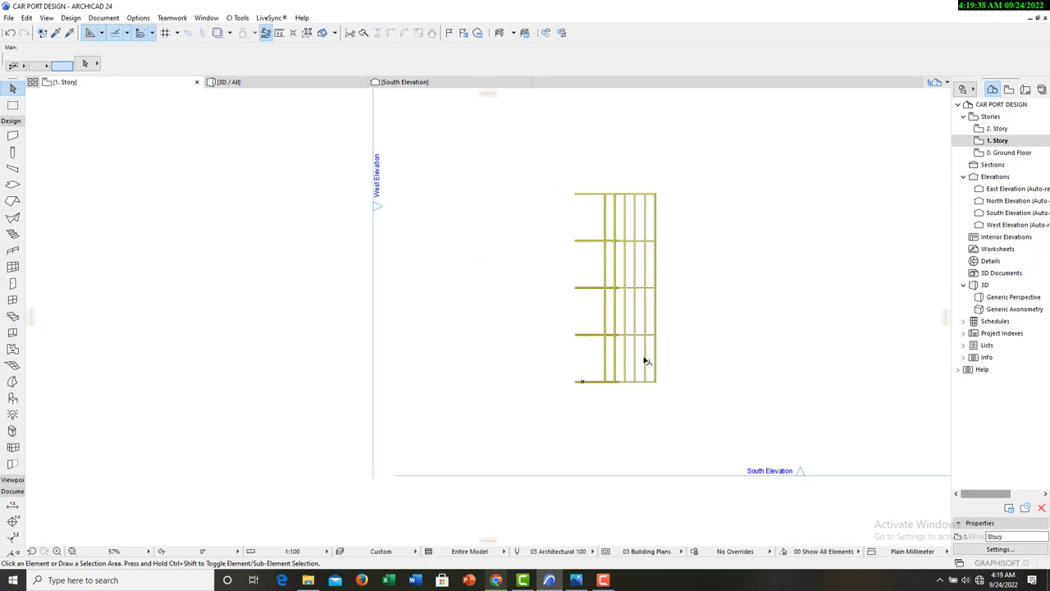
scroll(638, 373, up, 5)
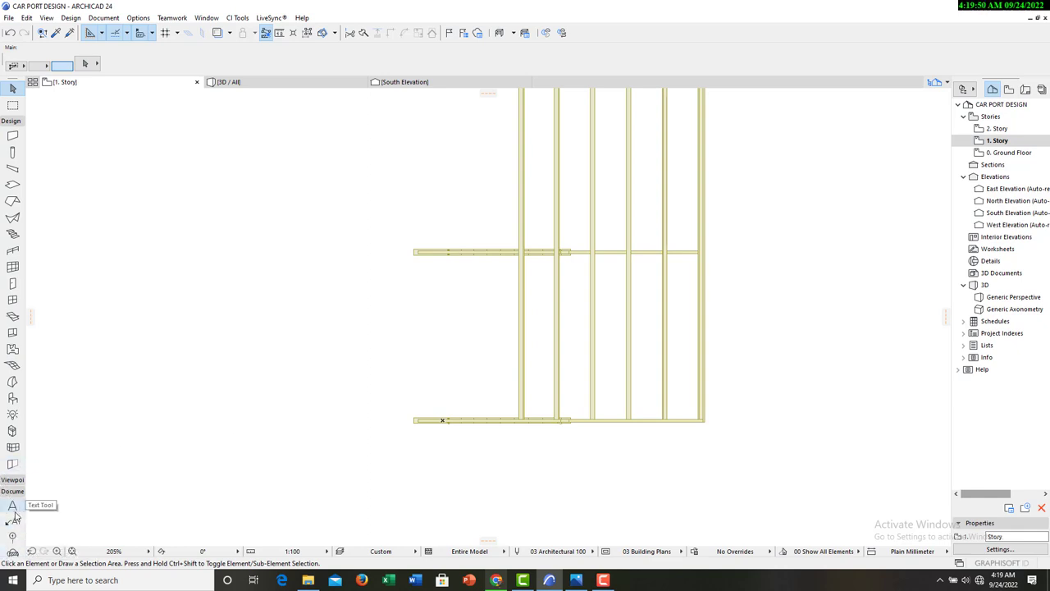
On the Ground Floor plan, draw a vertical 3000 mm line joining the outer ends of the two lowest horizontal grid lines.
scroll(10, 509, down, 1)
scroll(8, 517, up, 3)
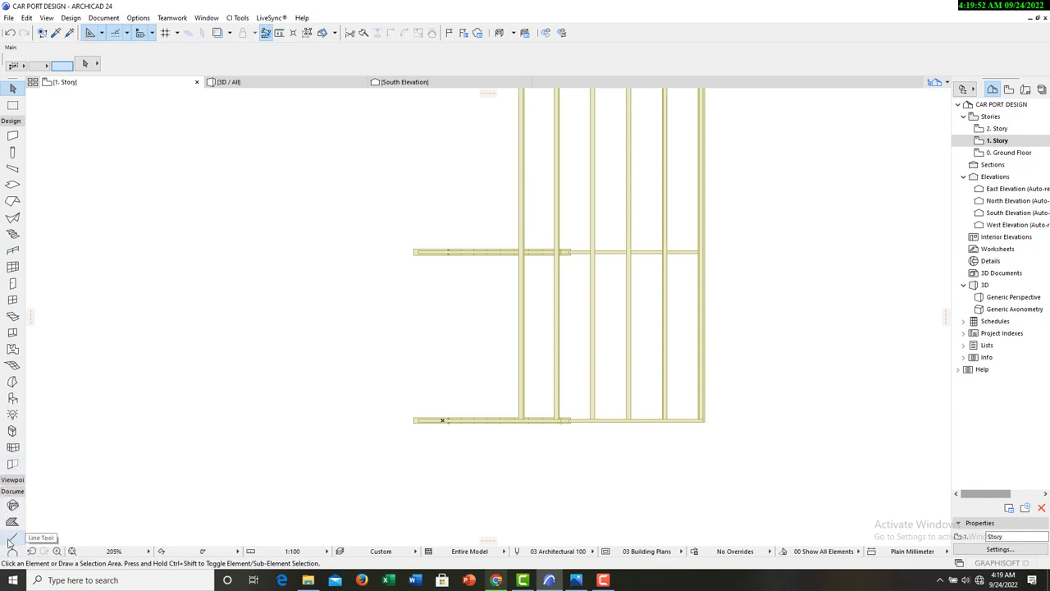
double_click(1008, 152)
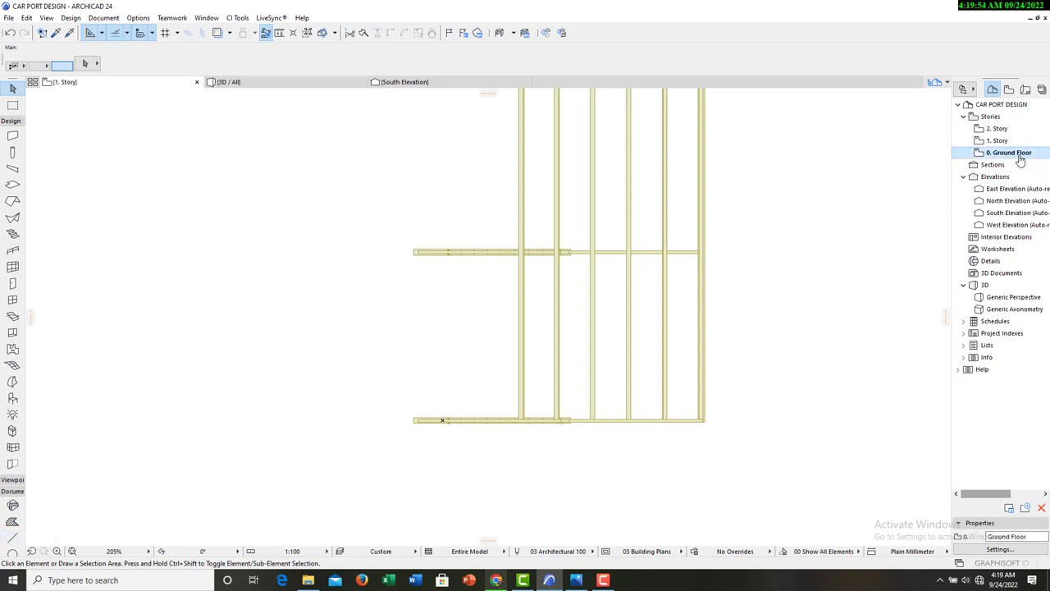
click(12, 537)
click(723, 251)
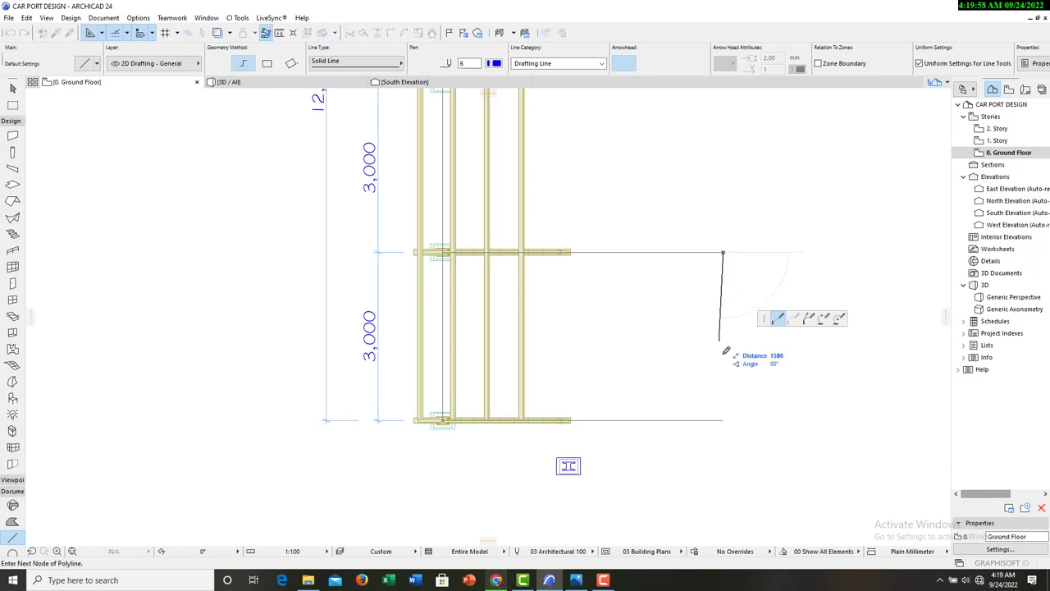
double_click(724, 419)
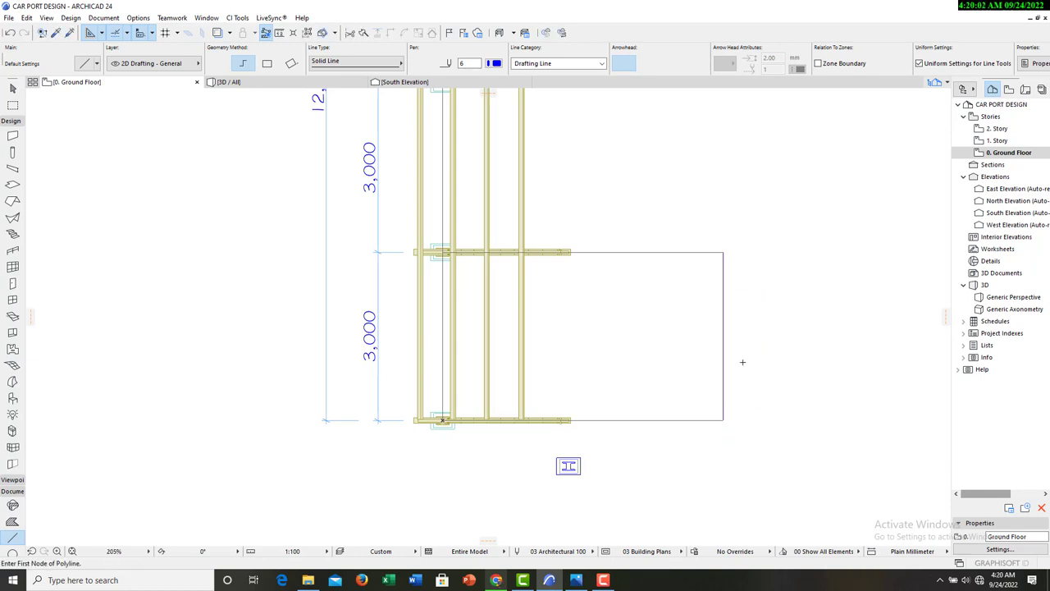
Multiply the lowest horizontal line with Drag and Distribute, spreading 4 copies over 3000 mm up to the next frame's grid line.
shift+click(720, 422)
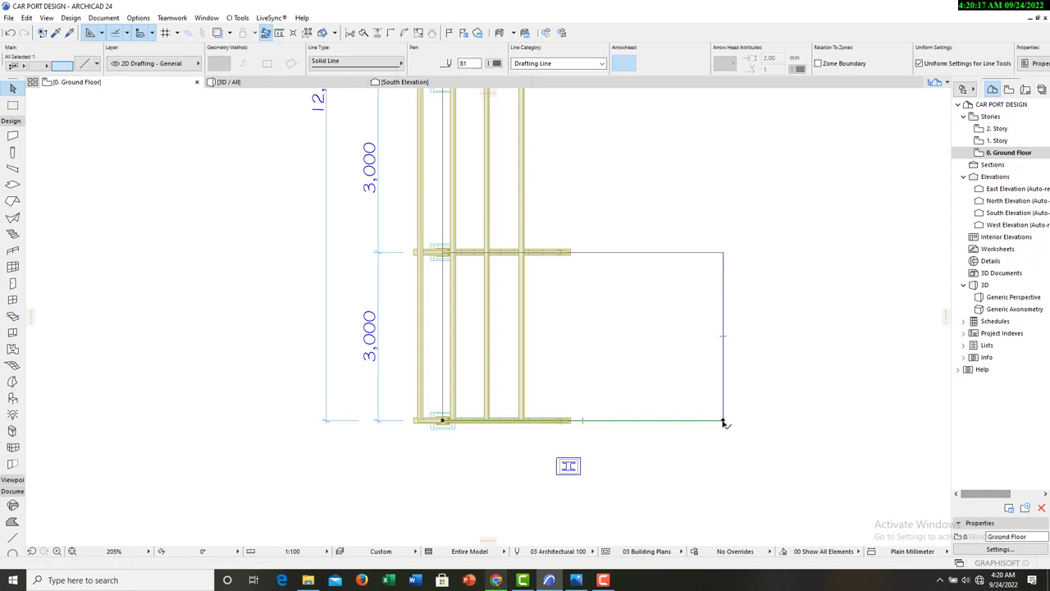
click(723, 421)
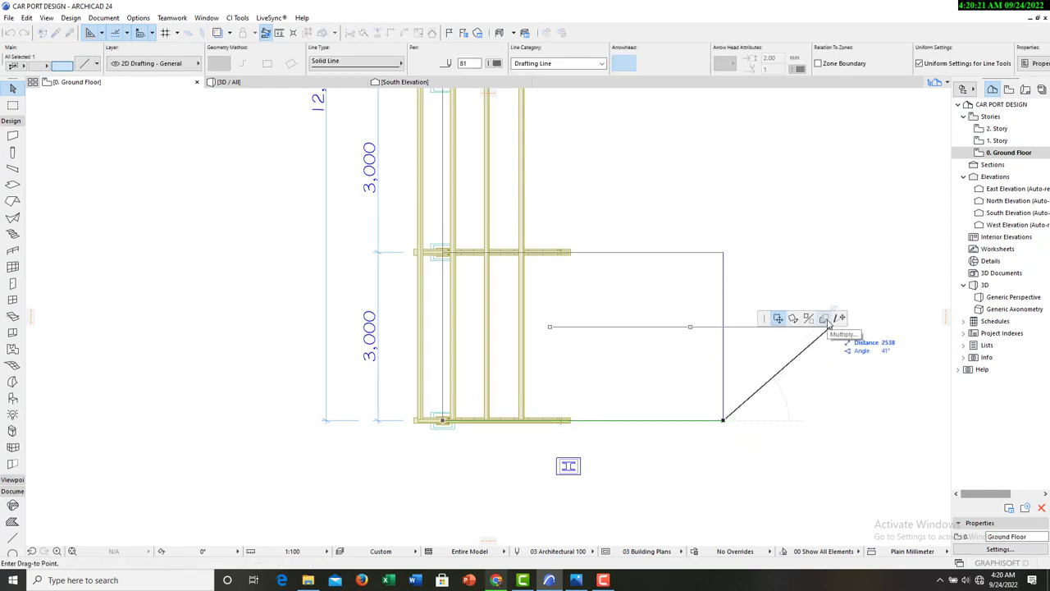
click(825, 320)
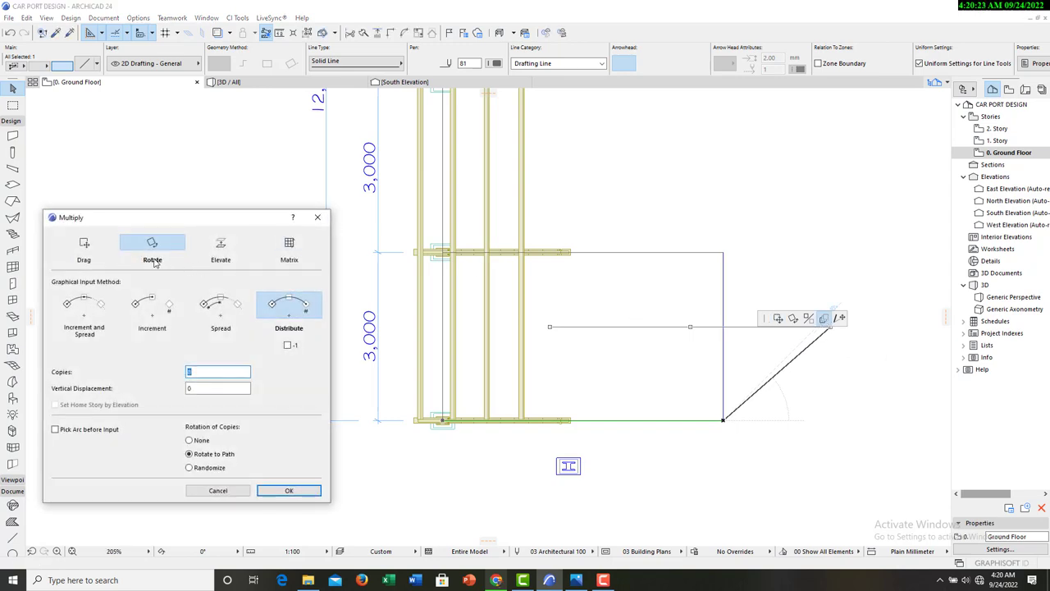
click(85, 259)
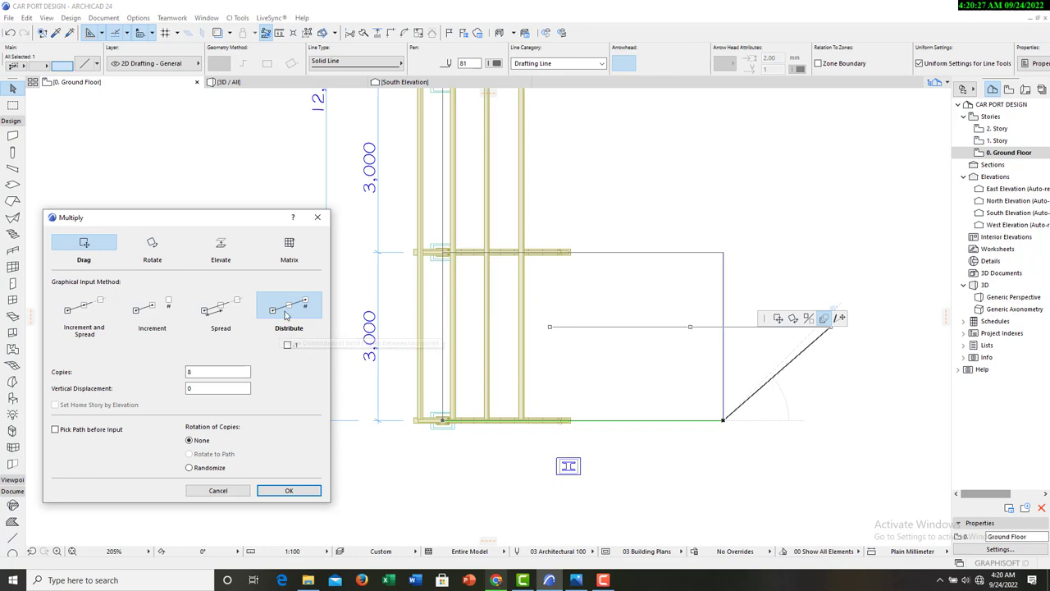
double_click(215, 373)
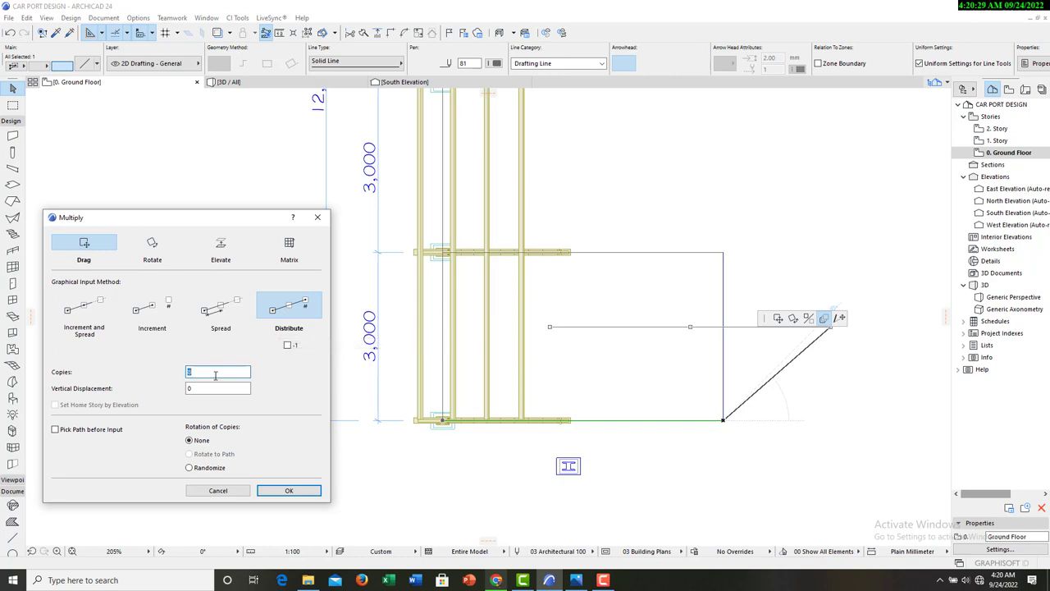
click(287, 491)
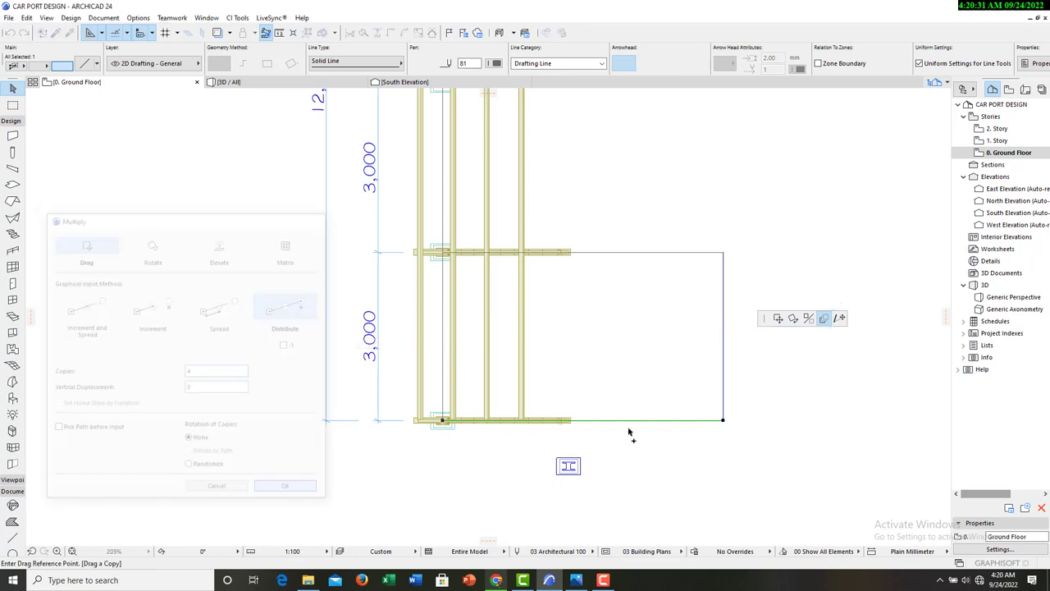
click(722, 420)
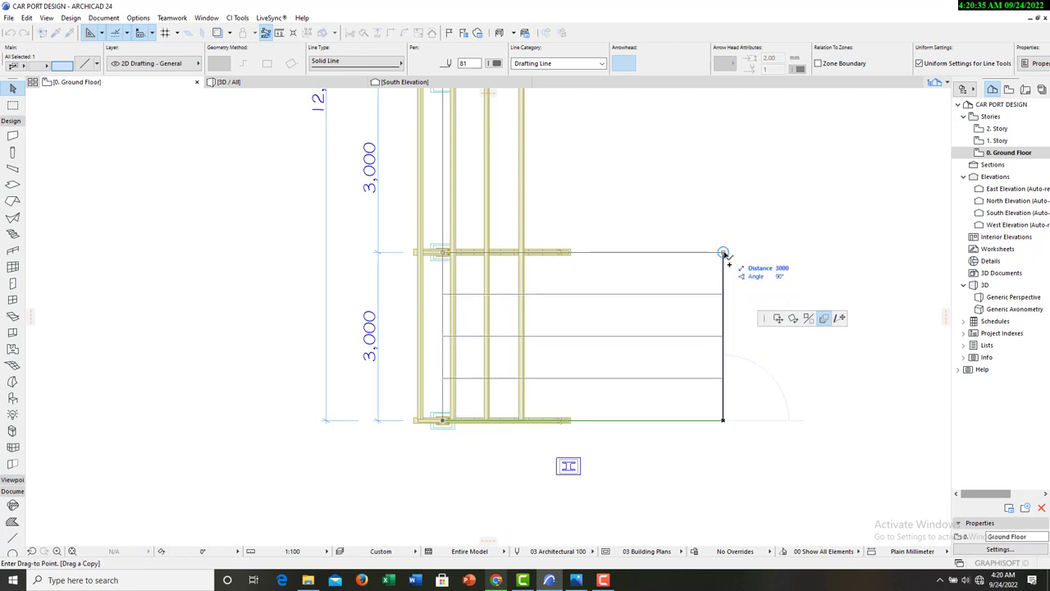
click(723, 253)
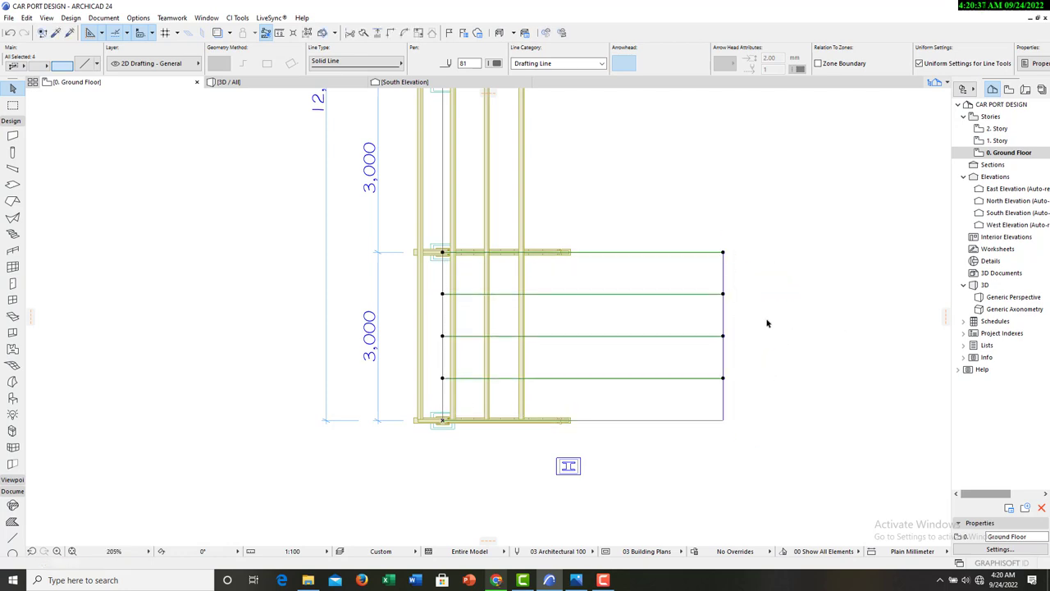
key(Escape)
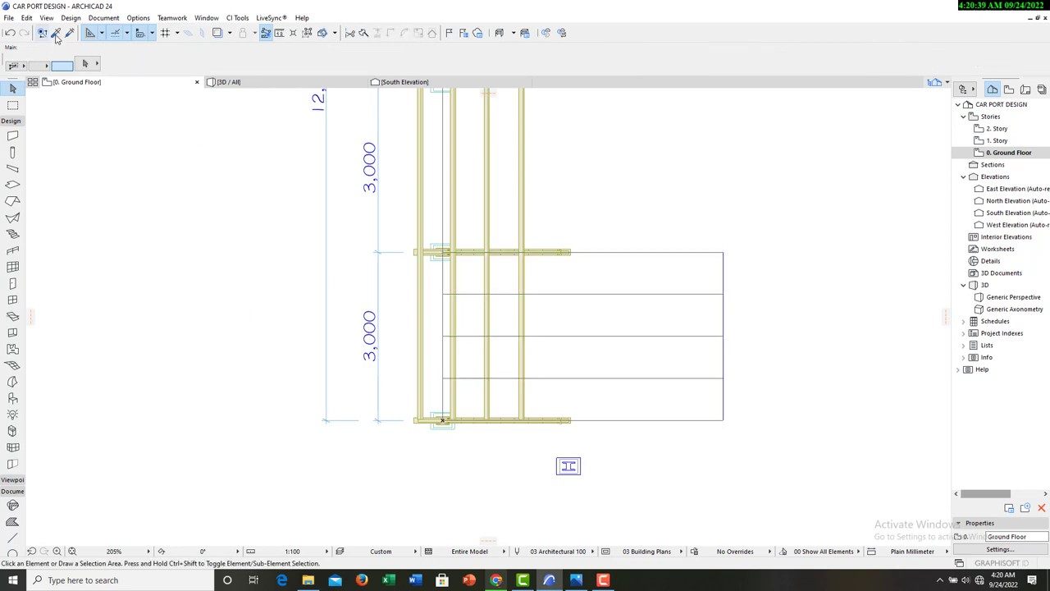
Reuse the existing 3,000 dimension's settings to place a dimension chain across the five horizontal lines, just outside the vertical line.
click(379, 291)
alt+click(382, 289)
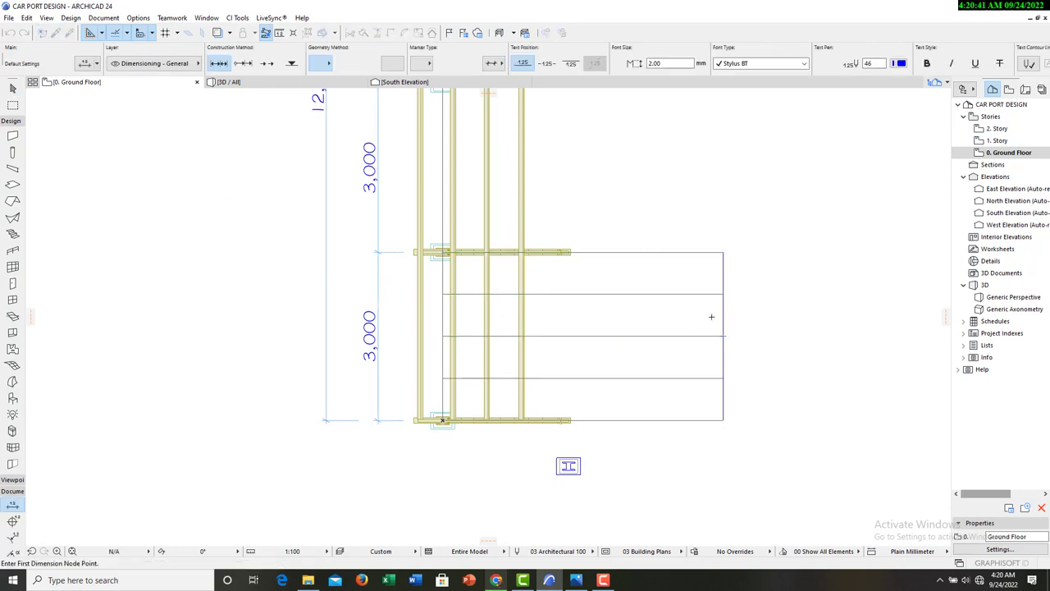
click(723, 294)
click(723, 253)
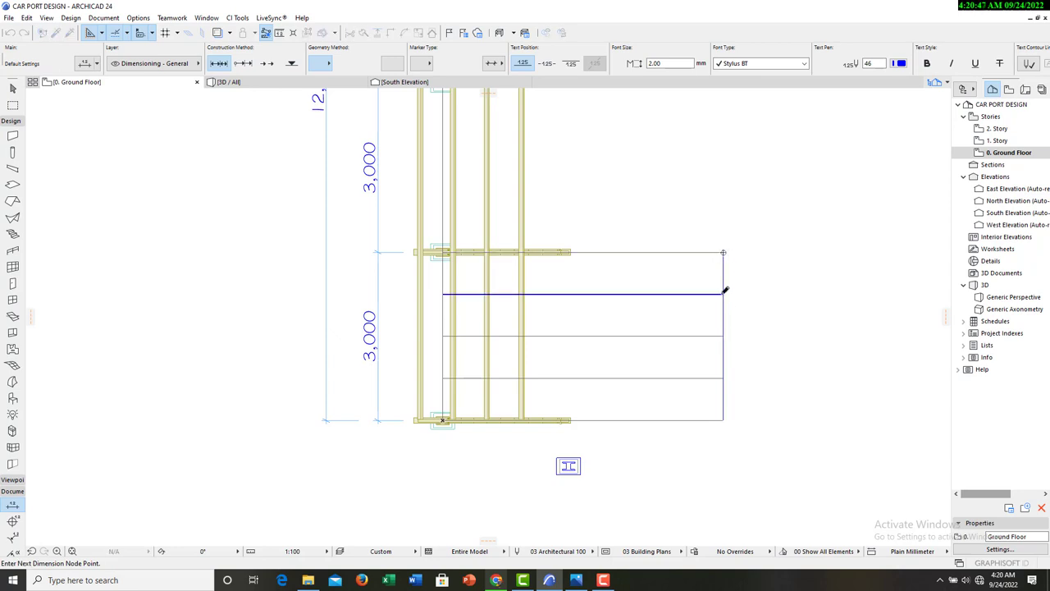
click(724, 335)
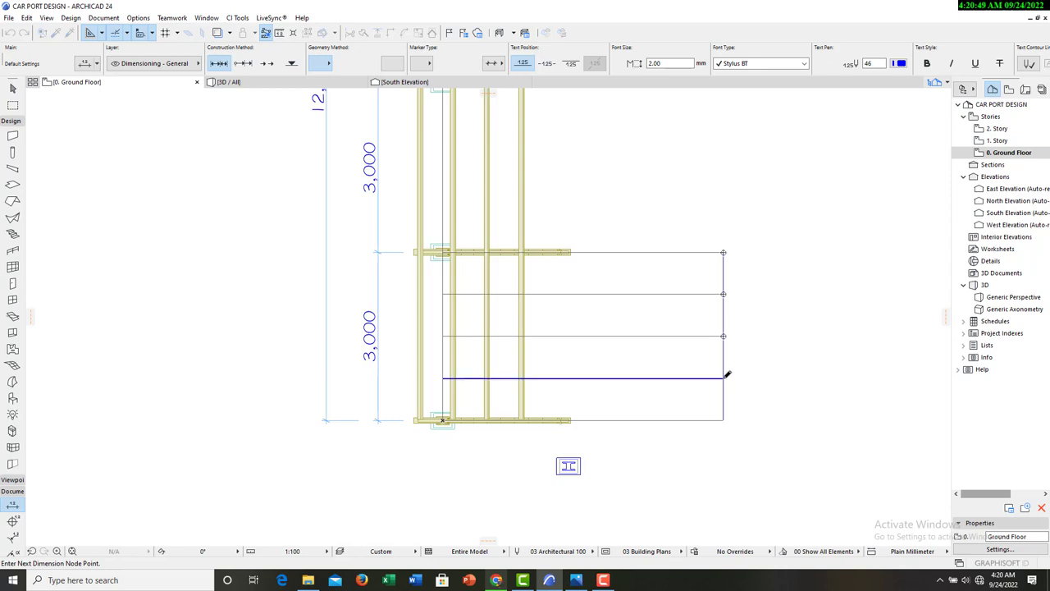
click(724, 378)
double_click(723, 418)
click(762, 340)
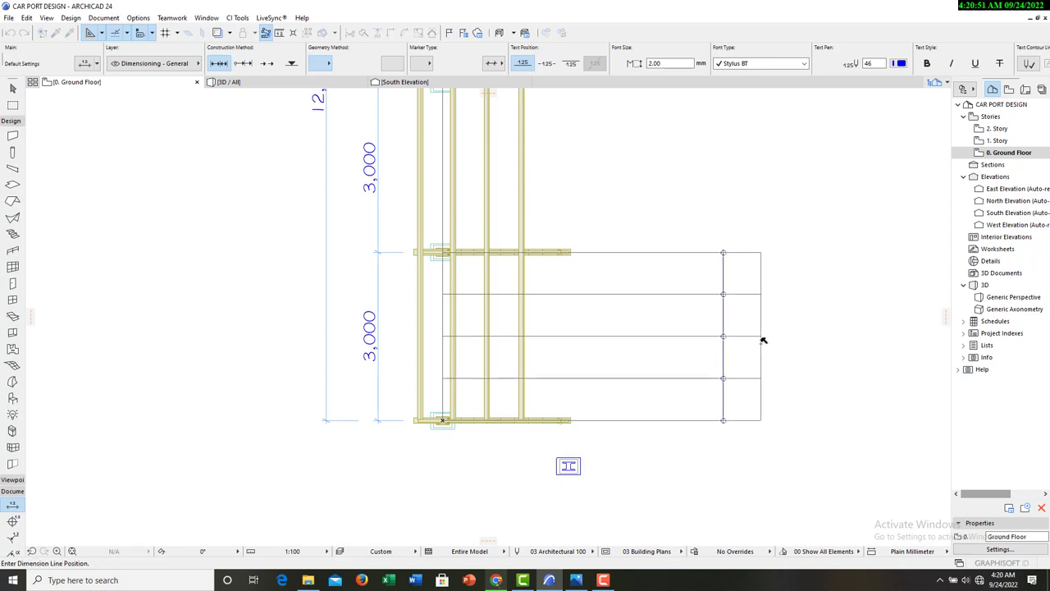
key(Escape)
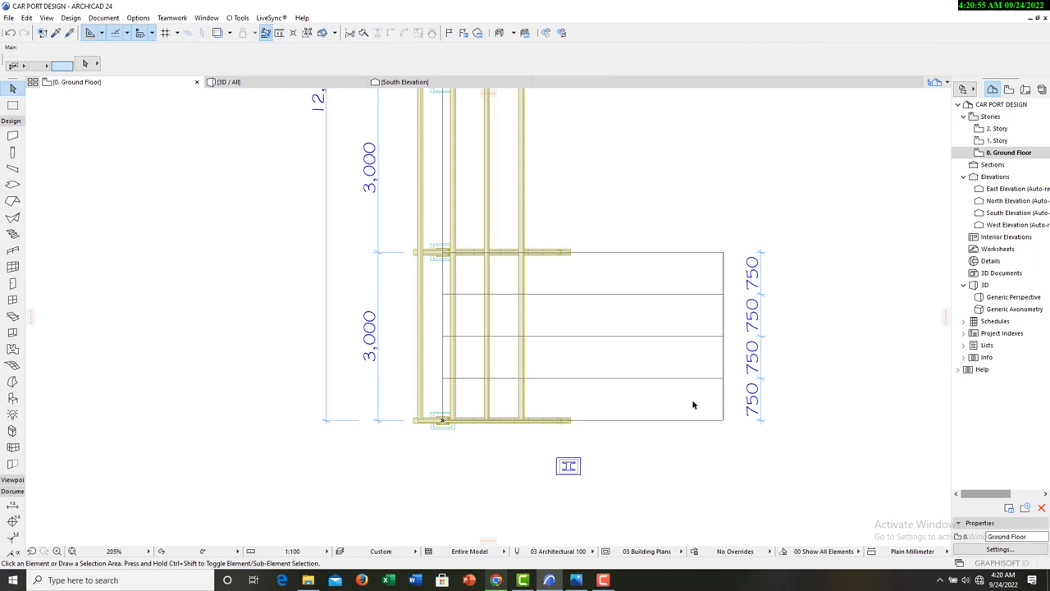
On the South Elevation, delete the loose row of purlin squares lying between the two curved frame drawings.
scroll(483, 270, down, 4)
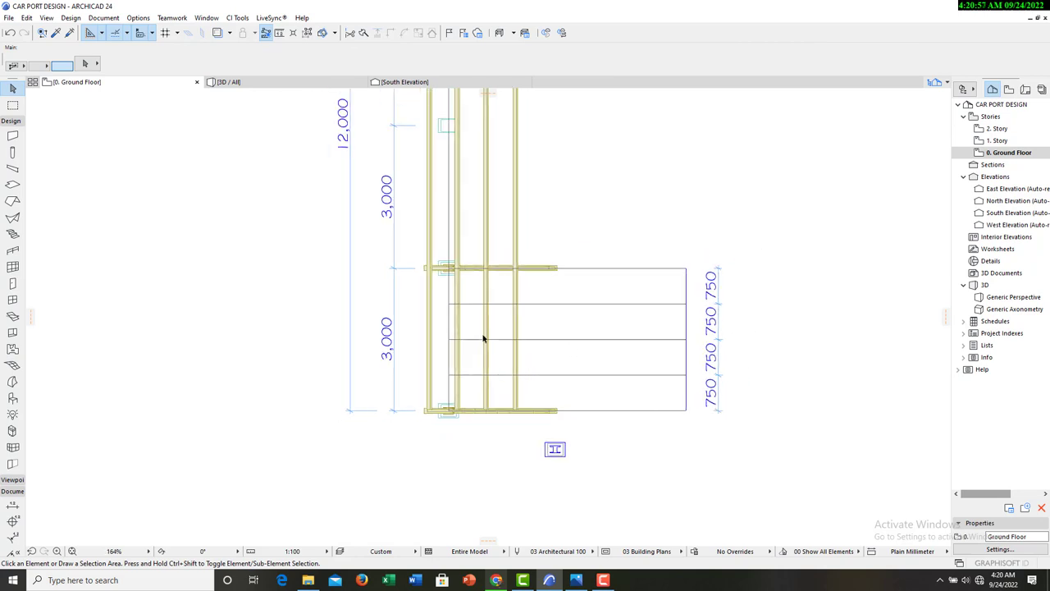
click(389, 83)
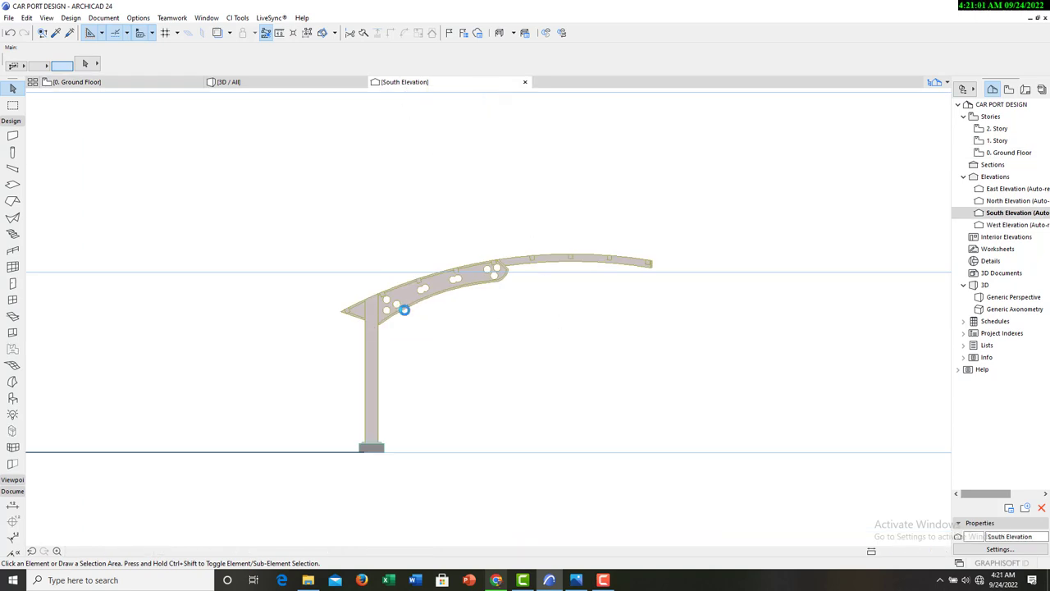
scroll(283, 297, down, 5)
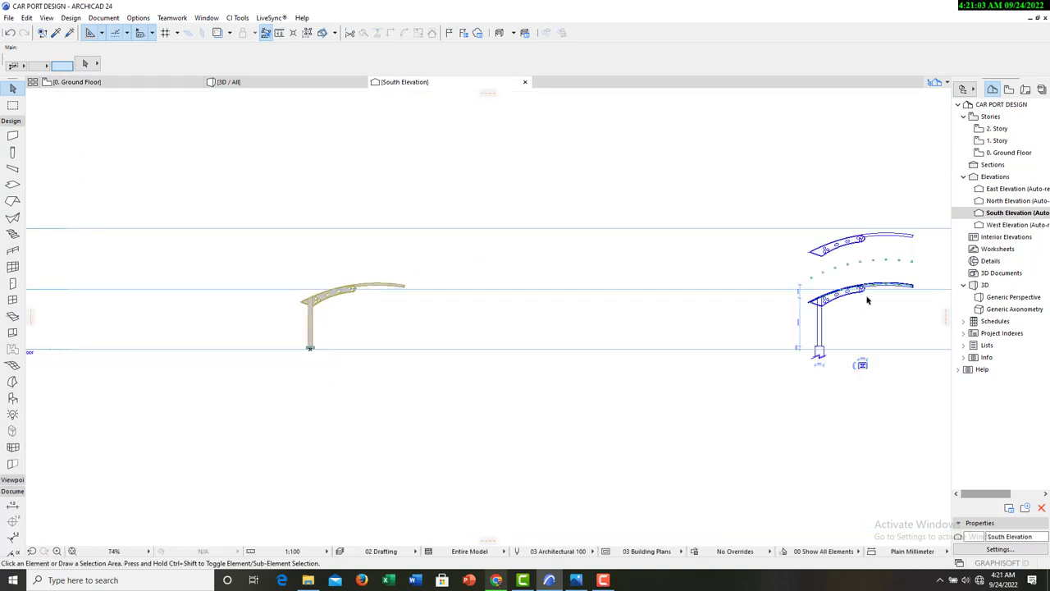
scroll(631, 332, up, 6)
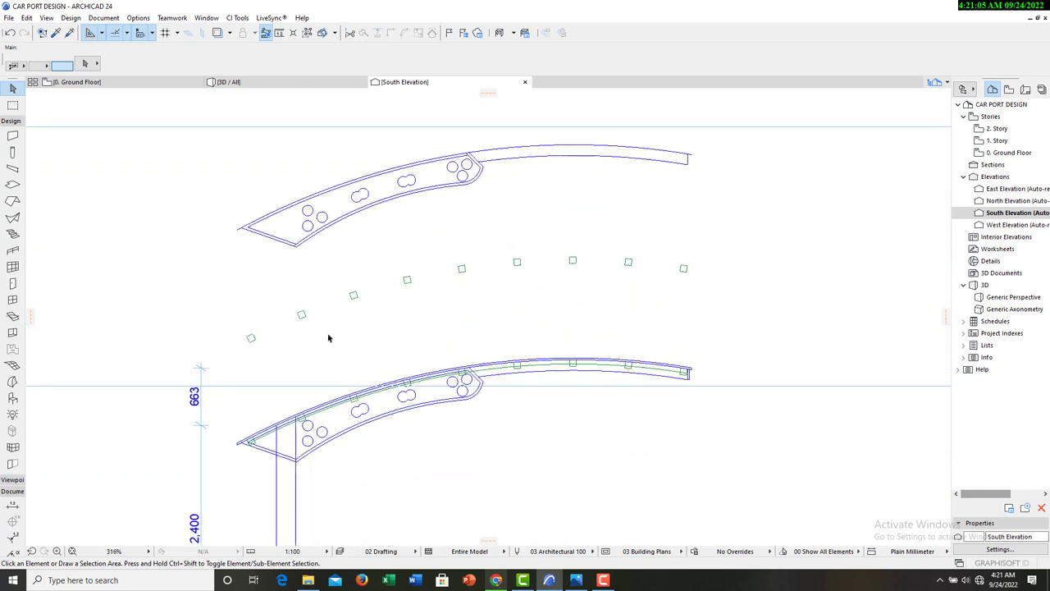
click(233, 303)
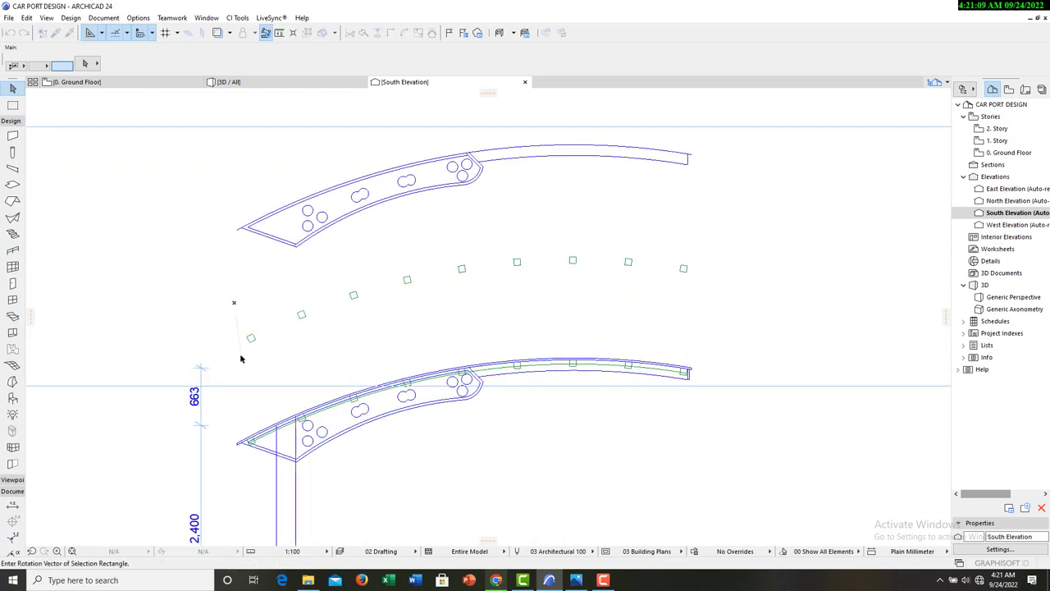
click(238, 364)
click(361, 353)
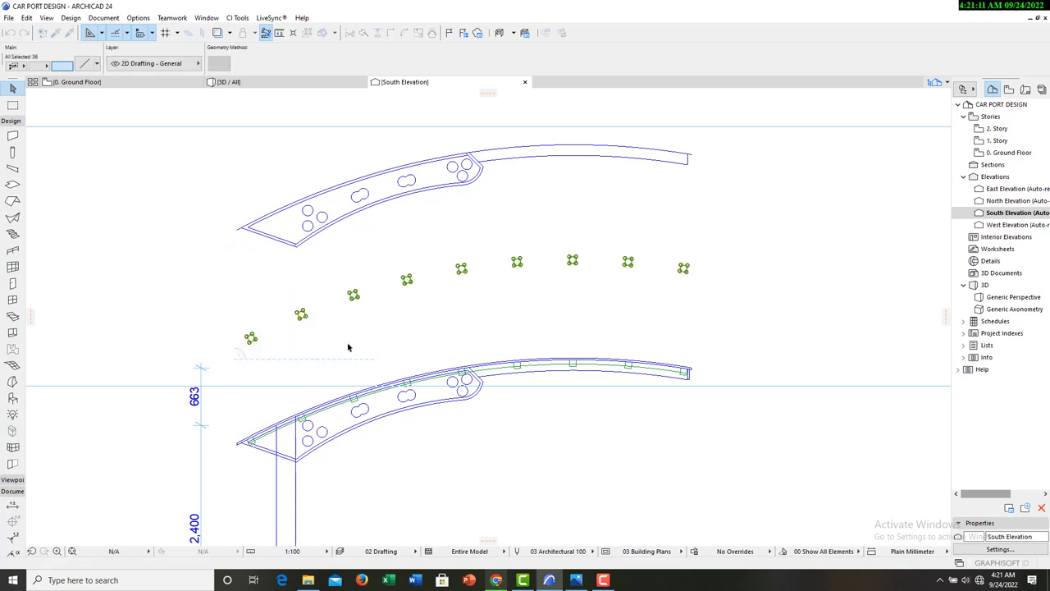
key(Delete)
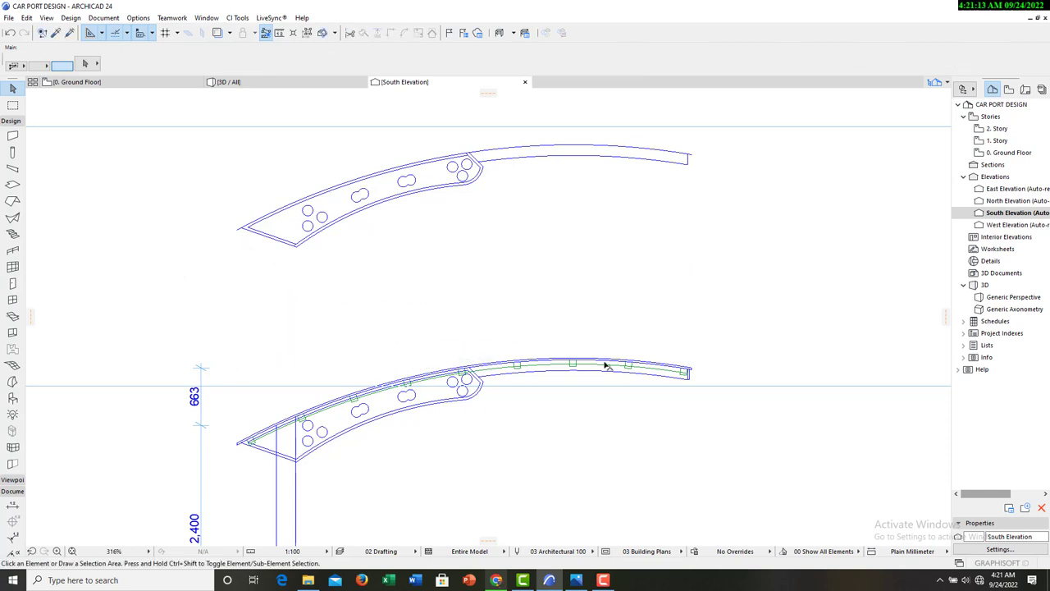
Drag a copy of the purlin squares, the green arc through them and the roof sheet's lower arc straight up about 1237 mm.
scroll(648, 403, down, 3)
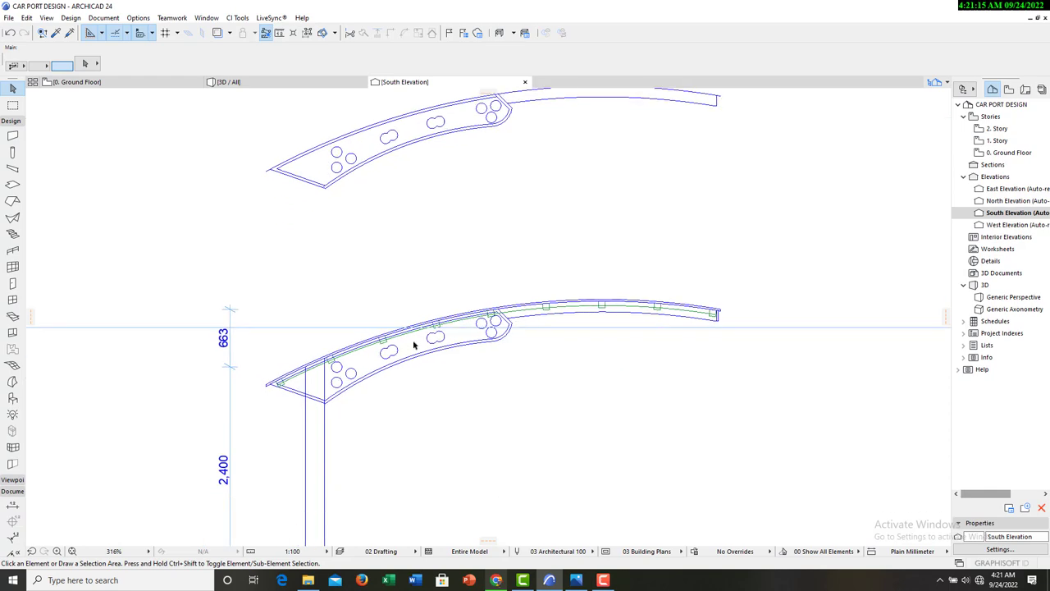
scroll(323, 373, up, 1)
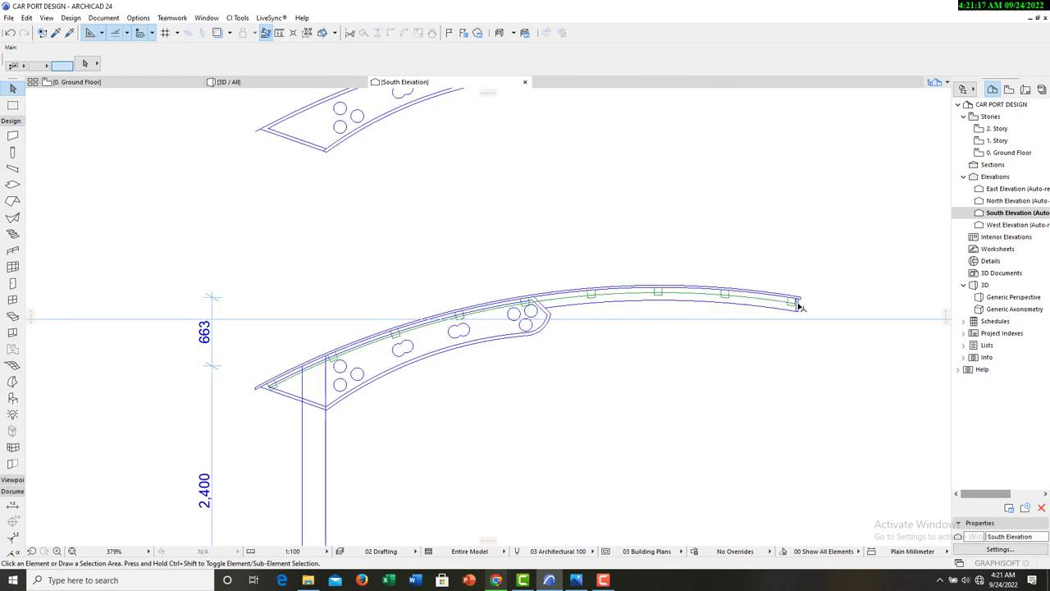
scroll(799, 306, up, 6)
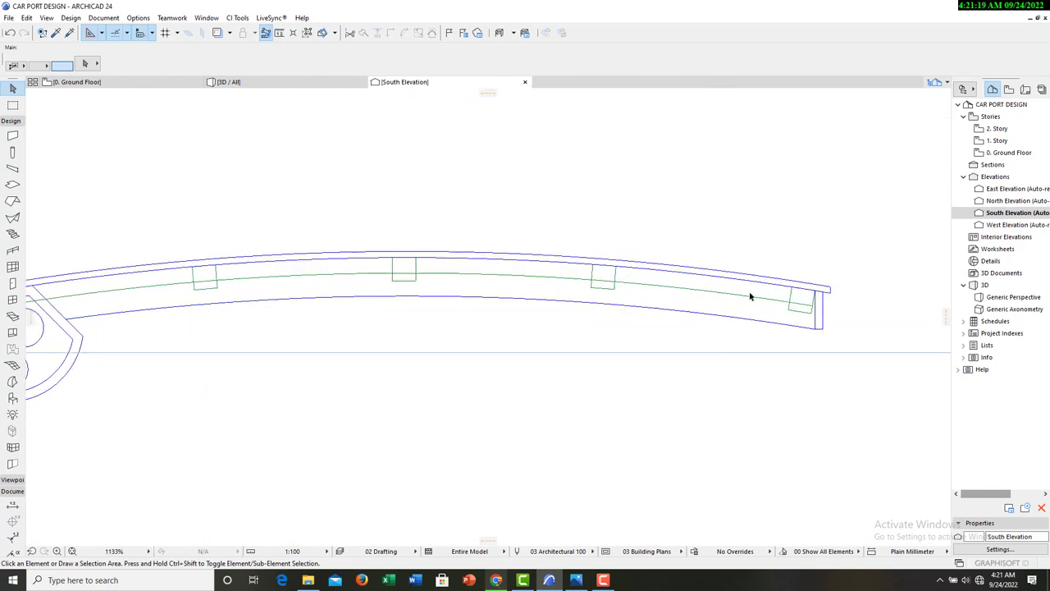
click(749, 296)
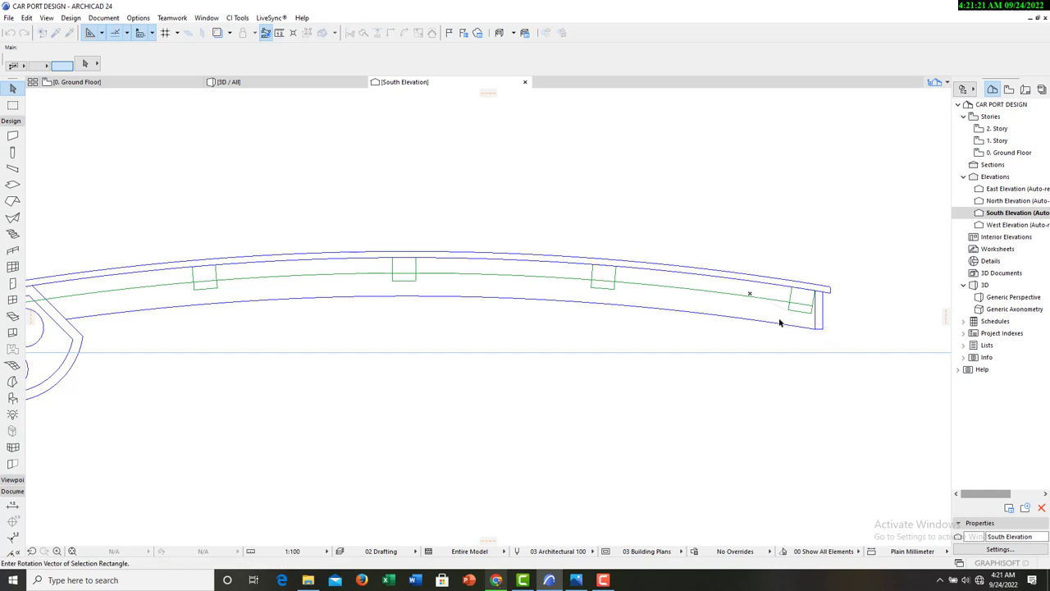
key(Escape)
click(756, 301)
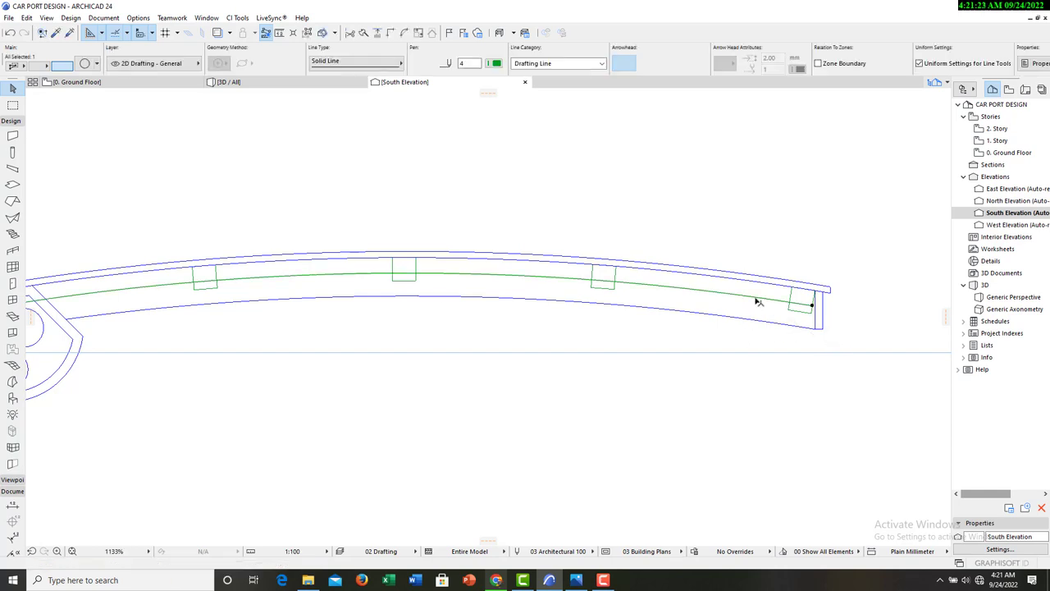
scroll(830, 306, up, 4)
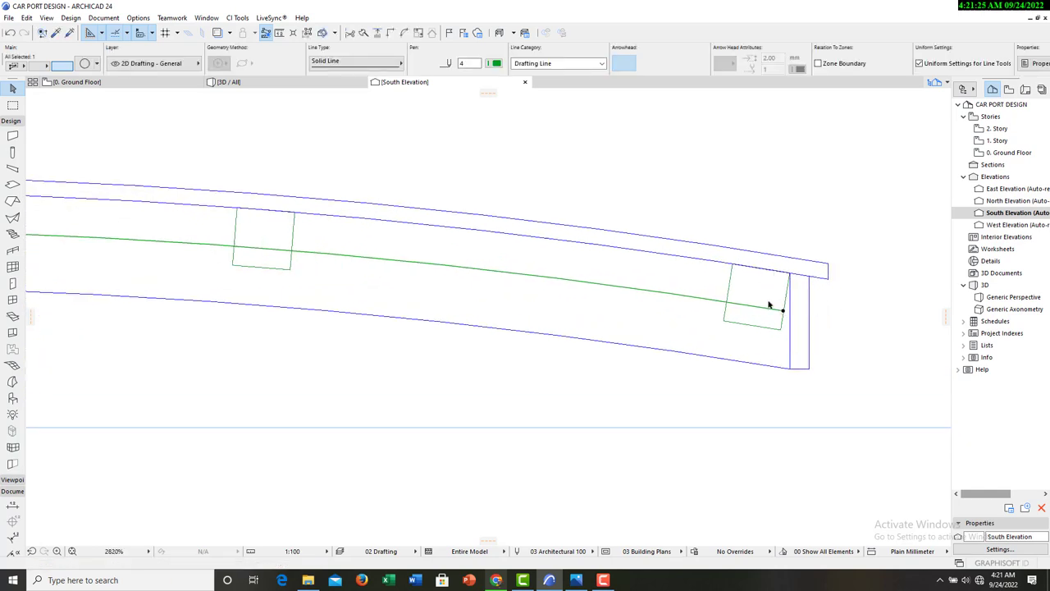
key(ctrl+a)
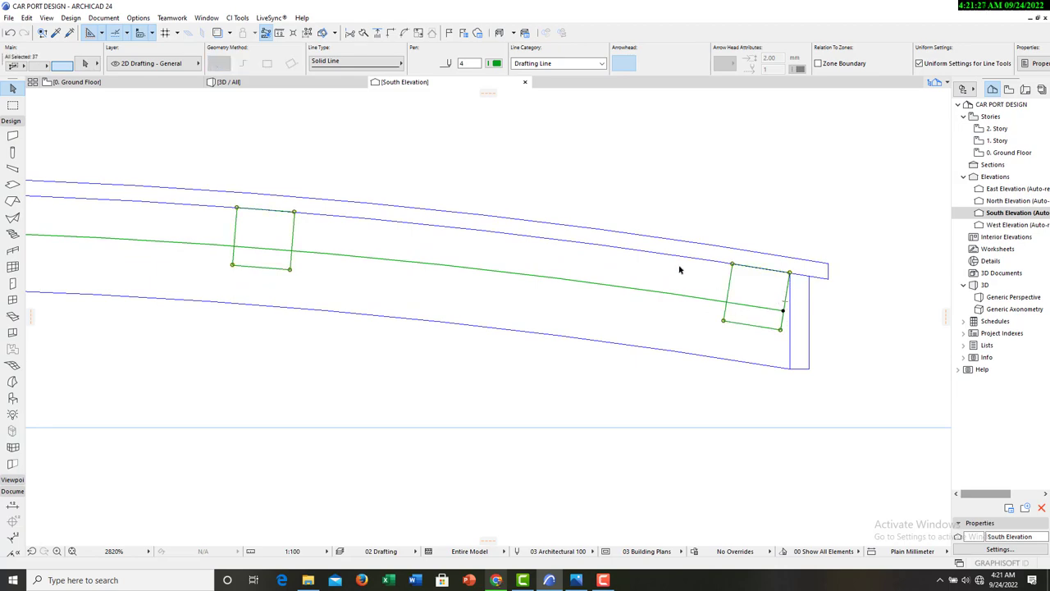
shift+click(679, 249)
scroll(675, 310, down, 6)
scroll(409, 308, up, 5)
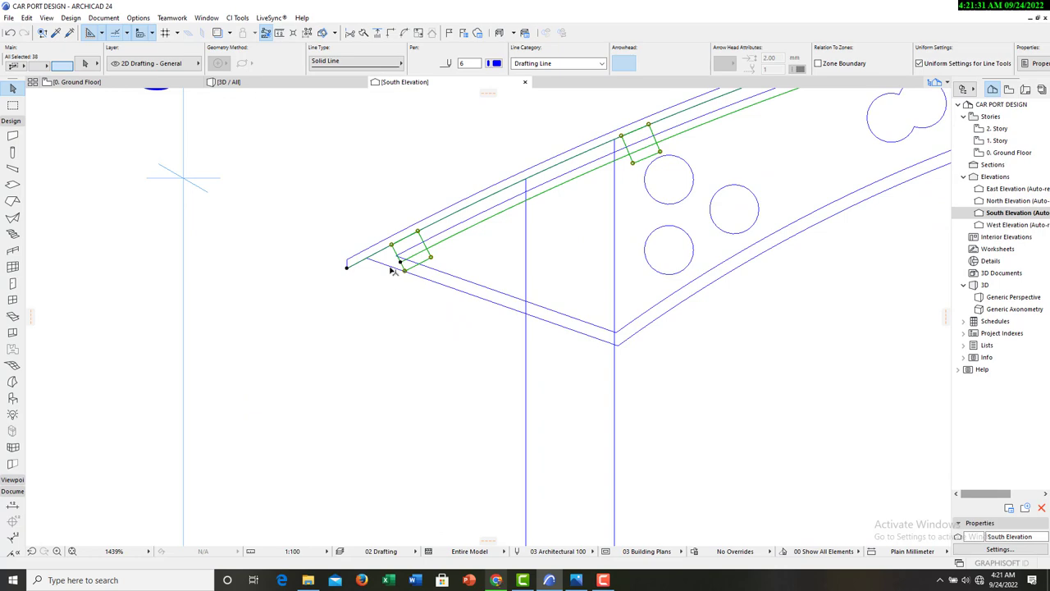
scroll(392, 270, up, 5)
scroll(369, 297, down, 4)
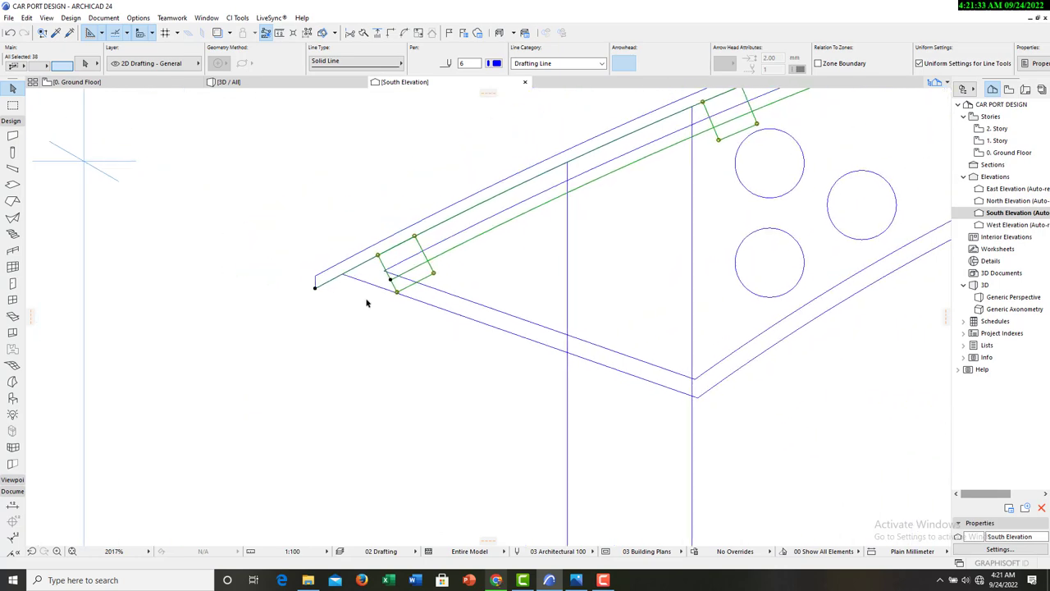
scroll(355, 299, down, 4)
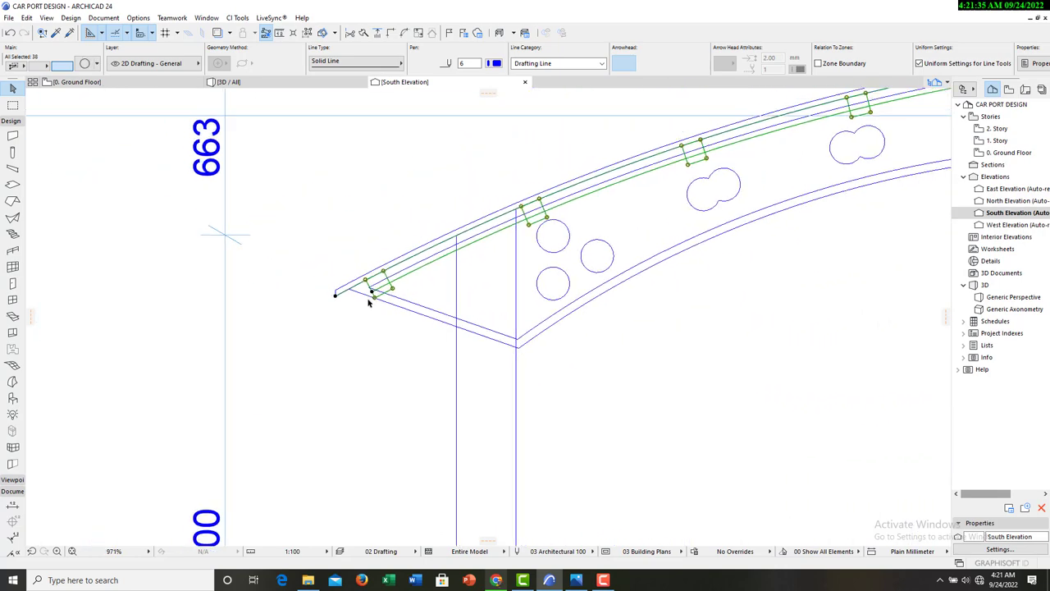
right_click(553, 321)
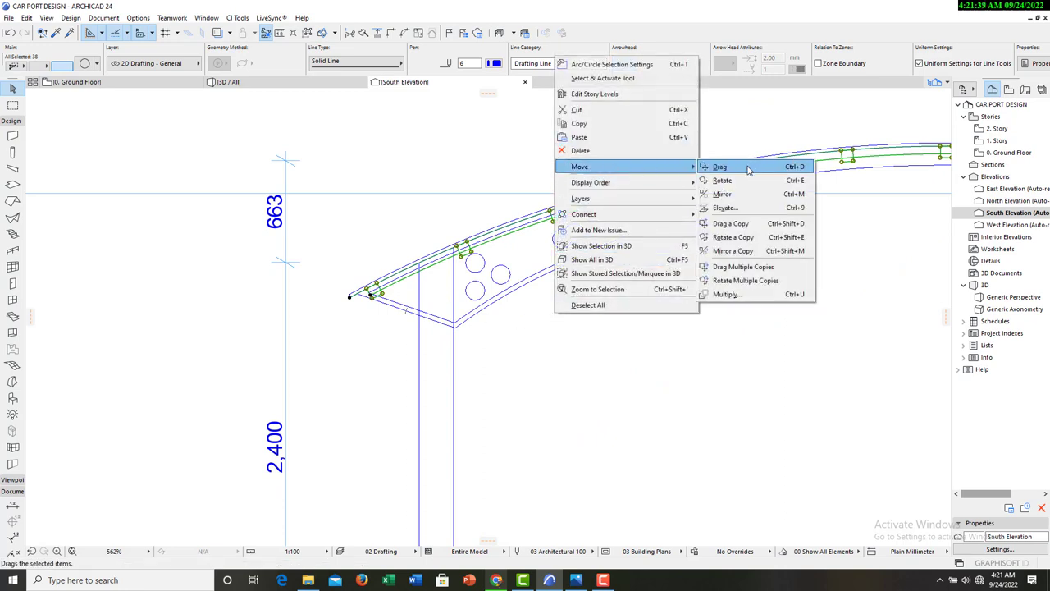
click(743, 228)
scroll(528, 239, down, 5)
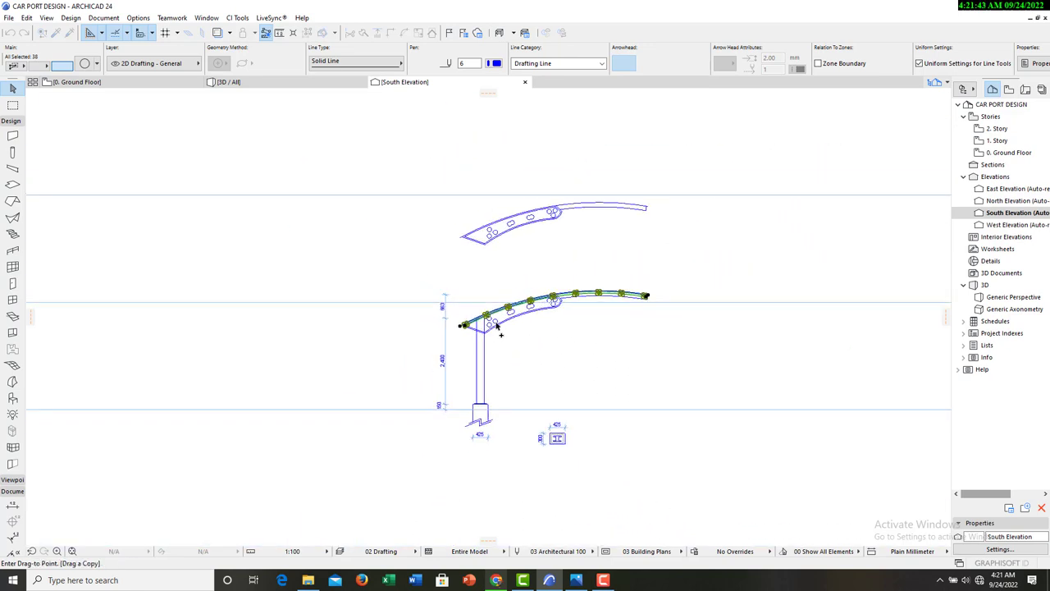
click(502, 312)
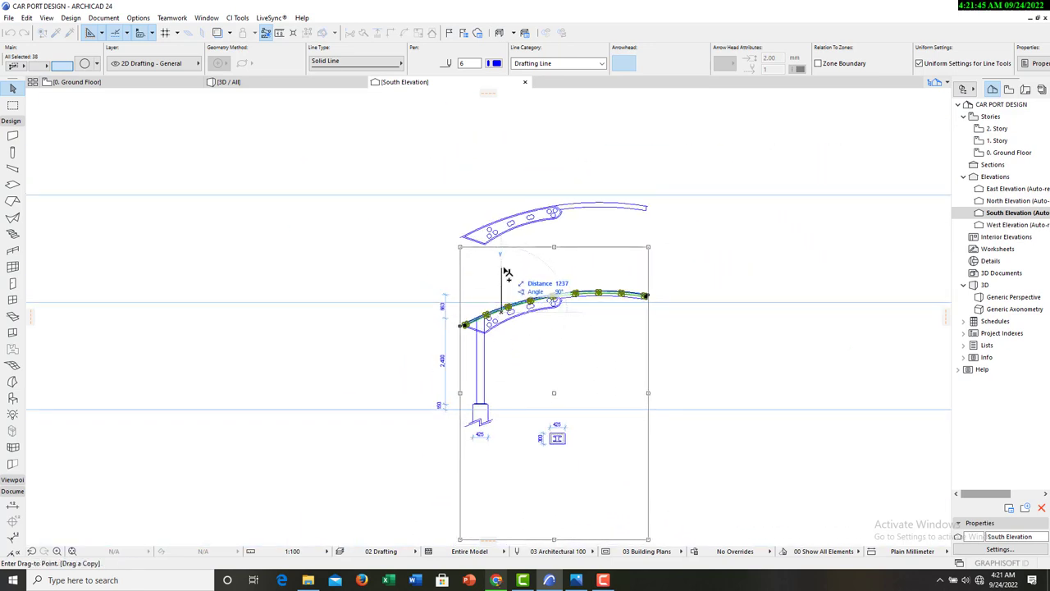
click(505, 273)
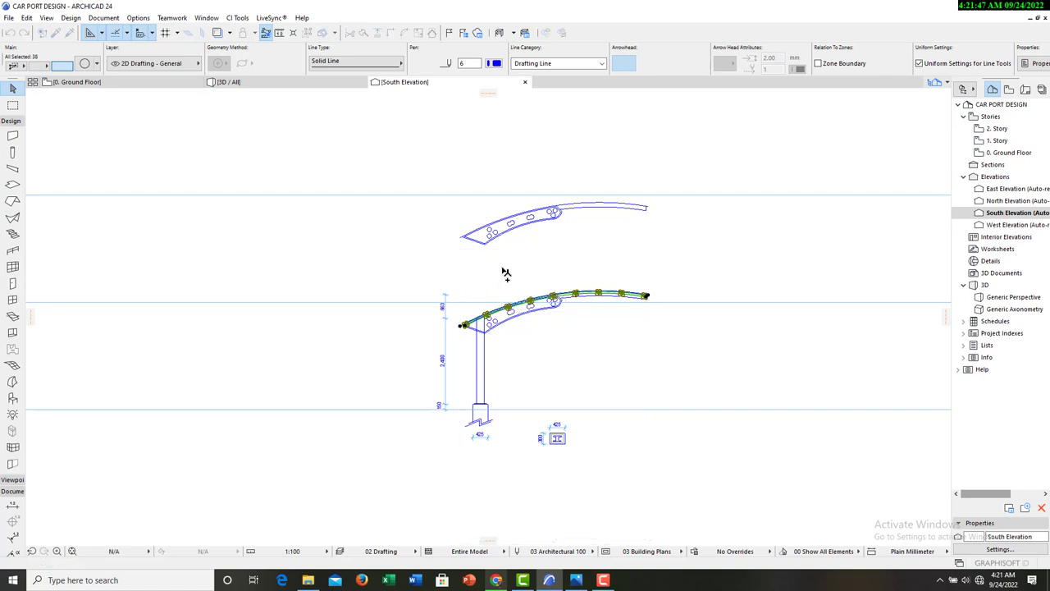
key(Escape)
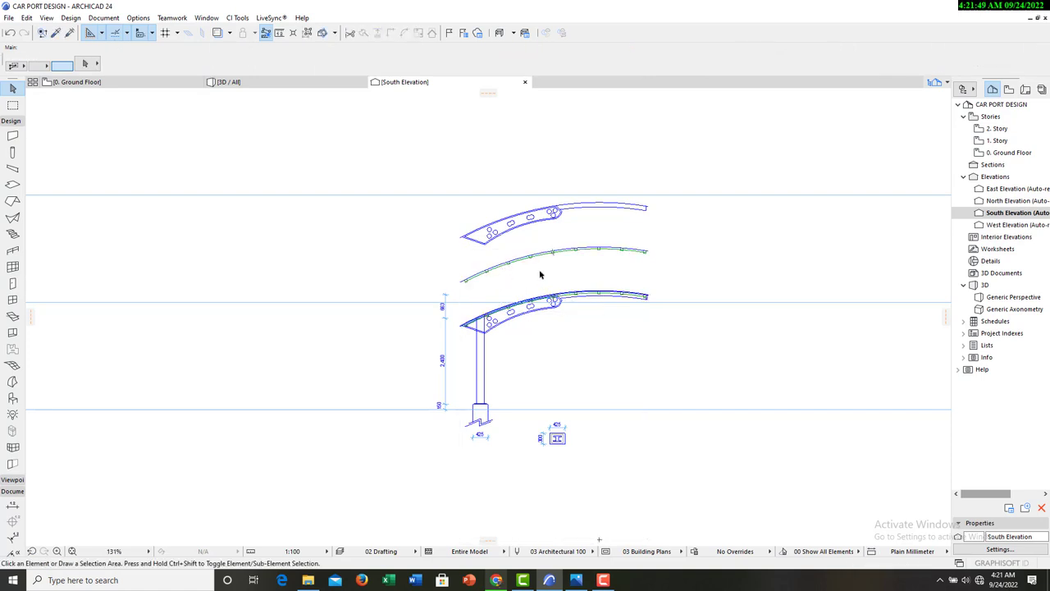
Delete the spare curved frame outline above the copied purlin profile.
click(429, 173)
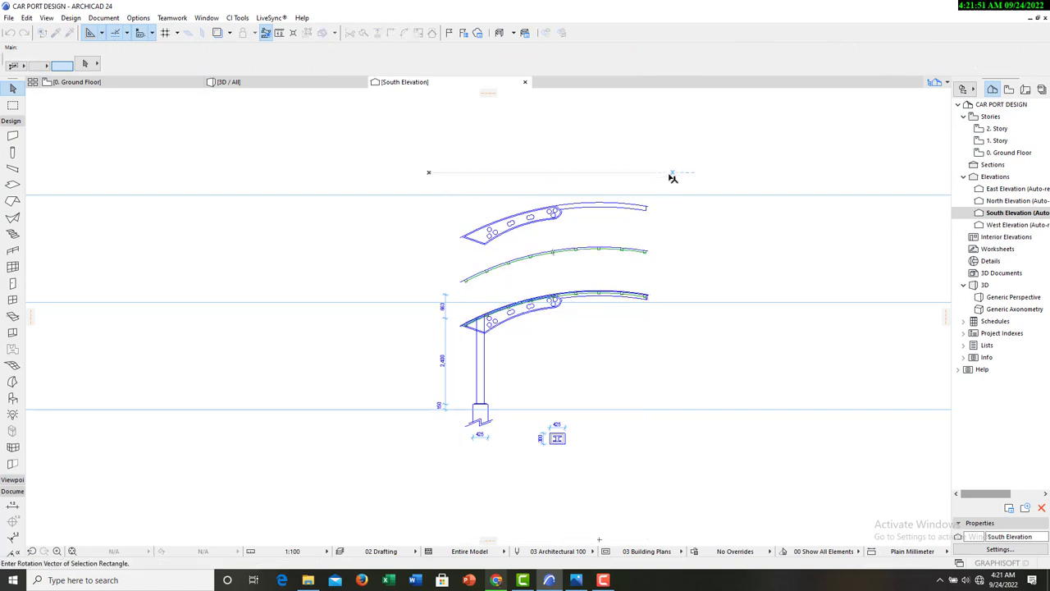
click(671, 177)
click(680, 242)
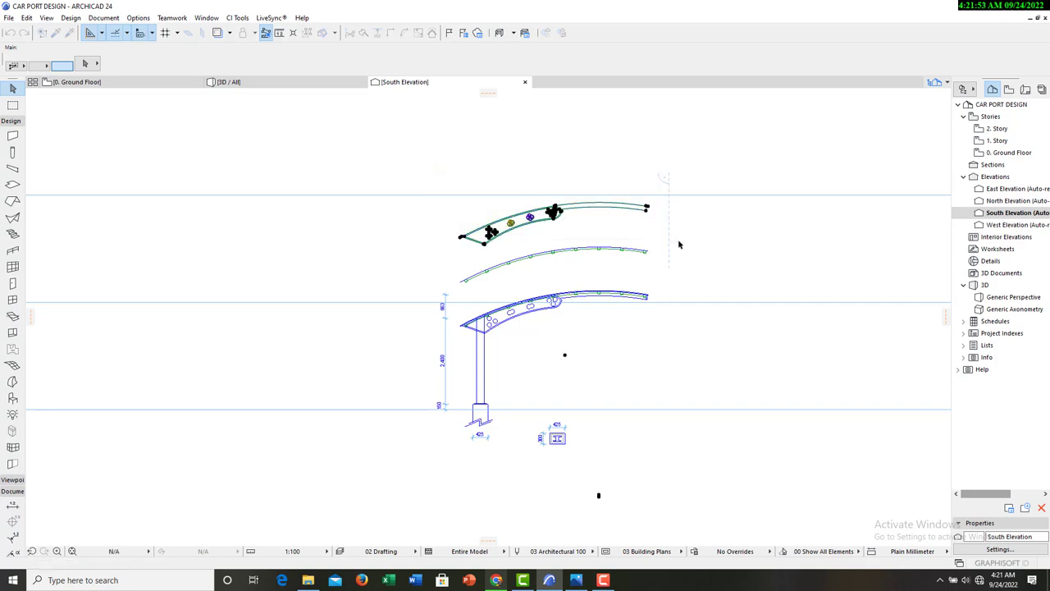
key(Delete)
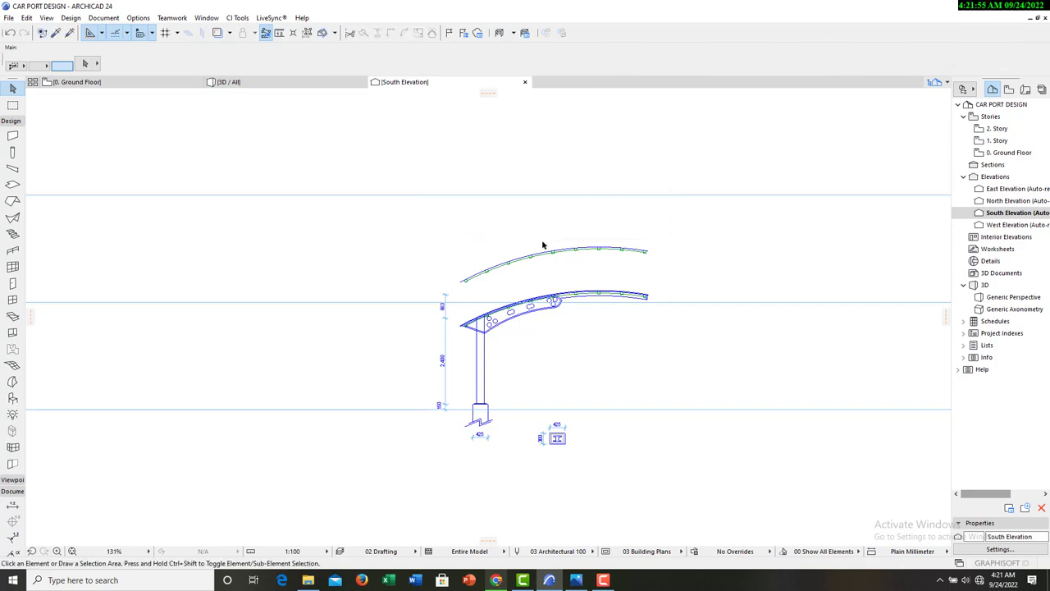
At the copied profile's lower end, trim the upper arc's overhang and the purlin below the green arc, and remove the purlin's inner side.
scroll(468, 216, up, 10)
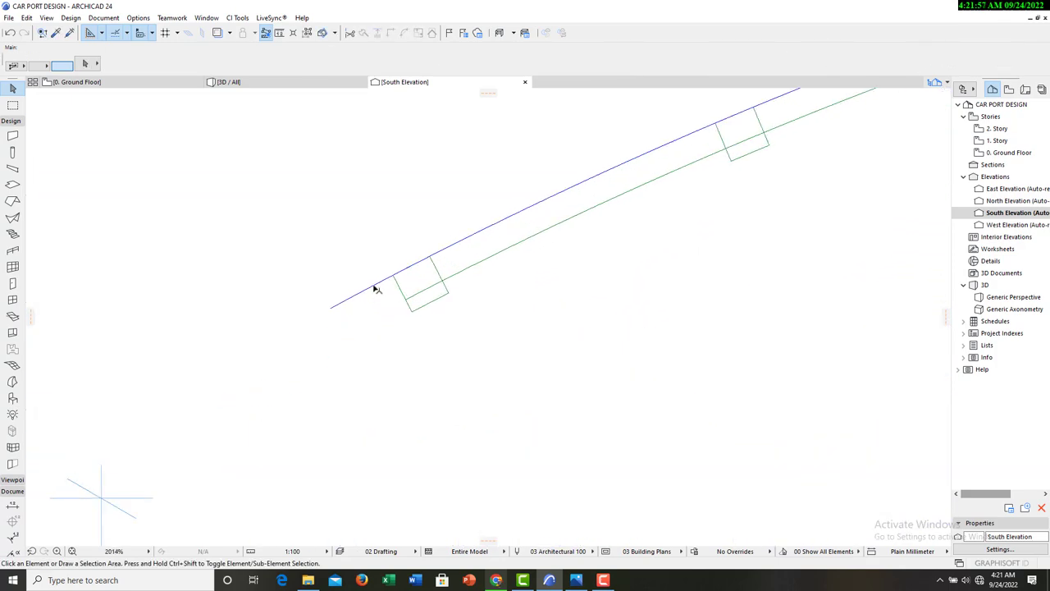
ctrl+click(375, 289)
scroll(443, 283, up, 2)
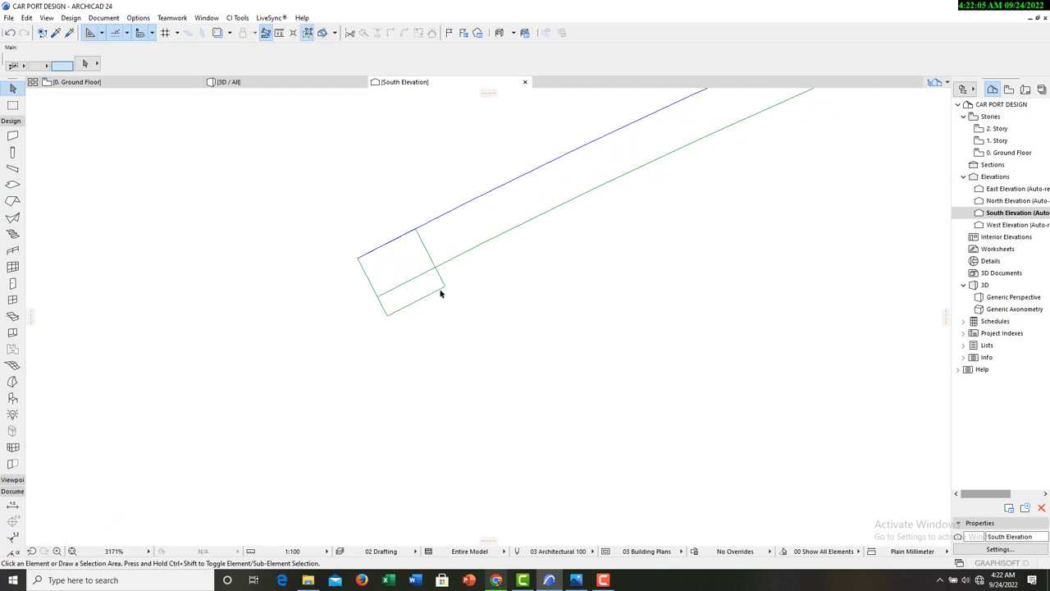
ctrl+click(405, 299)
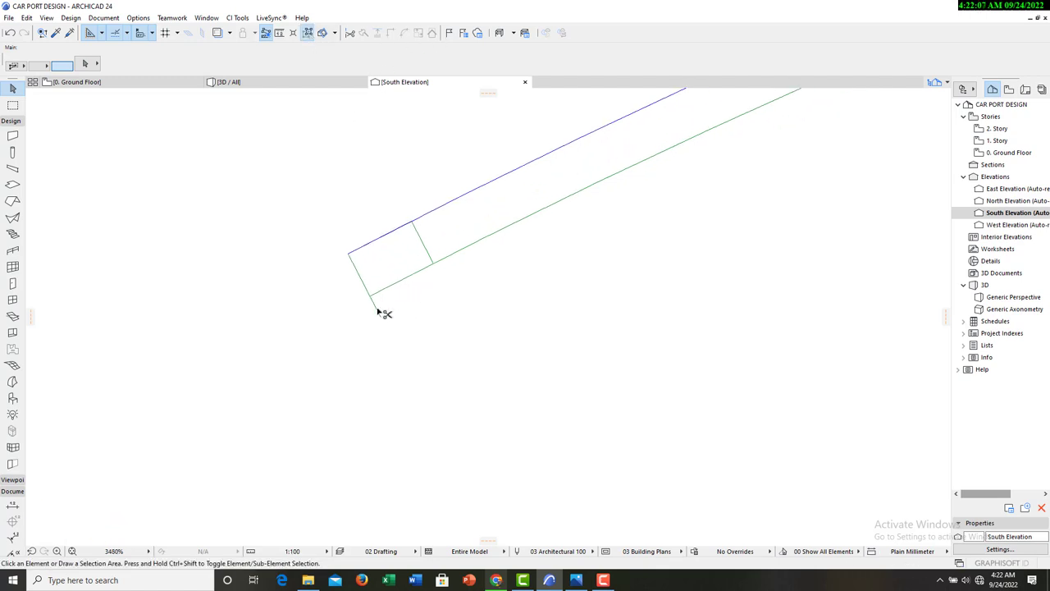
ctrl+click(377, 308)
click(425, 250)
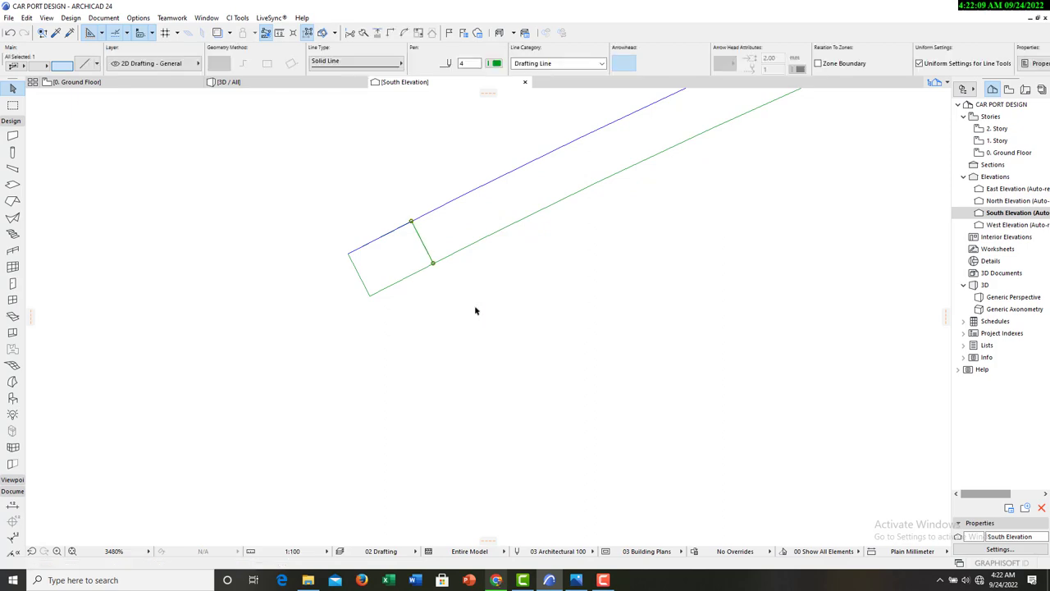
key(Escape)
At the copied profile's opposite end, trim the last purlin square down to its outer side between the two arcs.
scroll(300, 320, down, 8)
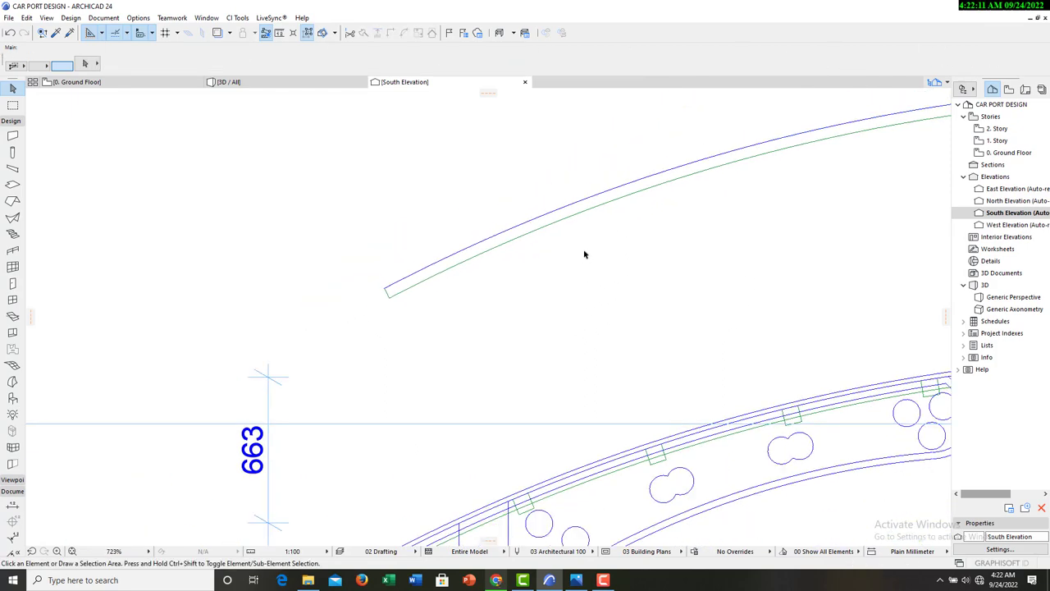
shift+scroll(681, 221, right, 10)
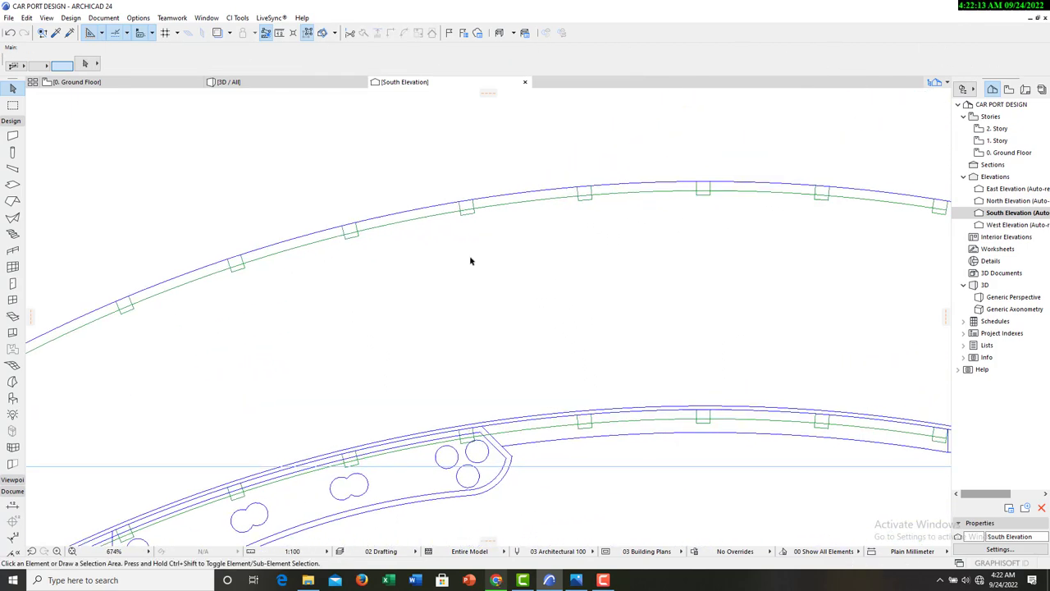
scroll(629, 251, up, 8)
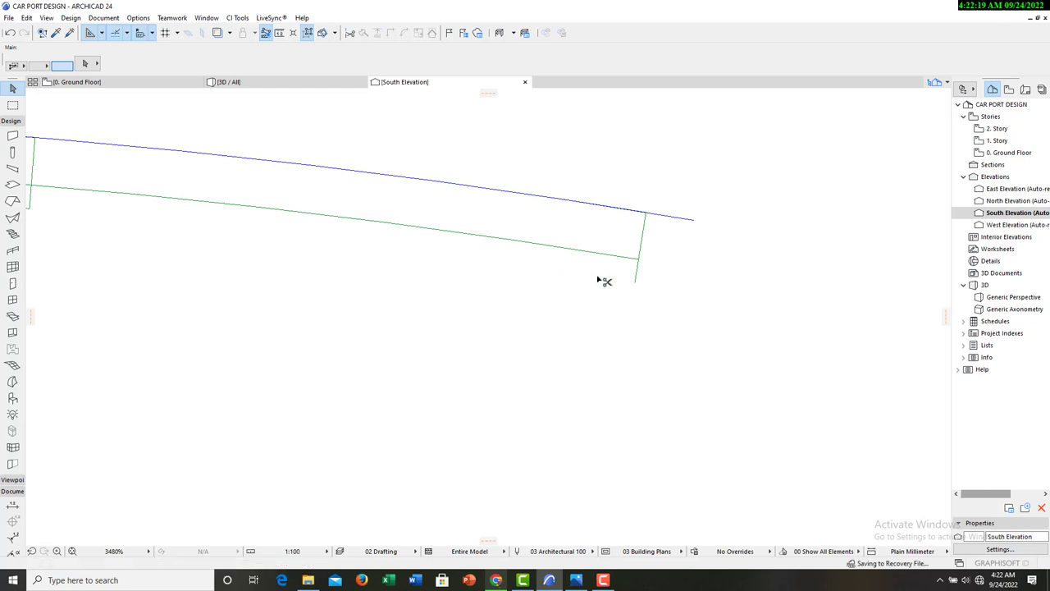
scroll(648, 280, down, 9)
scroll(592, 280, up, 4)
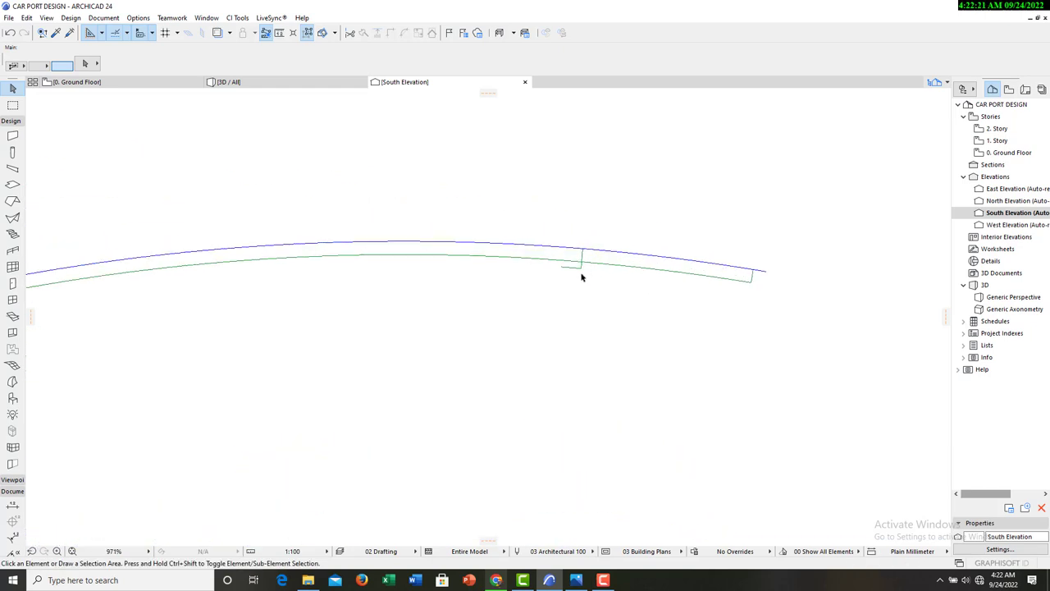
Delete the intermediate purlin squares from the copied roof profile, keeping both arcs and the short closing line at each end.
click(571, 267)
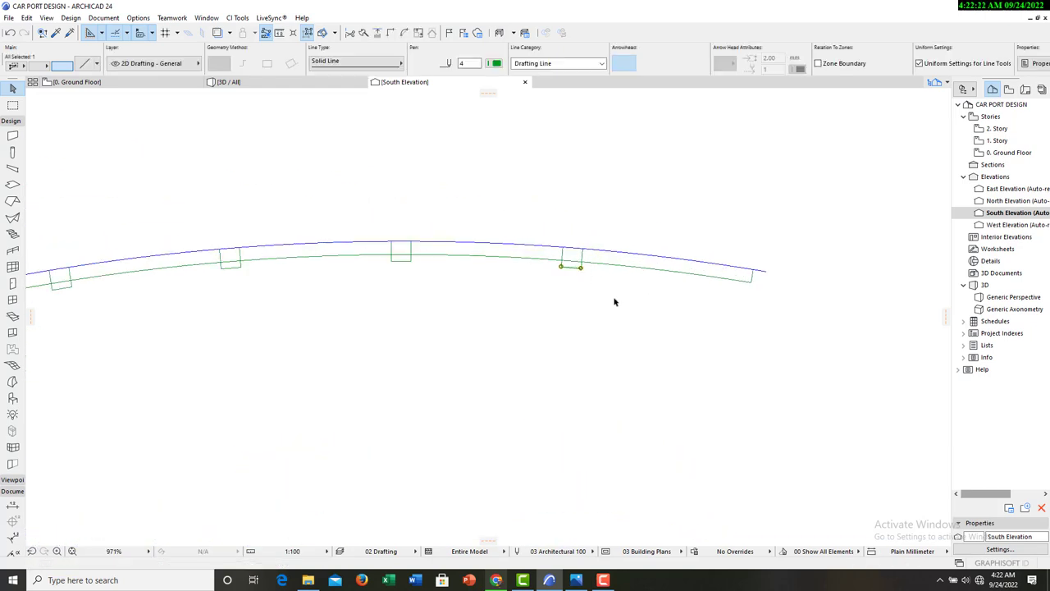
click(377, 33)
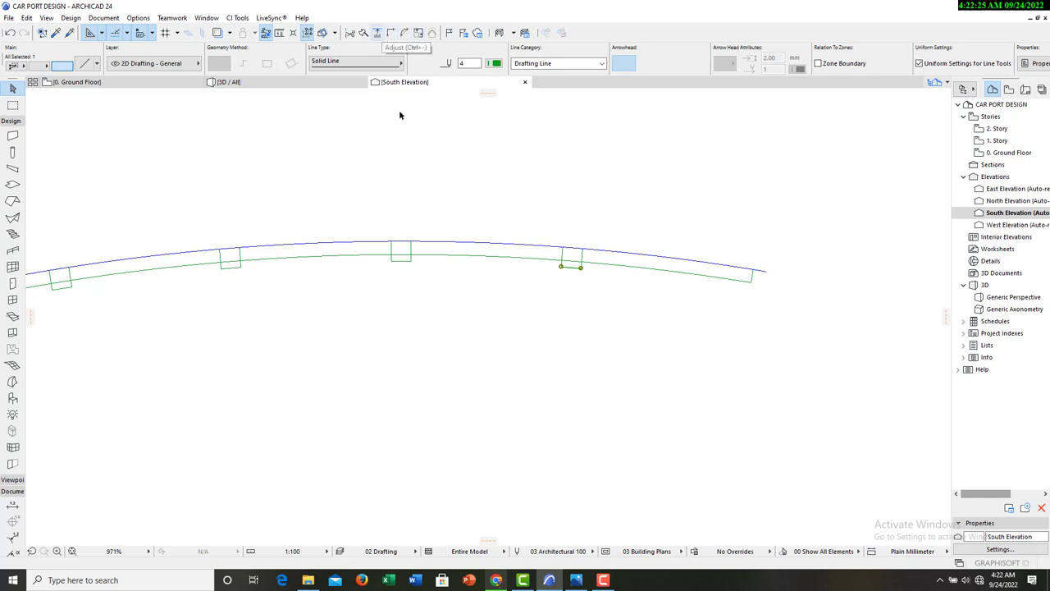
key(ctrl+a)
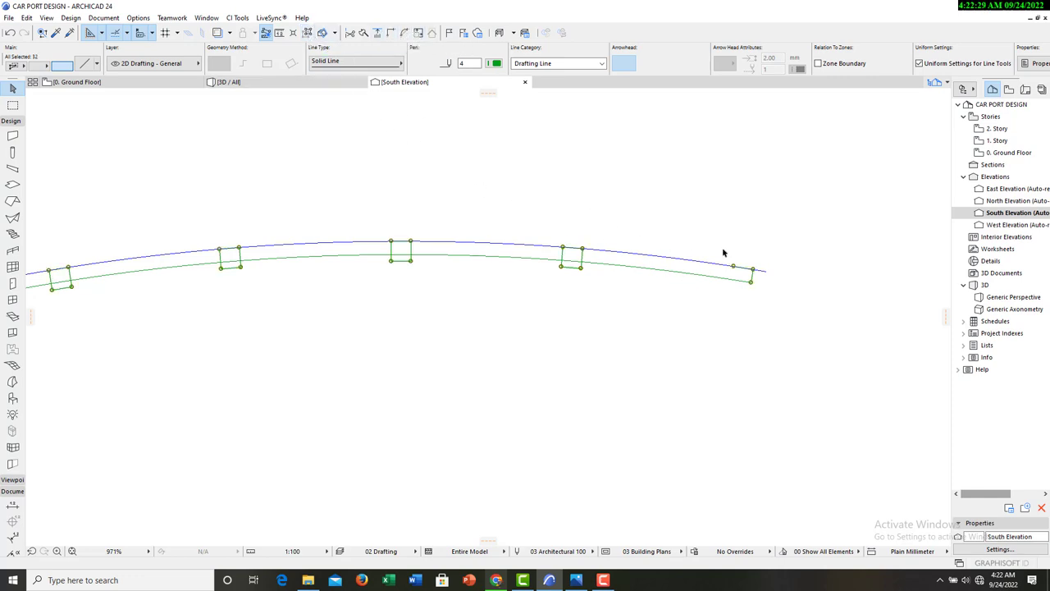
scroll(751, 281, up, 3)
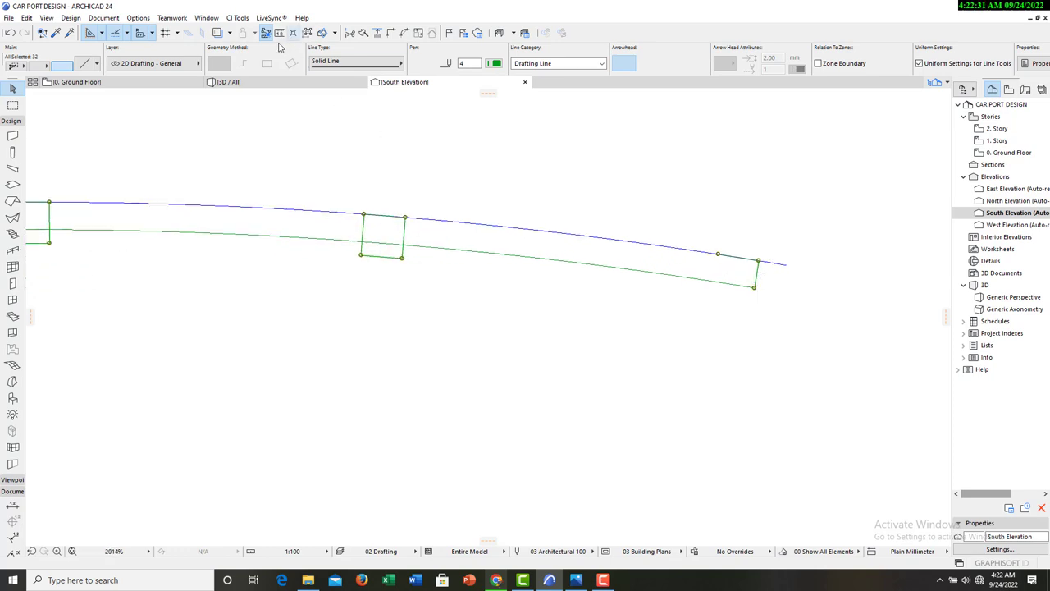
click(307, 33)
scroll(815, 281, down, 5)
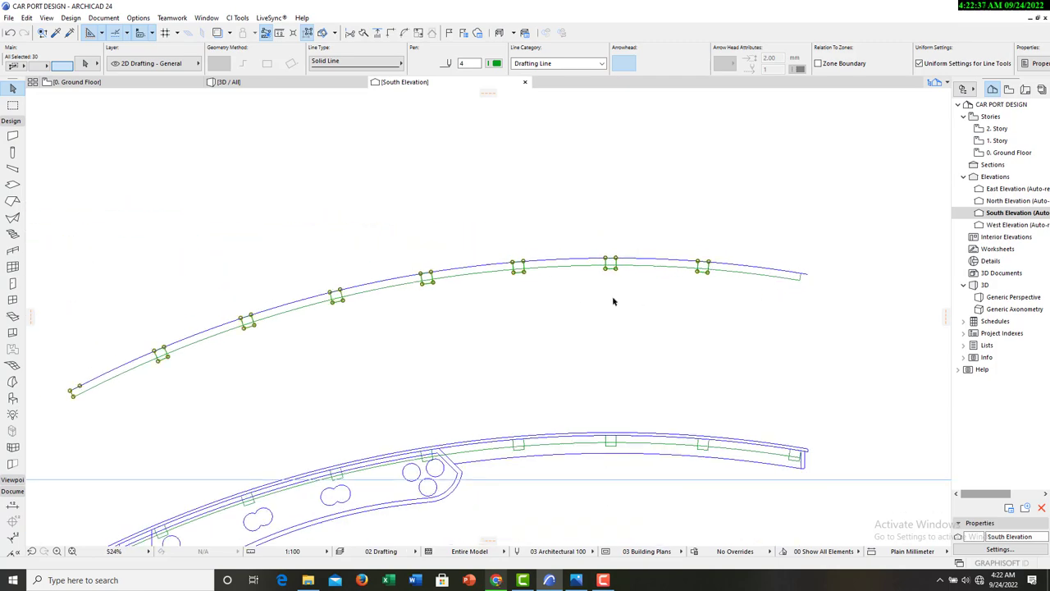
scroll(473, 328, down, 3)
scroll(473, 330, up, 2)
scroll(472, 330, up, 4)
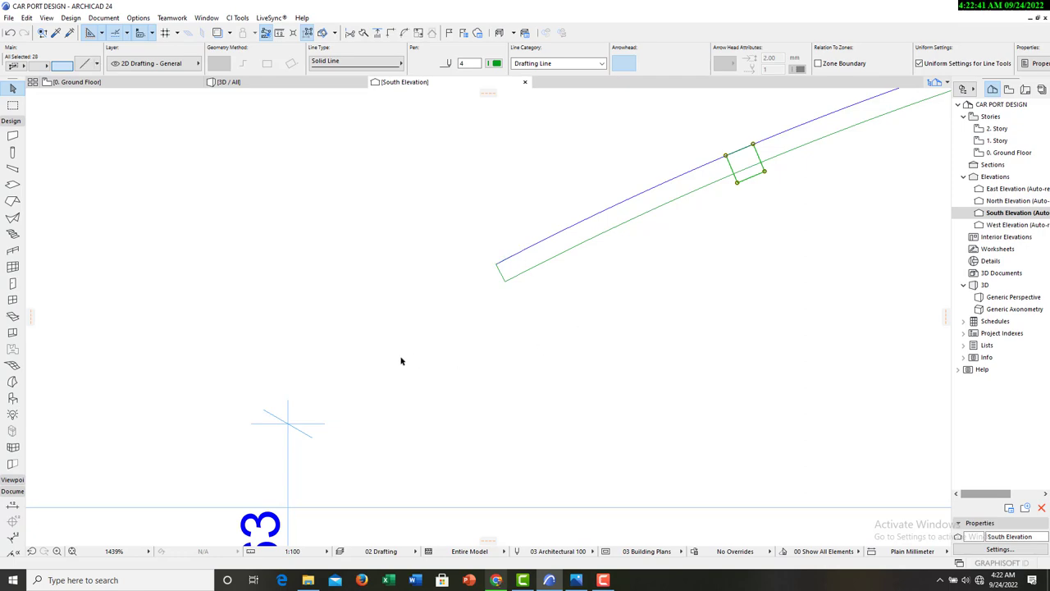
scroll(401, 361, down, 6)
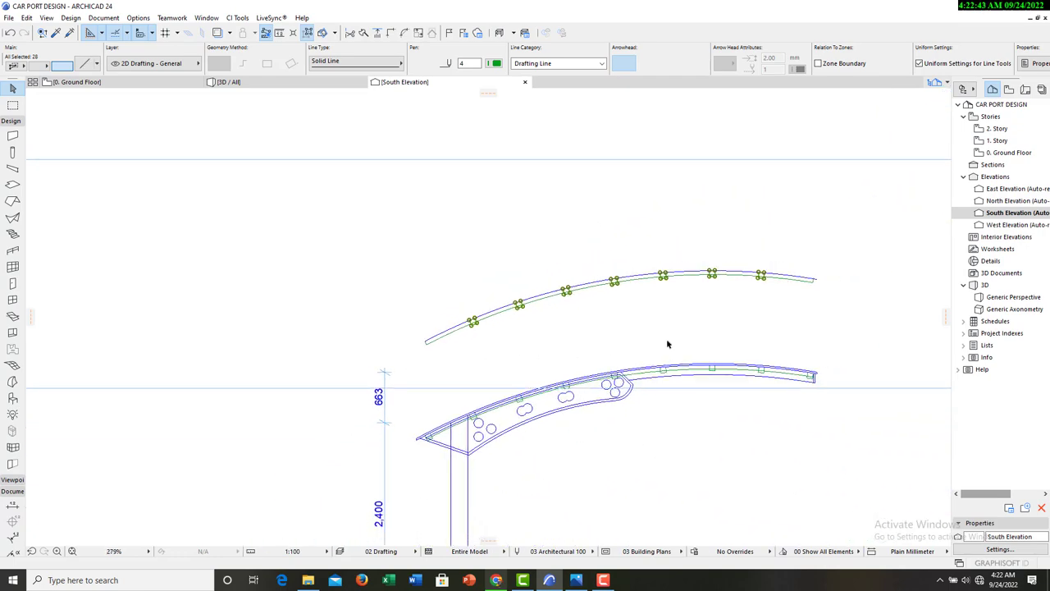
key(Escape)
Trim the upper arc's overhang beyond the closing line at the profile's upper end.
scroll(820, 286, up, 6)
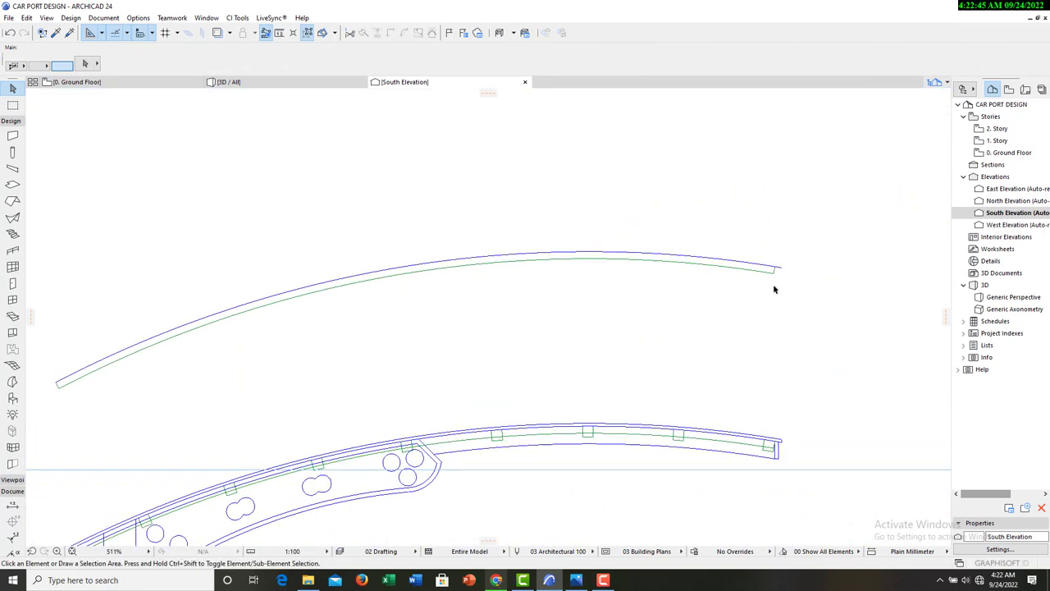
click(779, 252)
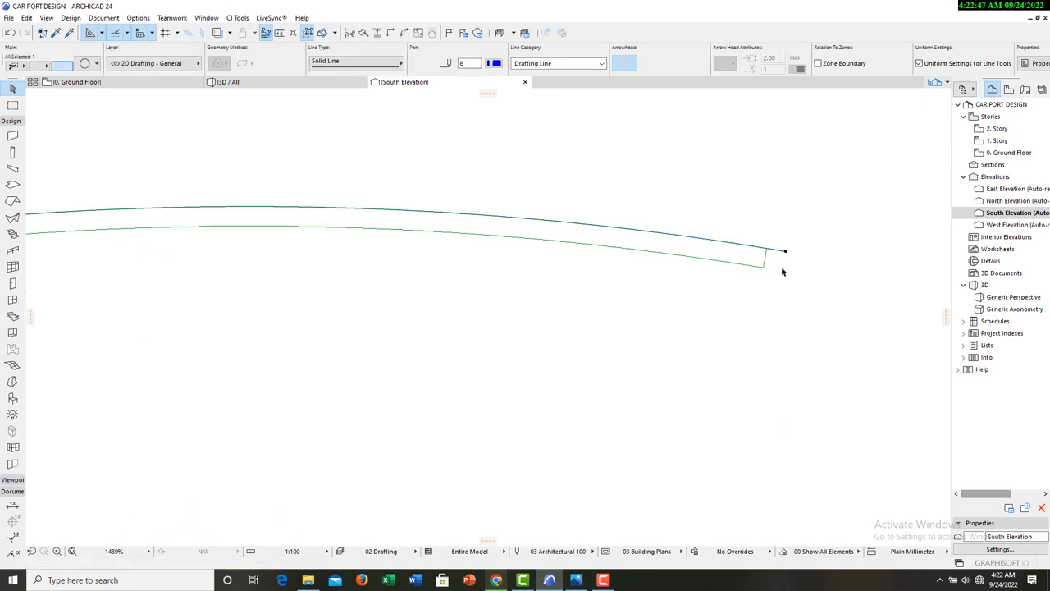
key(Escape)
scroll(779, 254, down, 7)
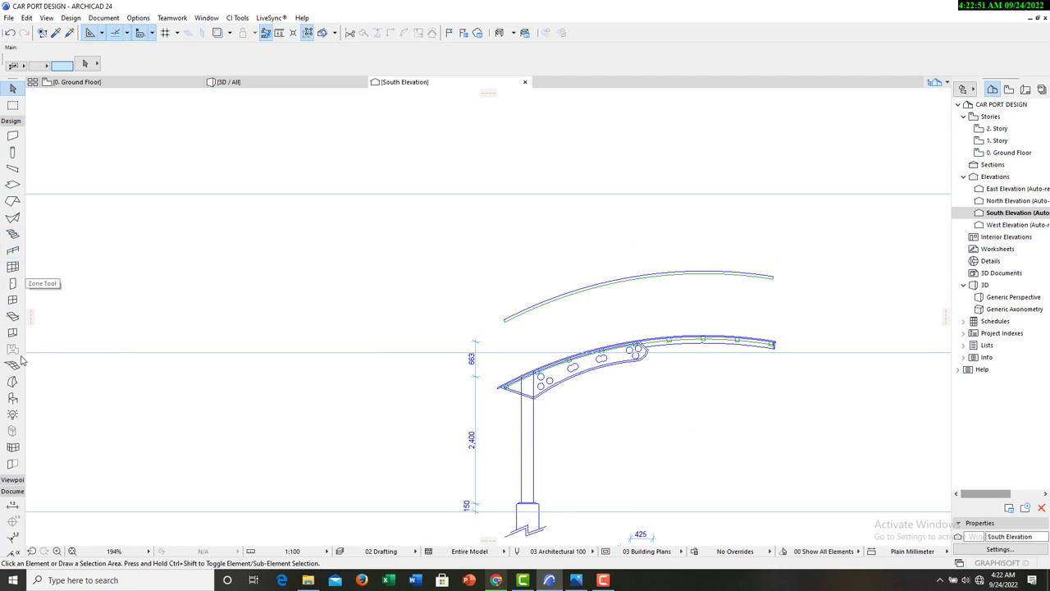
Create a morph face from the closed outline between the two arcs using the Magic Wand.
click(12, 382)
scroll(552, 306, up, 6)
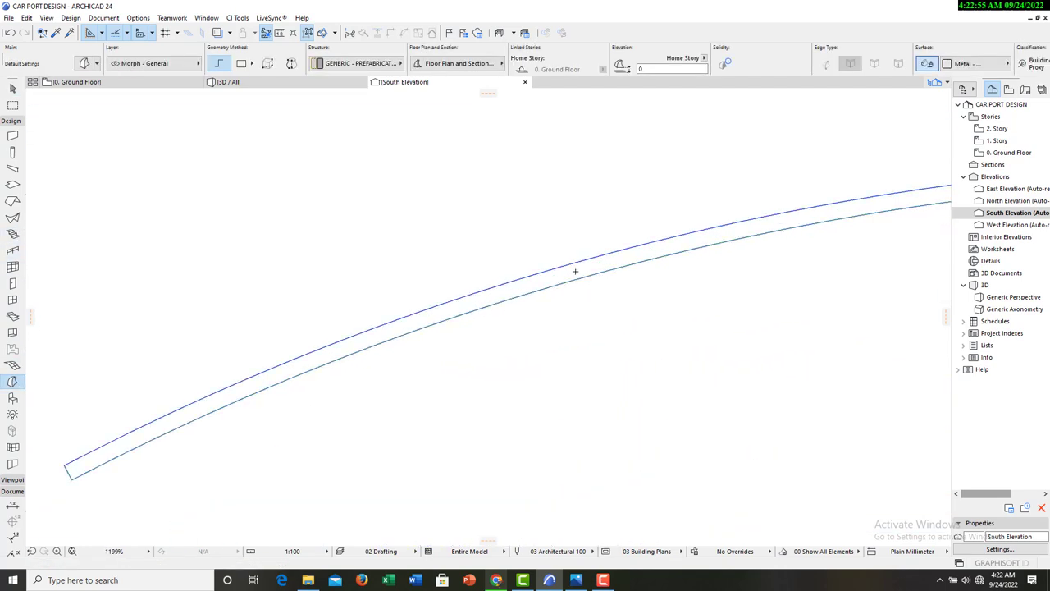
click(576, 272)
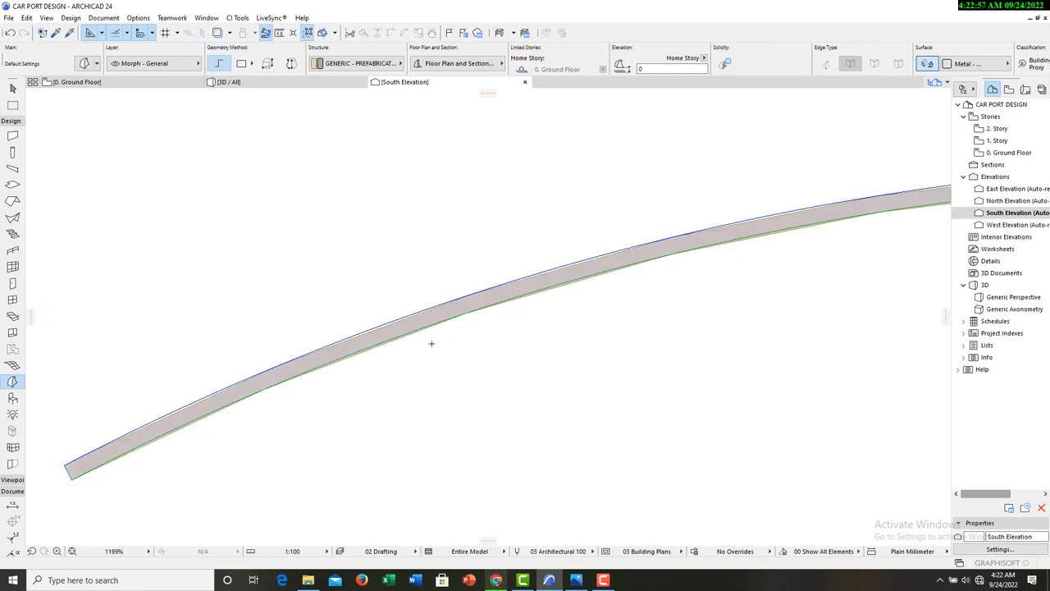
scroll(578, 346, down, 4)
key(Escape)
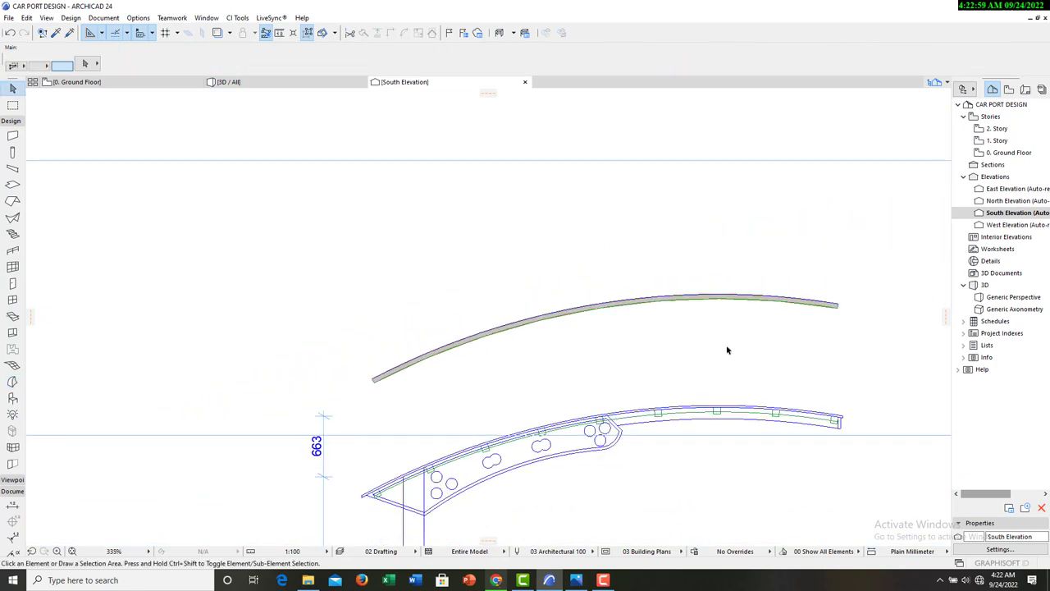
Drag the curved morph by its upper end corner onto the modelled frame, matching the top corner where the beam meets its end plate.
scroll(822, 319, up, 6)
click(792, 289)
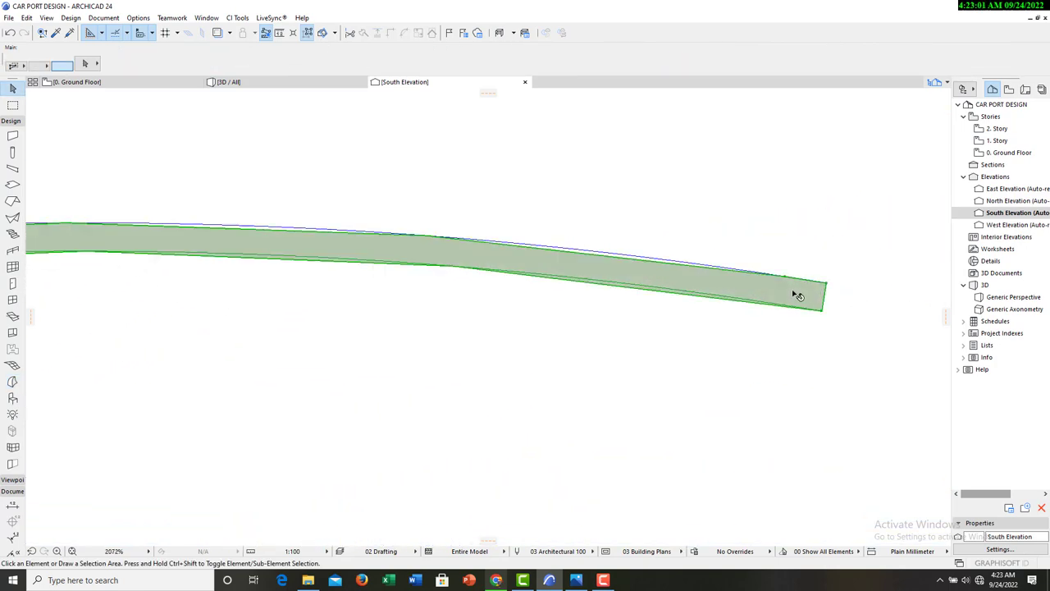
right_click(614, 351)
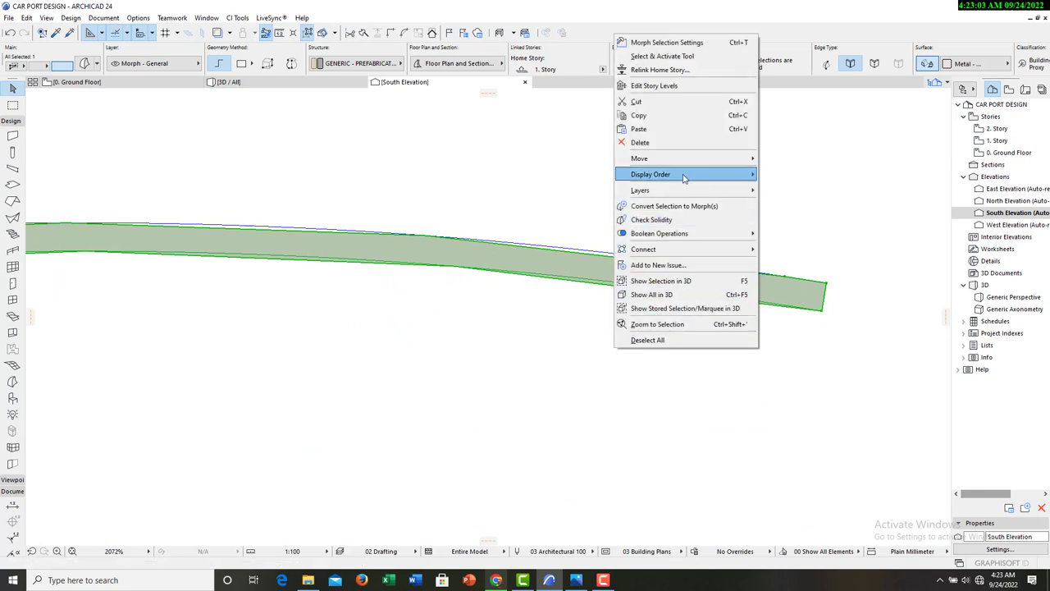
mouse_move(657, 158)
click(783, 159)
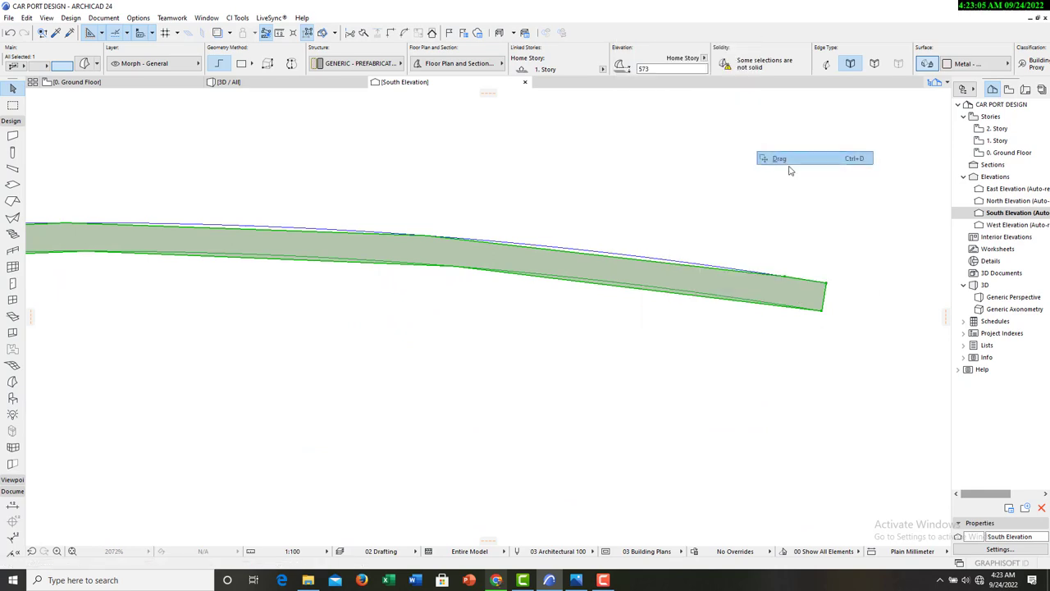
click(827, 286)
scroll(816, 227, down, 6)
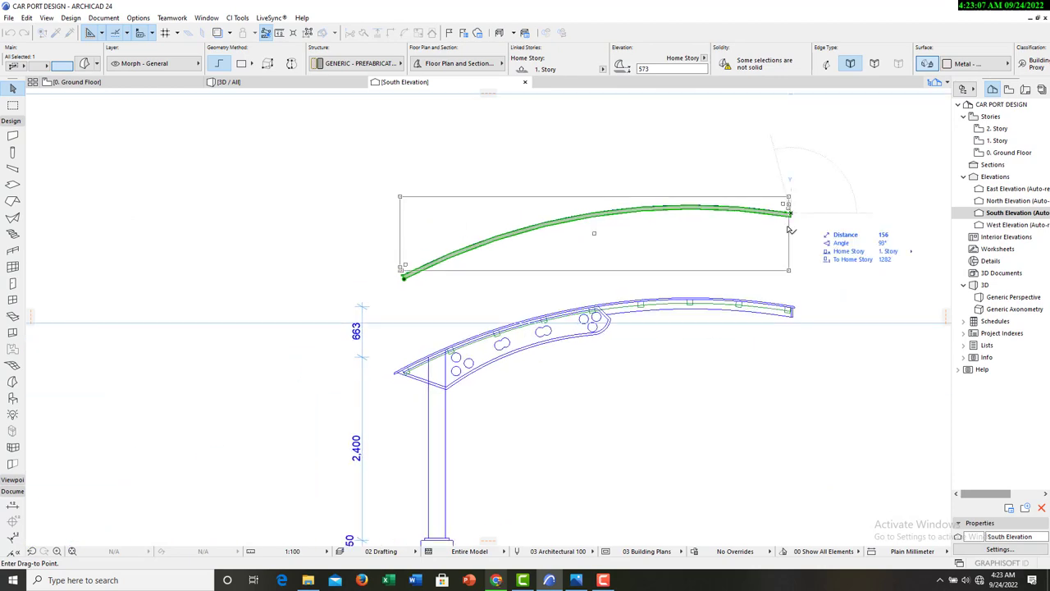
scroll(791, 313, up, 8)
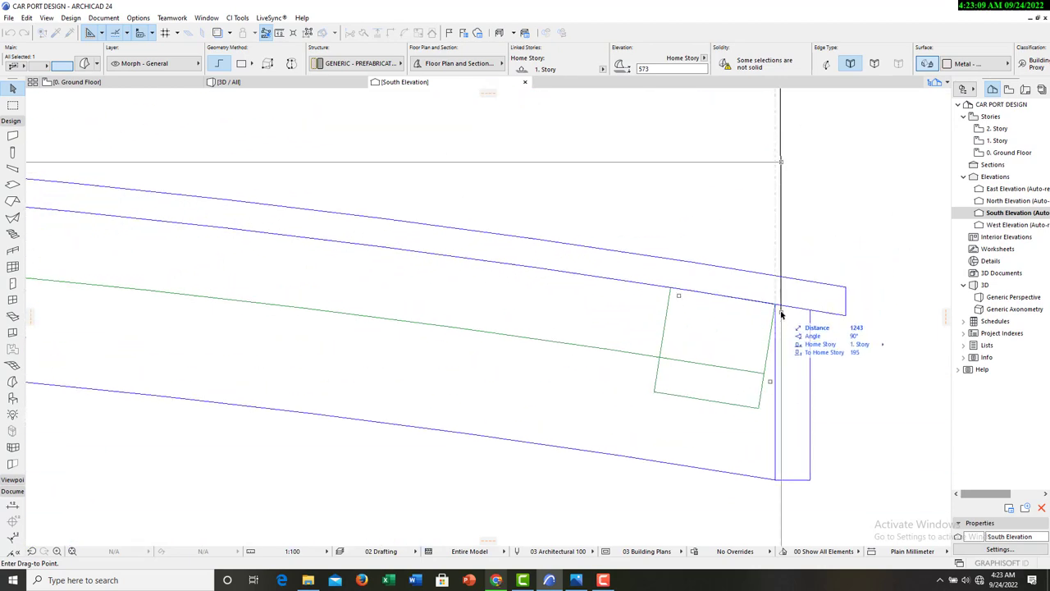
scroll(775, 306, down, 8)
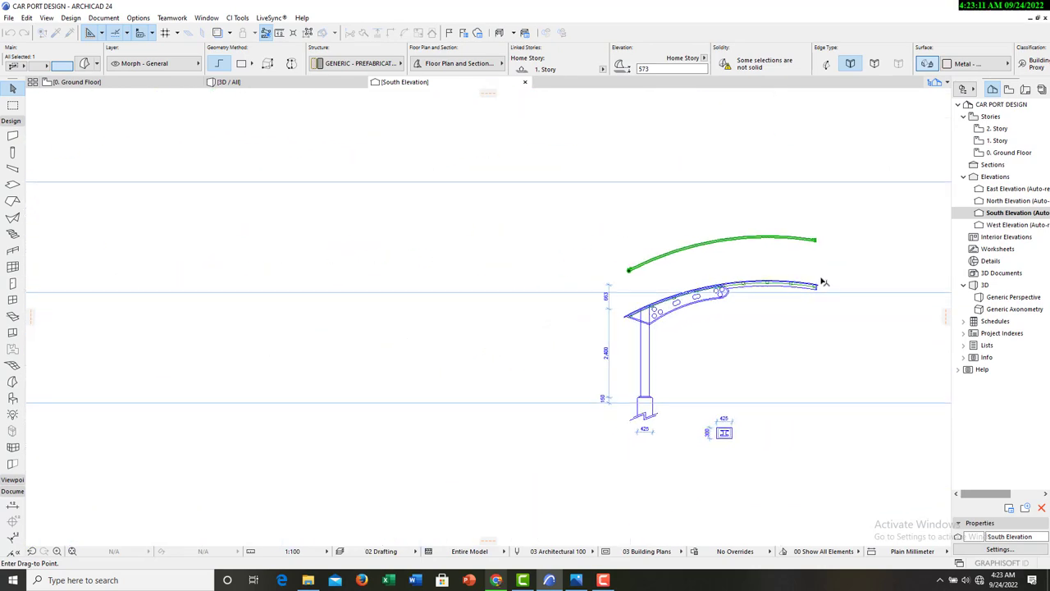
scroll(798, 280, down, 3)
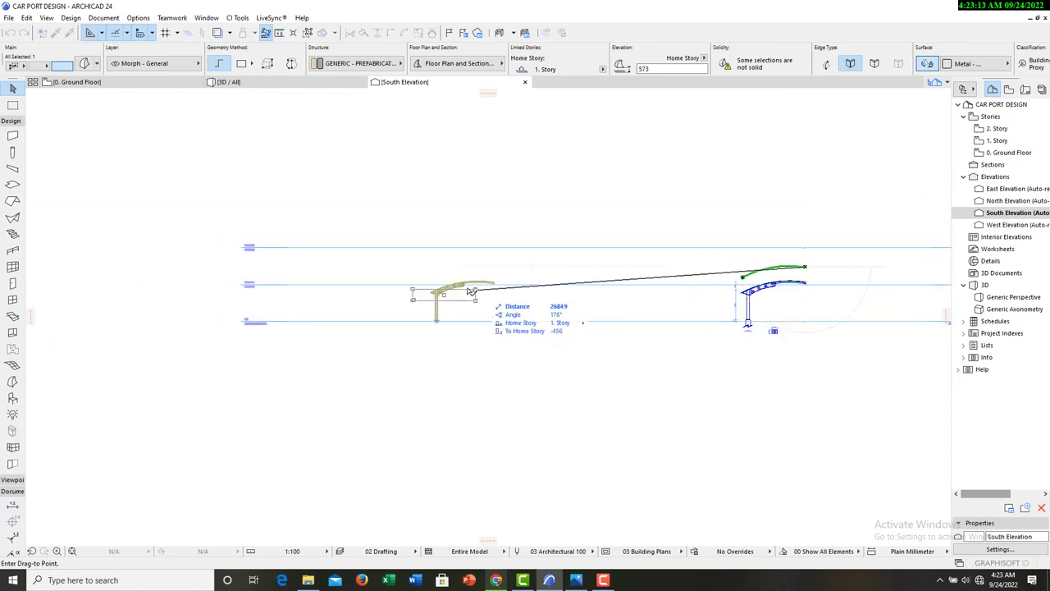
click(573, 281)
scroll(573, 281, up, 5)
scroll(572, 282, up, 3)
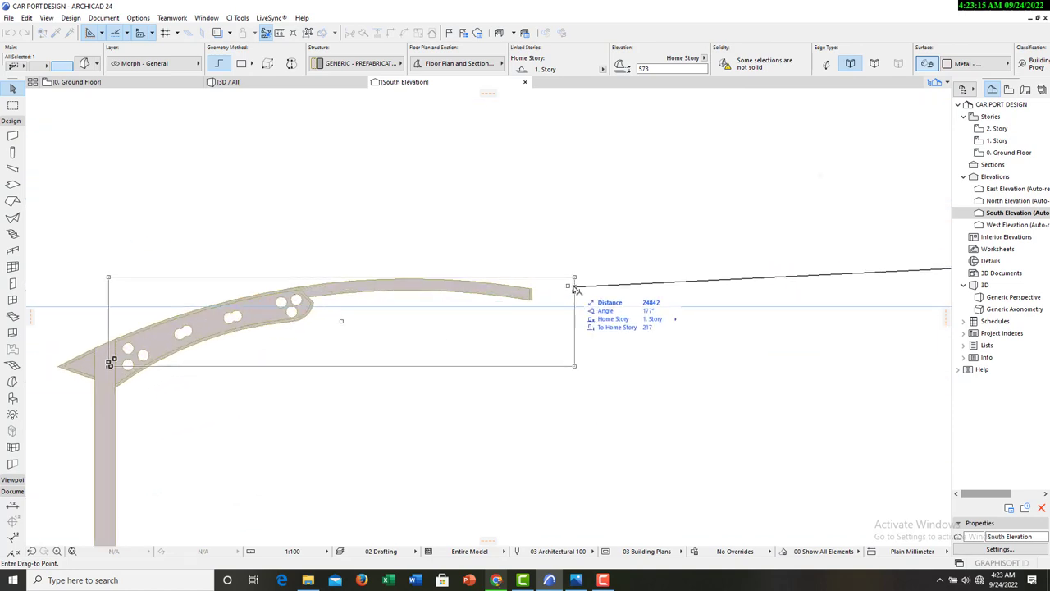
scroll(524, 290, up, 5)
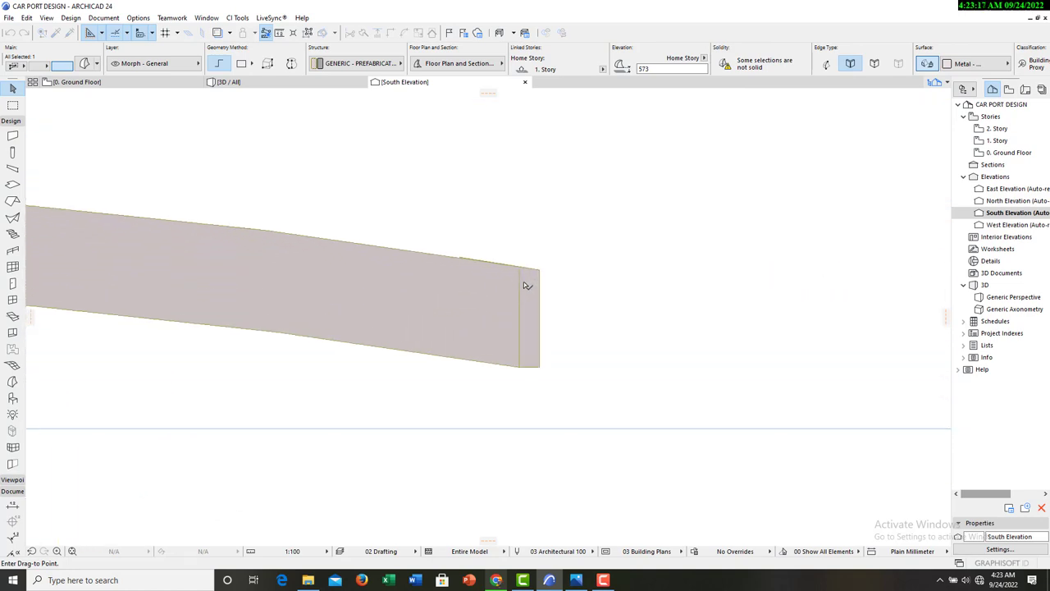
click(522, 271)
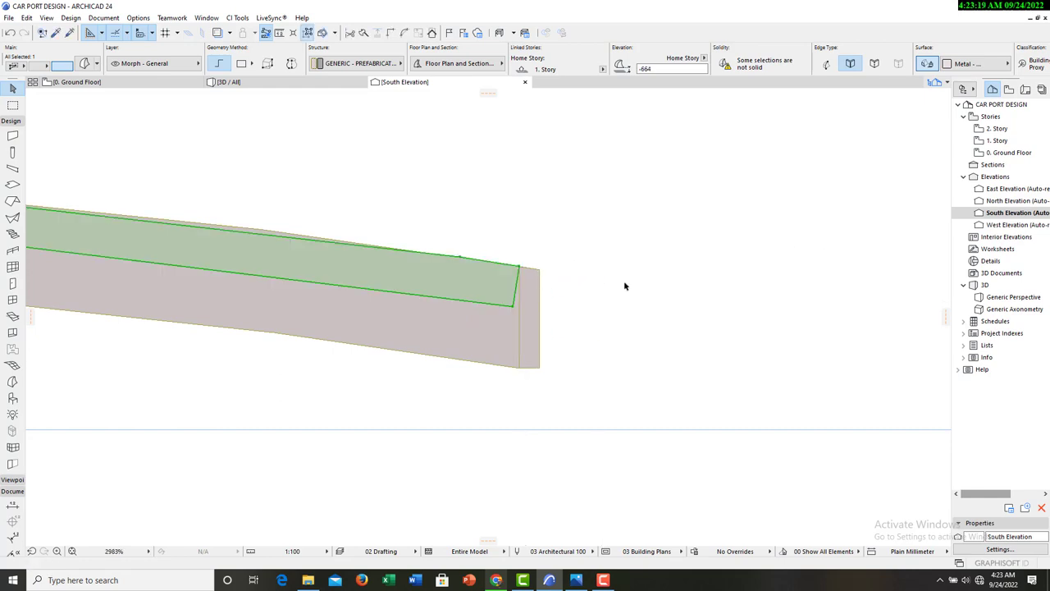
scroll(700, 269, down, 8)
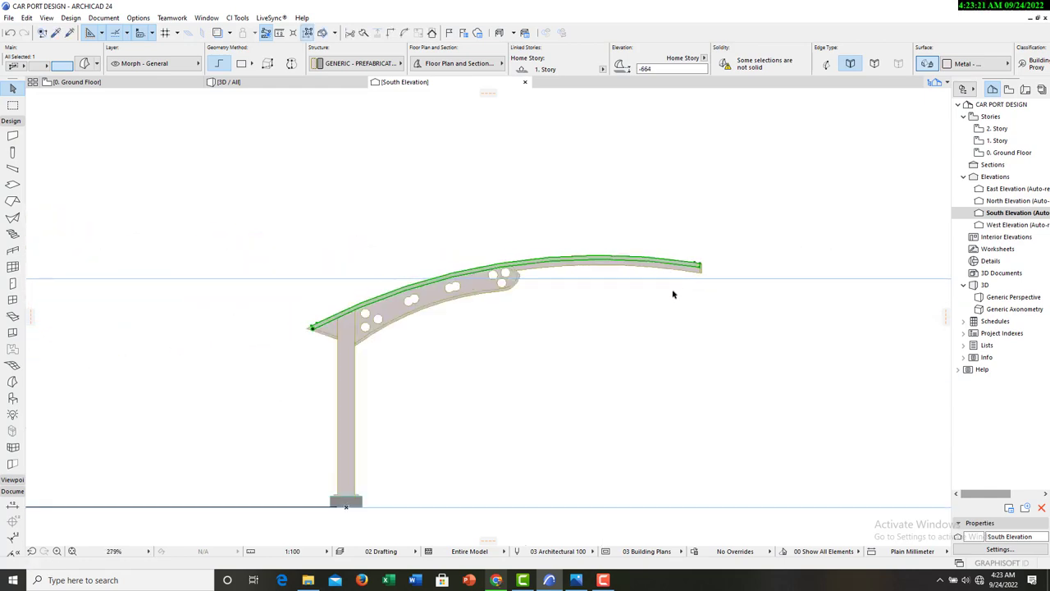
key(Escape)
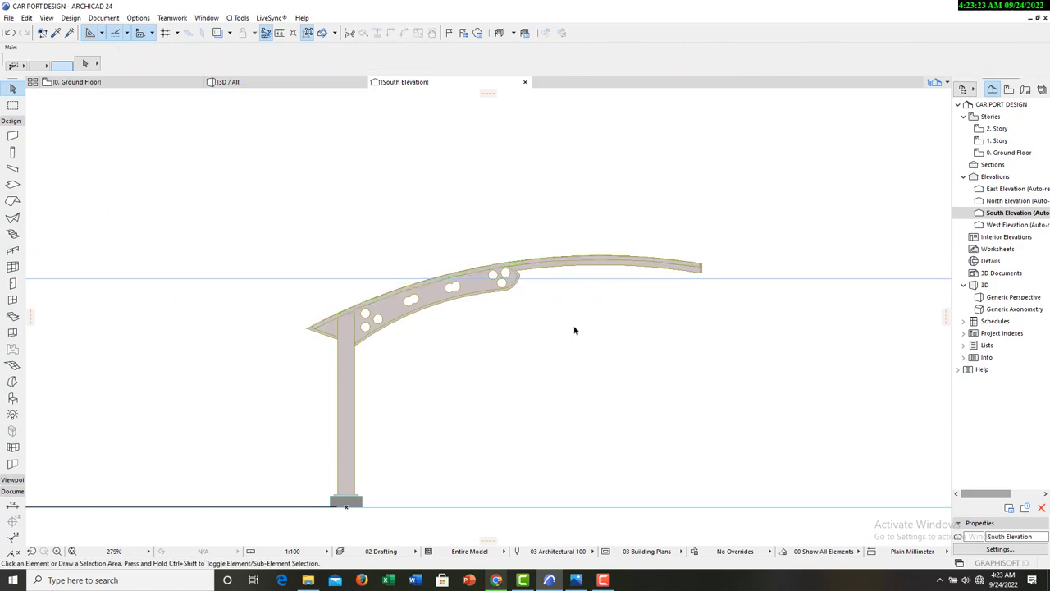
In the 3D view, extrude the curved morph face perpendicularly by 75 mm.
click(263, 84)
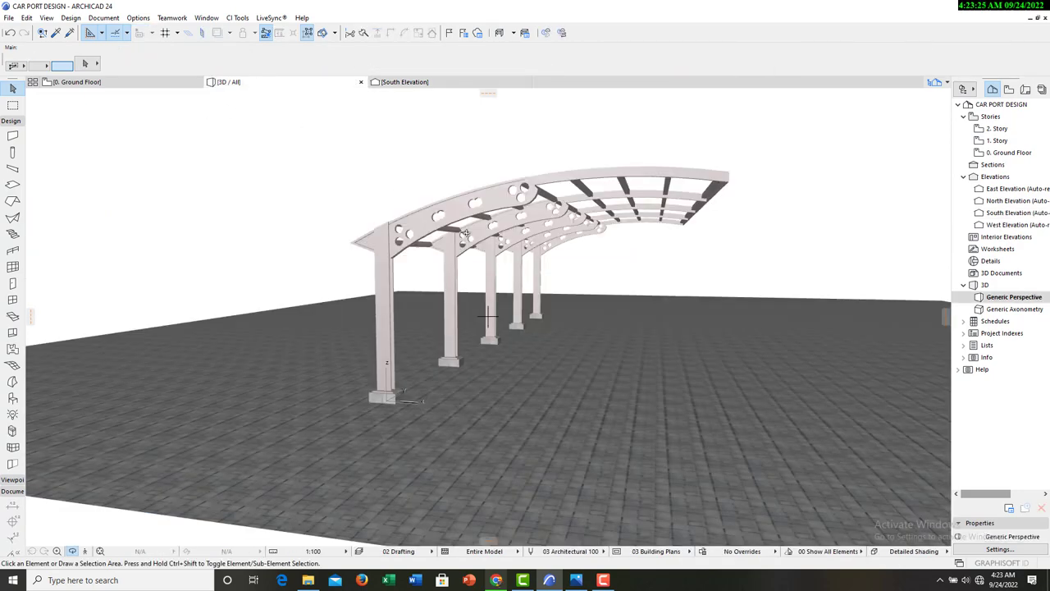
shift+middle_drag(390, 246, 324, 251)
click(335, 240)
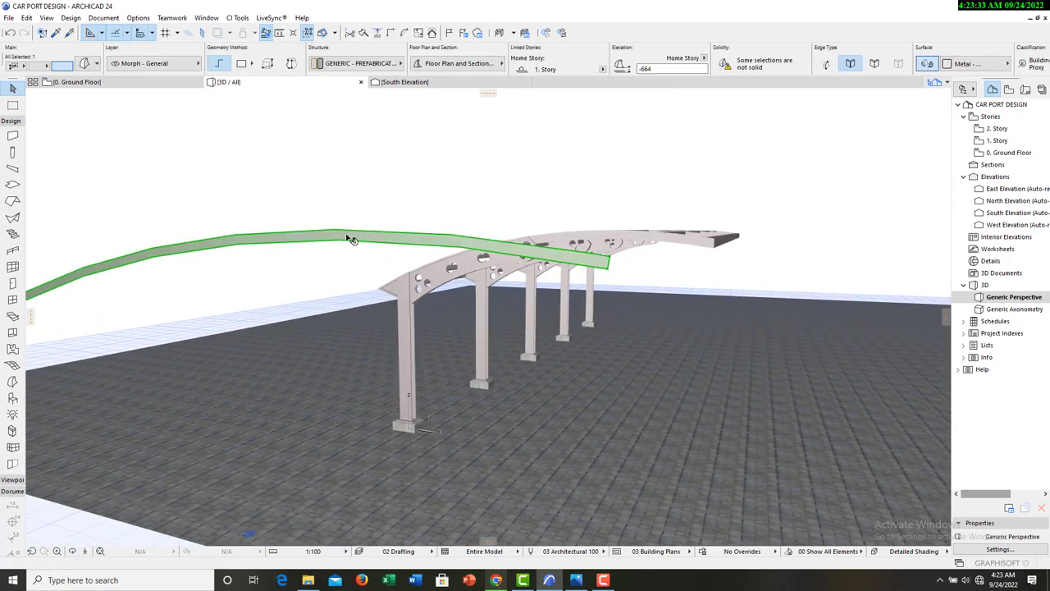
click(346, 234)
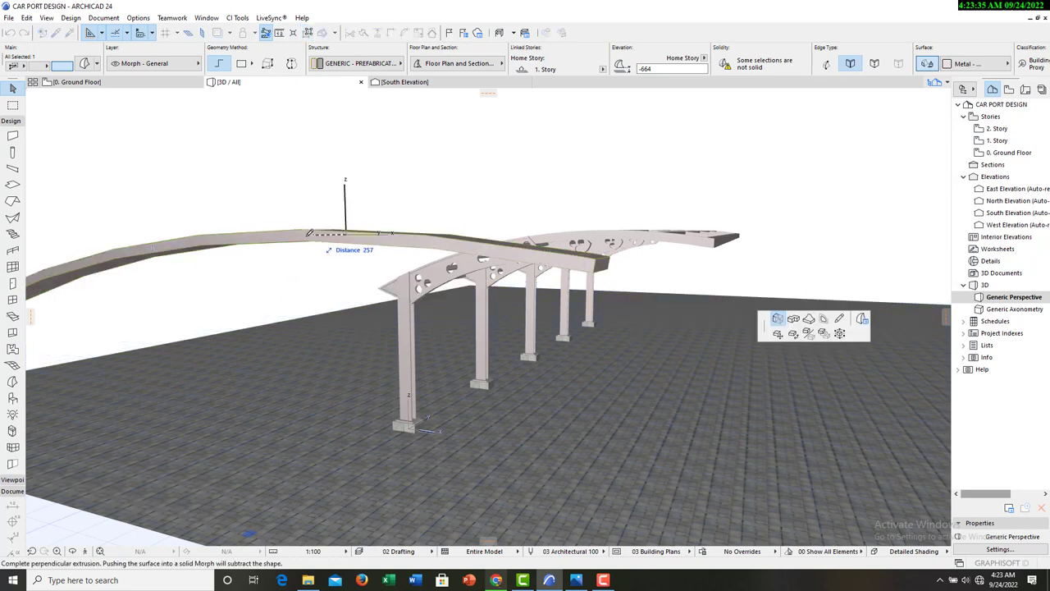
text(75)
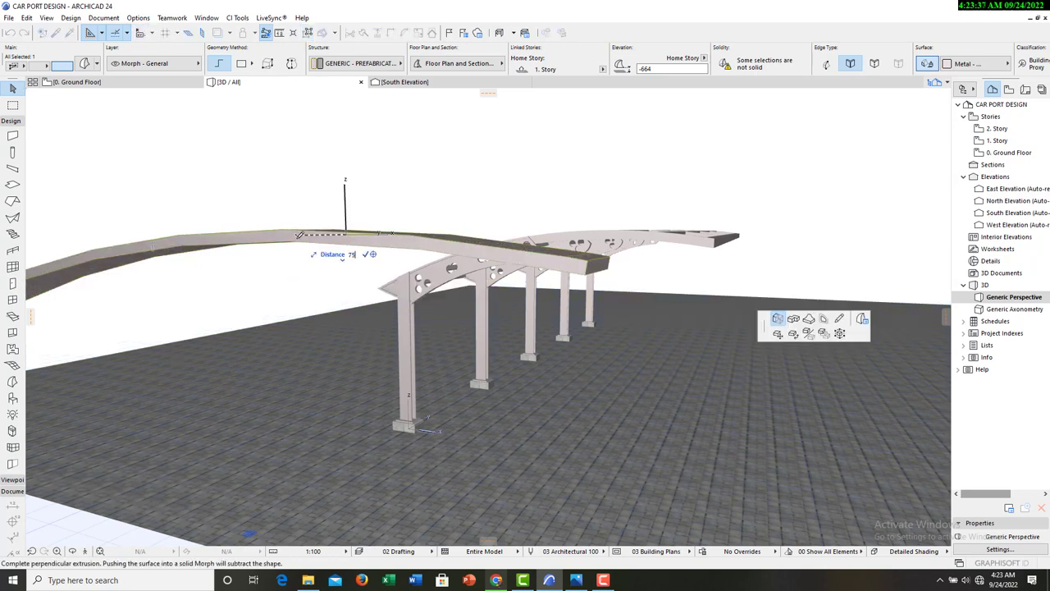
key(Return)
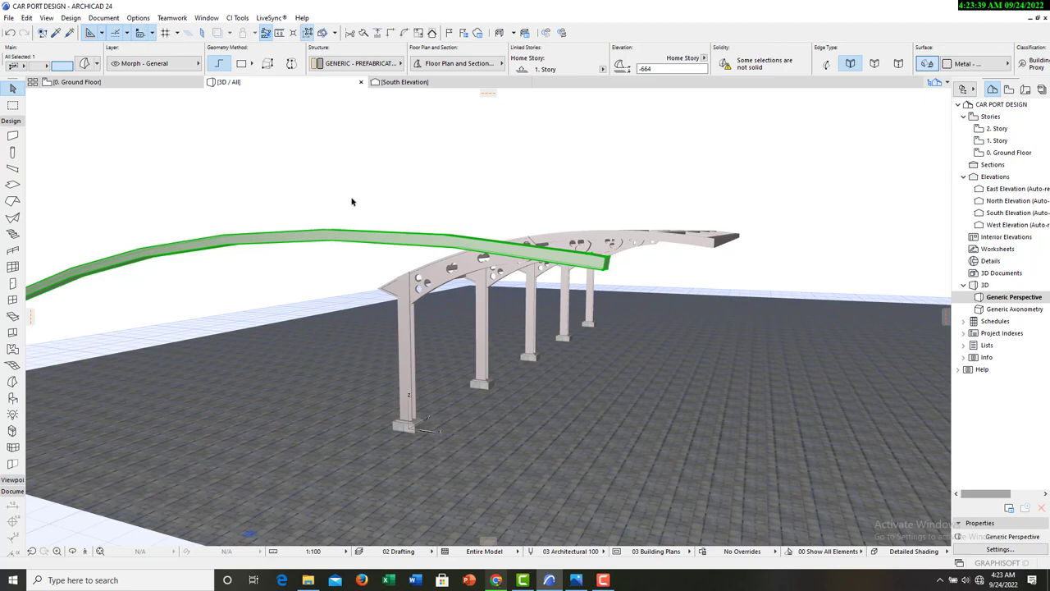
click(335, 205)
In the ground floor plan, drag the curved member by its end midpoint onto the first 750 mm guide line above the southernmost frame.
click(97, 84)
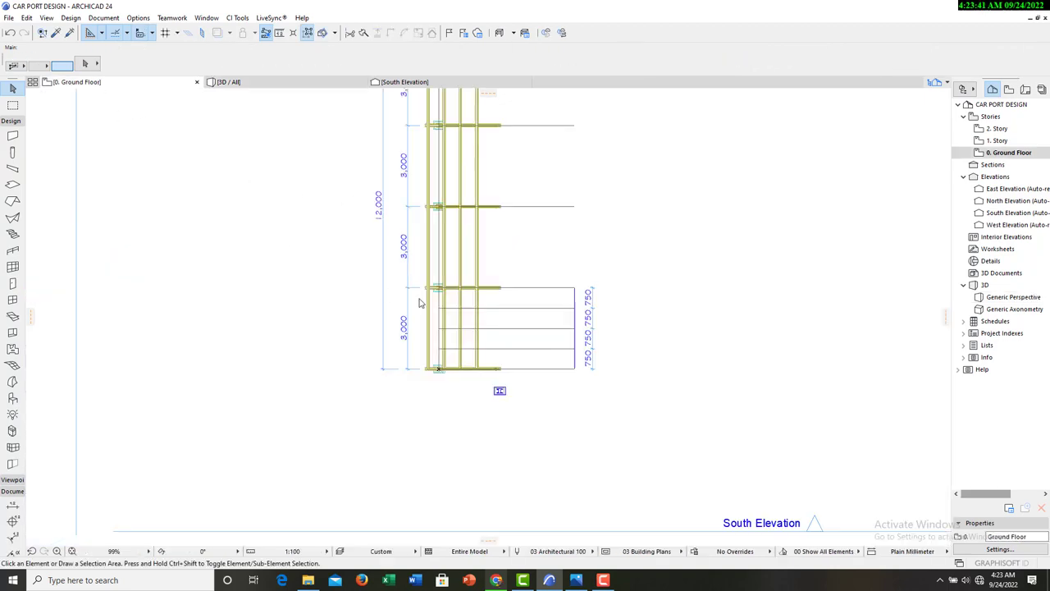
scroll(620, 328, down, 2)
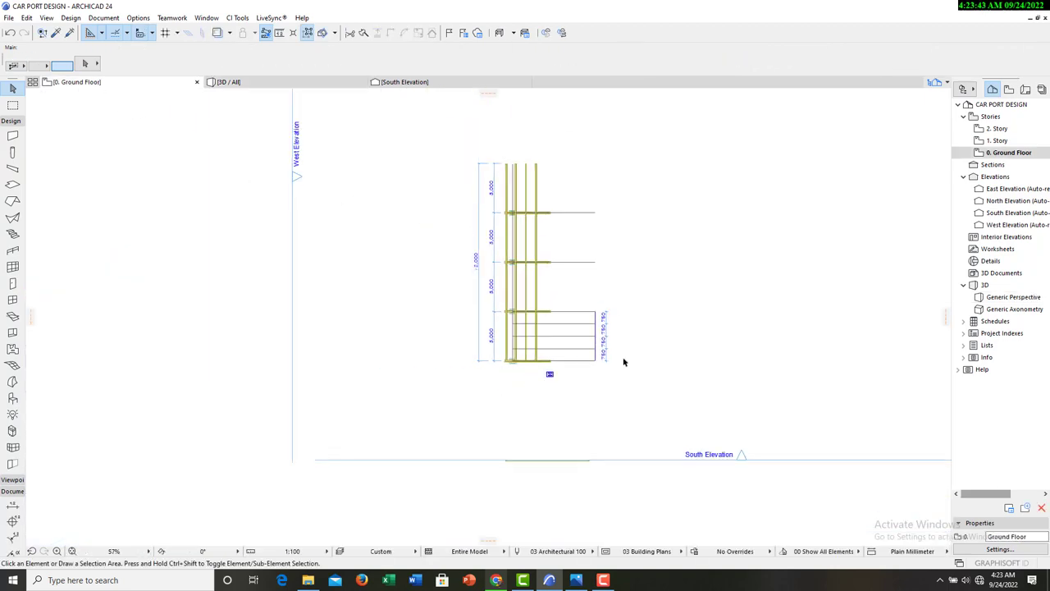
scroll(589, 432, up, 2)
click(610, 456)
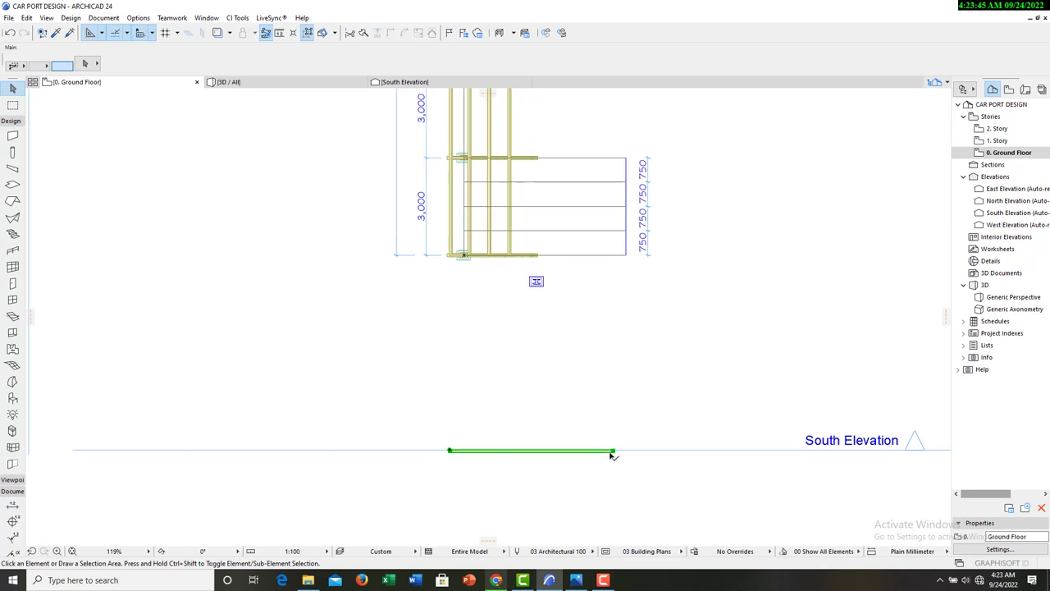
scroll(611, 456, up, 10)
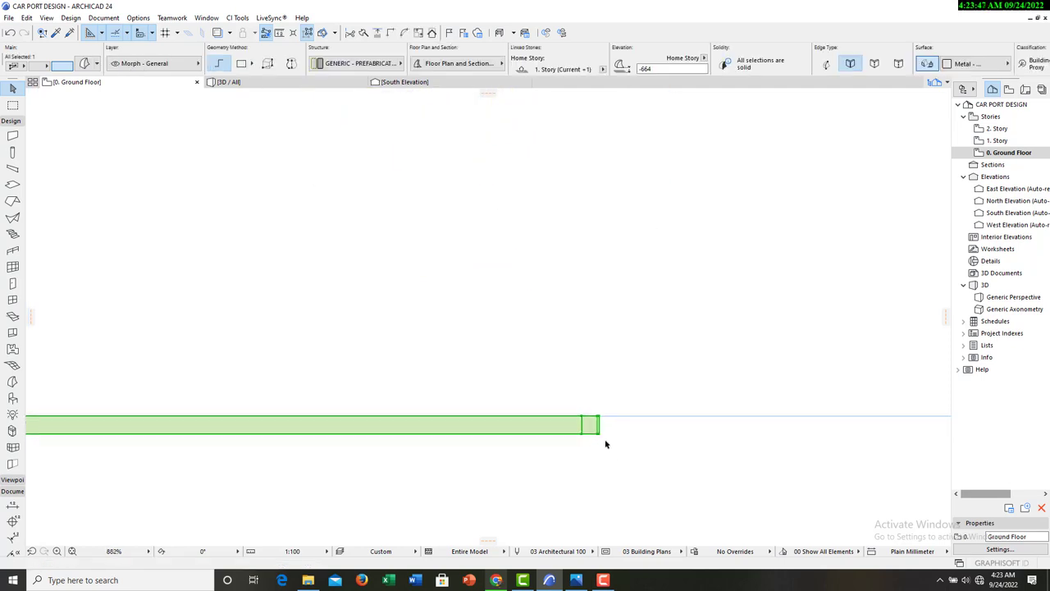
right_click(606, 444)
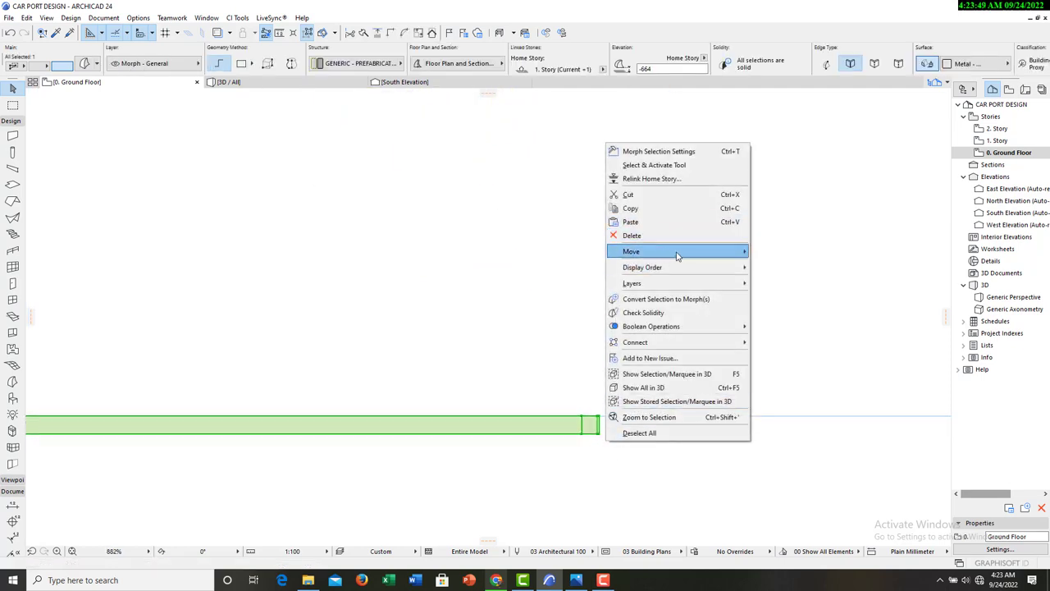
mouse_move(678, 256)
click(781, 254)
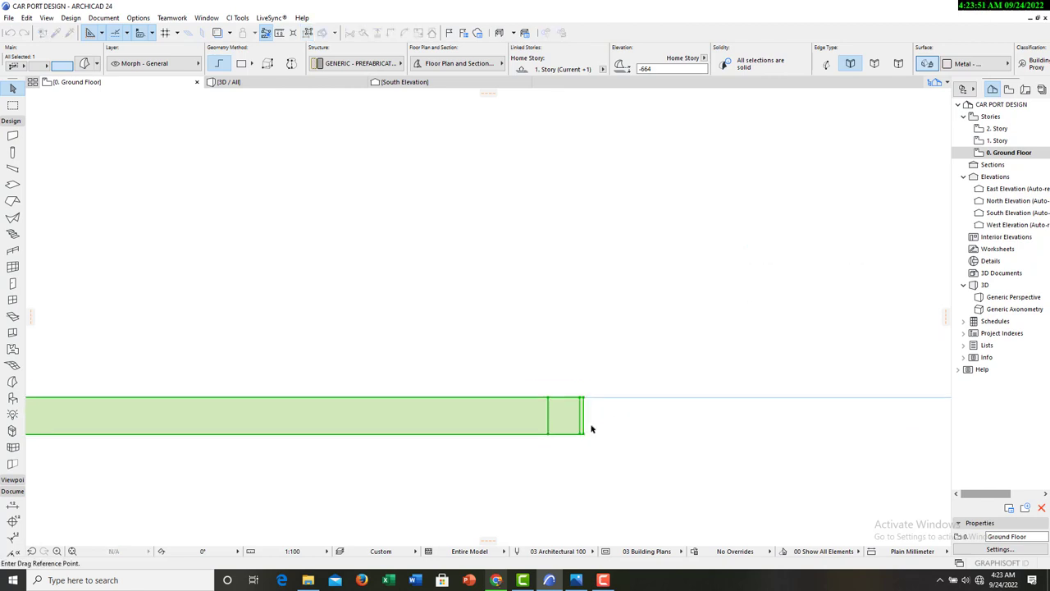
scroll(590, 428, up, 2)
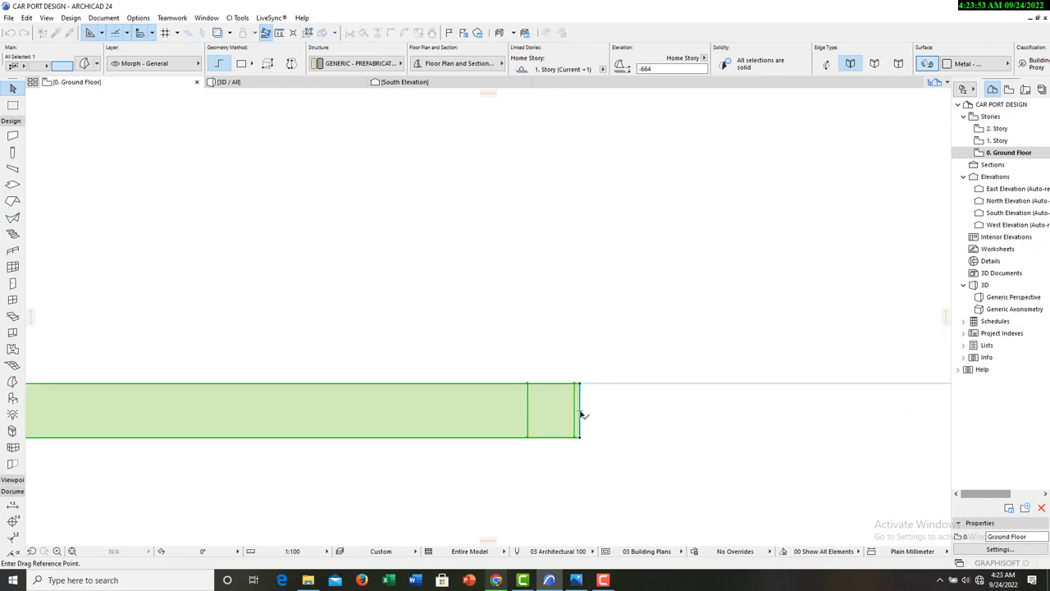
click(580, 414)
scroll(580, 428, down, 6)
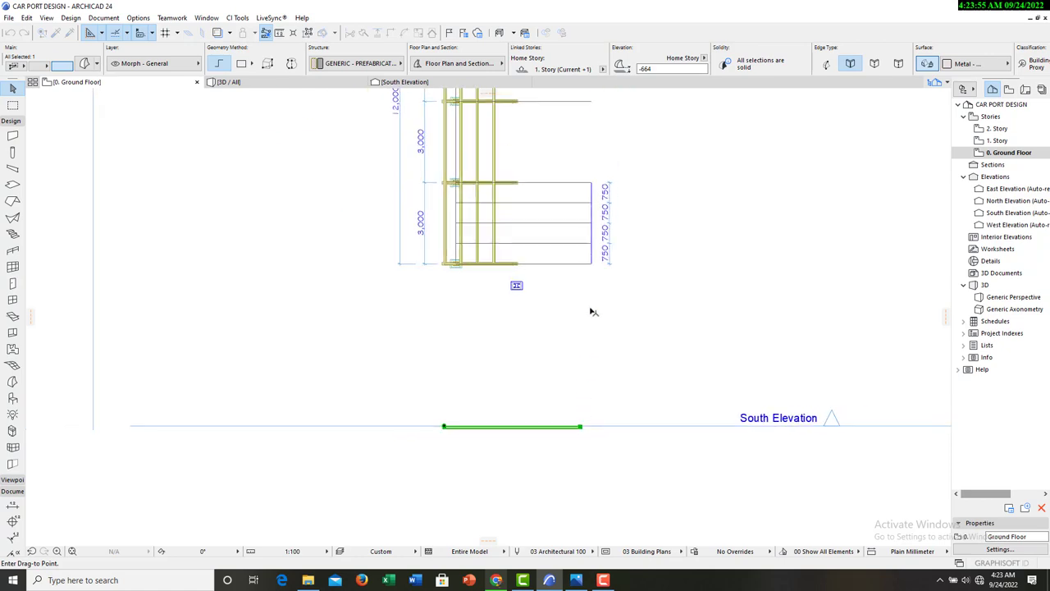
scroll(578, 245, up, 5)
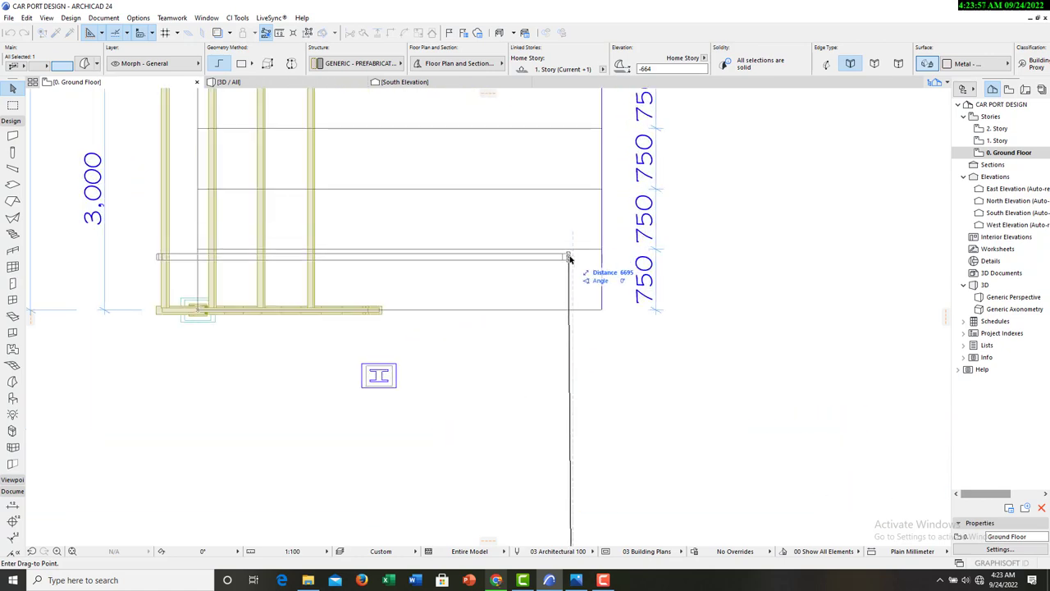
scroll(571, 255, up, 3)
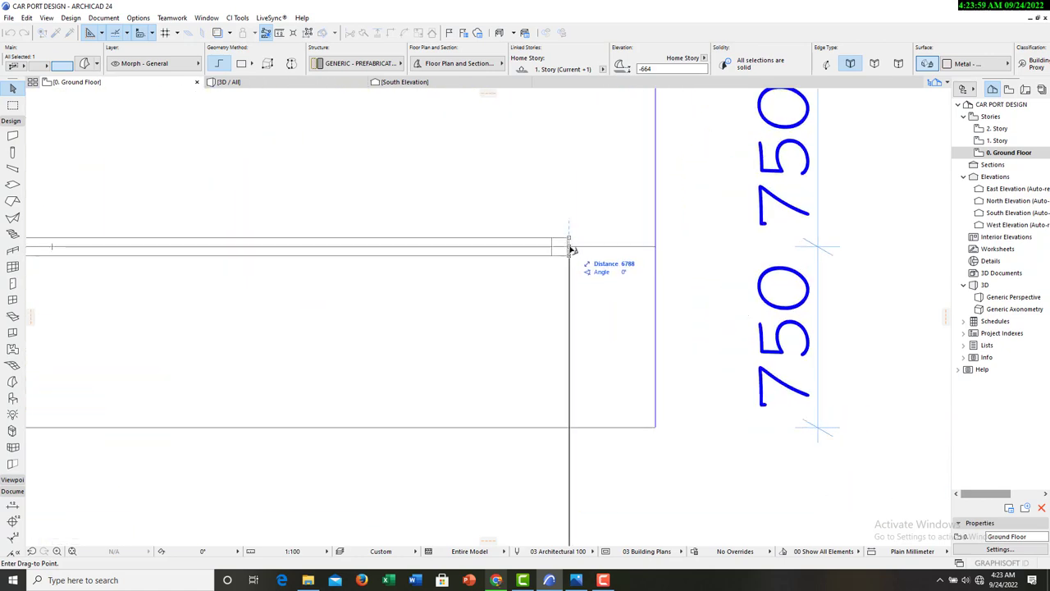
click(571, 250)
scroll(631, 276, down, 5)
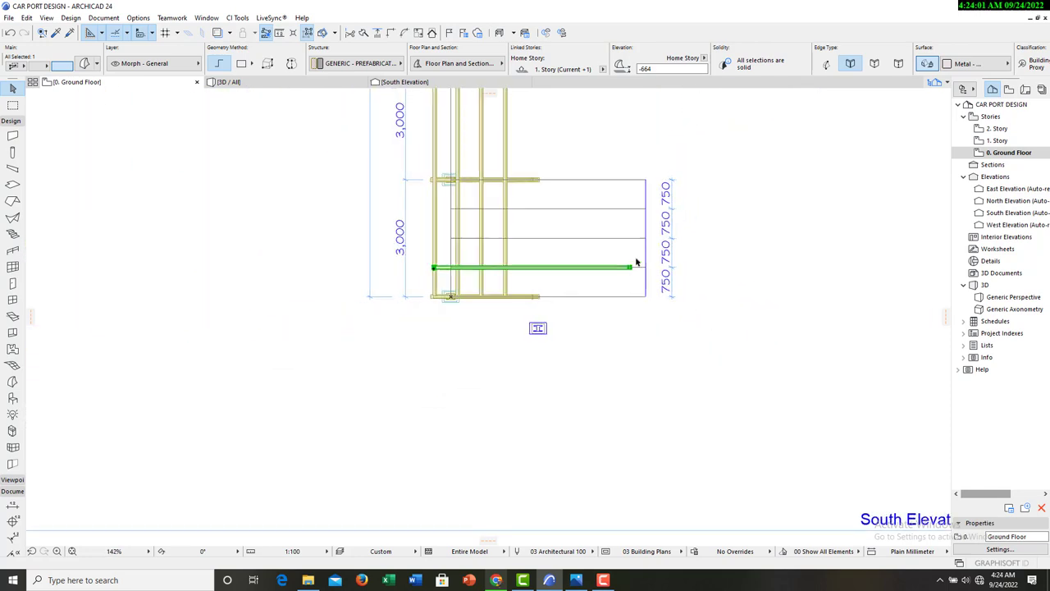
scroll(643, 260, up, 2)
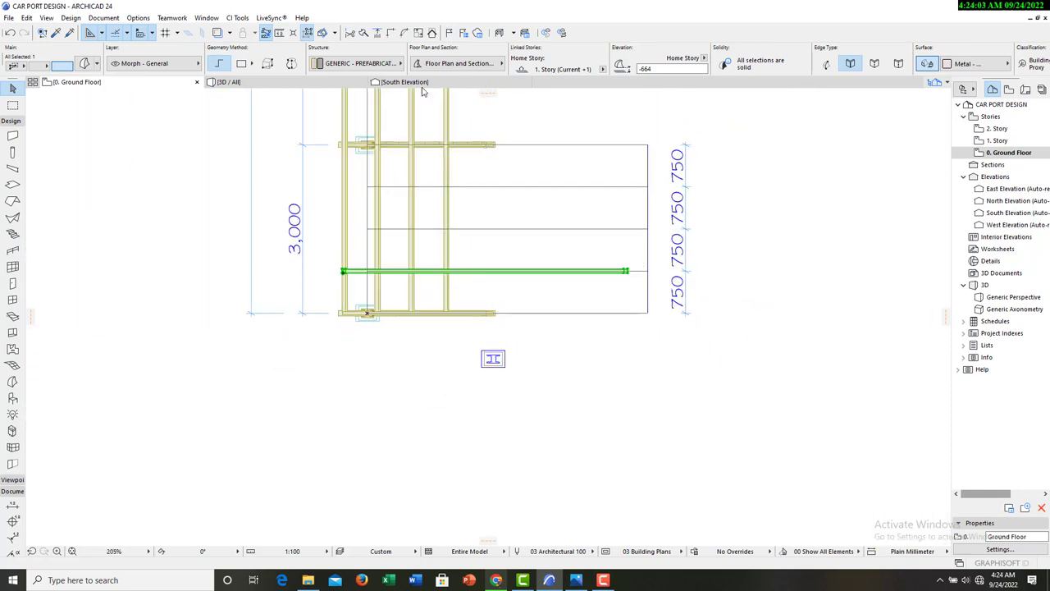
Clear the selection in the 3D view and orbit to check the curved member's position between the frames.
click(233, 82)
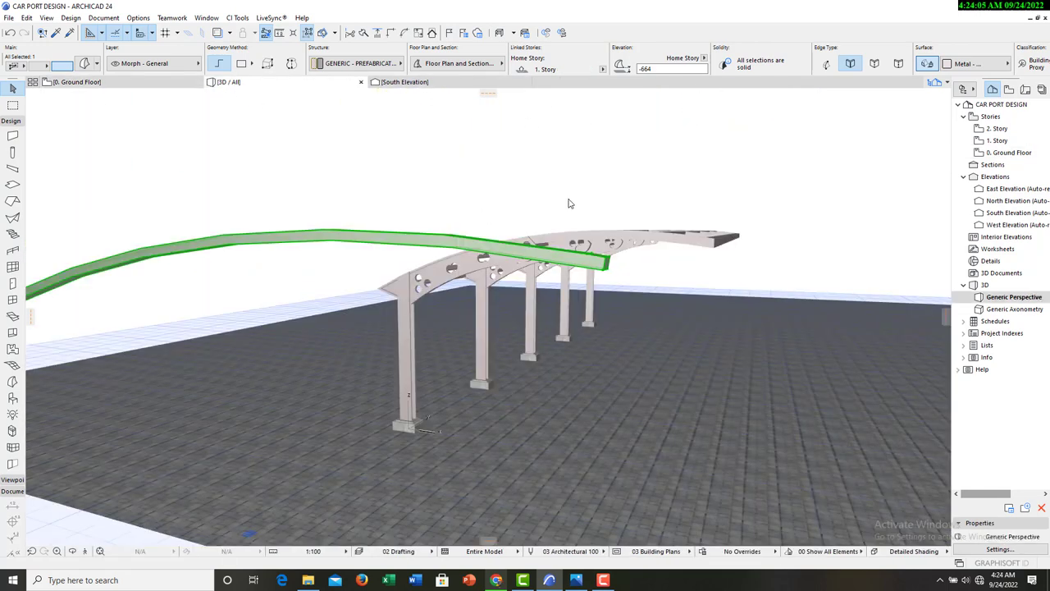
key(Delete)
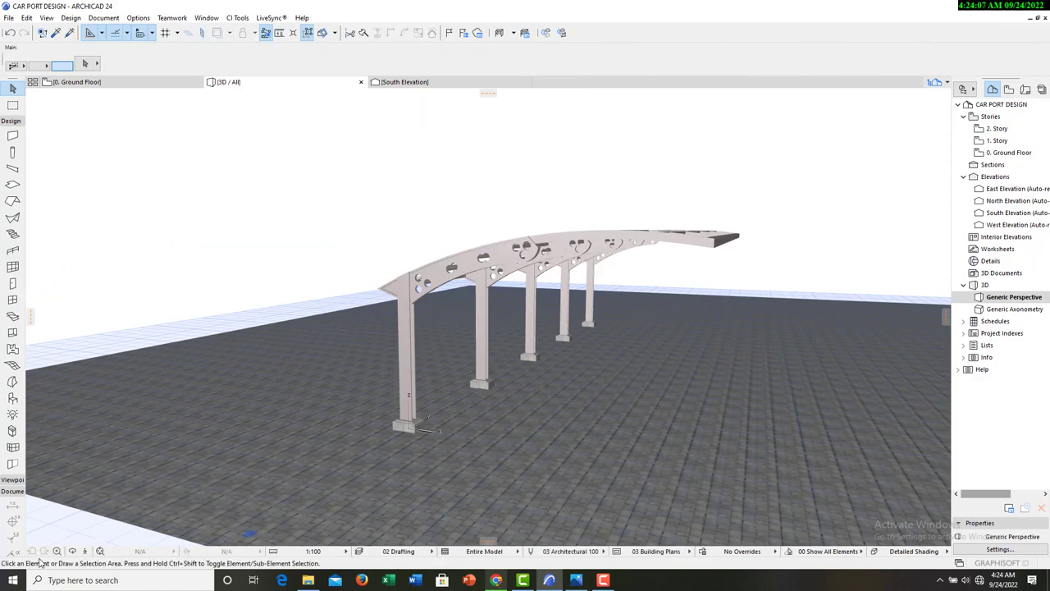
click(74, 551)
drag(459, 328, 138, 122)
In the ground floor plan, drag a copy of the curved member 750 mm up to the second guide line in the southernmost bay.
click(104, 84)
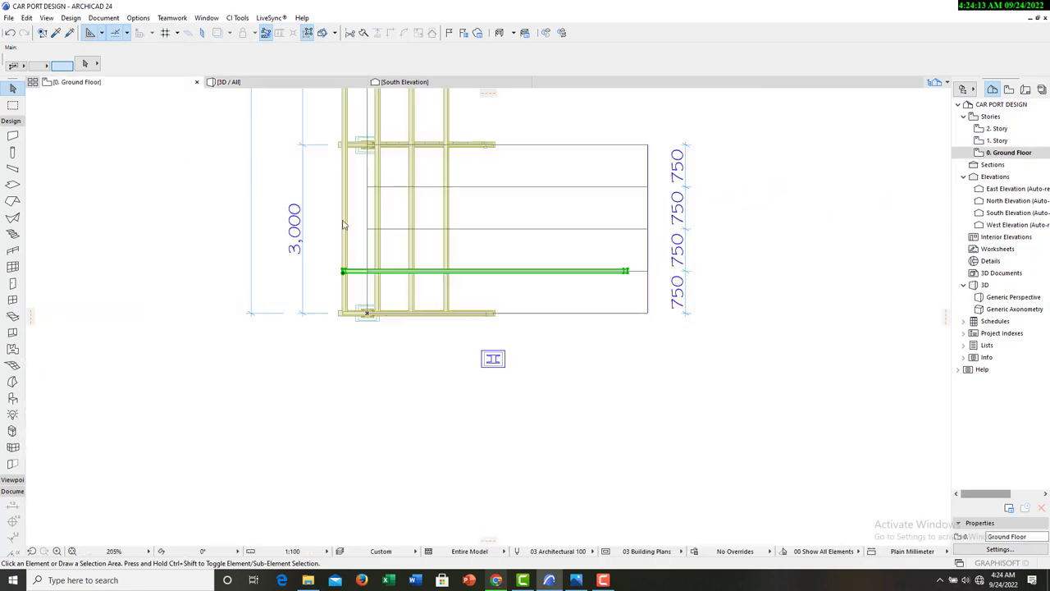
click(628, 270)
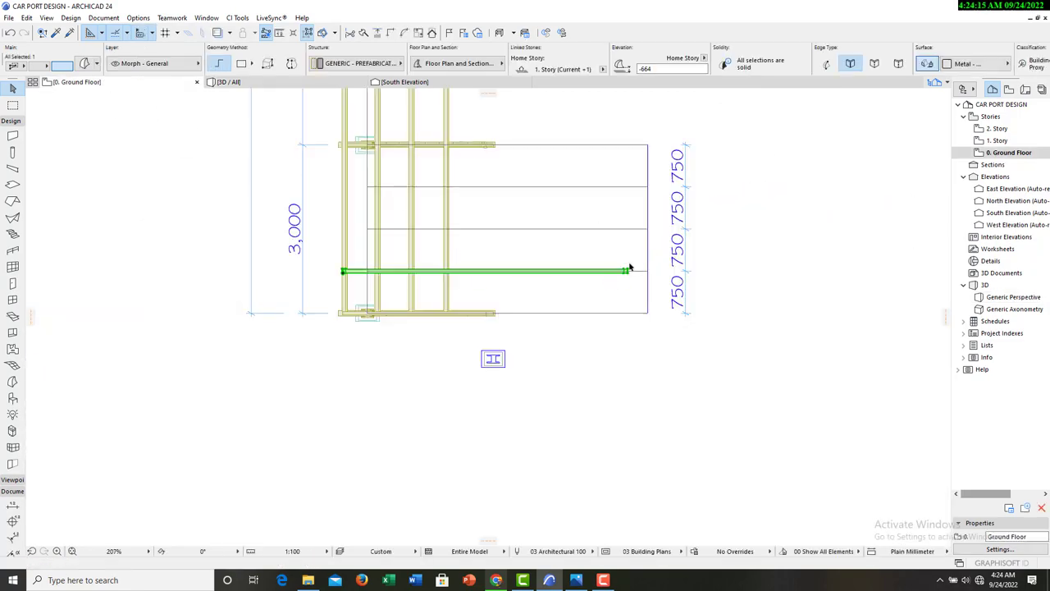
scroll(632, 274, up, 1)
scroll(634, 279, up, 7)
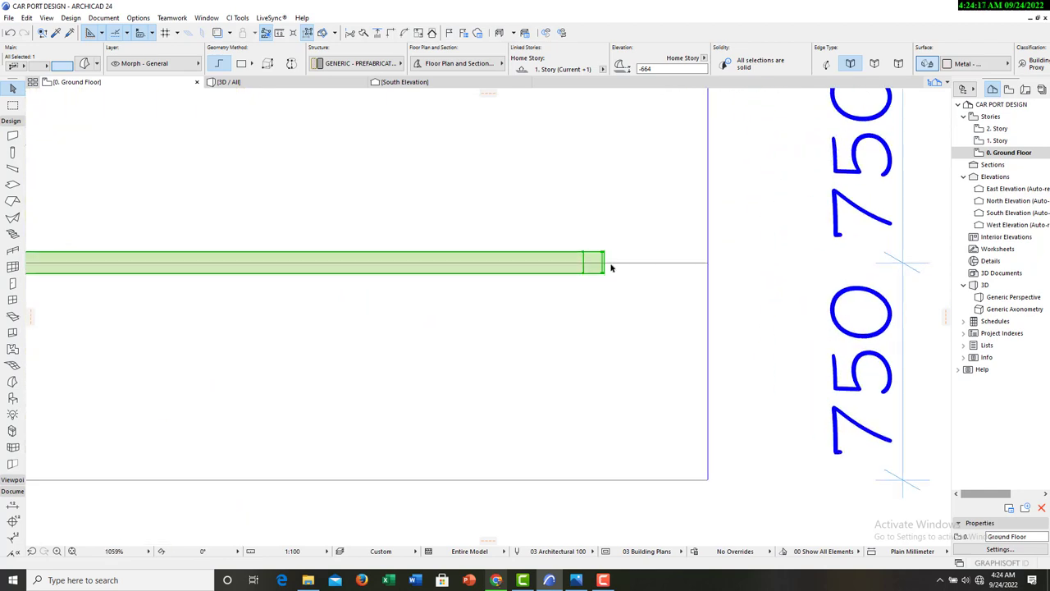
scroll(610, 267, down, 5)
right_click(530, 272)
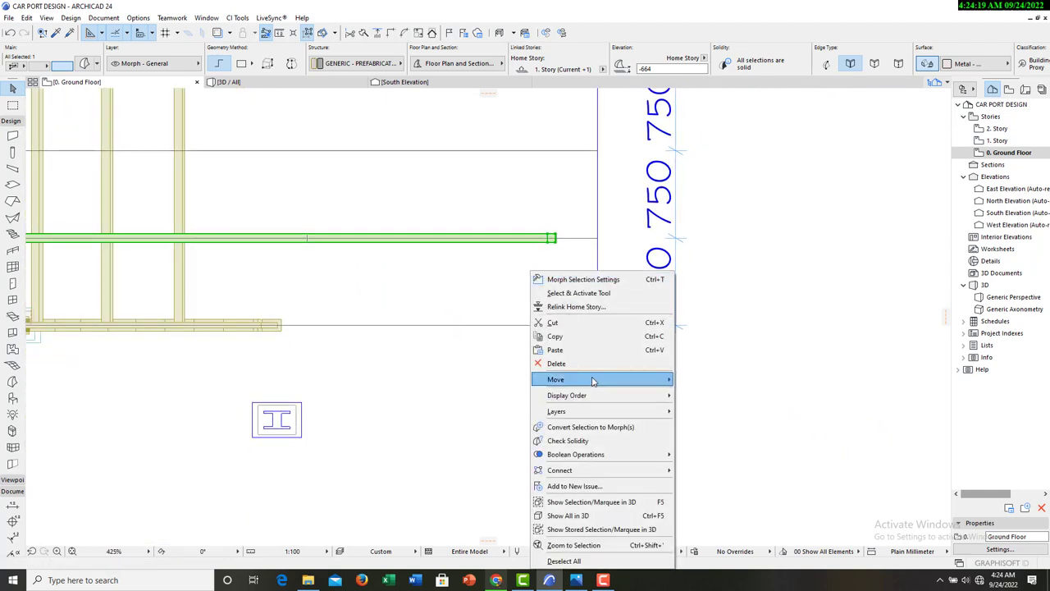
mouse_move(621, 382)
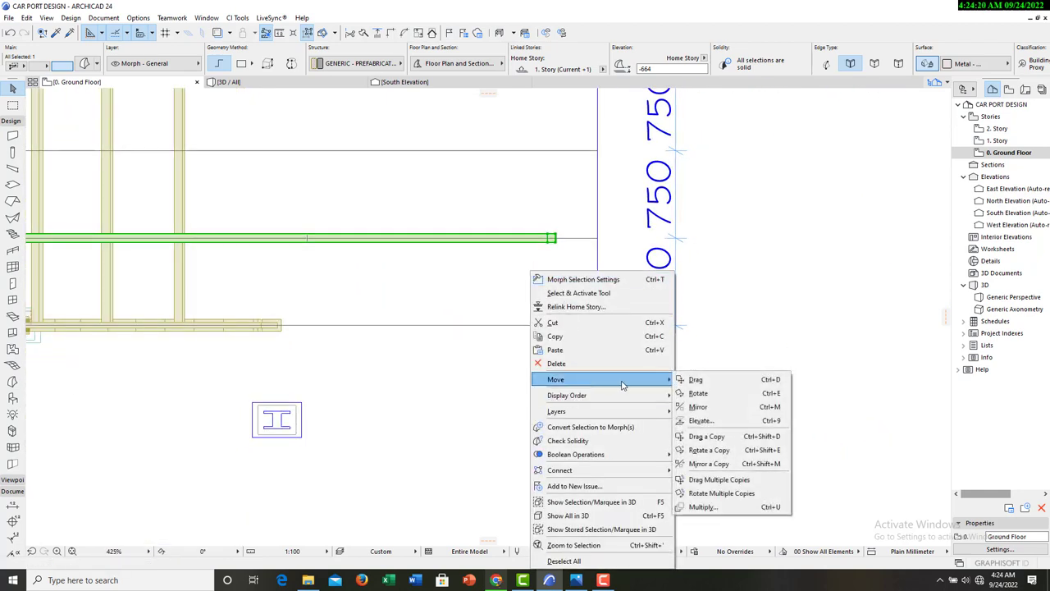
click(707, 435)
scroll(564, 243, up, 5)
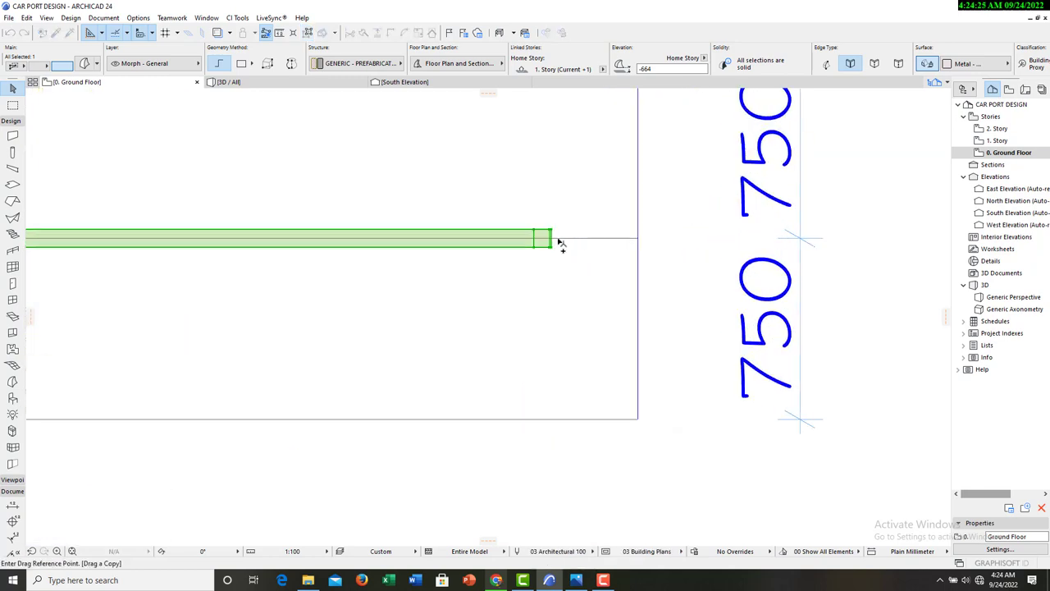
scroll(602, 273, down, 2)
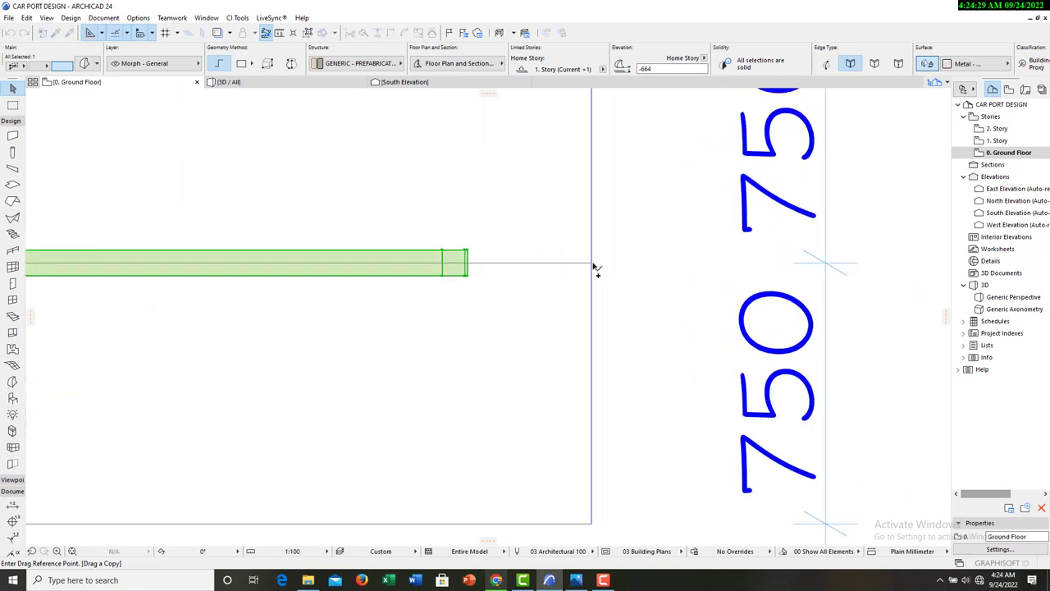
click(595, 267)
scroll(595, 230, down, 3)
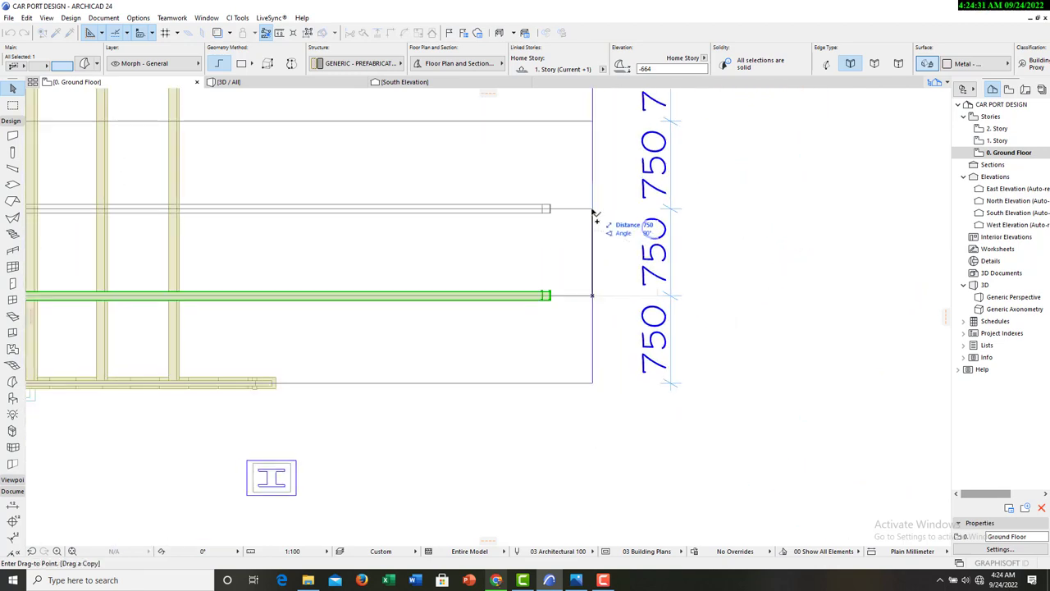
click(594, 212)
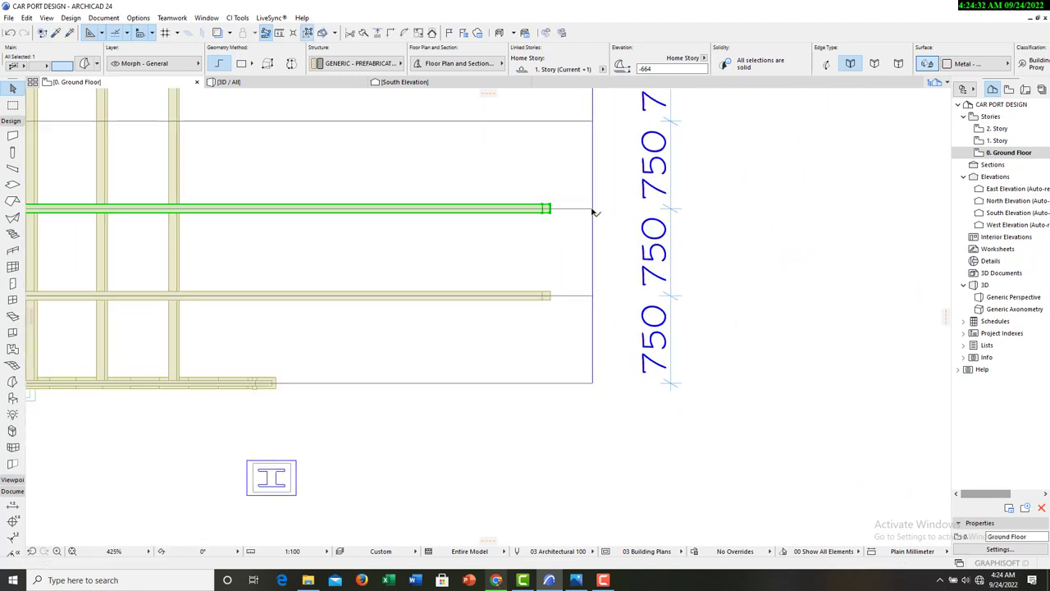
Drag a copy of the second curved member 750 mm up to the third guide line in the same bay.
right_click(712, 220)
mouse_move(785, 344)
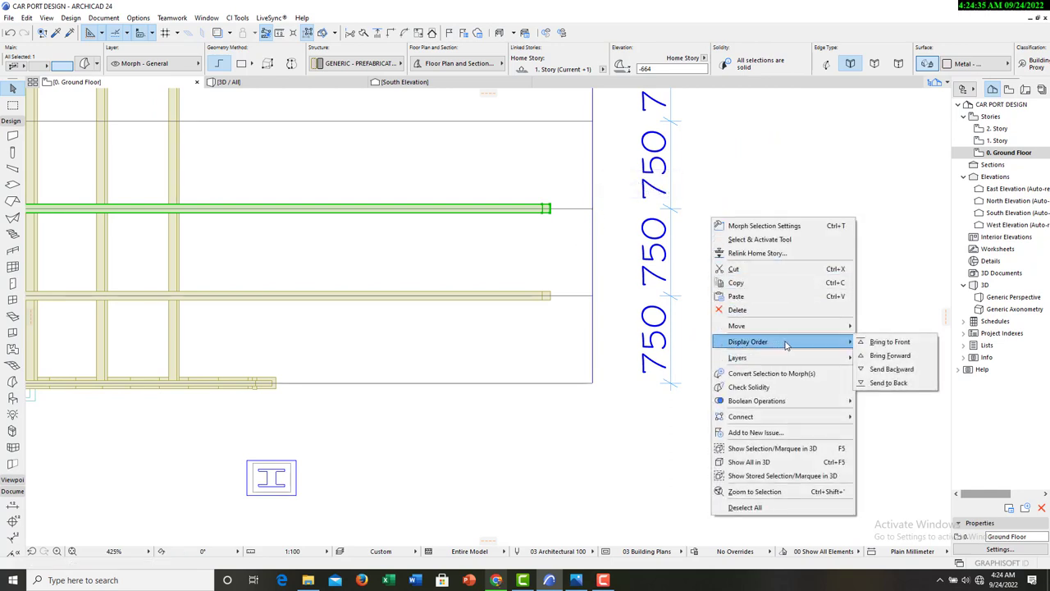
mouse_move(776, 327)
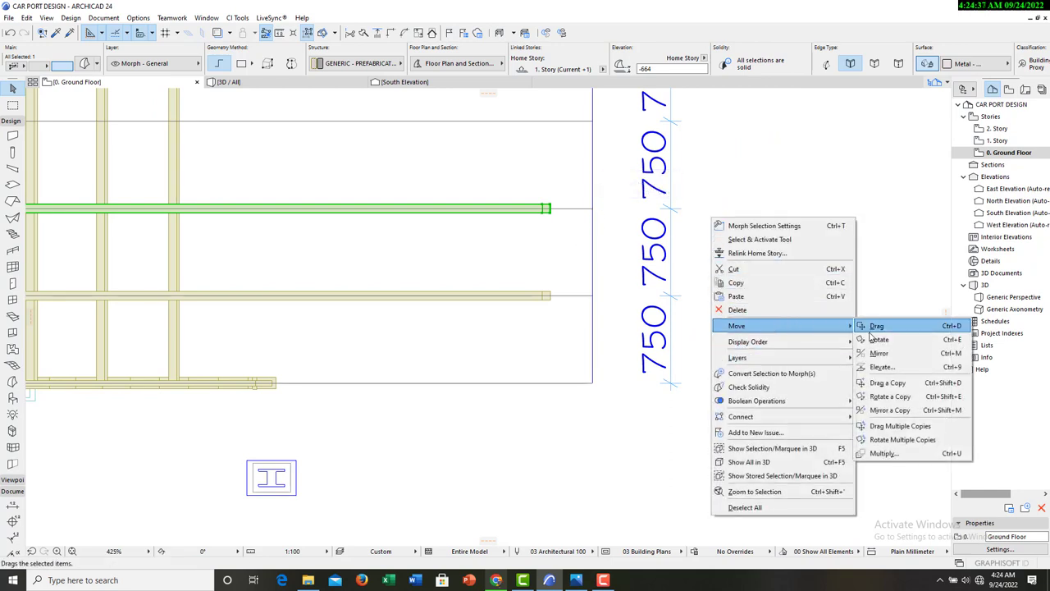
click(887, 382)
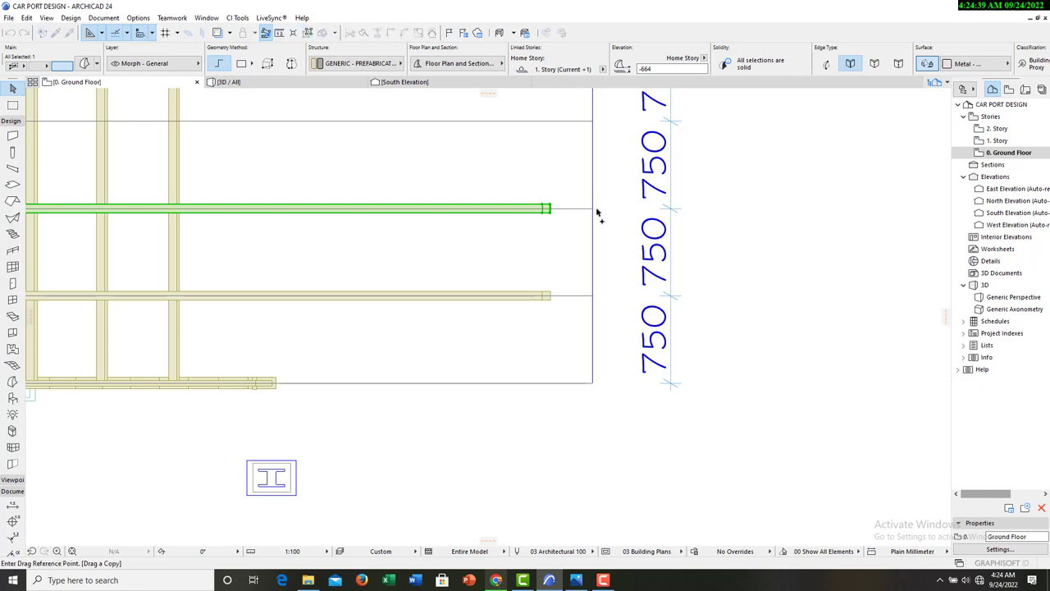
click(597, 213)
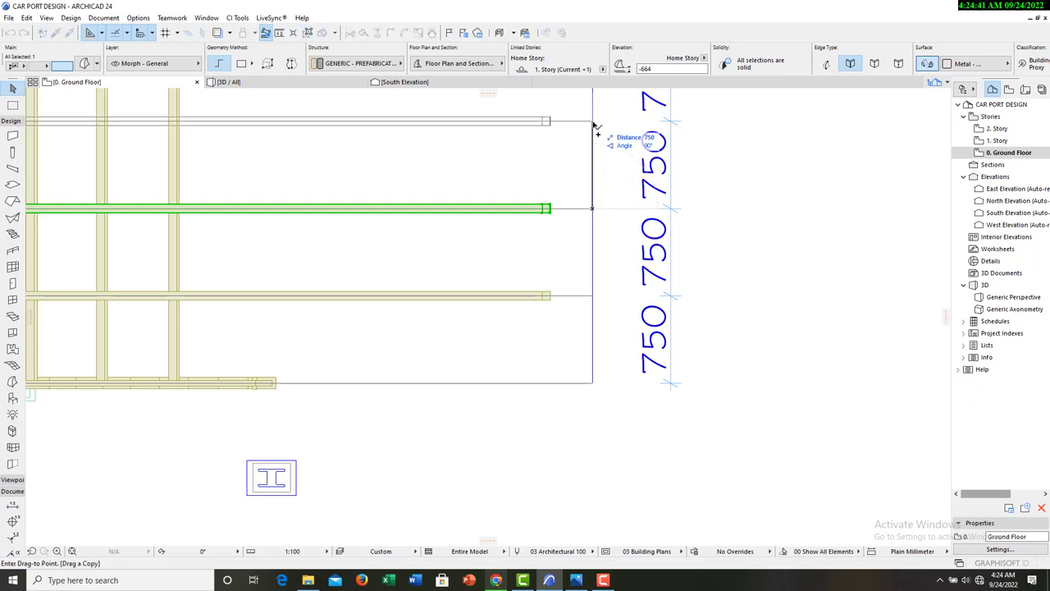
click(593, 125)
scroll(564, 296, down, 3)
scroll(566, 292, down, 2)
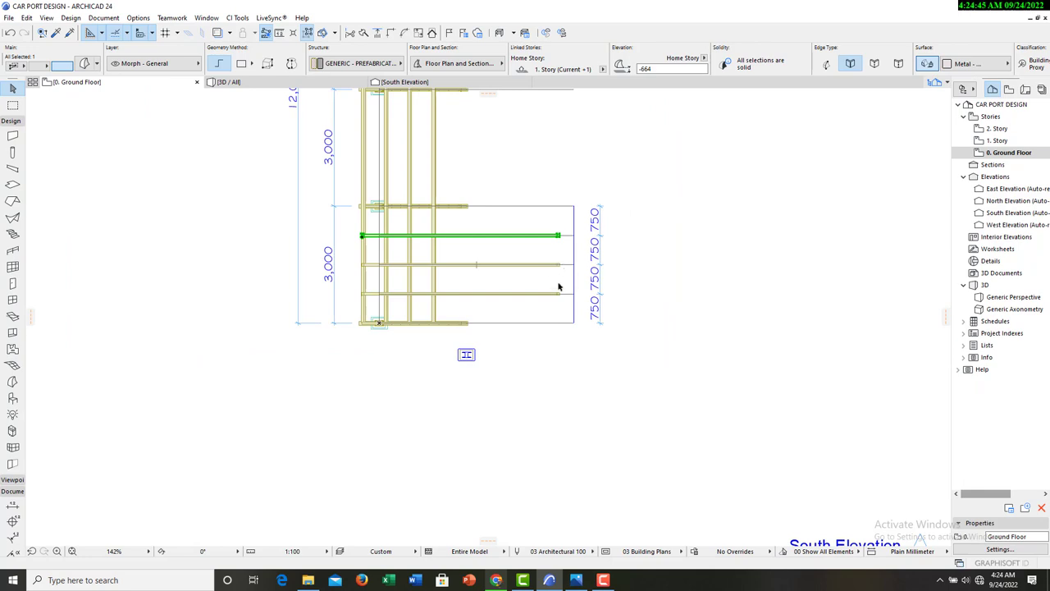
Copy the three curved members of the southernmost bay two bays north, from the southernmost frame line to the third frame line.
scroll(558, 286, up, 5)
shift+click(558, 250)
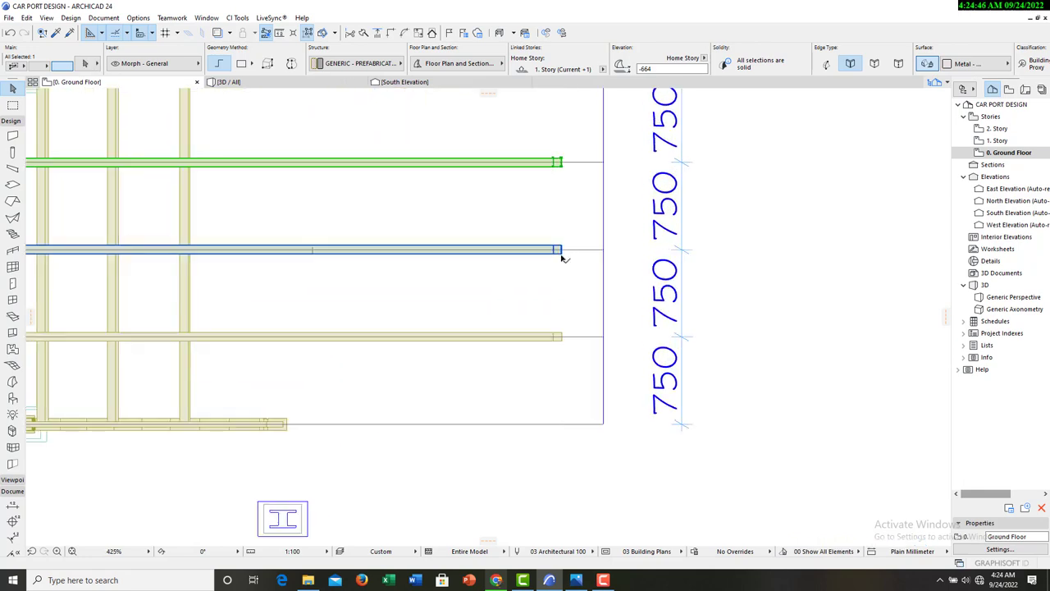
shift+click(561, 338)
scroll(563, 358, down, 4)
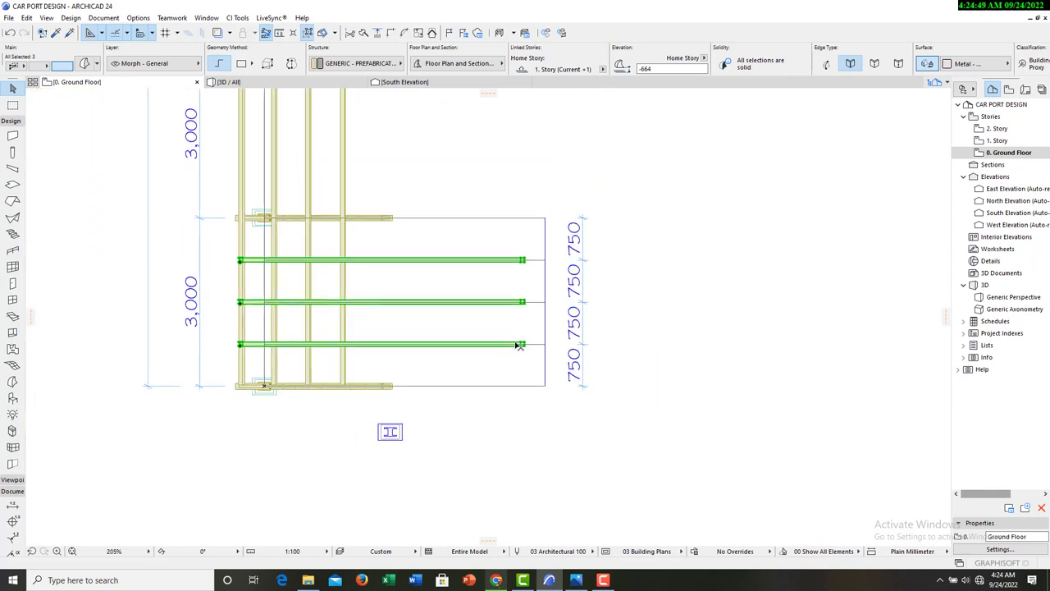
scroll(654, 261, down, 5)
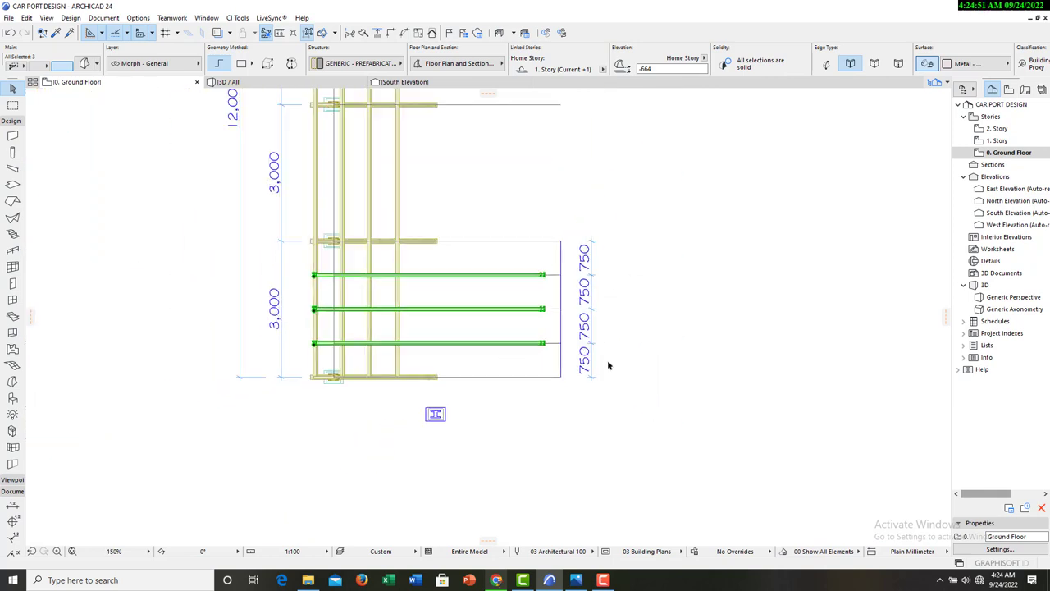
right_click(654, 285)
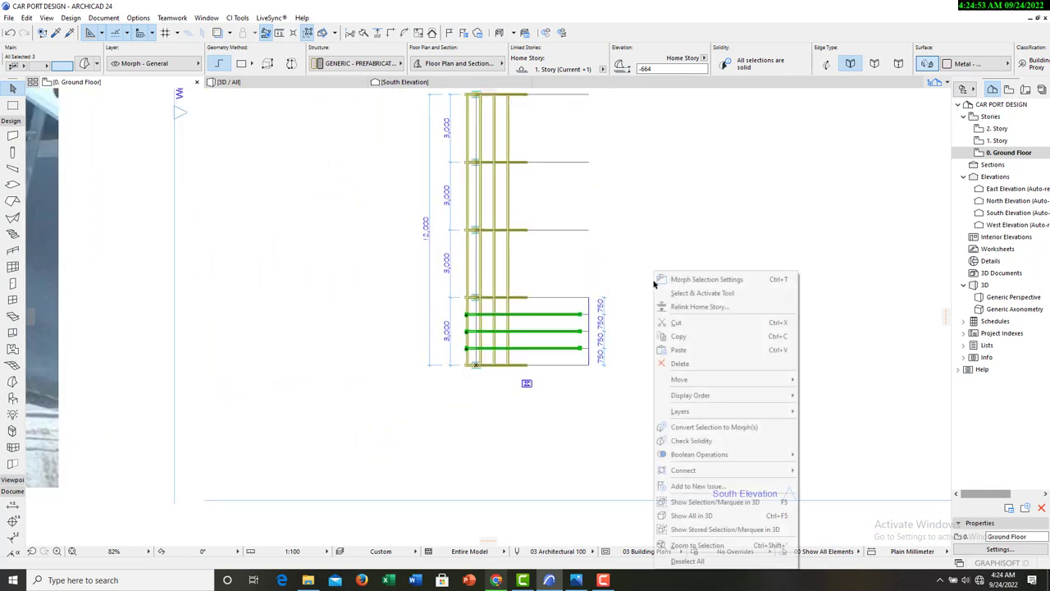
mouse_move(726, 383)
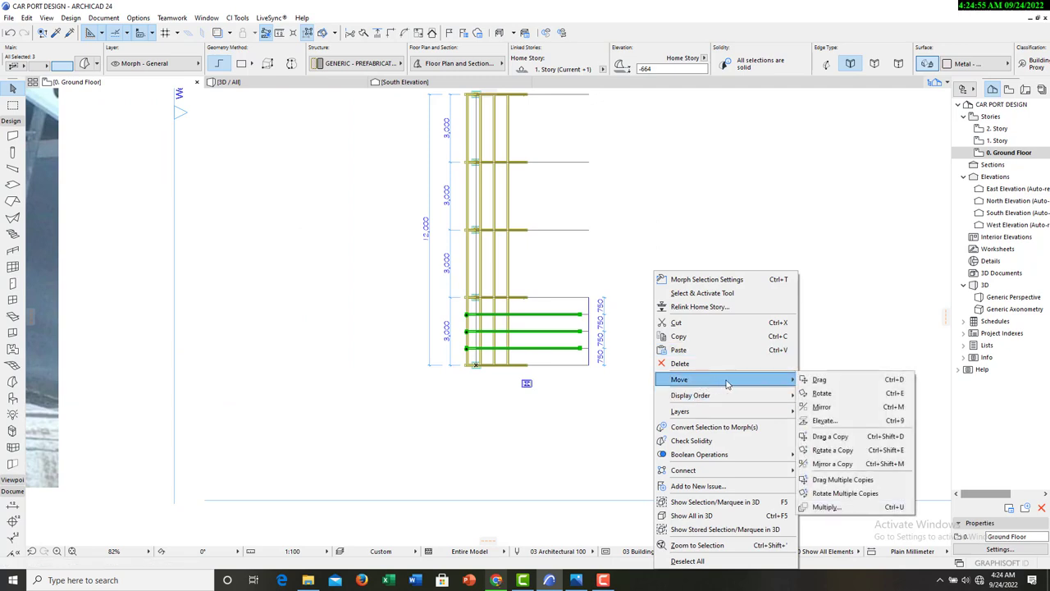
click(836, 436)
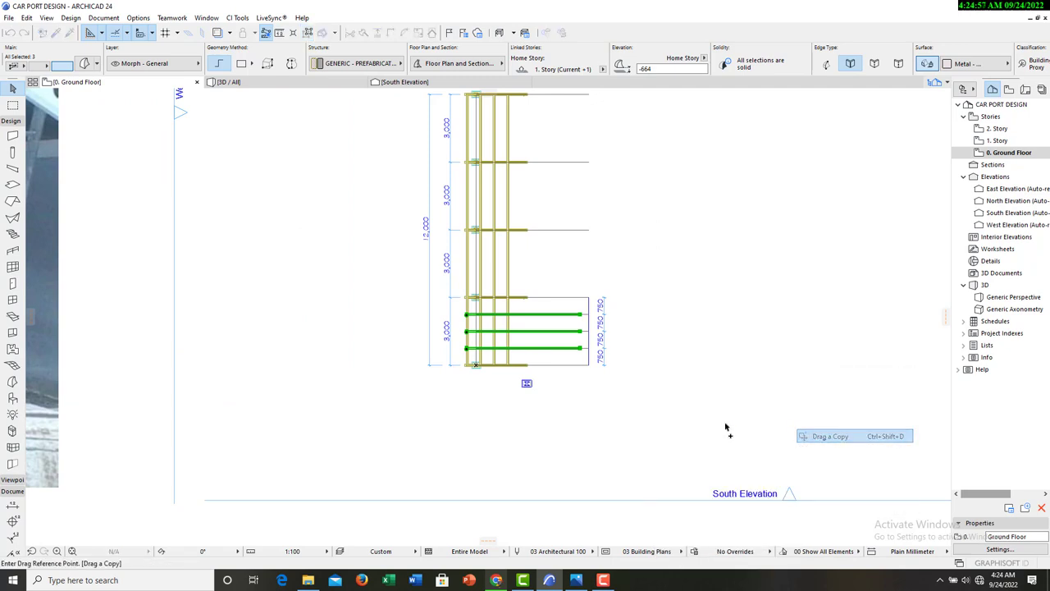
click(589, 369)
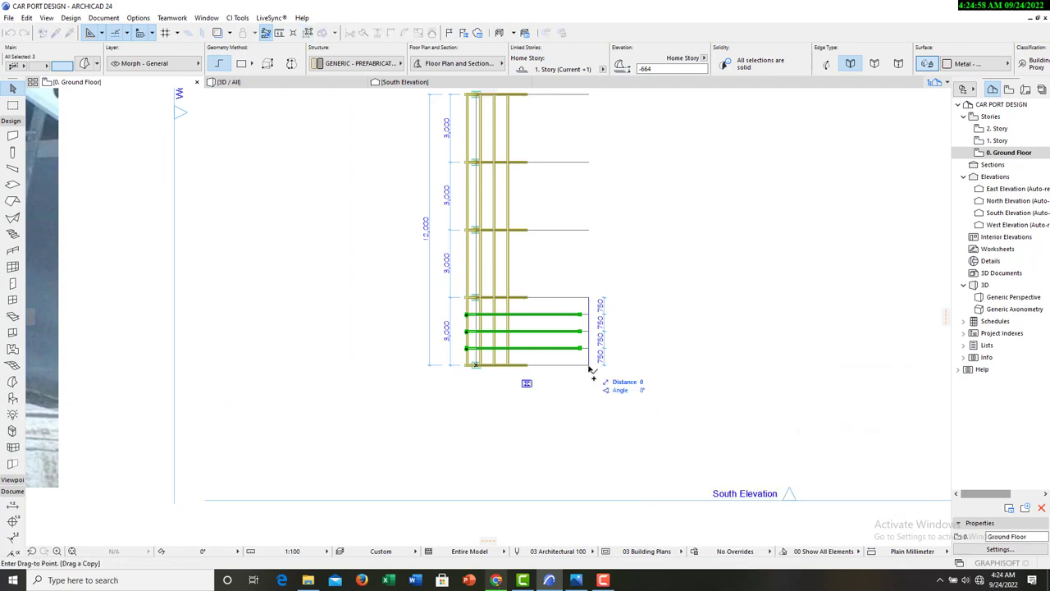
click(589, 232)
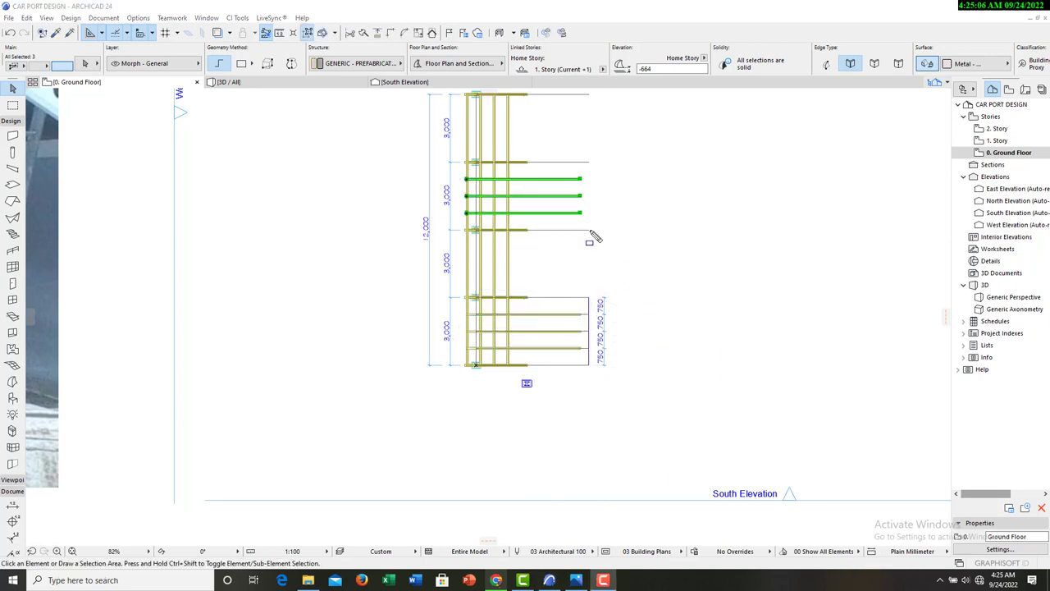
Drag a copy of the three selected curved members one bay south into the empty second bay.
right_click(590, 232)
click(829, 365)
click(589, 232)
click(588, 297)
Drag a copy of the second bay's three curved members two bays north into the northernmost bay and clear the selection.
right_click(588, 296)
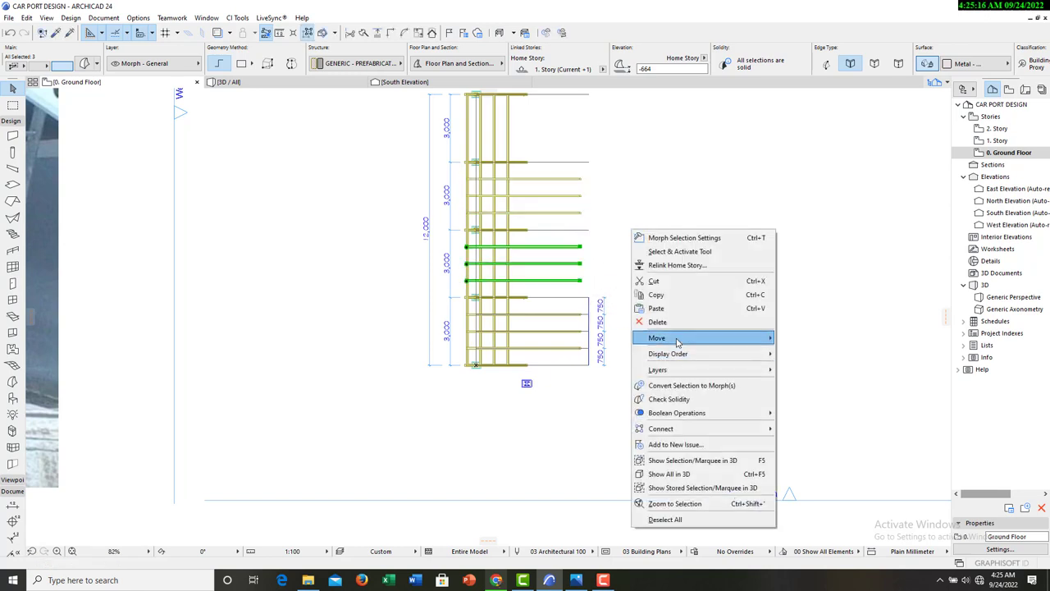
click(829, 395)
click(588, 297)
click(587, 166)
middle_drag(588, 166, 588, 283)
click(646, 256)
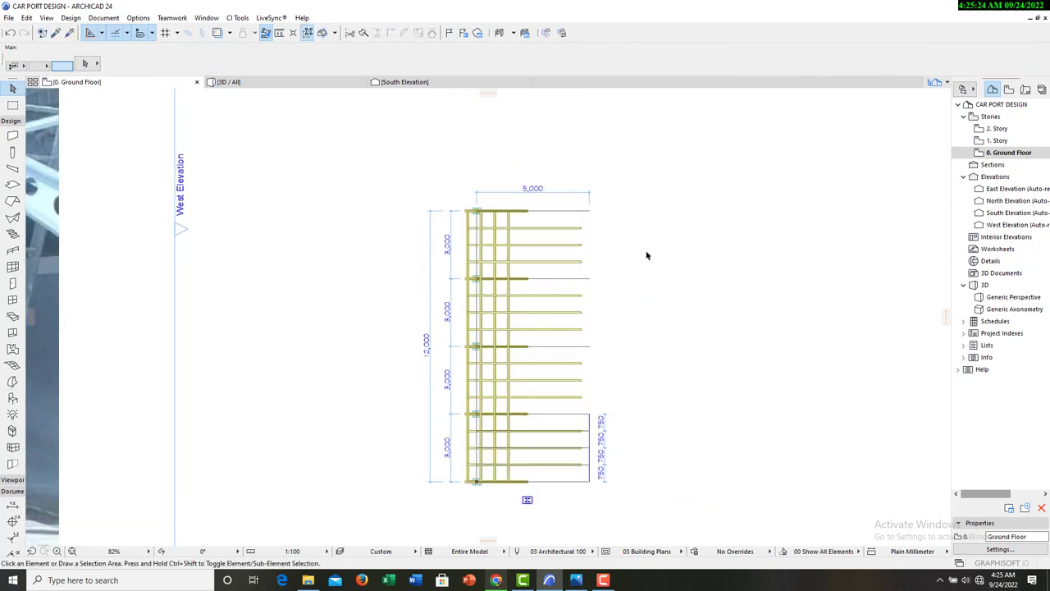
Orbit the 3D view to inspect the curved members across all bays of the car port roof.
click(228, 82)
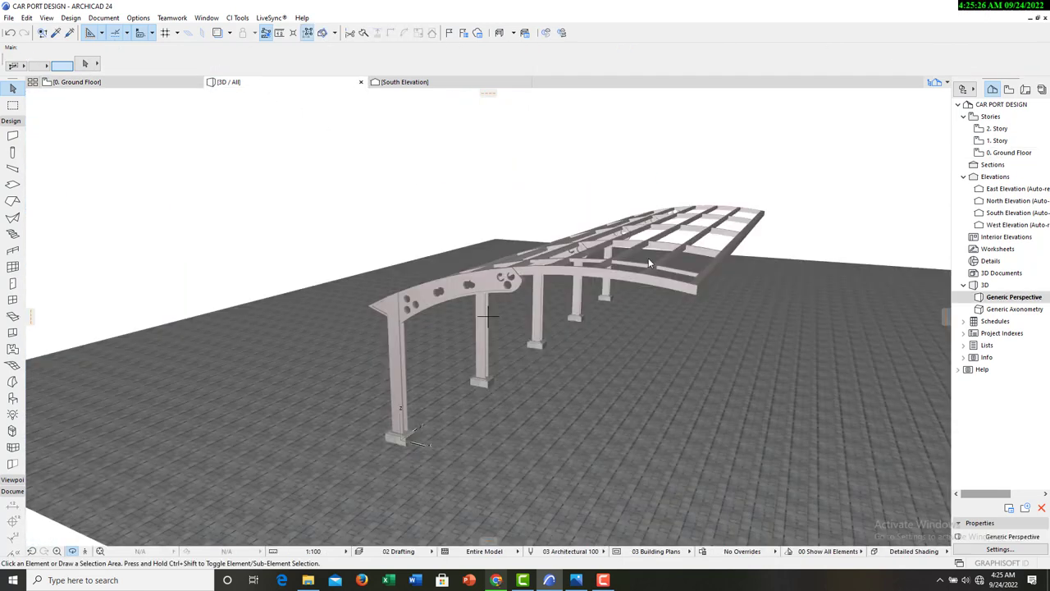
shift+middle_drag(648, 257, 429, 219)
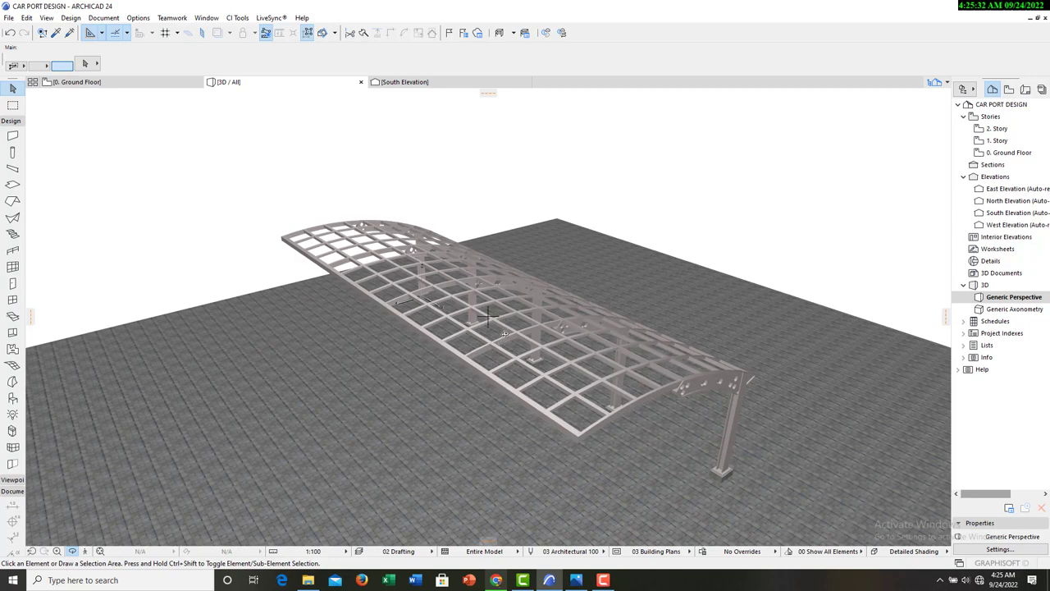
shift+middle_drag(505, 335, 364, 184)
In the South Elevation, copy the thin roof-covering outline with its end lines straight up about 2118 mm, above the loose curved member outline.
click(399, 84)
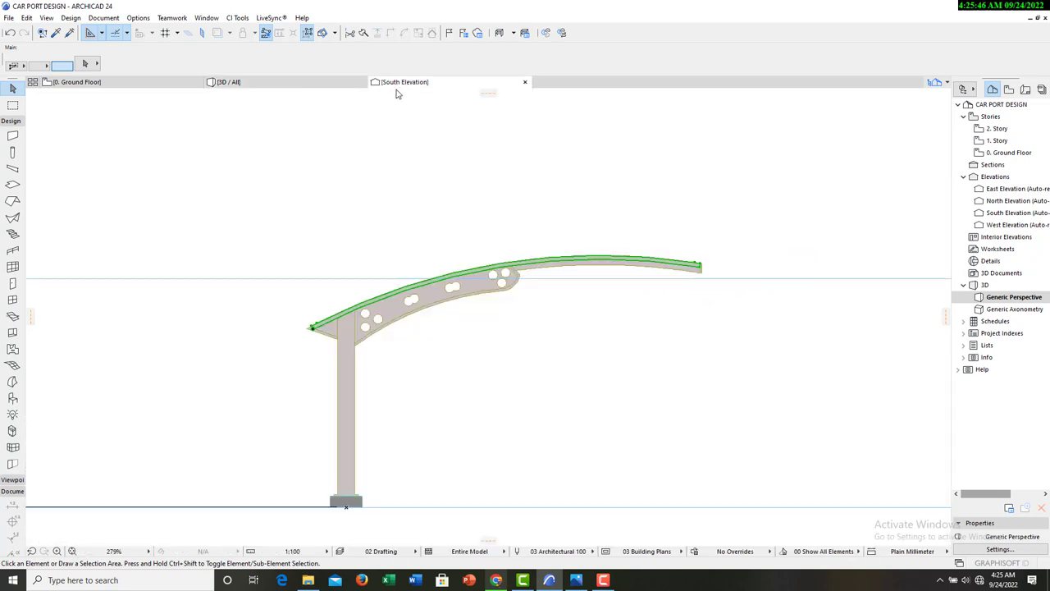
scroll(215, 251, down, 4)
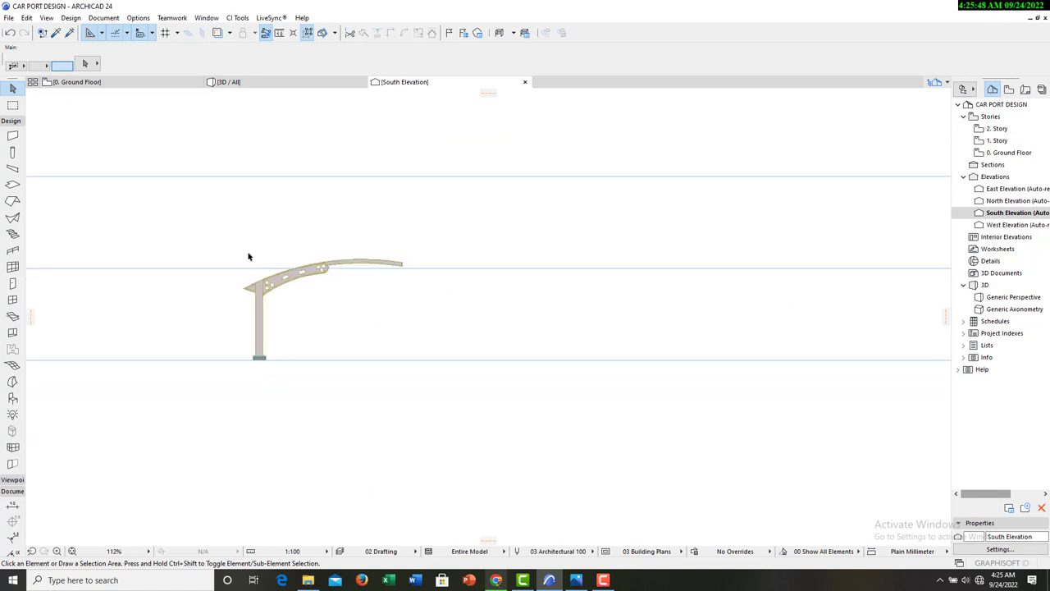
scroll(587, 287, down, 4)
scroll(648, 291, up, 6)
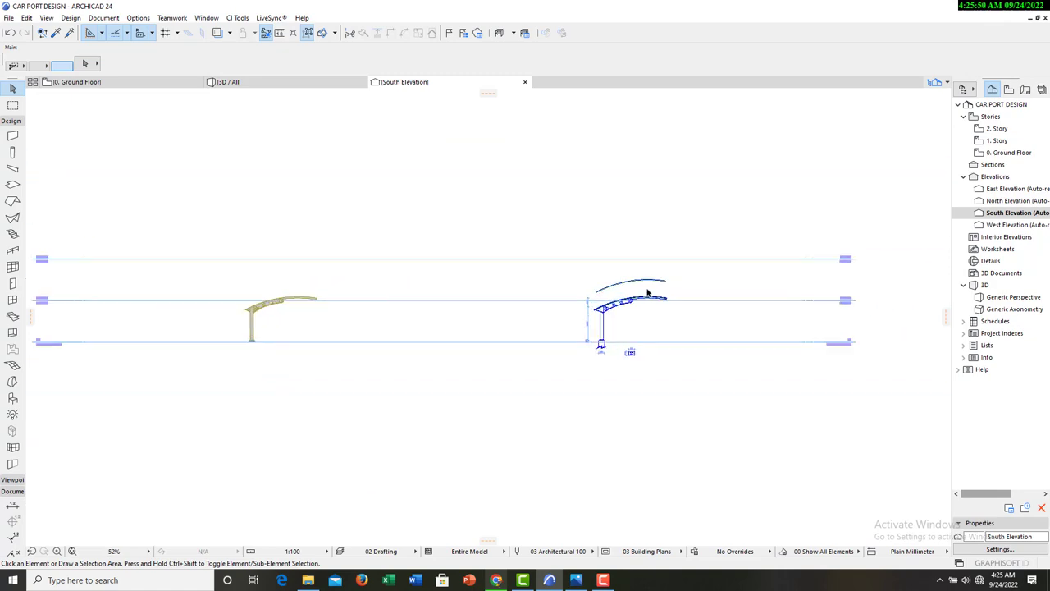
scroll(566, 259, up, 4)
scroll(524, 260, down, 3)
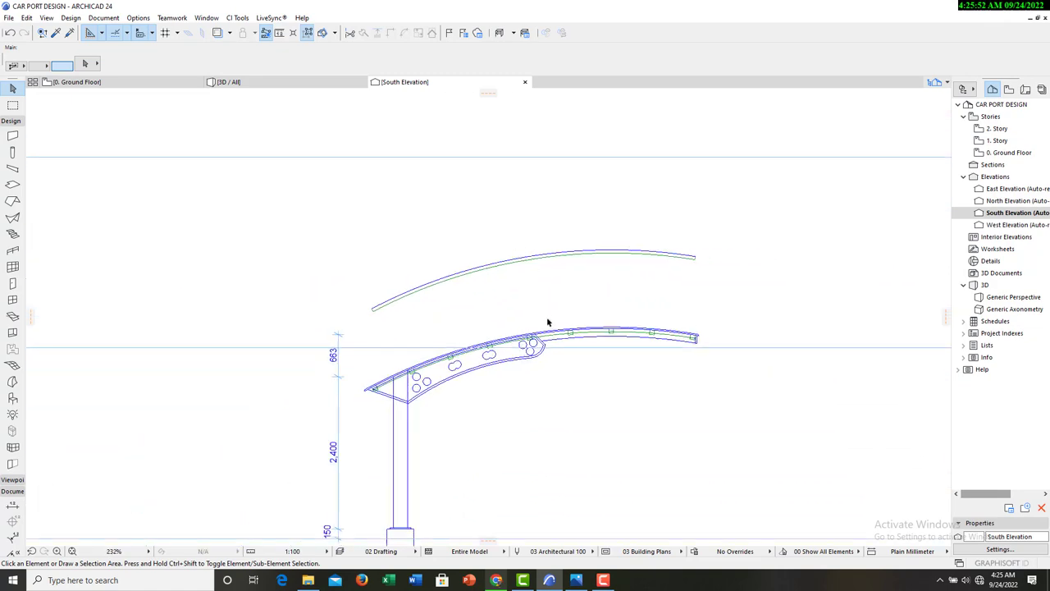
scroll(484, 267, up, 3)
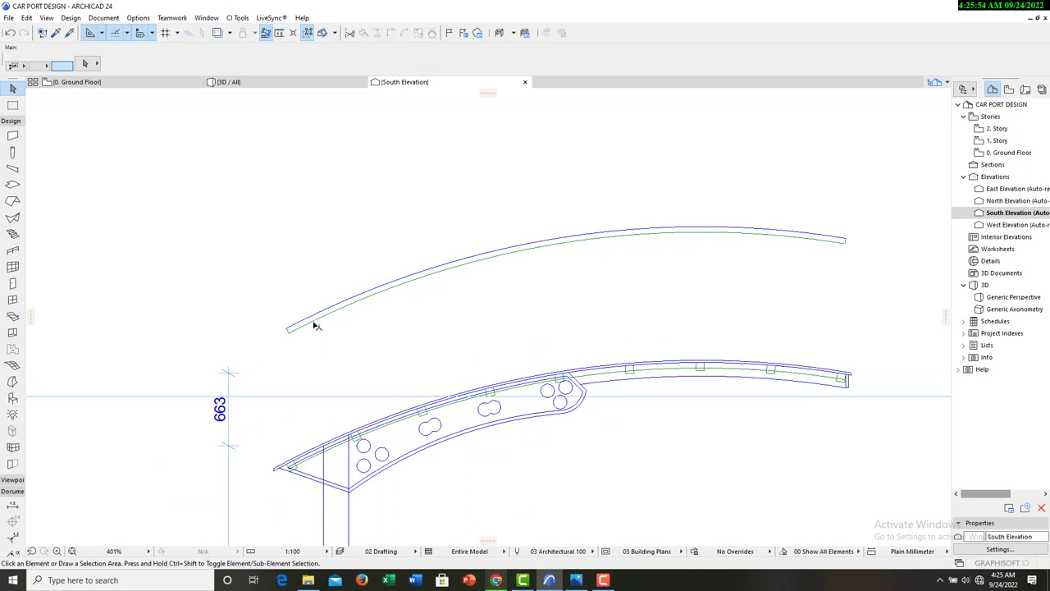
scroll(474, 256, down, 5)
scroll(424, 321, up, 7)
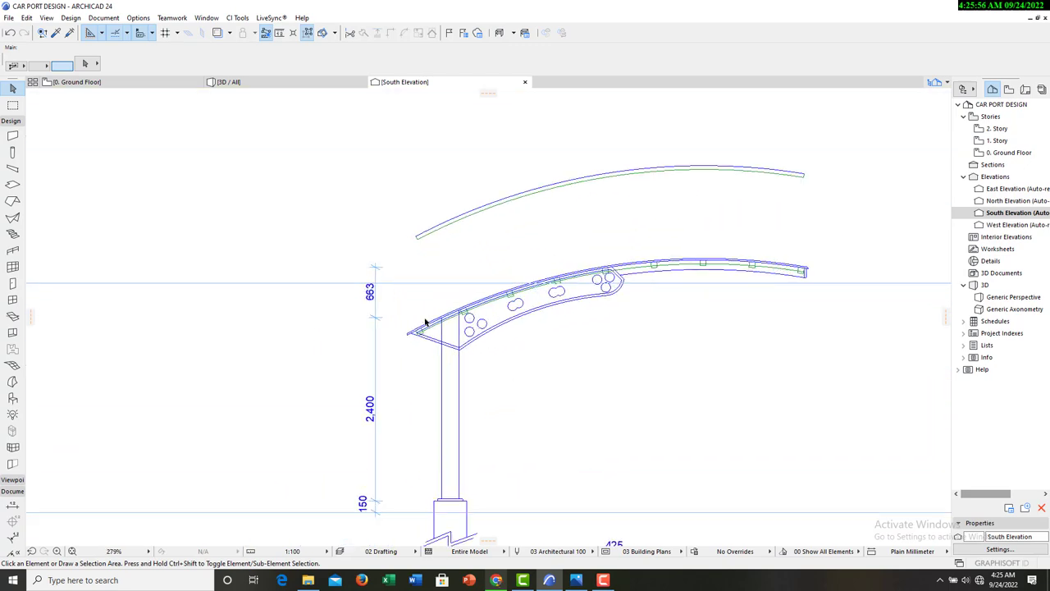
scroll(406, 340, up, 8)
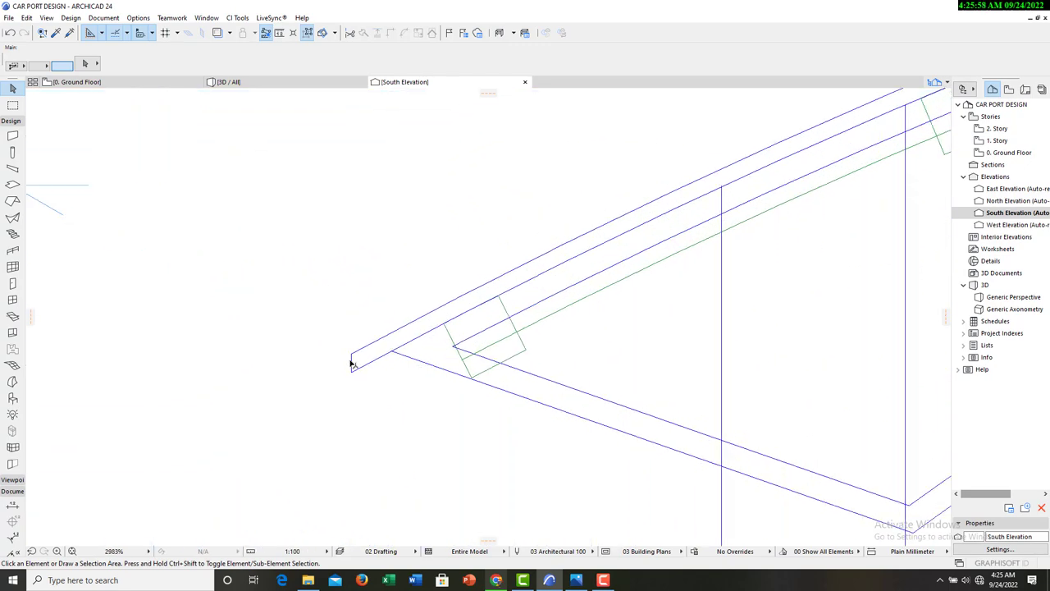
click(350, 363)
shift+click(377, 344)
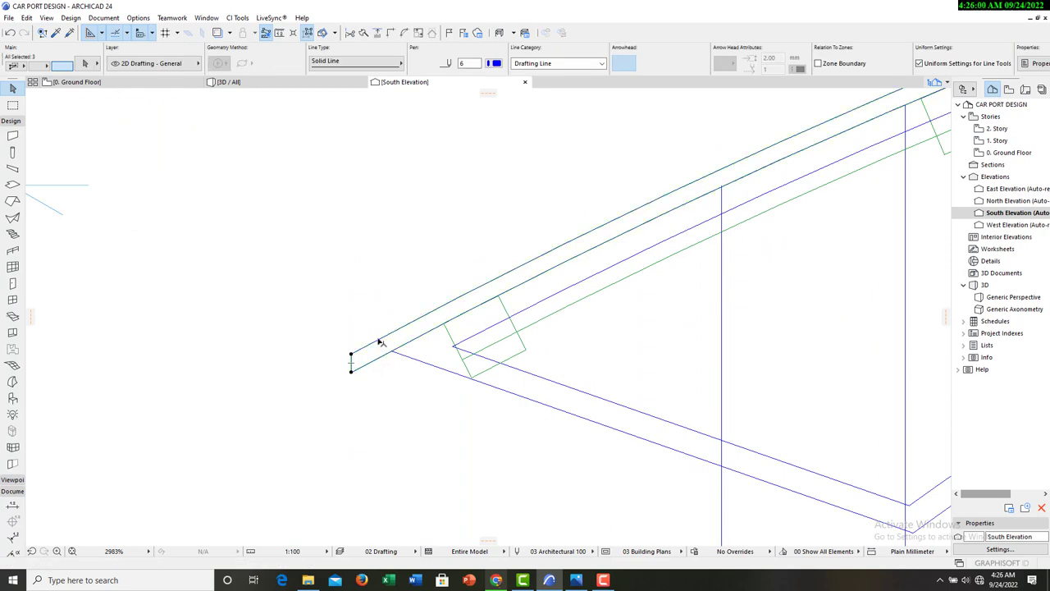
scroll(377, 348, down, 10)
scroll(899, 261, up, 10)
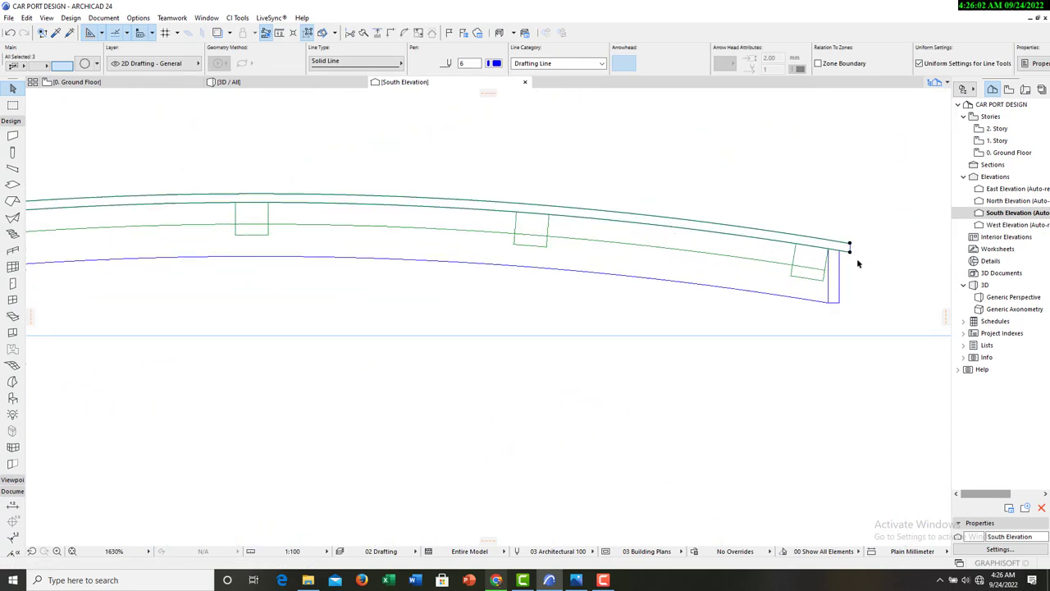
shift+click(839, 232)
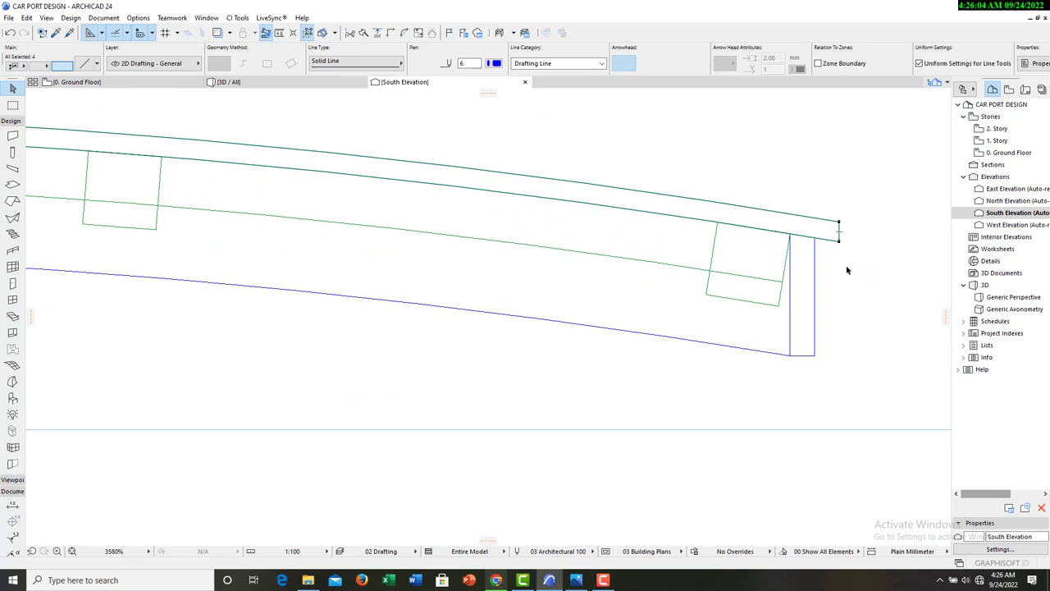
scroll(659, 342, up, 3)
right_click(660, 341)
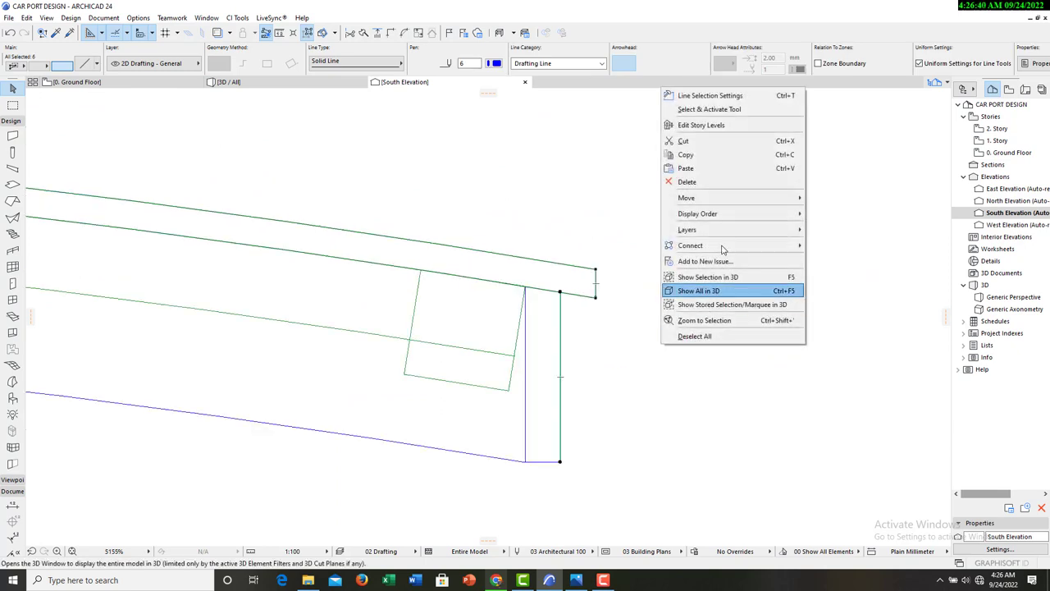
mouse_move(756, 203)
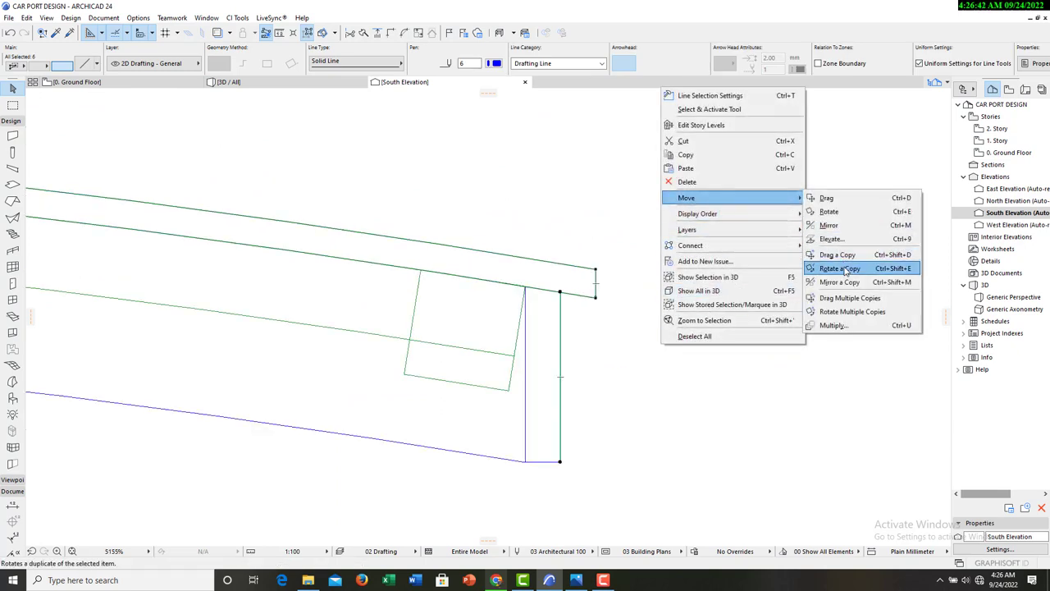
click(836, 255)
click(595, 298)
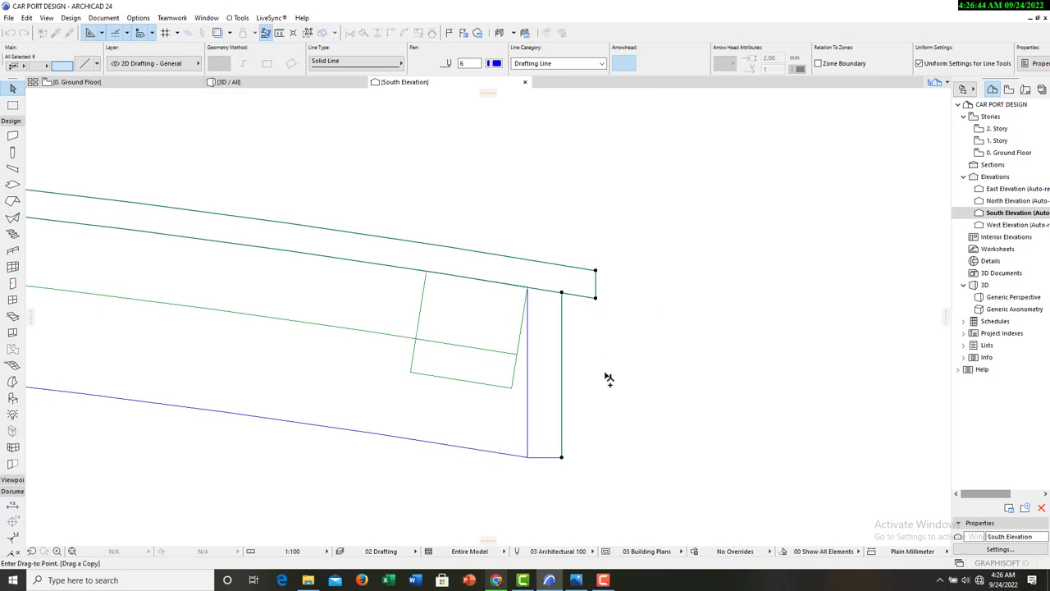
scroll(607, 377, down, 6)
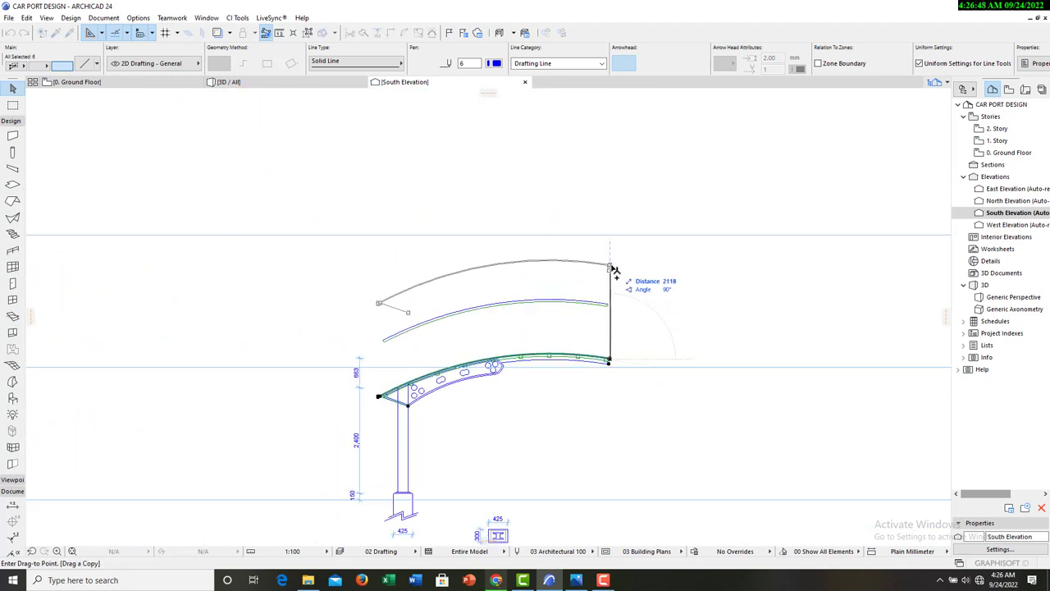
click(611, 268)
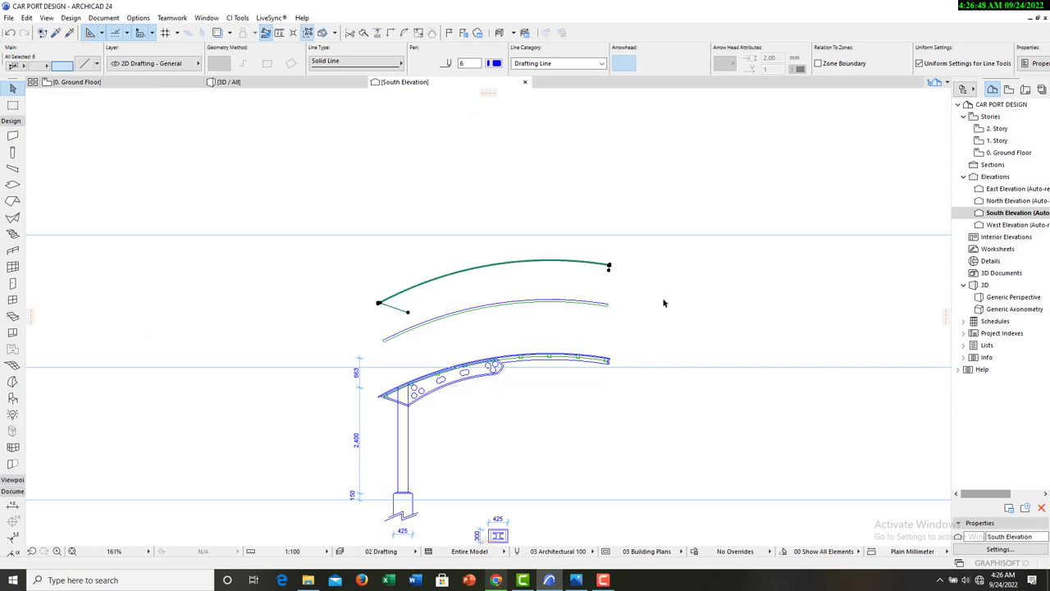
Create a filled morph face from the copied roof-covering outline with the Morph tool and Magic Wand.
click(12, 383)
scroll(427, 289, up, 10)
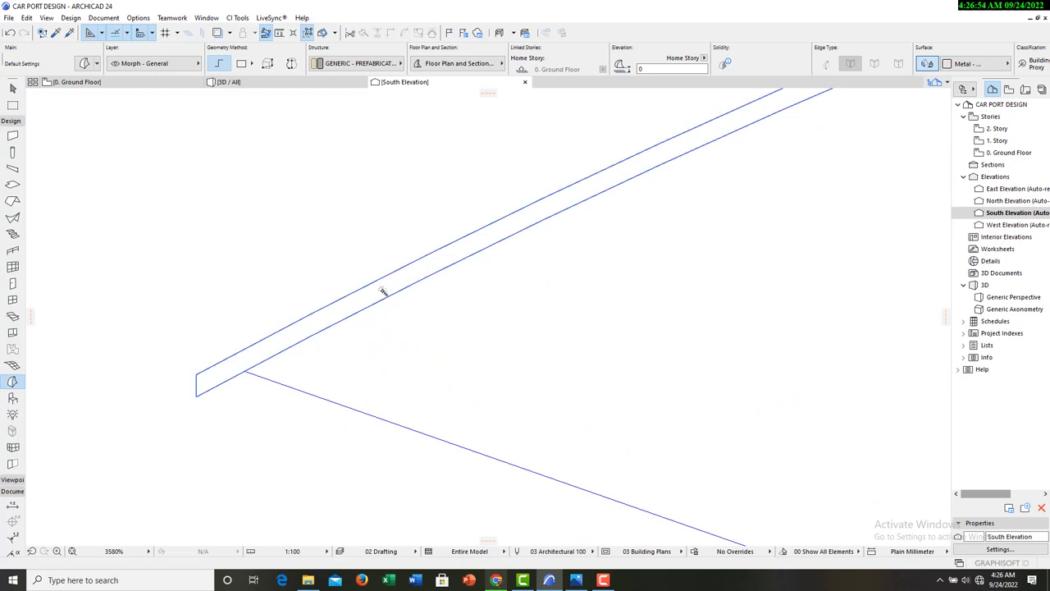
scroll(408, 312, down, 3)
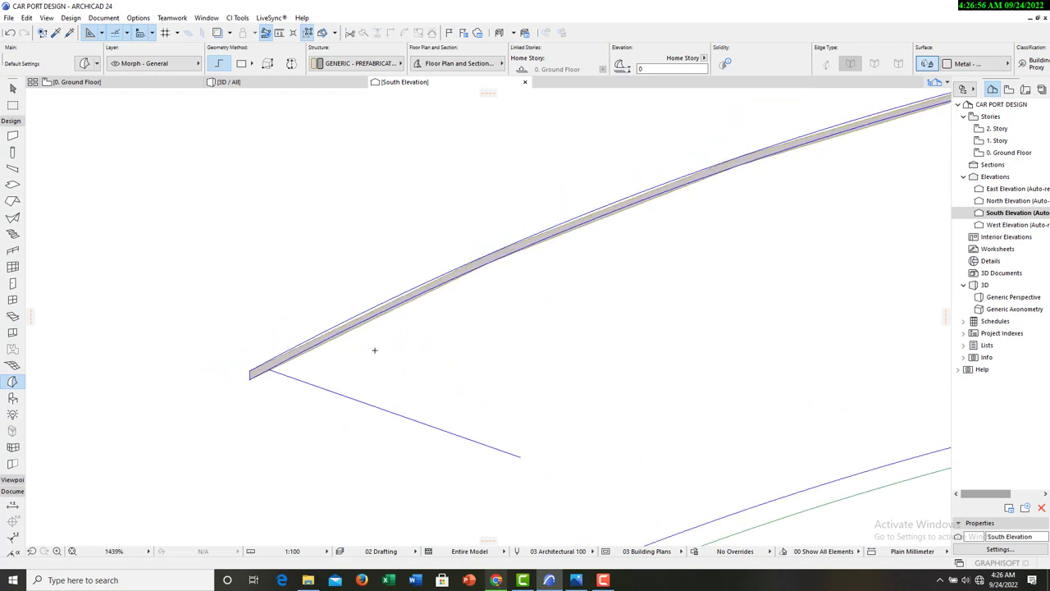
scroll(288, 373, down, 3)
key(Escape)
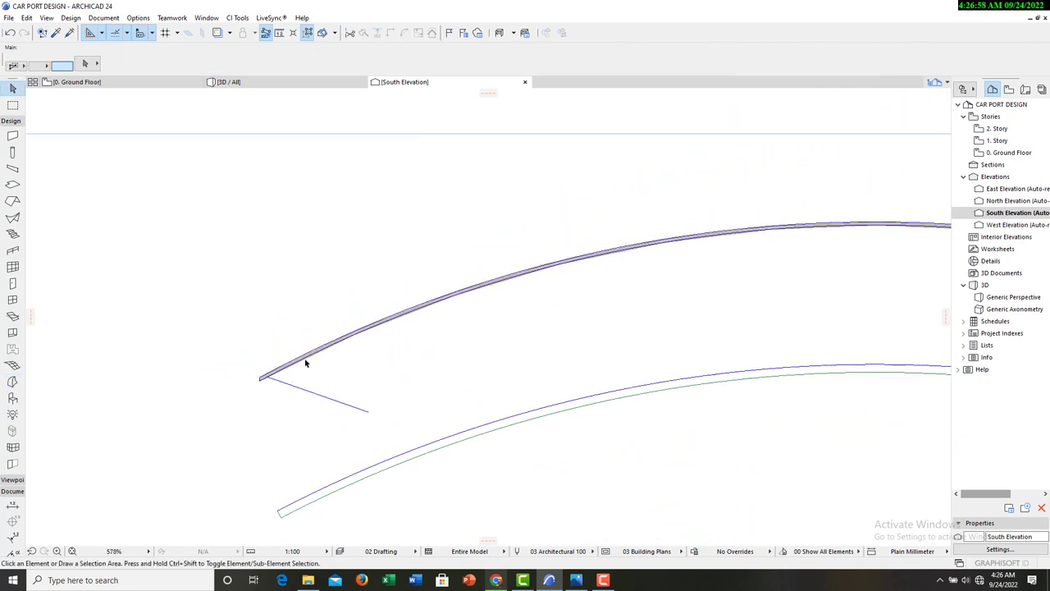
Move the roof-covering morph by the point where the vertical end line meets its underside onto the curved beam's upper end corner.
scroll(589, 324, down, 5)
scroll(589, 324, up, 8)
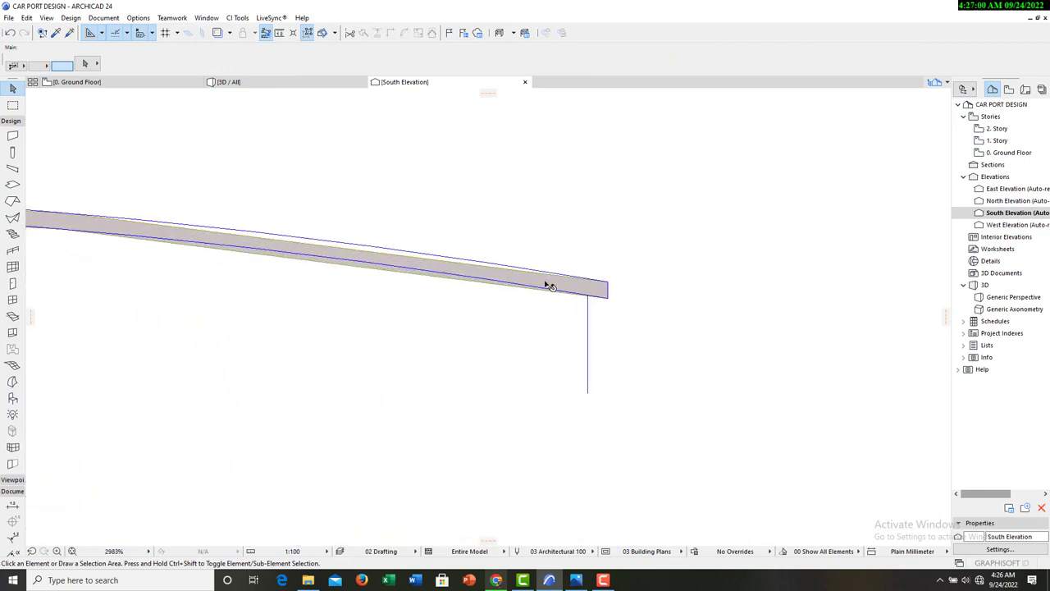
click(548, 284)
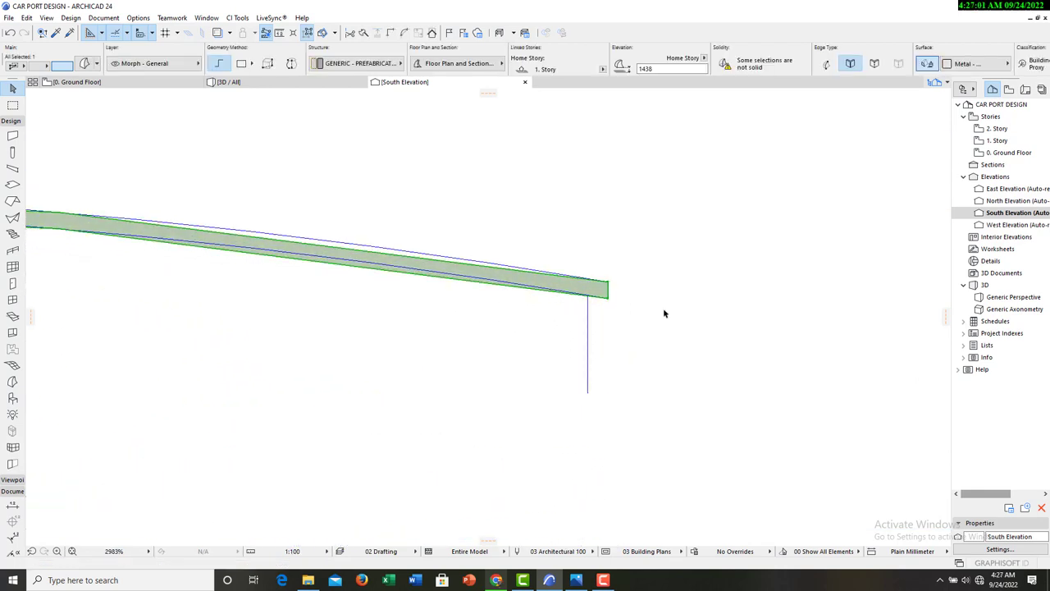
right_click(607, 337)
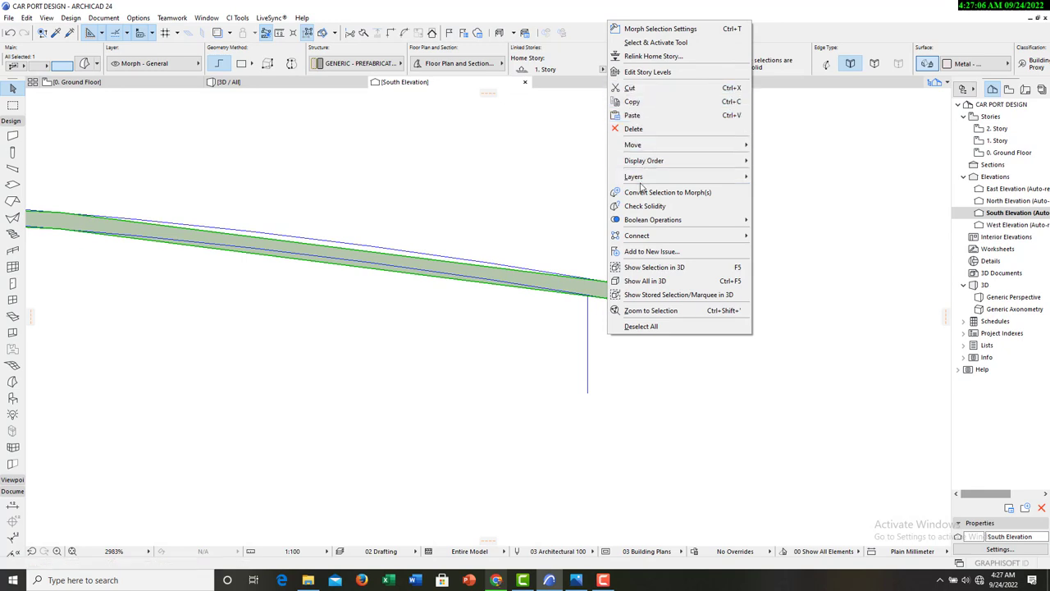
mouse_move(642, 147)
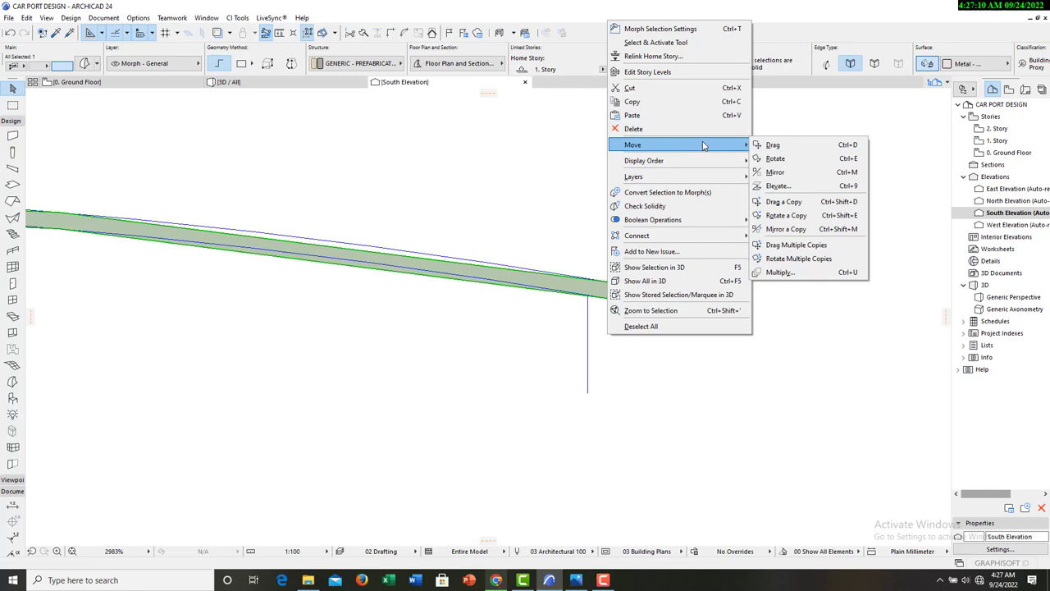
click(772, 145)
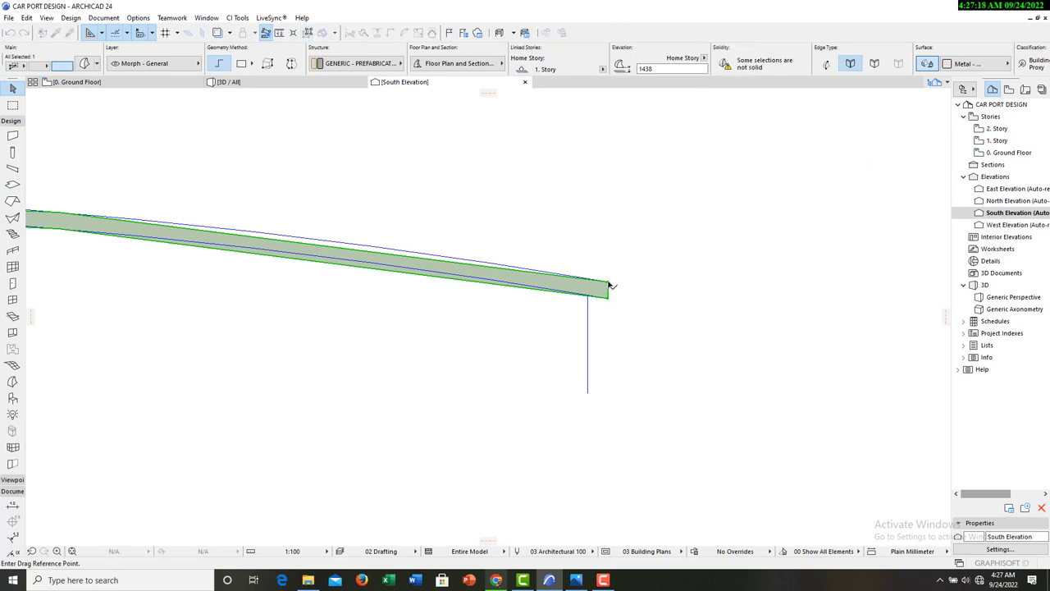
scroll(592, 304, up, 5)
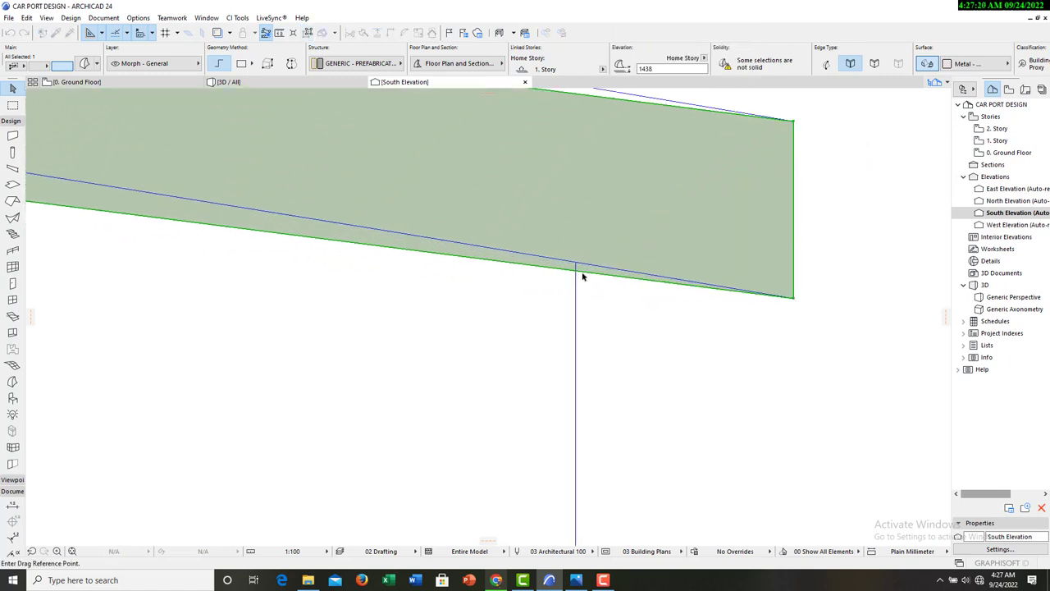
click(577, 264)
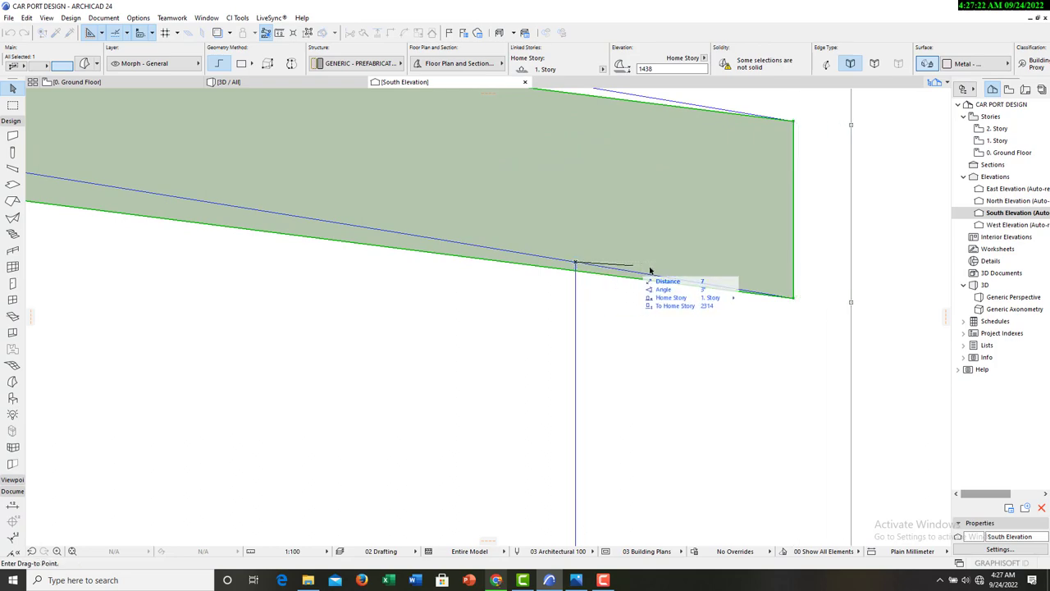
scroll(746, 245, down, 5)
scroll(741, 244, down, 3)
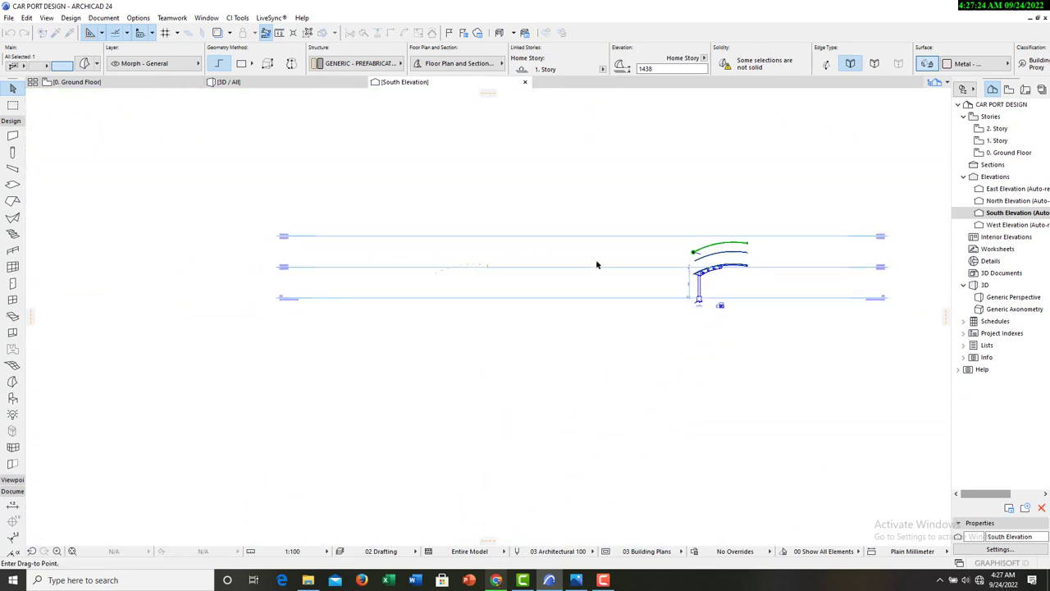
scroll(522, 264, up, 6)
scroll(533, 262, up, 5)
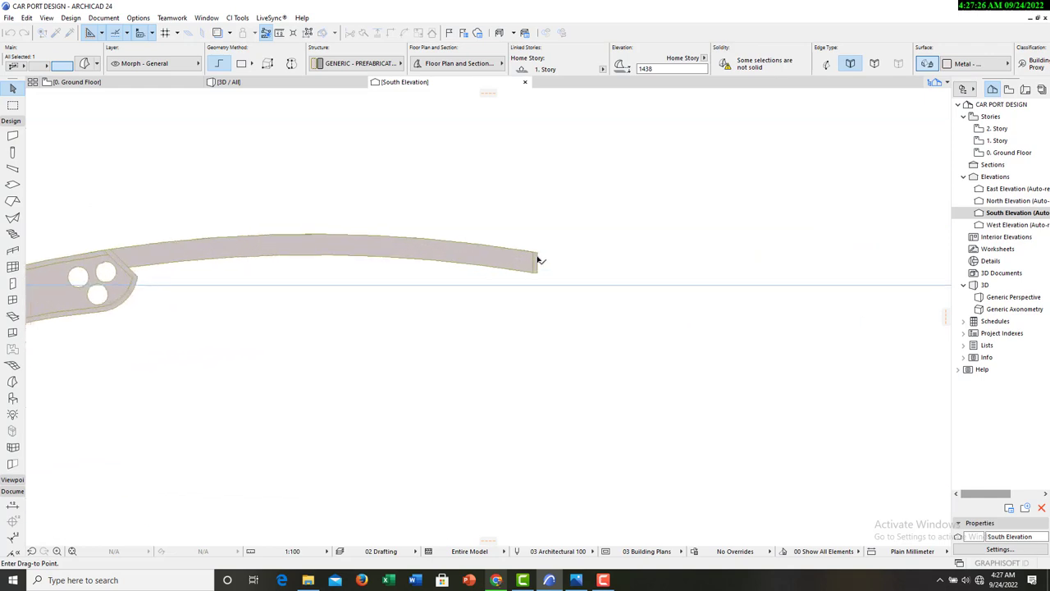
click(538, 241)
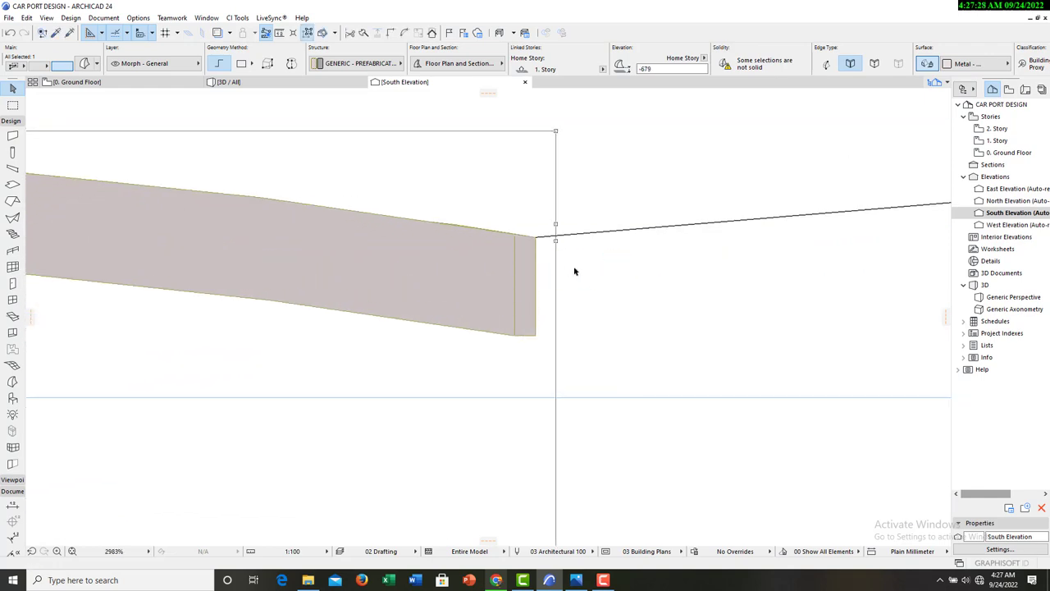
scroll(625, 240, down, 5)
scroll(621, 243, down, 3)
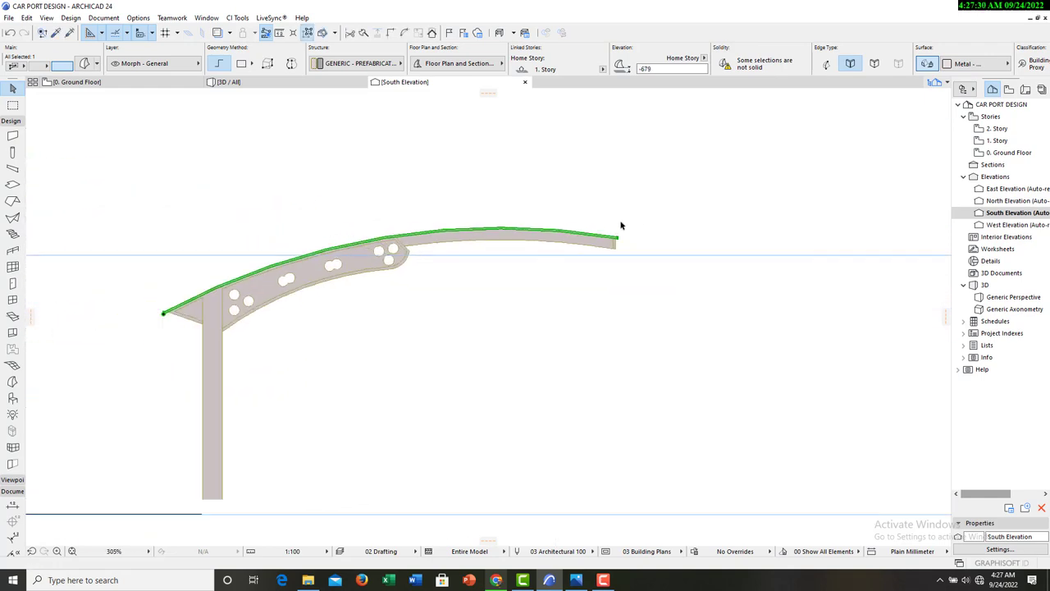
click(473, 313)
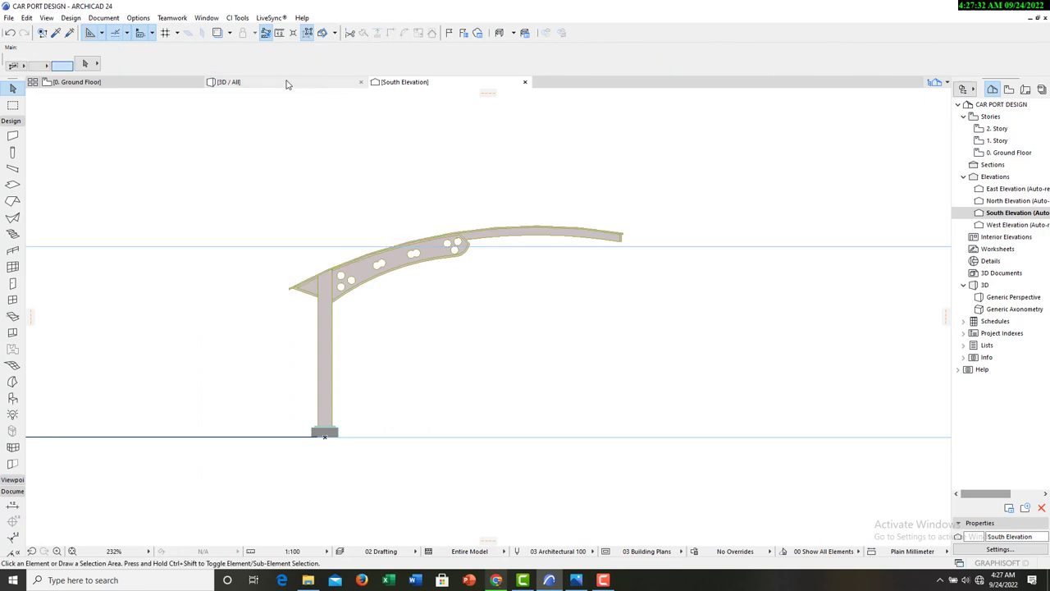
In the 3D view, extrude the roof-covering morph's face horizontally about 12500 mm along the length of the car port.
click(230, 81)
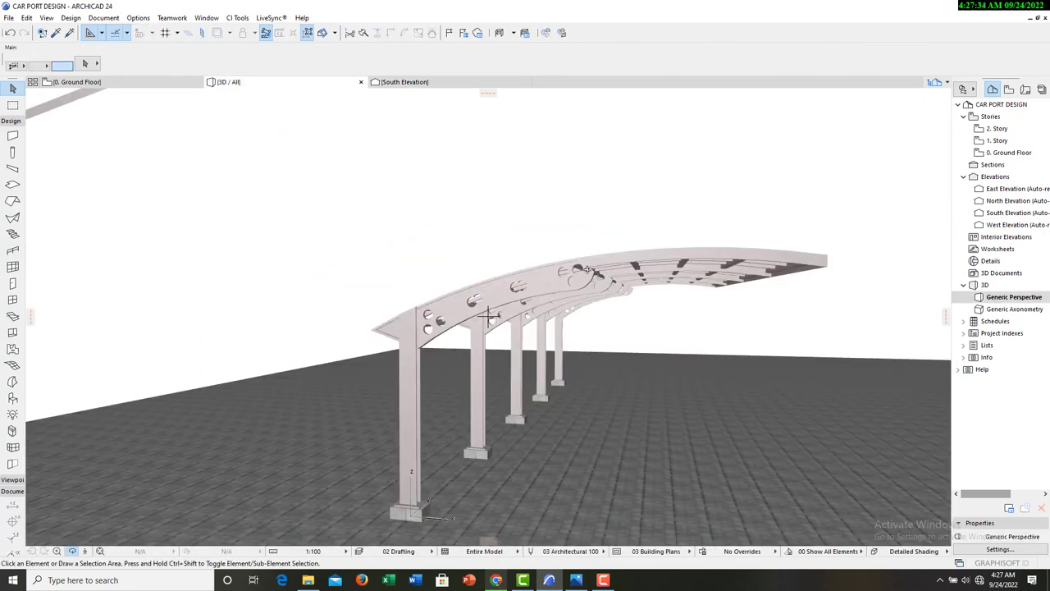
shift+middle_drag(488, 316, 440, 284)
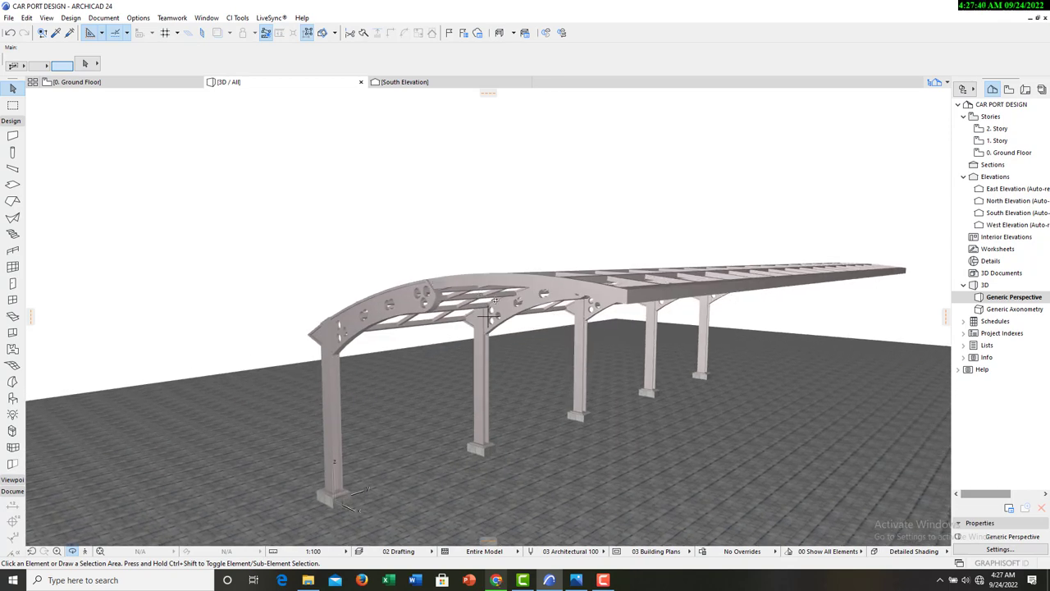
shift+middle_drag(489, 315, 355, 288)
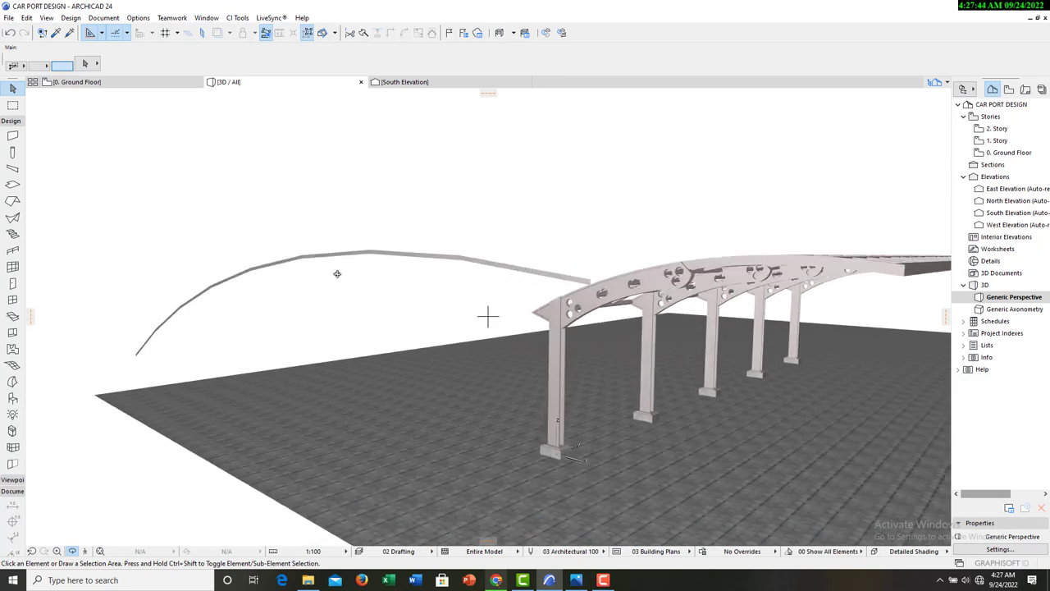
click(385, 256)
shift+middle_drag(394, 319, 406, 289)
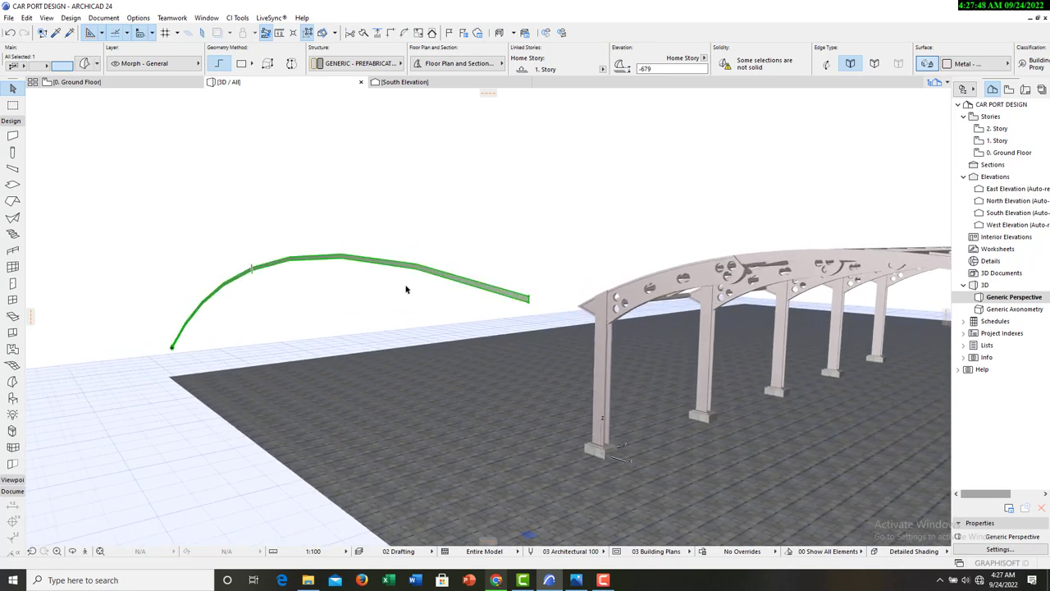
scroll(446, 280, up, 2)
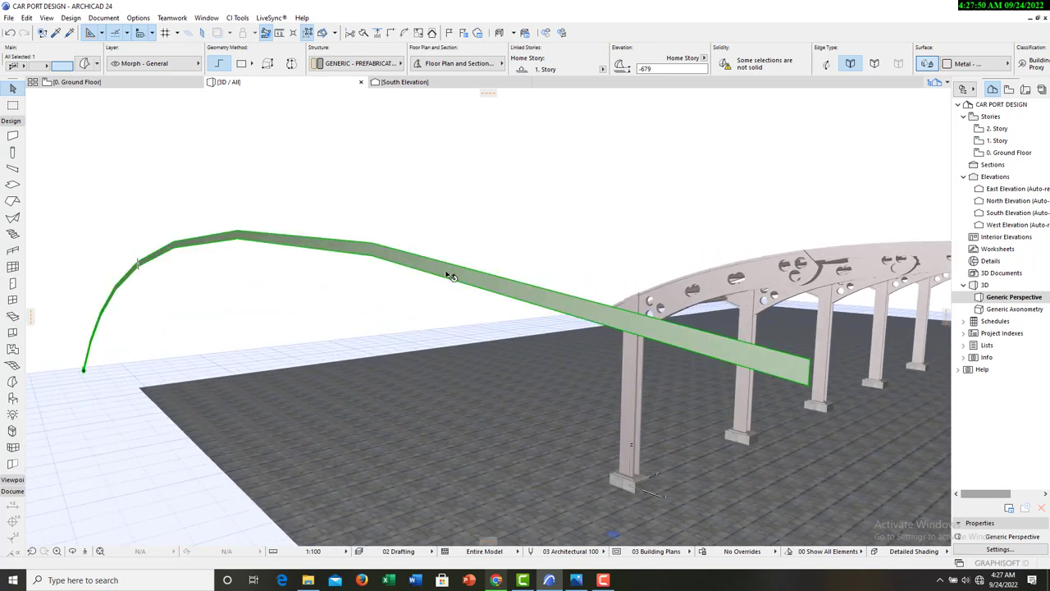
click(449, 277)
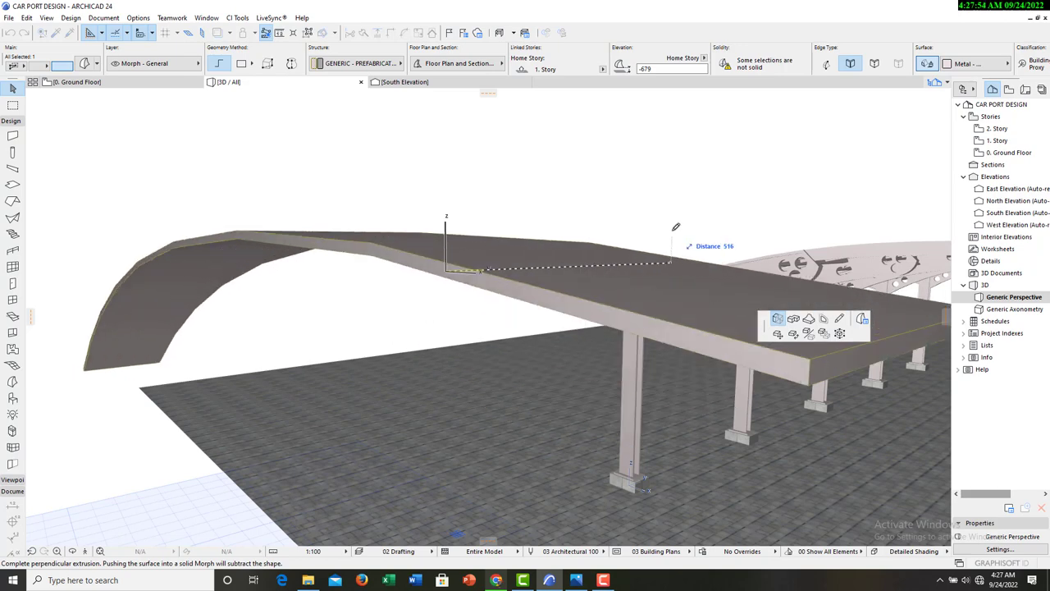
text(125)
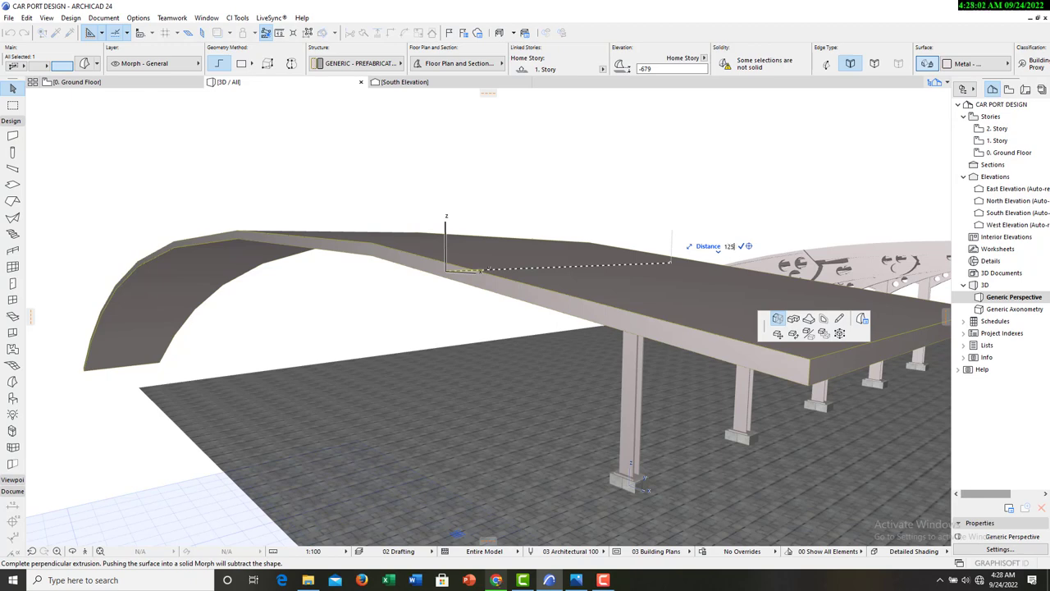
key(Return)
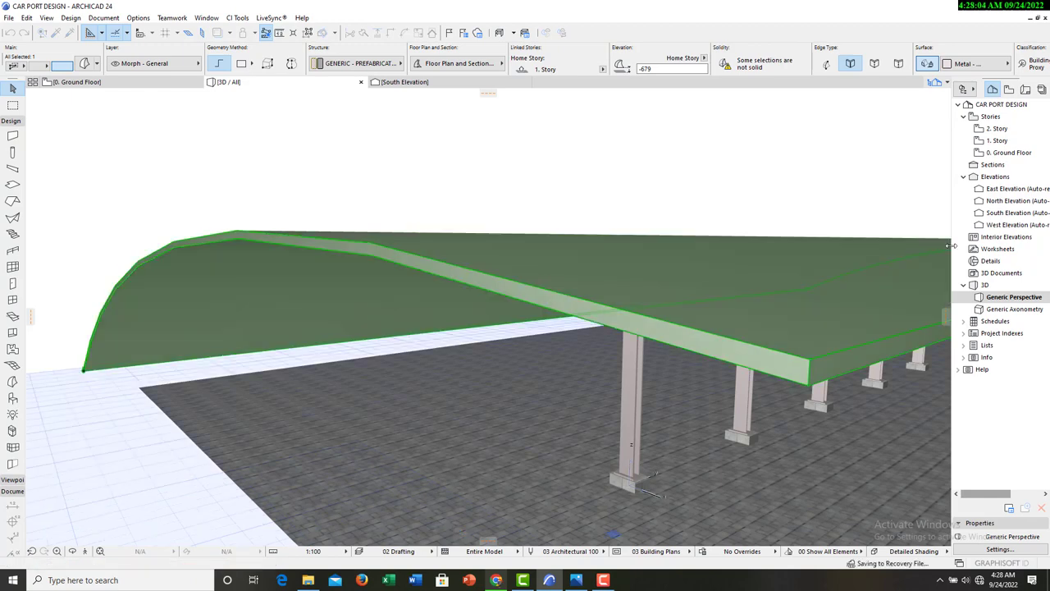
Try Glass - Satin as the override surface of the extruded roof covering and view it from above.
scroll(204, 183, down, 2)
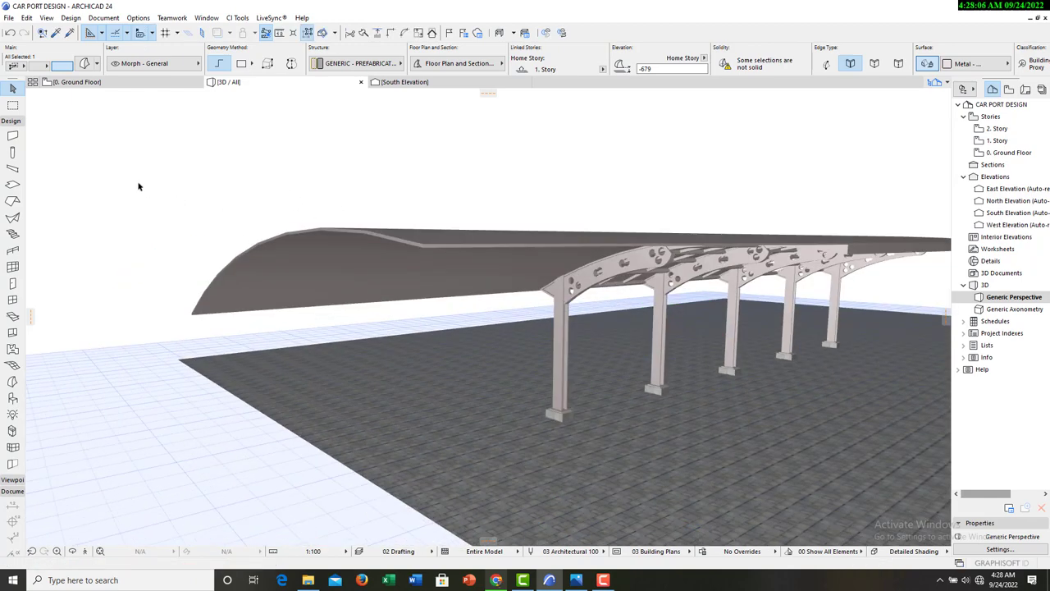
click(84, 64)
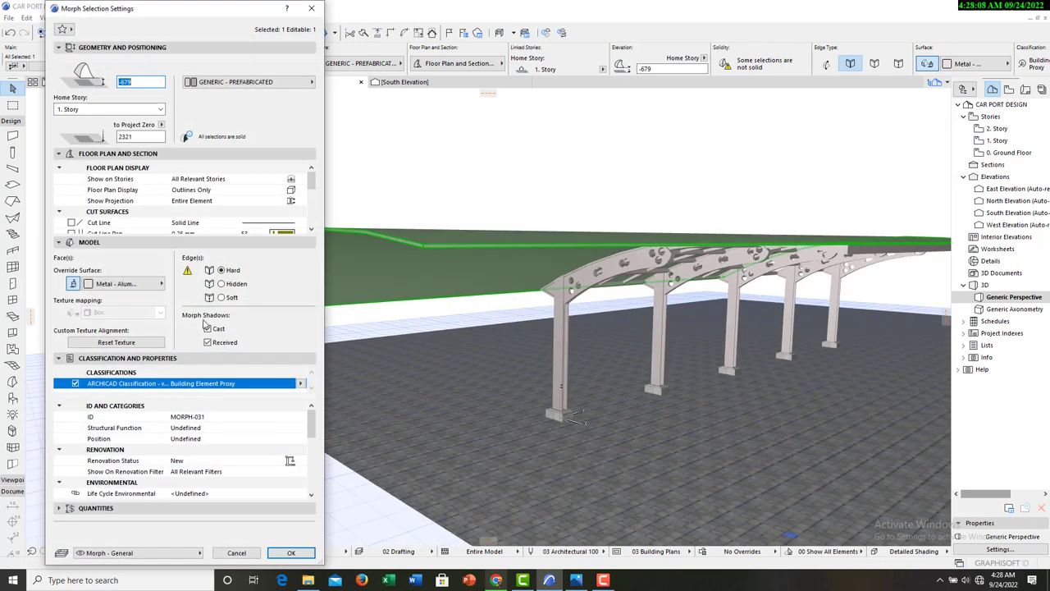
click(110, 284)
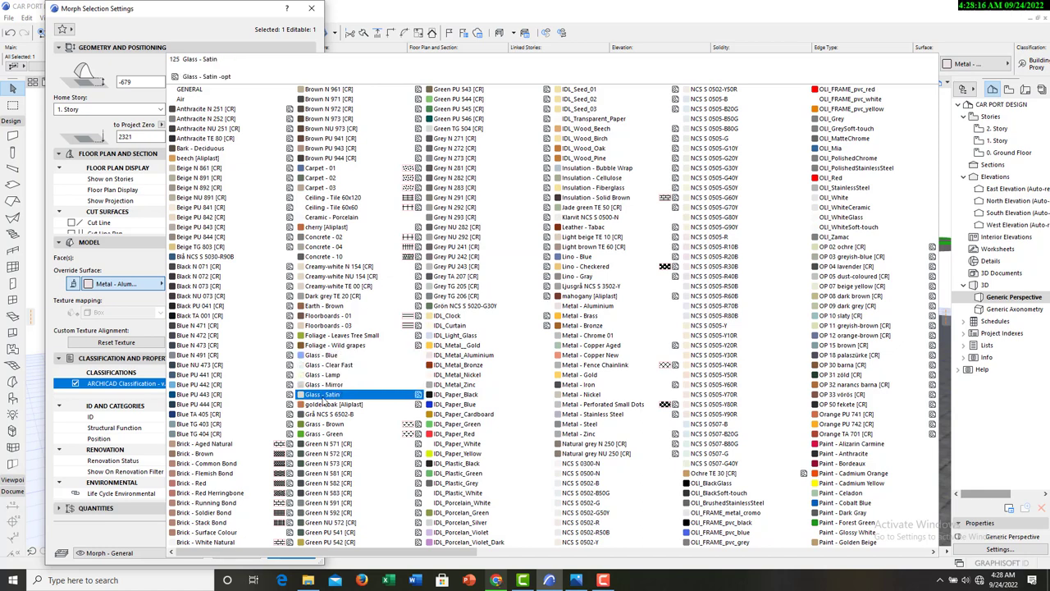
click(327, 395)
click(292, 552)
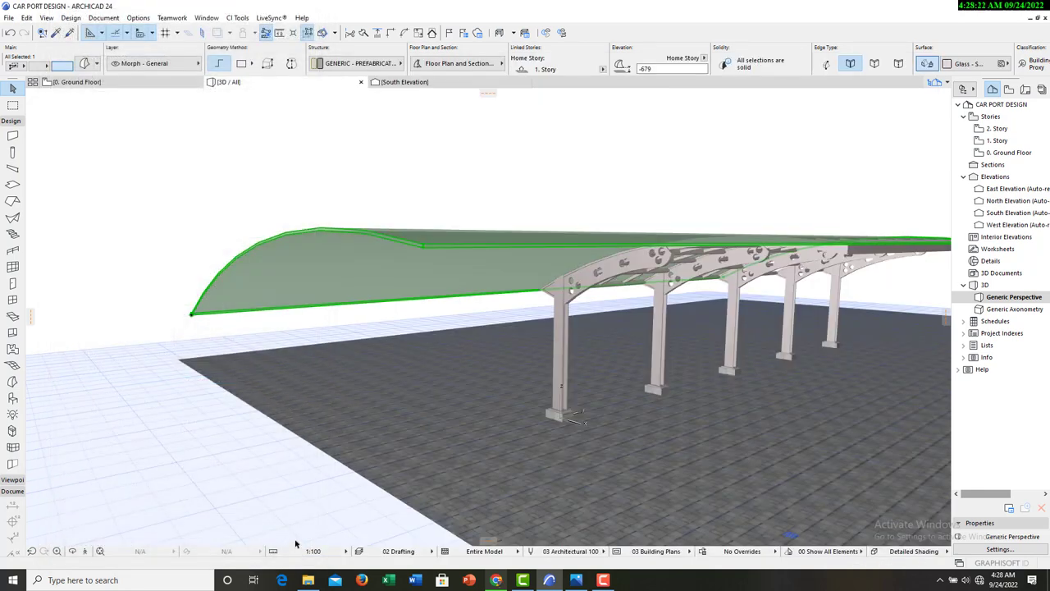
click(287, 354)
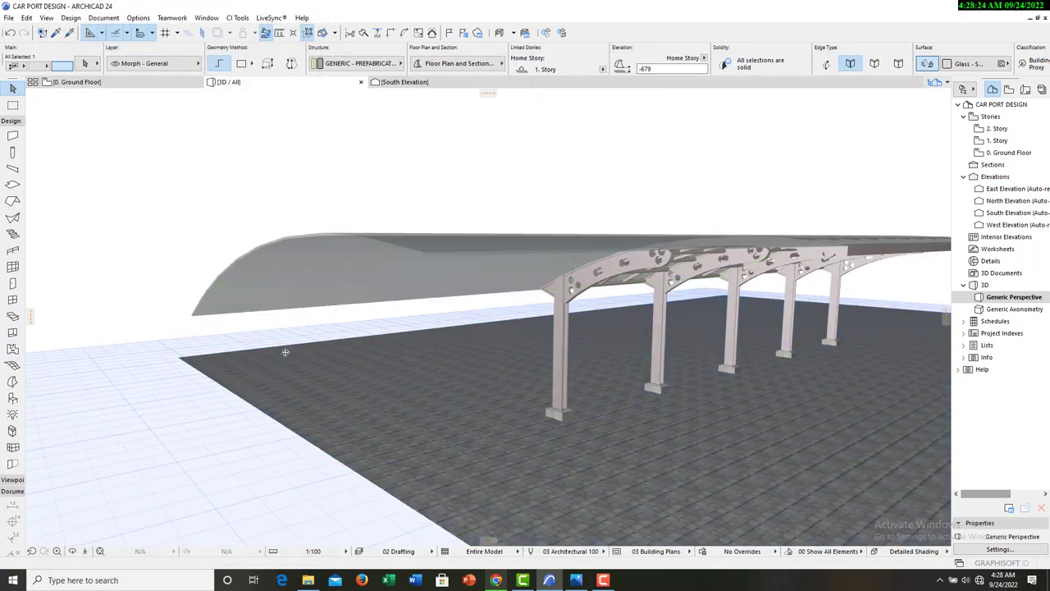
shift+middle_drag(283, 352, 162, 162)
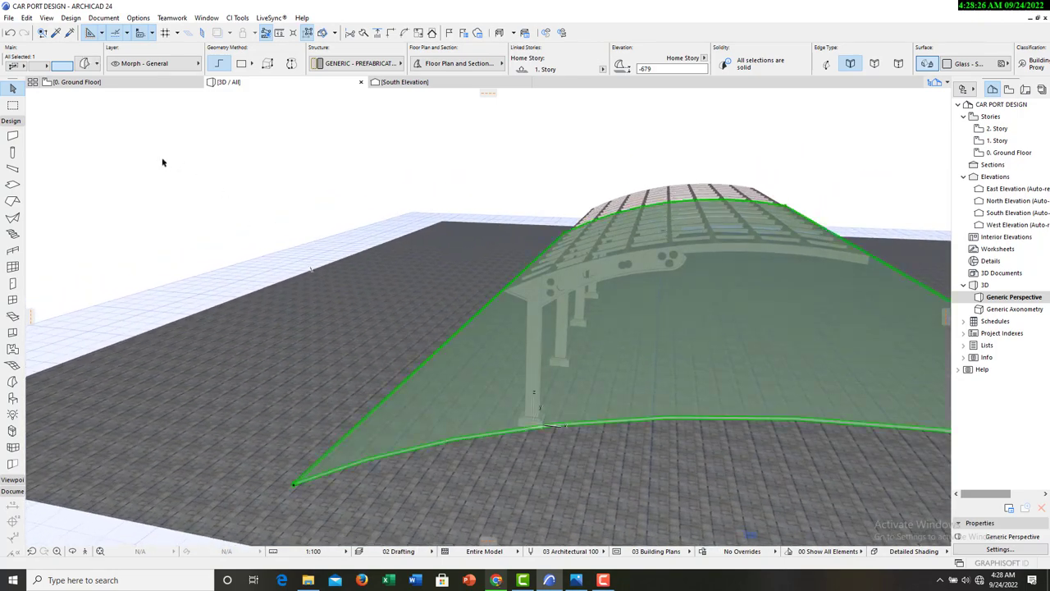
Set the roof covering's override surface to Glass - Blue and clear the selection.
key(ctrl+t)
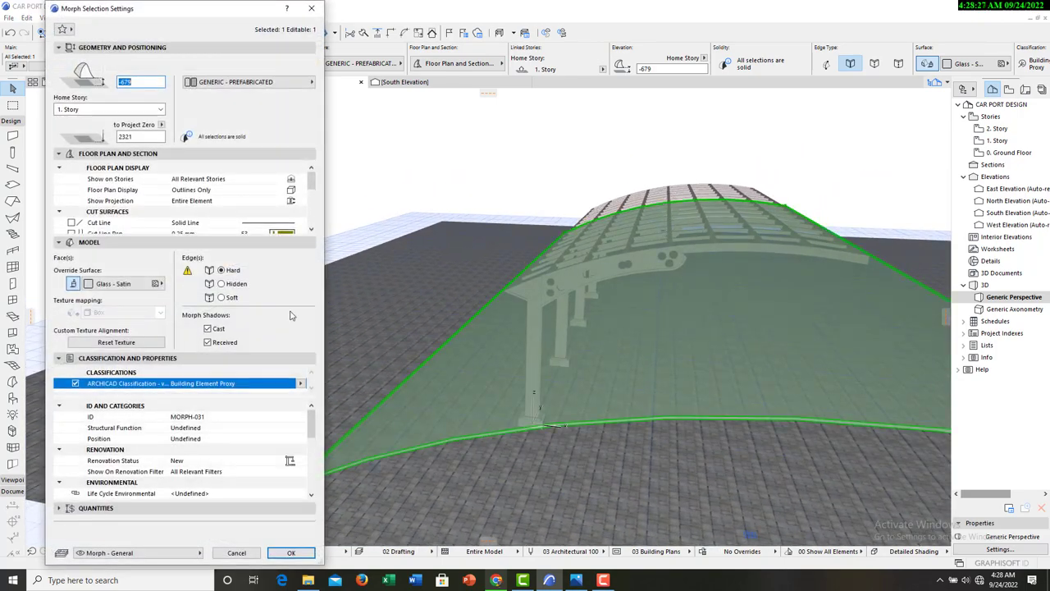
click(119, 283)
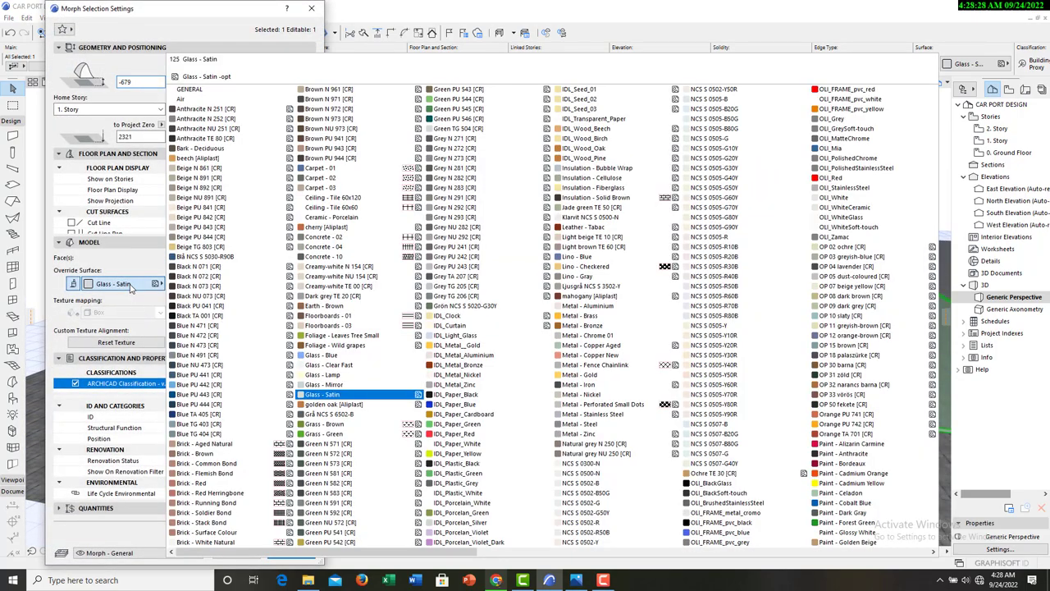
click(328, 355)
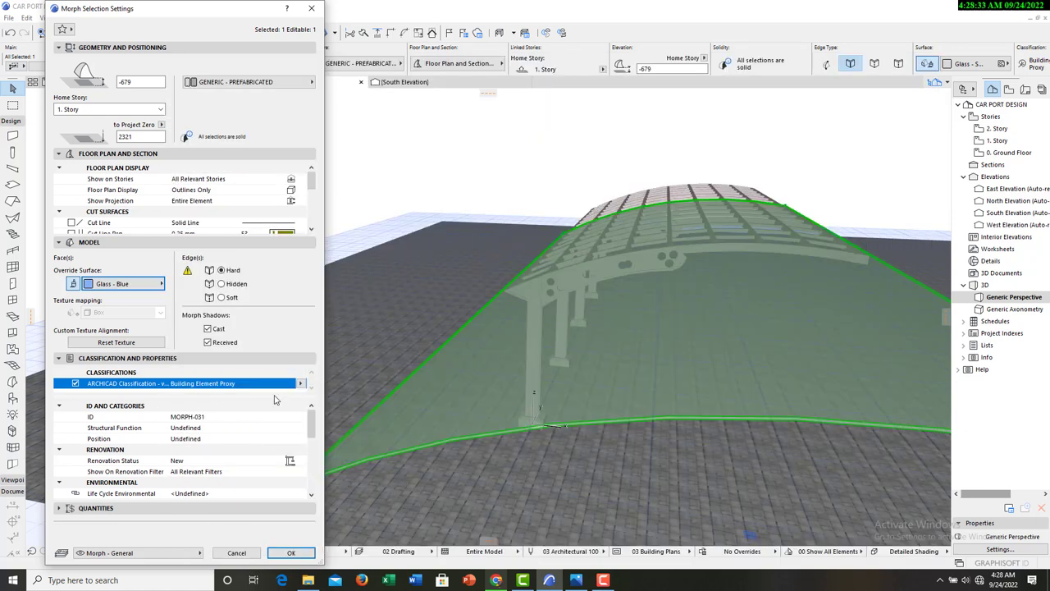
click(295, 552)
shift+middle_drag(306, 460, 373, 400)
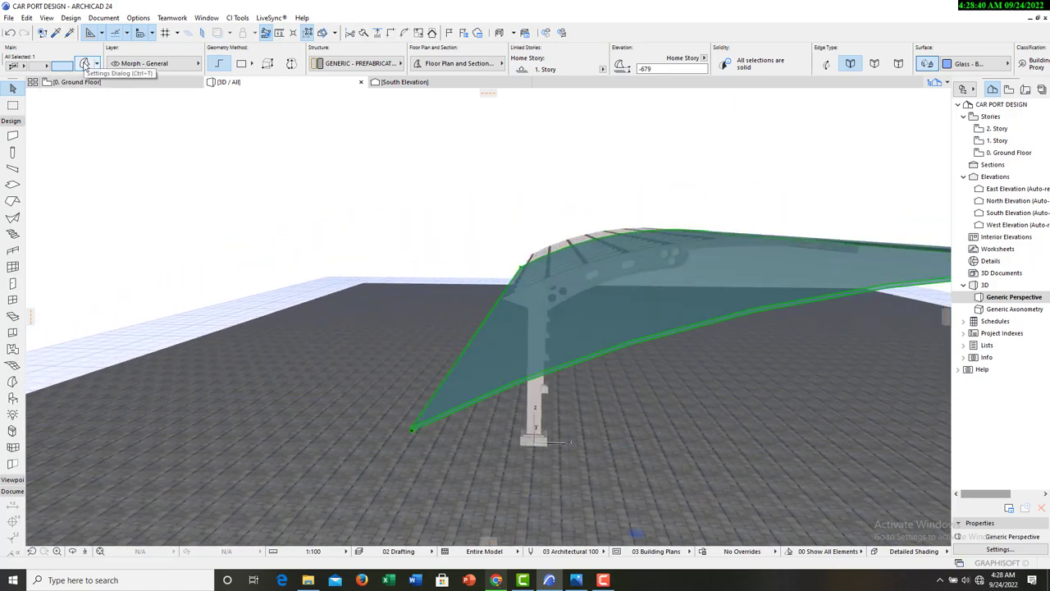
click(136, 163)
In the Ground Floor plan, move the roof covering straight north about 6000 mm so its south edge meets the southernmost bay line.
click(111, 82)
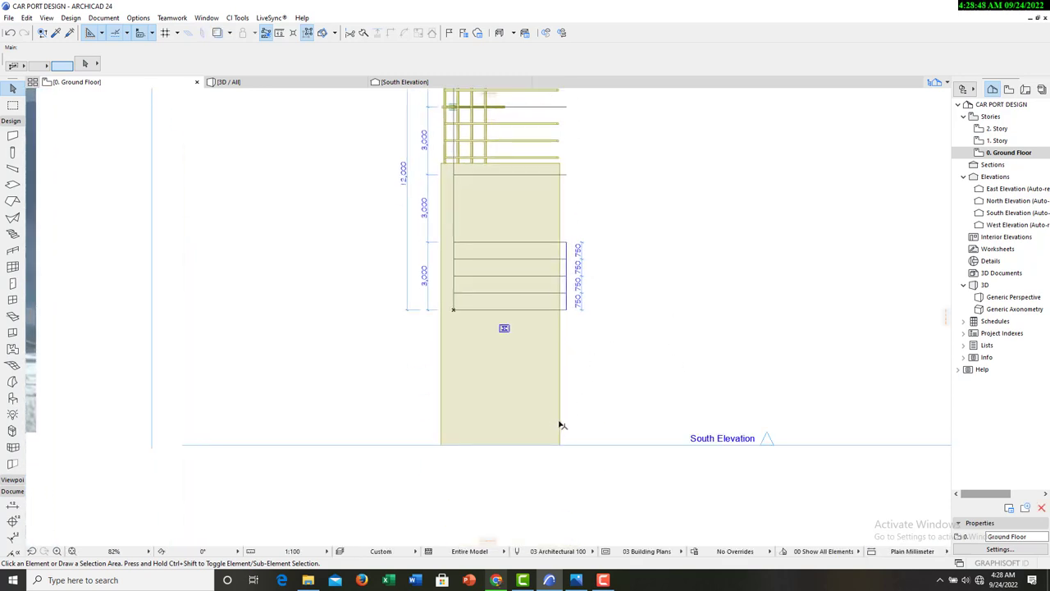
click(562, 425)
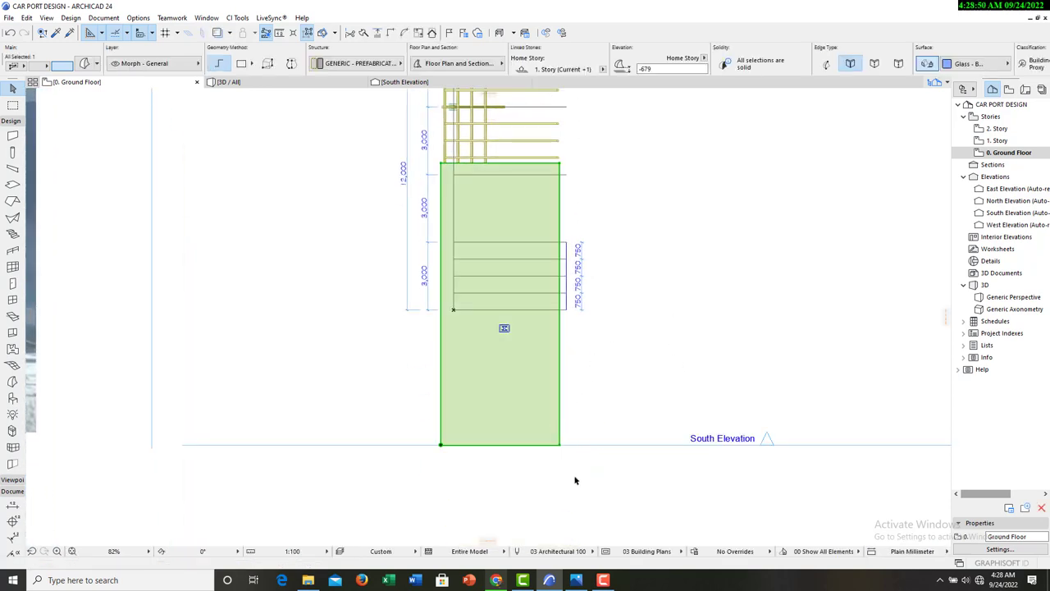
click(561, 446)
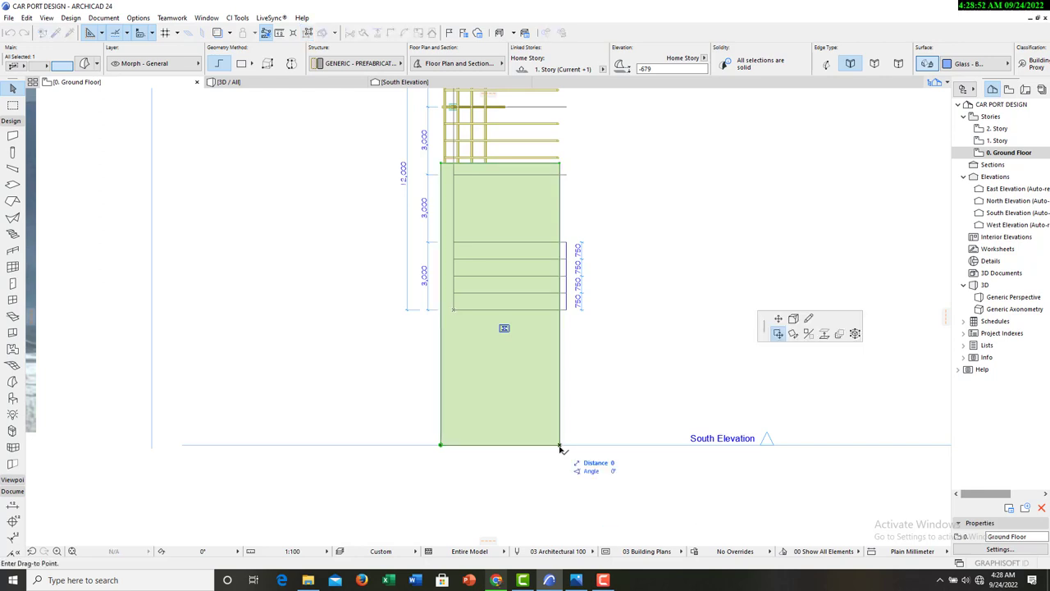
scroll(563, 308, up, 3)
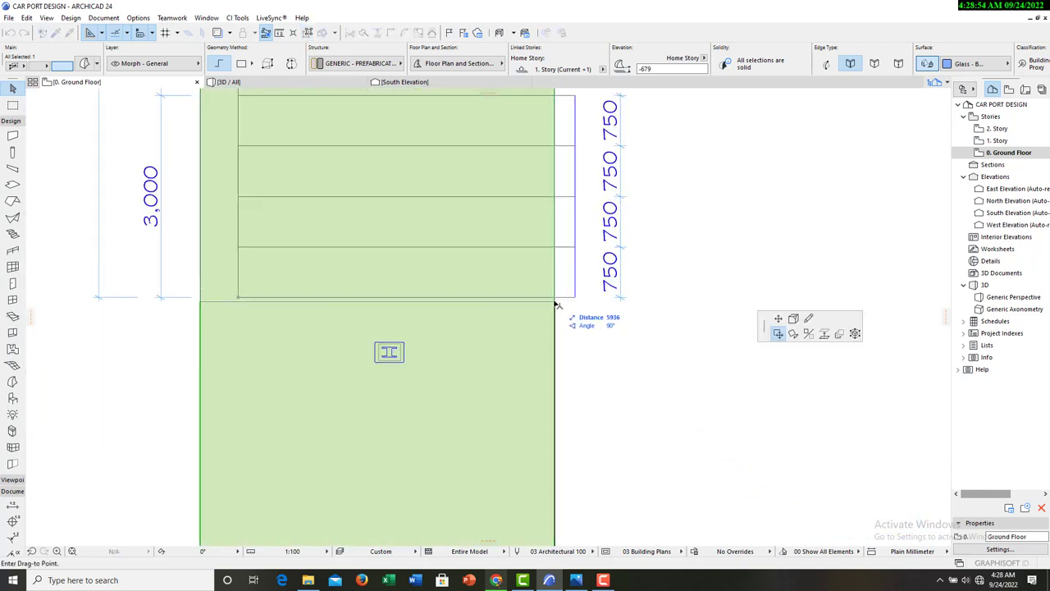
click(555, 297)
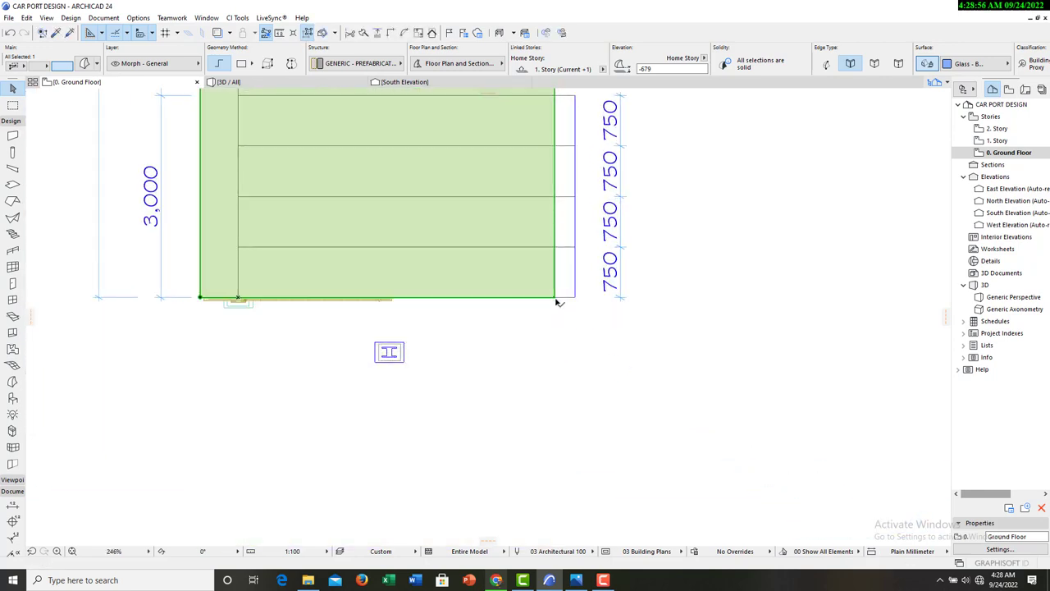
Move the roof covering straight south 250 mm past the southernmost bay line and clear the selection.
click(555, 297)
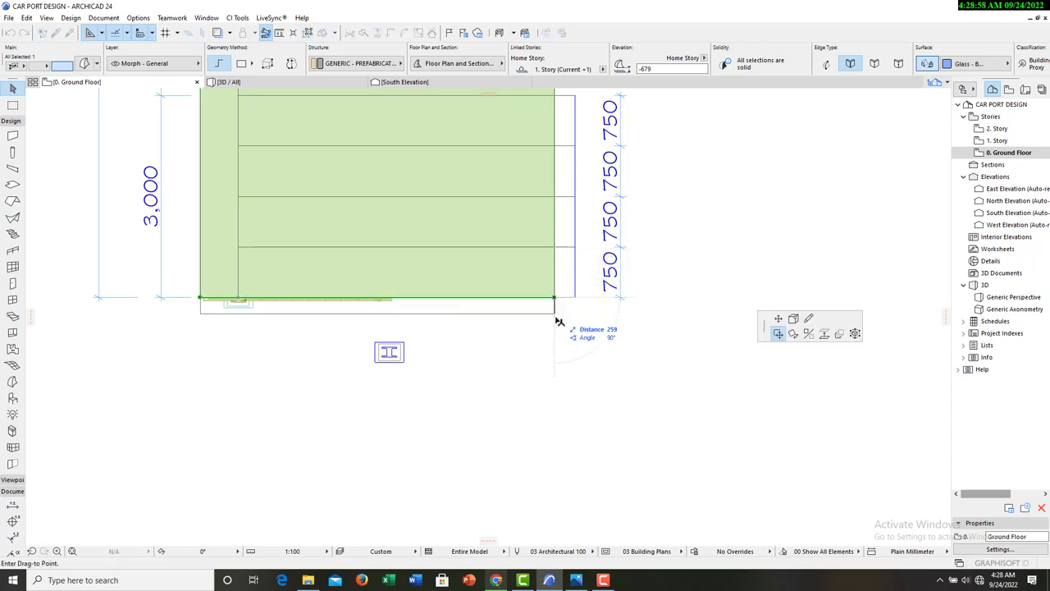
text(3)
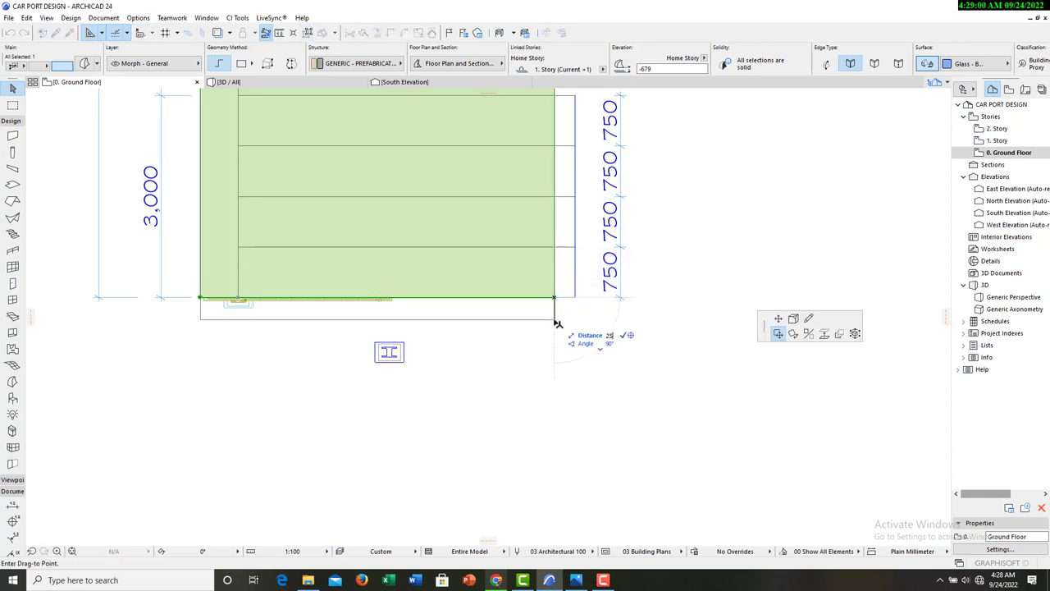
text(50)
key(Return)
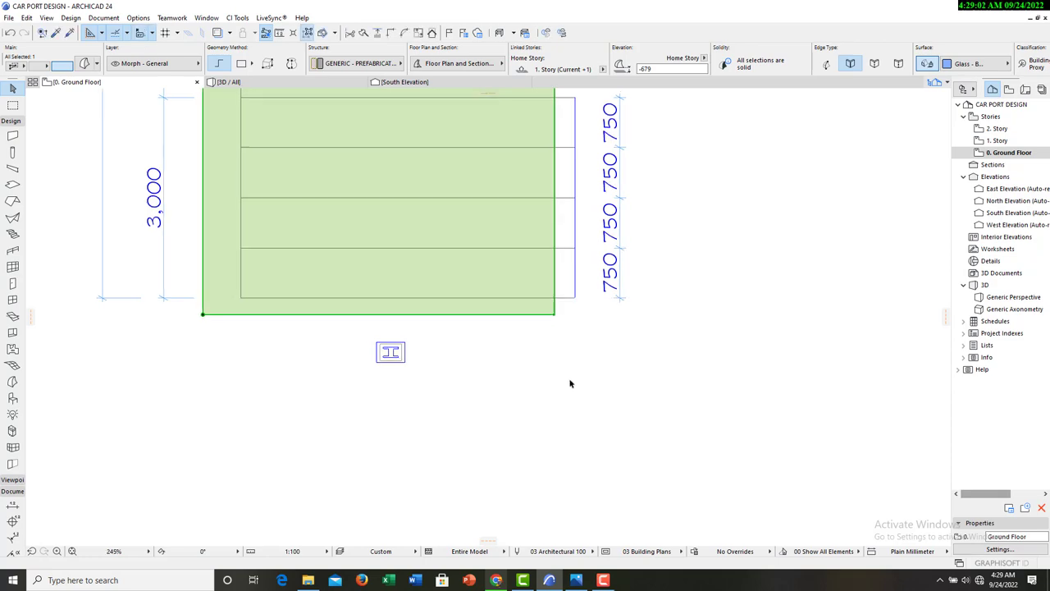
scroll(616, 288, down, 5)
scroll(608, 198, up, 3)
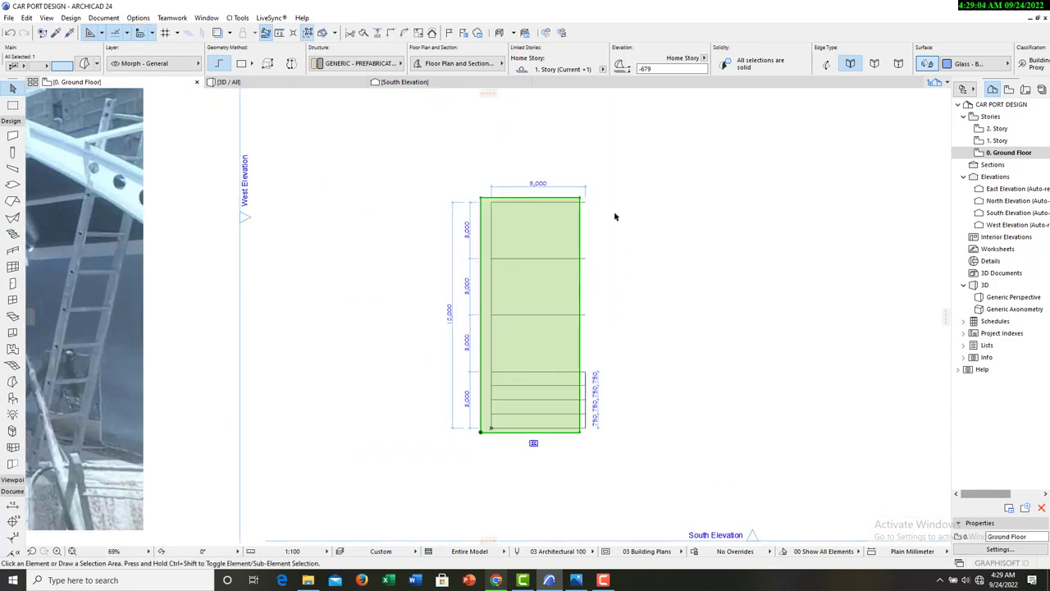
click(617, 215)
Examine the roof covering's alignment over the frames from several sides in the 3D view.
click(300, 82)
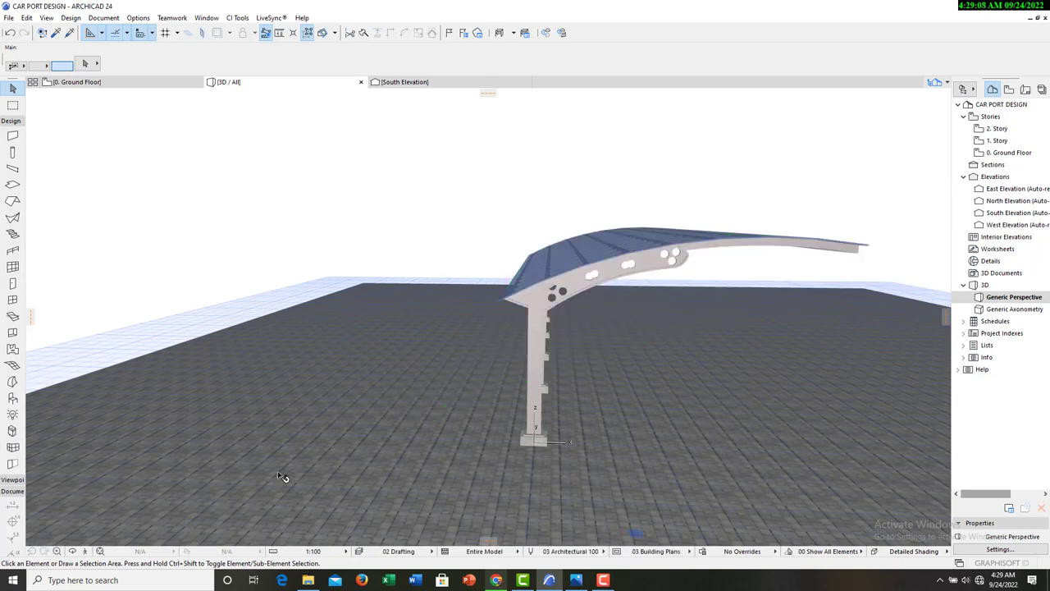
shift+middle_drag(484, 363, 385, 338)
shift+middle_drag(335, 237, 641, 391)
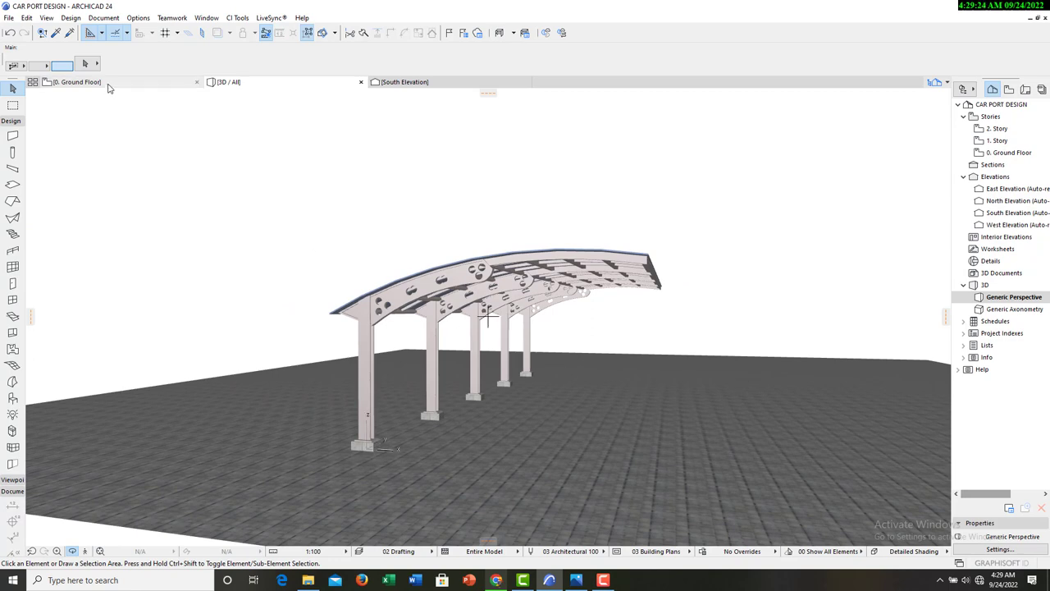
In the Ground Floor plan, delete the three intermediate 750 mm spacing lines in the southernmost bay and the vertical line closing its east end.
mouse_move(109, 86)
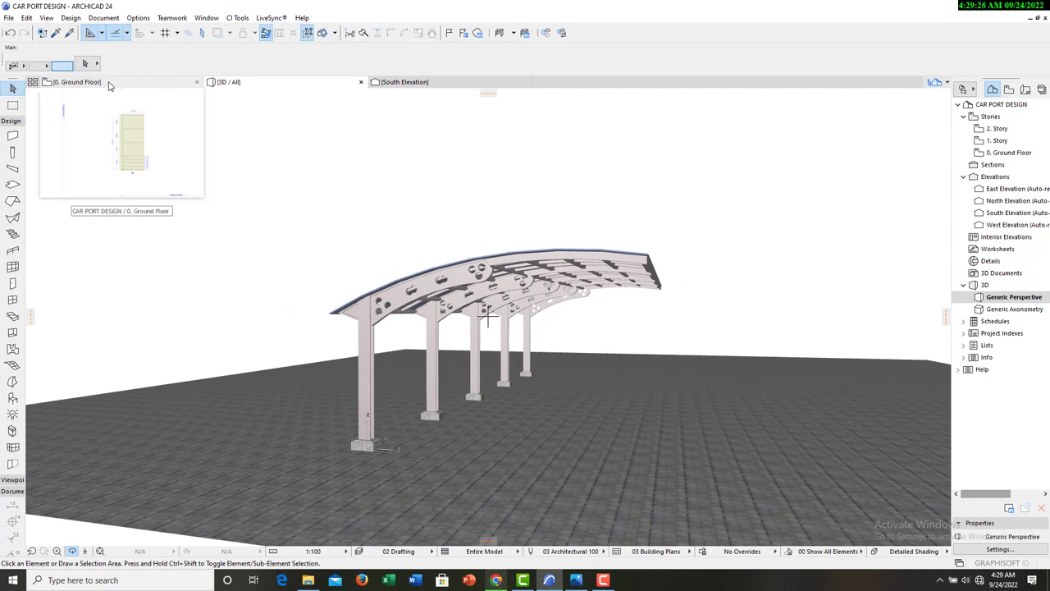
click(109, 85)
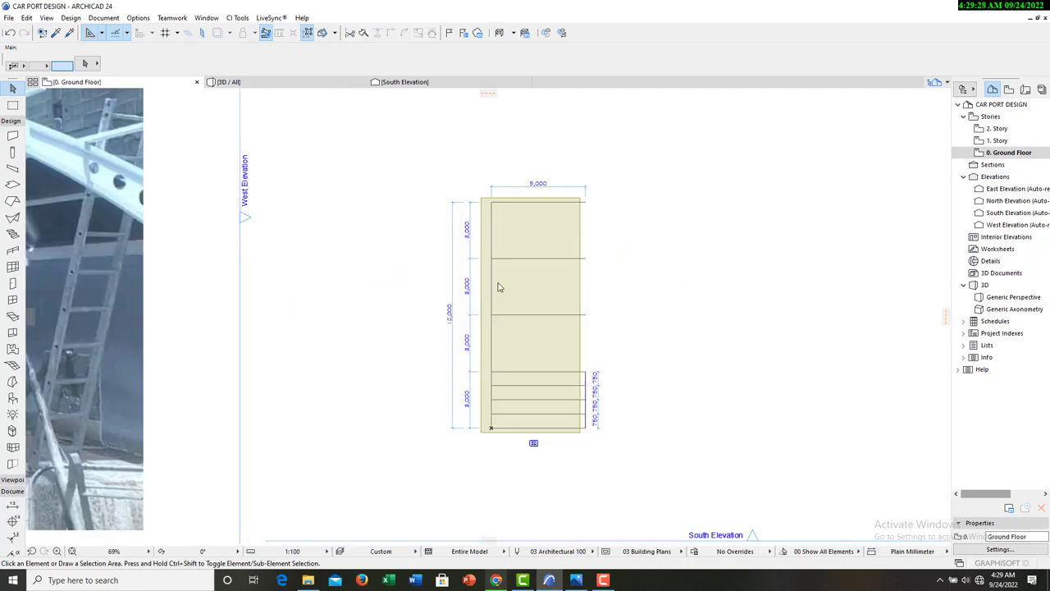
scroll(580, 441, up, 5)
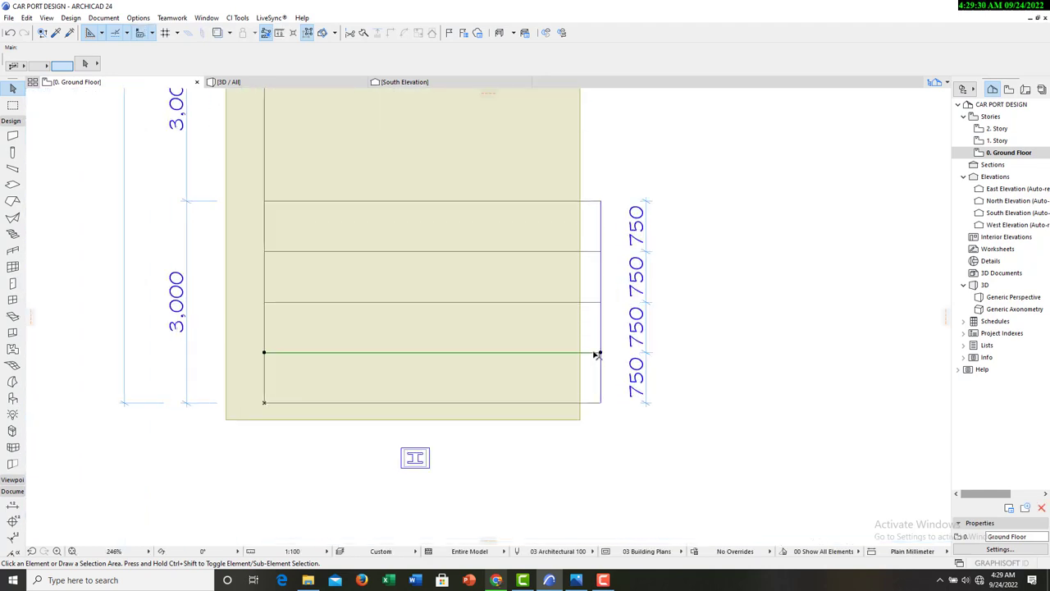
click(596, 354)
key(Delete)
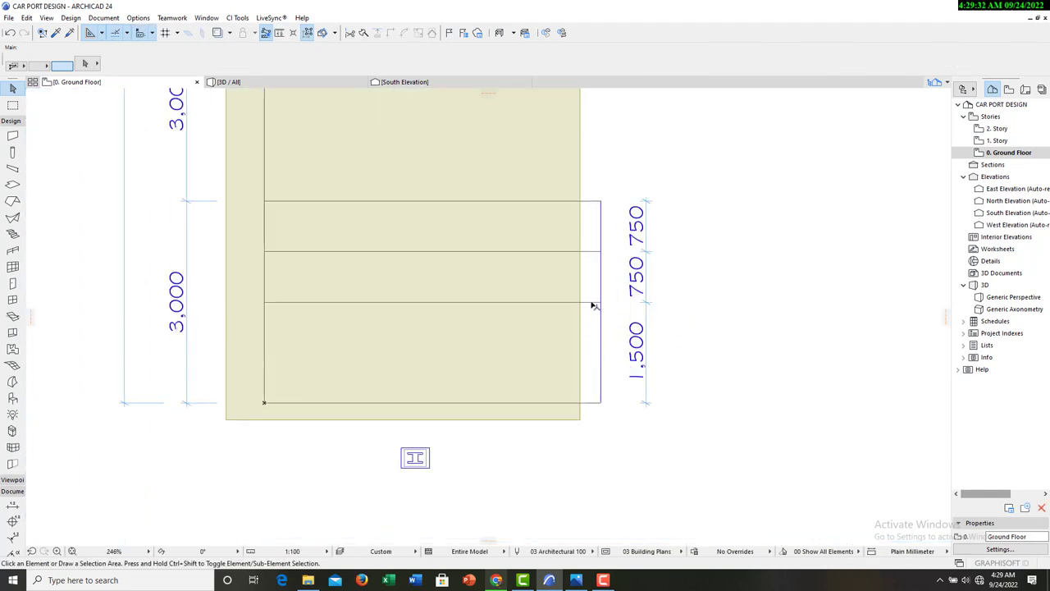
key(Delete)
click(593, 251)
key(Delete)
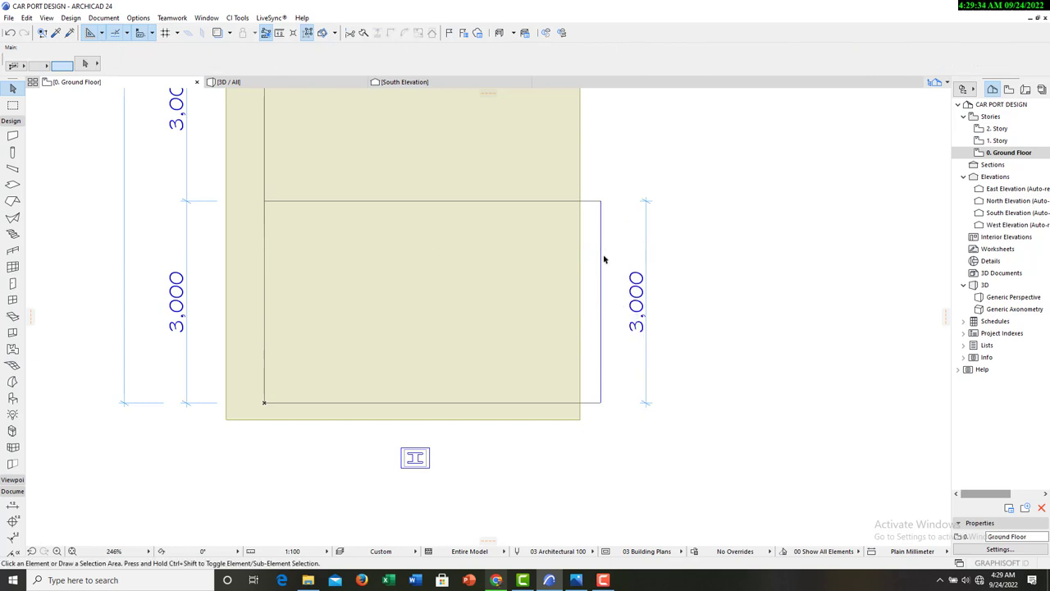
click(601, 236)
key(Delete)
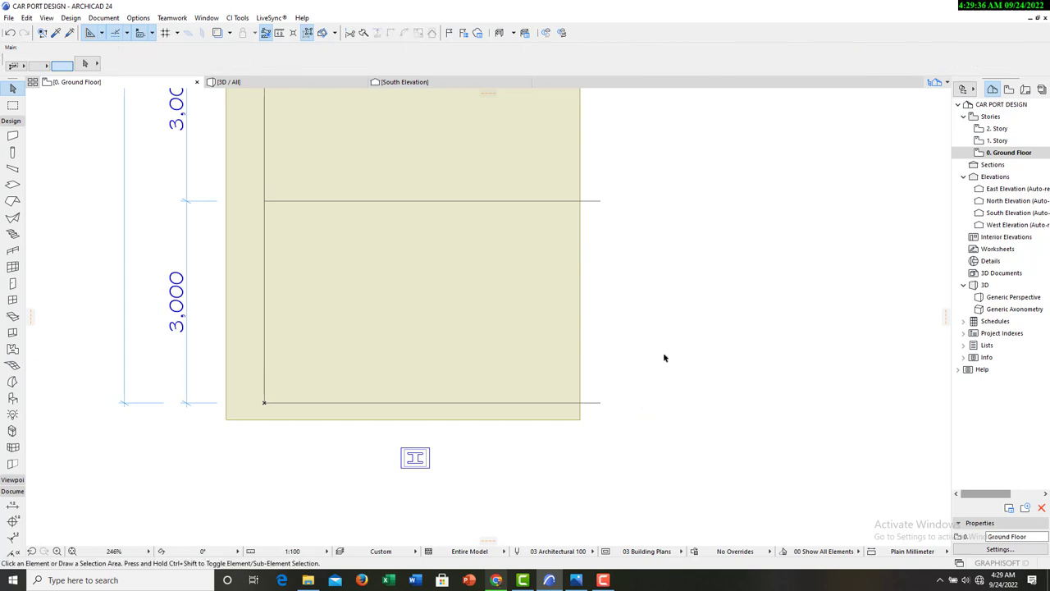
scroll(664, 358, down, 3)
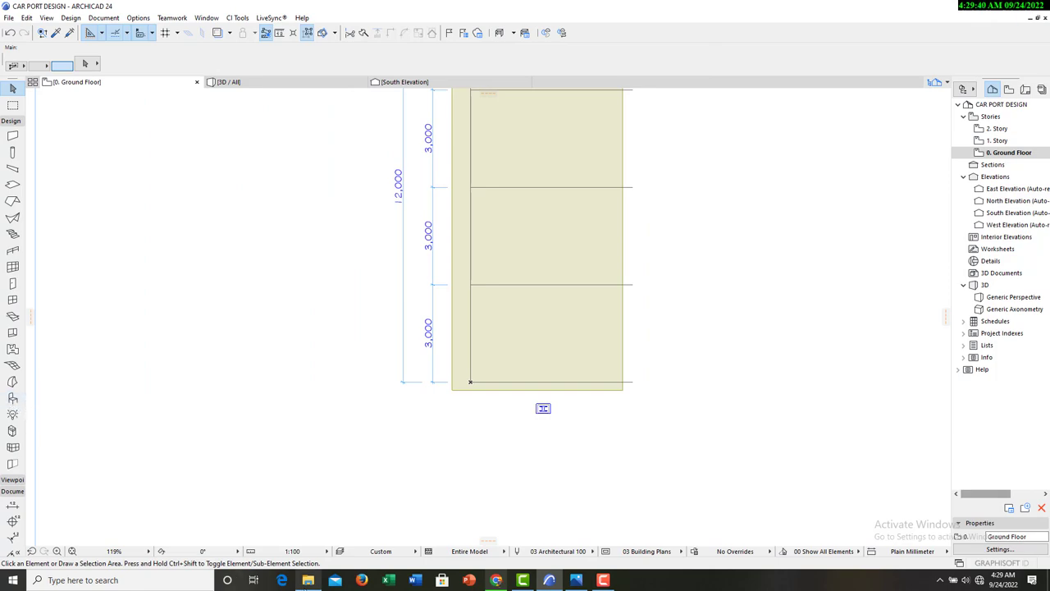
Switch to File Explorer and open the Downloads folder on New Volume (D:).
mouse_move(306, 581)
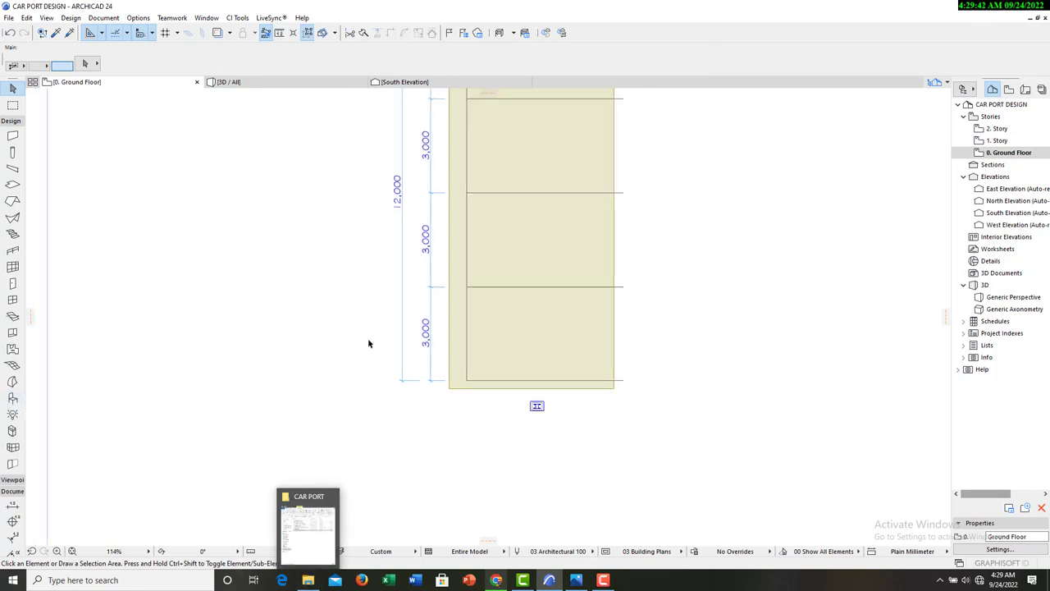
scroll(373, 341, down, 3)
click(309, 568)
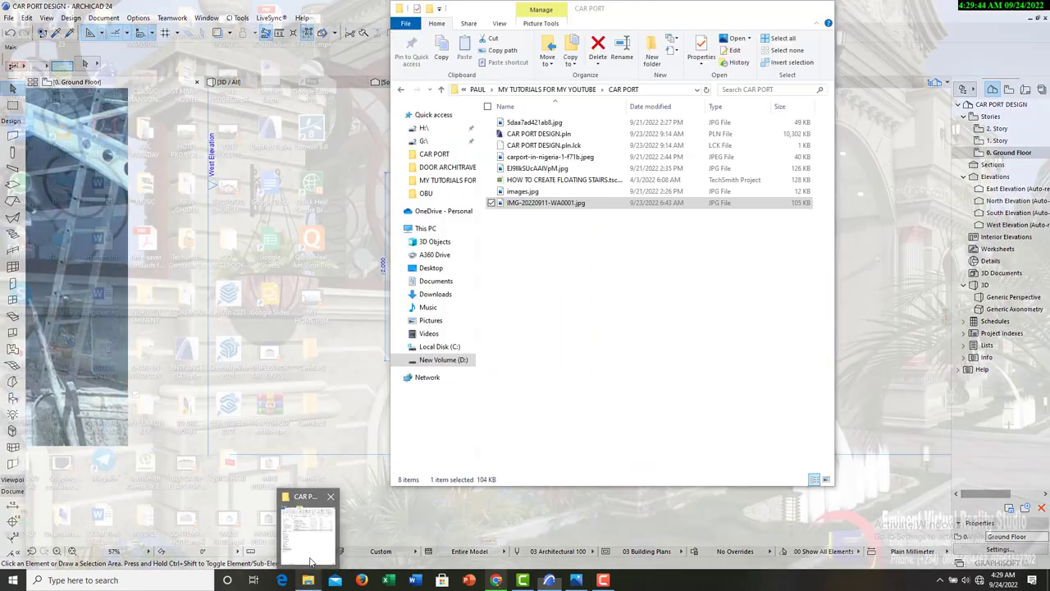
click(435, 295)
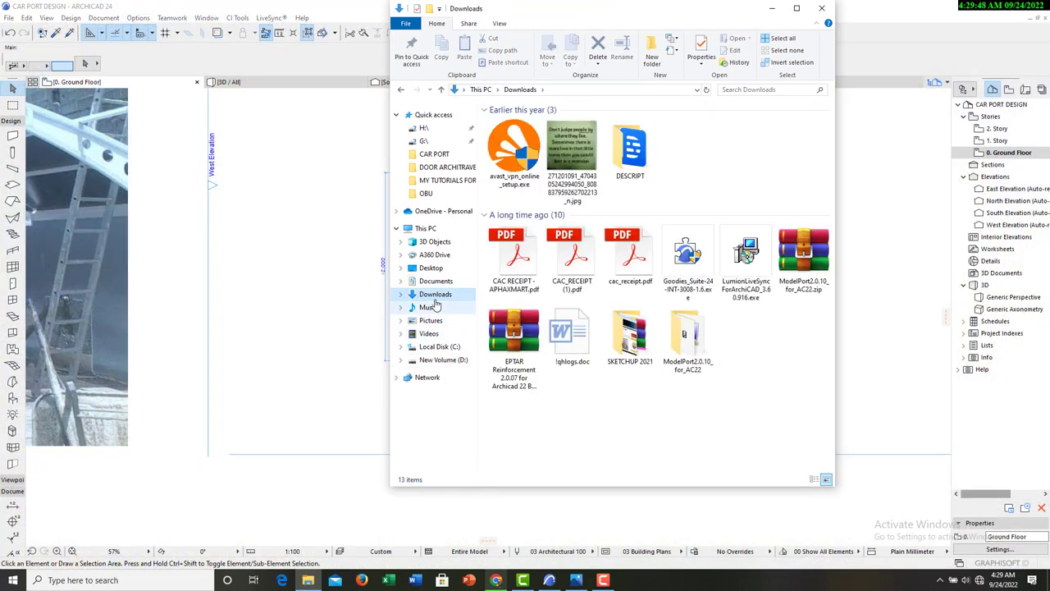
click(443, 359)
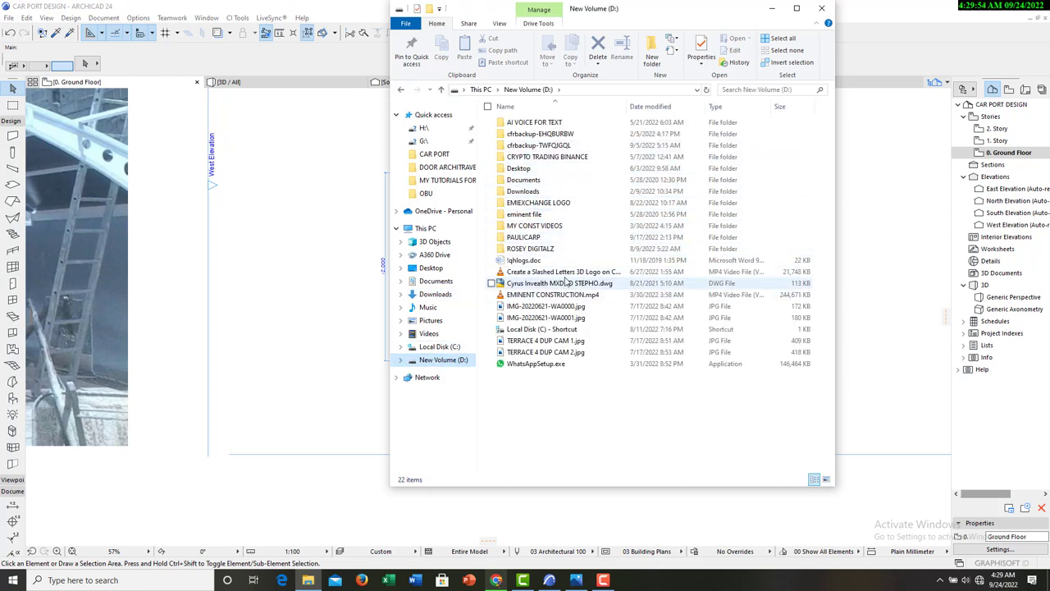
double_click(529, 170)
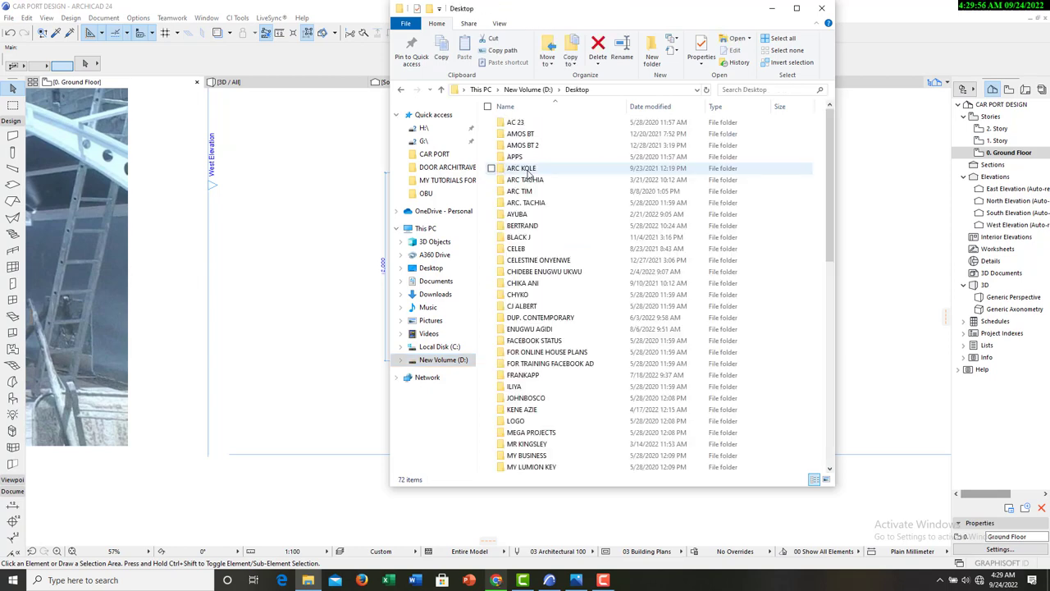
click(401, 89)
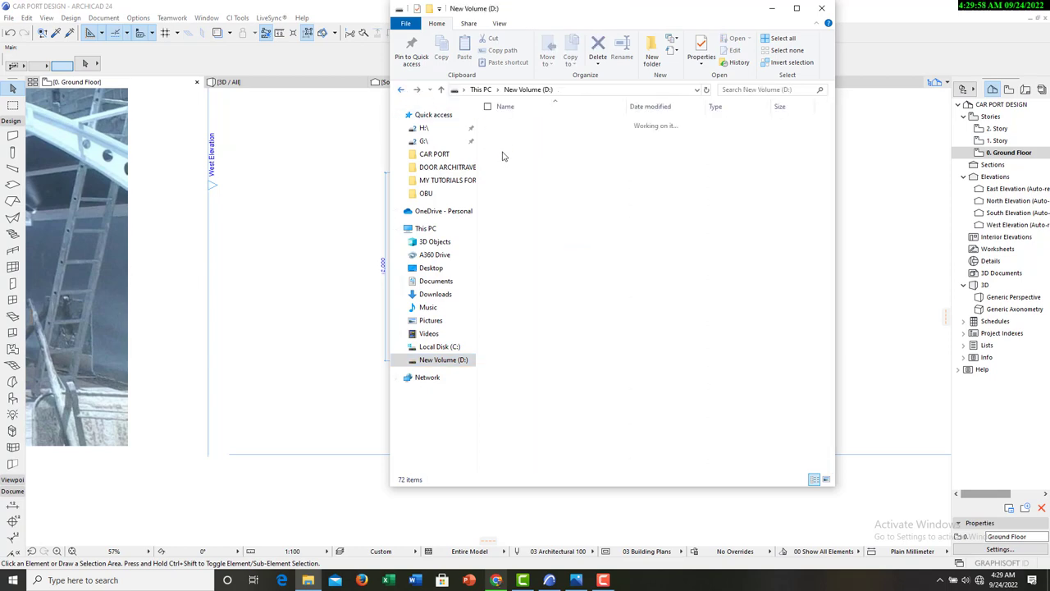
double_click(525, 191)
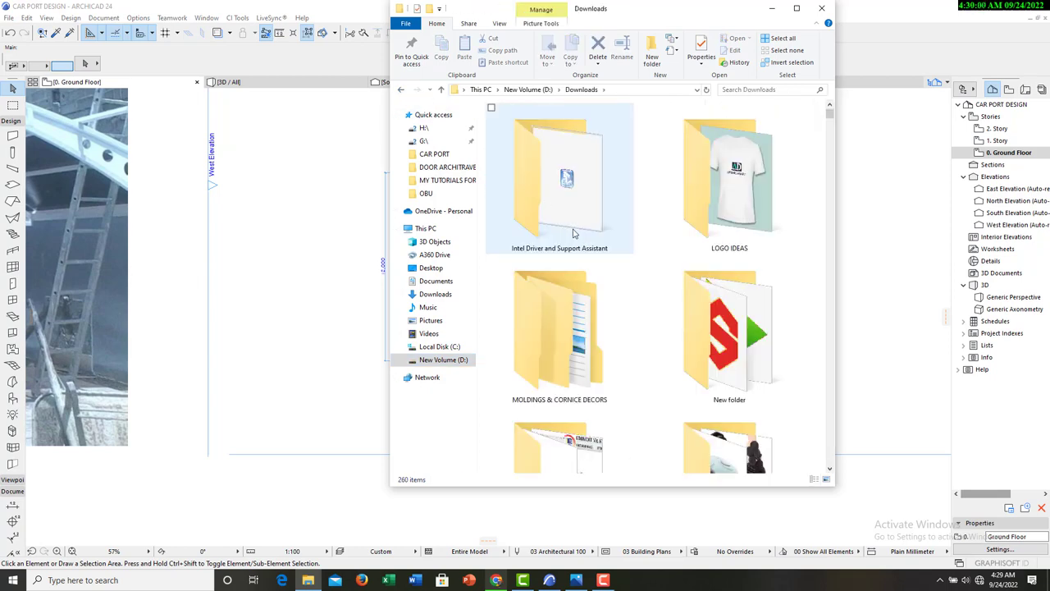
Find the C63AMG.skp car model and place it in the Ground Floor plan east of the car port.
scroll(574, 230, down, 5)
scroll(586, 255, down, 10)
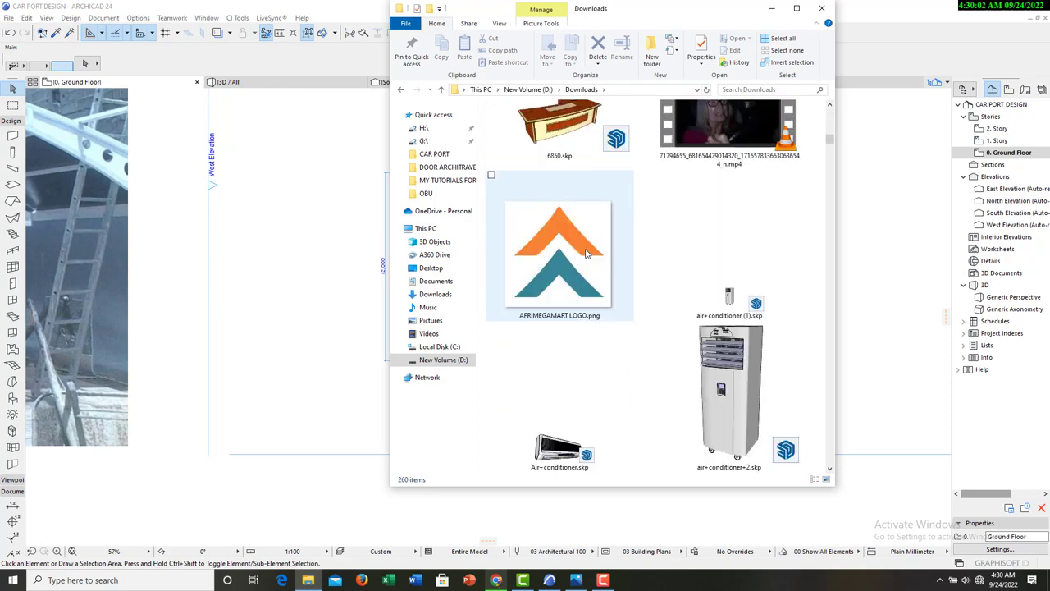
scroll(585, 255, down, 10)
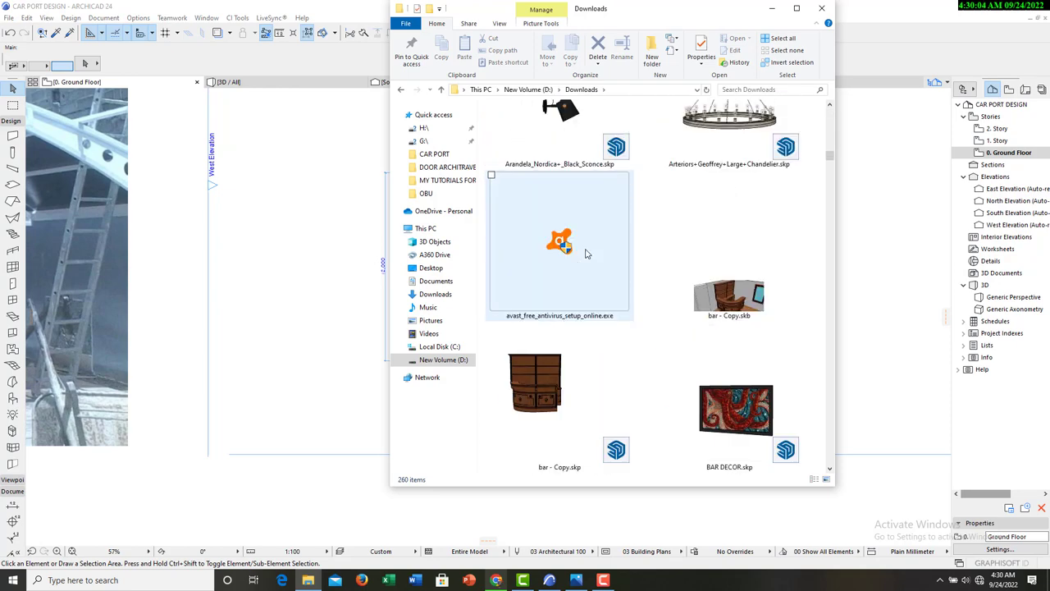
scroll(587, 254, down, 10)
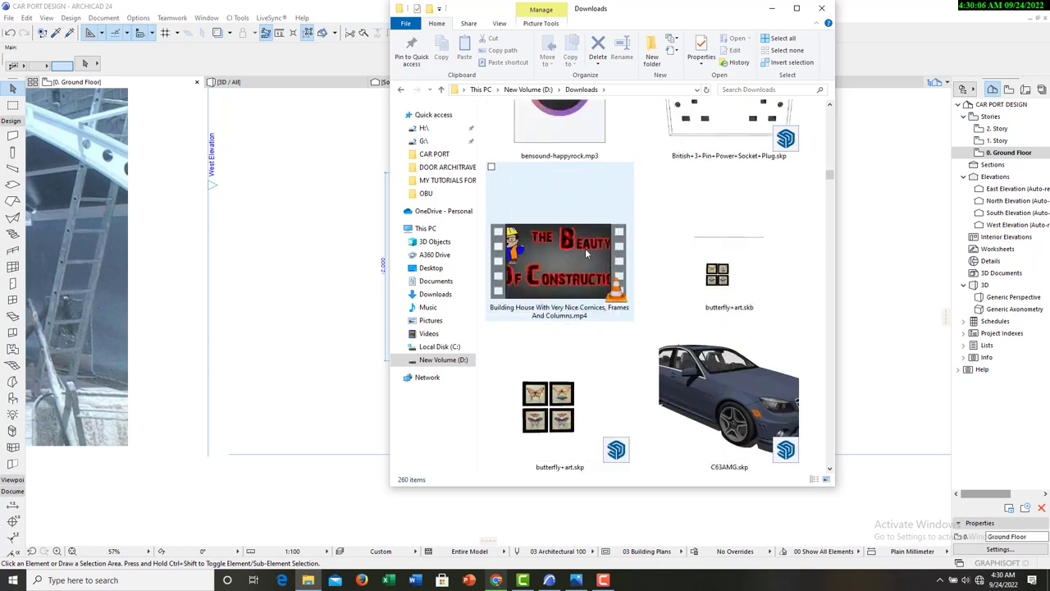
drag(716, 233, 577, 331)
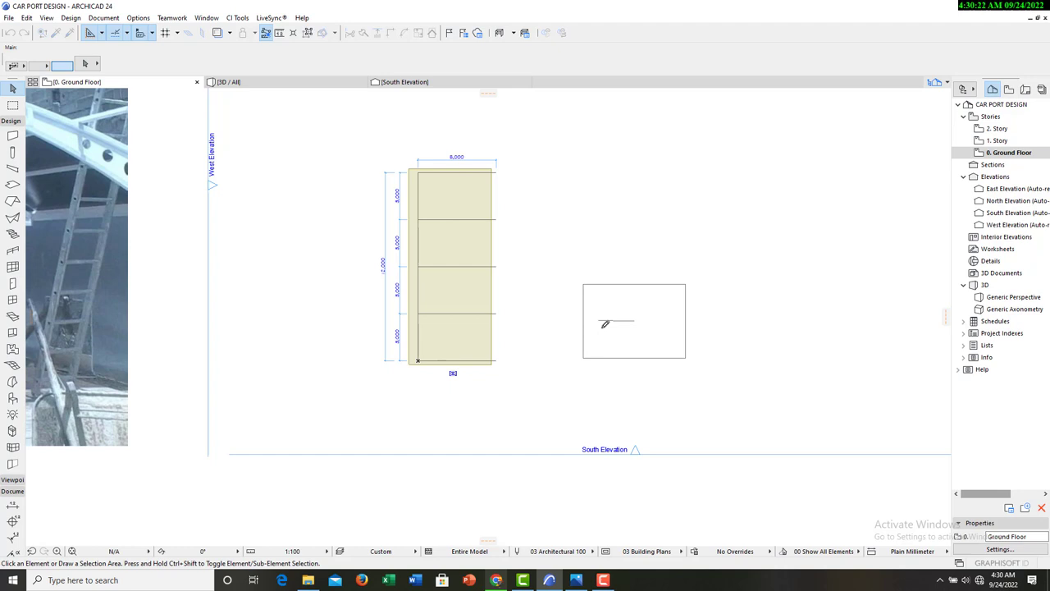
click(605, 324)
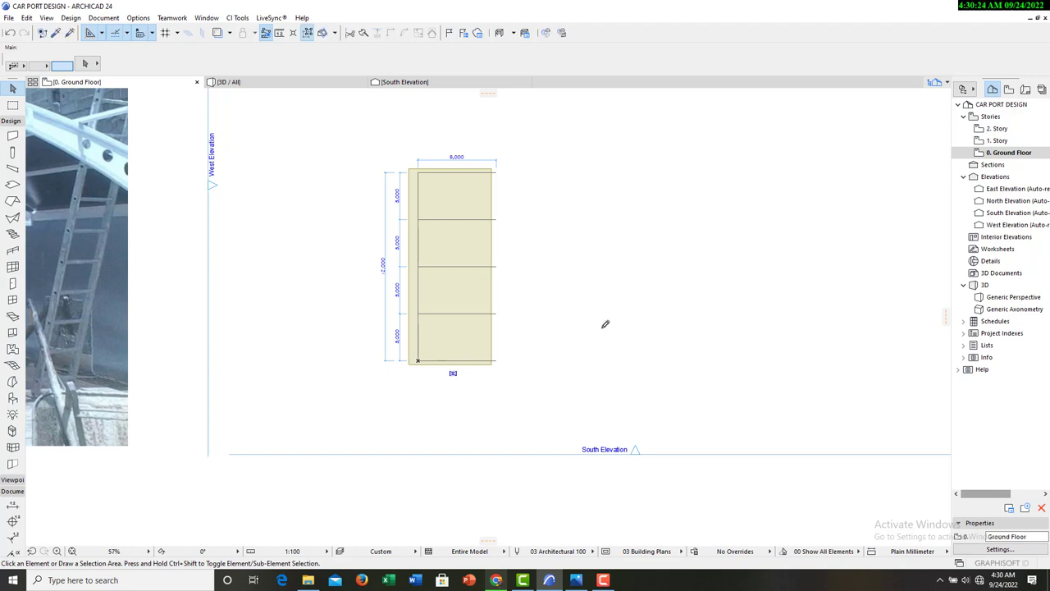
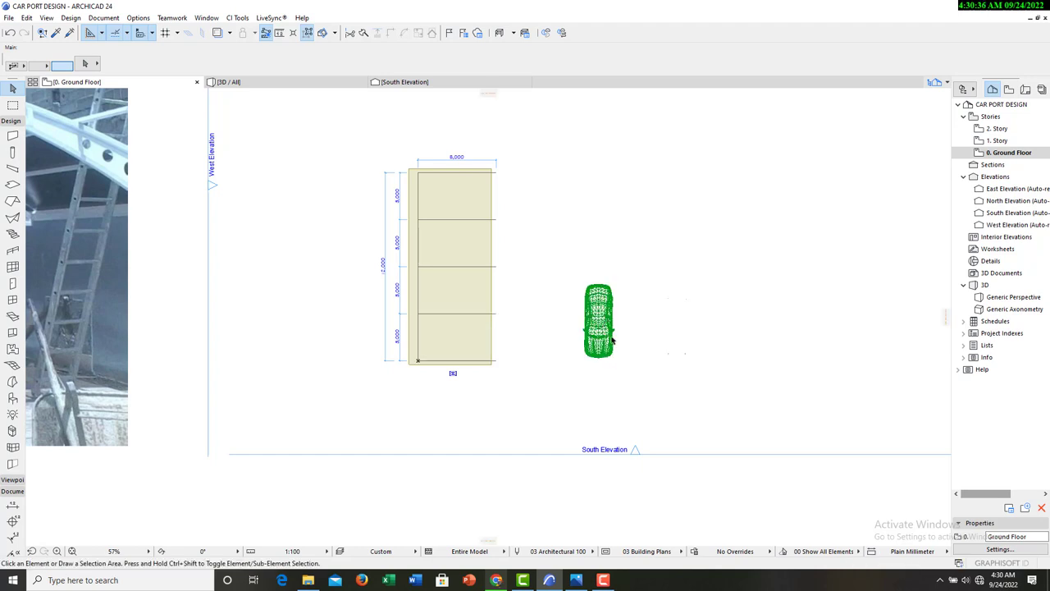
Select the car and rotate it -90° about its bounding box centre so it lies parallel to the bay lines.
key(ctrl+e)
click(555, 260)
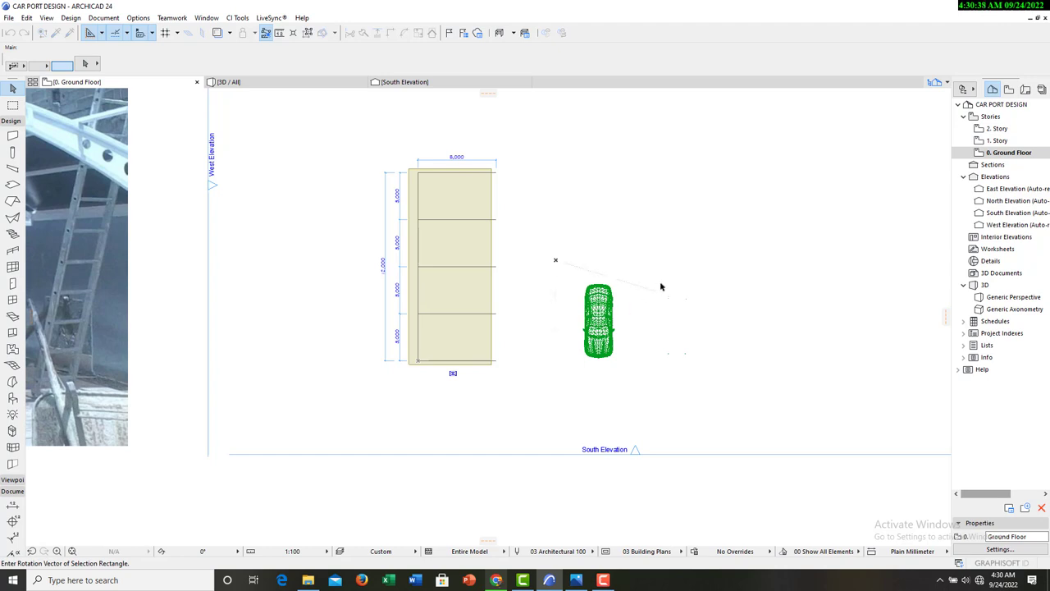
click(648, 373)
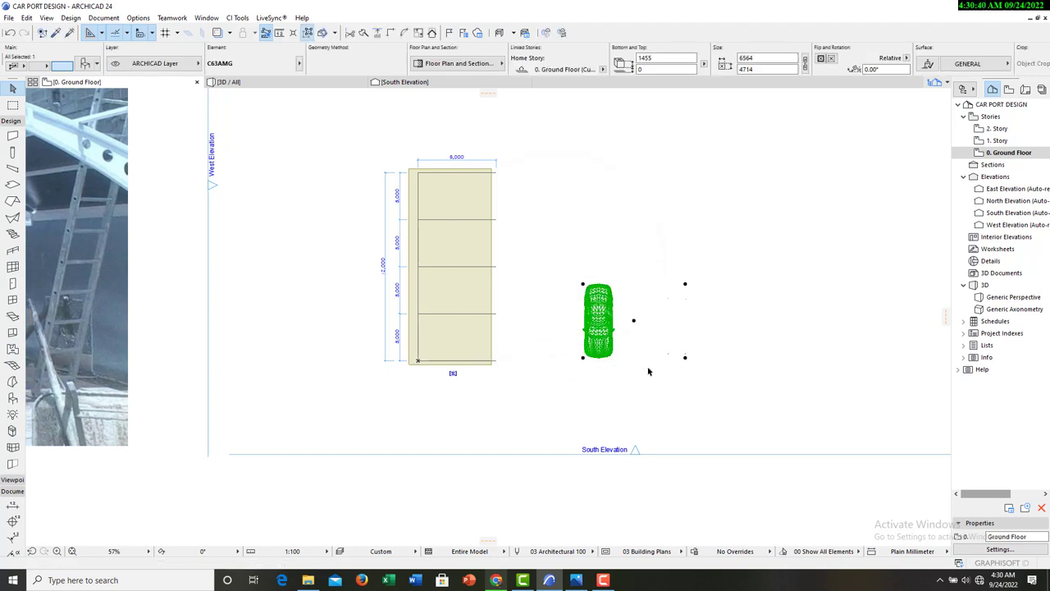
key(ctrl+e)
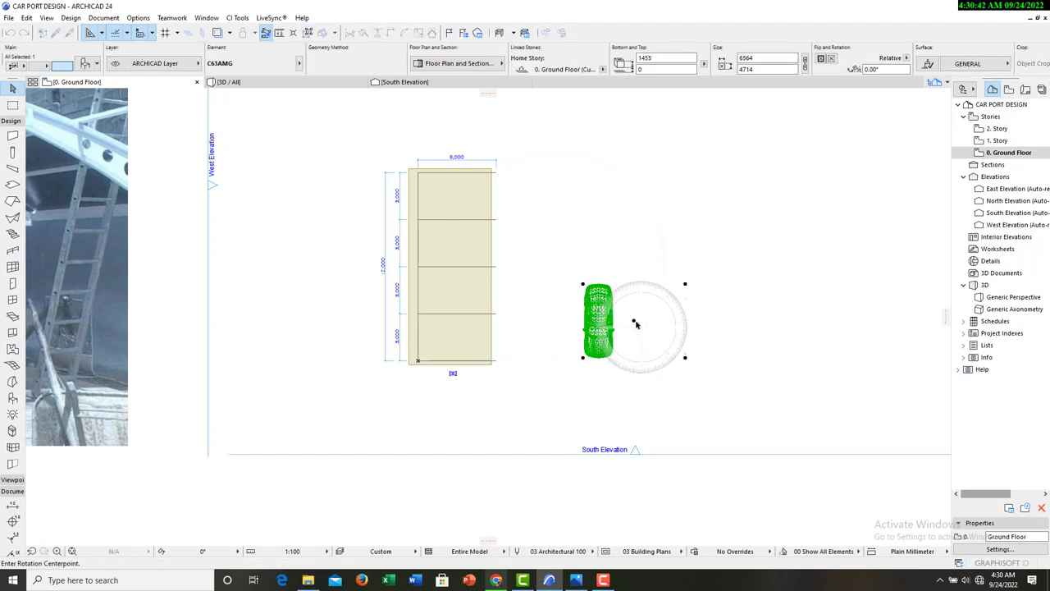
click(635, 321)
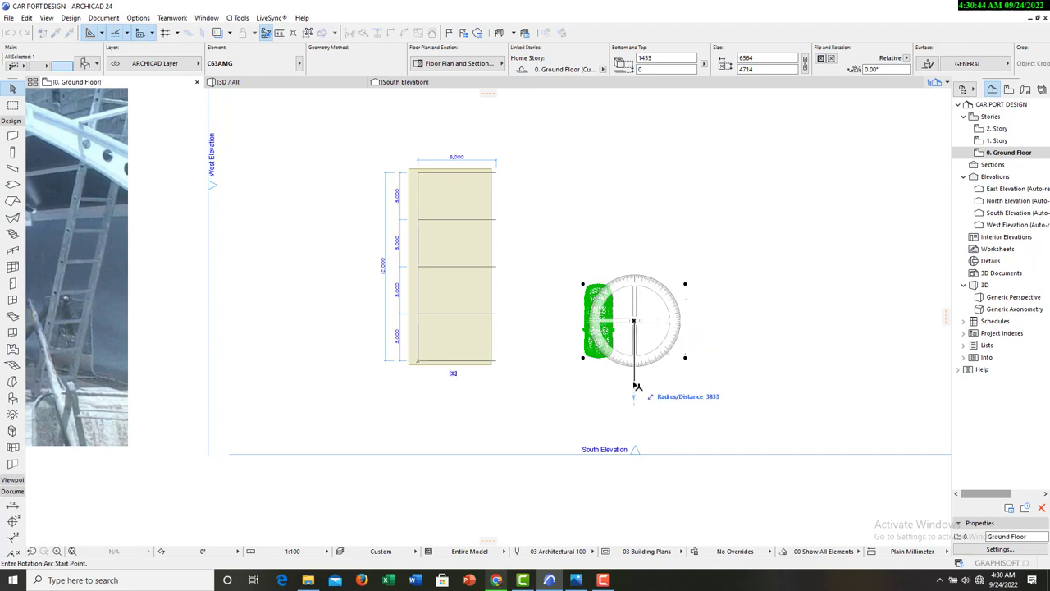
click(636, 387)
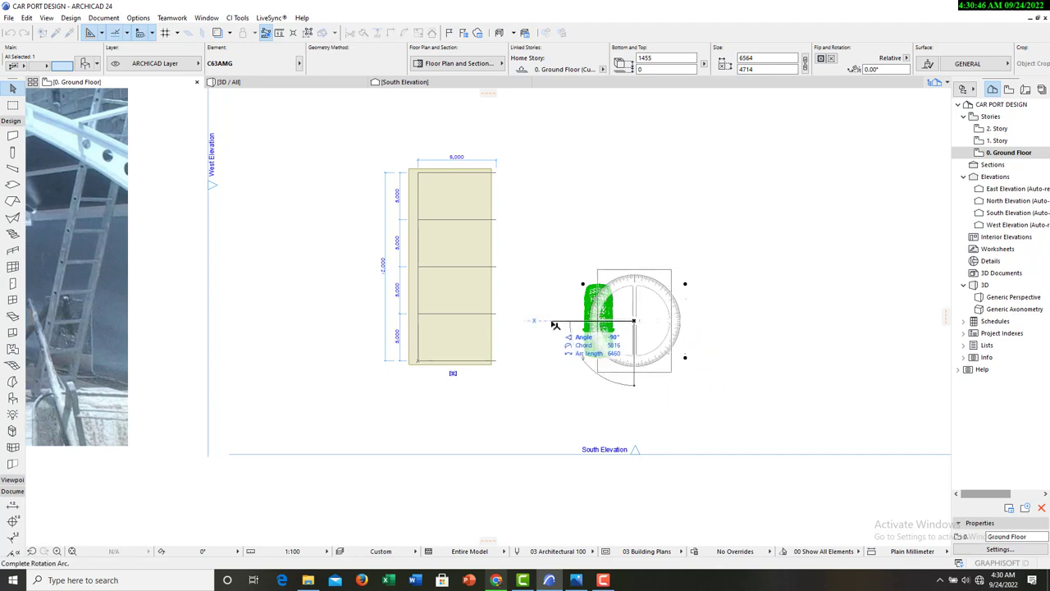
key(Escape)
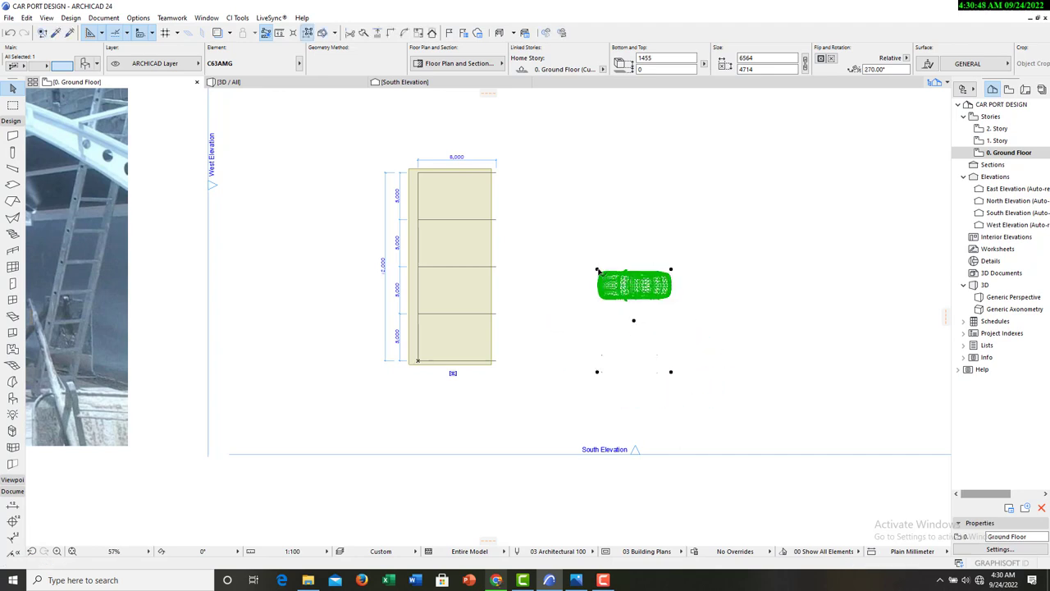
Move the car by its bounding box's northwest corner into the southernmost 3,000 mm bay.
click(598, 271)
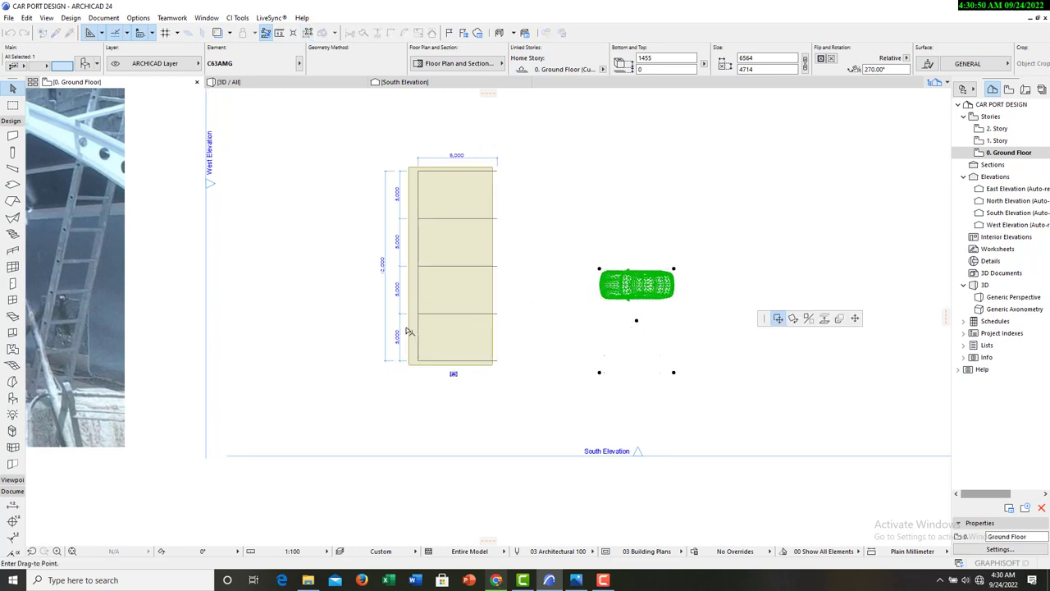
scroll(427, 321, up, 3)
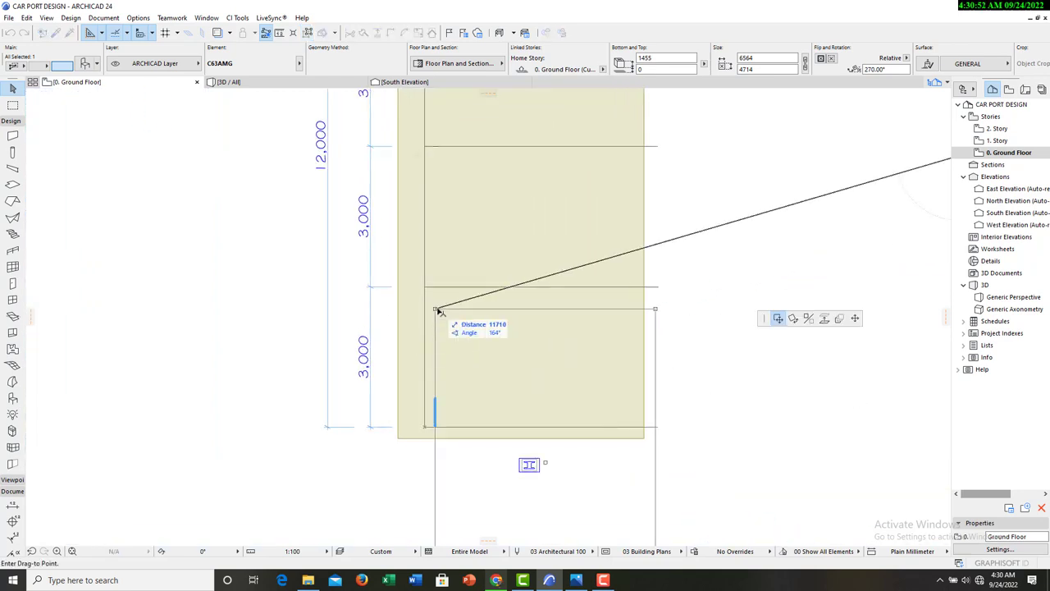
click(438, 311)
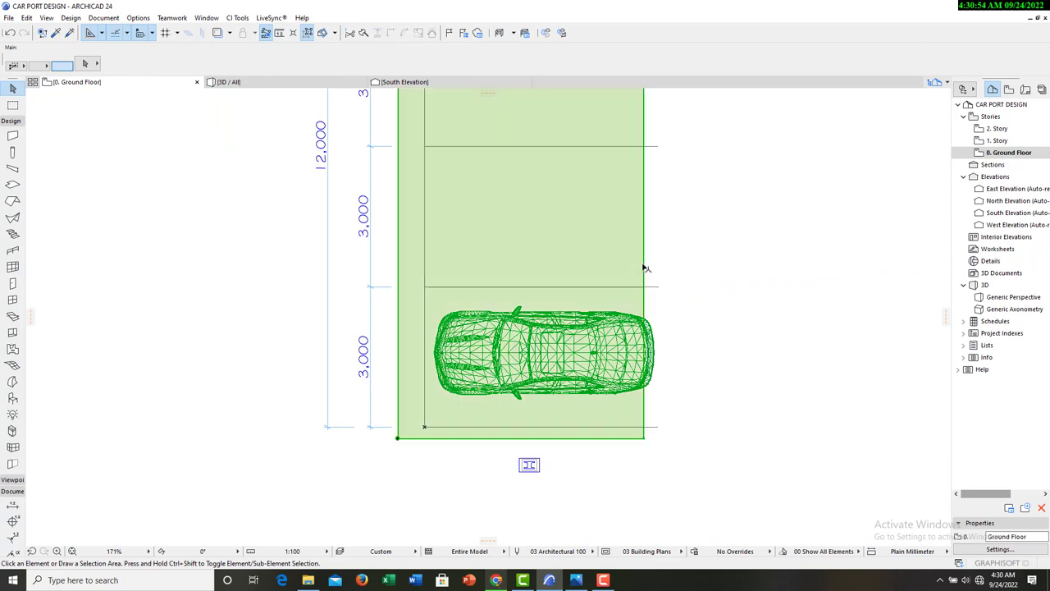
Turn off the cover fill of the blue glass covering morph in its floor plan settings and deselect the morph.
key(ctrl+t)
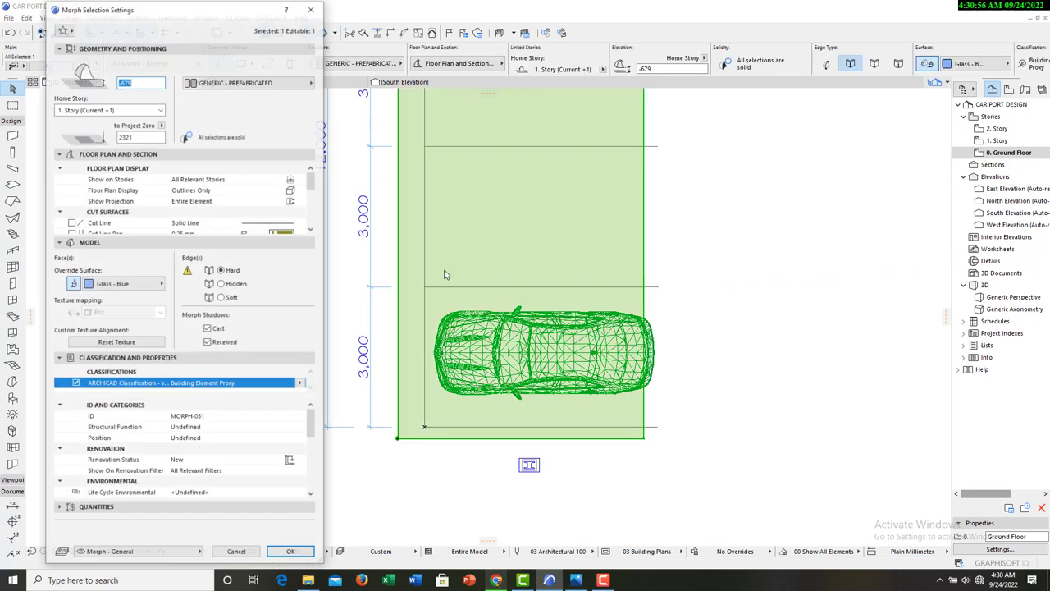
scroll(311, 233, down, 5)
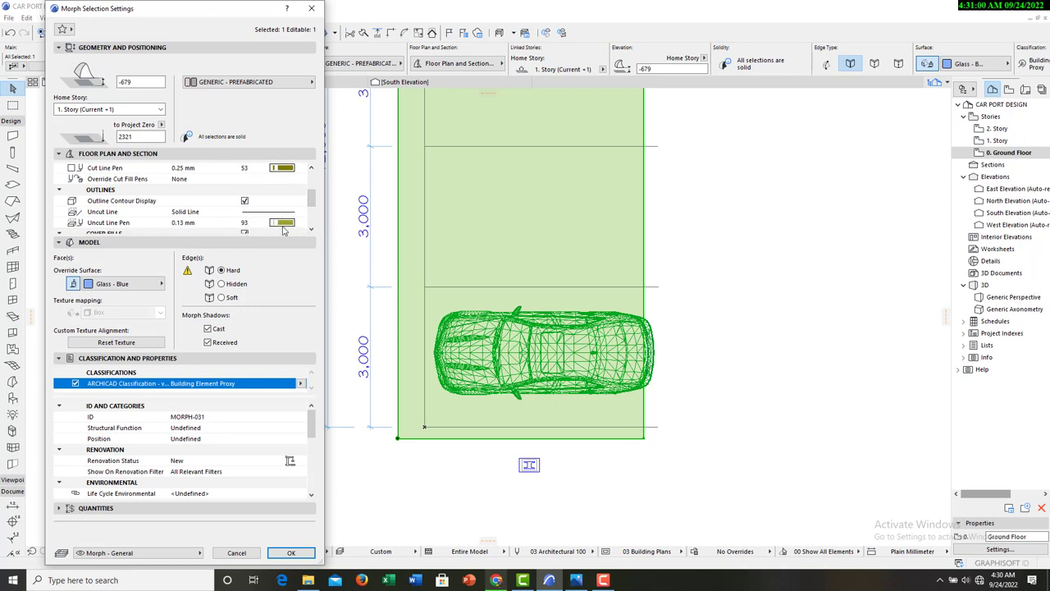
scroll(311, 231, down, 1)
click(243, 216)
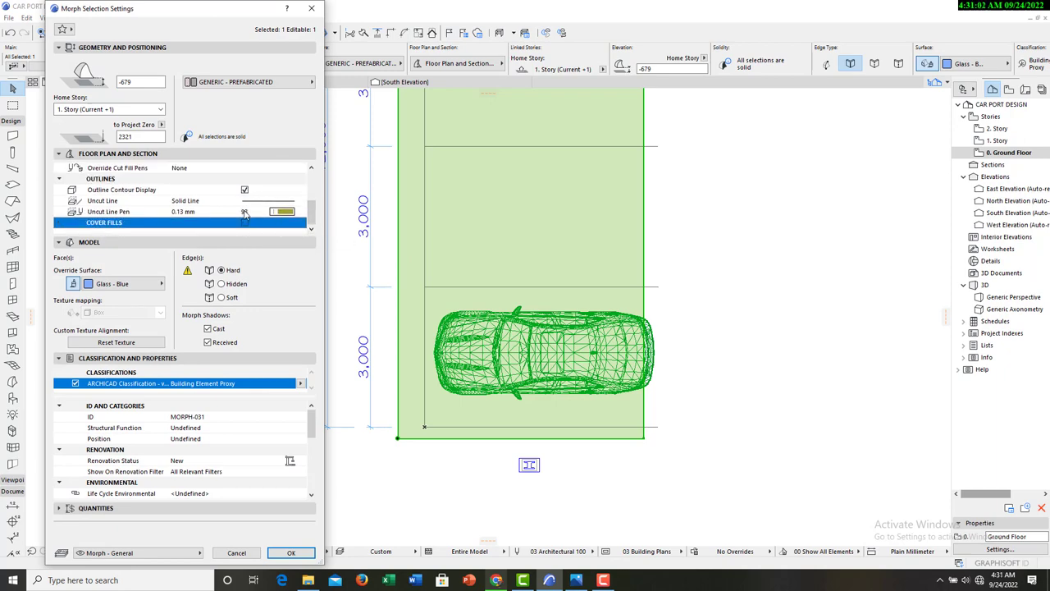
click(291, 553)
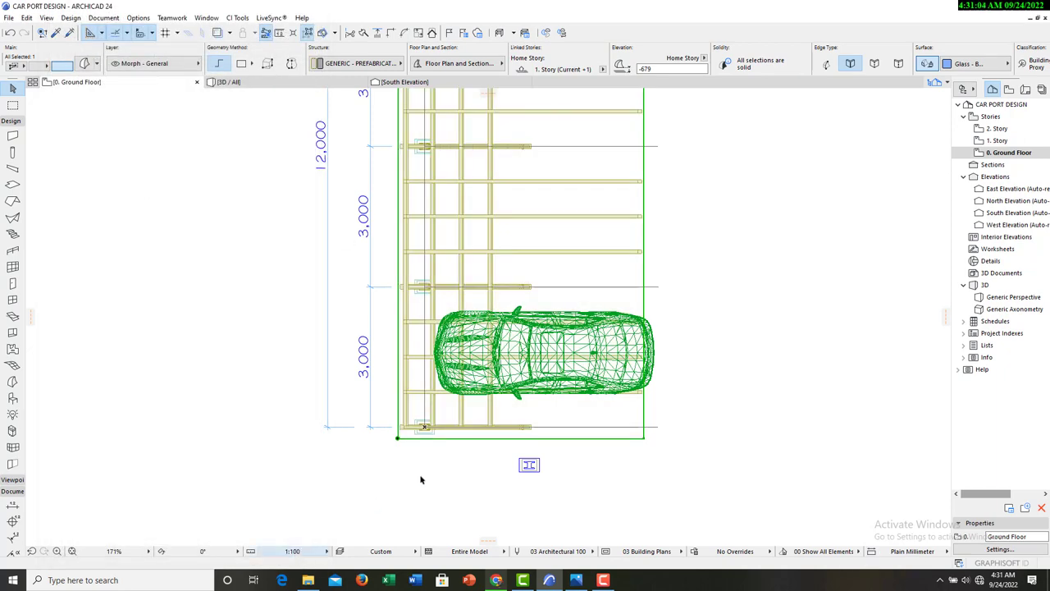
click(613, 330)
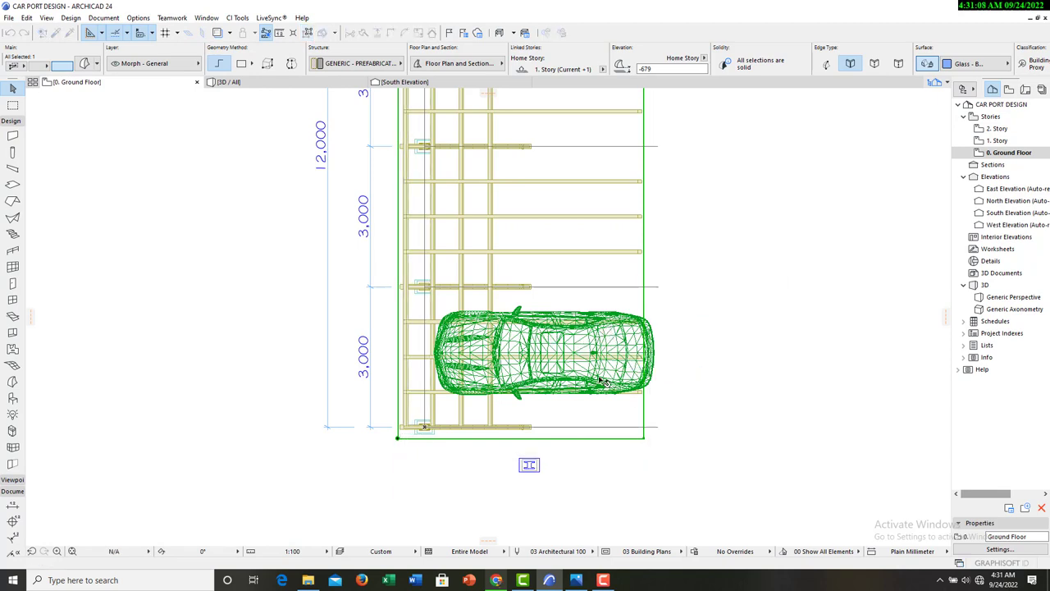
key(Escape)
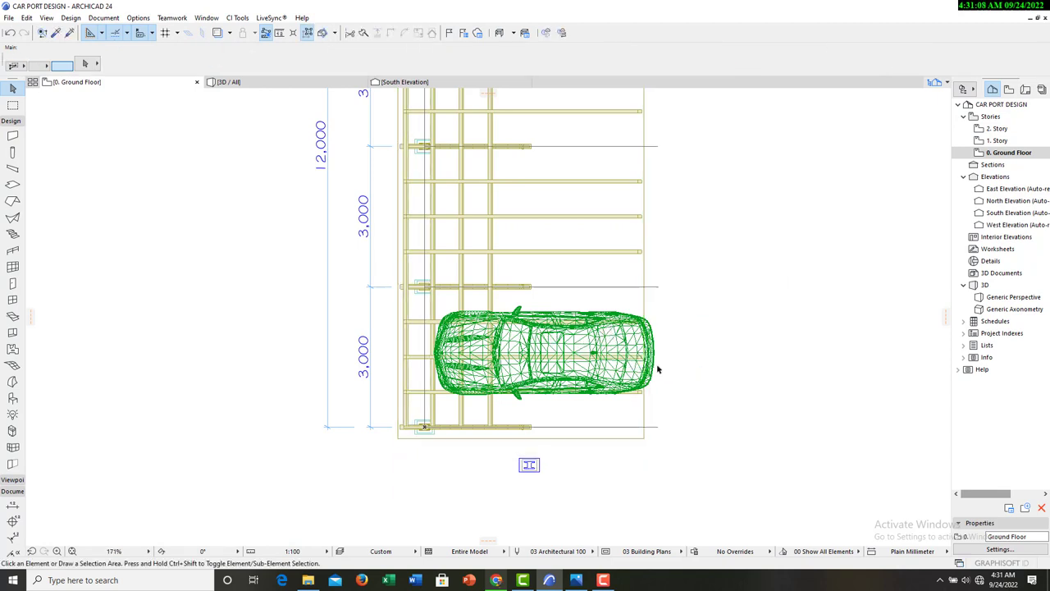
Select the car and move it horizontally west until its rear end lies inside the glass covering's east edge.
click(655, 310)
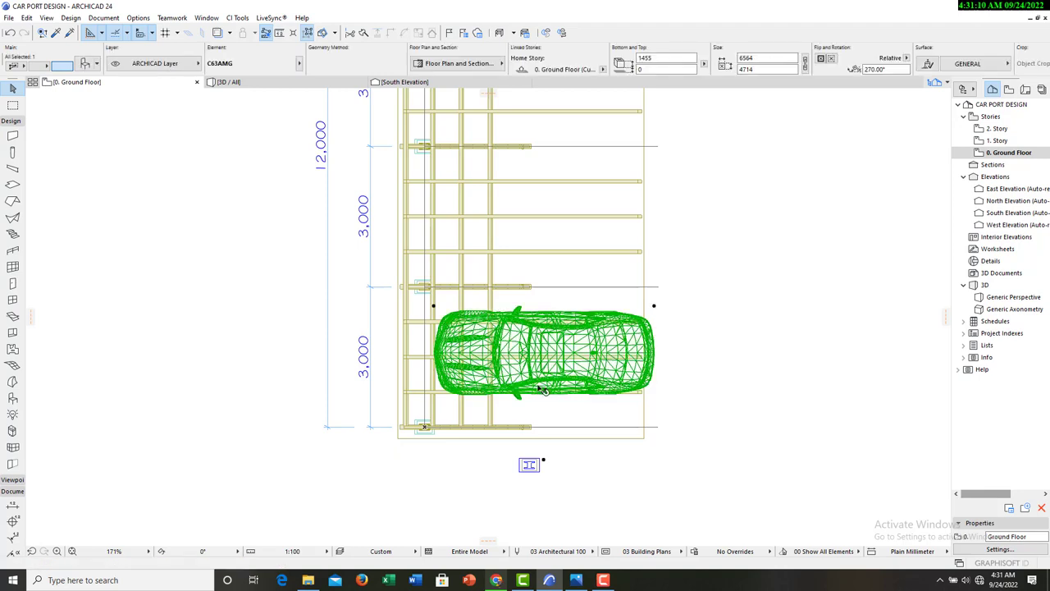
click(434, 308)
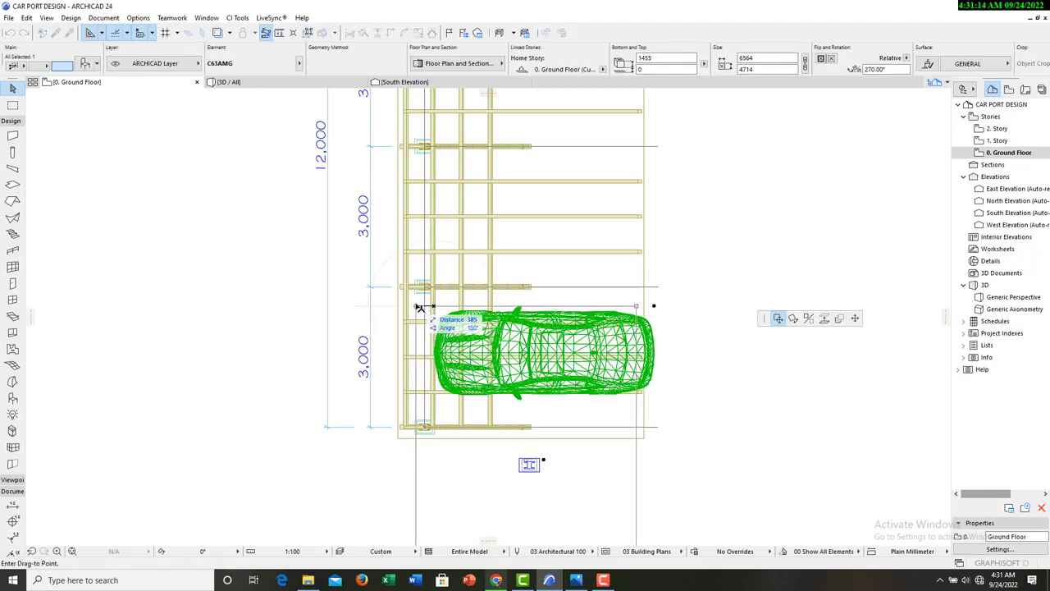
click(415, 308)
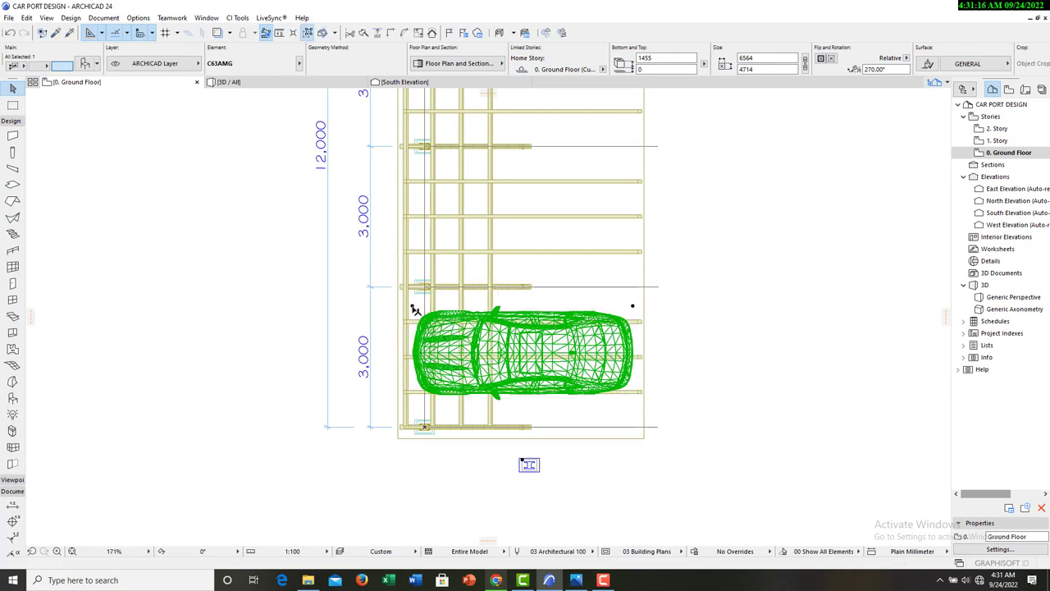
Start the Drag Multiple Copies command on the car in the southernmost 3,000 mm bay.
right_click(697, 316)
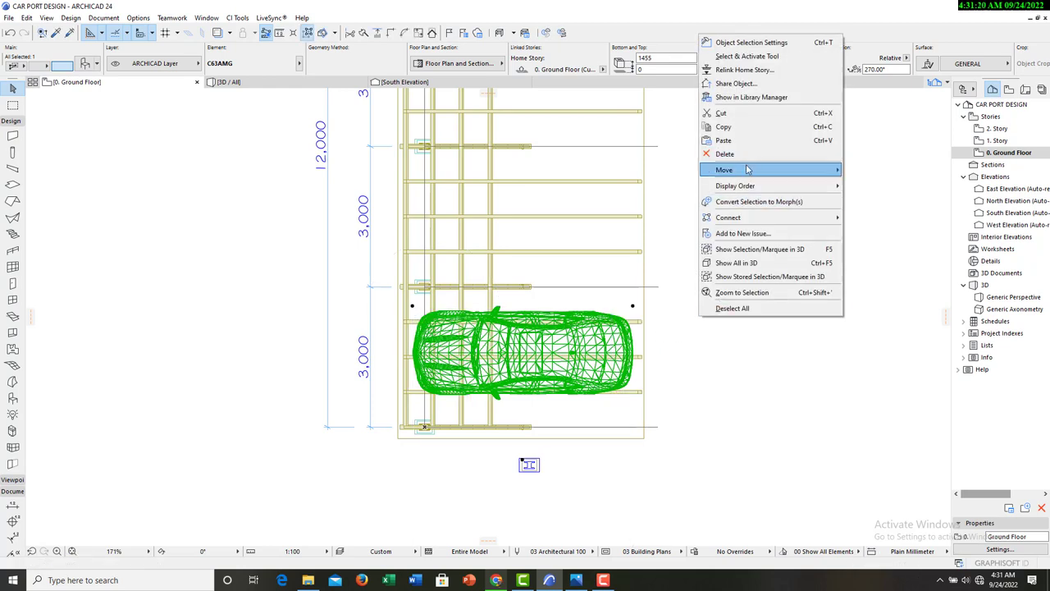
mouse_move(748, 170)
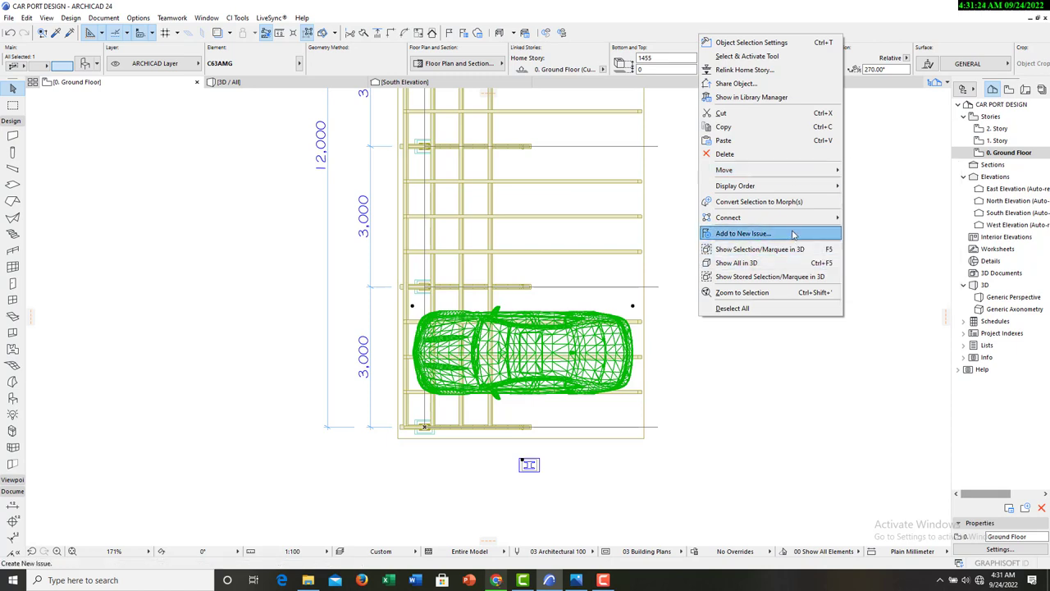
mouse_move(793, 187)
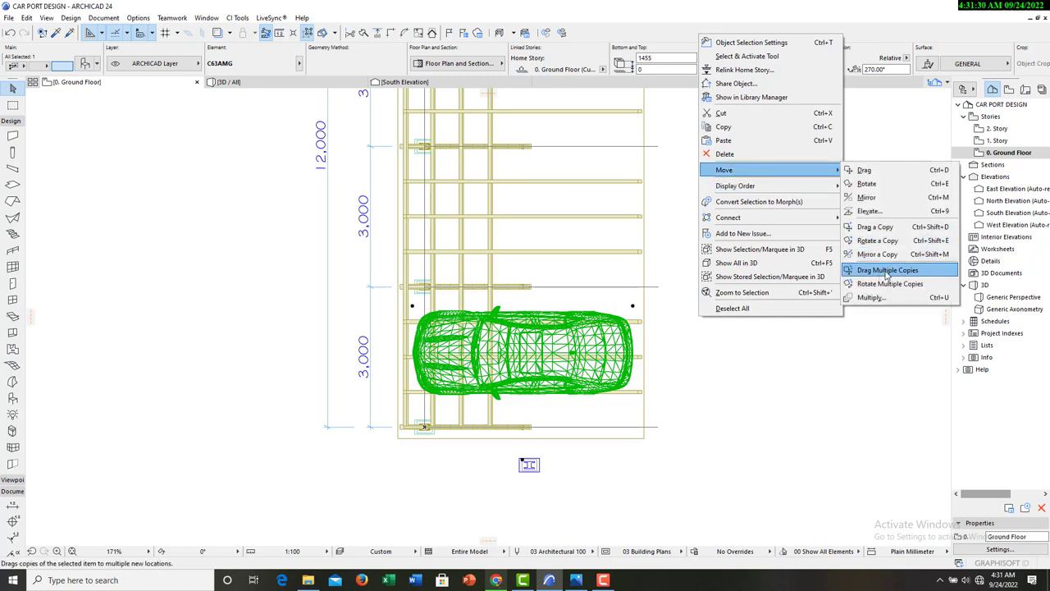
click(888, 271)
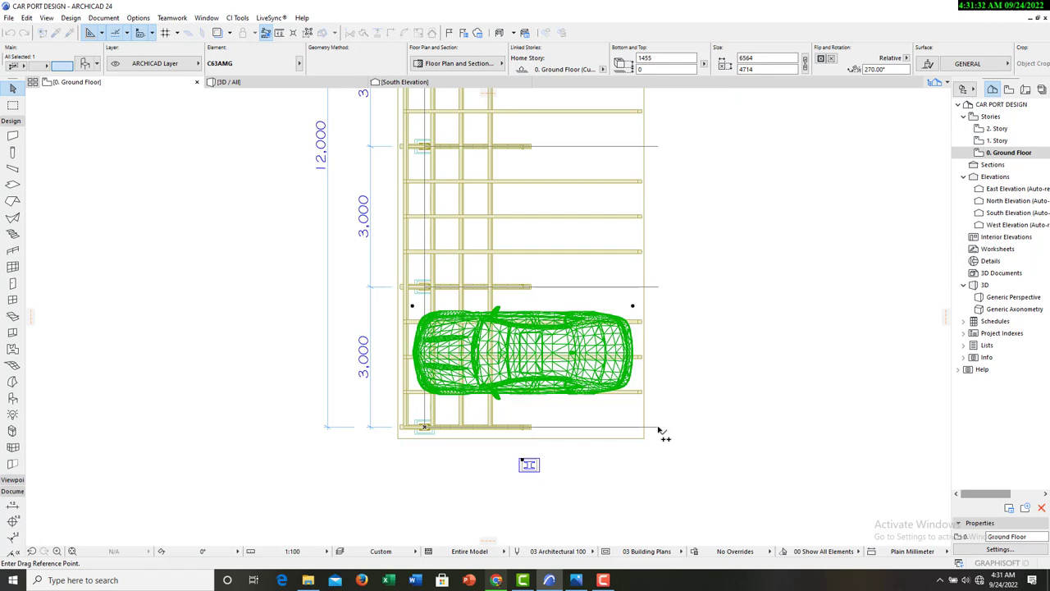